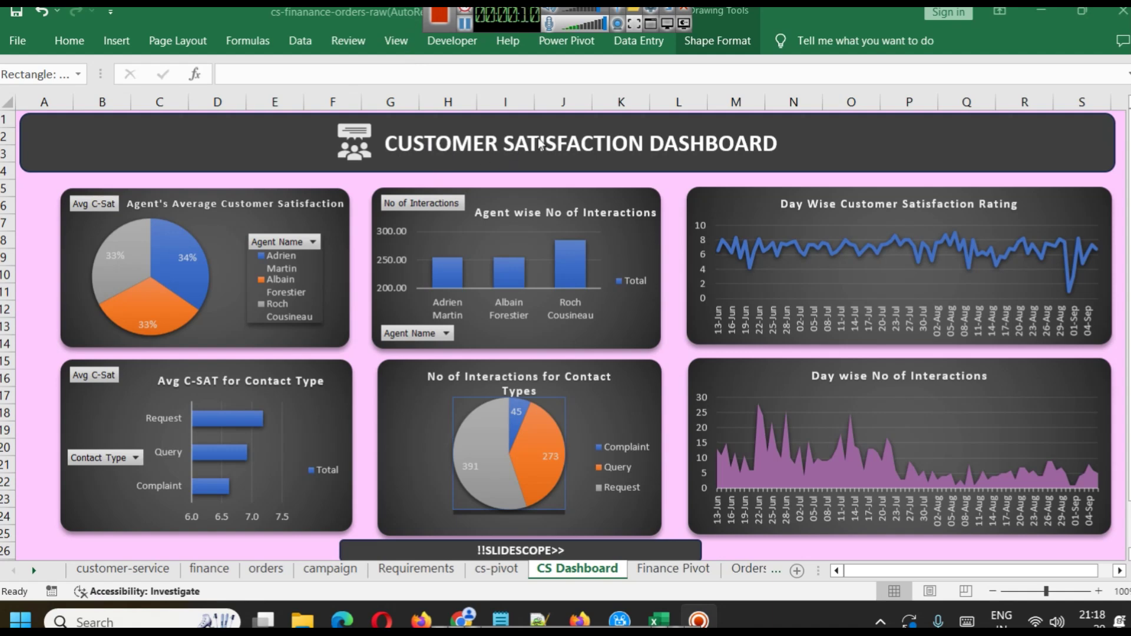
Review the customer-service data and the charts on the CS Dashboard sheet of the finished workbook.
{"action": "left_click", "coordinate": [109, 569]}
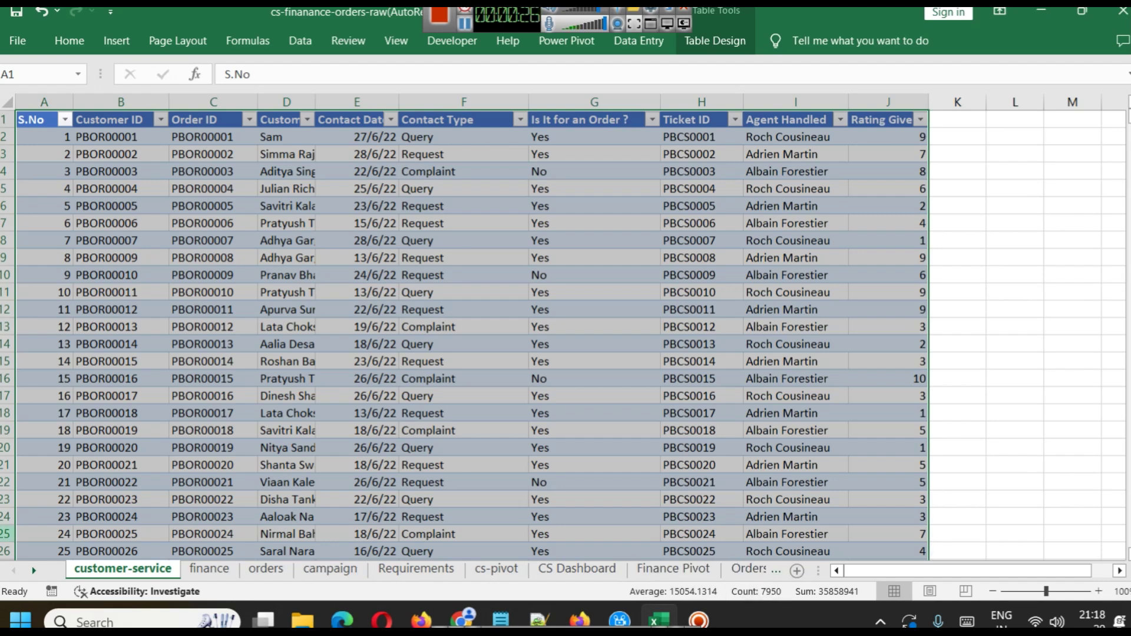
{"action": "left_click", "coordinate": [34, 570]}
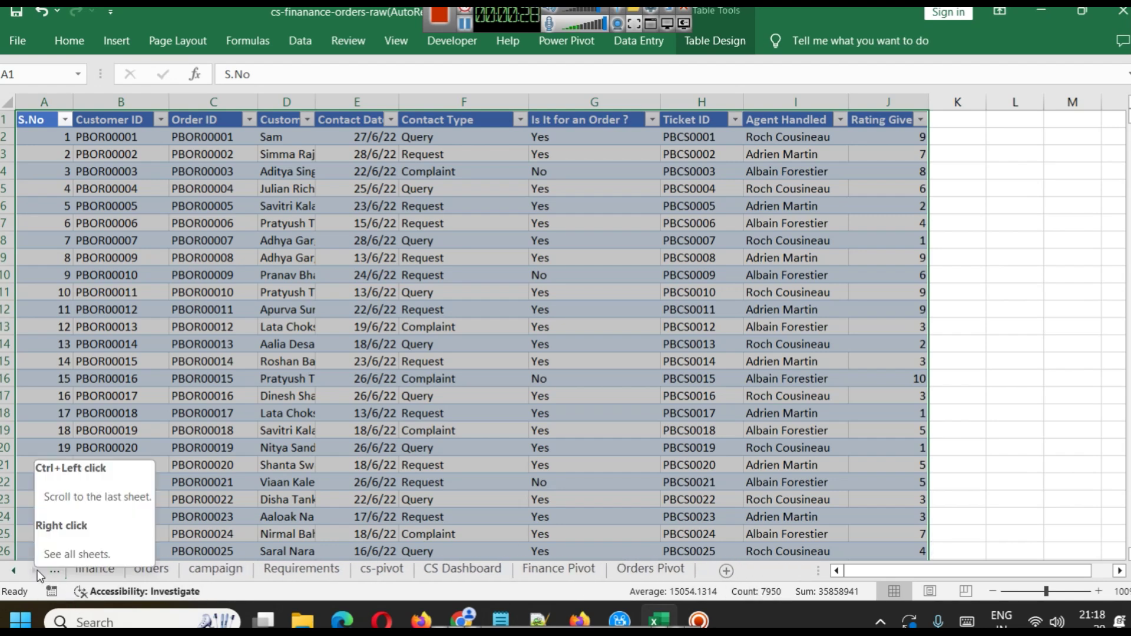
{"action": "left_click", "coordinate": [433, 571]}
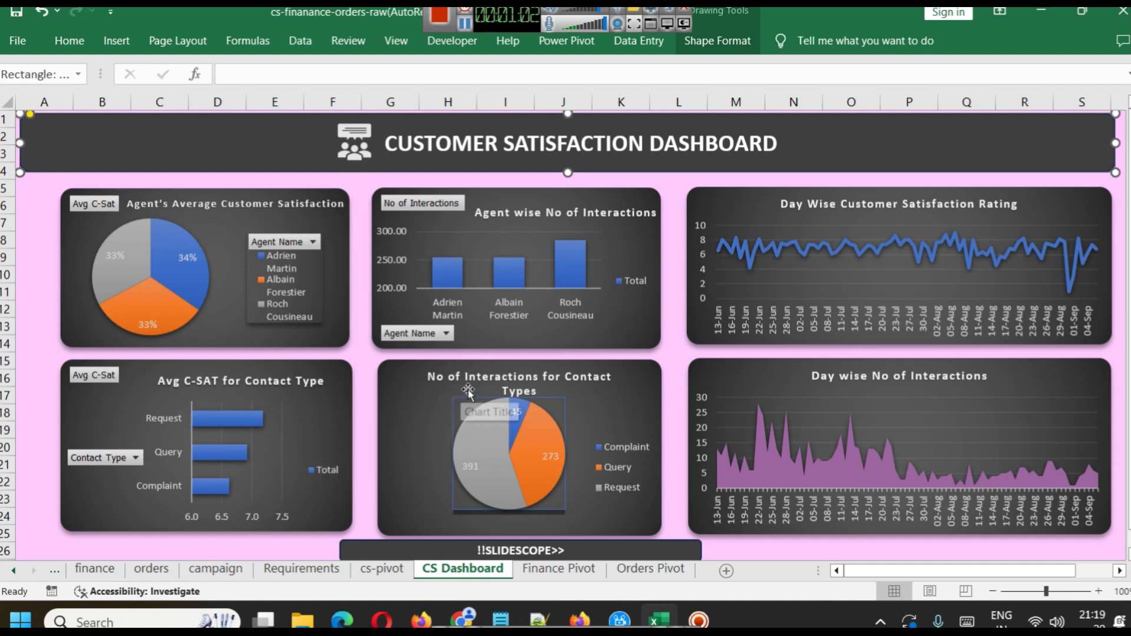
{"action": "left_click", "coordinate": [528, 374]}
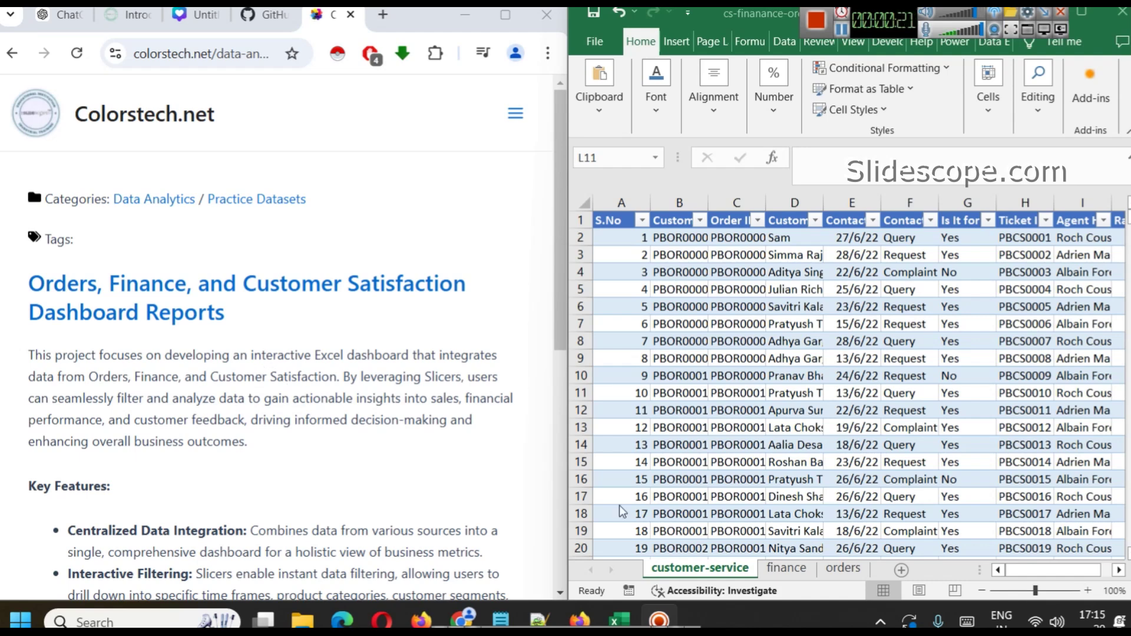
Widen the Customer ID and Order ID columns on the customer-service sheet so their values are fully readable.
{"action": "left_click", "coordinate": [839, 569]}
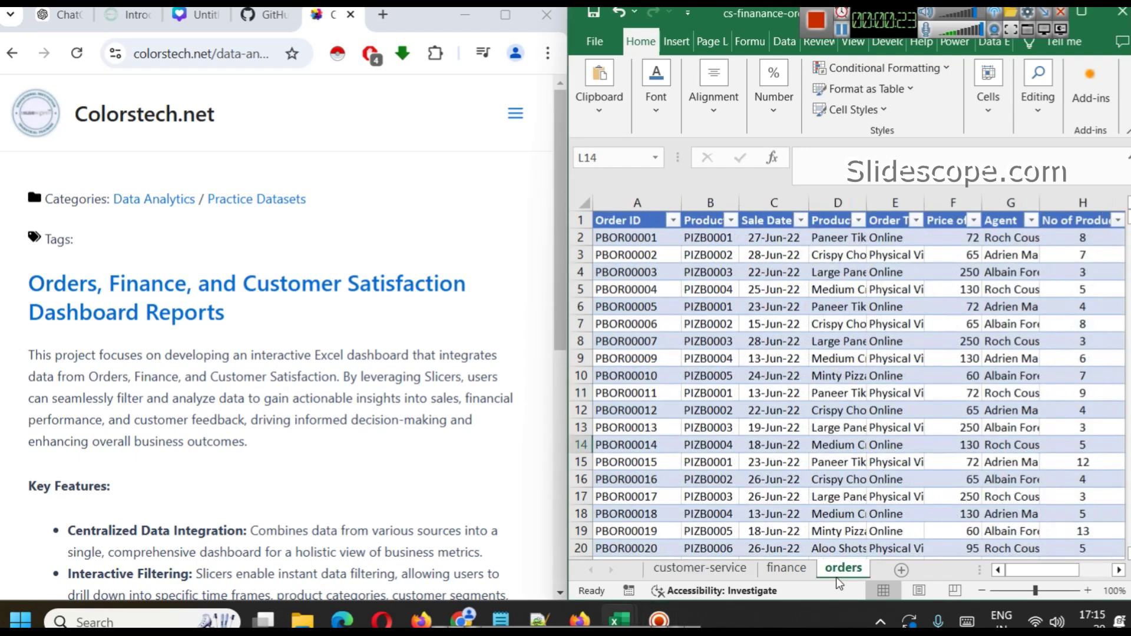
{"action": "left_click", "coordinate": [788, 569]}
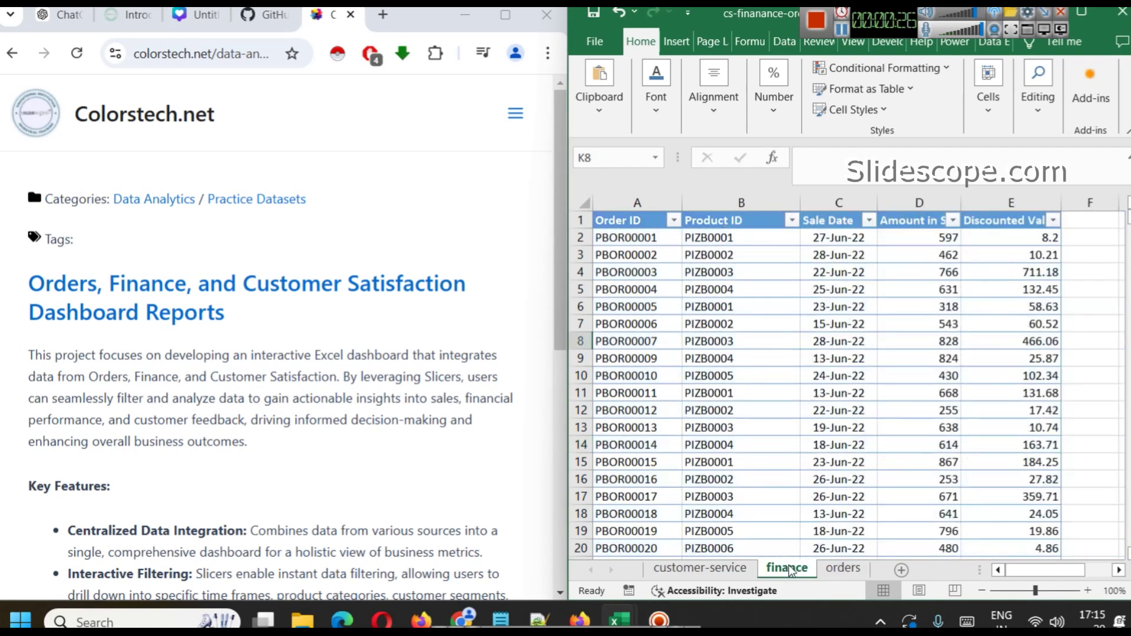
{"action": "left_click", "coordinate": [699, 567]}
{"action": "left_click_drag", "start_coordinate": [709, 202], "coordinate": [746, 202]}
{"action": "left_click", "coordinate": [705, 201]}
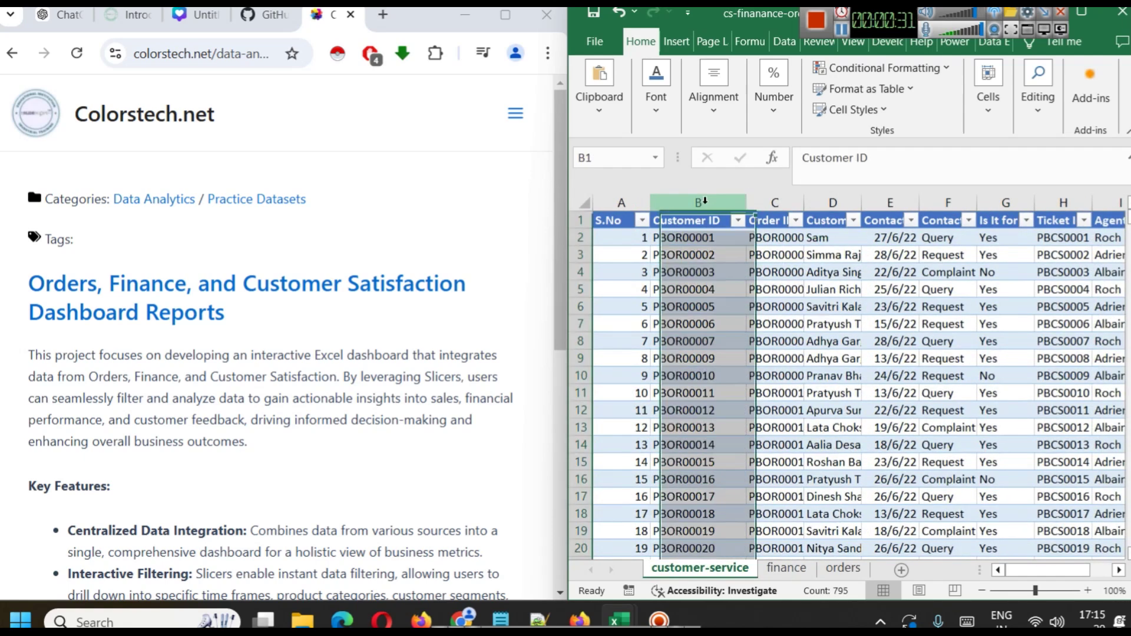
Examine the Product ID and Order ID columns on the finance sheet.
{"action": "left_click", "coordinate": [791, 570]}
{"action": "left_click", "coordinate": [741, 203]}
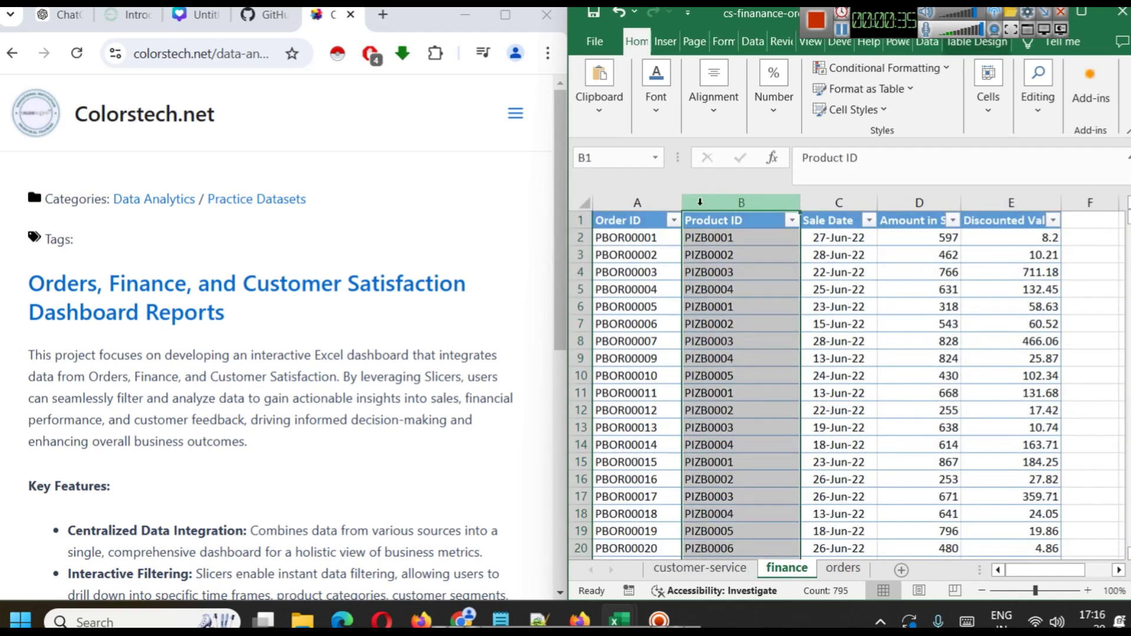
{"action": "left_click", "coordinate": [654, 202]}
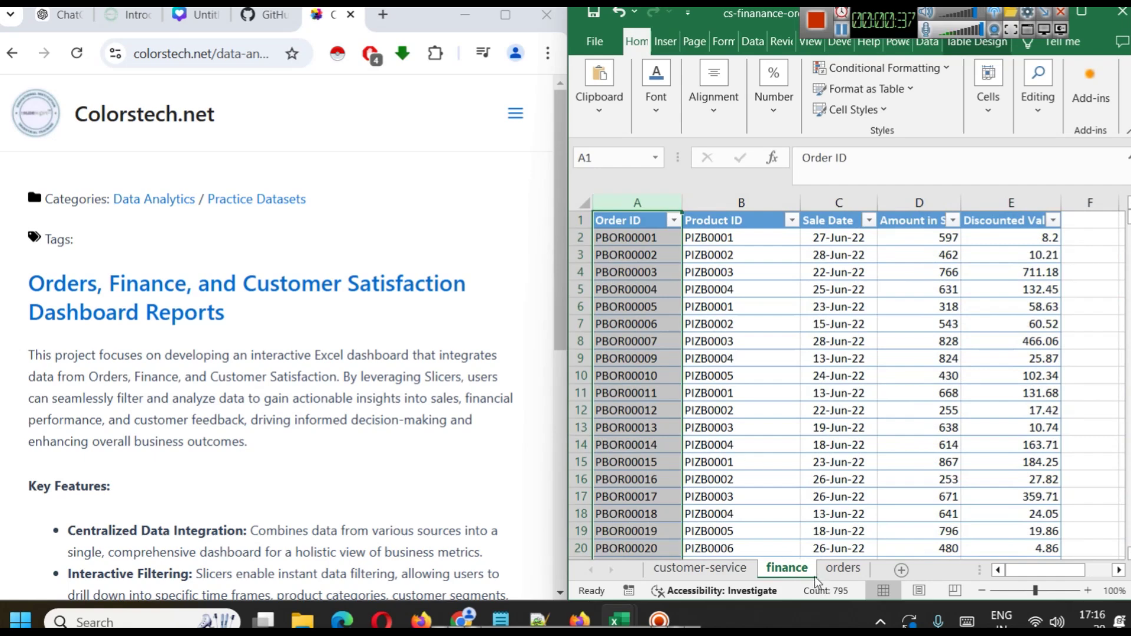
Widen the Product ID column on the orders sheet so its full header and values fit.
{"action": "left_click", "coordinate": [840, 569]}
{"action": "left_click", "coordinate": [629, 203]}
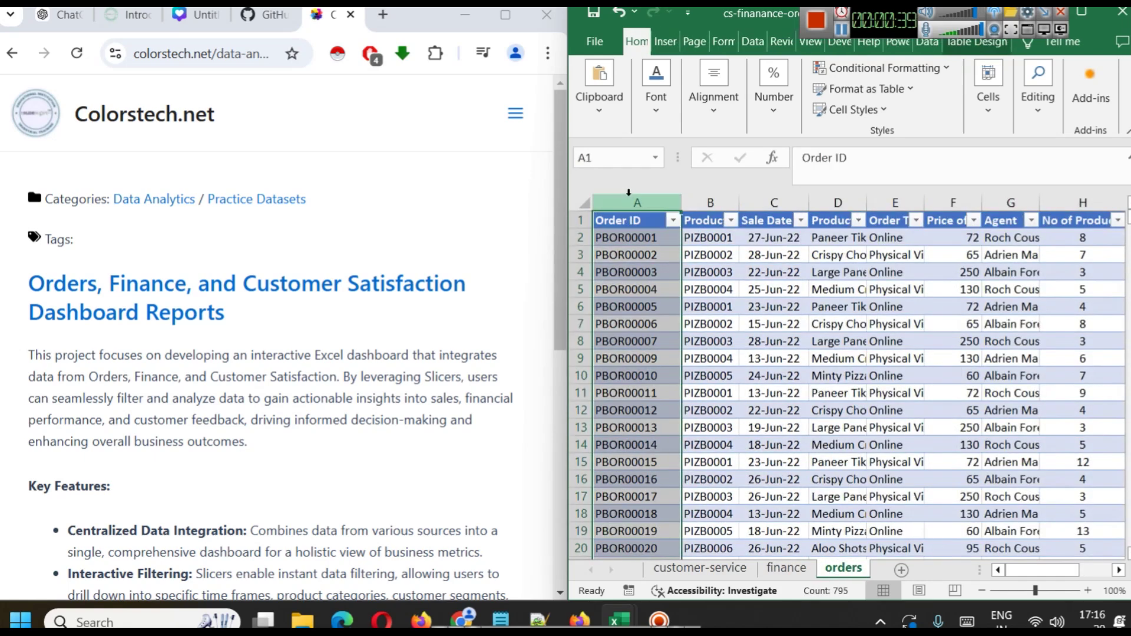
{"action": "left_click", "coordinate": [712, 200]}
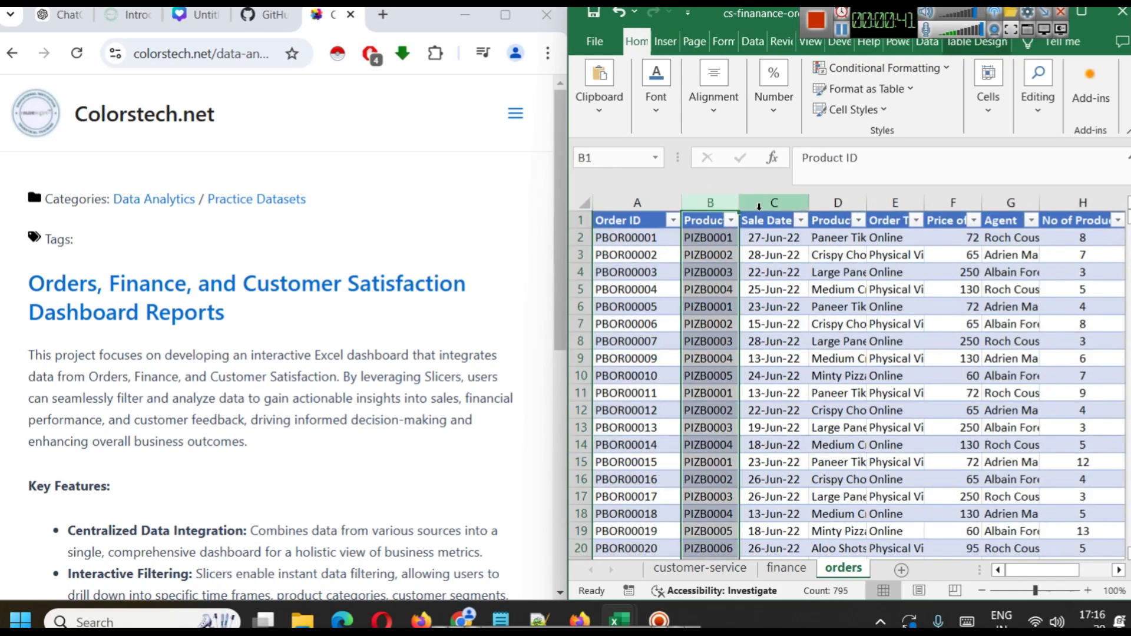
{"action": "left_click_drag", "start_coordinate": [739, 203], "coordinate": [774, 204]}
{"action": "mouse_move", "coordinate": [1014, 564]}
{"action": "left_mouse_down"}
{"action": "mouse_move", "coordinate": [1055, 559]}
{"action": "mouse_move", "coordinate": [1006, 553]}
{"action": "left_mouse_up"}
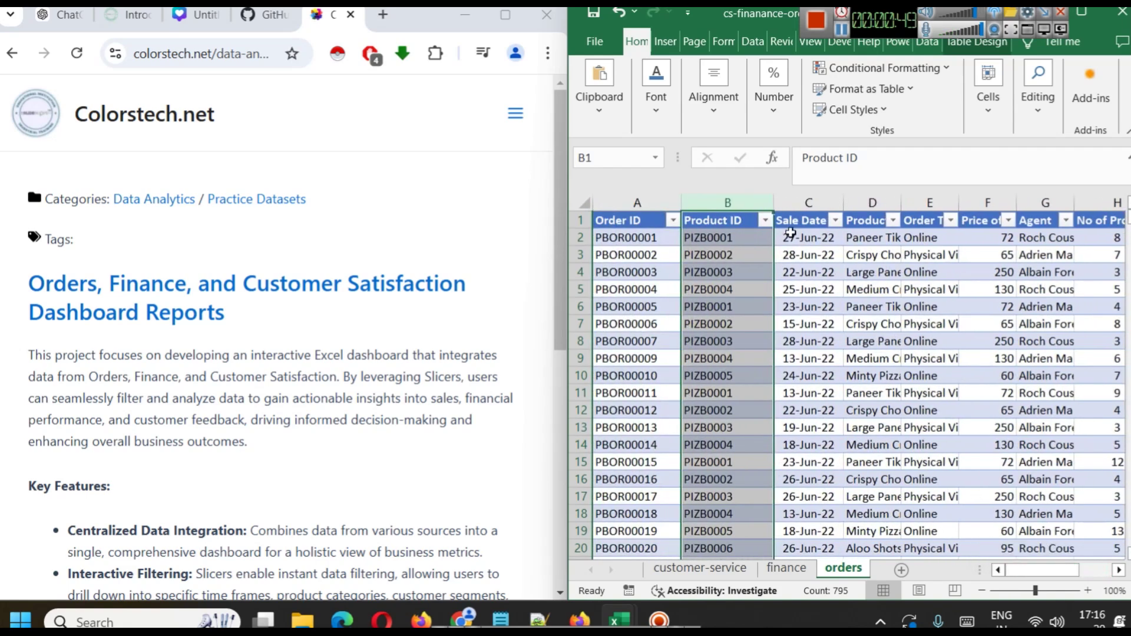
Go through the orders sheet's Sale Date, Product Name and Order Type columns and widen the Agent column.
{"action": "left_click", "coordinate": [796, 202]}
{"action": "left_click", "coordinate": [859, 202]}
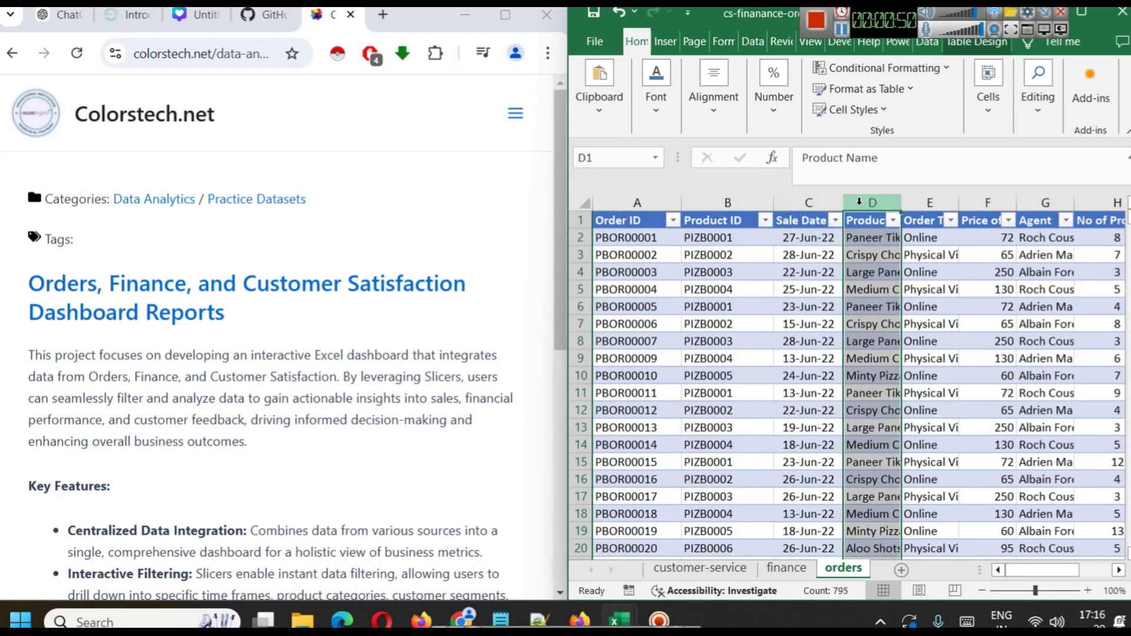
{"action": "left_click", "coordinate": [910, 203]}
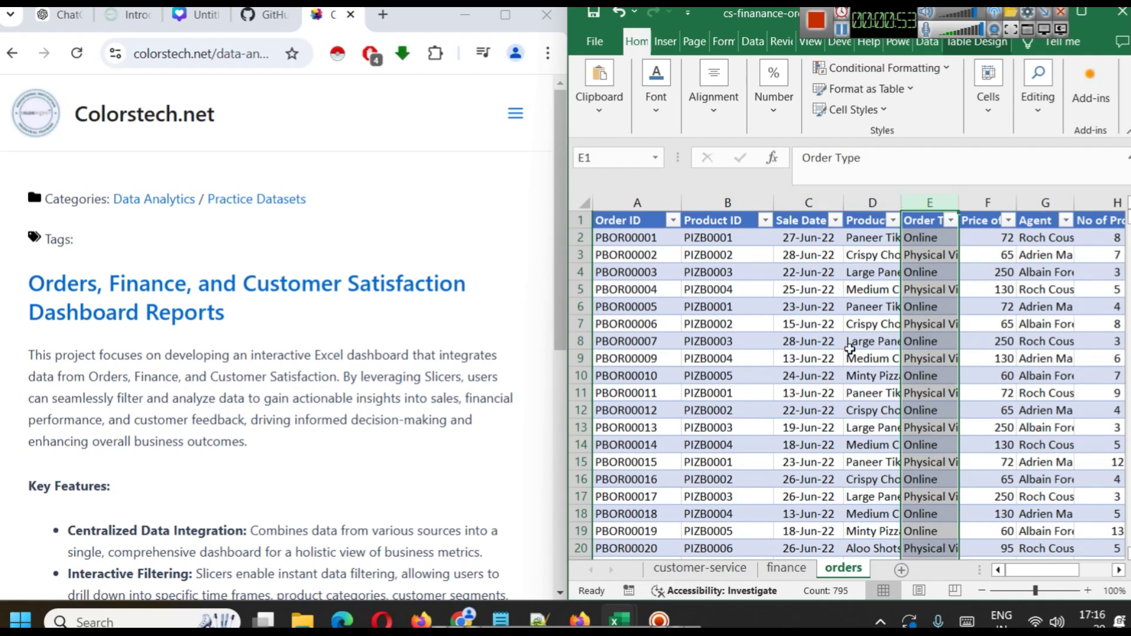
{"action": "left_click", "coordinate": [1046, 203]}
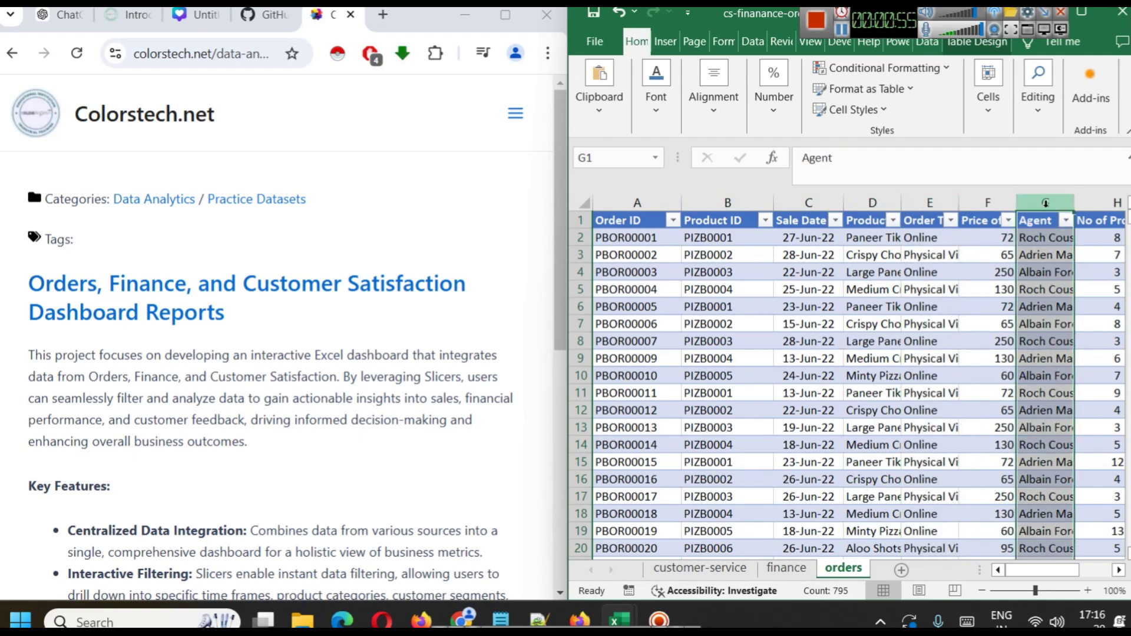
{"action": "left_click_drag", "start_coordinate": [1075, 203], "coordinate": [1098, 202]}
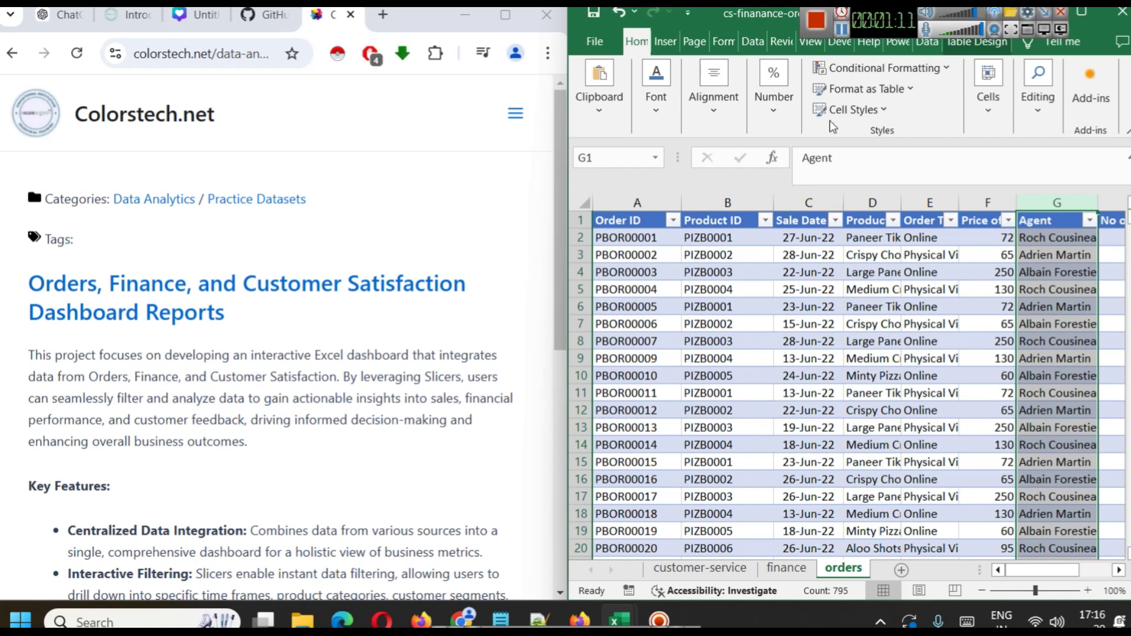
Compare the Customer ID, Order ID and Product ID columns across the customer-service, finance and orders sheets to find the linking fields.
{"action": "key", "text": "ctrl+Page_Up"}
{"action": "key", "text": "ctrl+Page_Up"}
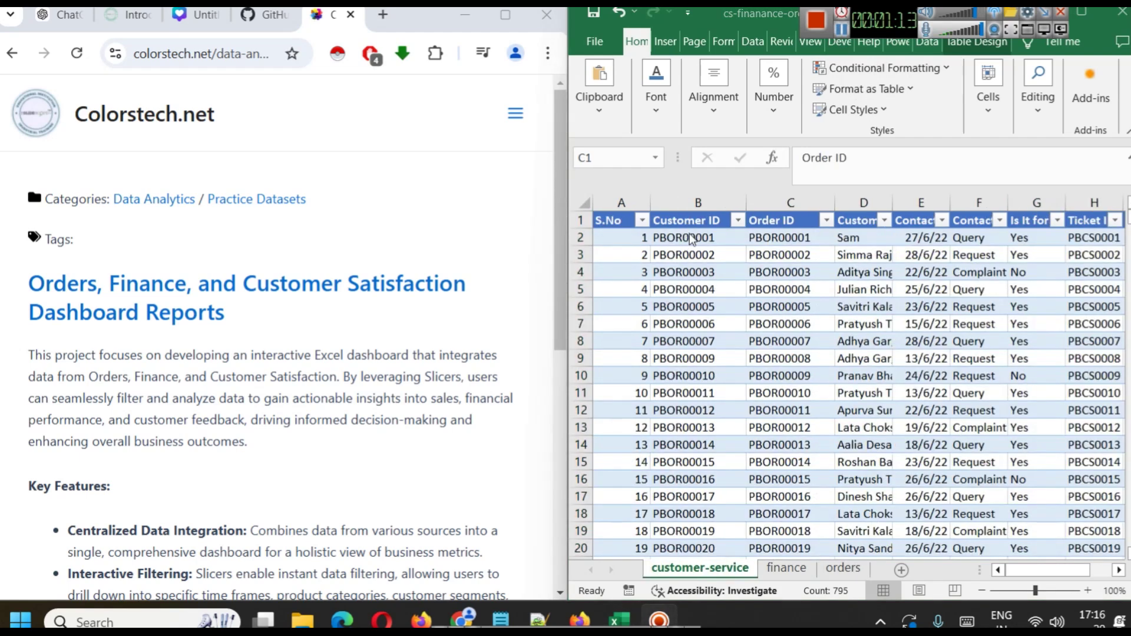
{"action": "left_click", "coordinate": [694, 198]}
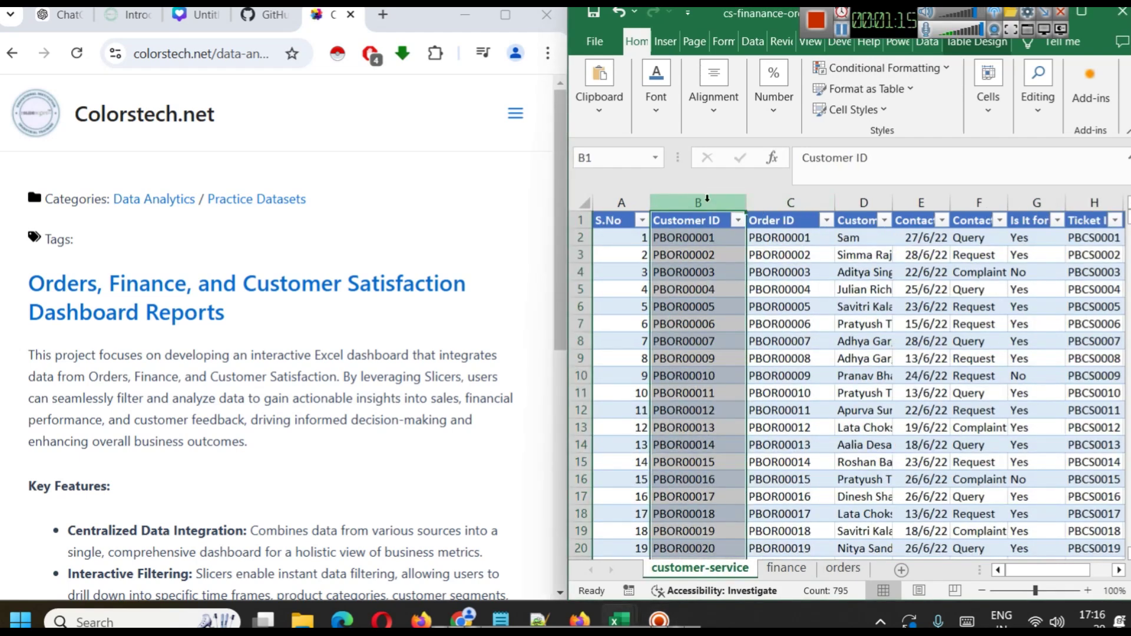
{"action": "left_click", "coordinate": [761, 199]}
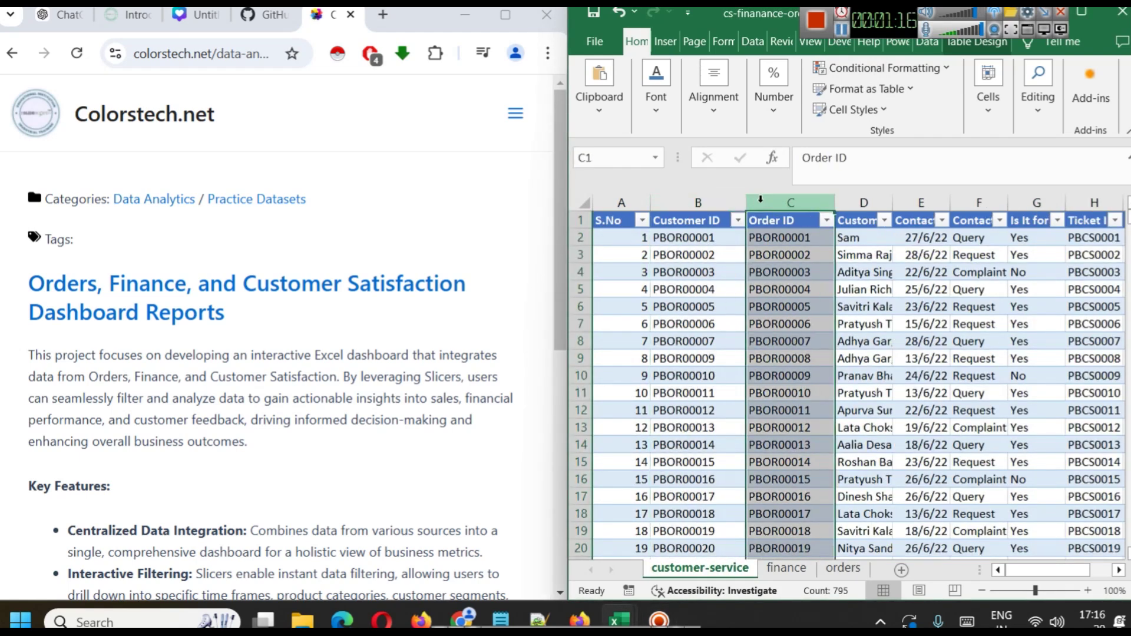
{"action": "left_click", "coordinate": [787, 569]}
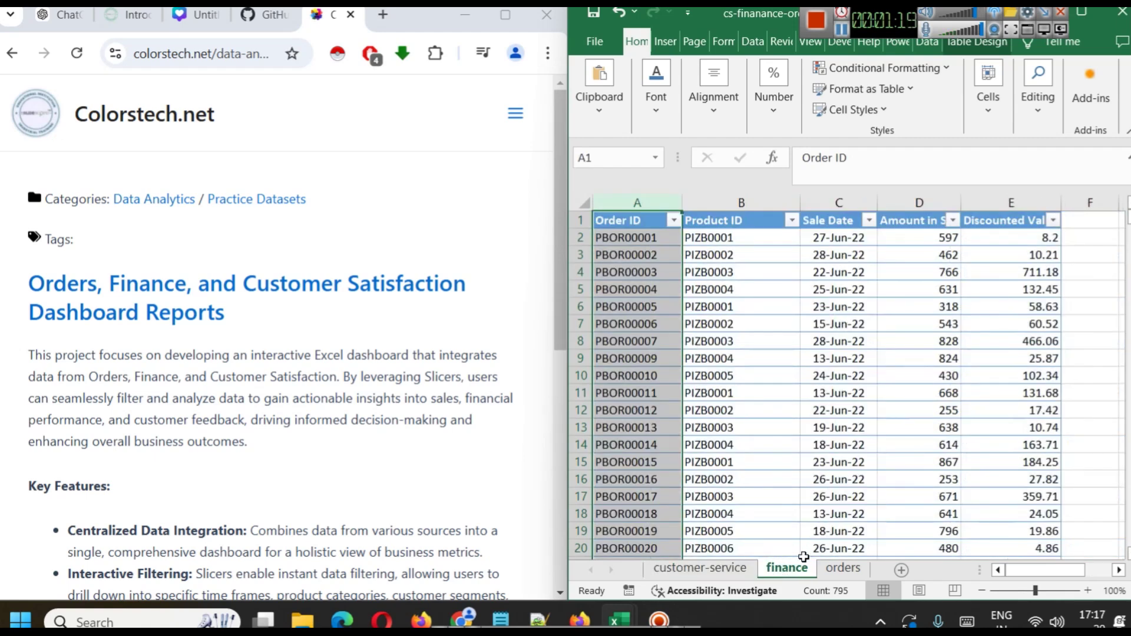
{"action": "left_click", "coordinate": [719, 202]}
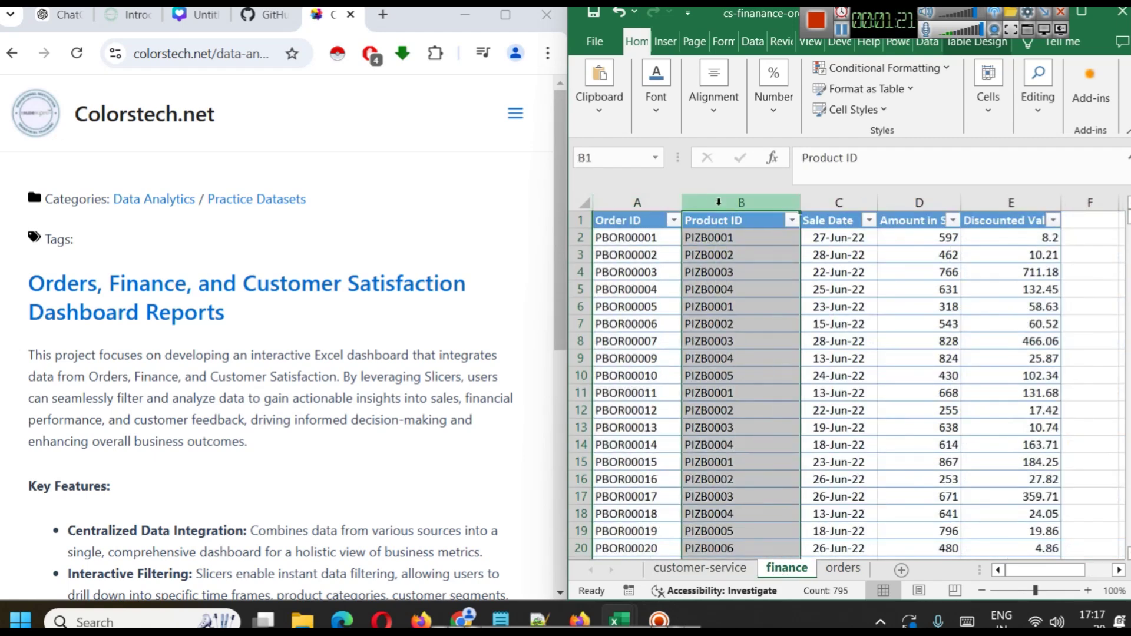
{"action": "left_click", "coordinate": [700, 568]}
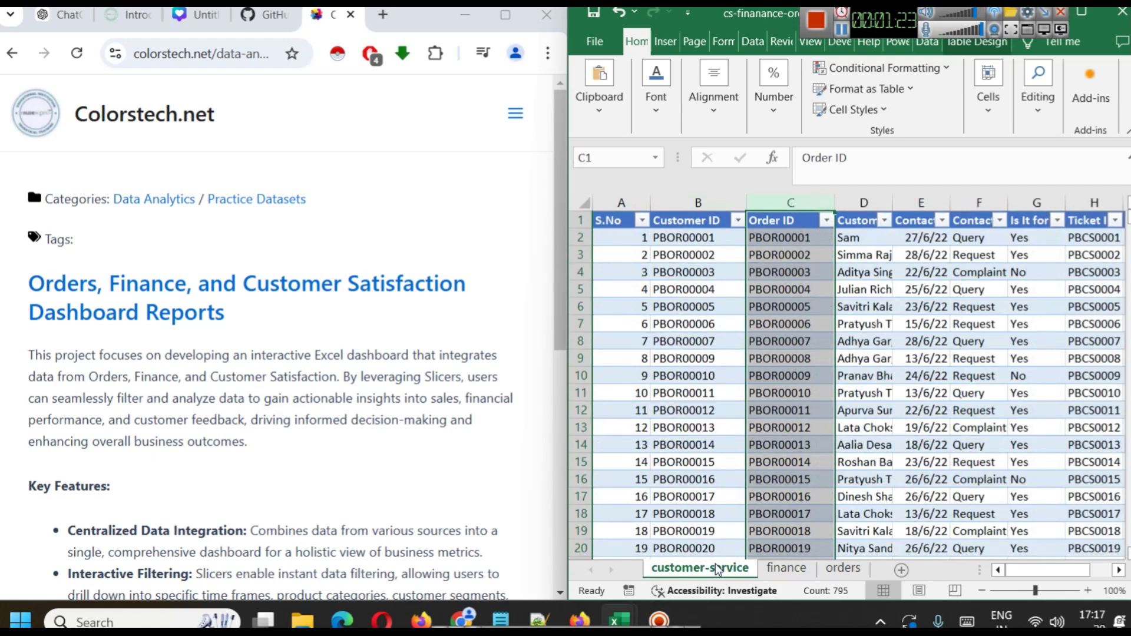
{"action": "left_click", "coordinate": [850, 569]}
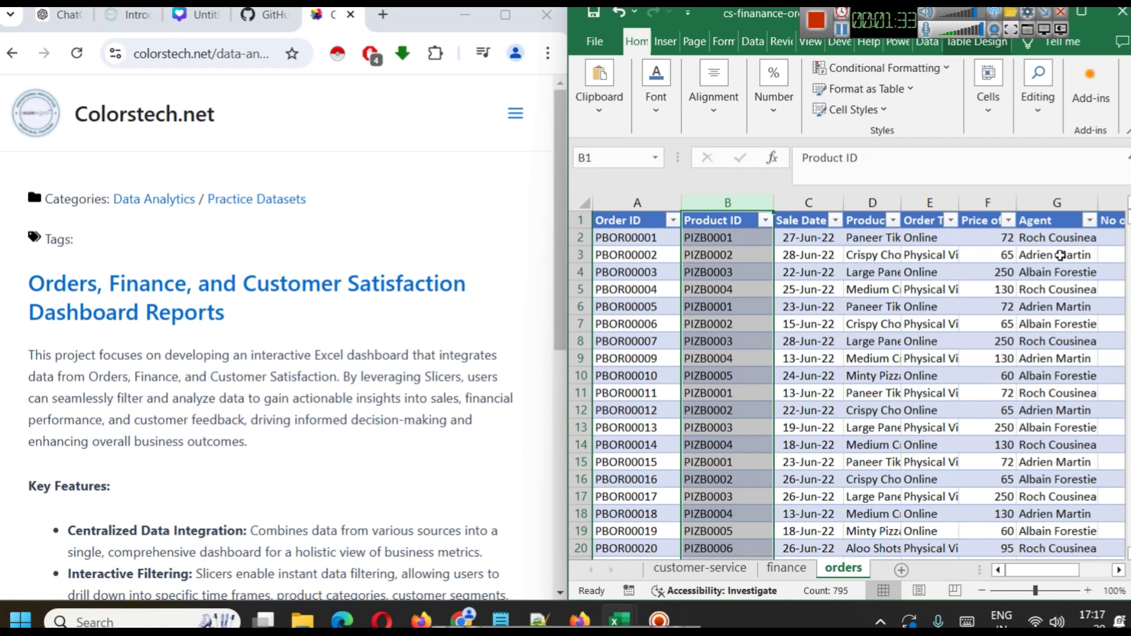
{"action": "left_click", "coordinate": [786, 569]}
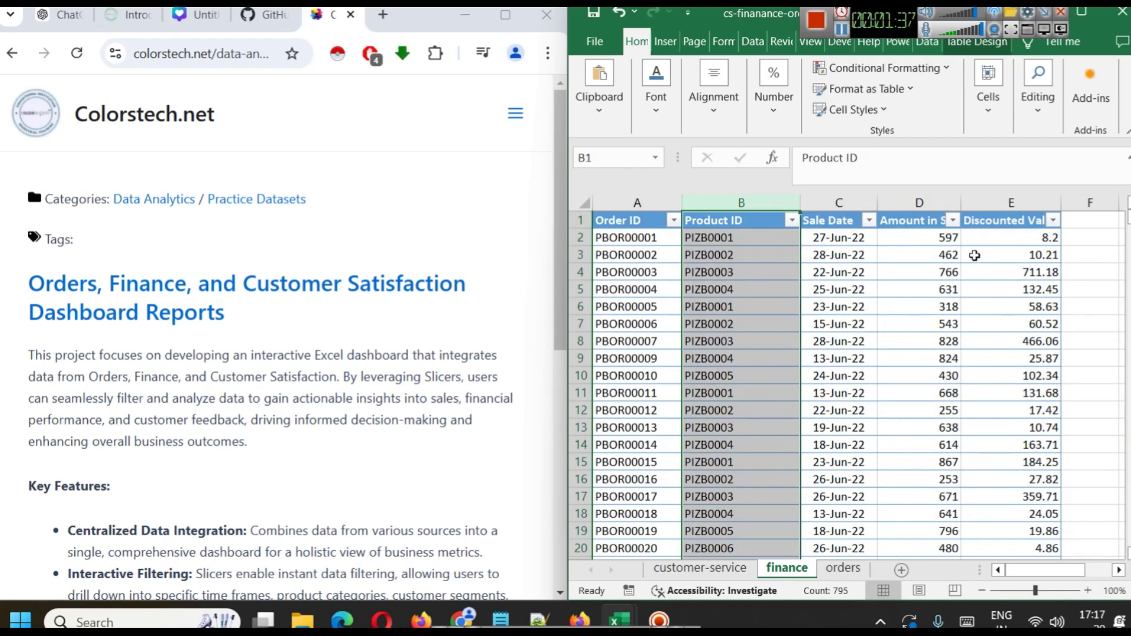
{"action": "left_click", "coordinate": [847, 570]}
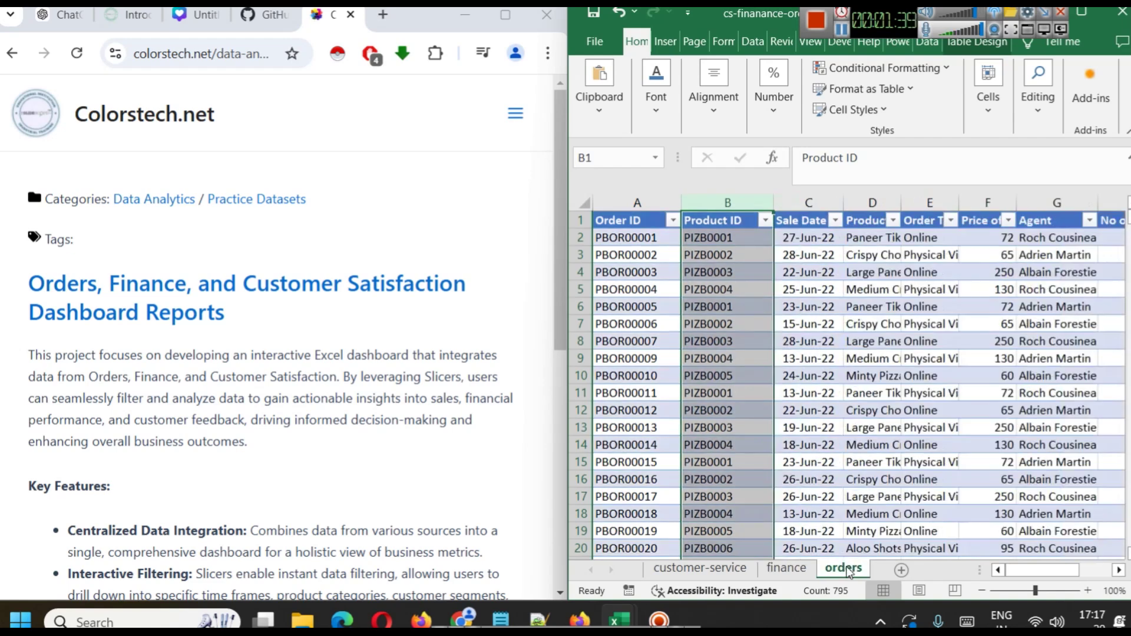
{"action": "left_click_drag", "start_coordinate": [1060, 570], "coordinate": [1031, 570]}
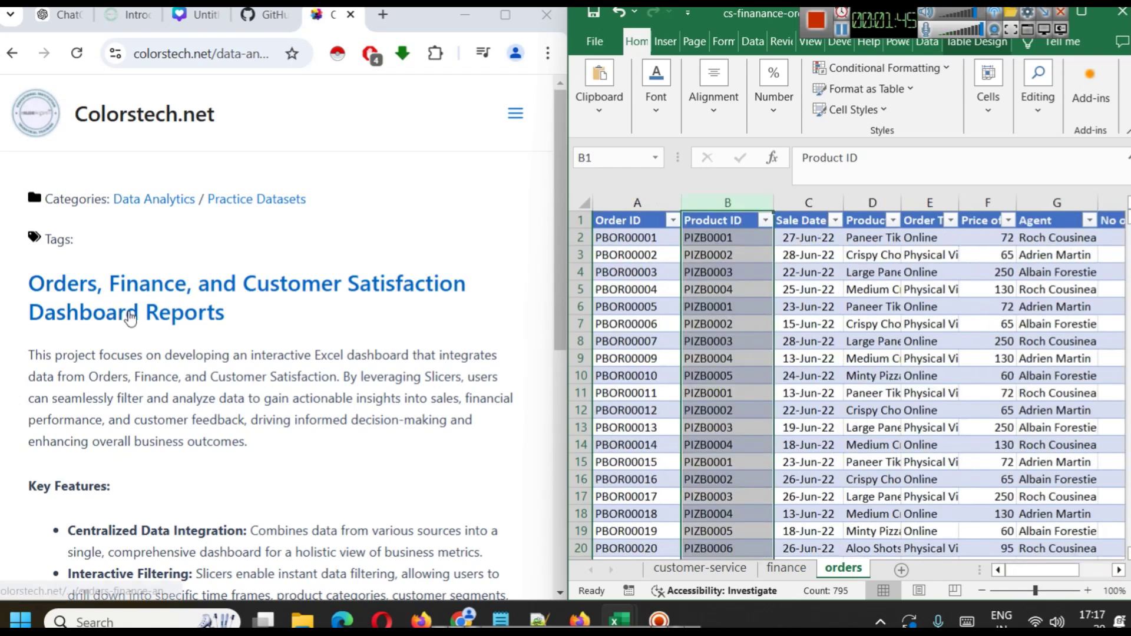
Read the key features and data source of the dashboard project on the Colorstech.net page in the browser.
{"action": "scroll", "coordinate": [188, 200], "scroll_direction": "down", "scroll_amount": 3}
{"action": "scroll", "coordinate": [100, 250], "scroll_direction": "down", "scroll_amount": 2}
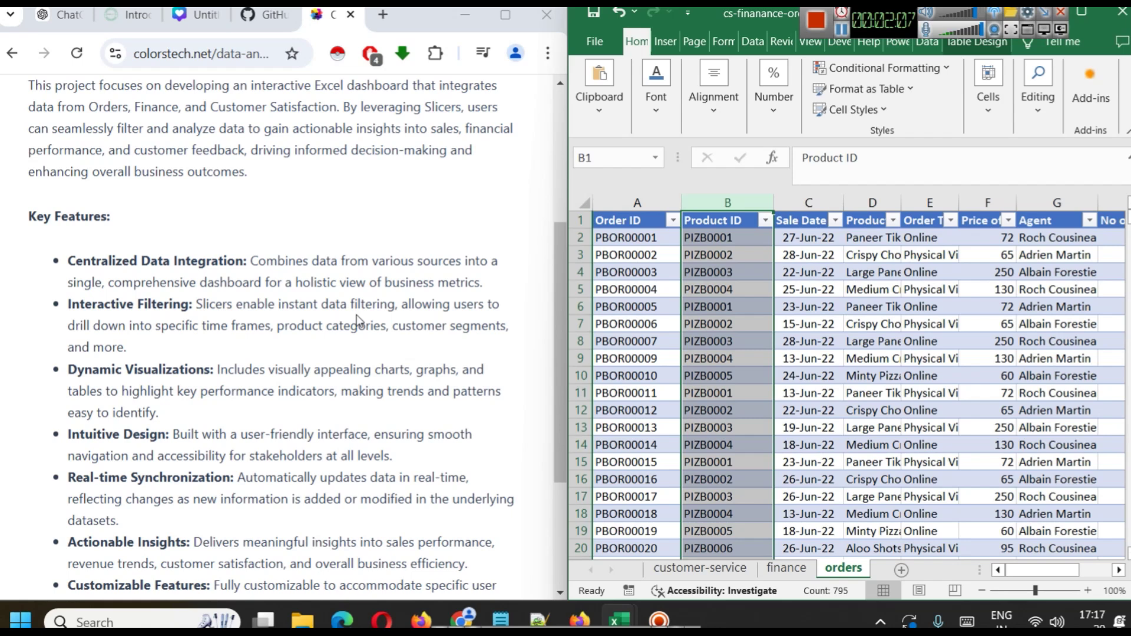
{"action": "scroll", "coordinate": [235, 335], "scroll_direction": "down", "scroll_amount": 3}
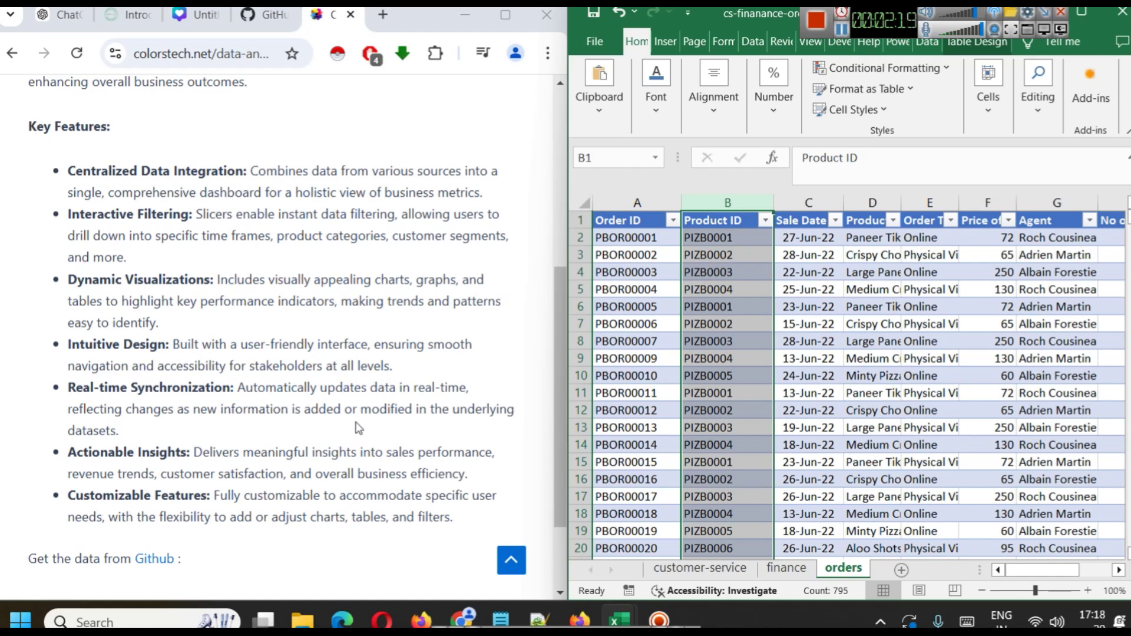
{"action": "scroll", "coordinate": [167, 362], "scroll_direction": "down", "scroll_amount": 1}
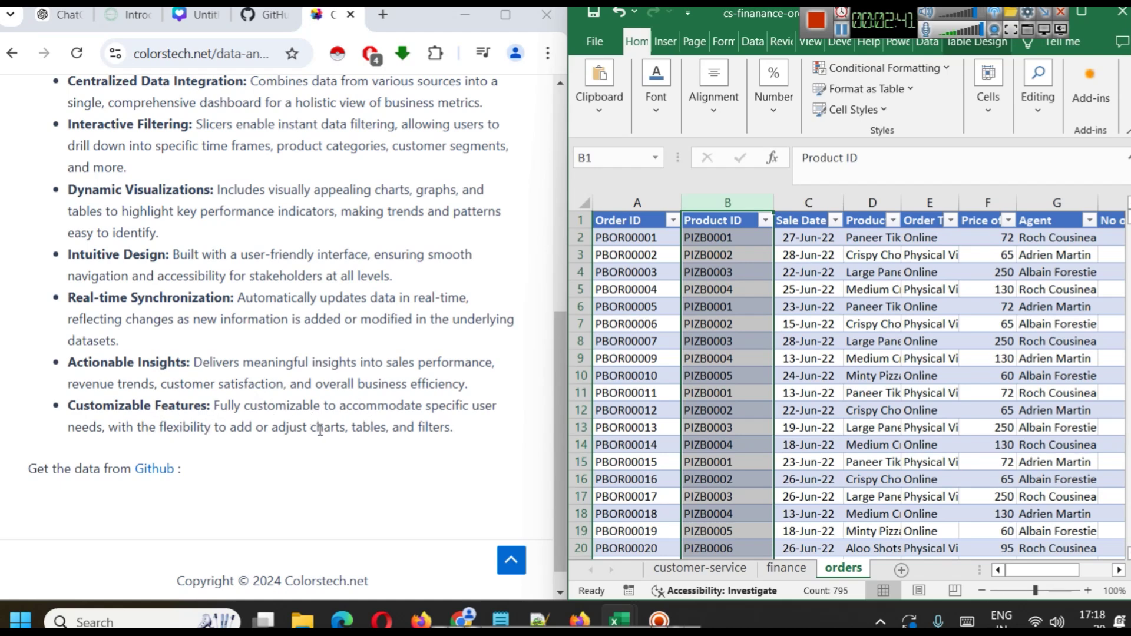
{"action": "scroll", "coordinate": [436, 396], "scroll_direction": "up", "scroll_amount": 7}
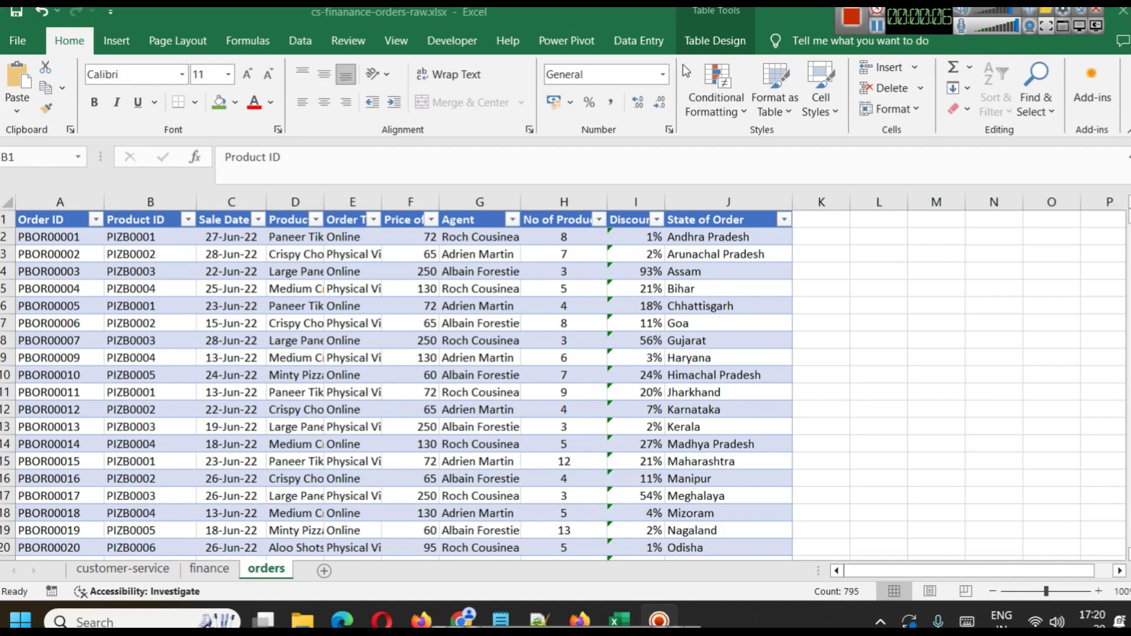
Add the orders table to the Power Pivot data model and switch to the finance sheet.
{"action": "left_click", "coordinate": [578, 46]}
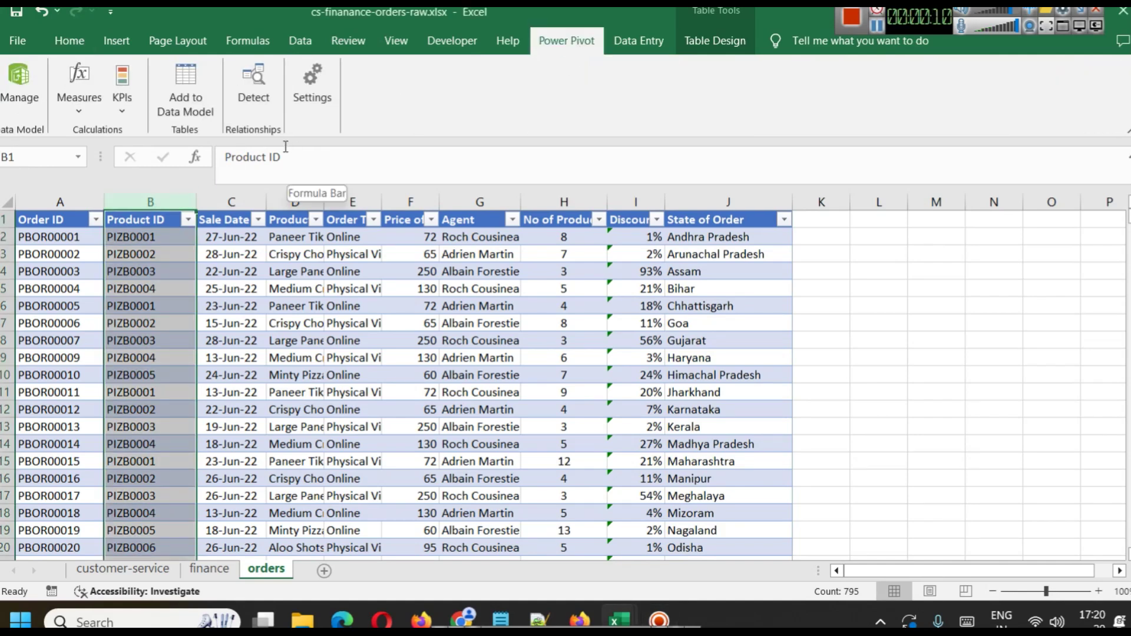
{"action": "left_click", "coordinate": [182, 103]}
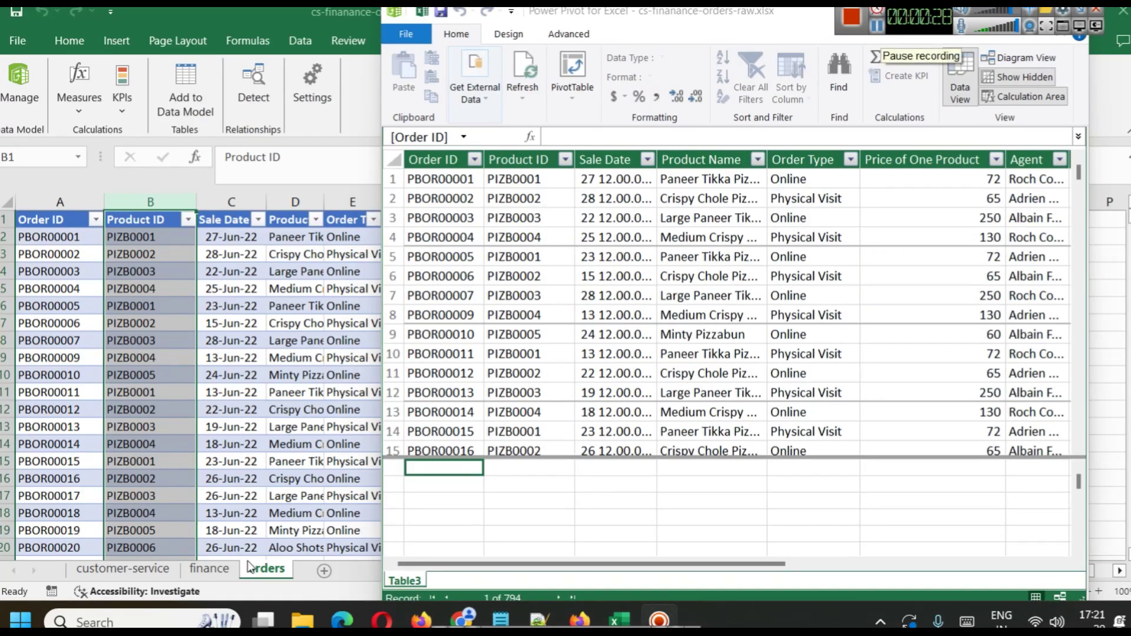
{"action": "left_click", "coordinate": [250, 569]}
{"action": "left_click", "coordinate": [209, 569]}
{"action": "left_click", "coordinate": [556, 319]}
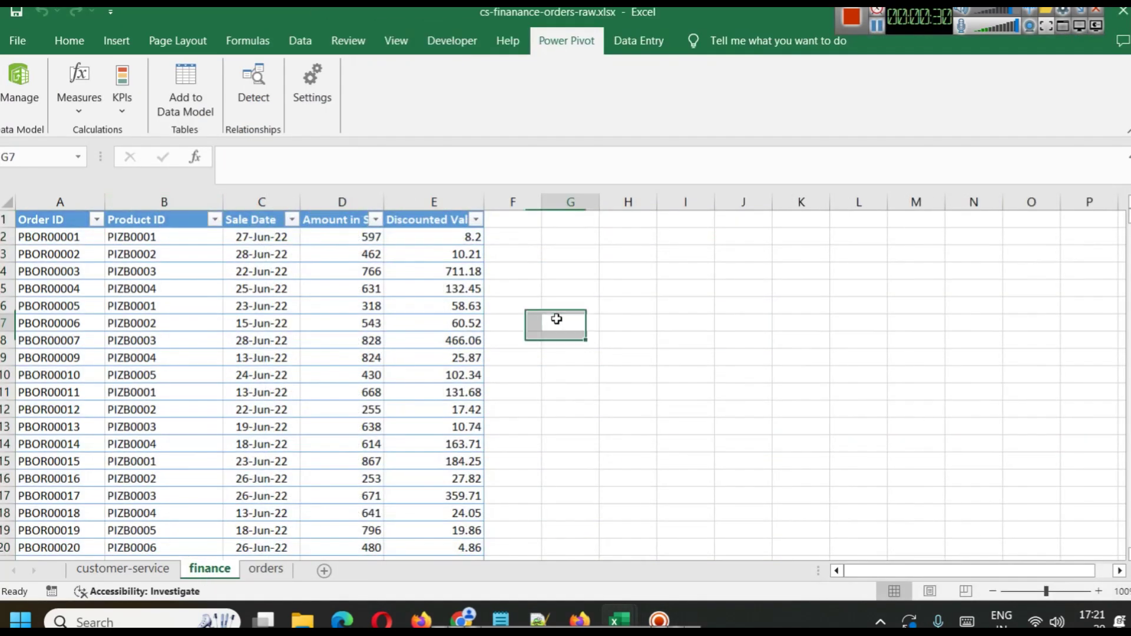
{"action": "left_click", "coordinate": [181, 107]}
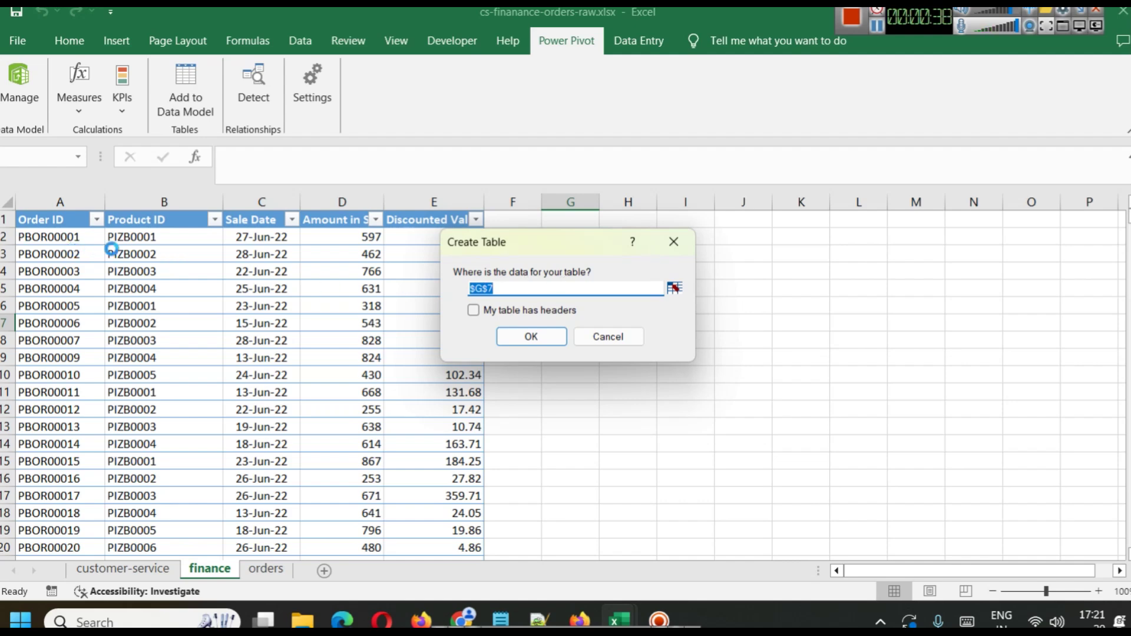
{"action": "left_click", "coordinate": [613, 337]}
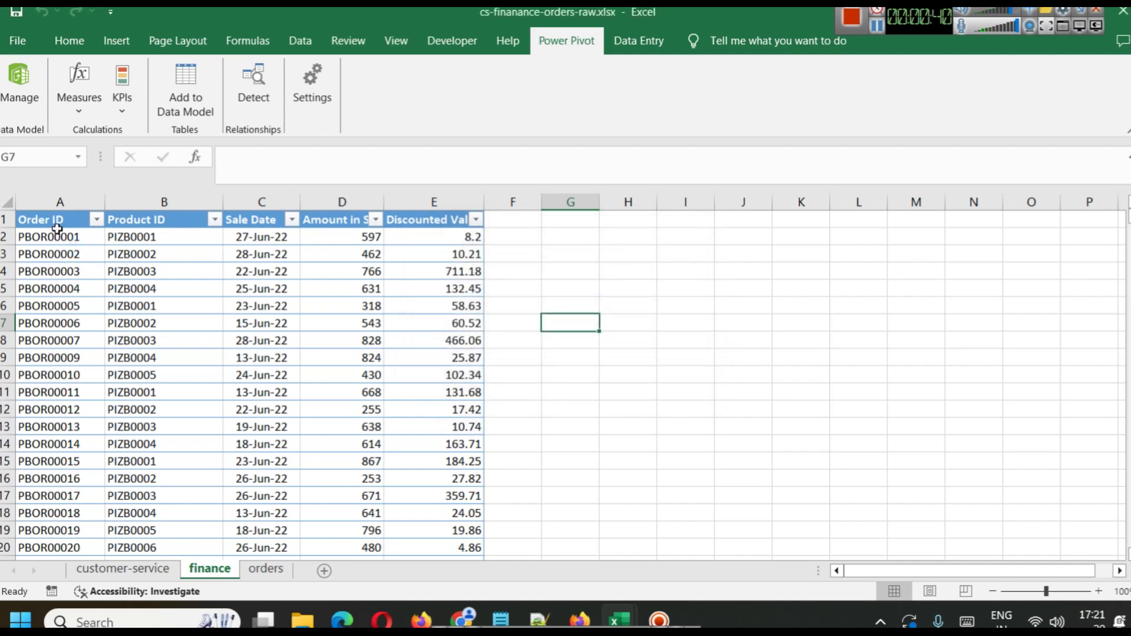
Select the whole finance table with its headers and add it to the Power Pivot data model.
{"action": "left_click", "coordinate": [51, 217]}
{"action": "key", "text": "ctrl+shift+Right"}
{"action": "key", "text": "ctrl+shift+Down"}
{"action": "scroll", "coordinate": [285, 308], "scroll_direction": "up", "scroll_amount": 20}
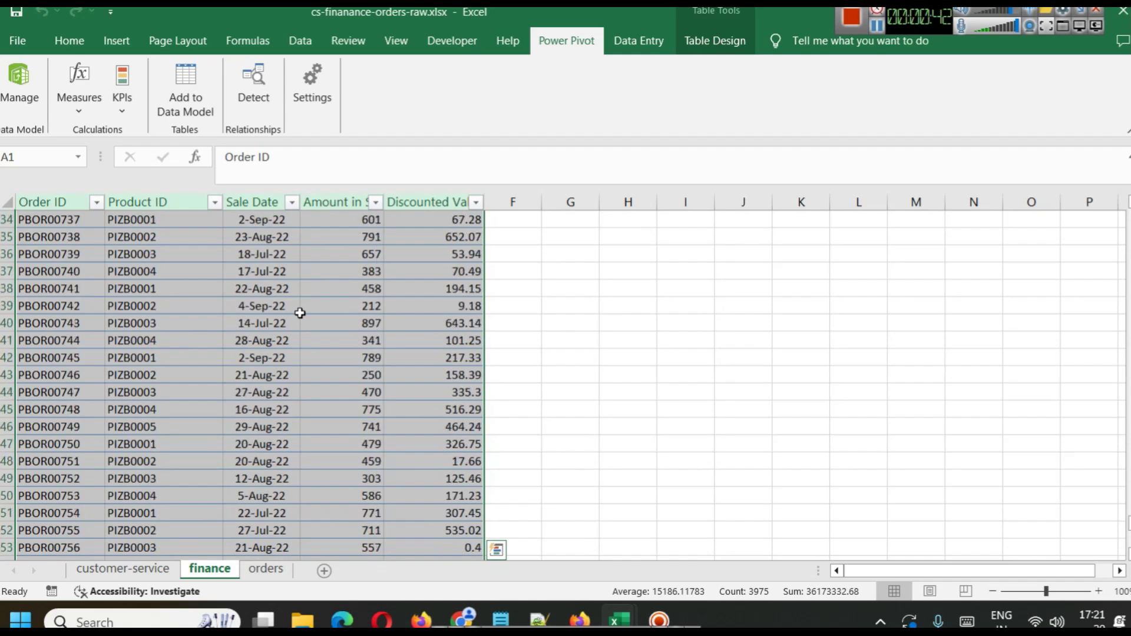
{"action": "left_click_drag", "start_coordinate": [1130, 504], "coordinate": [1104, 208]}
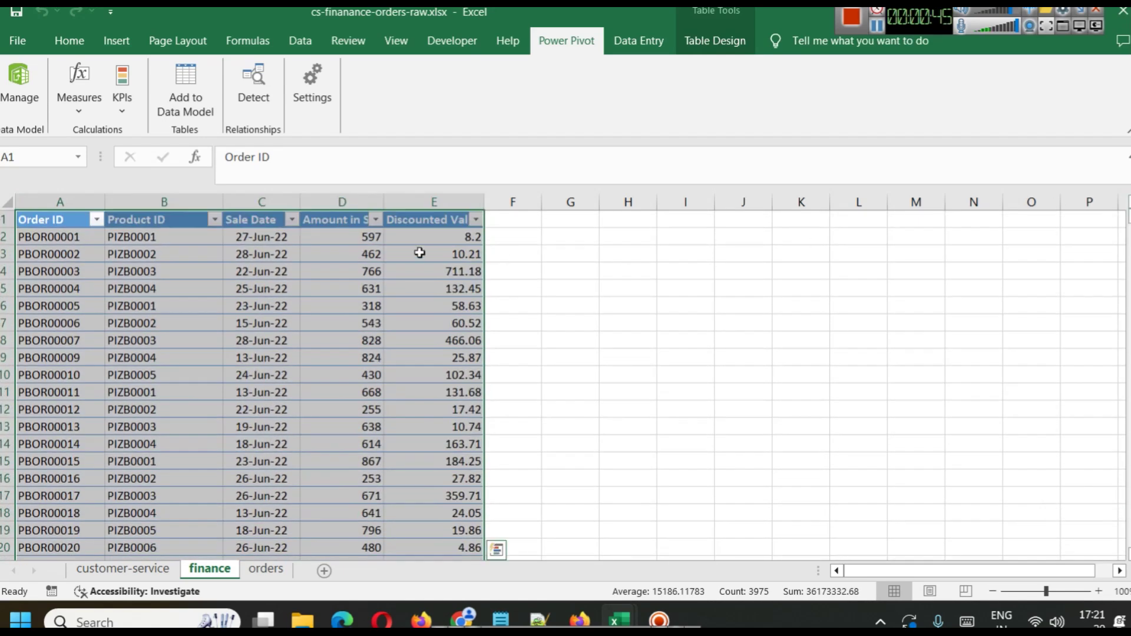
{"action": "left_click", "coordinate": [715, 40]}
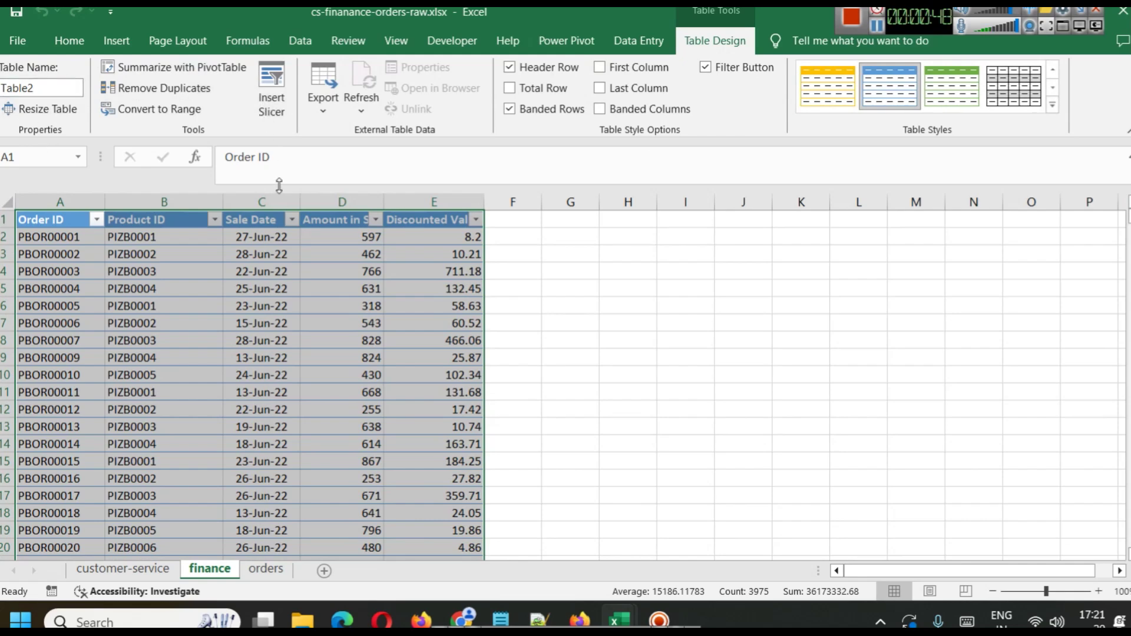
{"action": "left_click", "coordinate": [550, 46]}
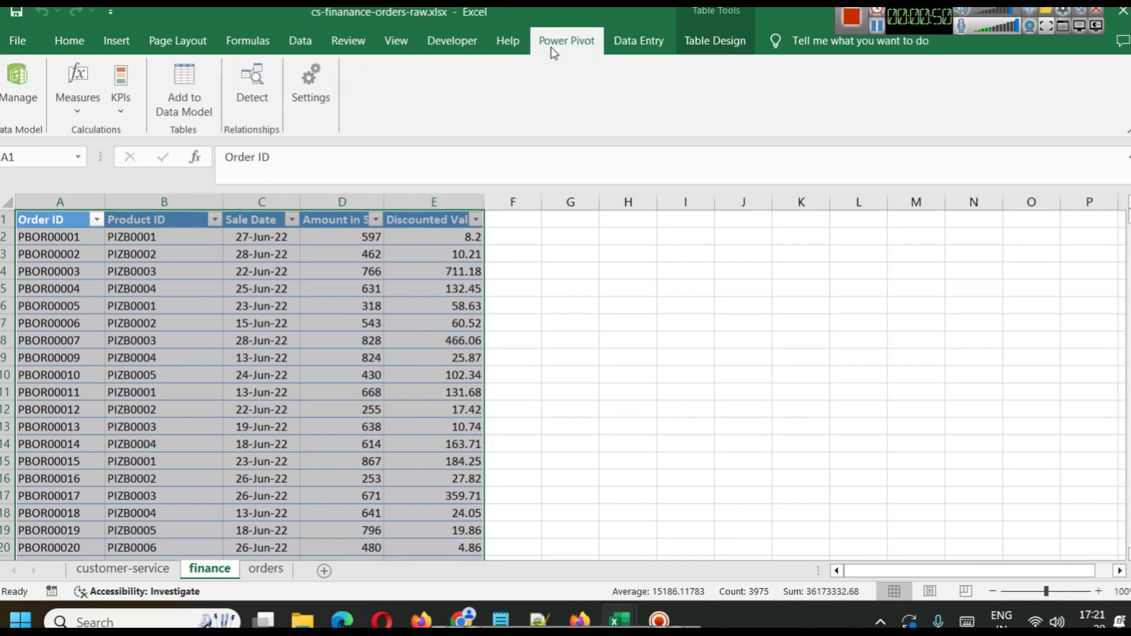
{"action": "left_click", "coordinate": [186, 103]}
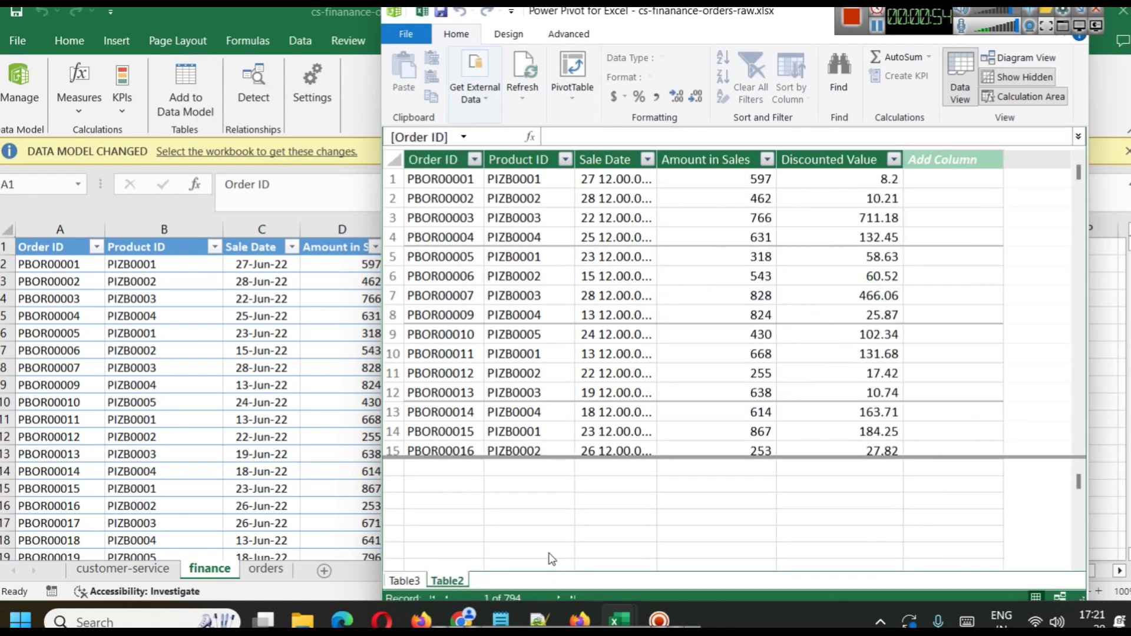
Maximize the Power Pivot window, check the finance data in Table2, and return to the workbook.
{"action": "left_click_drag", "start_coordinate": [771, 15], "coordinate": [771, 83]}
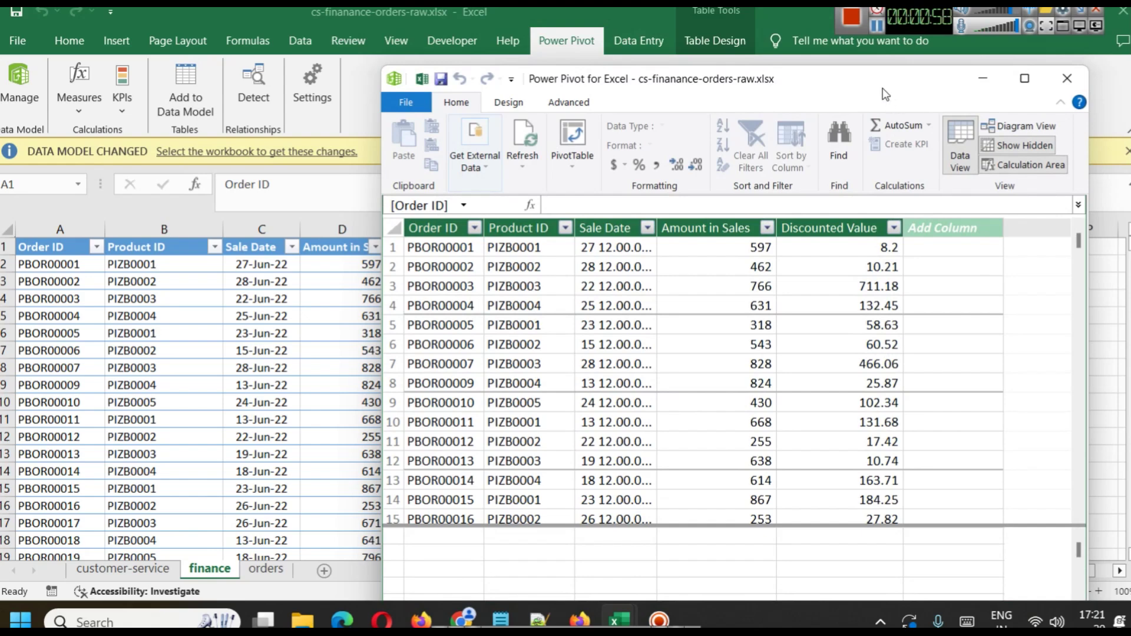
{"action": "left_click_drag", "start_coordinate": [884, 88], "coordinate": [987, 74]}
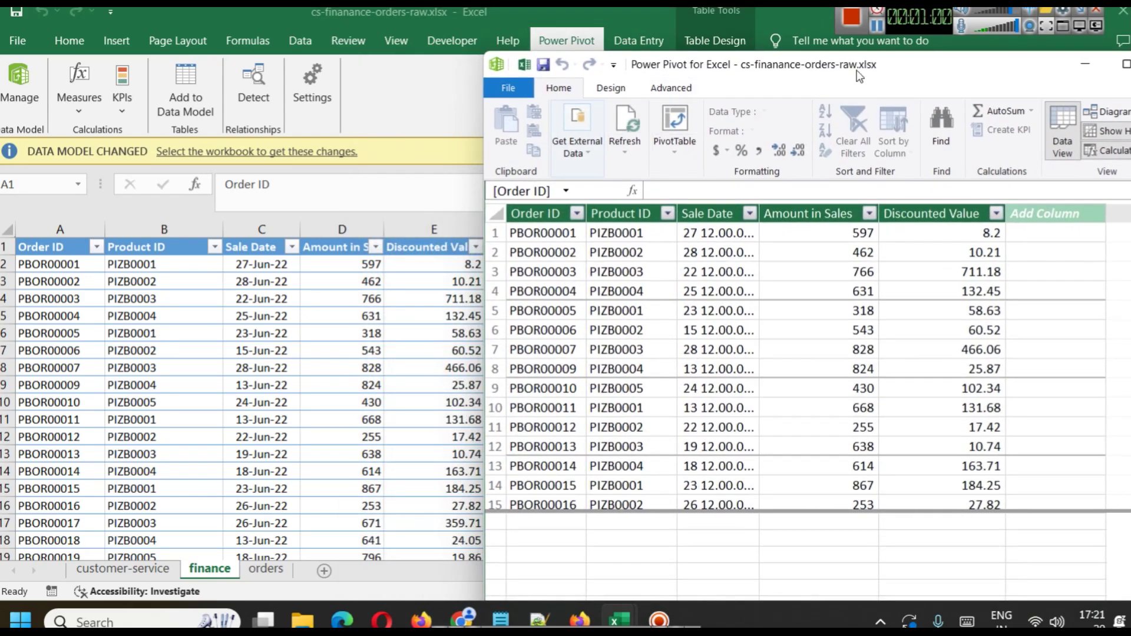
{"action": "left_click", "coordinate": [1086, 66]}
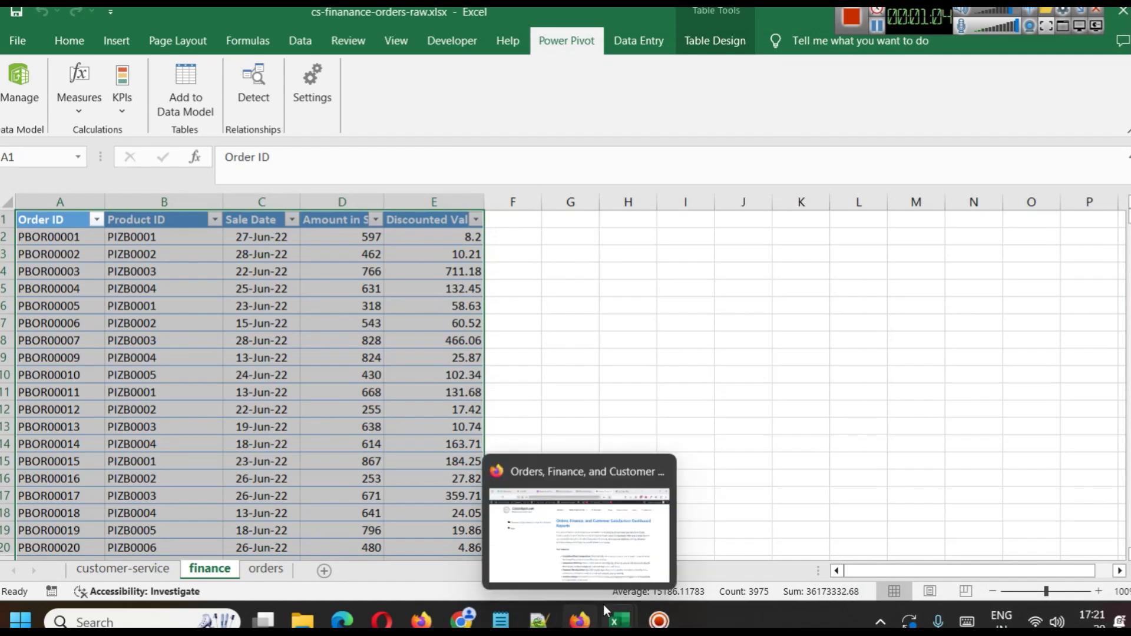
{"action": "mouse_move", "coordinate": [613, 618]}
{"action": "left_click", "coordinate": [914, 525]}
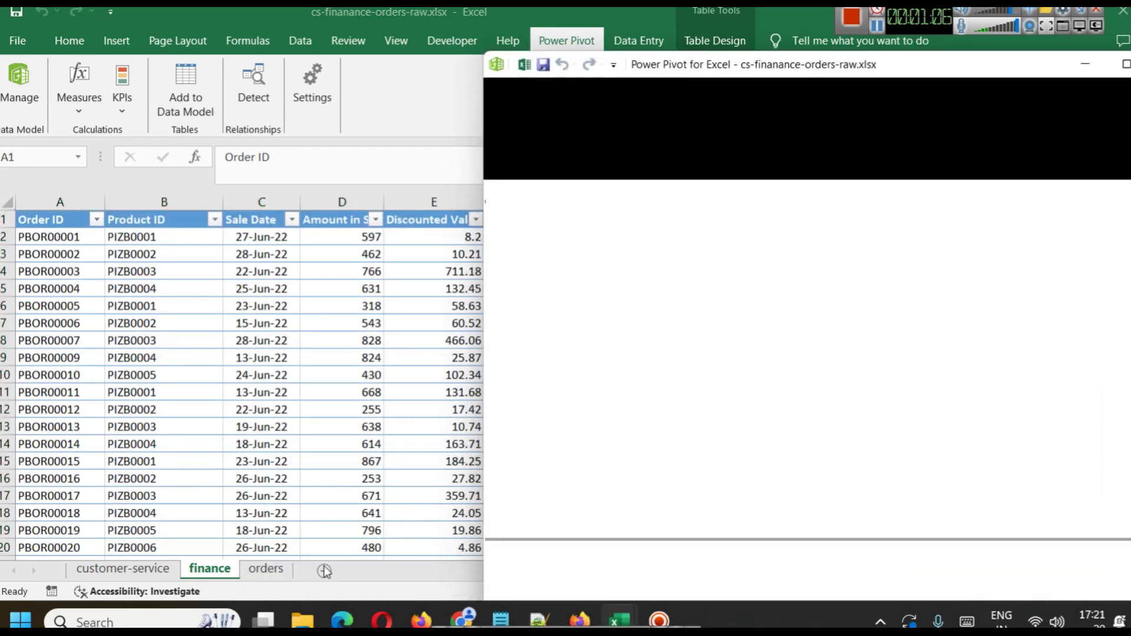
{"action": "left_click_drag", "start_coordinate": [679, 69], "coordinate": [634, 19]}
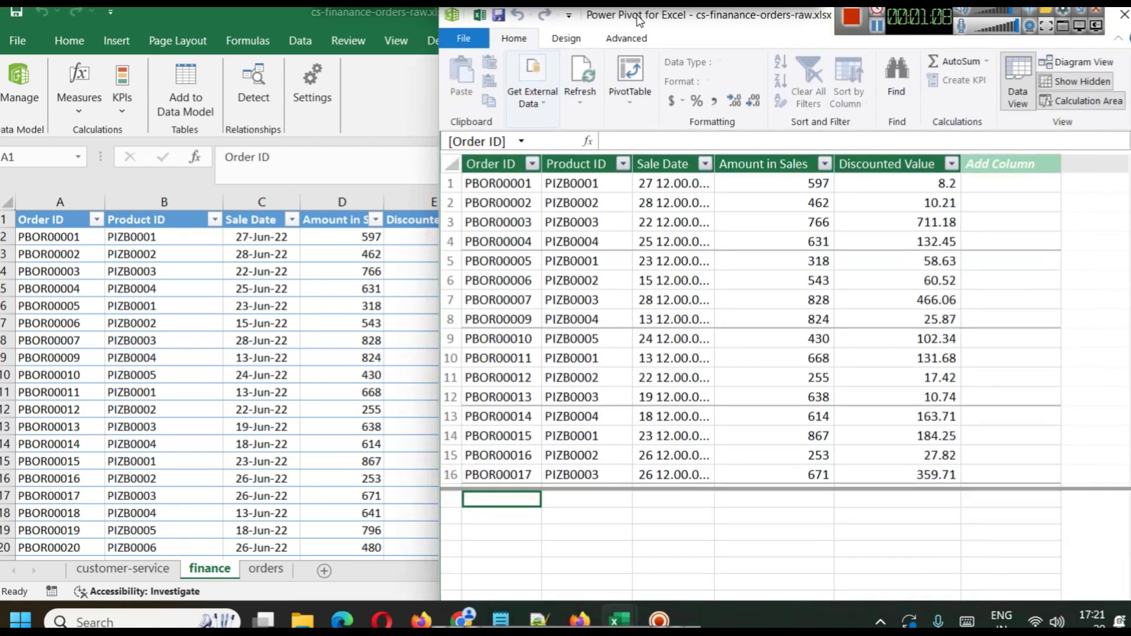
{"action": "double_click", "coordinate": [711, 20]}
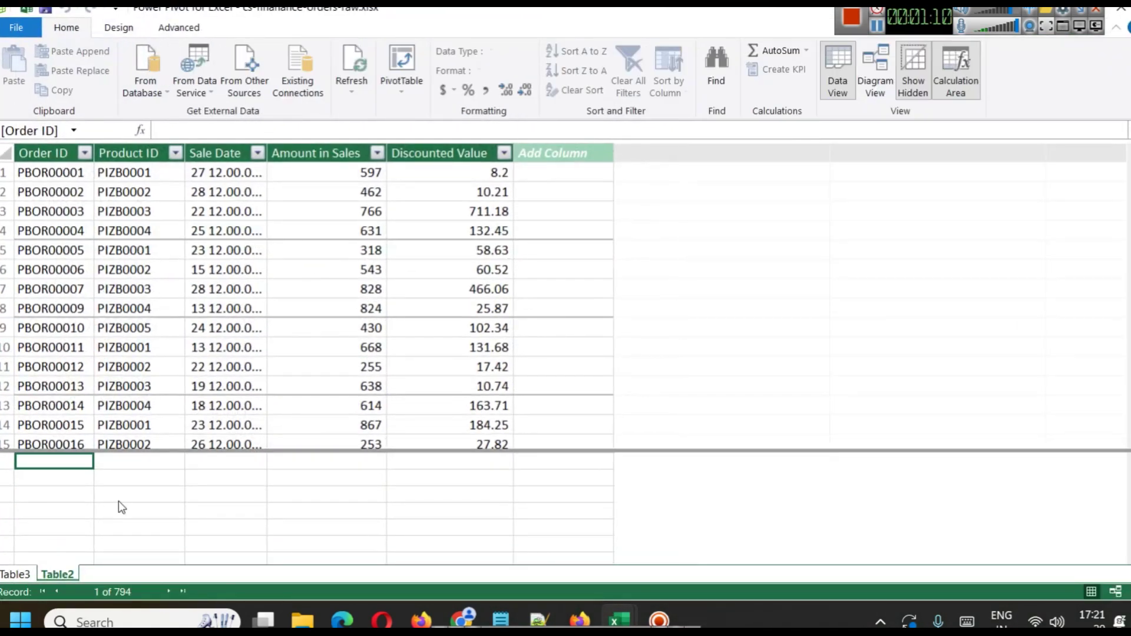
{"action": "left_click", "coordinate": [47, 577]}
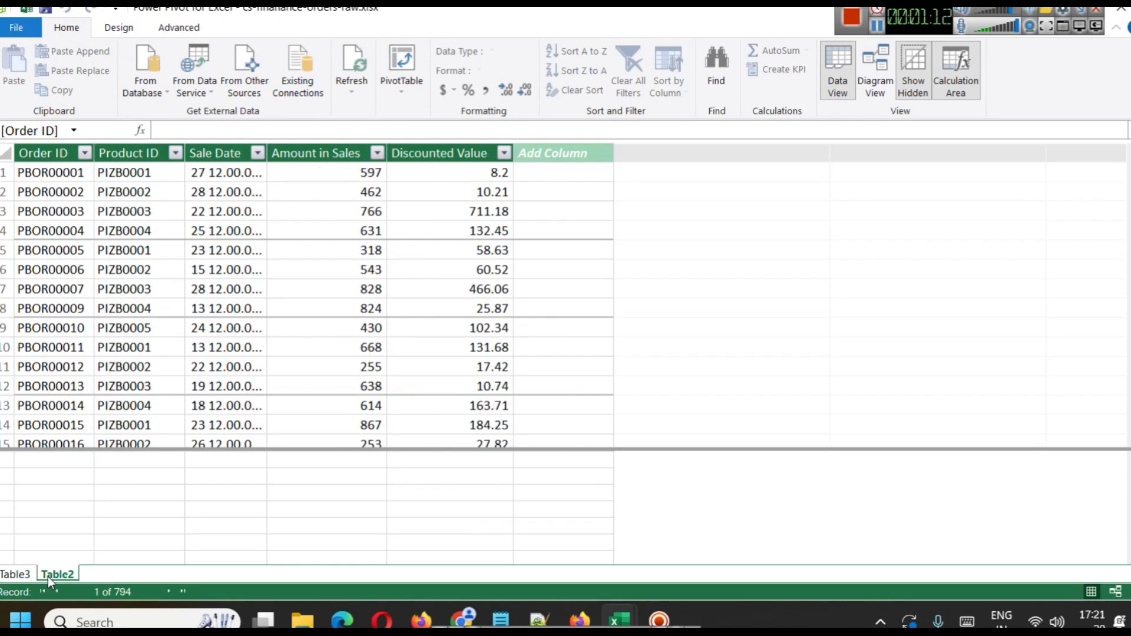
{"action": "left_click_drag", "start_coordinate": [934, 13], "coordinate": [944, 63]}
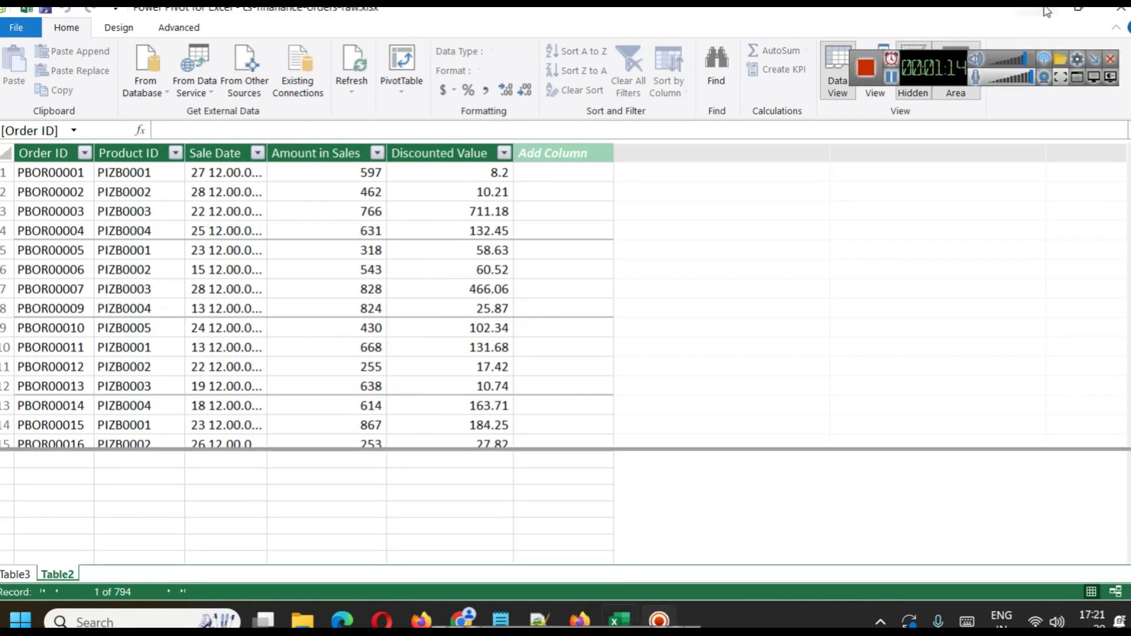
{"action": "left_click", "coordinate": [1048, 10]}
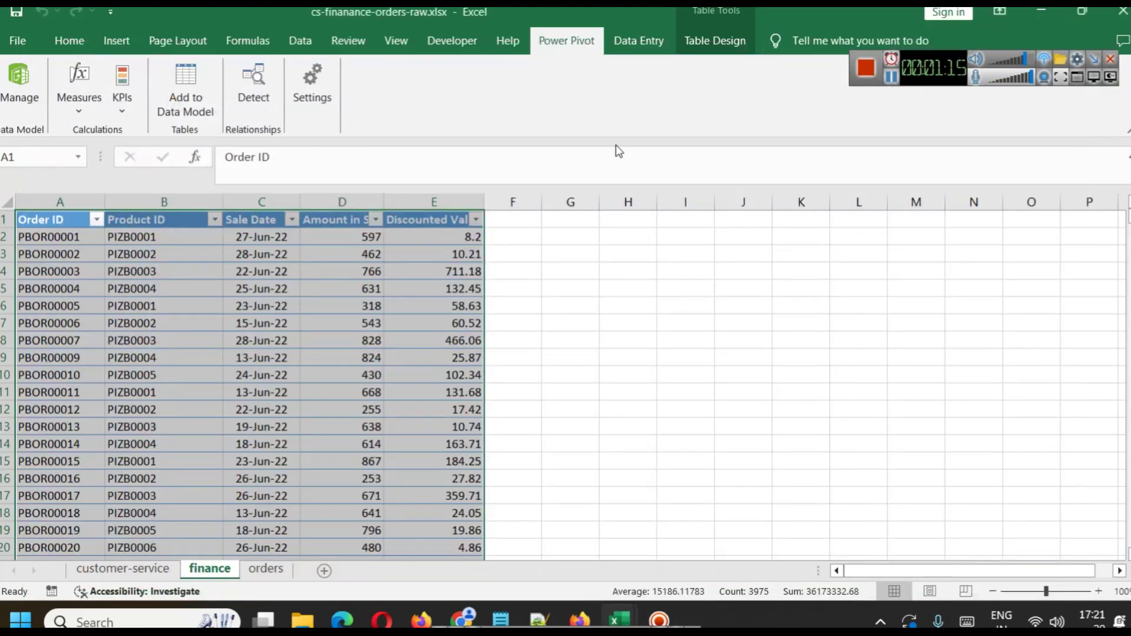
Switch to the customer-service sheet and widen the agent, rating and Ticket ID columns.
{"action": "left_click", "coordinate": [153, 566]}
{"action": "left_click", "coordinate": [507, 285]}
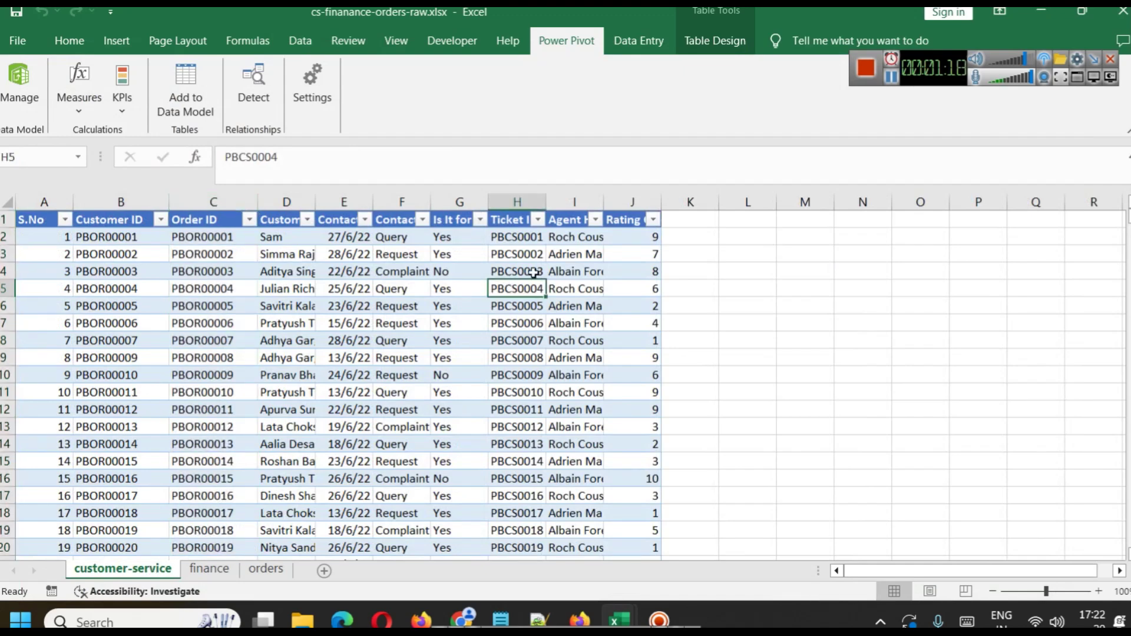
{"action": "left_click_drag", "start_coordinate": [605, 202], "coordinate": [714, 201]}
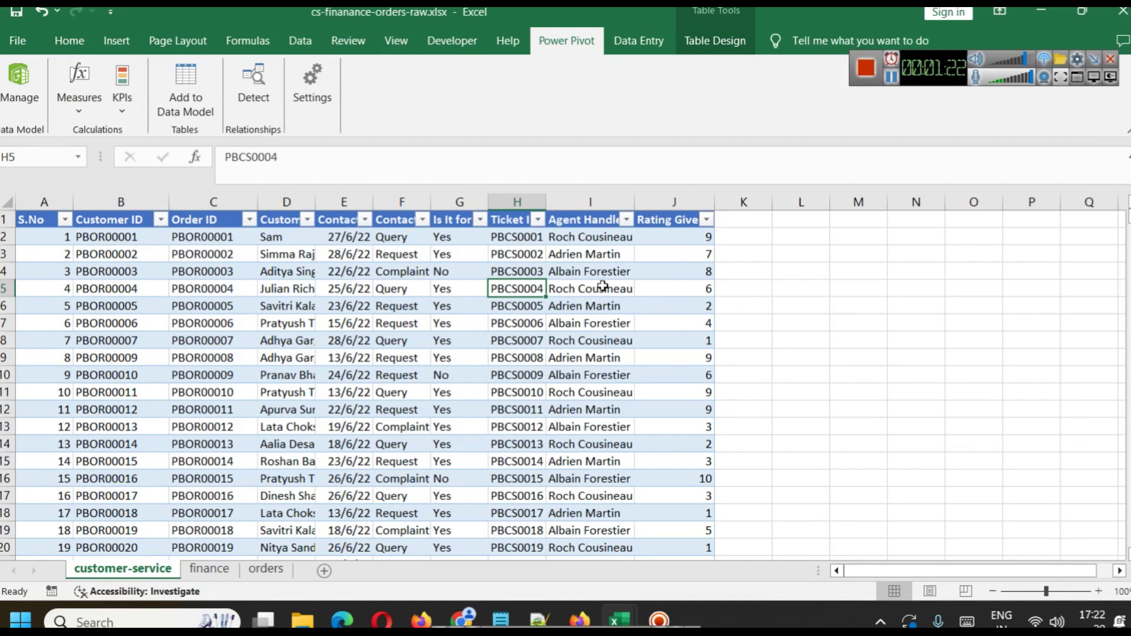
{"action": "left_click_drag", "start_coordinate": [550, 204], "coordinate": [571, 201]}
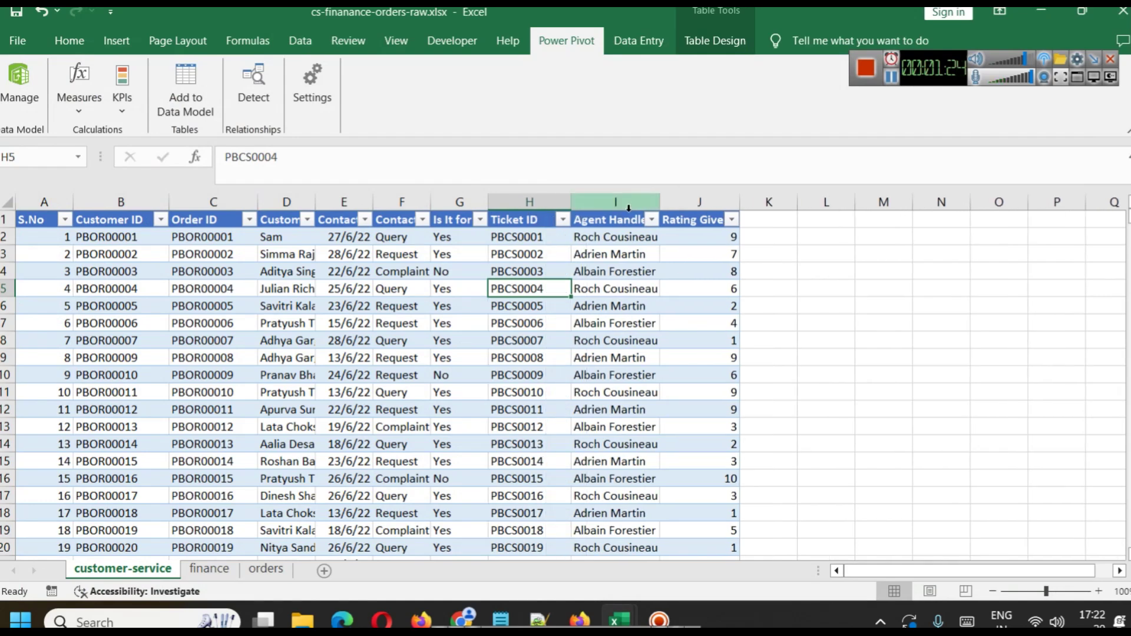
{"action": "left_click", "coordinate": [516, 199]}
{"action": "left_click", "coordinate": [693, 295]}
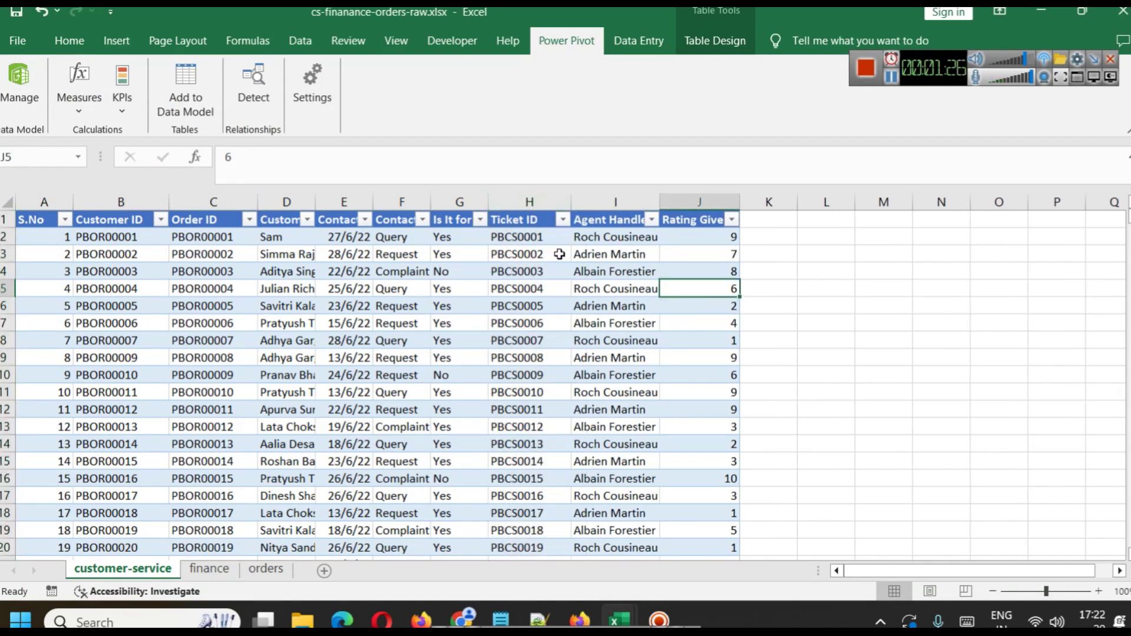
Widen the Is It for an Order ?, Contact Type and Contact Date columns on the customer-service sheet.
{"action": "left_click_drag", "start_coordinate": [487, 201], "coordinate": [564, 202]}
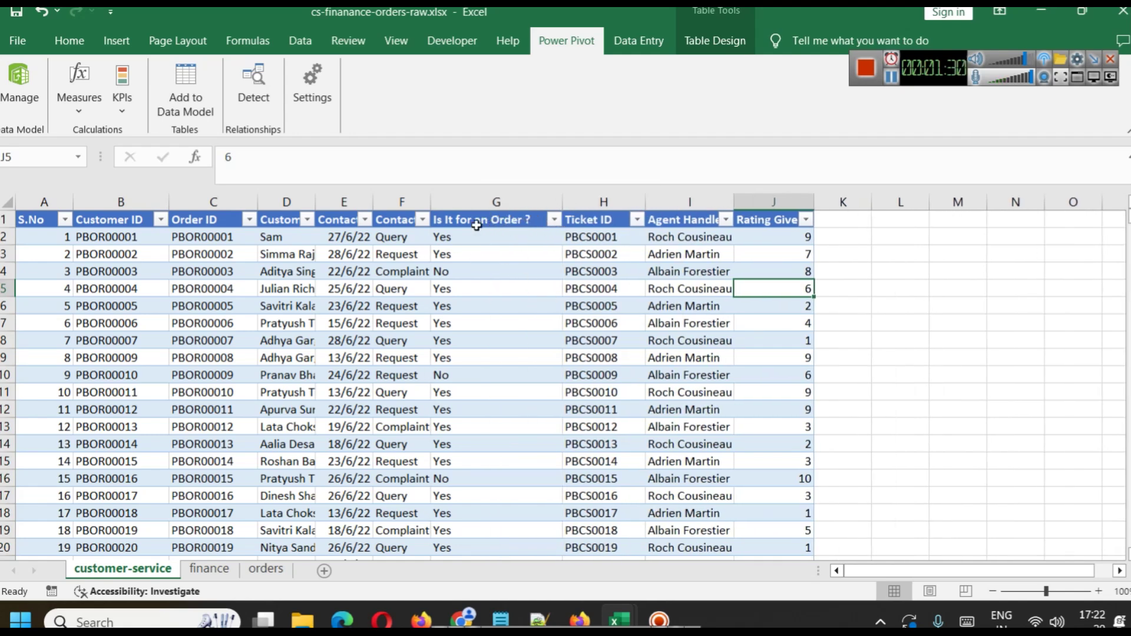
{"action": "left_click", "coordinate": [470, 200]}
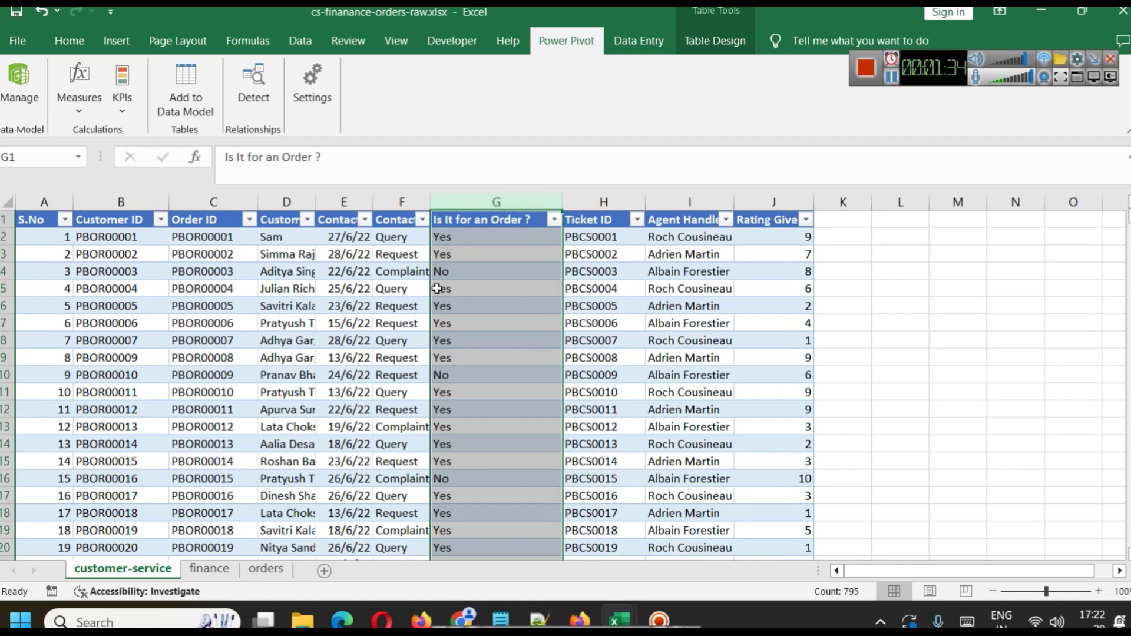
{"action": "left_click_drag", "start_coordinate": [430, 201], "coordinate": [503, 201]}
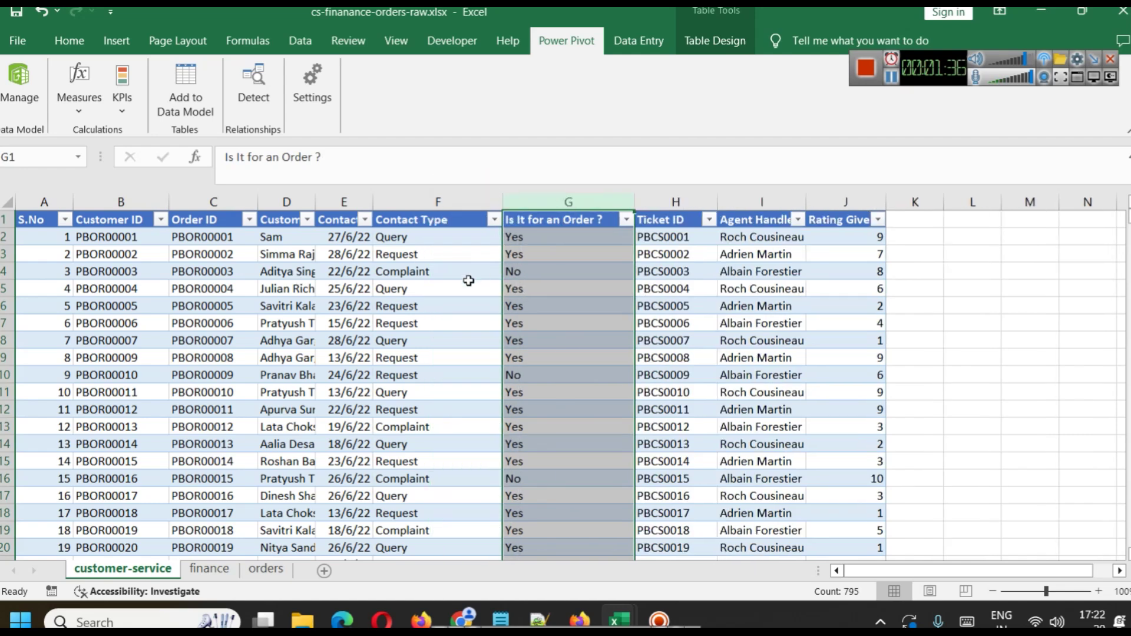
{"action": "left_click", "coordinate": [434, 201]}
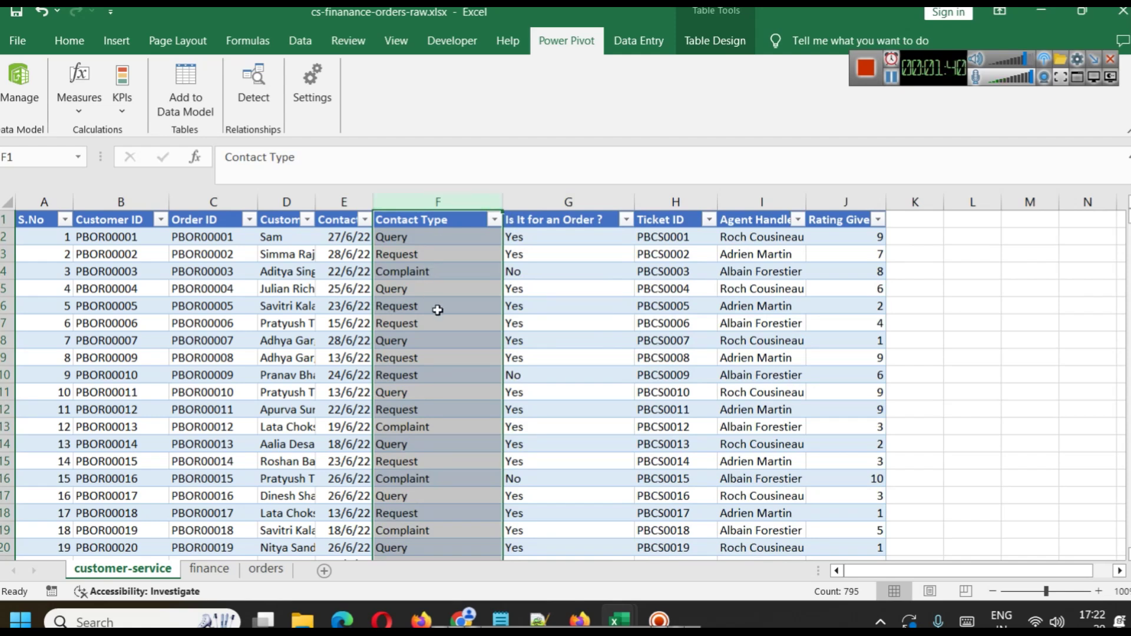
{"action": "double_click", "coordinate": [373, 201]}
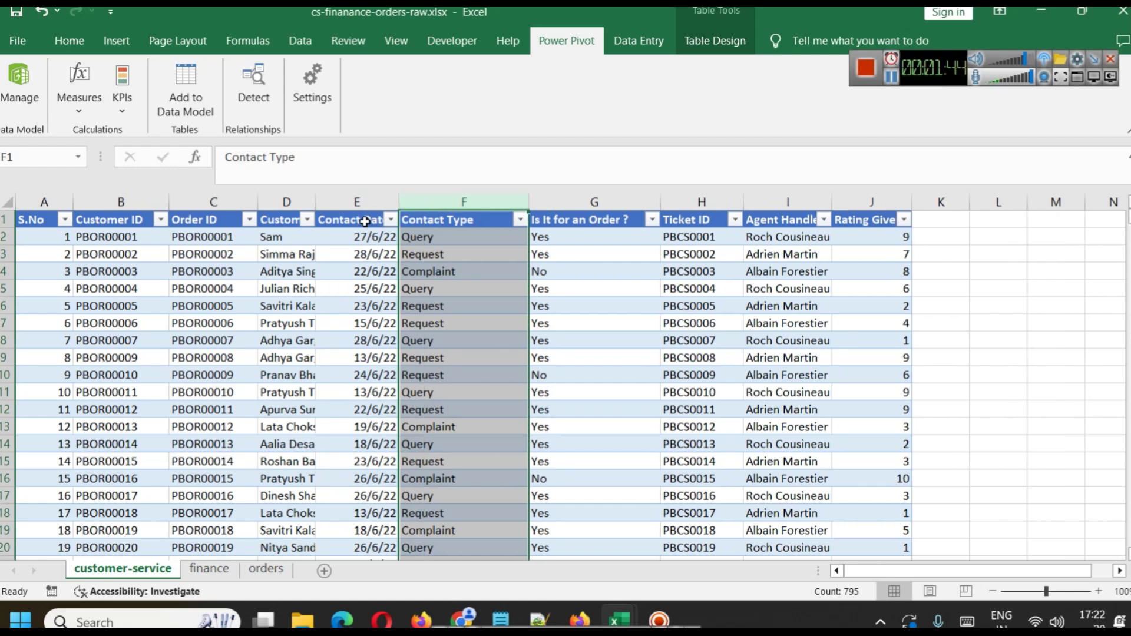
Review the Customer Name, Order ID and Customer ID columns of the customer-service table.
{"action": "left_click", "coordinate": [299, 202]}
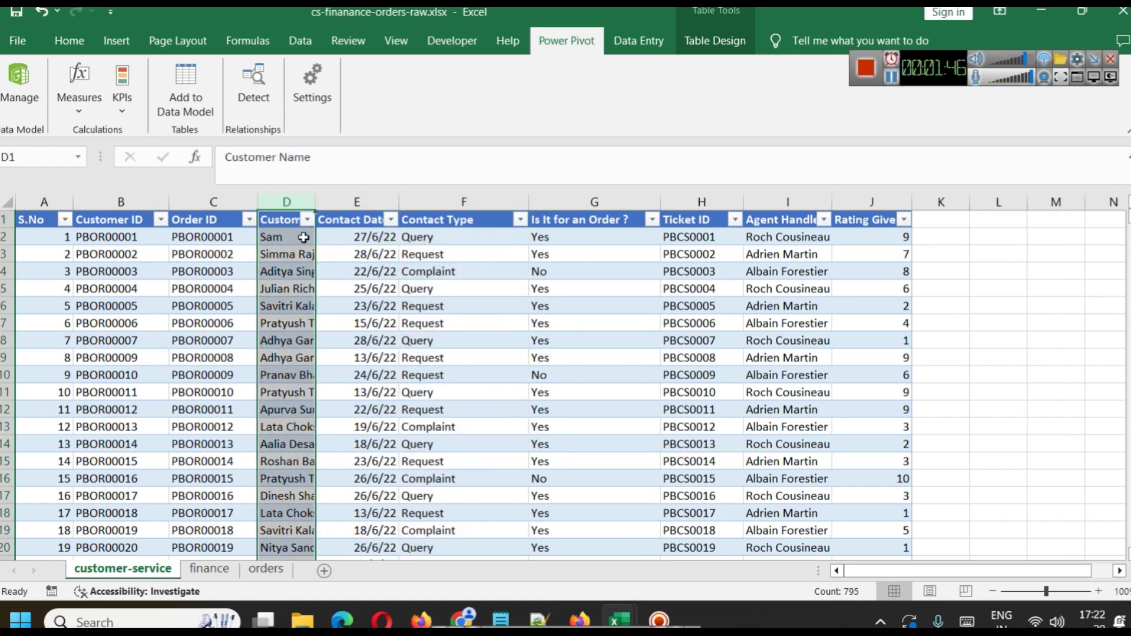
{"action": "left_click", "coordinate": [211, 202]}
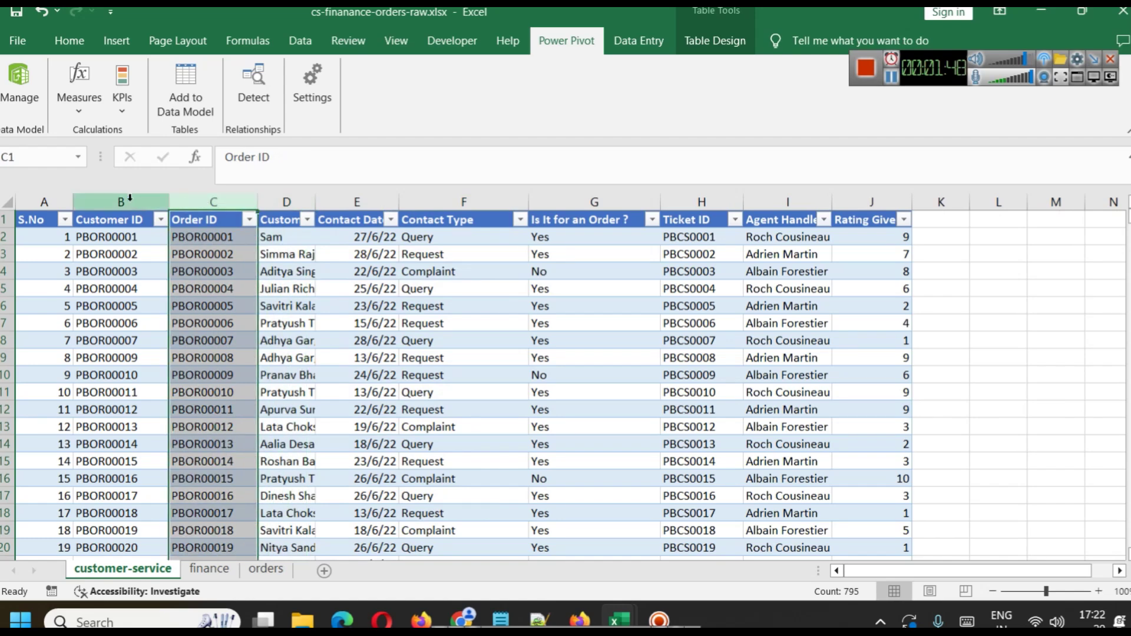
{"action": "left_click", "coordinate": [130, 198]}
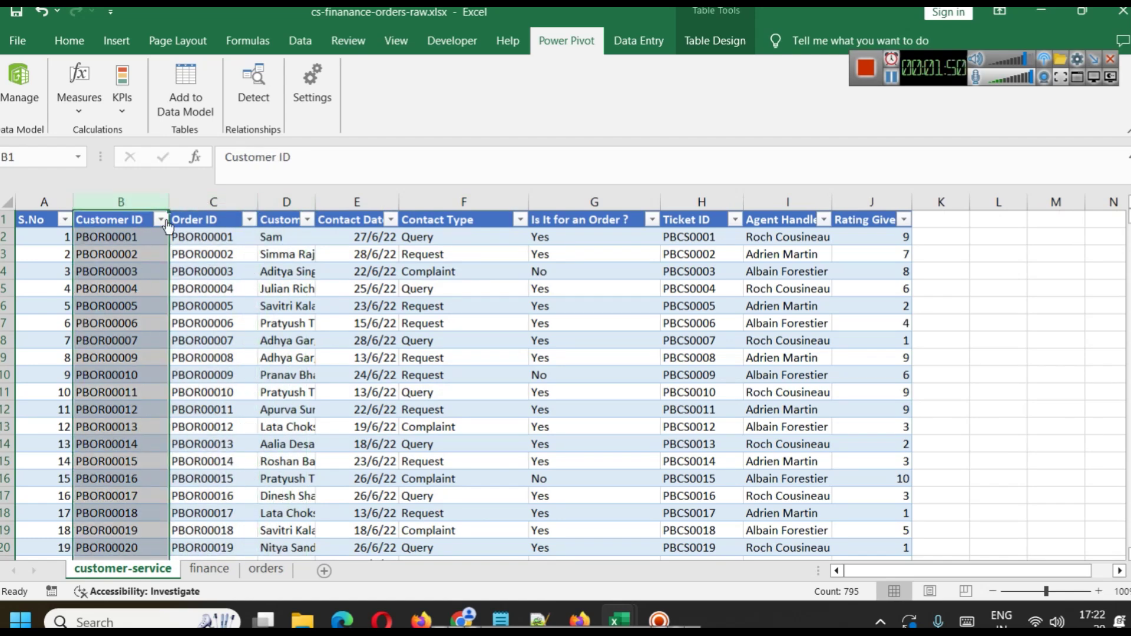
{"action": "left_click", "coordinate": [927, 271]}
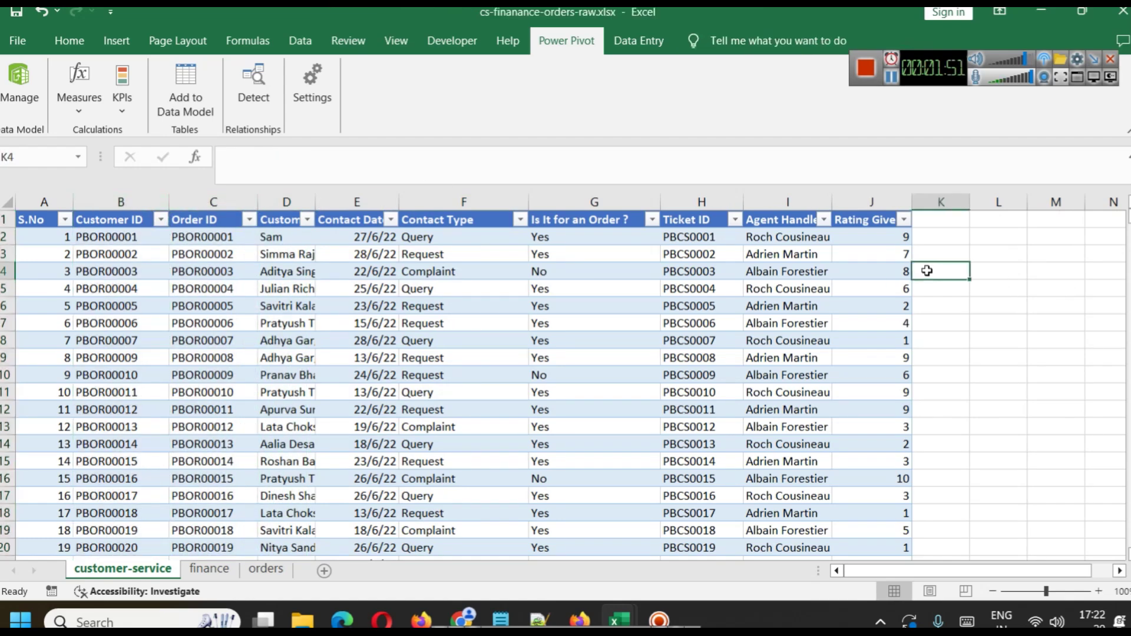
Select the entire customer-service table and add it to the Power Pivot data model.
{"action": "left_click", "coordinate": [50, 210]}
{"action": "key", "text": "ctrl+shift+Right"}
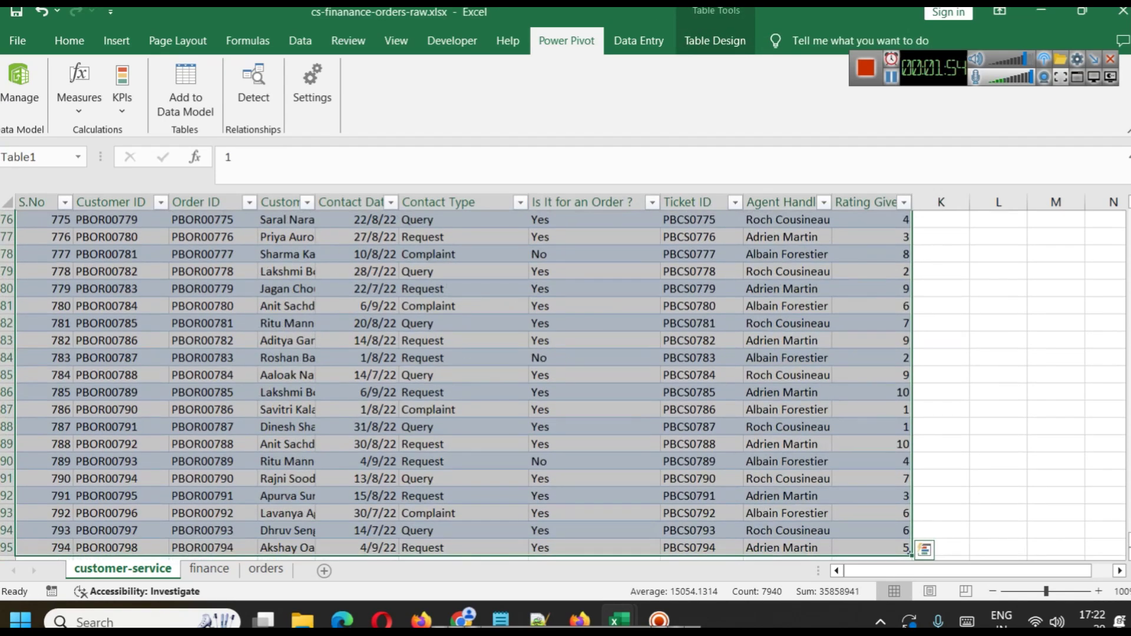
{"action": "left_click_drag", "start_coordinate": [1129, 540], "coordinate": [1129, 206]}
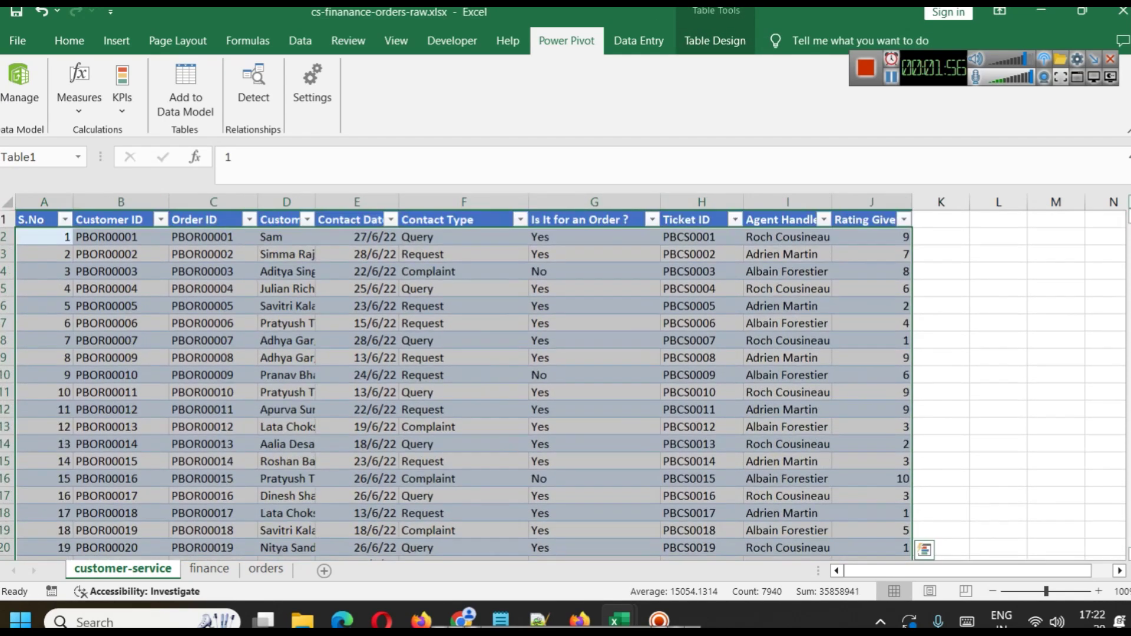
{"action": "left_click", "coordinate": [193, 104]}
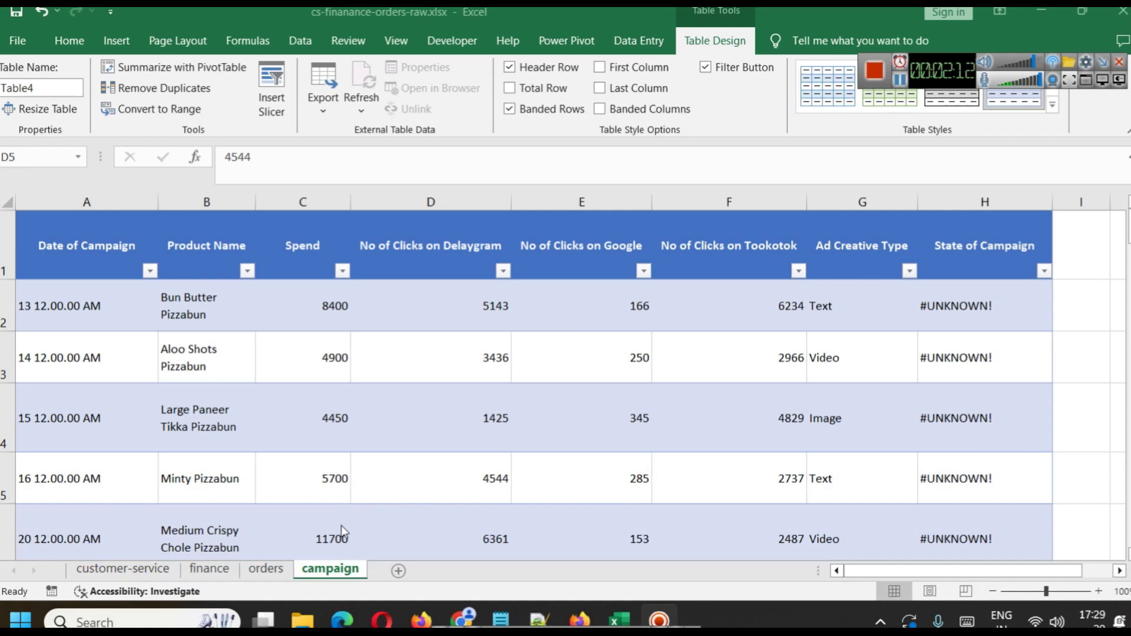
Reduce the height of the campaign sheet's header row and look through the campaign records.
{"action": "left_click", "coordinate": [6, 272]}
{"action": "left_click_drag", "start_coordinate": [10, 277], "coordinate": [13, 258]}
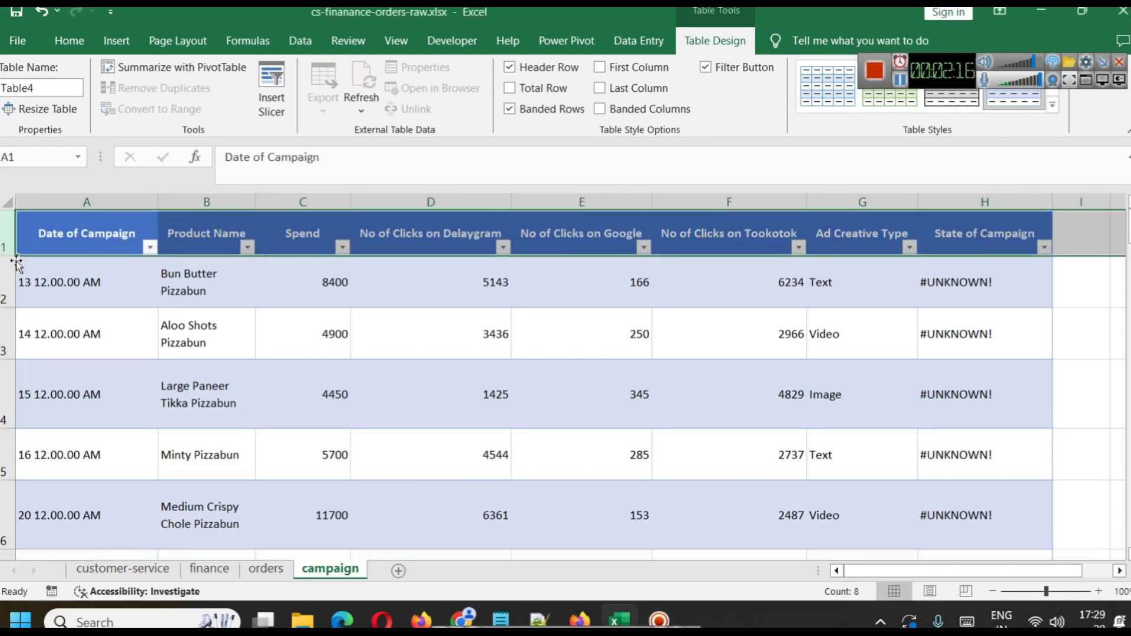
{"action": "left_click", "coordinate": [206, 282]}
{"action": "scroll", "coordinate": [482, 370], "scroll_direction": "down", "scroll_amount": 5}
{"action": "scroll", "coordinate": [482, 371], "scroll_direction": "up", "scroll_amount": 5}
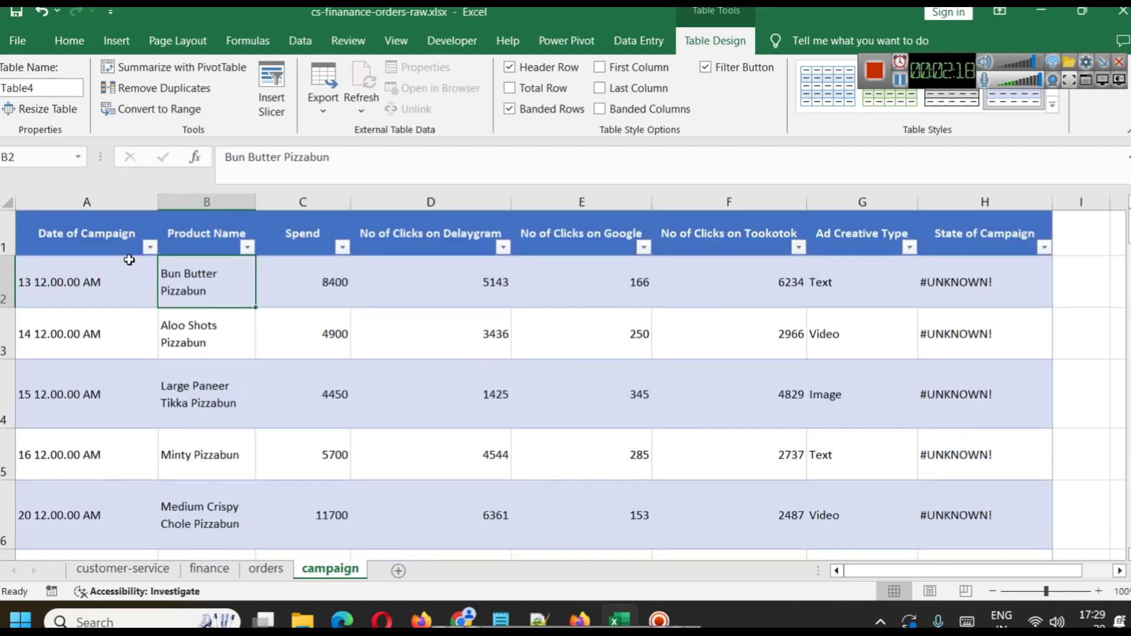
Select the whole campaign table with its headers and add it to the Power Pivot data model.
{"action": "left_click", "coordinate": [91, 234]}
{"action": "key", "text": "ctrl+shift+Right"}
{"action": "key", "text": "ctrl+shift+Down"}
{"action": "scroll", "coordinate": [606, 350], "scroll_direction": "up", "scroll_amount": 15}
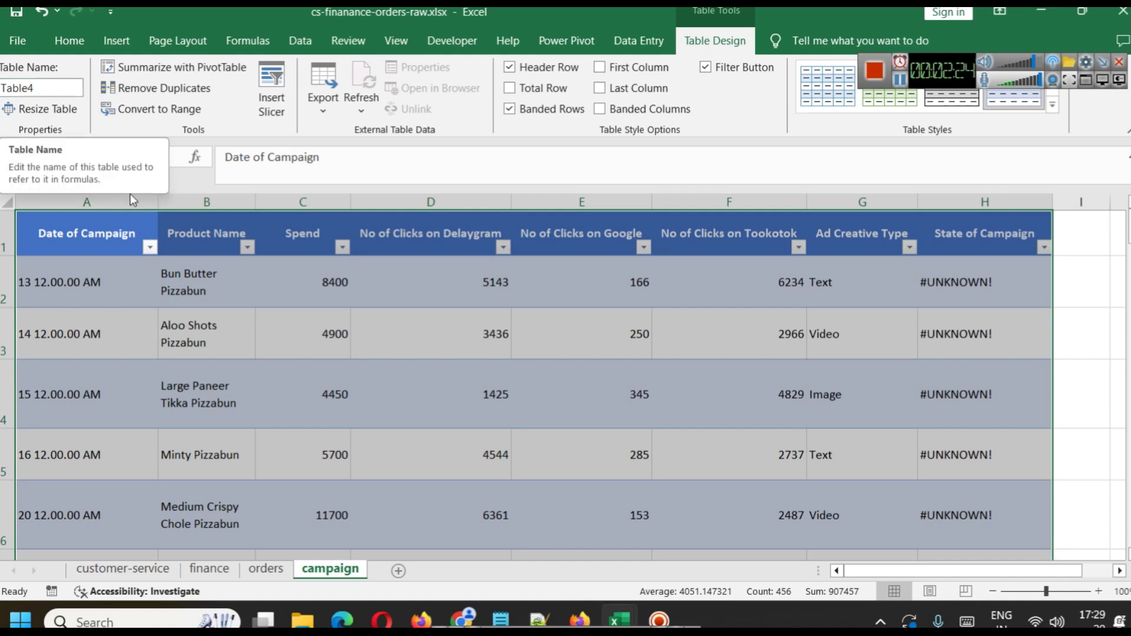
{"action": "left_click", "coordinate": [572, 41]}
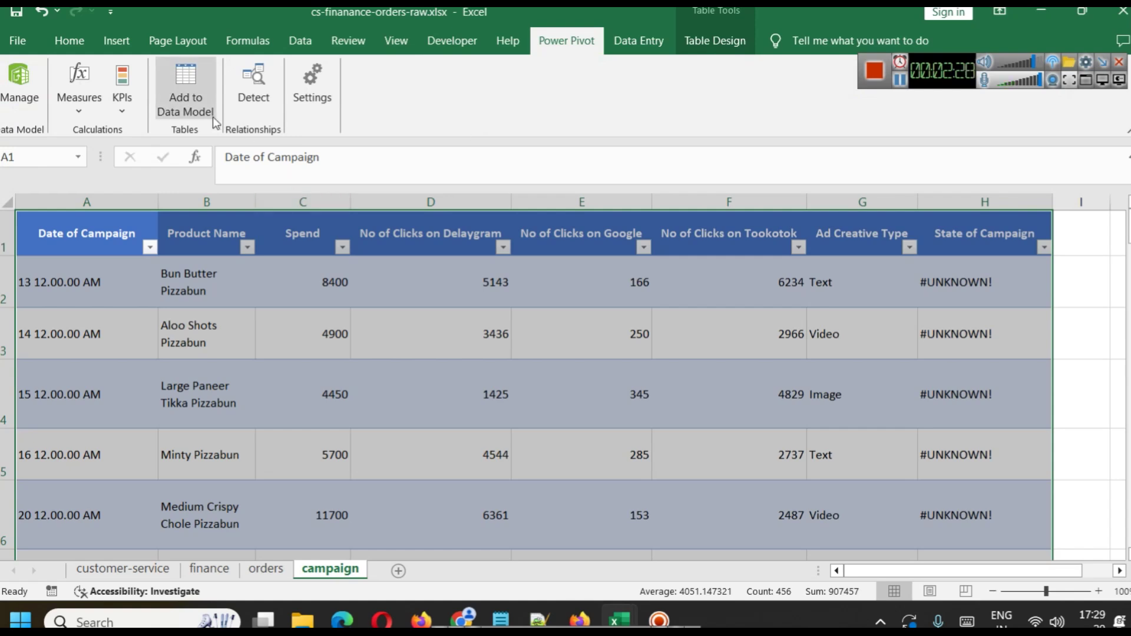
{"action": "left_click", "coordinate": [195, 99]}
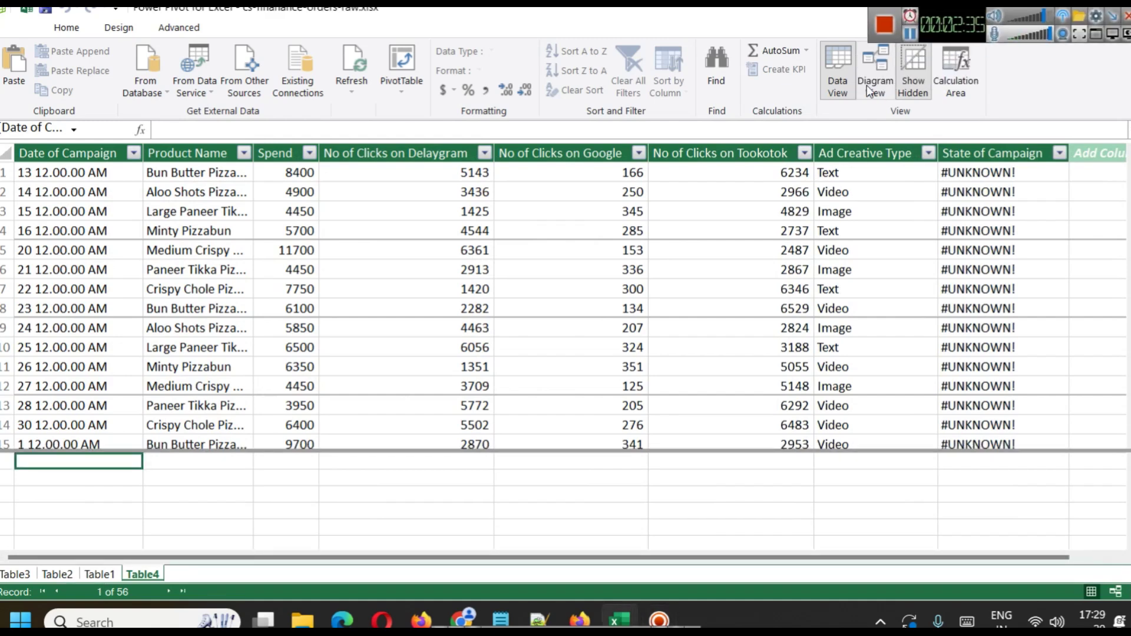
View the data model's four tables as a diagram, then close the Power Pivot window to return to the workbook.
{"action": "left_click", "coordinate": [868, 86]}
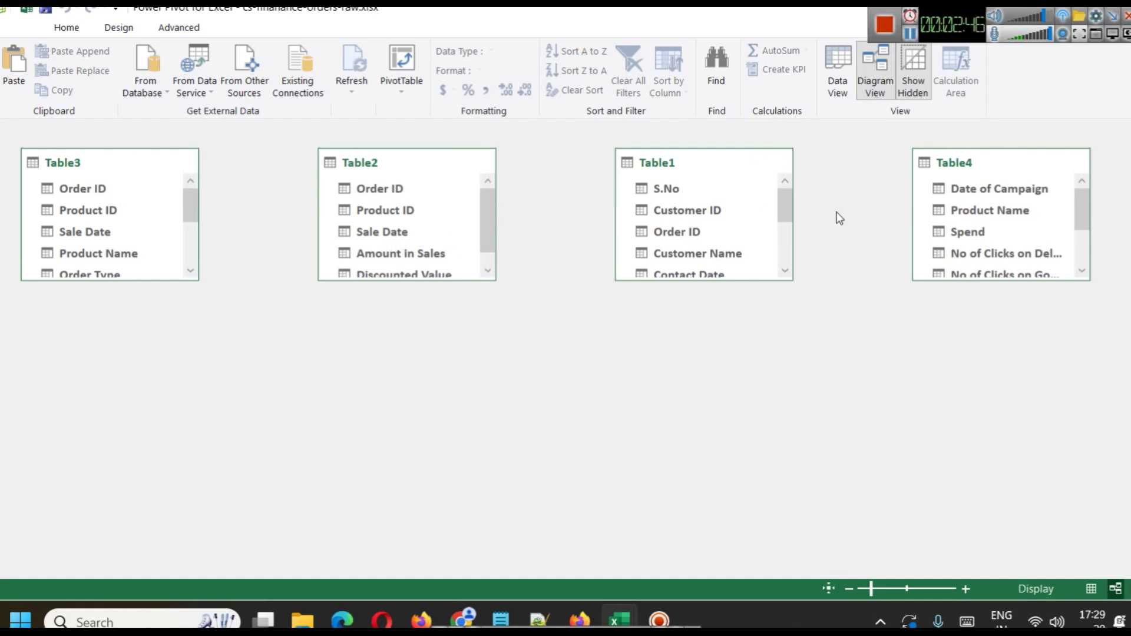
{"action": "left_click_drag", "start_coordinate": [929, 21], "coordinate": [933, 80]}
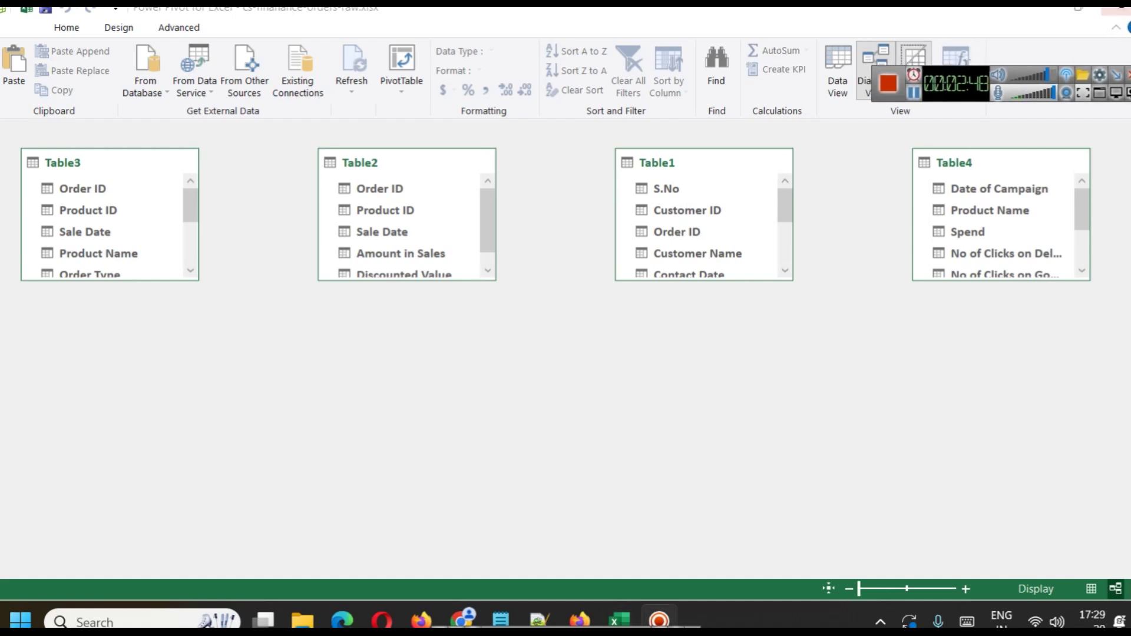
{"action": "left_click", "coordinate": [1112, 13]}
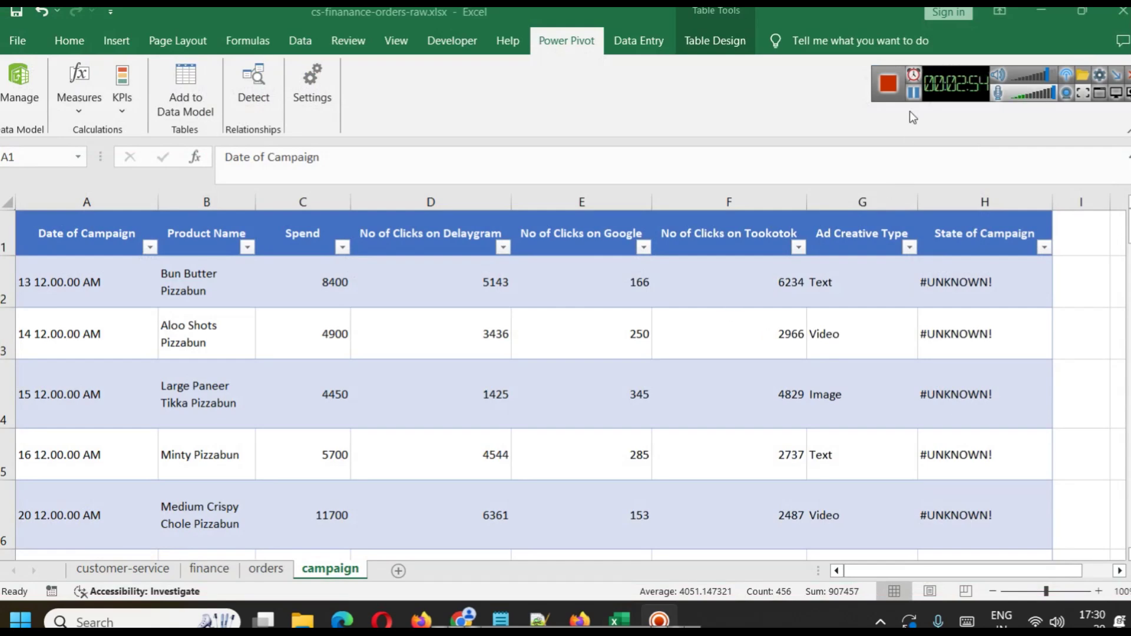
Add a new worksheet after the campaign sheet and name it Customer Service Dashboard.
{"action": "key", "text": "ctrl+c"}
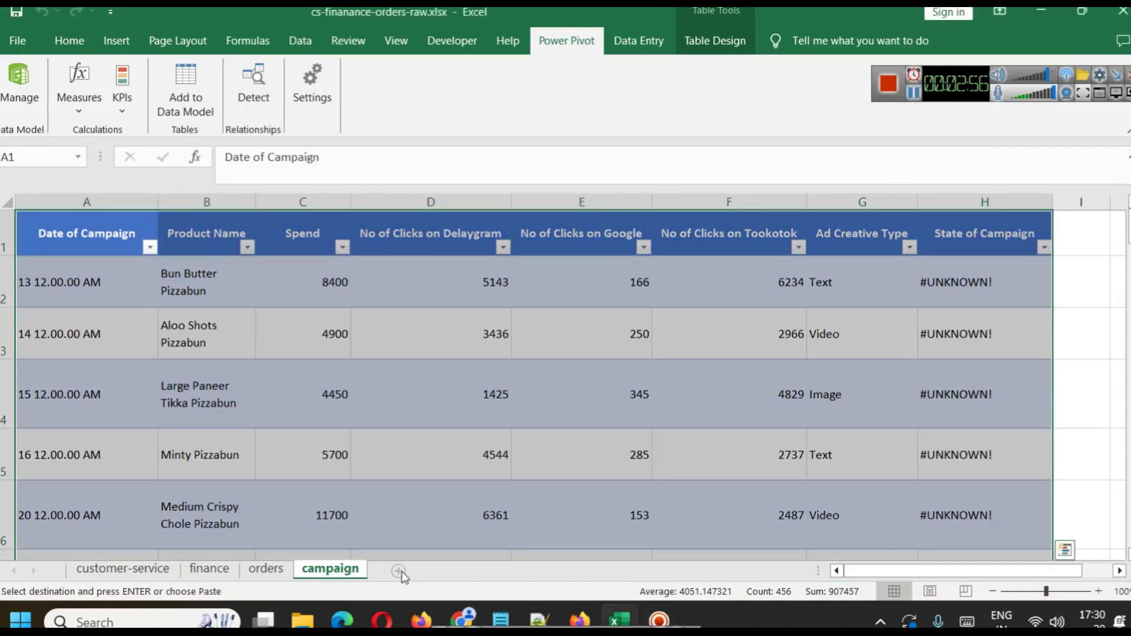
{"action": "left_click", "coordinate": [398, 571]}
{"action": "key", "text": "alt+h"}
{"action": "type", "text": "orCustomer Service Dashboard"}
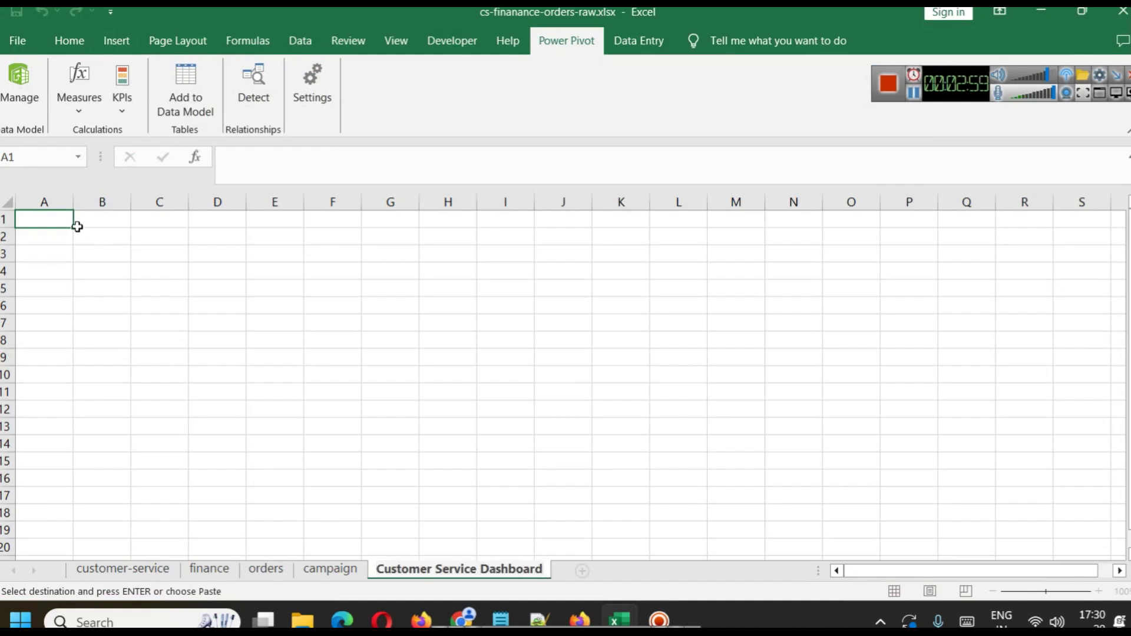
Paste the customer service dashboard requirements list starting at cell A1 and widen column A to fit the text.
{"action": "left_click", "coordinate": [83, 225]}
{"action": "left_click", "coordinate": [51, 236]}
{"action": "left_click", "coordinate": [58, 216]}
{"action": "key", "text": "ctrl+v"}
{"action": "left_click_drag", "start_coordinate": [79, 199], "coordinate": [360, 203]}
{"action": "left_click", "coordinate": [263, 357]}
{"action": "left_click", "coordinate": [290, 428]}
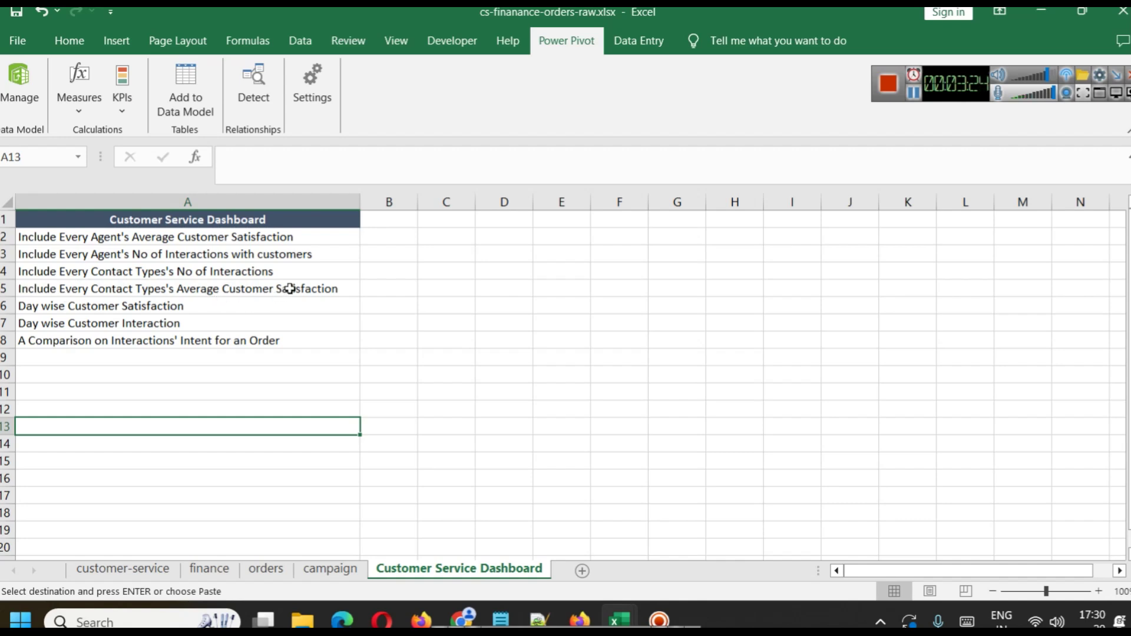
Review the Rating Given, Customer ID, Contact Date, Contact Type and Is It for an Order ? columns on the customer-service sheet.
{"action": "left_click", "coordinate": [127, 569]}
{"action": "left_click", "coordinate": [1032, 318]}
{"action": "left_click", "coordinate": [872, 203]}
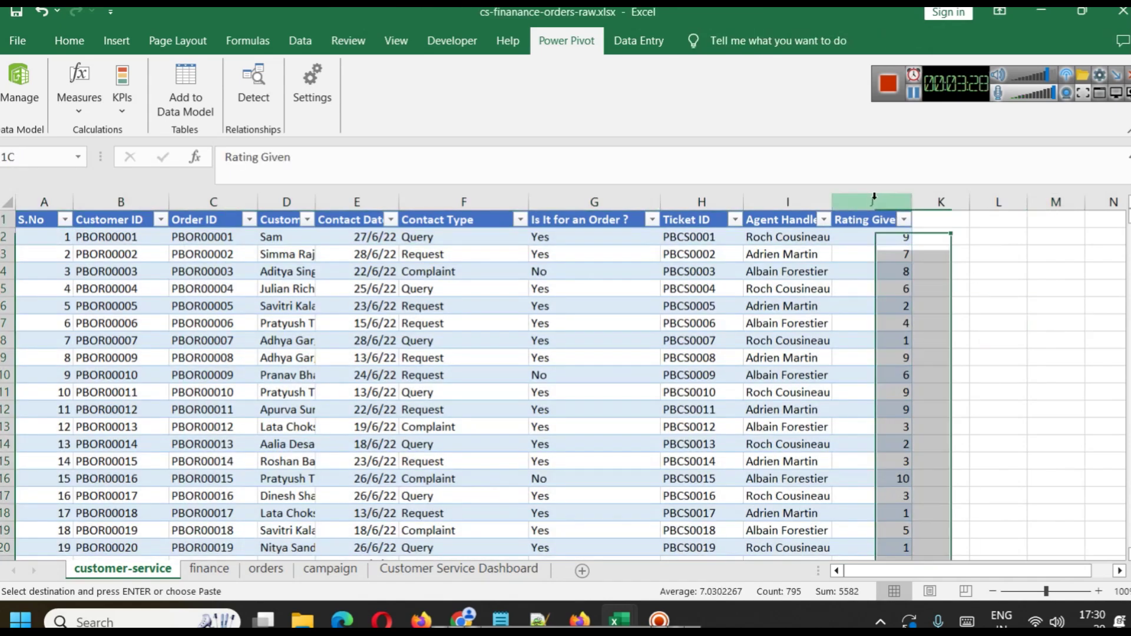
{"action": "left_click", "coordinate": [144, 202]}
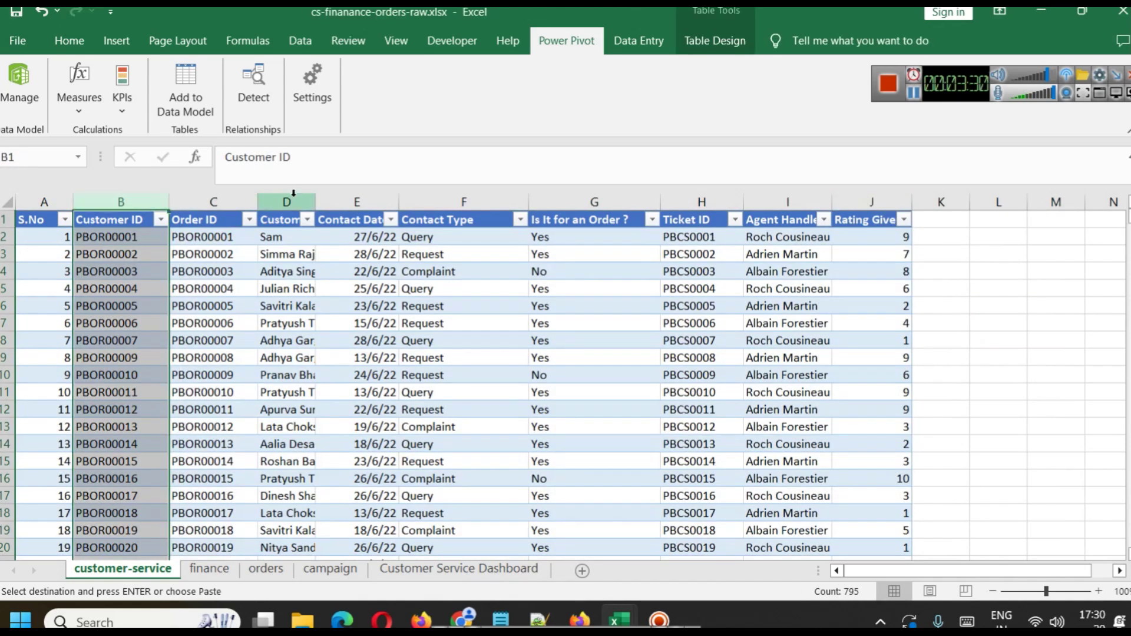
{"action": "left_click", "coordinate": [361, 201]}
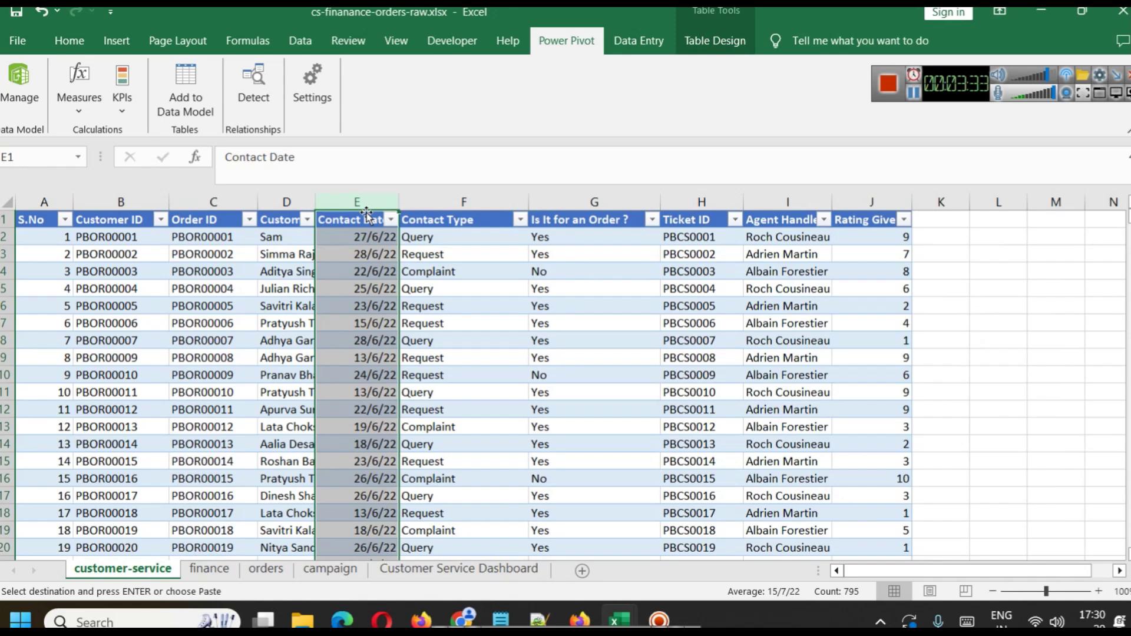
{"action": "left_click", "coordinate": [455, 201]}
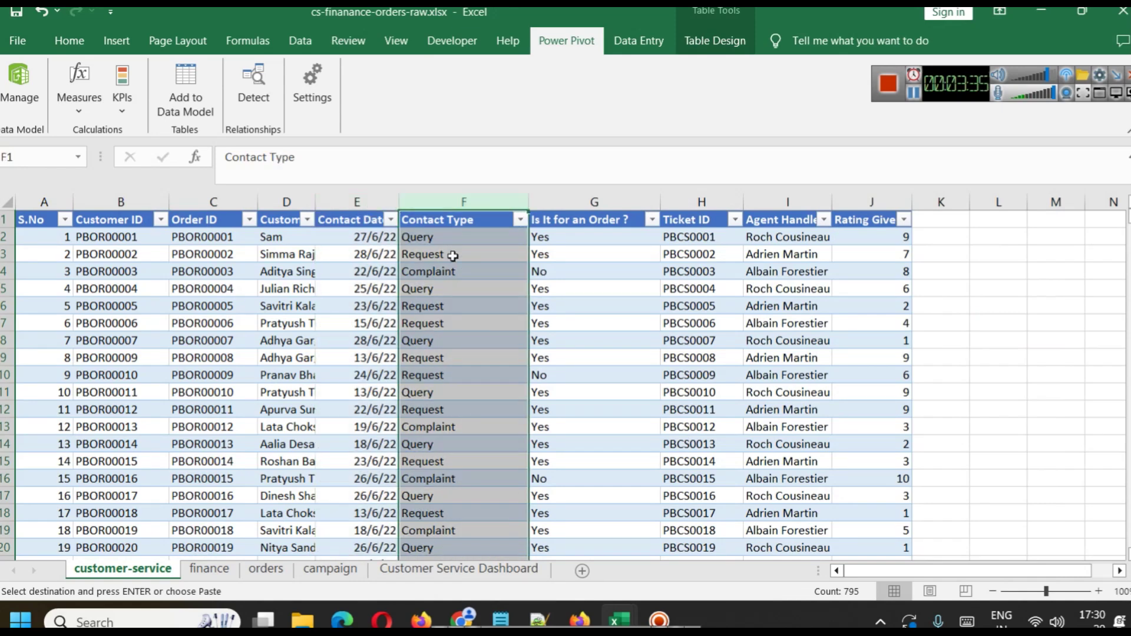
{"action": "left_click", "coordinate": [586, 203]}
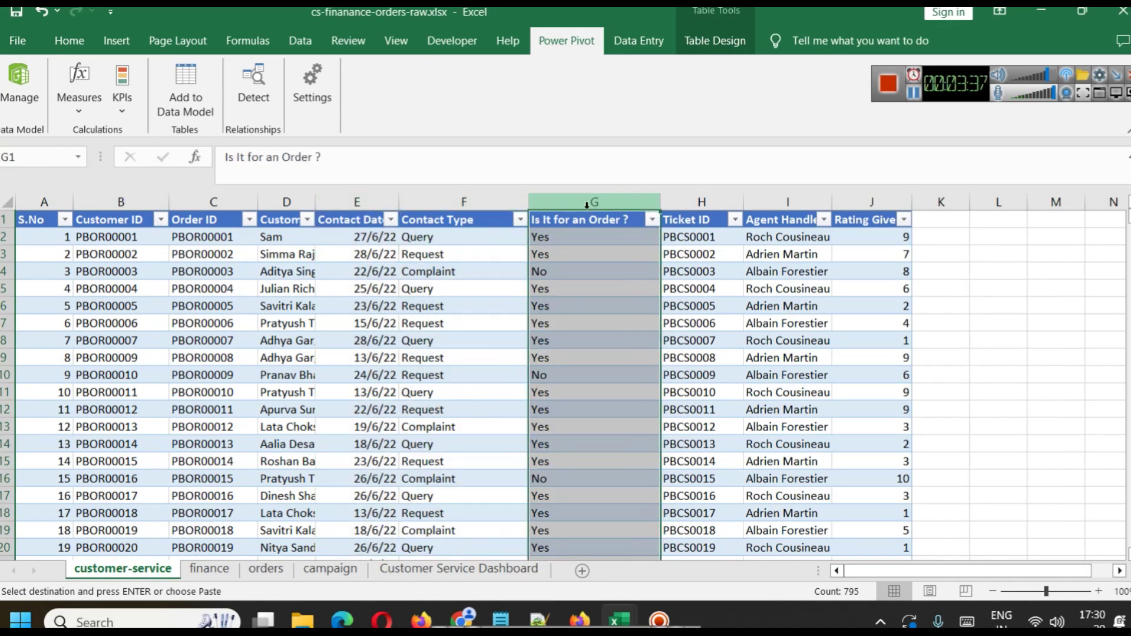
Autofit the Agent Handled column's width and check the Rating Given column beside it.
{"action": "left_click", "coordinate": [788, 200]}
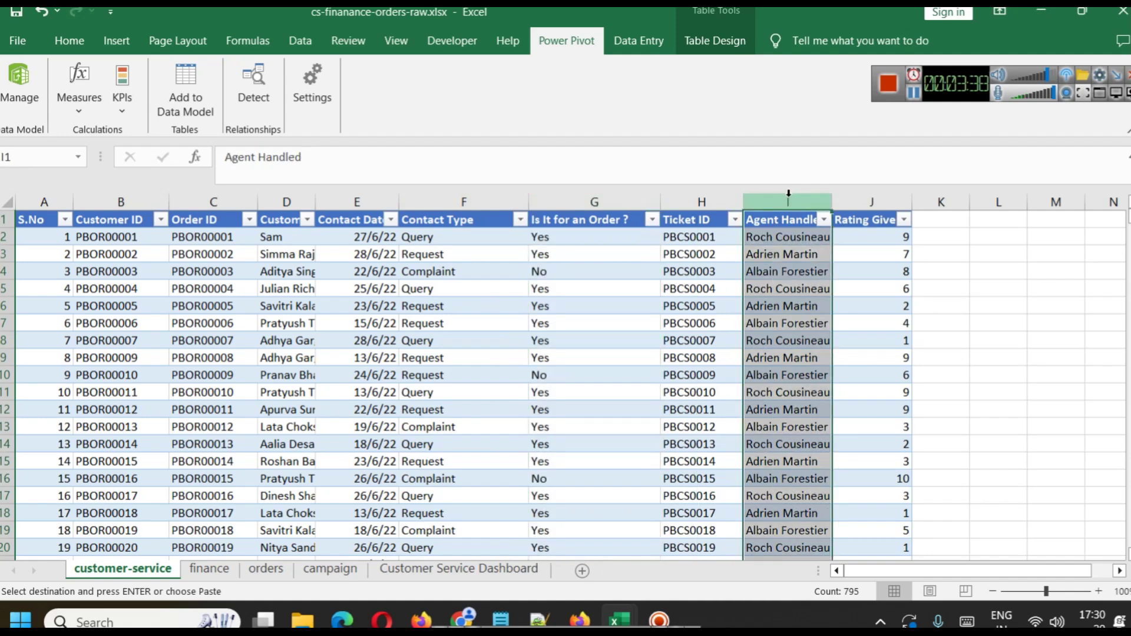
{"action": "double_click", "coordinate": [832, 202]}
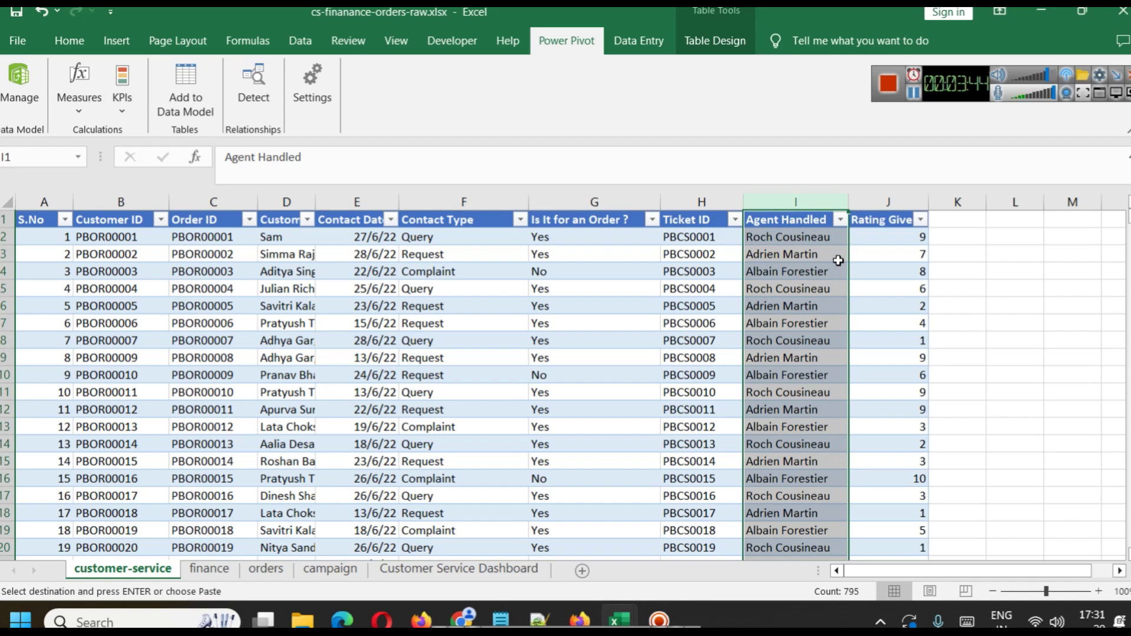
{"action": "left_click", "coordinate": [889, 207]}
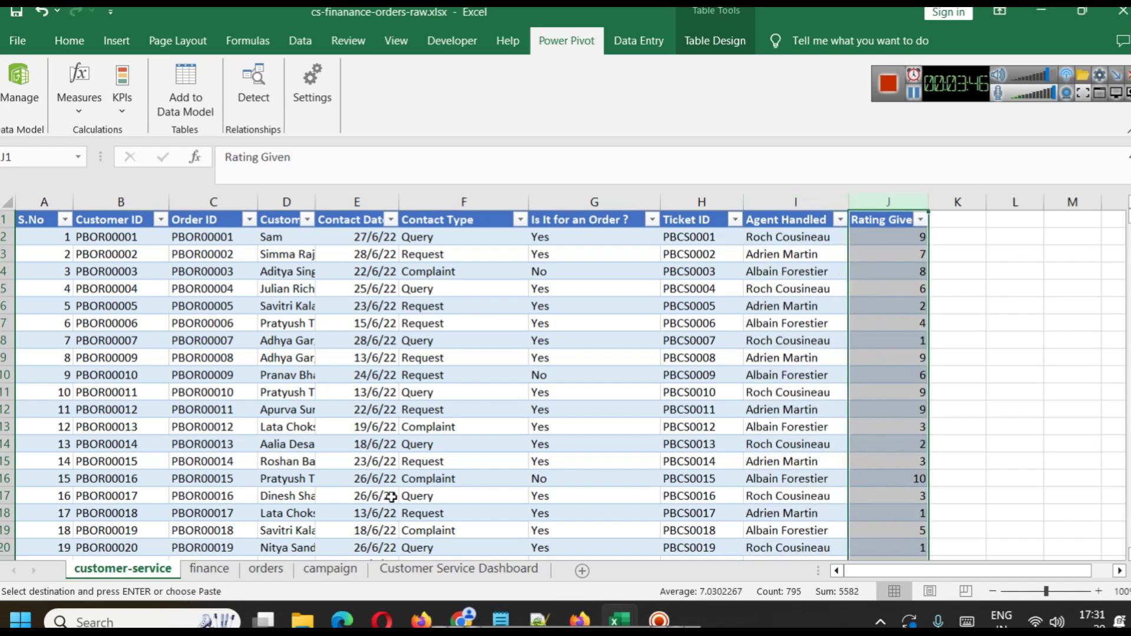
Add a new worksheet after the Customer Service Dashboard sheet and rename it cs-pivot.
{"action": "left_click", "coordinate": [461, 569]}
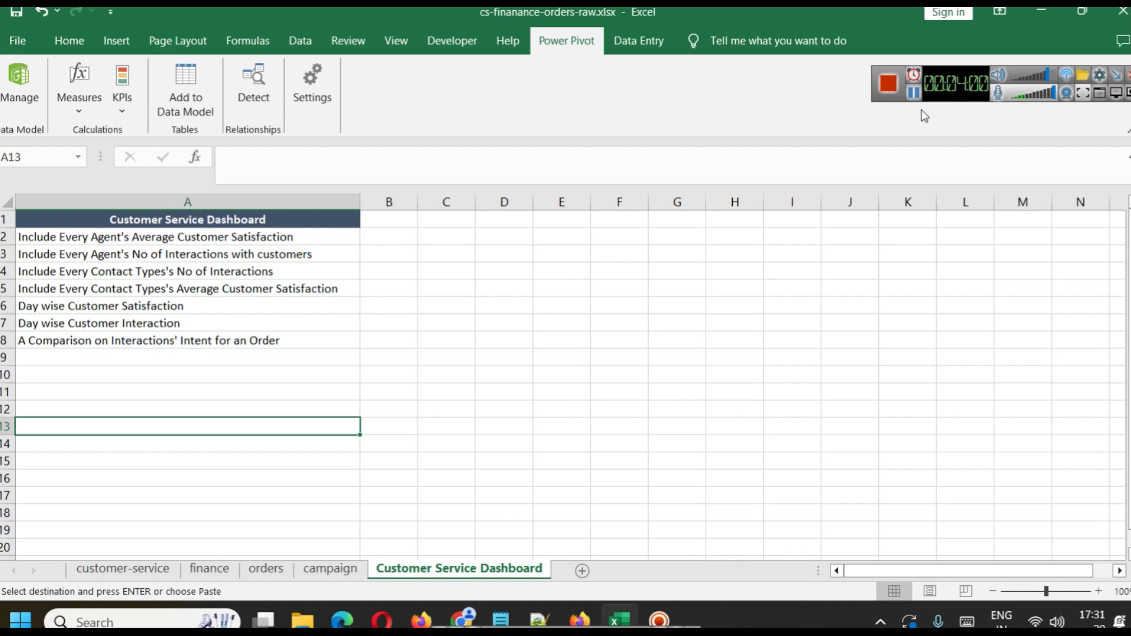
{"action": "left_click_drag", "start_coordinate": [920, 101], "coordinate": [771, 85]}
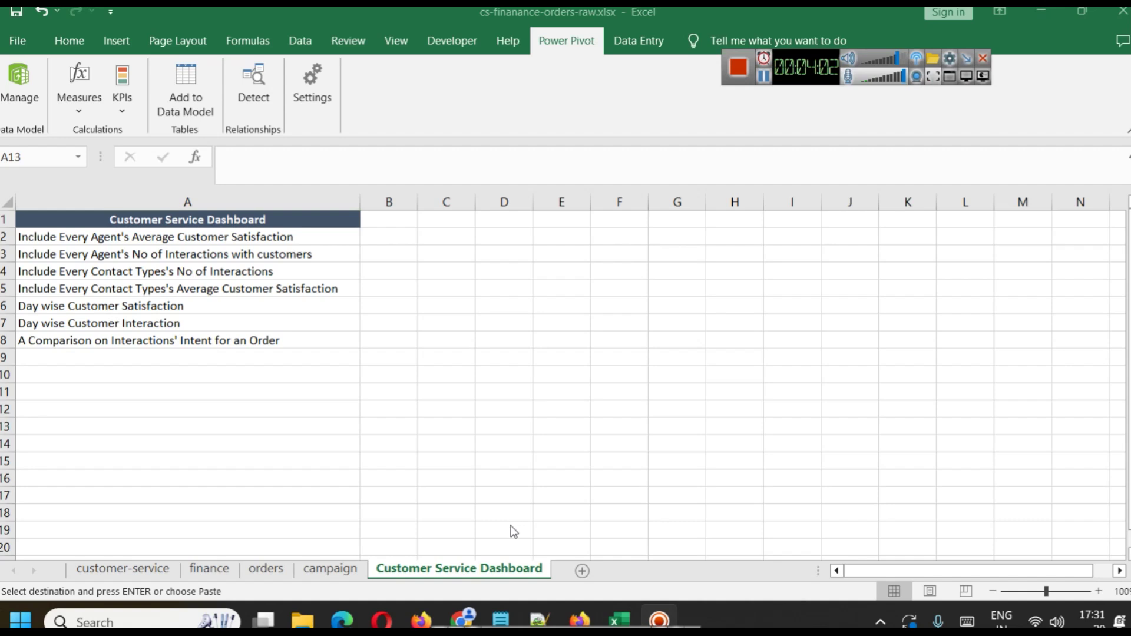
{"action": "left_click", "coordinate": [567, 579]}
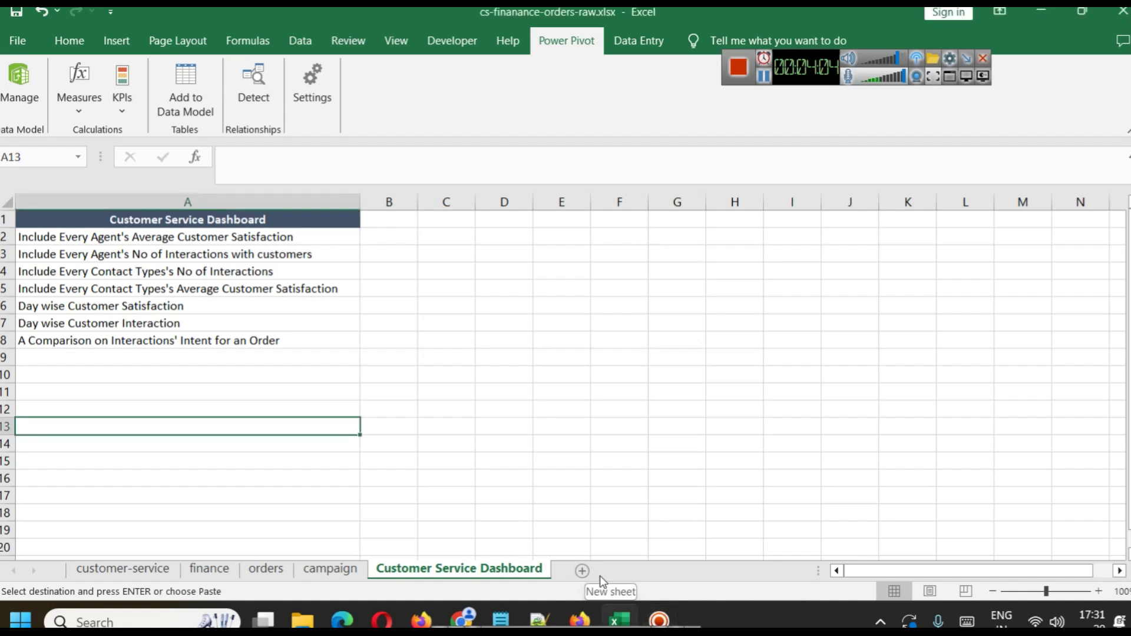
{"action": "left_click", "coordinate": [583, 569]}
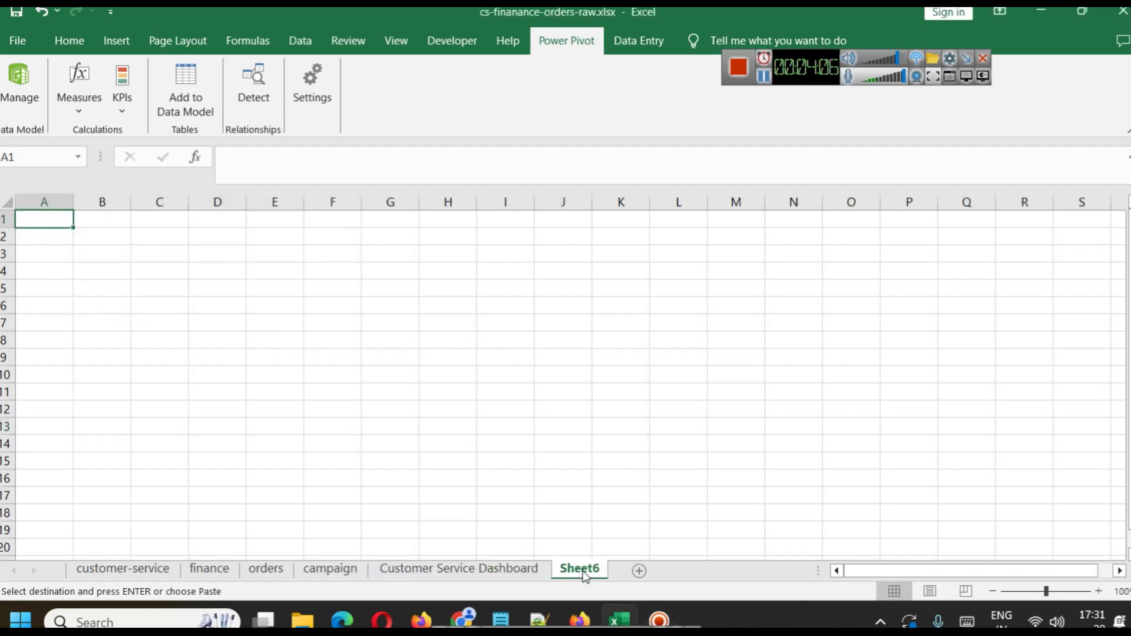
{"action": "right_click", "coordinate": [582, 571]}
{"action": "left_click", "coordinate": [632, 404]}
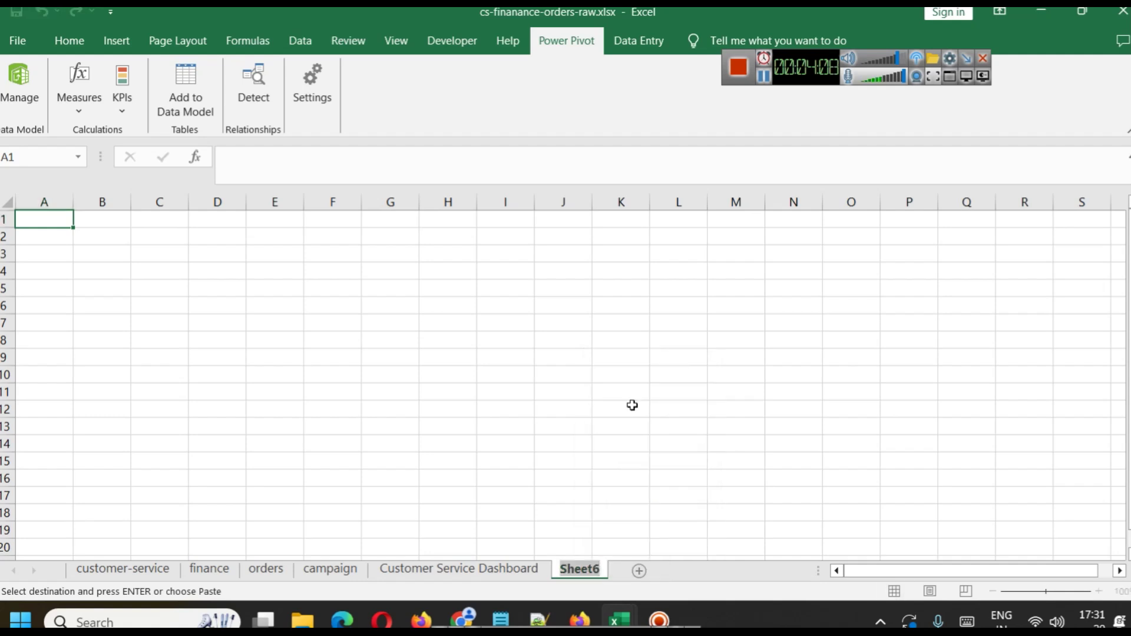
{"action": "type", "text": "cs-o"}
{"action": "type", "text": "ivot"}
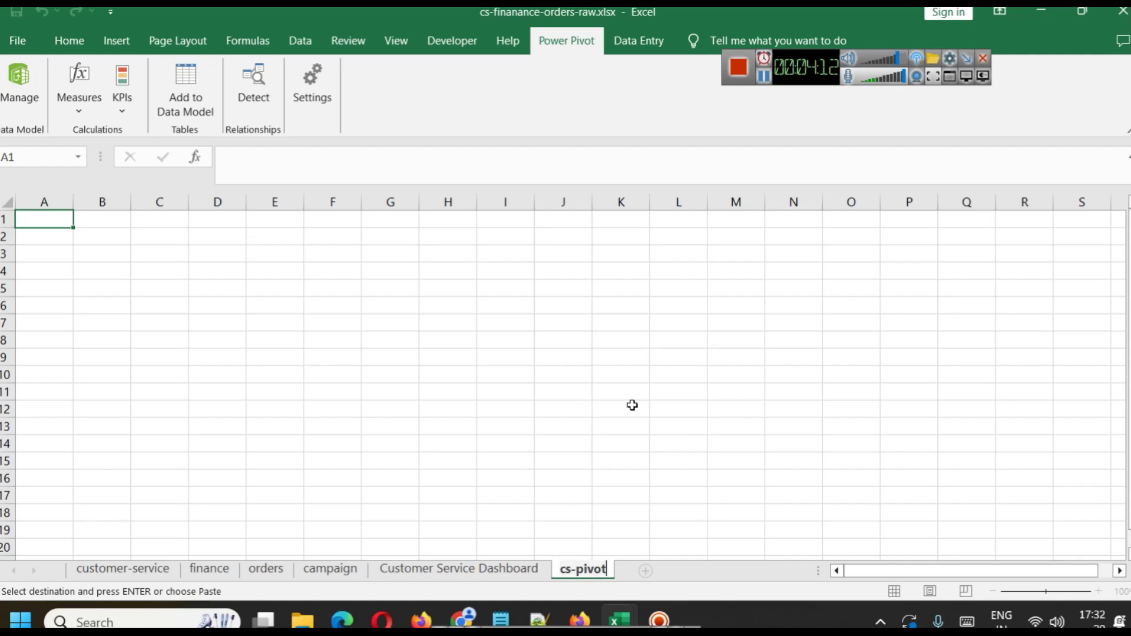
{"action": "left_click", "coordinate": [633, 405]}
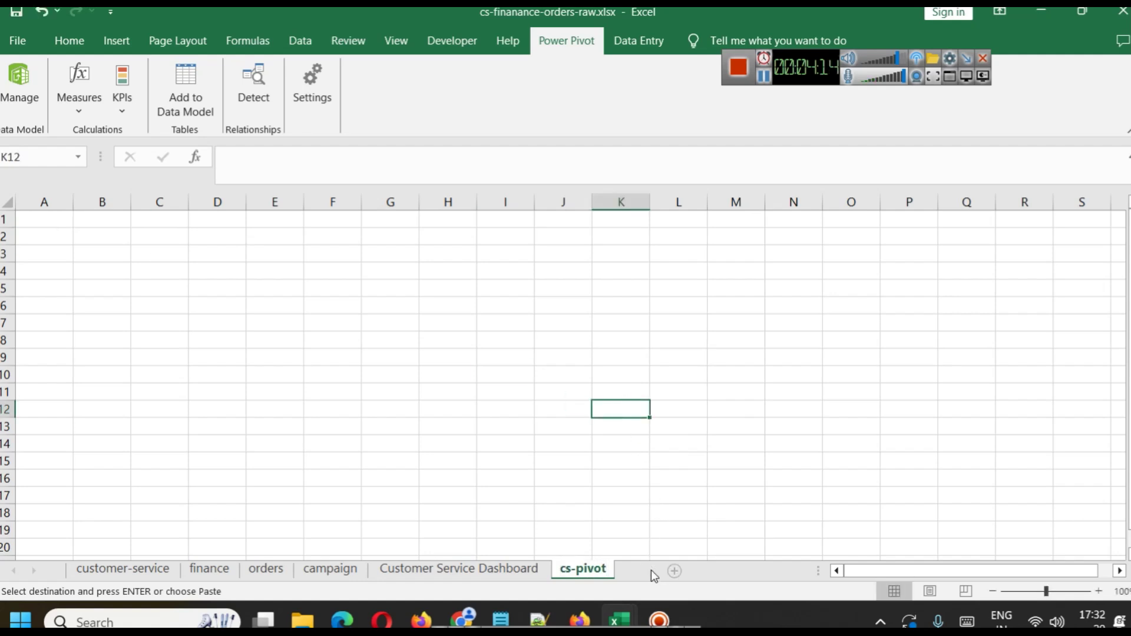
Add another worksheet after cs-pivot and rename it Finance Pivot.
{"action": "left_click", "coordinate": [646, 571]}
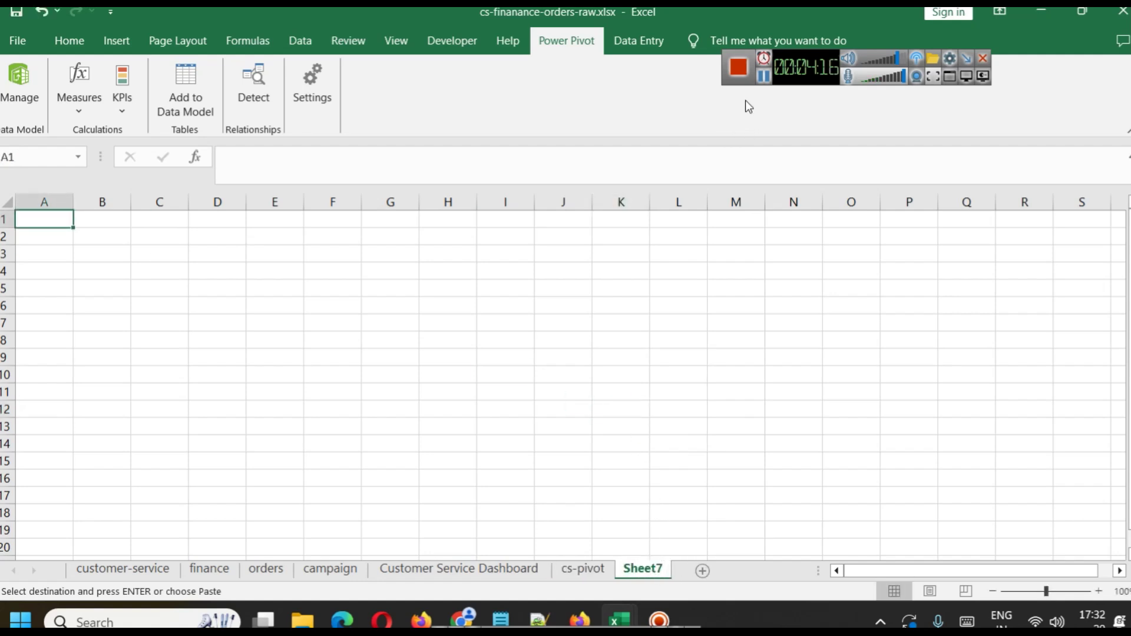
{"action": "left_click", "coordinate": [762, 80]}
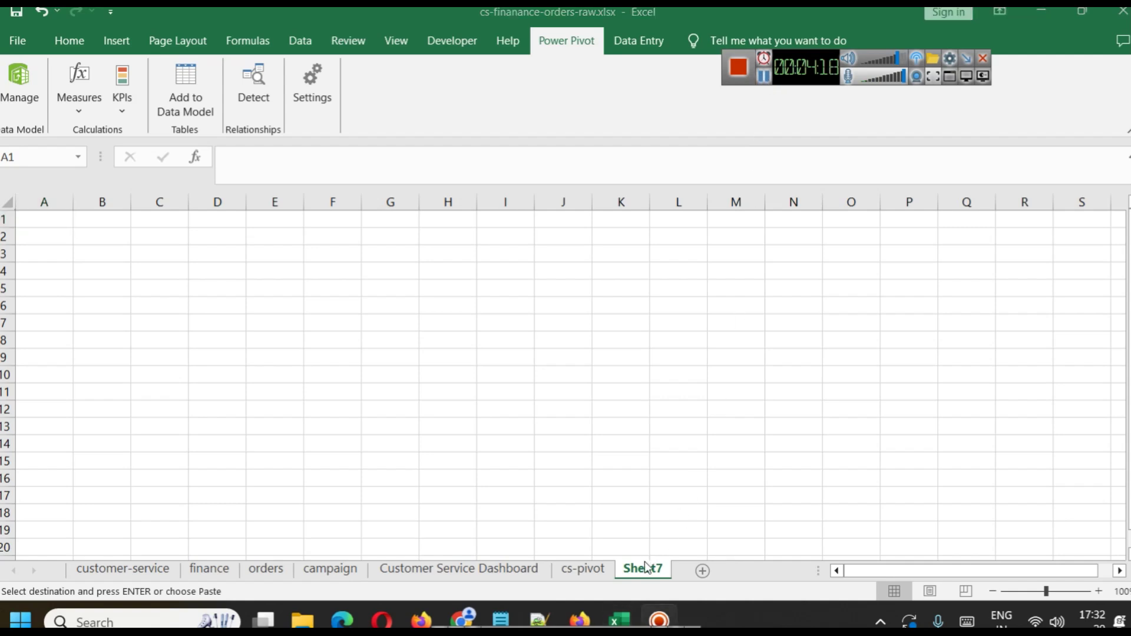
{"action": "right_click", "coordinate": [645, 567]}
{"action": "left_click", "coordinate": [717, 400]}
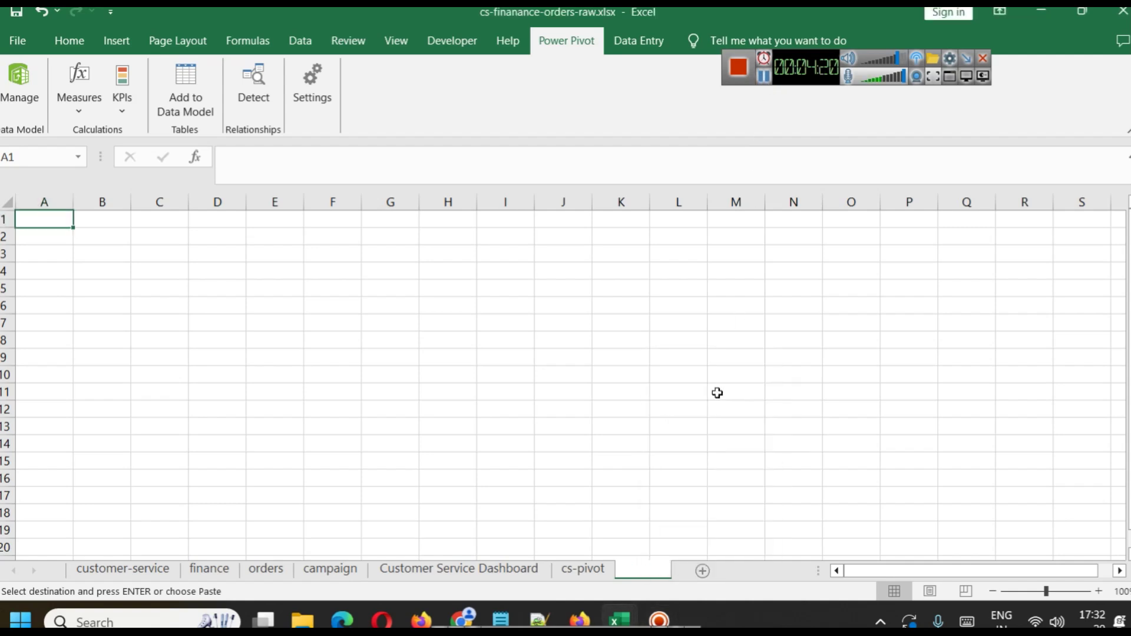
{"action": "type", "text": "Fi"}
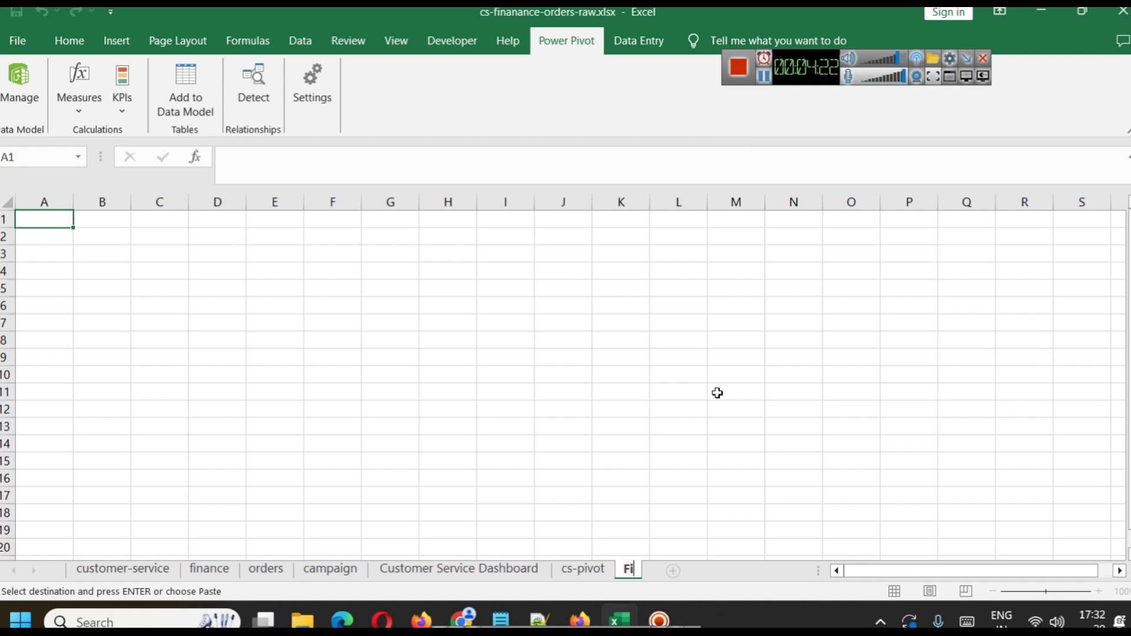
{"action": "type", "text": "nance Pivot"}
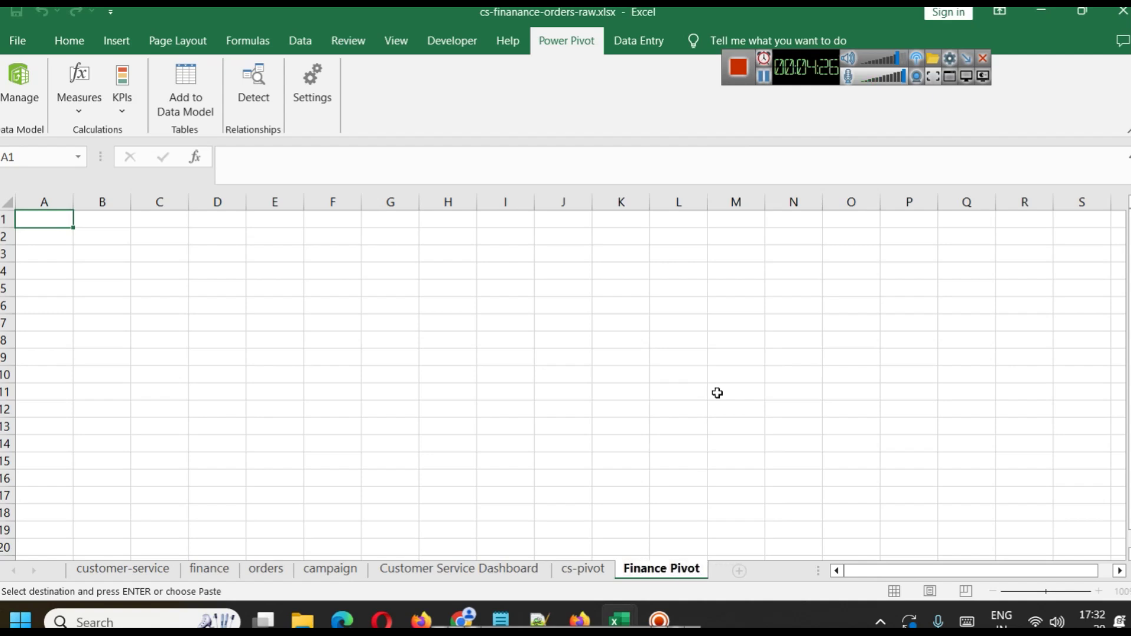
{"action": "left_click", "coordinate": [717, 393]}
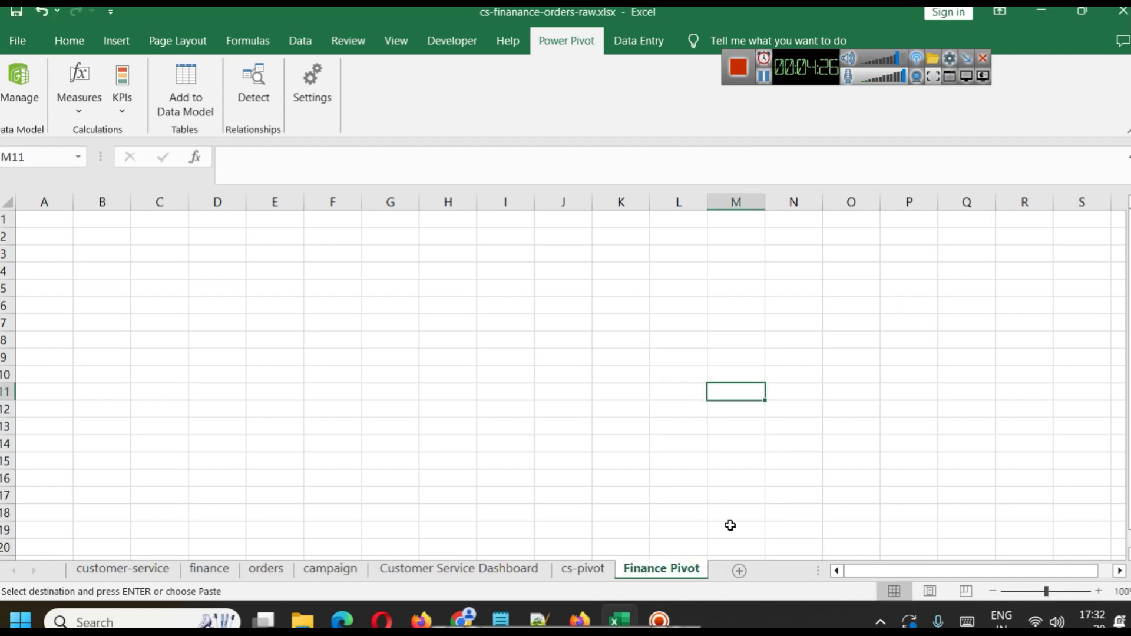
Add a worksheet after Finance Pivot and rename it Orders Pivot.
{"action": "left_click", "coordinate": [739, 569]}
{"action": "right_click", "coordinate": [736, 569]}
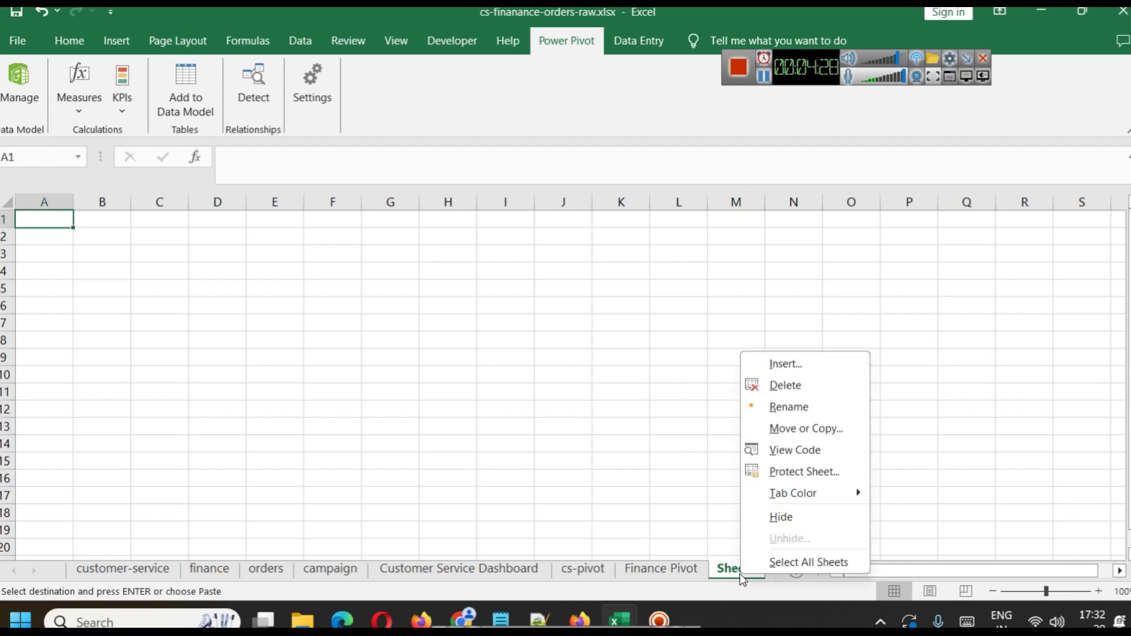
{"action": "left_click", "coordinate": [797, 412]}
{"action": "type", "text": "Orde"}
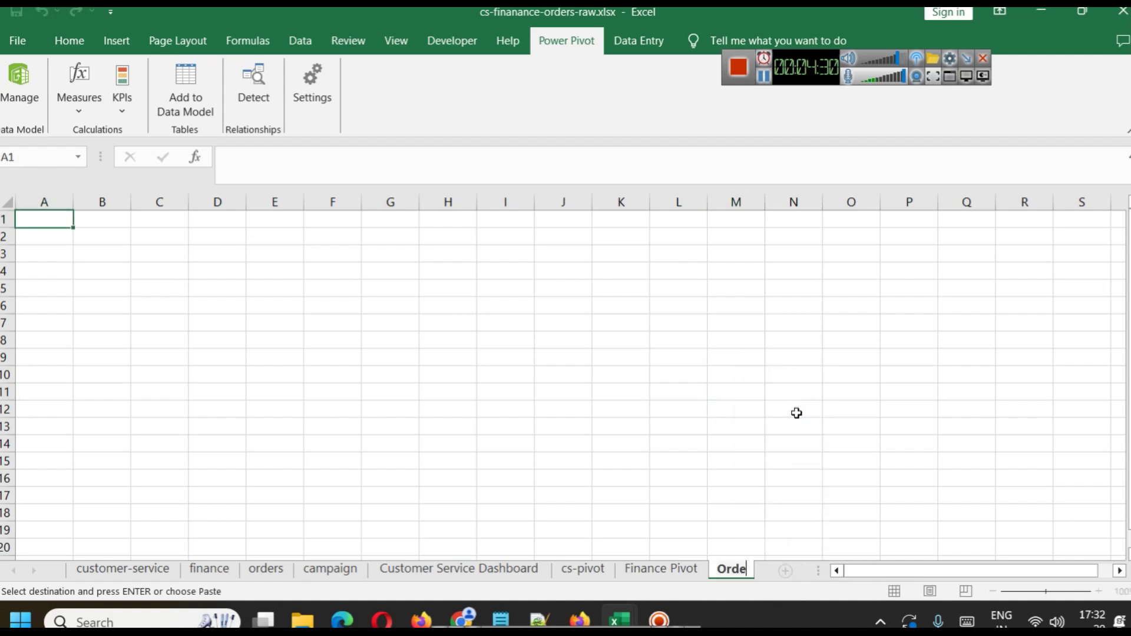
{"action": "type", "text": "rs Pivot"}
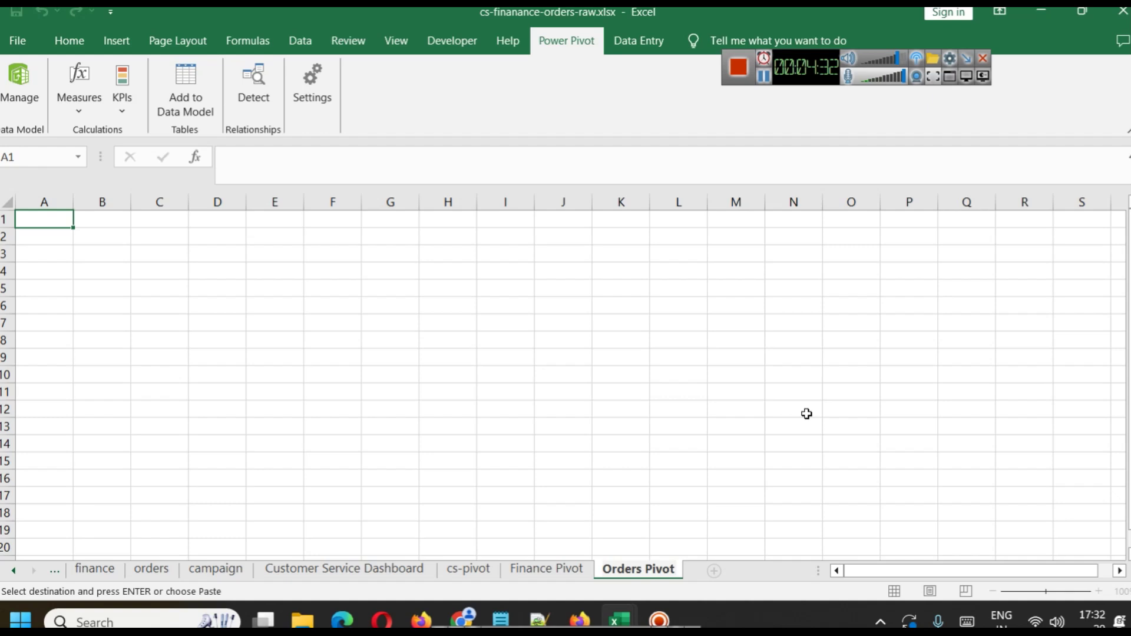
{"action": "left_click", "coordinate": [832, 426]}
Rename the Customer Service Dashboard worksheet as Requirements.
{"action": "left_click", "coordinate": [318, 569]}
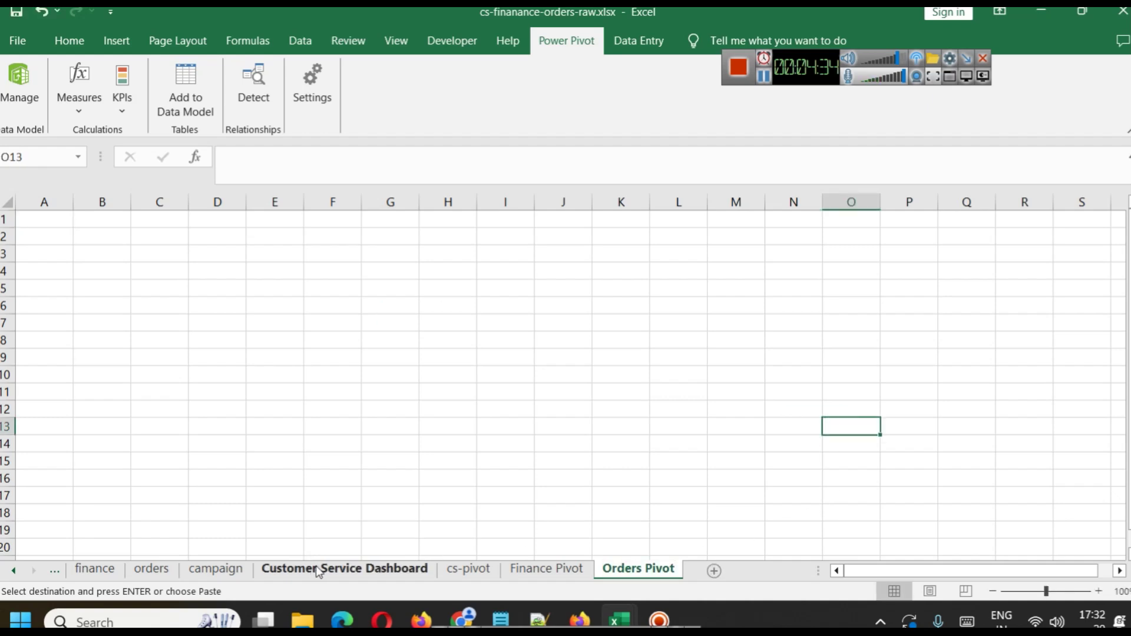
{"action": "right_click", "coordinate": [322, 570]}
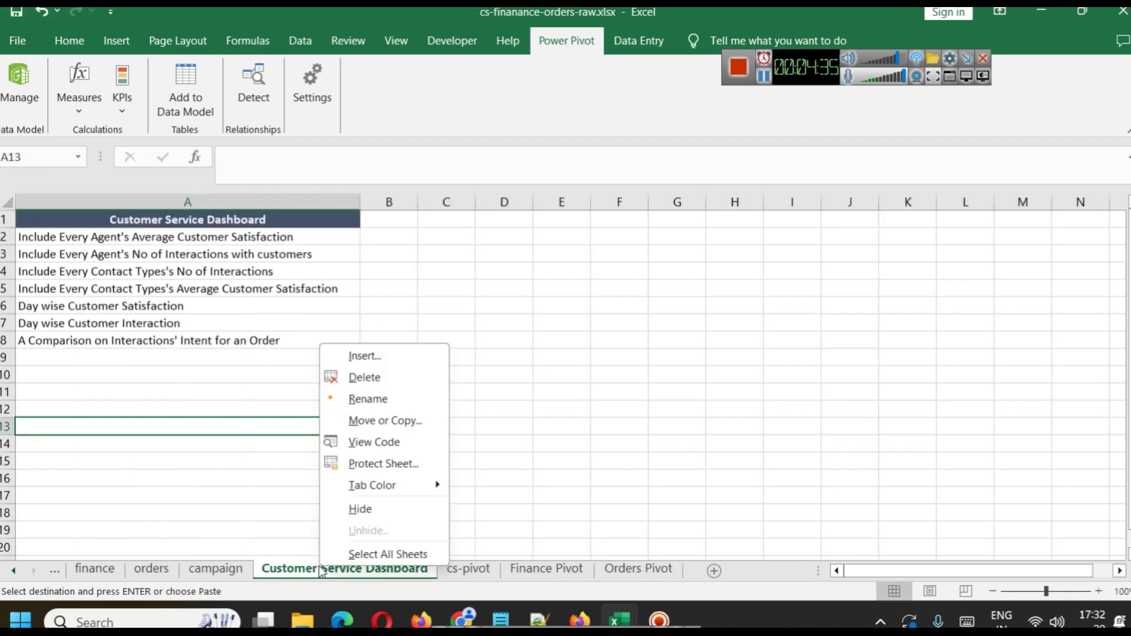
{"action": "left_click", "coordinate": [364, 401]}
{"action": "type", "text": "Requirements"}
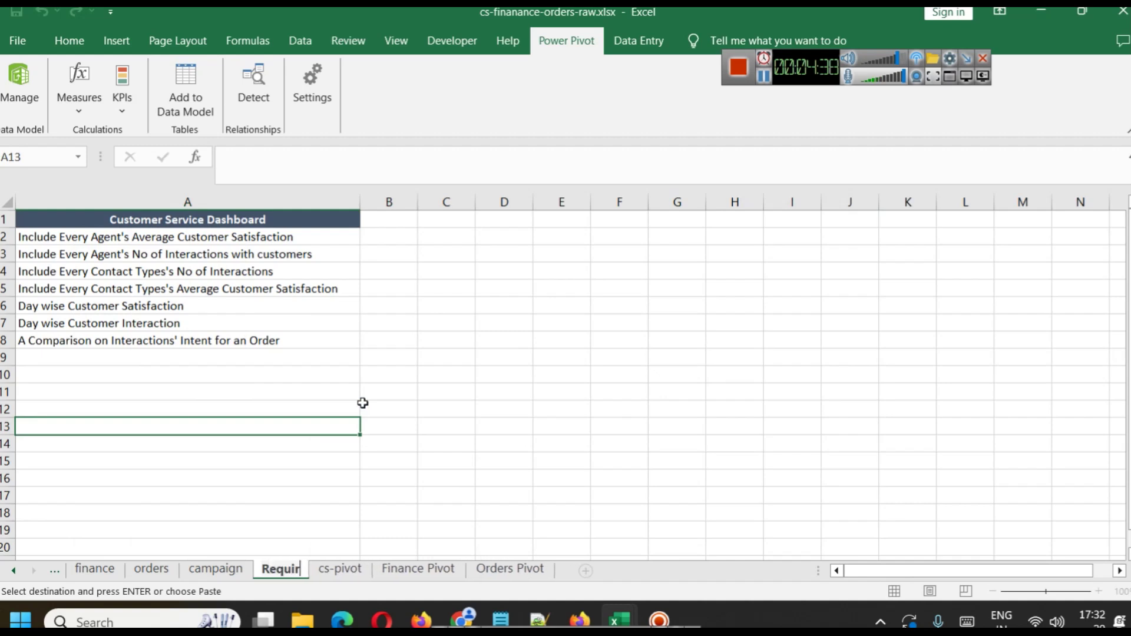
{"action": "key", "text": "Return"}
{"action": "left_click", "coordinate": [391, 395]}
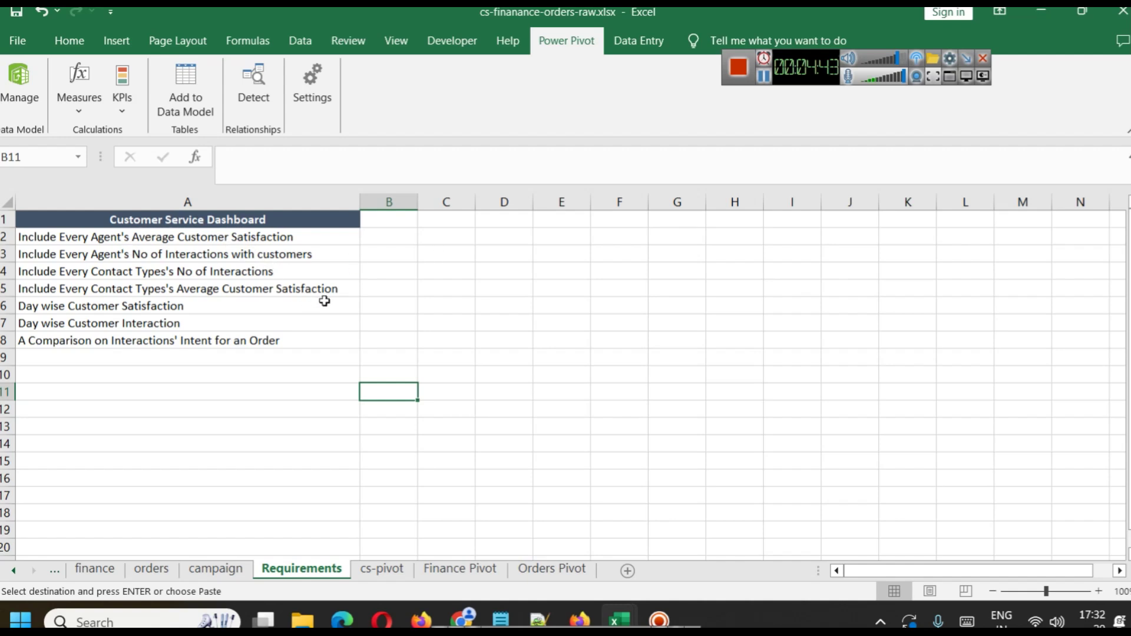
{"action": "left_click", "coordinate": [764, 76]}
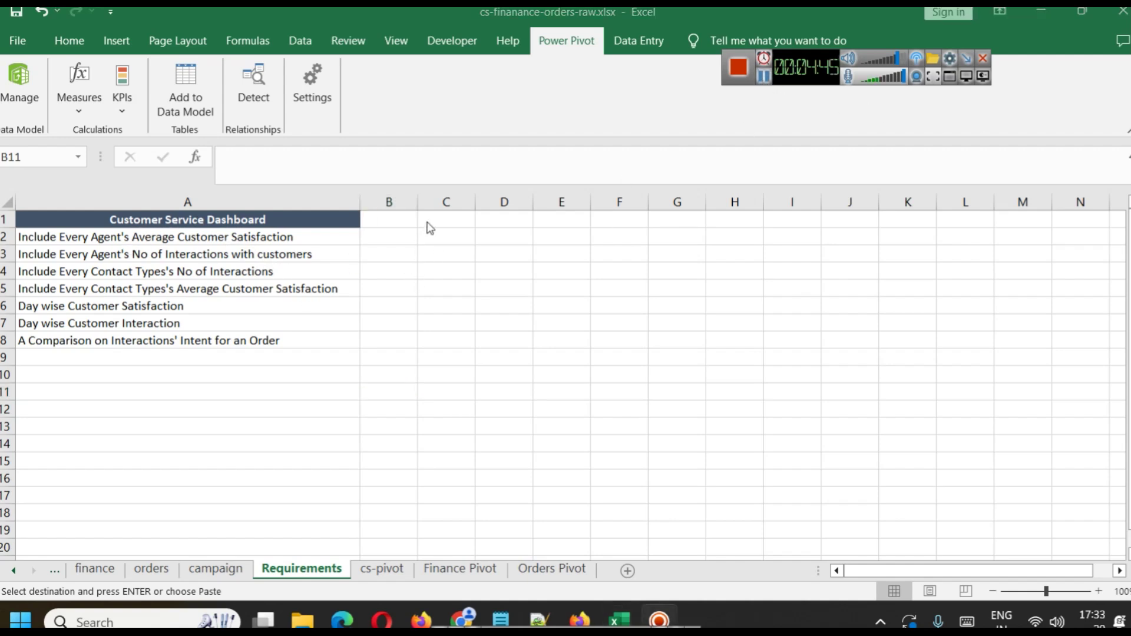
Paste the Finance Dashboard and Order Fulfillment Dashboard requirement lists at C1 of the Requirements sheet and widen column C to fit.
{"action": "left_click", "coordinate": [436, 219]}
{"action": "type", "text": "Finance Dashboard Find the Overall Sales value for Each Day Find the Average Sales Value for Each Day Create a Round off Value for the Sale amount to their nearest 5 rupees and give a comparison to the actual sale value What is the Sales Amount for 300 to 500, 500 to 700, 700 to 900, 900 to 1100 and 1100 to 1300 rupees buckets What is the number of sold products for 300 to 500, 500 to 700, 700 to 900, 900 to 1100 and 1100 to 1300 rupees buckets A comparison for each product's sales value and their average prices      Fulfillment Dashboard Total Orders, Total Revenue, Average Revenue, Average Discount Given Most Ordered Products Trend of no of Sales for Each Day Trend of Revenue Generated for each day Trend of Revenue Generated for Each Product Multiple Views of Online and Offline orders (using Slicers)"}
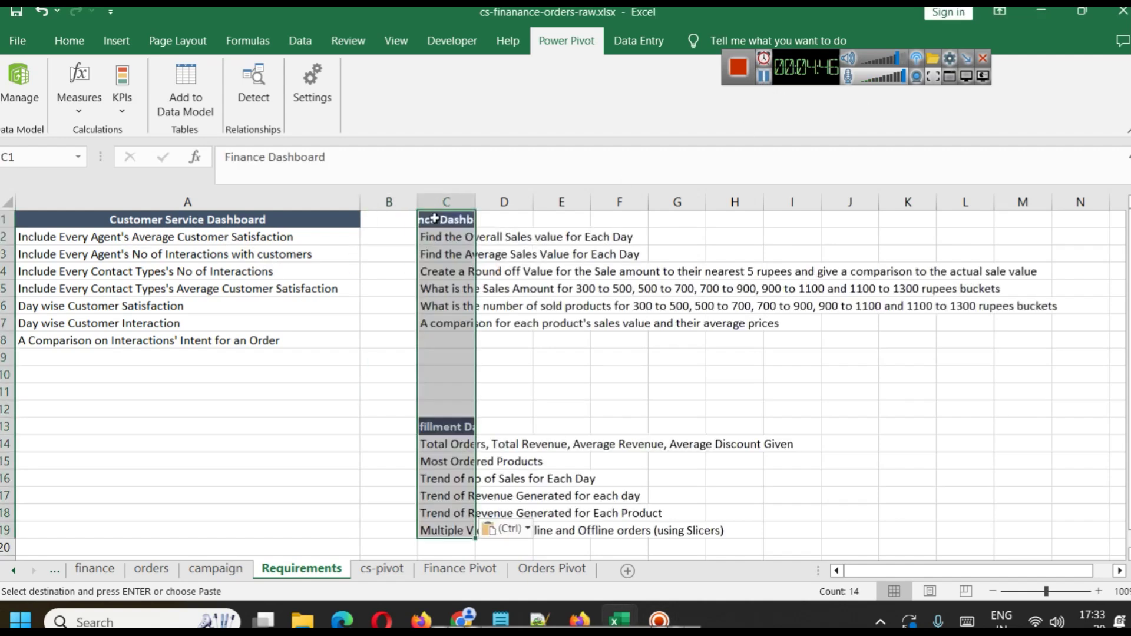
{"action": "left_click", "coordinate": [559, 271]}
{"action": "left_click_drag", "start_coordinate": [474, 202], "coordinate": [1064, 202]}
{"action": "left_click", "coordinate": [967, 444]}
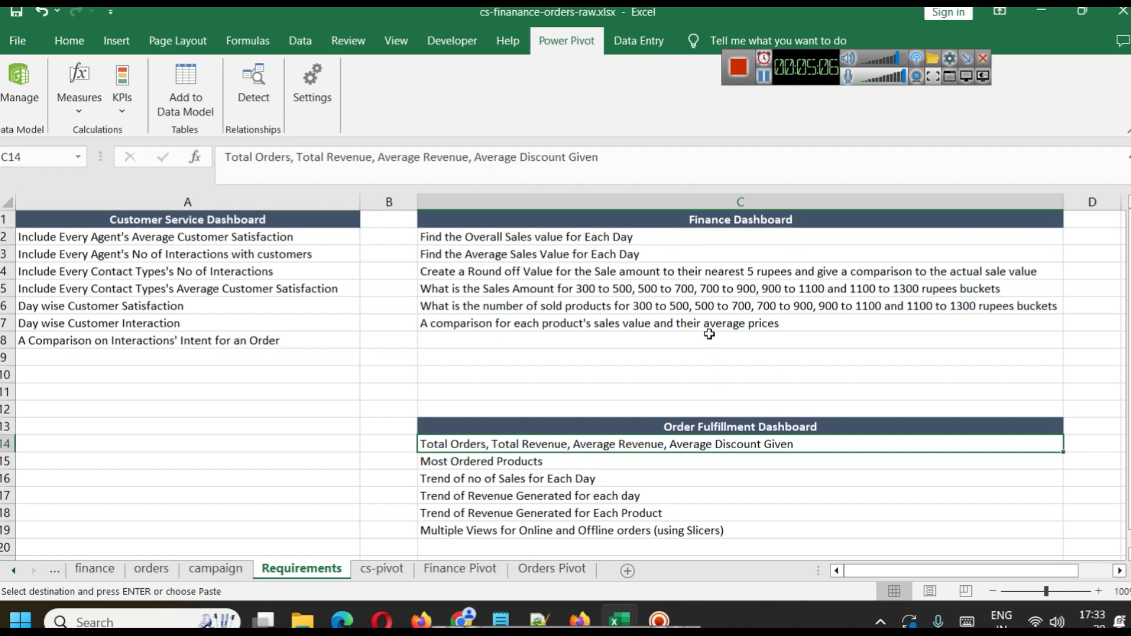
{"action": "scroll", "coordinate": [709, 334], "scroll_direction": "down", "scroll_amount": 1}
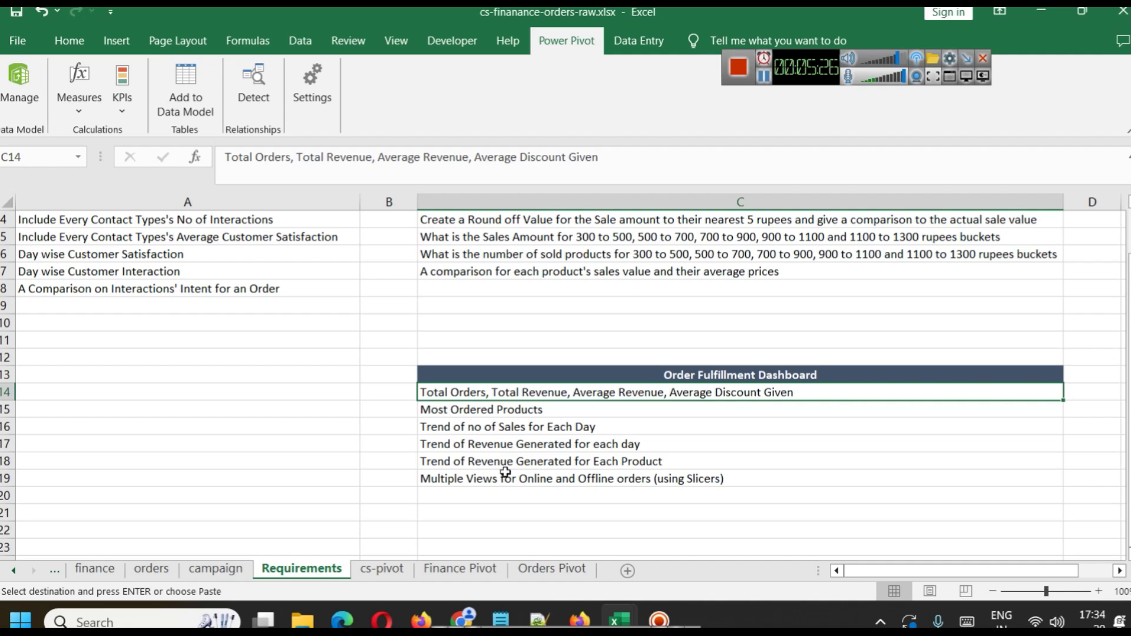
{"action": "scroll", "coordinate": [505, 471], "scroll_direction": "up", "scroll_amount": 1}
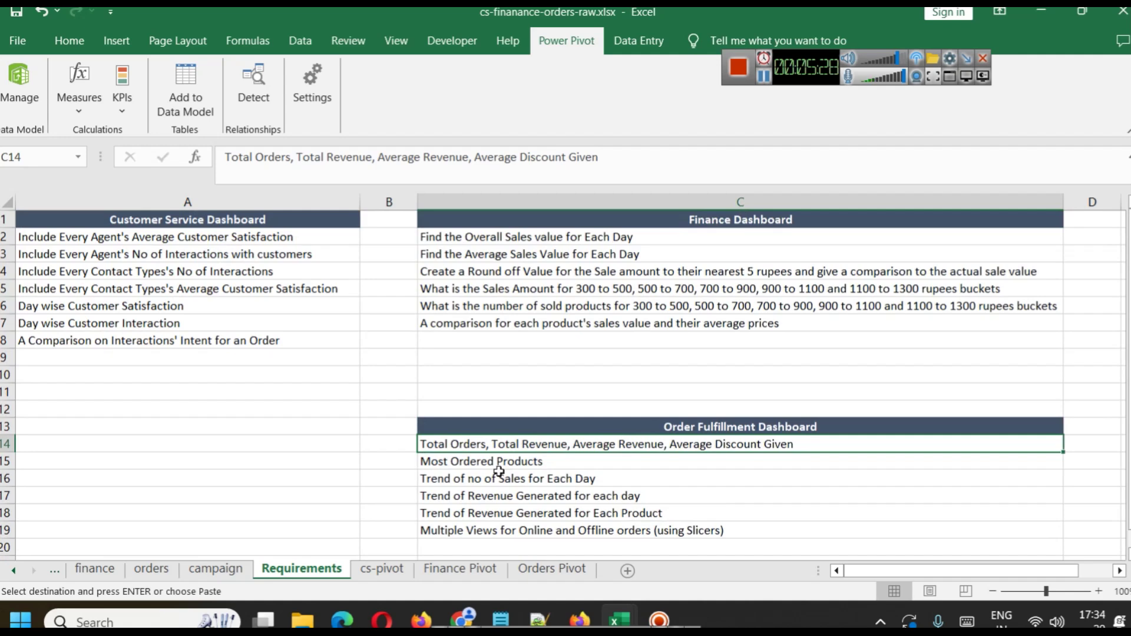
Switch to VLC and skim the financial analysis dashboard tutorial video forward to the Sum of Sales pivot table section.
{"action": "left_click", "coordinate": [406, 575]}
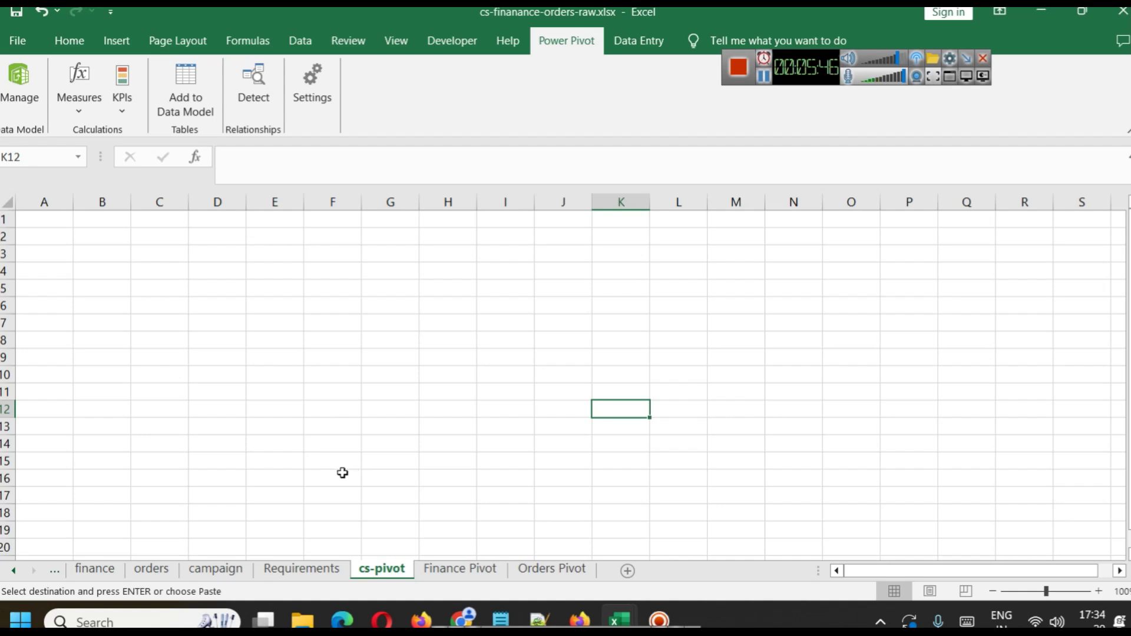
{"action": "left_click", "coordinate": [770, 84]}
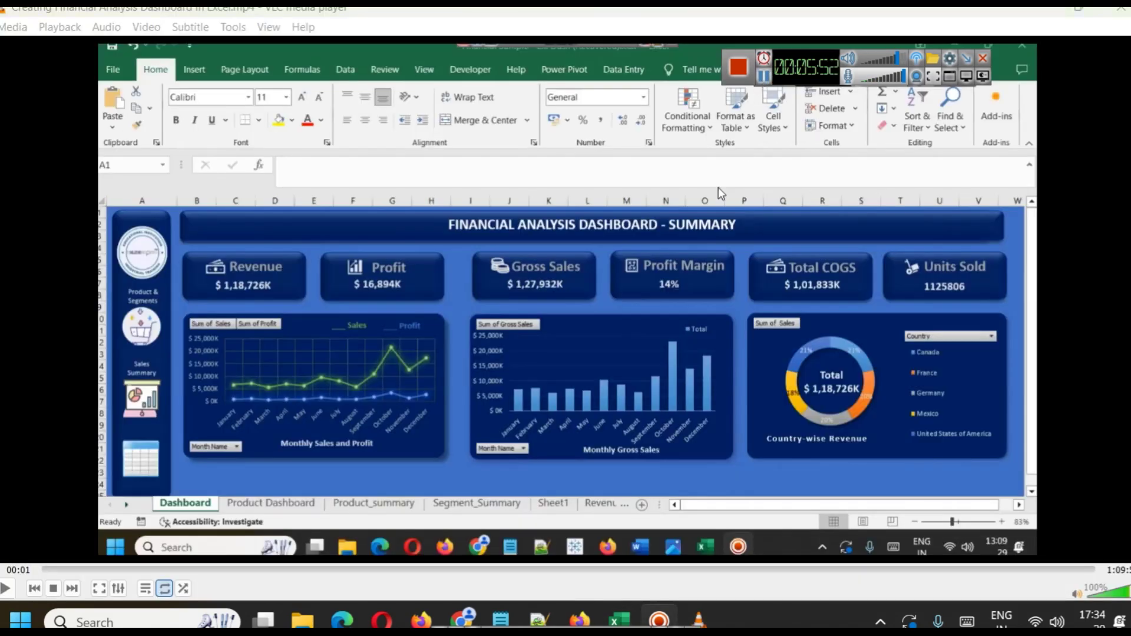
{"action": "left_click", "coordinate": [465, 344]}
{"action": "key", "text": "Right"}
{"action": "key", "text": "Right"}
{"action": "key", "text": "Right"}
{"action": "key", "text": "Right"}
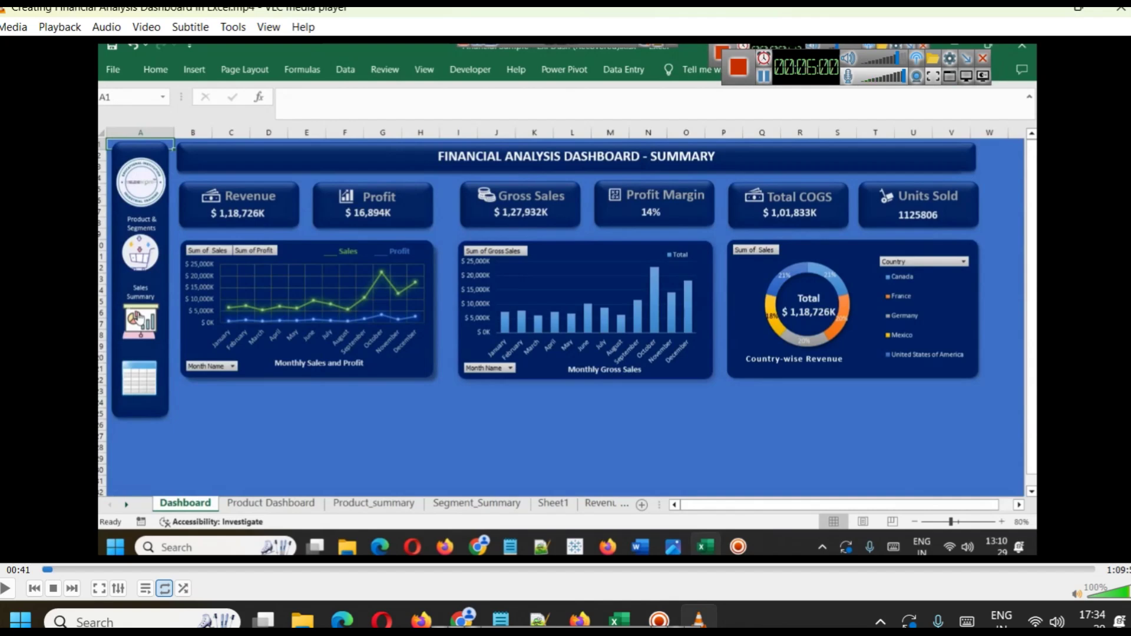
{"action": "key", "text": "Right"}
{"action": "key", "text": "Right"}
{"action": "key", "text": "Right"}
{"action": "key", "text": "Right"}
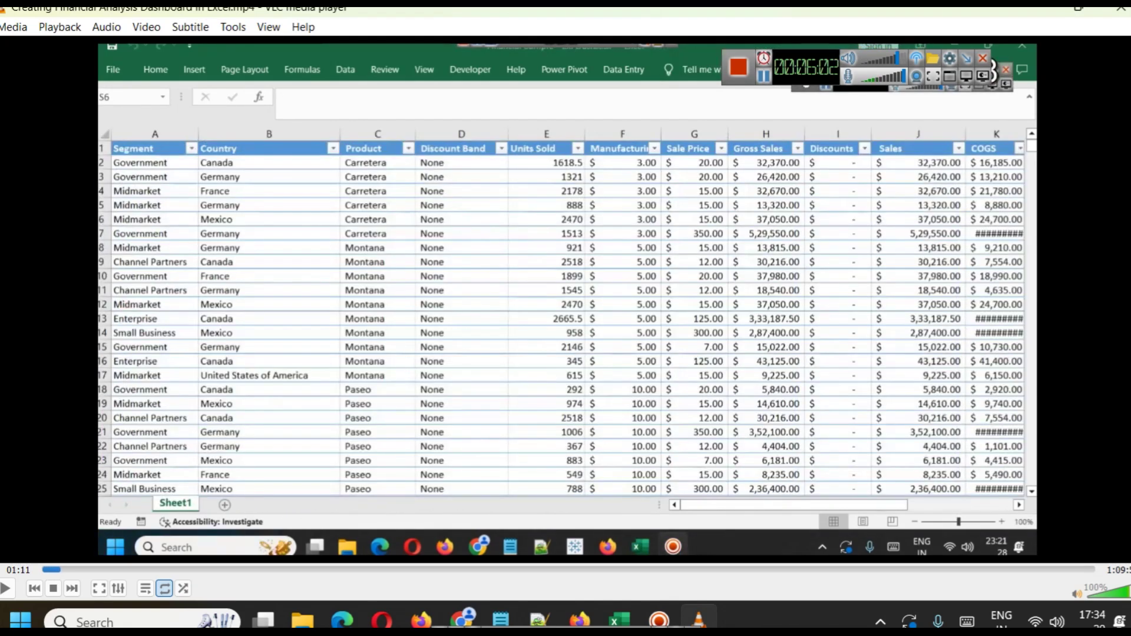
{"action": "key", "text": "Right"}
{"action": "key", "text": "Right"}
{"action": "key", "text": "Right"}
{"action": "key", "text": "Right"}
{"action": "key", "text": "Right"}
{"action": "key", "text": "Right"}
{"action": "key", "text": "Right"}
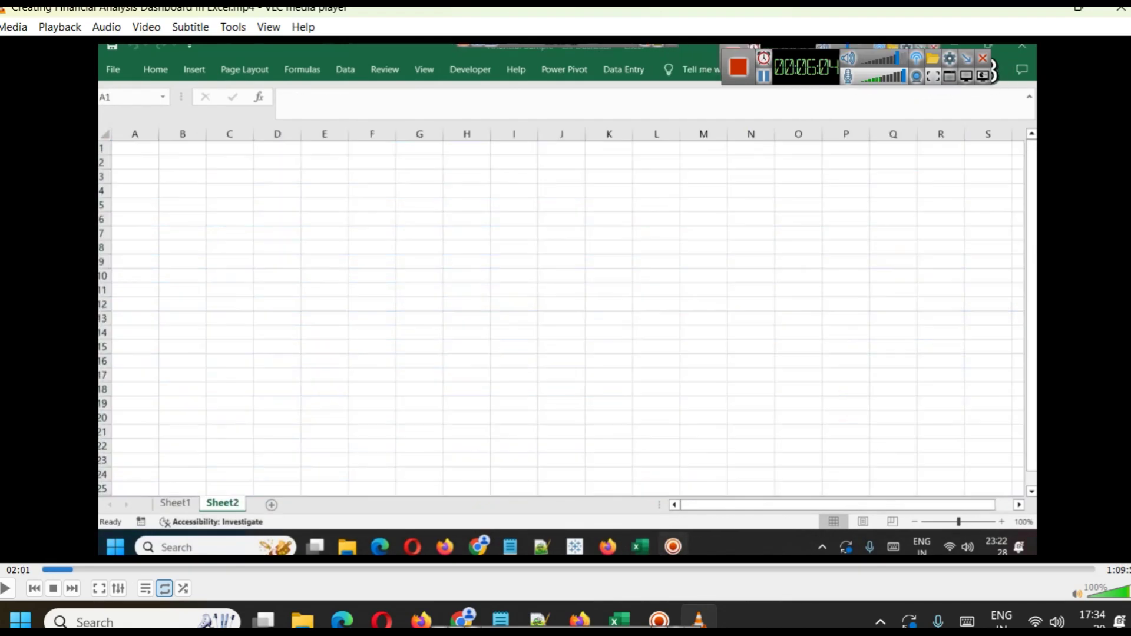
{"action": "key", "text": "Right"}
{"action": "key", "text": "Right"}
{"action": "key", "text": "Right"}
{"action": "key", "text": "Right"}
{"action": "key", "text": "Right"}
{"action": "key", "text": "Right"}
{"action": "key", "text": "Right"}
{"action": "key", "text": "Right"}
{"action": "key", "text": "Right"}
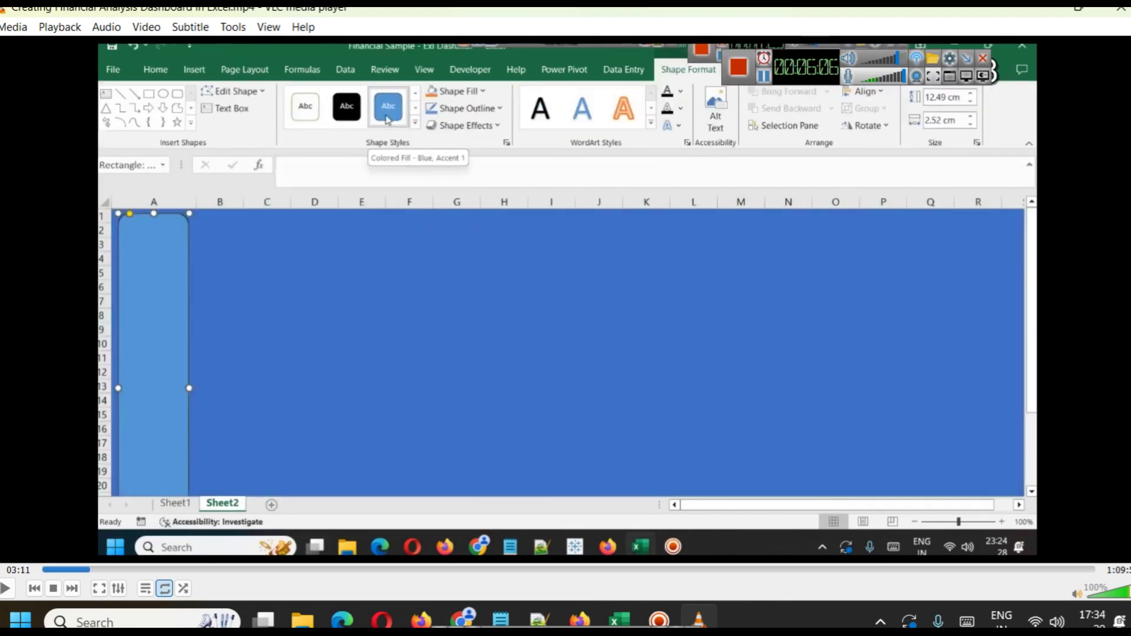
{"action": "key", "text": "Right"}
{"action": "key", "text": "Right"}
{"action": "key", "text": "Right"}
{"action": "key", "text": "Right"}
{"action": "key", "text": "Right"}
{"action": "key", "text": "Right"}
{"action": "key", "text": "Right"}
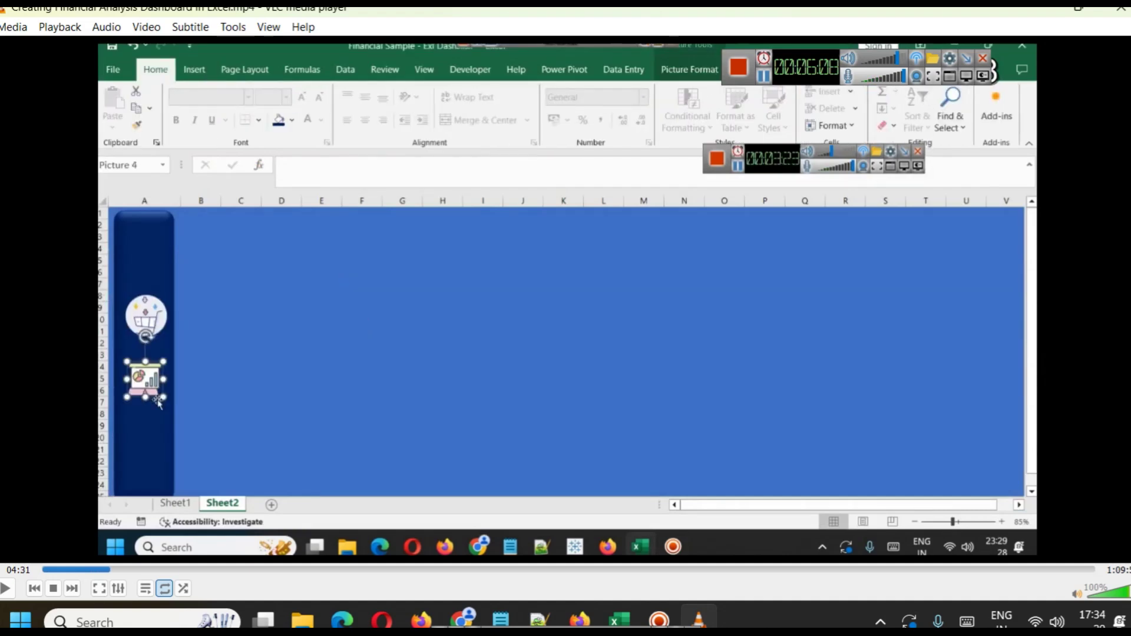
{"action": "key", "text": "Right"}
{"action": "key", "text": "Right"}
{"action": "key", "text": "Right"}
{"action": "key", "text": "Right"}
{"action": "key", "text": "Right"}
{"action": "key", "text": "Right"}
{"action": "key", "text": "Right"}
{"action": "key", "text": "Right"}
{"action": "key", "text": "Right"}
{"action": "key", "text": "Right"}
{"action": "key", "text": "Right"}
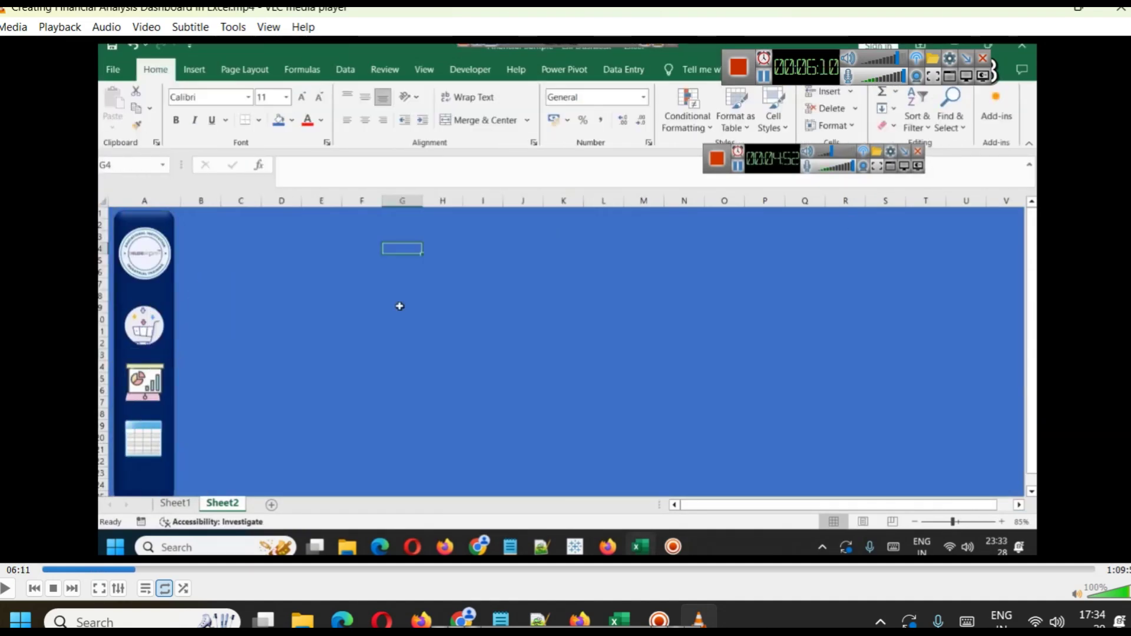
{"action": "key", "text": "Right"}
{"action": "key", "text": "Right"}
{"action": "key", "text": "Right"}
{"action": "key", "text": "Right"}
{"action": "key", "text": "Right"}
{"action": "key", "text": "Right"}
{"action": "key", "text": "Right"}
{"action": "key", "text": "Right"}
{"action": "key", "text": "Right"}
{"action": "key", "text": "Right"}
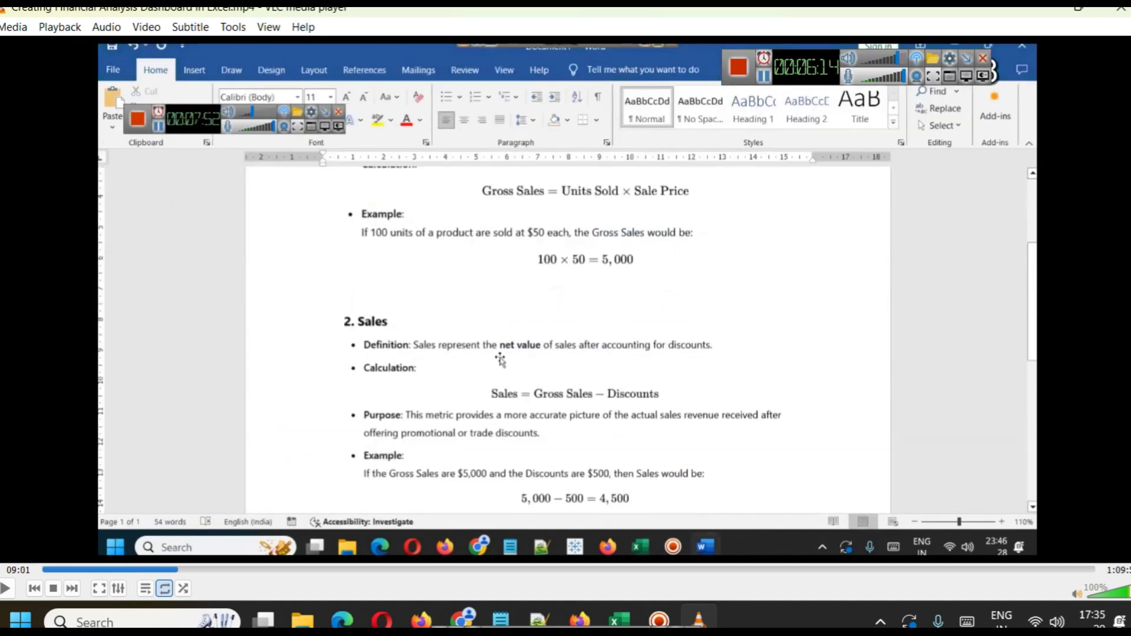
{"action": "key", "text": "Right"}
{"action": "key", "text": "Right"}
{"action": "key", "text": "Right"}
{"action": "key", "text": "Right"}
{"action": "key", "text": "Right"}
{"action": "key", "text": "Right"}
{"action": "key", "text": "Right"}
{"action": "key", "text": "Right"}
{"action": "key", "text": "Right"}
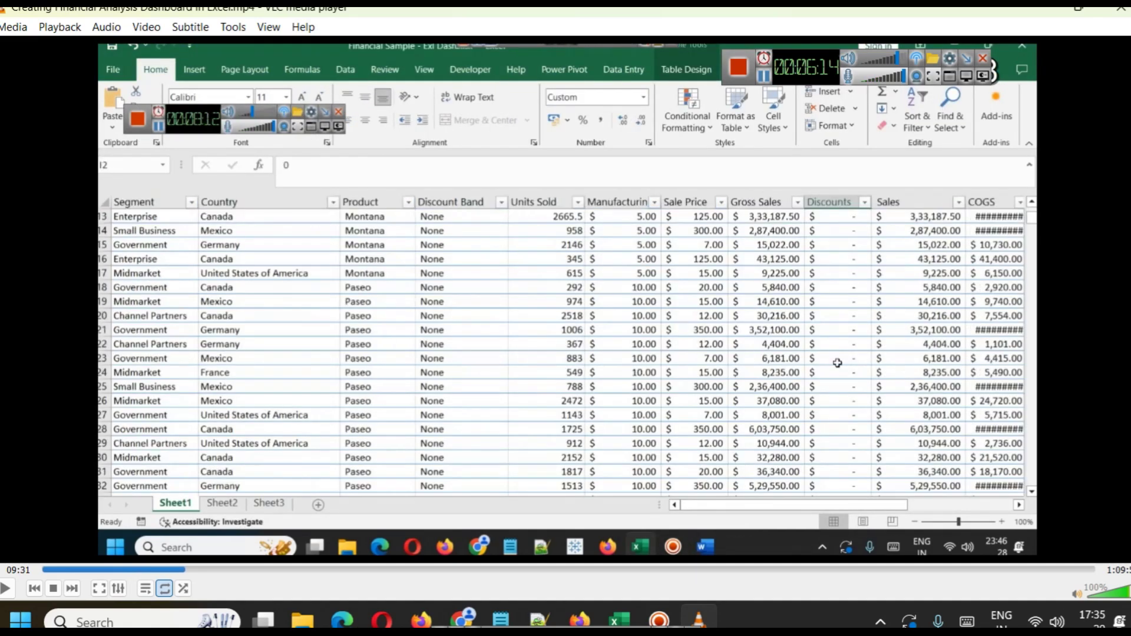
{"action": "key", "text": "Right"}
{"action": "key", "text": "Right"}
{"action": "key", "text": "Right"}
{"action": "key", "text": "Right"}
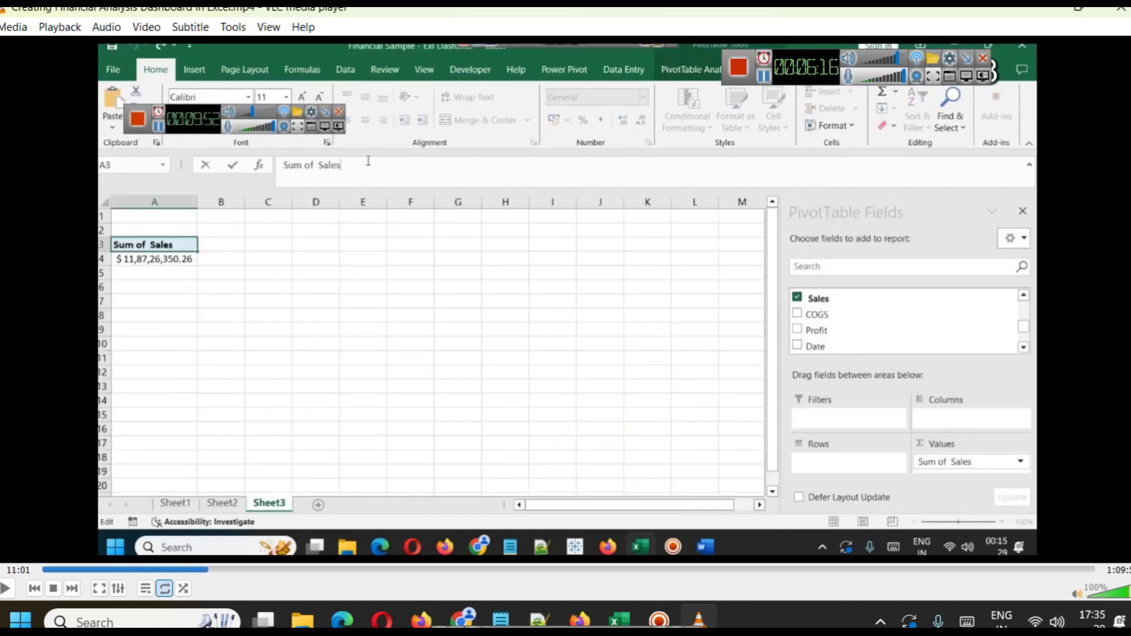
{"action": "key", "text": "Left"}
Return to the cs-finanance-orders-raw workbook in Excel to review the Requirements sheet and open the customer-service sheet.
{"action": "mouse_move", "coordinate": [620, 607]}
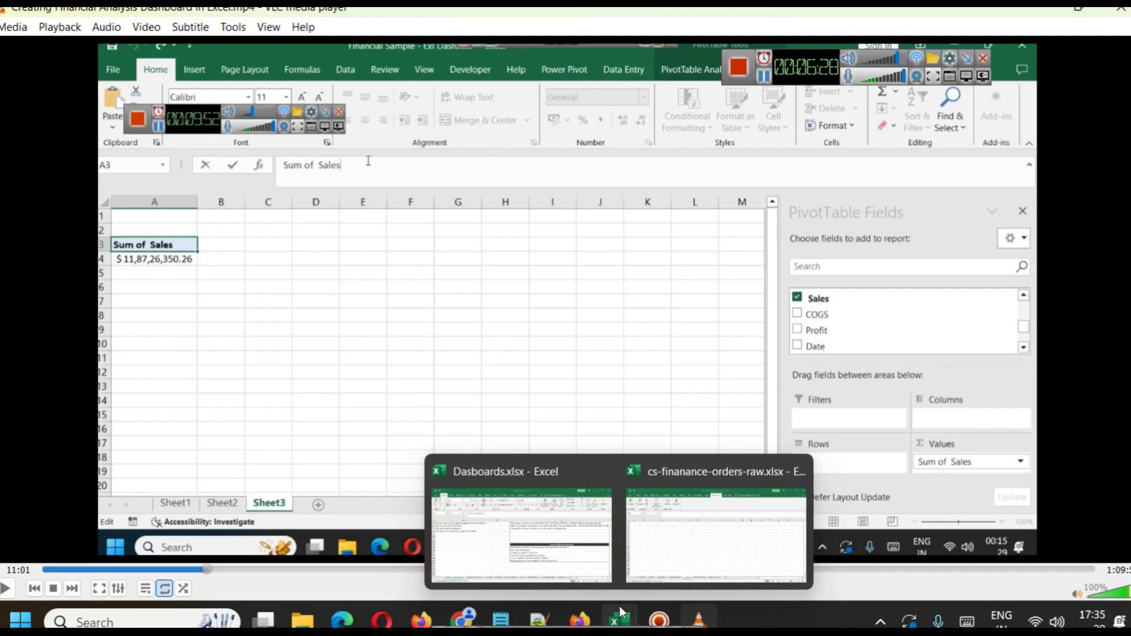
{"action": "left_click", "coordinate": [707, 563]}
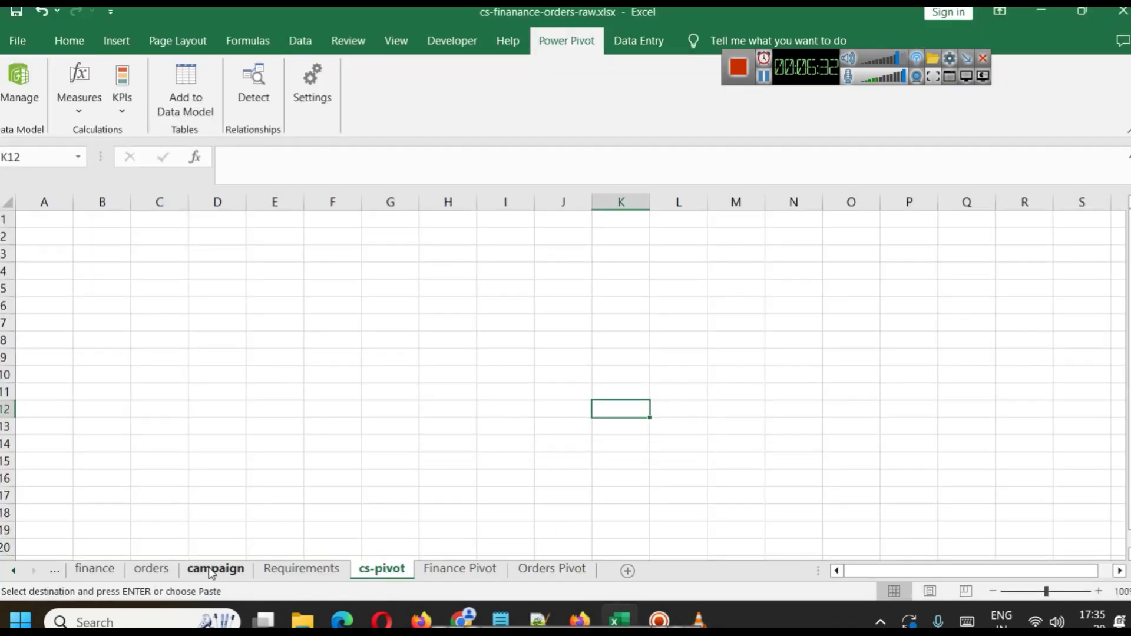
{"action": "left_click", "coordinate": [301, 569]}
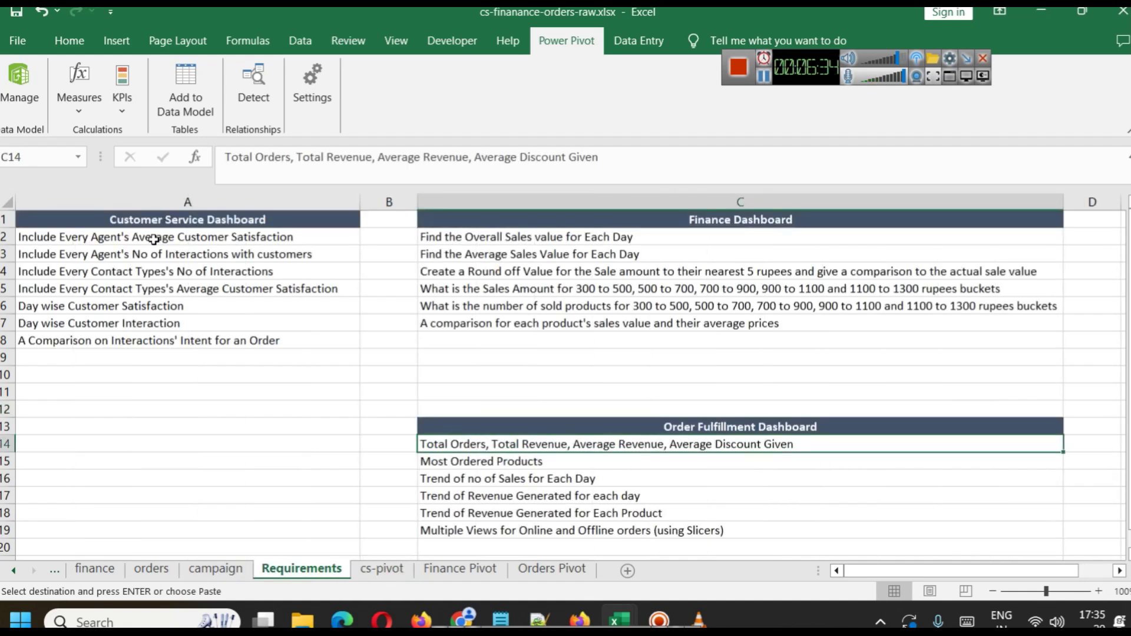
{"action": "left_click", "coordinate": [763, 76]}
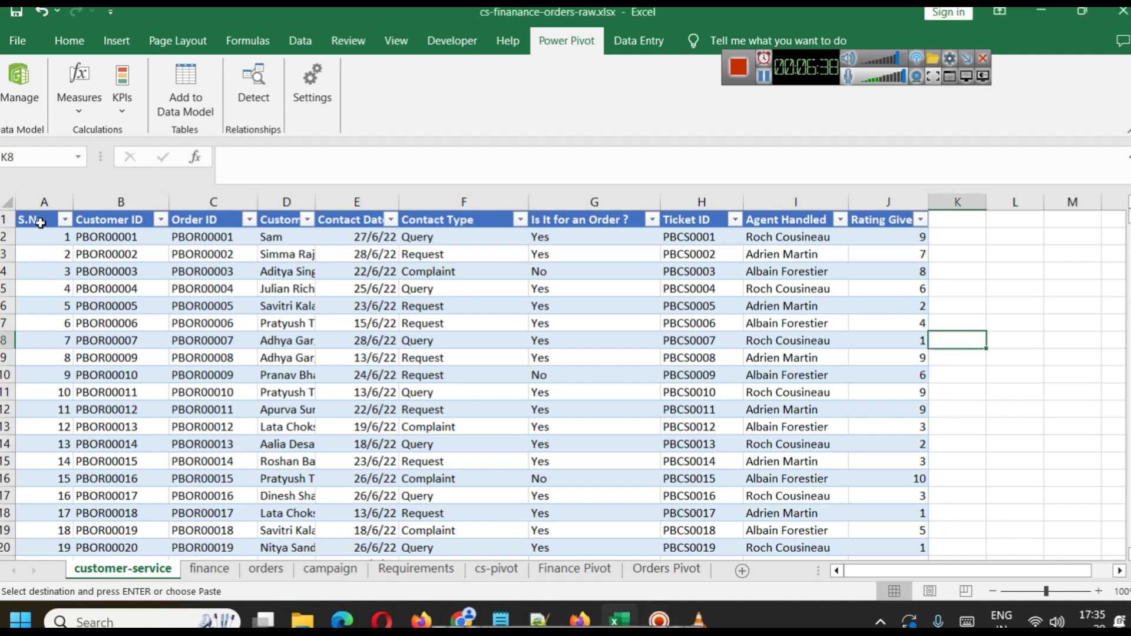
{"action": "left_click", "coordinate": [40, 223]}
{"action": "type", "text": "a"}
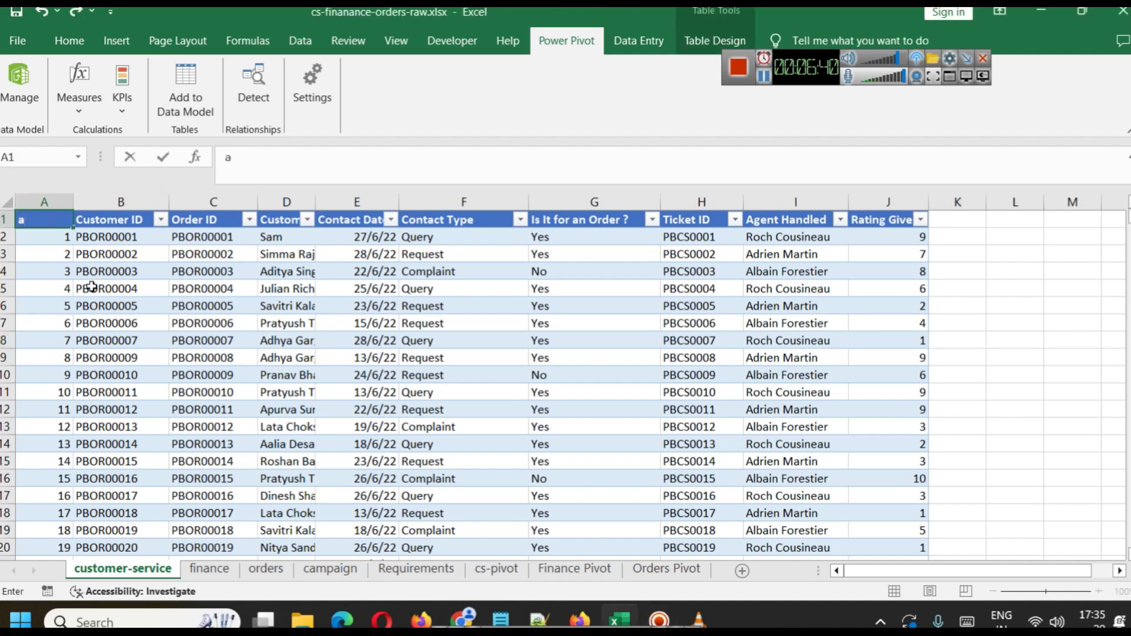
{"action": "left_click", "coordinate": [91, 286]}
{"action": "key", "text": "ctrl+z"}
{"action": "left_click", "coordinate": [38, 267]}
{"action": "left_click", "coordinate": [32, 225]}
{"action": "key", "text": "ctrl+shift+End"}
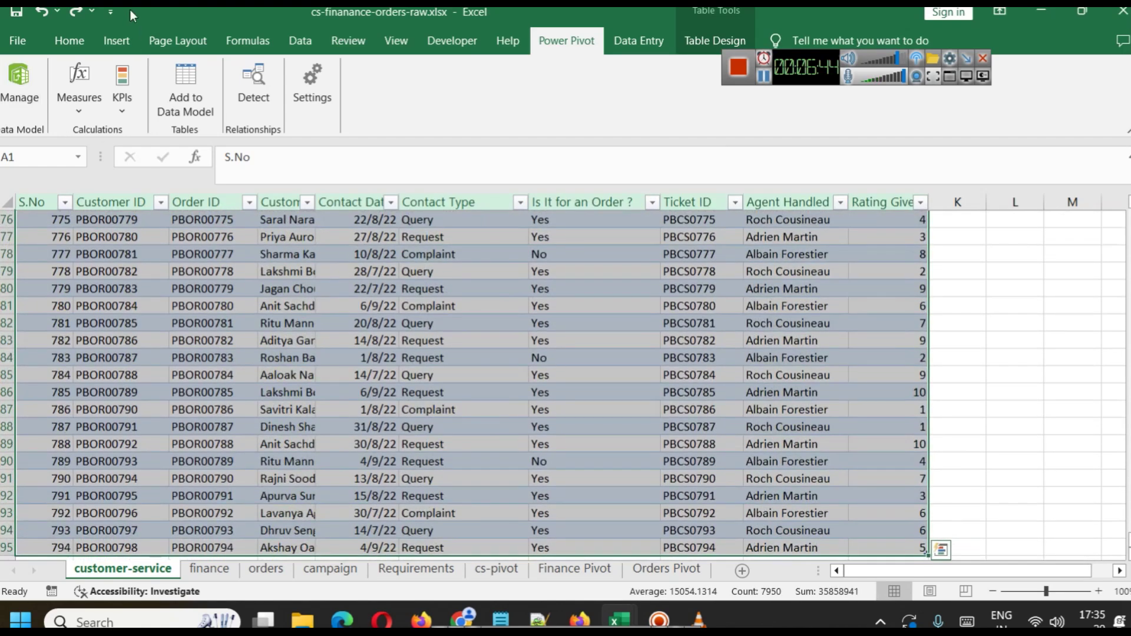
{"action": "left_click", "coordinate": [118, 41]}
{"action": "left_click", "coordinate": [23, 112]}
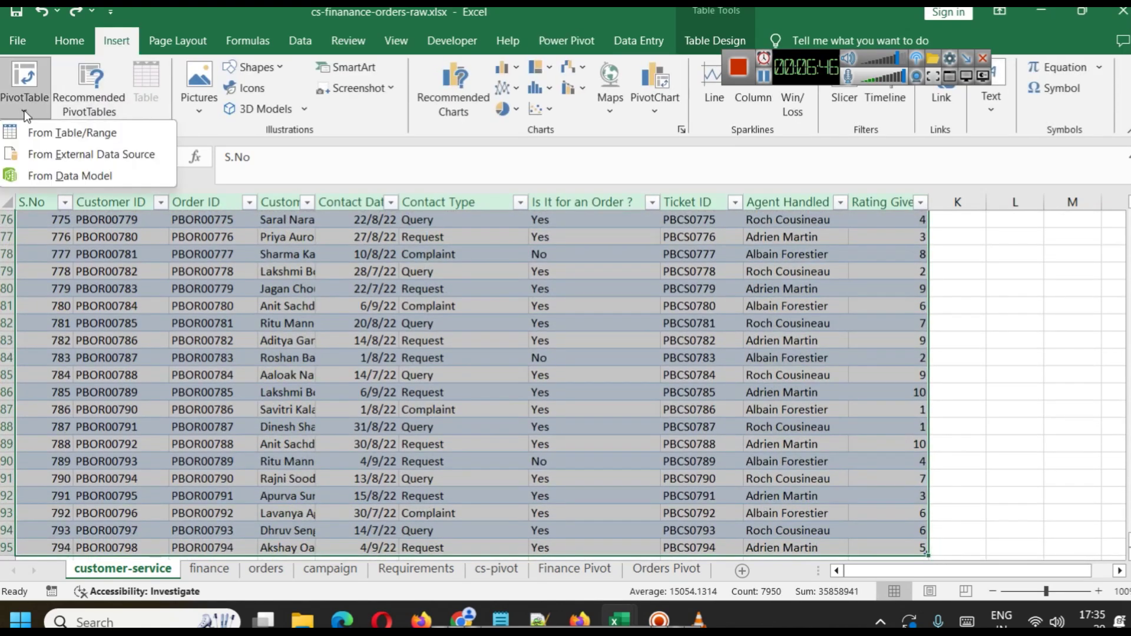
{"action": "left_click", "coordinate": [51, 134]}
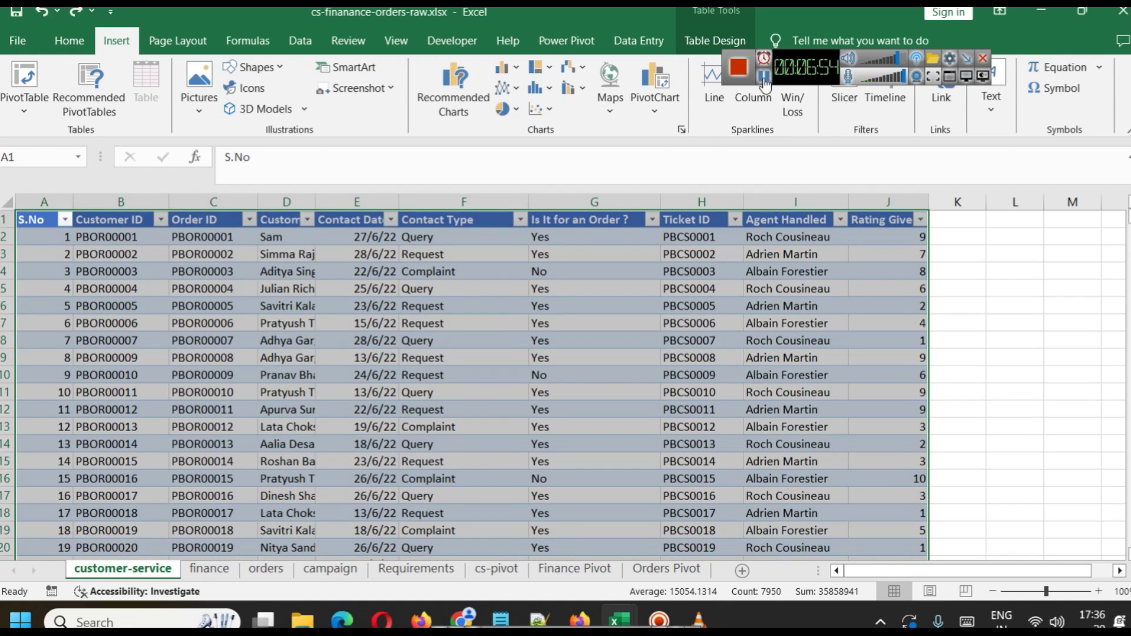
{"action": "left_click", "coordinate": [764, 77]}
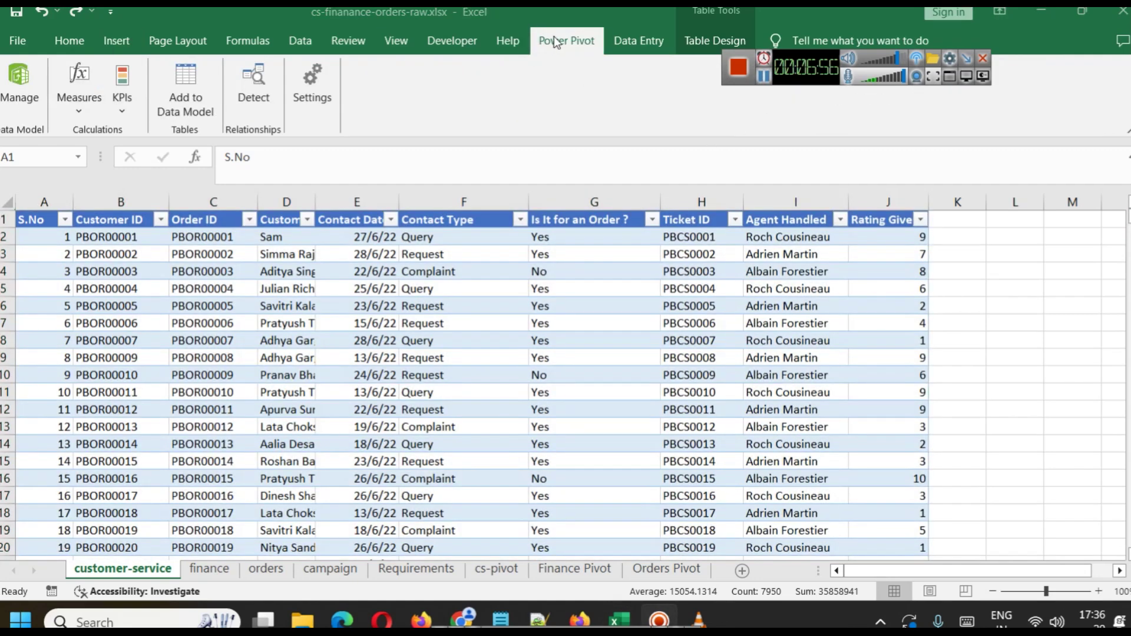
Open the Power Pivot data model and go through its tables to the customer service data in Table1.
{"action": "left_click", "coordinate": [33, 83]}
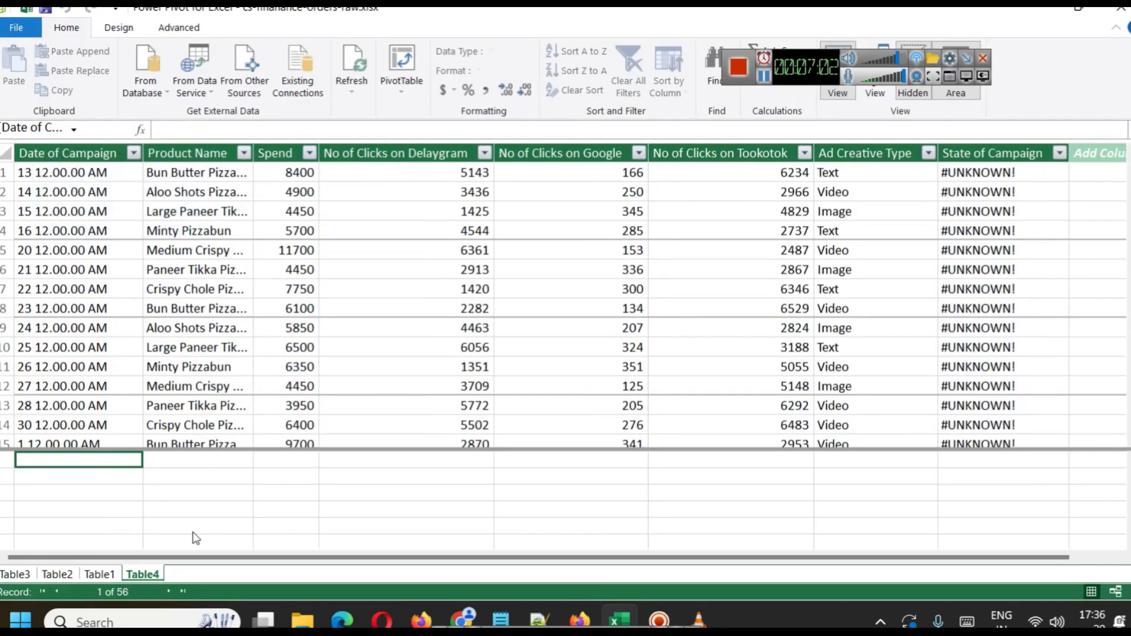
{"action": "left_click", "coordinate": [18, 575]}
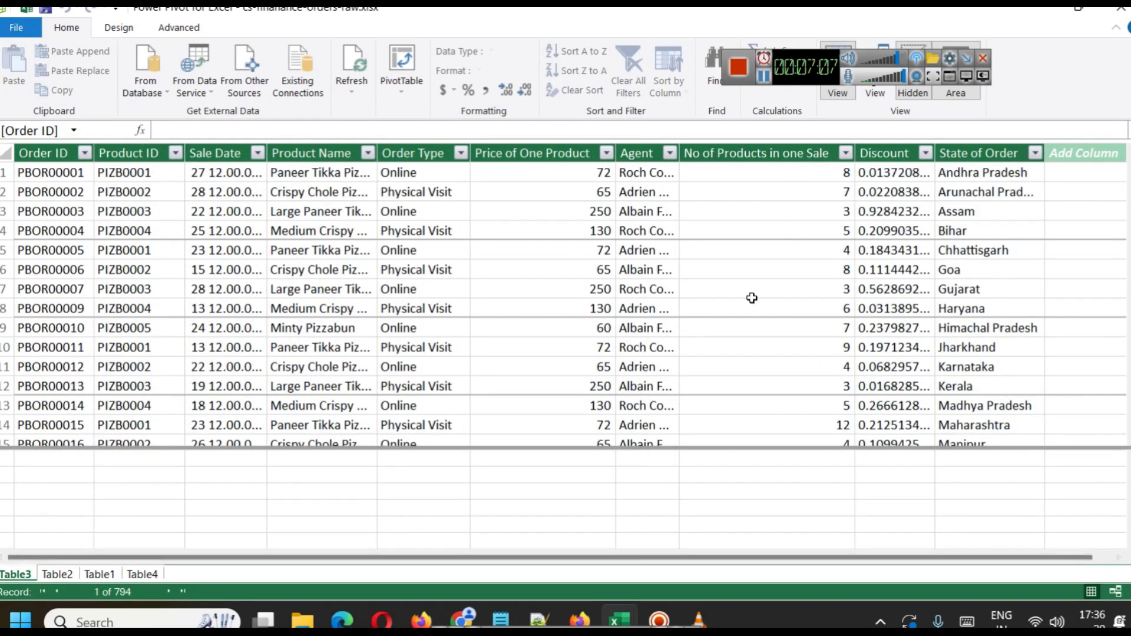
{"action": "left_click", "coordinate": [764, 77]}
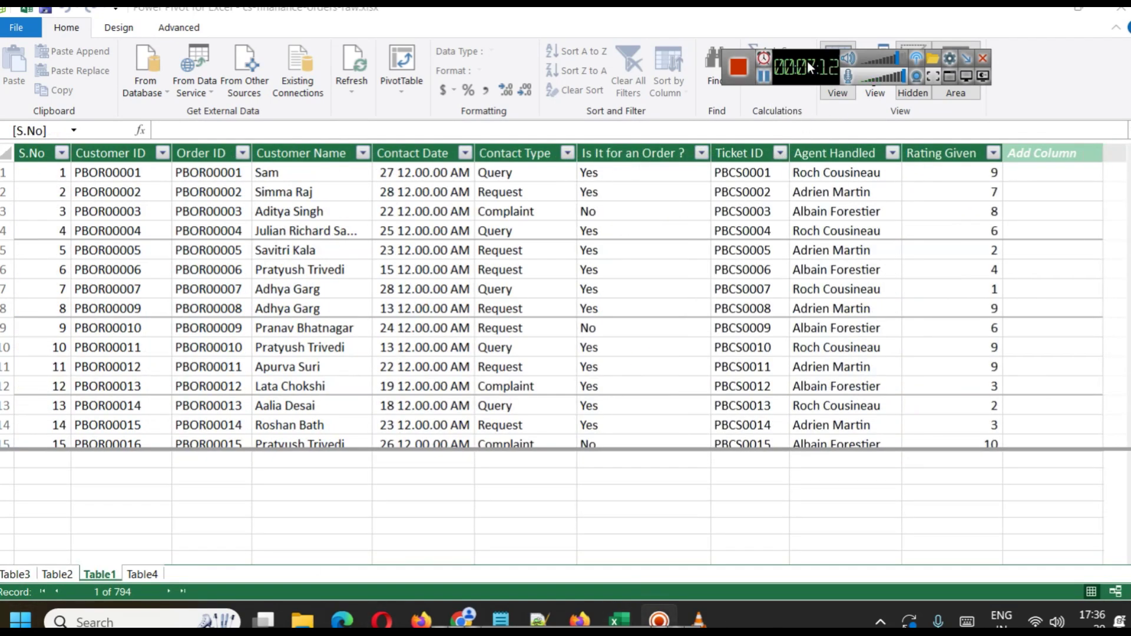
{"action": "left_click_drag", "start_coordinate": [807, 62], "coordinate": [893, 27]}
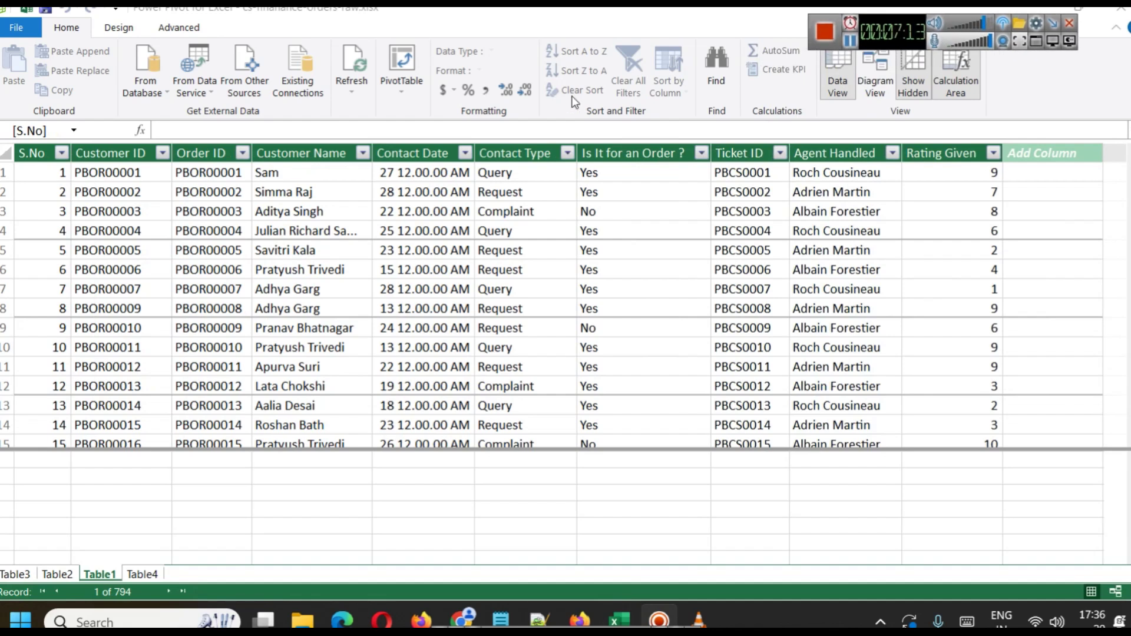
Create a PivotTable from the data model in the existing cs-pivot worksheet at cell A1.
{"action": "left_click", "coordinate": [406, 87]}
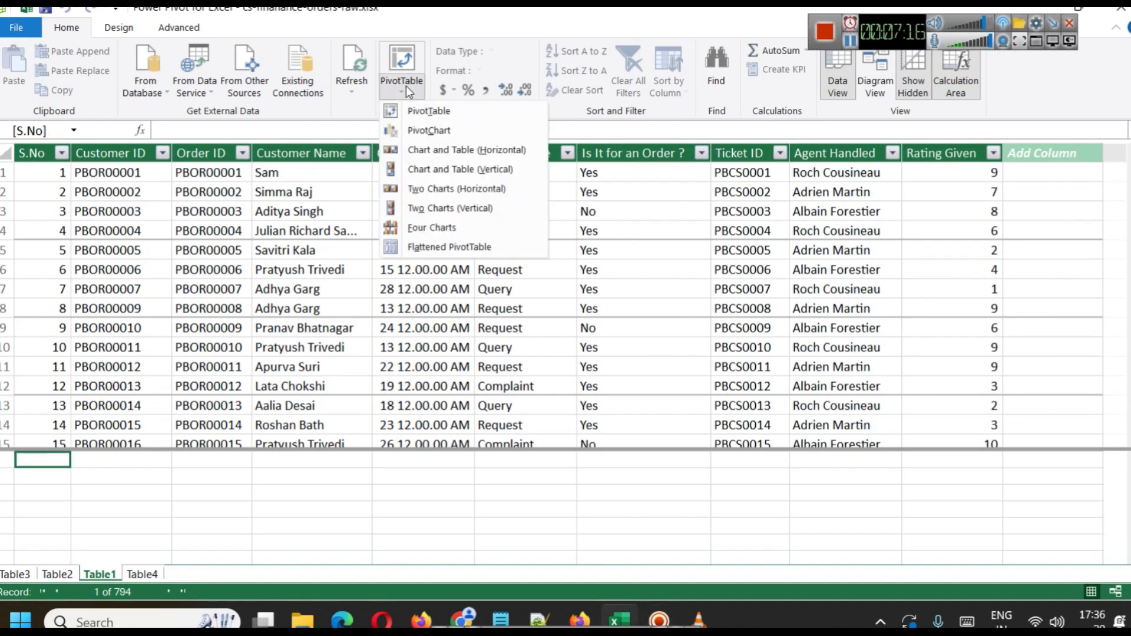
{"action": "left_click", "coordinate": [540, 87]}
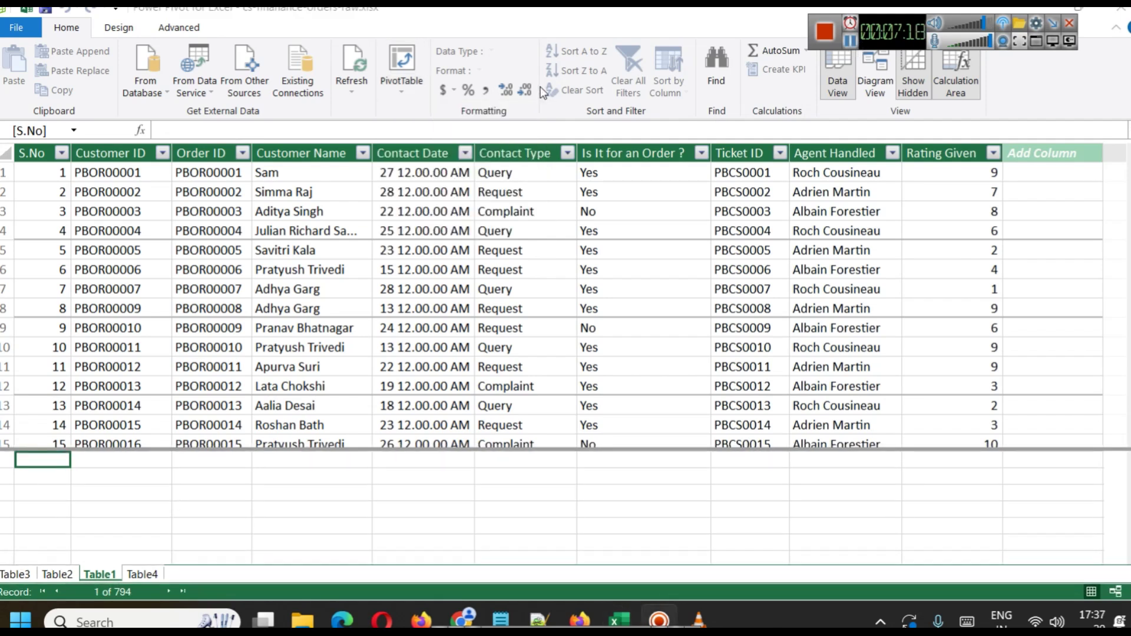
{"action": "left_click", "coordinate": [409, 90]}
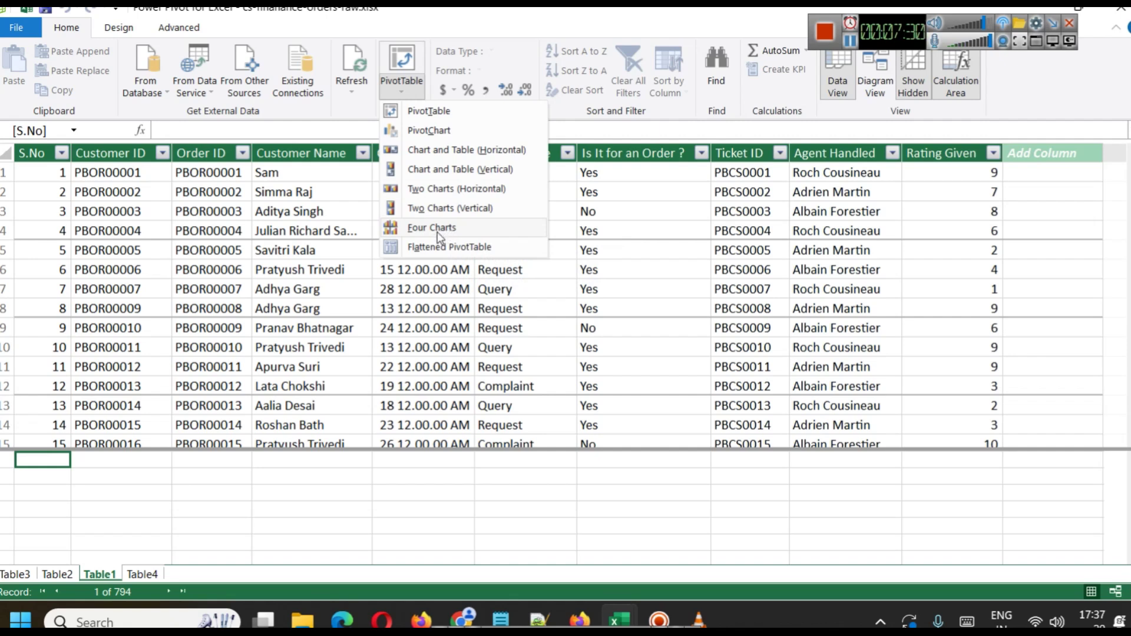
{"action": "left_click", "coordinate": [439, 112]}
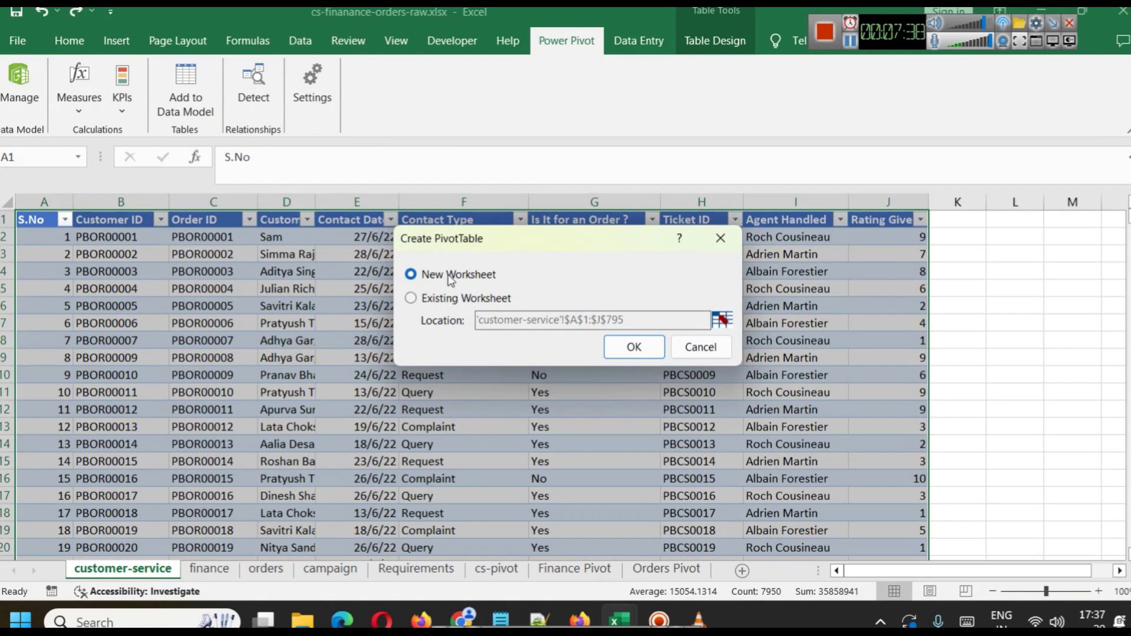
{"action": "left_click", "coordinate": [462, 298]}
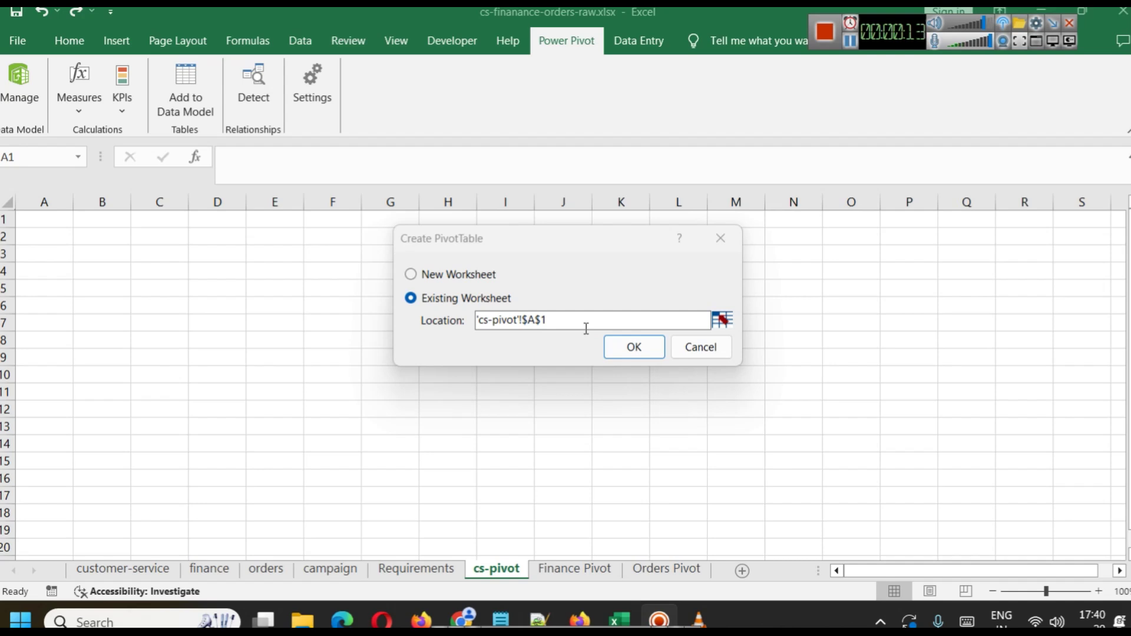
{"action": "left_click", "coordinate": [631, 346]}
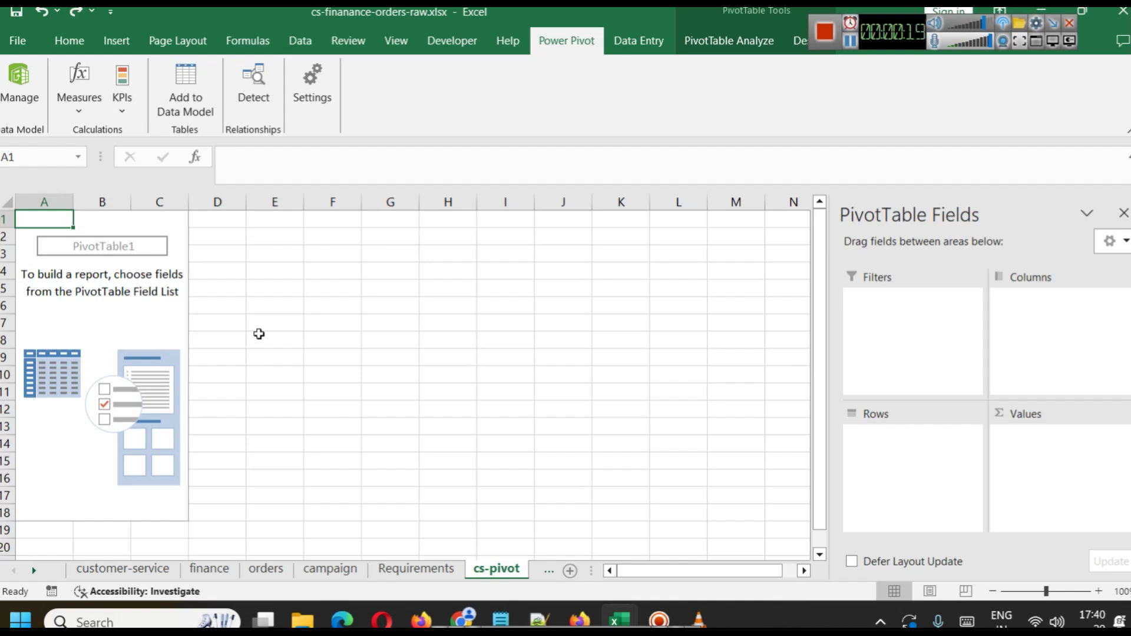
Show the pivot table's field list with the fields and areas sections side by side, and expand Table1's fields.
{"action": "left_click", "coordinate": [497, 392]}
{"action": "left_click", "coordinate": [56, 223]}
{"action": "left_click", "coordinate": [1112, 241]}
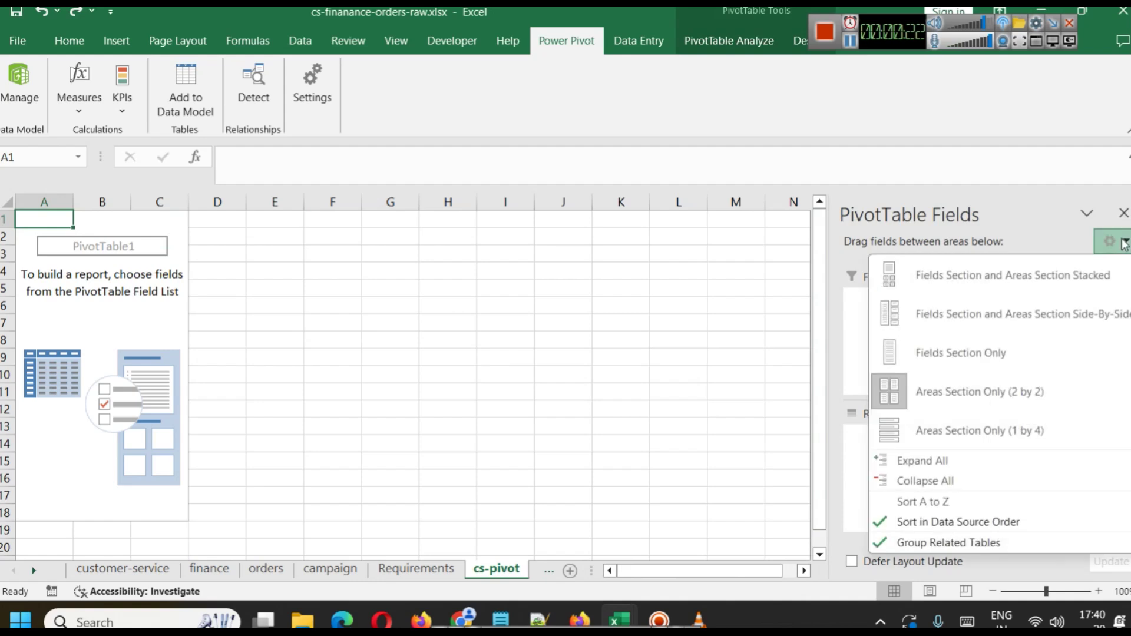
{"action": "left_click", "coordinate": [1009, 272]}
{"action": "scroll", "coordinate": [1016, 353], "scroll_direction": "down", "scroll_amount": 1}
{"action": "scroll", "coordinate": [998, 355], "scroll_direction": "up", "scroll_amount": 1}
{"action": "scroll", "coordinate": [979, 355], "scroll_direction": "down", "scroll_amount": 1}
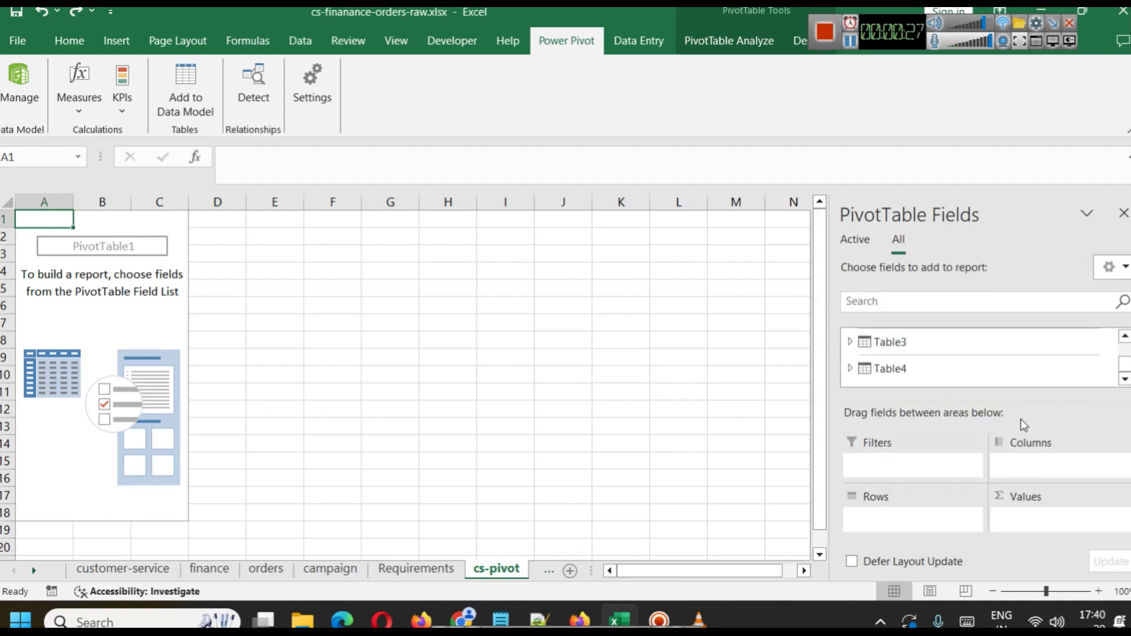
{"action": "scroll", "coordinate": [878, 372], "scroll_direction": "up", "scroll_amount": 1}
{"action": "left_click", "coordinate": [850, 336]}
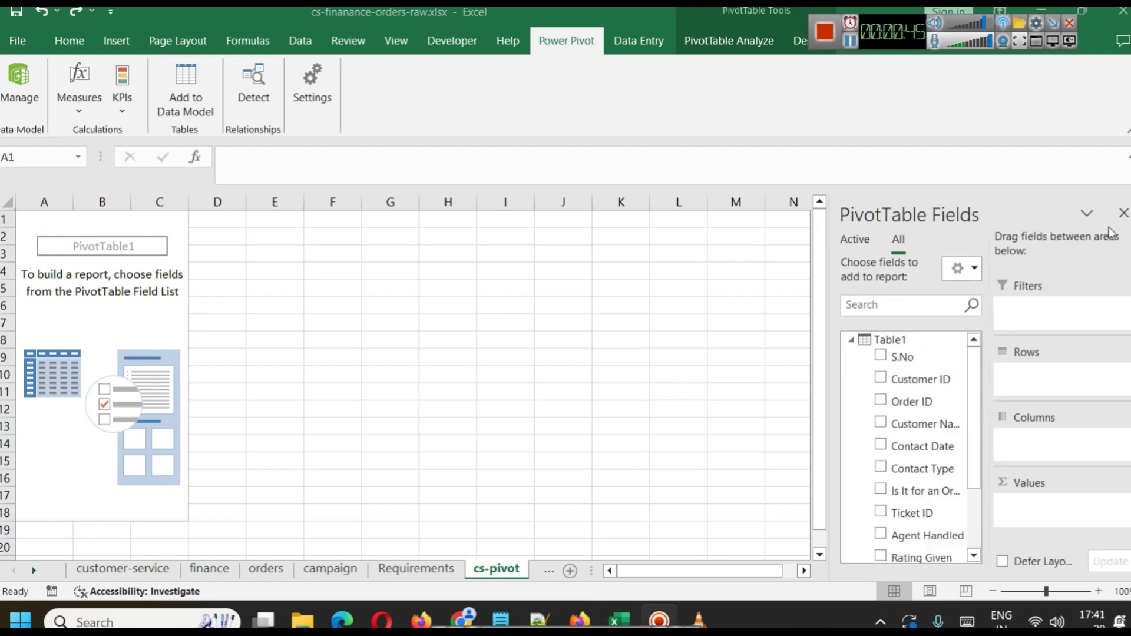
{"action": "left_click", "coordinate": [974, 269]}
{"action": "left_click", "coordinate": [969, 342]}
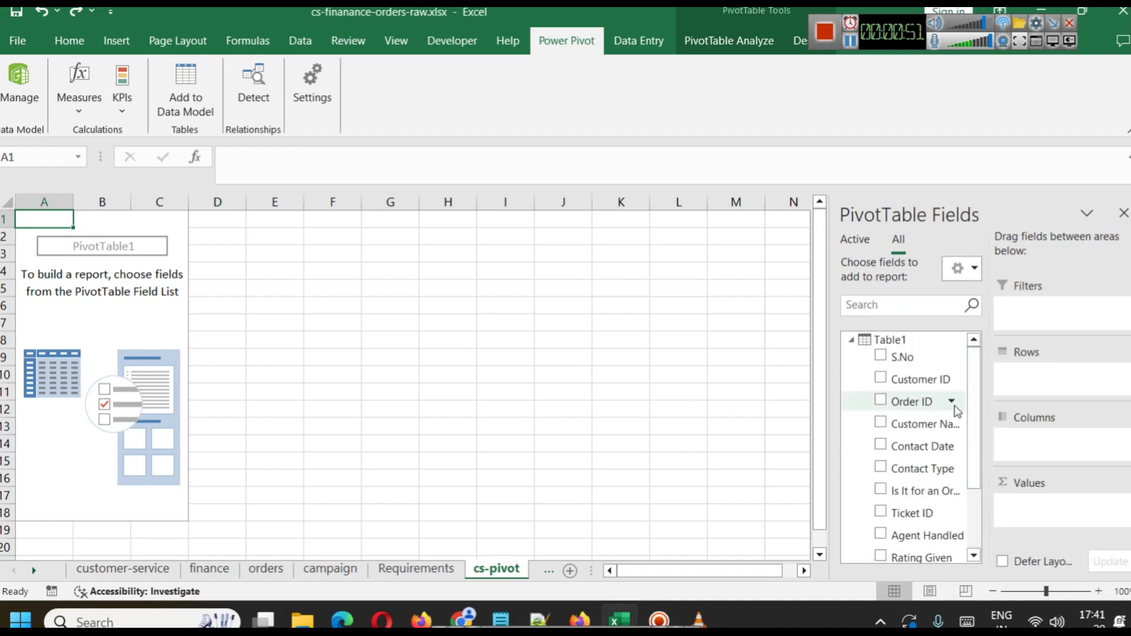
Review the customer service dashboard items on the Requirements sheet and return to the cs-pivot sheet.
{"action": "scroll", "coordinate": [945, 427], "scroll_direction": "down", "scroll_amount": 1}
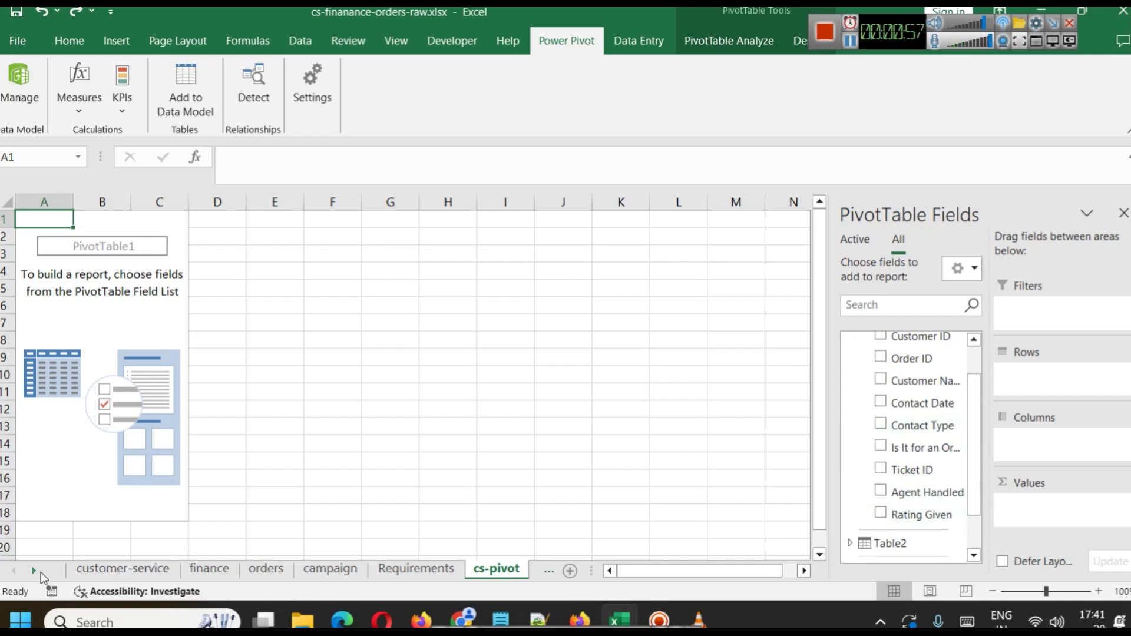
{"action": "left_click", "coordinate": [416, 569]}
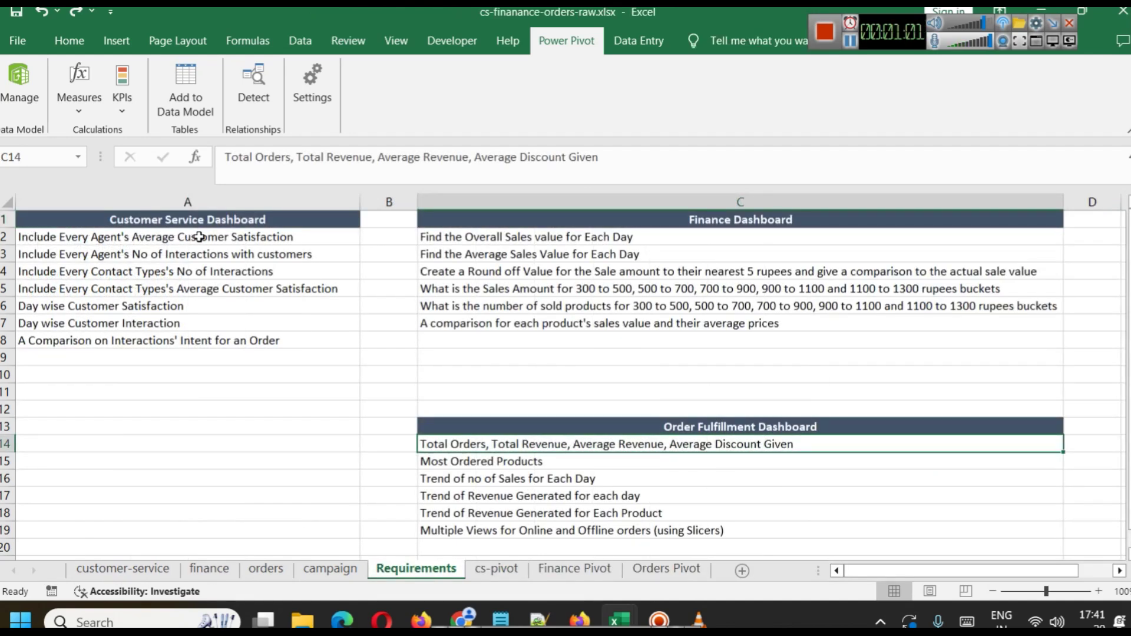
{"action": "left_click", "coordinate": [576, 571]}
{"action": "left_click", "coordinate": [496, 570]}
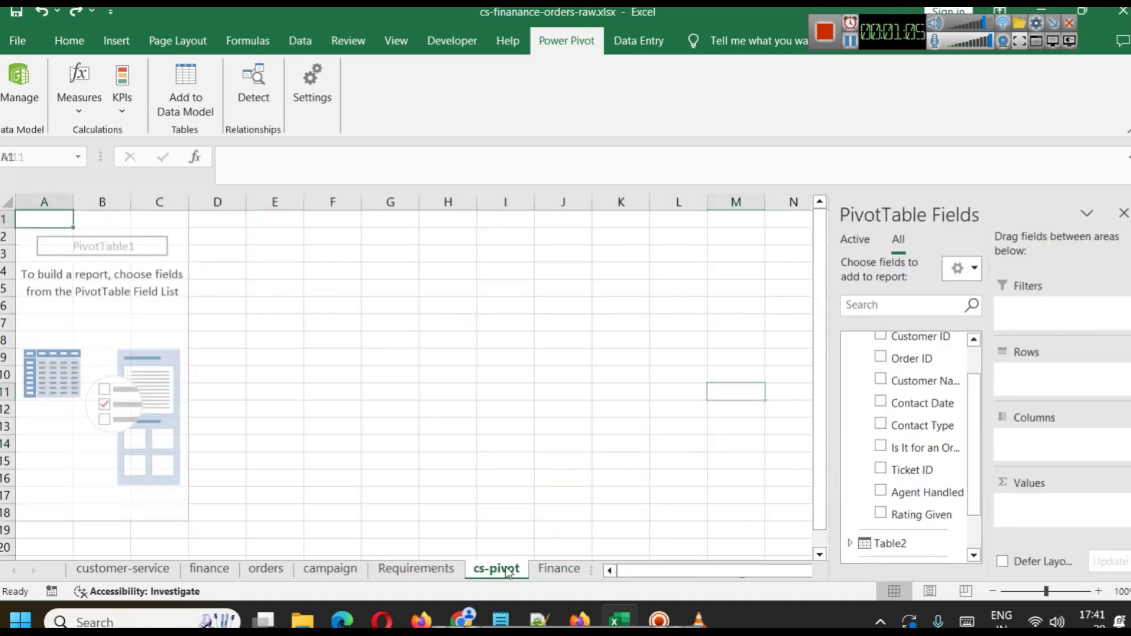
Add Table1's Rating Given as the pivot table's values and Agent Handled as its rows.
{"action": "scroll", "coordinate": [888, 409], "scroll_direction": "down", "scroll_amount": 1}
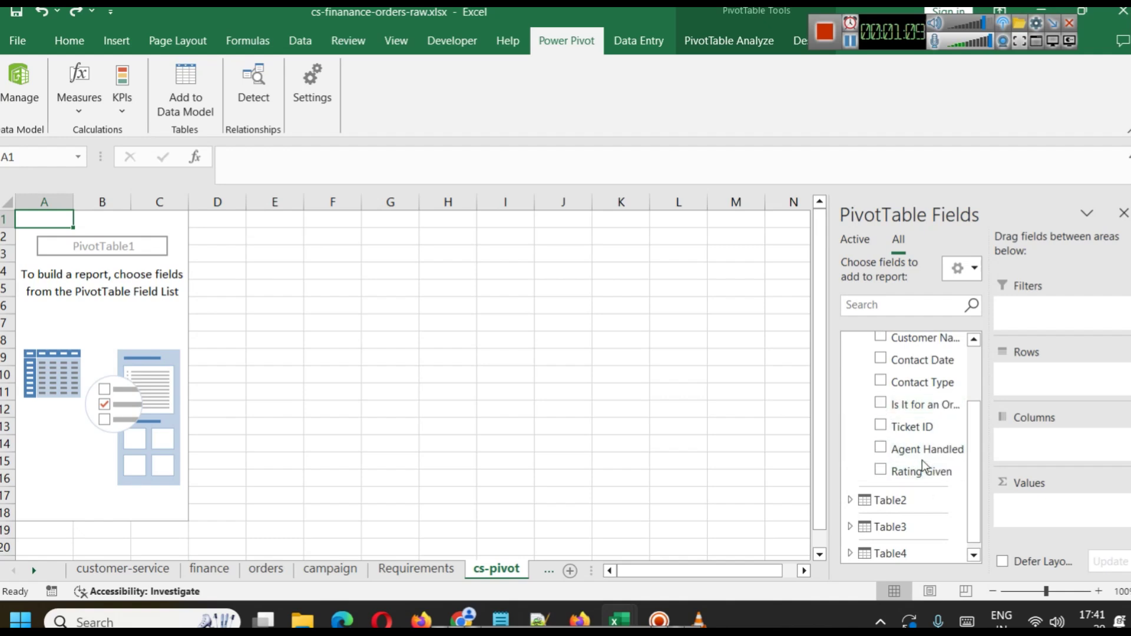
{"action": "scroll", "coordinate": [911, 457], "scroll_direction": "up", "scroll_amount": 2}
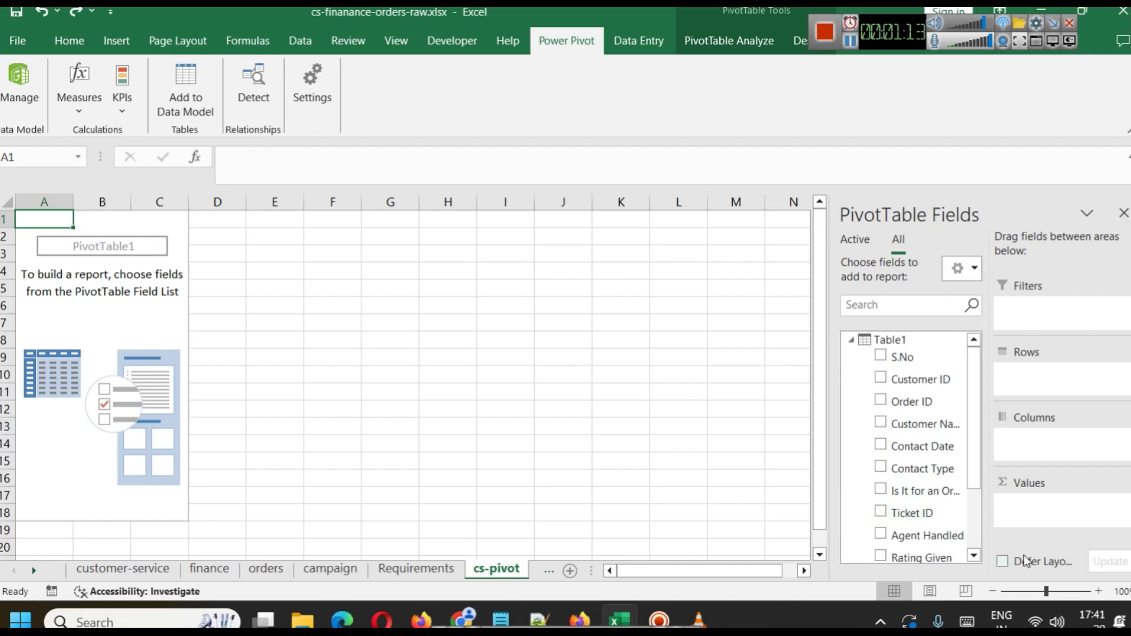
{"action": "scroll", "coordinate": [938, 486], "scroll_direction": "down", "scroll_amount": 1}
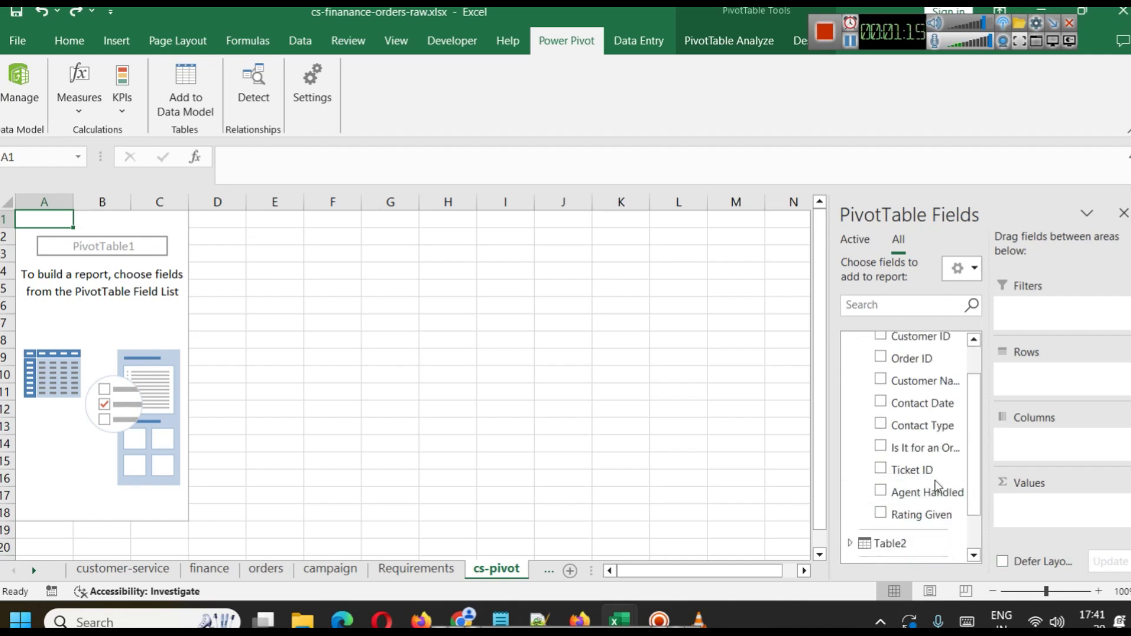
{"action": "left_click", "coordinate": [923, 514]}
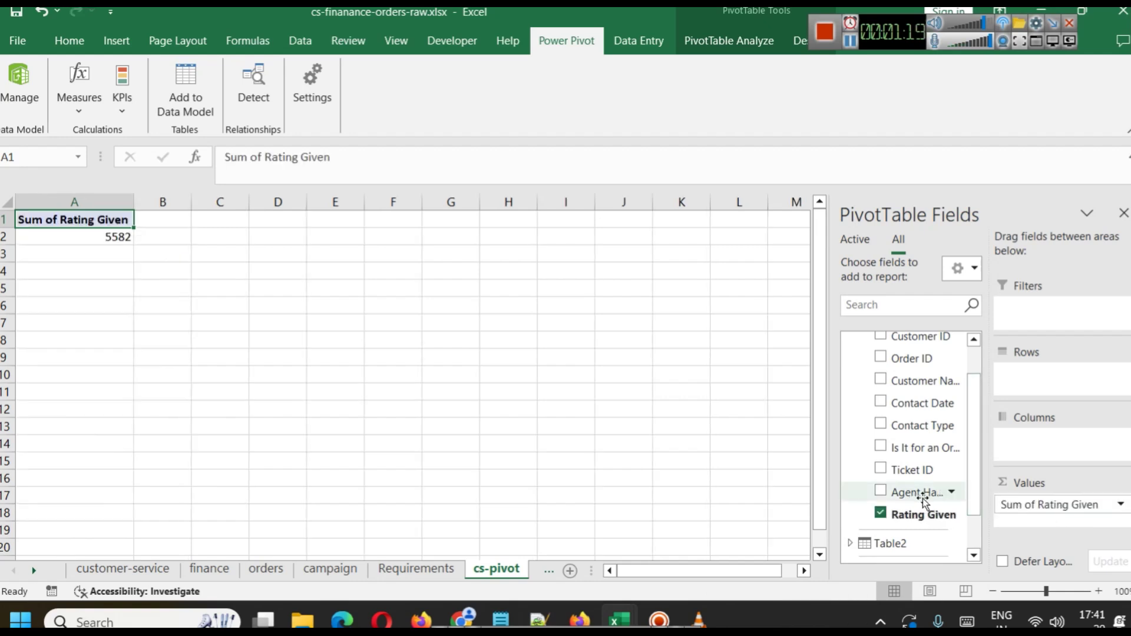
{"action": "left_click_drag", "start_coordinate": [928, 494], "coordinate": [1046, 369]}
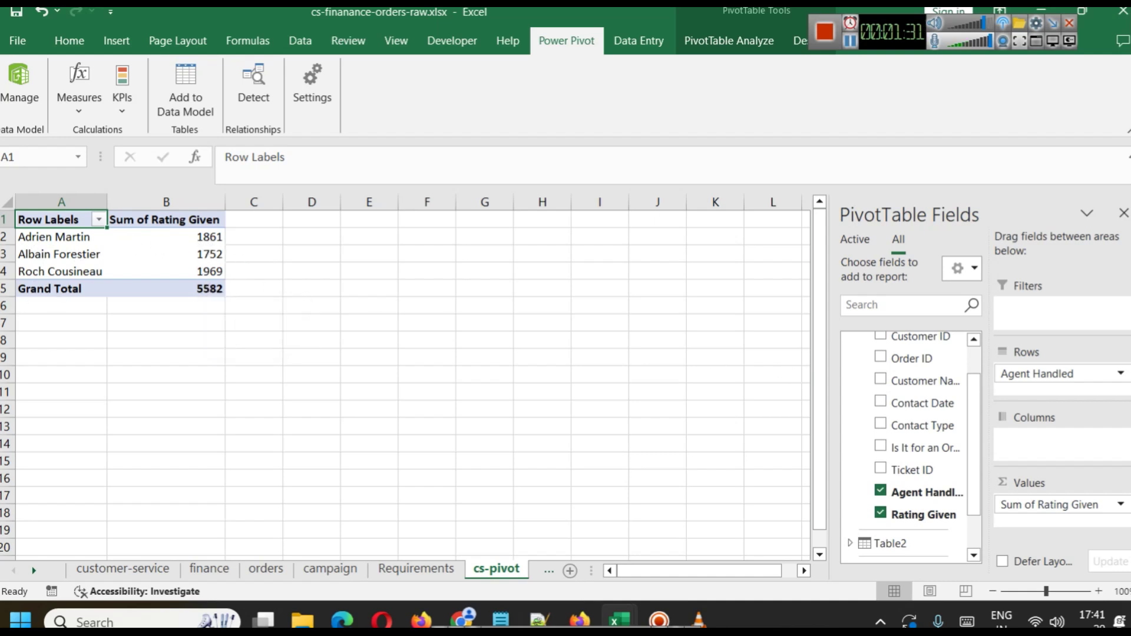
Summarize the Rating Given value field by Average instead of Sum.
{"action": "left_click", "coordinate": [1122, 506]}
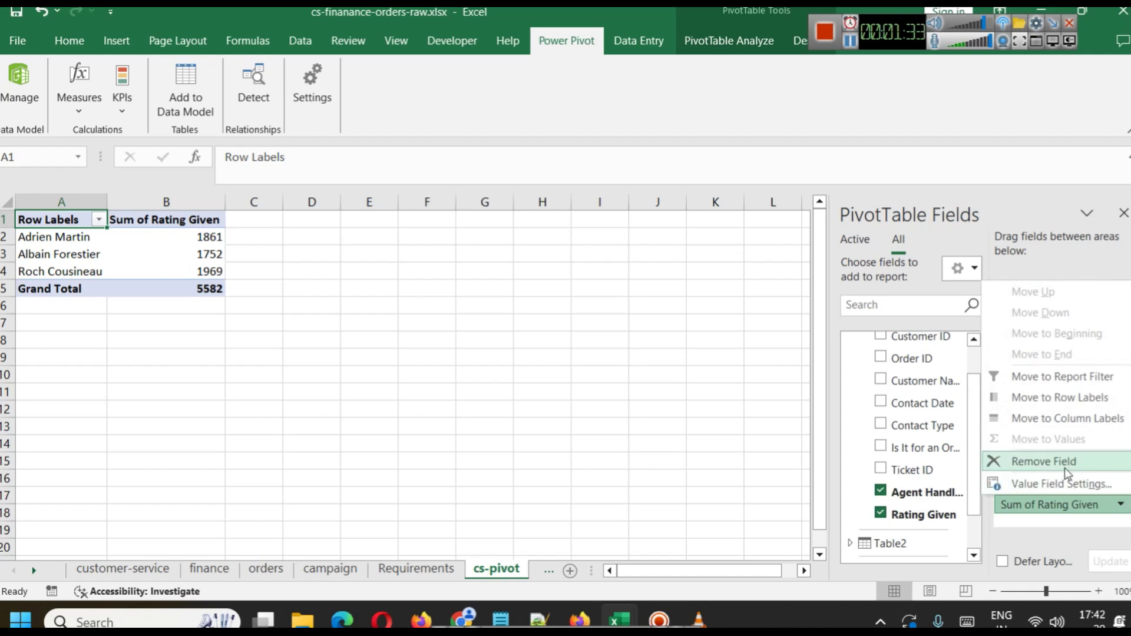
{"action": "left_click", "coordinate": [1061, 484]}
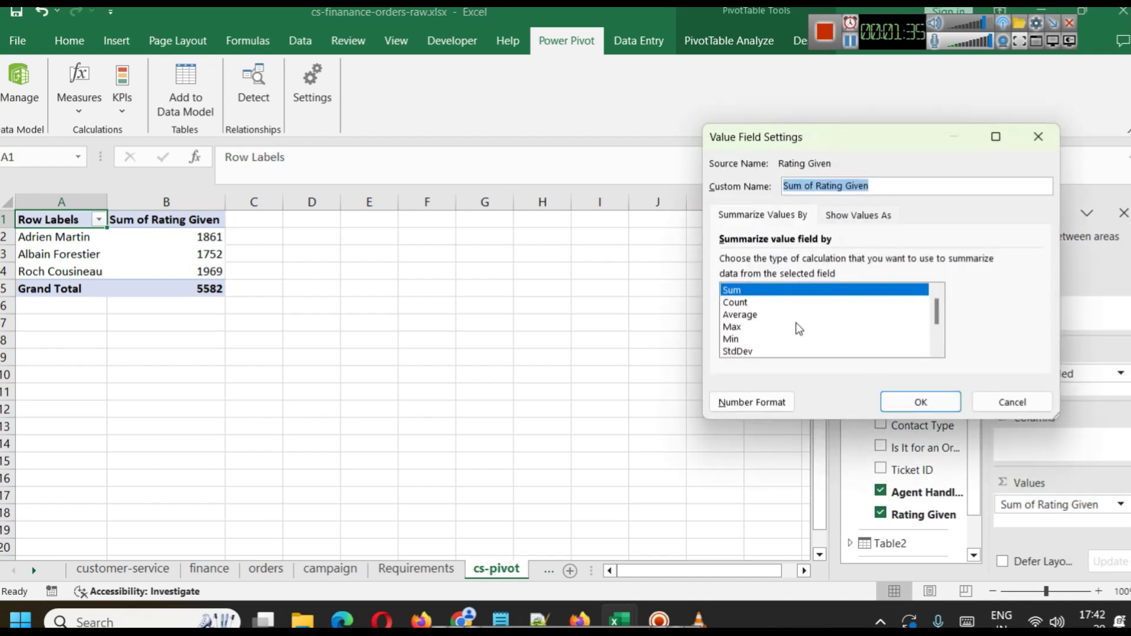
{"action": "left_click", "coordinate": [752, 316]}
{"action": "left_click", "coordinate": [937, 402]}
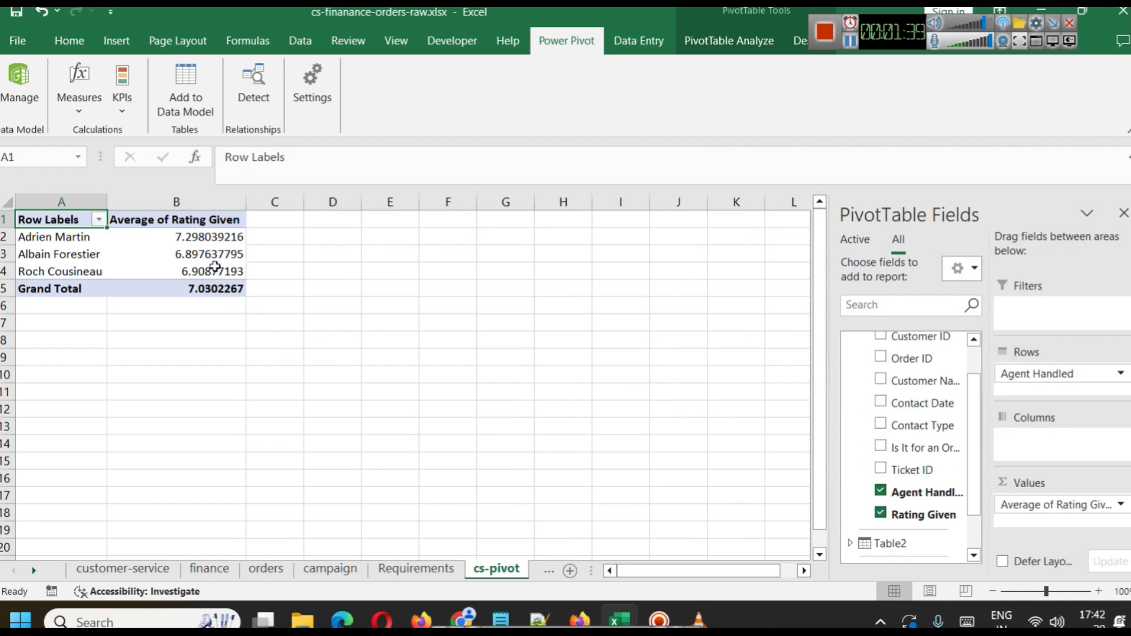
{"action": "mouse_move", "coordinate": [214, 266]}
{"action": "left_click_drag", "start_coordinate": [175, 236], "coordinate": [201, 270]}
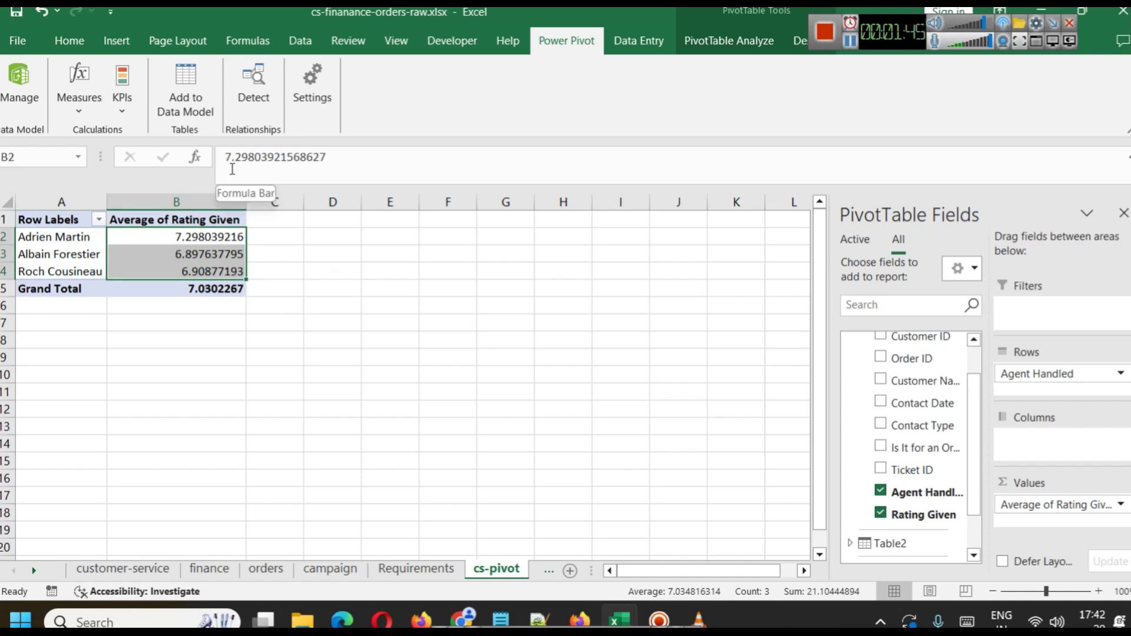
{"action": "left_click", "coordinate": [189, 242]}
{"action": "left_click", "coordinate": [222, 164]}
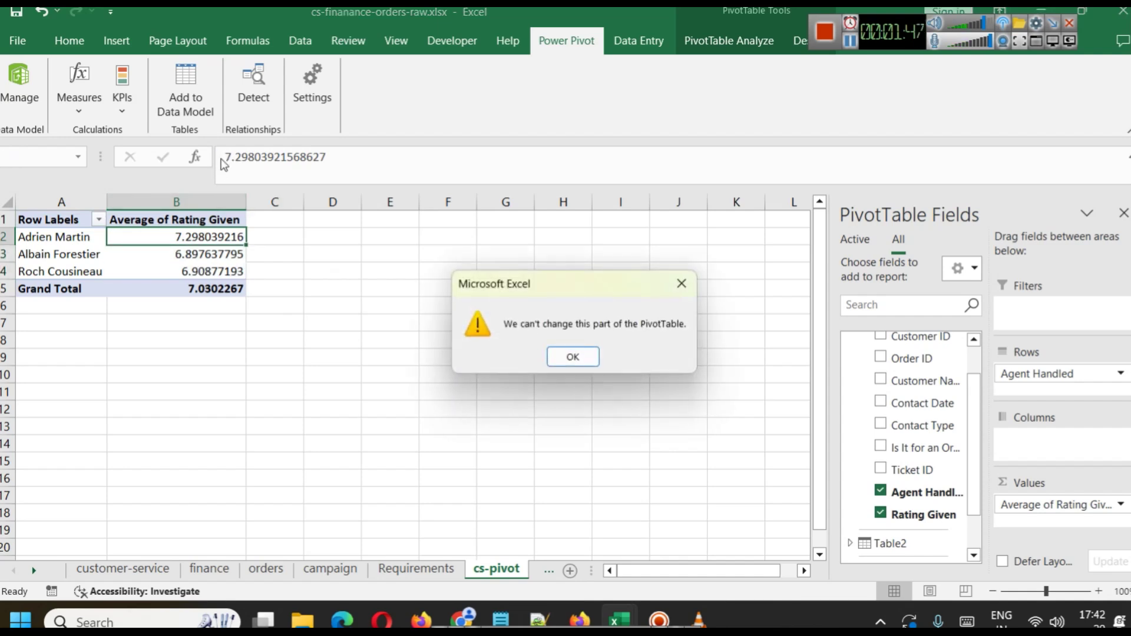
{"action": "left_click", "coordinate": [682, 284]}
Format the agents' average ratings in B2:B4 with the Number format.
{"action": "left_click_drag", "start_coordinate": [215, 255], "coordinate": [215, 272]}
{"action": "left_click", "coordinate": [69, 40]}
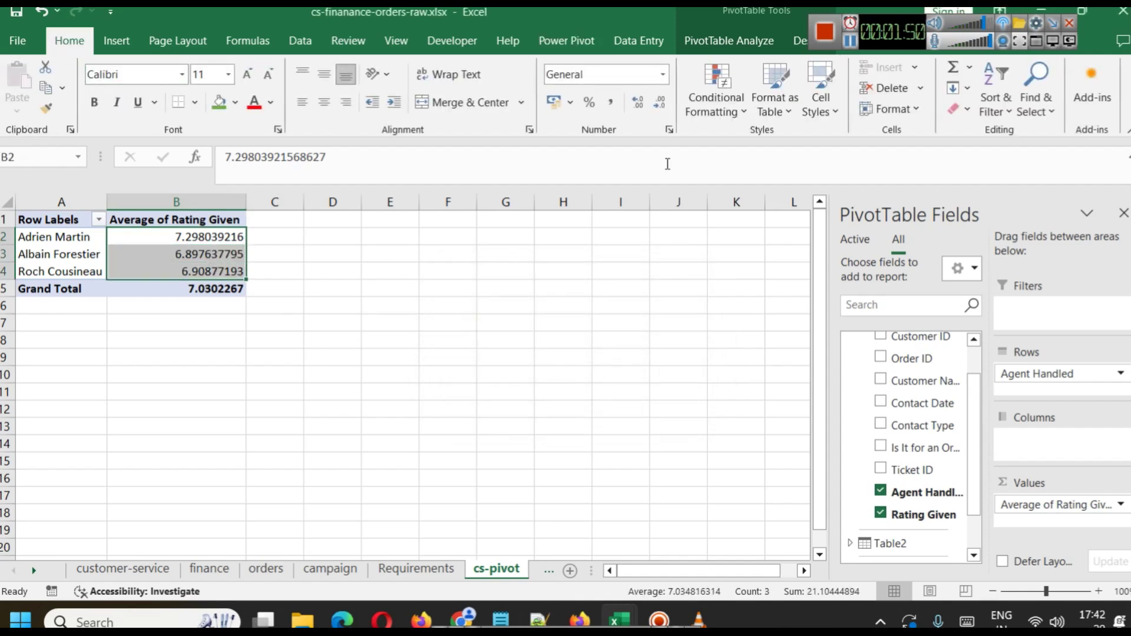
{"action": "left_click", "coordinate": [663, 76]}
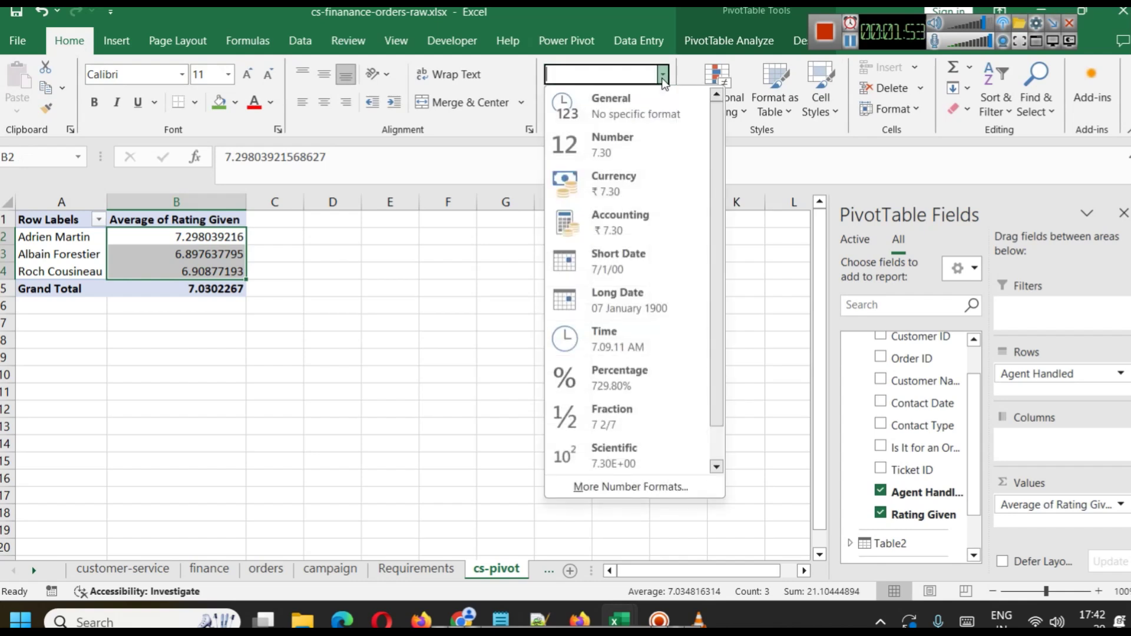
{"action": "left_click", "coordinate": [625, 144]}
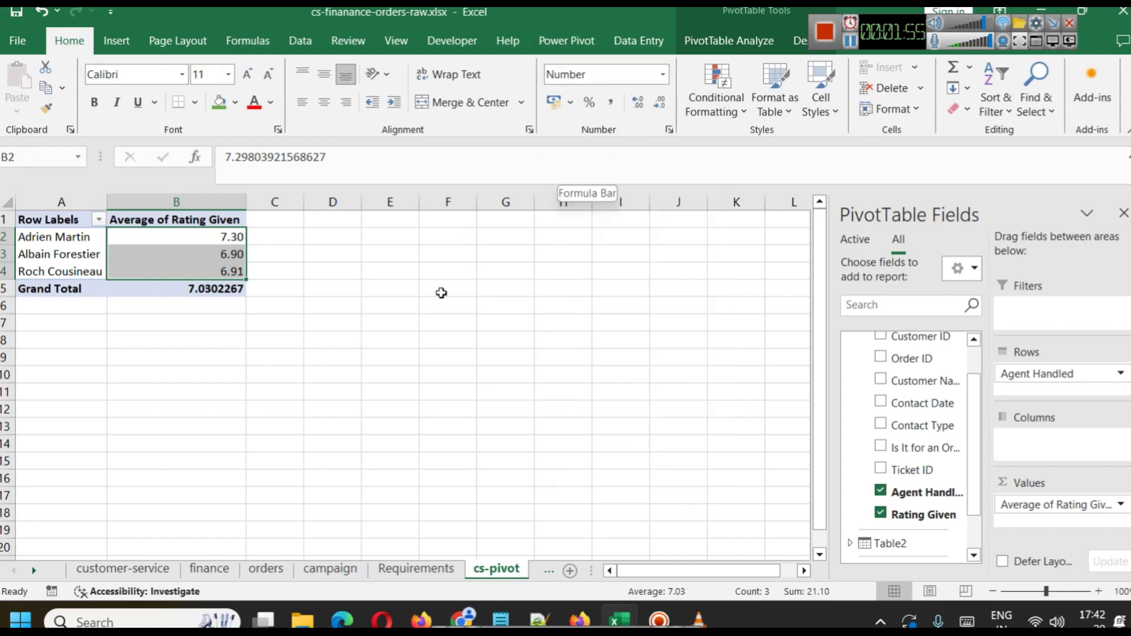
{"action": "left_click", "coordinate": [431, 326]}
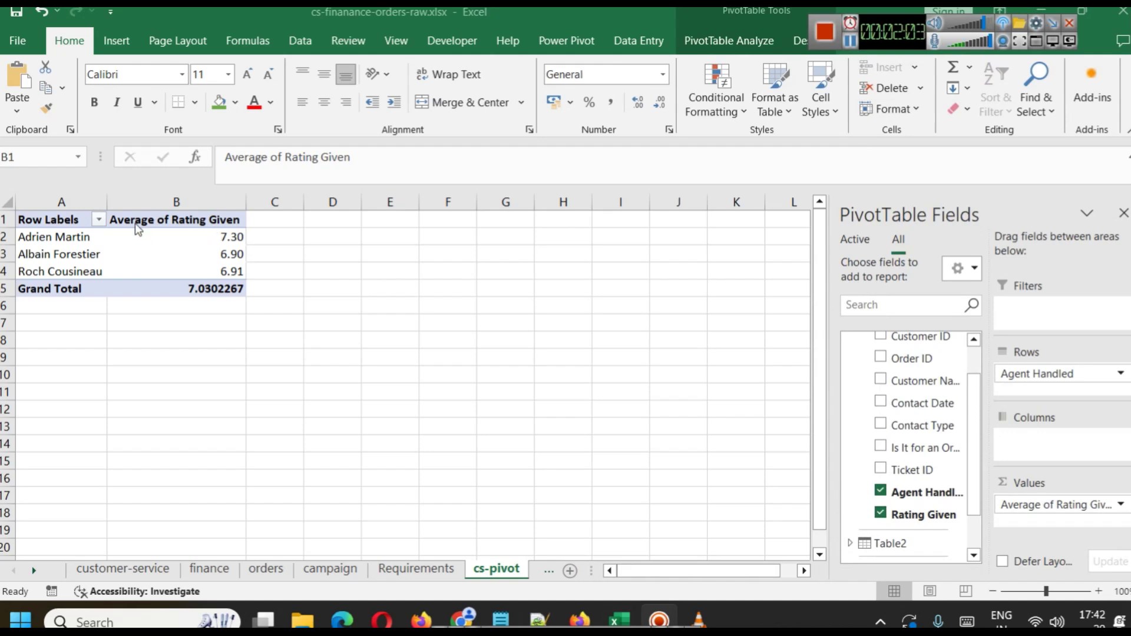
Rename the average rating value field as "Avg C-Sat" in its value field settings.
{"action": "left_click", "coordinate": [135, 220]}
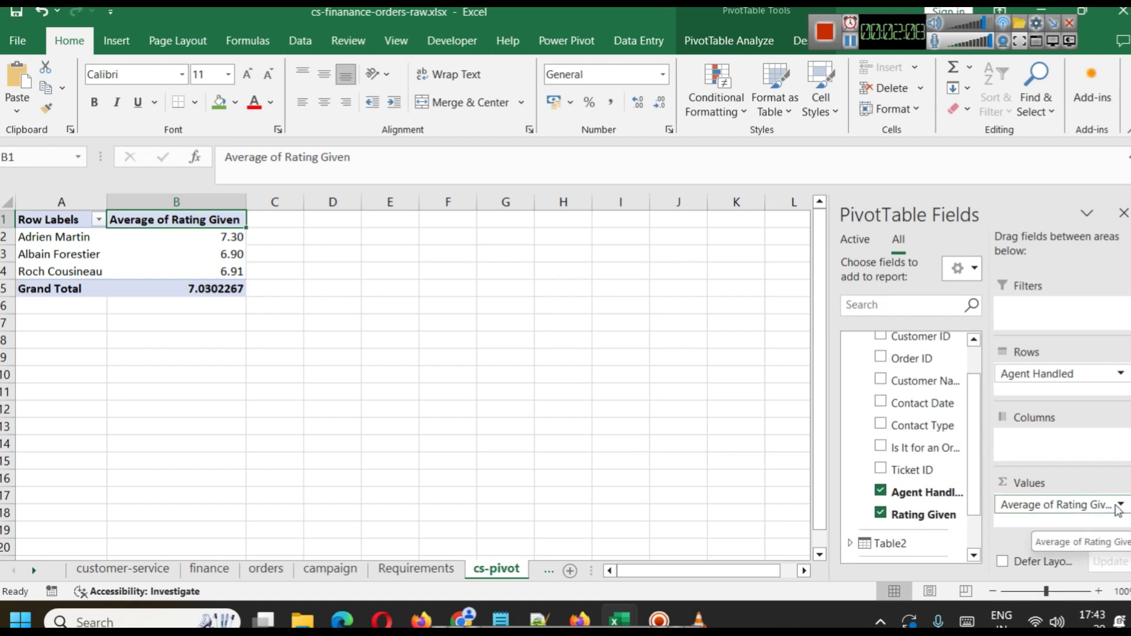
{"action": "left_click", "coordinate": [1122, 506]}
{"action": "left_click", "coordinate": [1058, 484]}
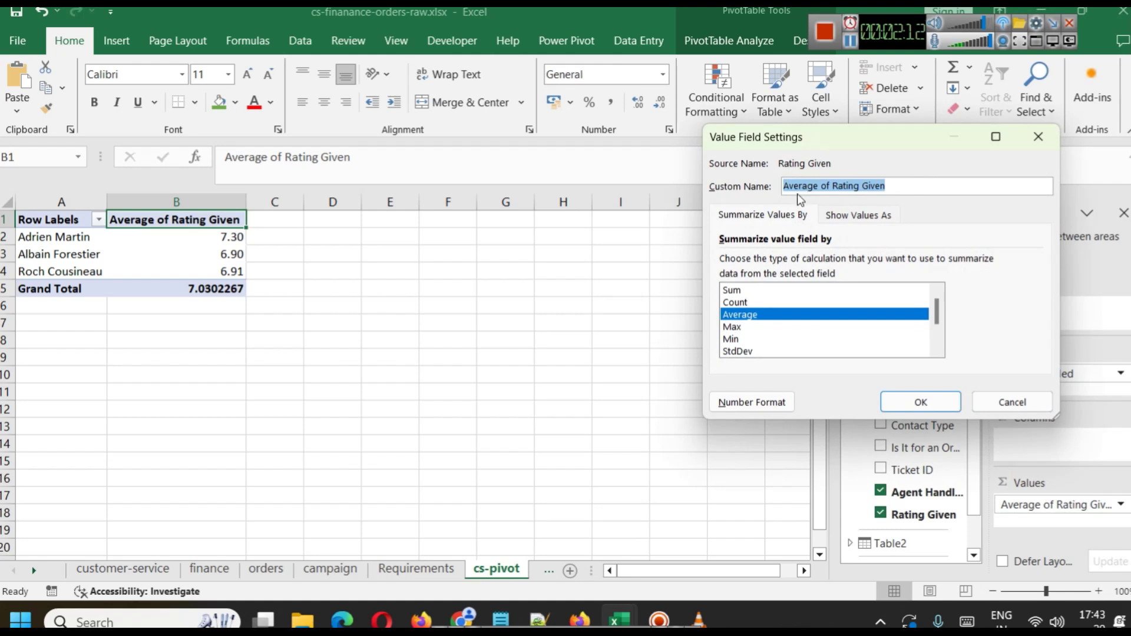
{"action": "type", "text": "Avg C-Sat"}
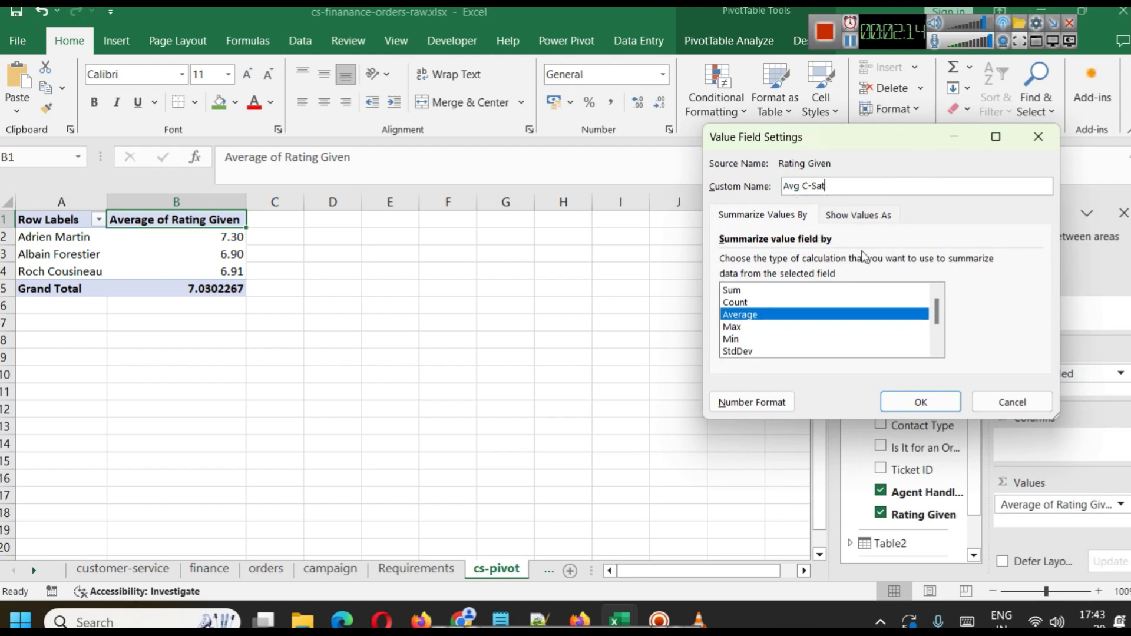
{"action": "left_click", "coordinate": [931, 401]}
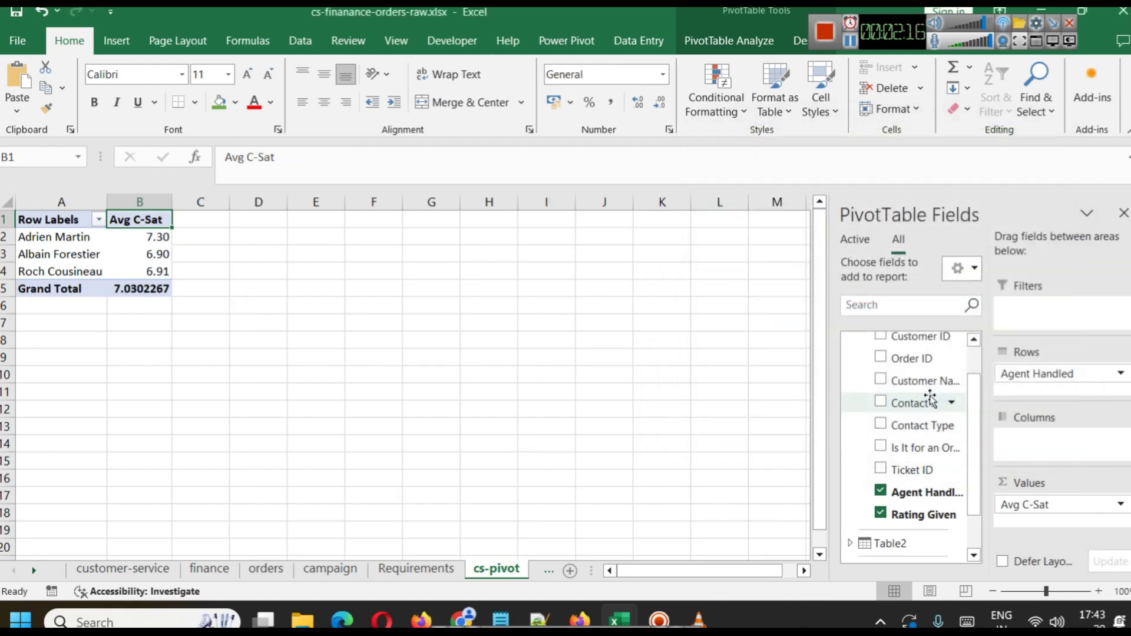
Rename the Agent Handled row field as "Agent Name" in its field settings.
{"action": "left_click", "coordinate": [63, 220]}
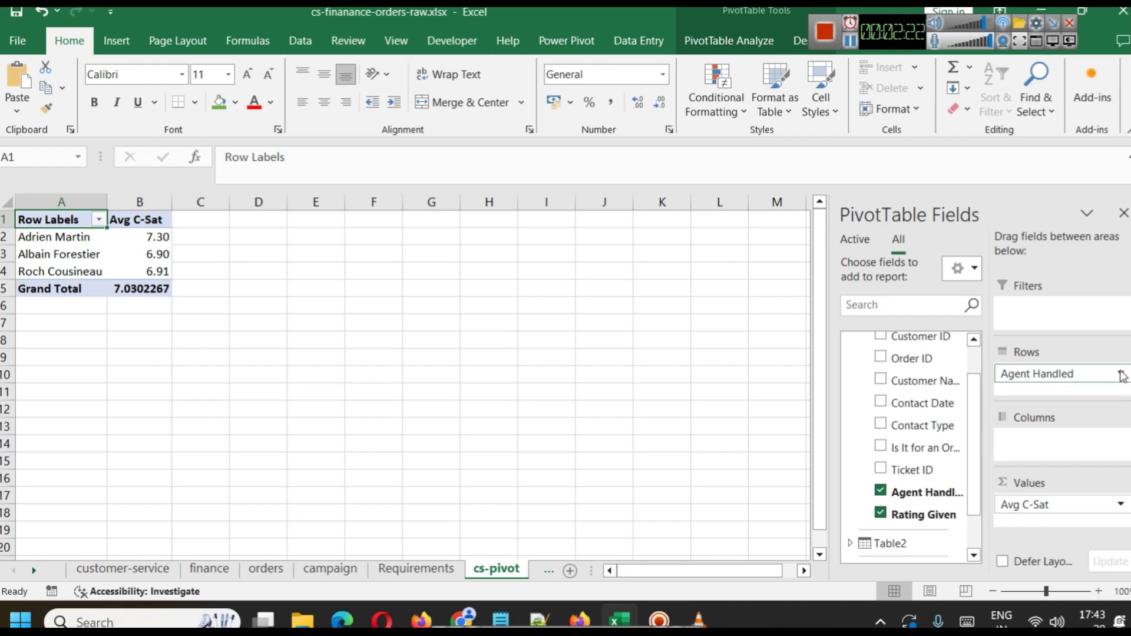
{"action": "left_click", "coordinate": [1121, 375]}
{"action": "left_click", "coordinate": [1061, 587]}
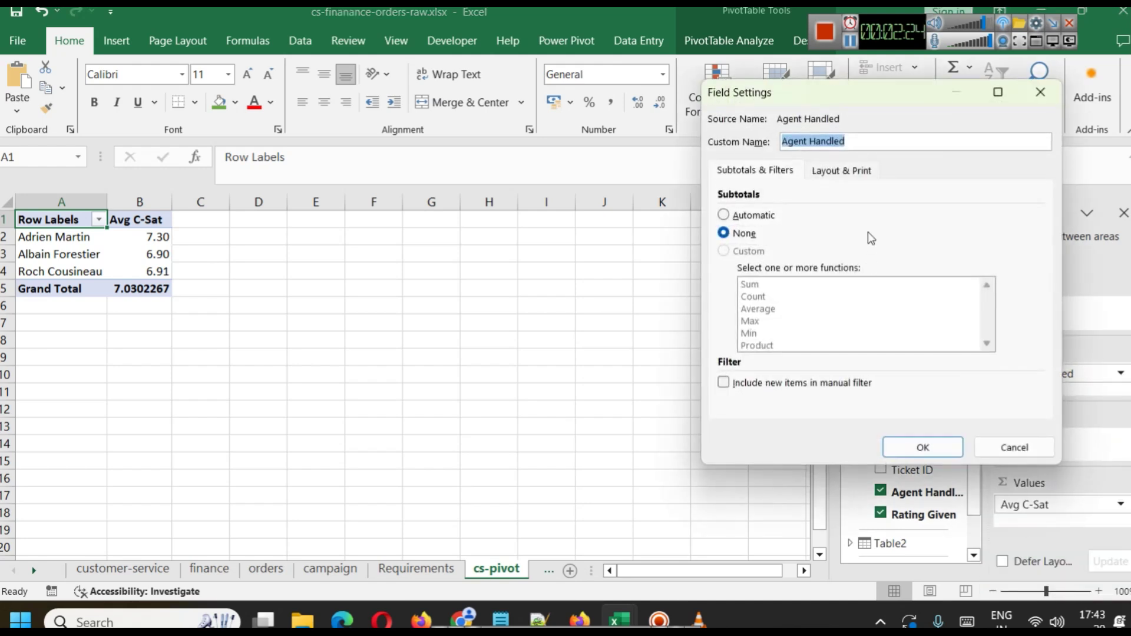
{"action": "key", "text": "End"}
{"action": "key", "text": "shift+Left"}
{"action": "key", "text": "shift+Left"}
{"action": "key", "text": "shift+Left"}
{"action": "type", "text": "Name"}
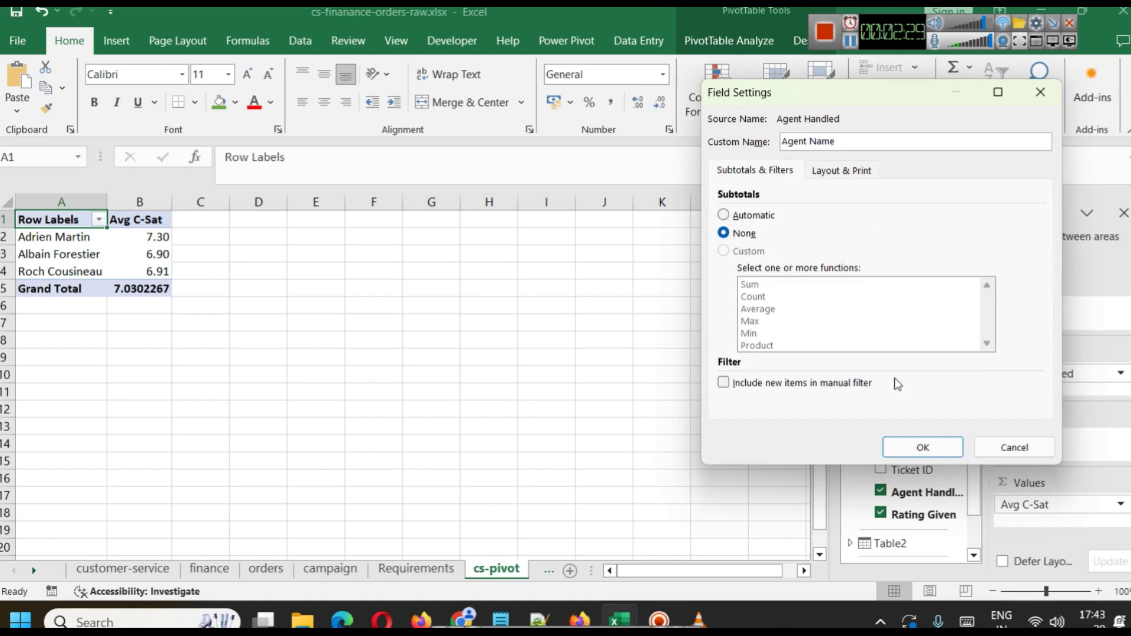
{"action": "left_click", "coordinate": [920, 446]}
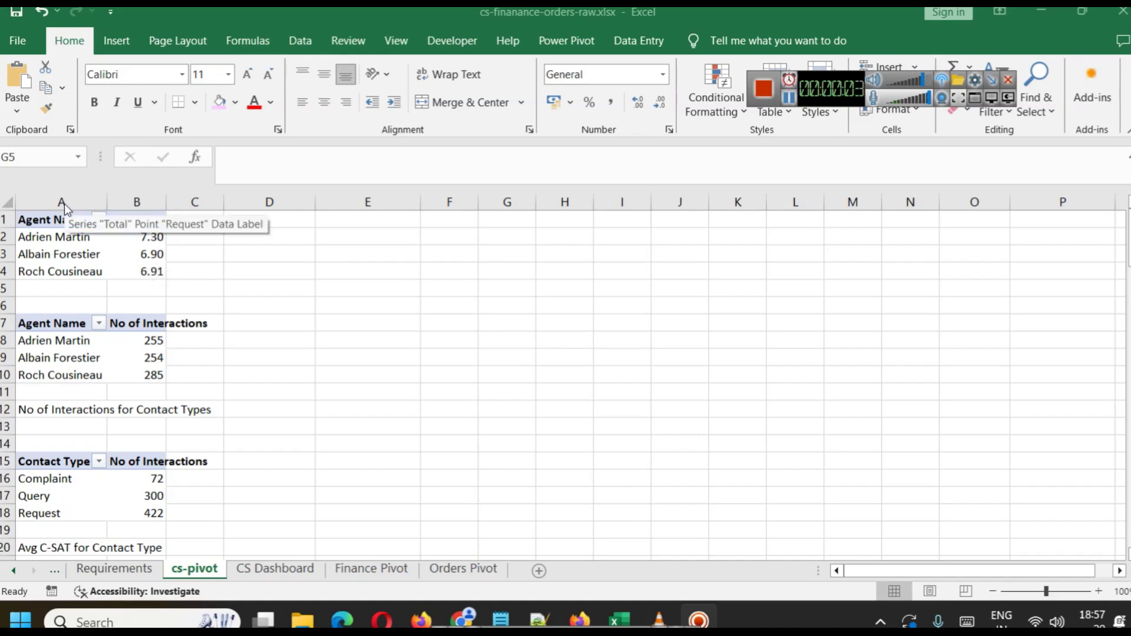
Copy the Avg C-Sat pivot table in A1:B4 to cell E1 and widen column F.
{"action": "left_click_drag", "start_coordinate": [46, 219], "coordinate": [135, 269]}
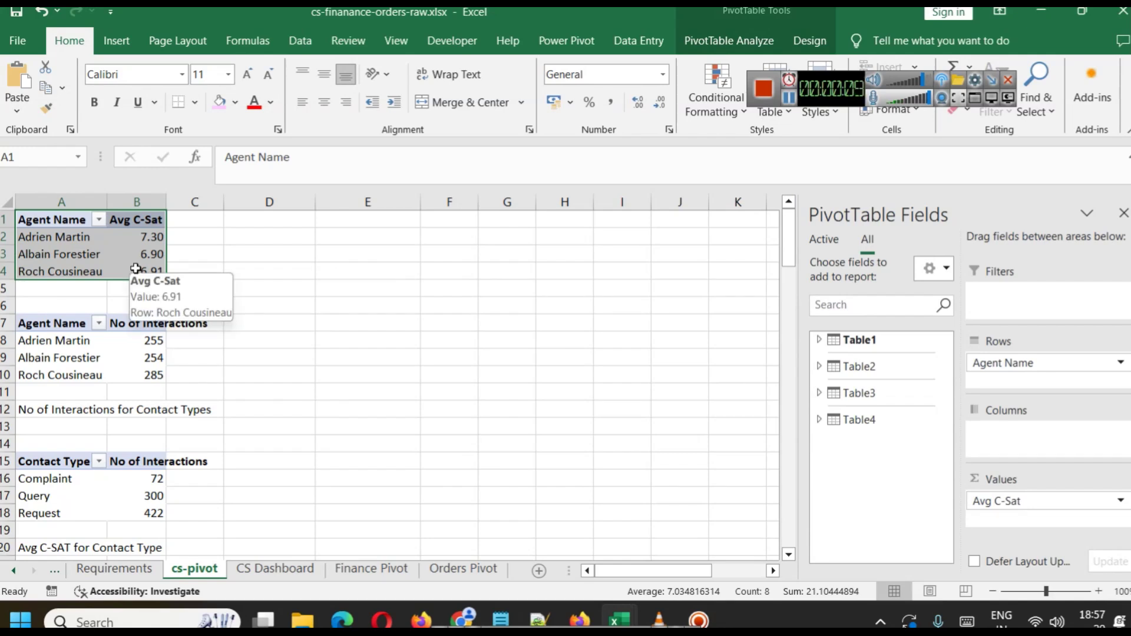
{"action": "key", "text": "ctrl+c"}
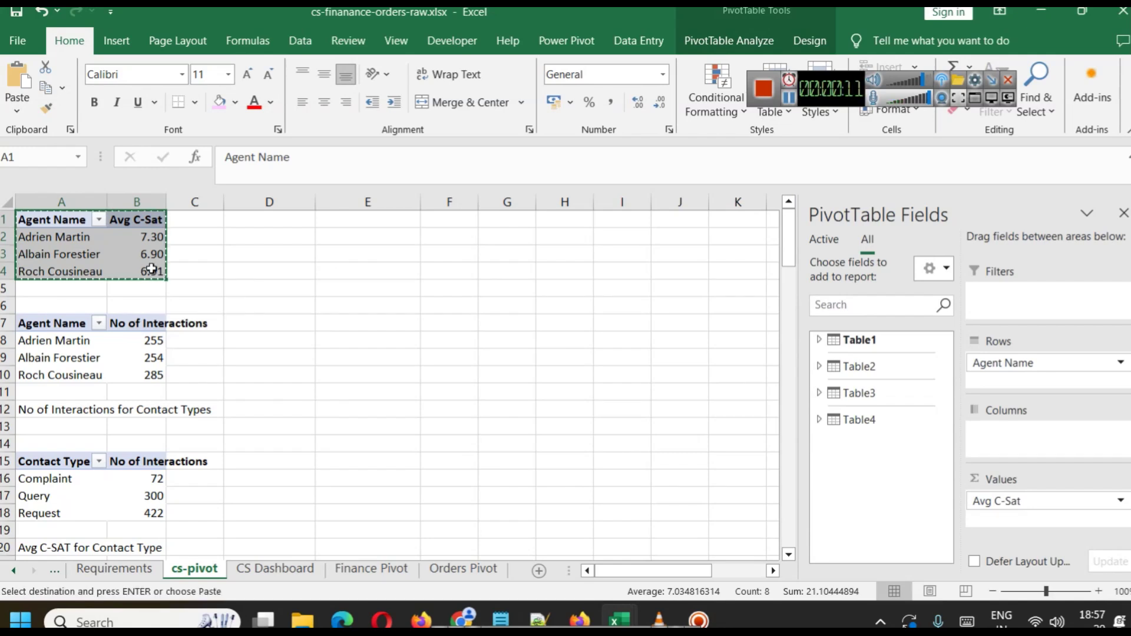
{"action": "left_click", "coordinate": [322, 219]}
{"action": "key", "text": "ctrl+v"}
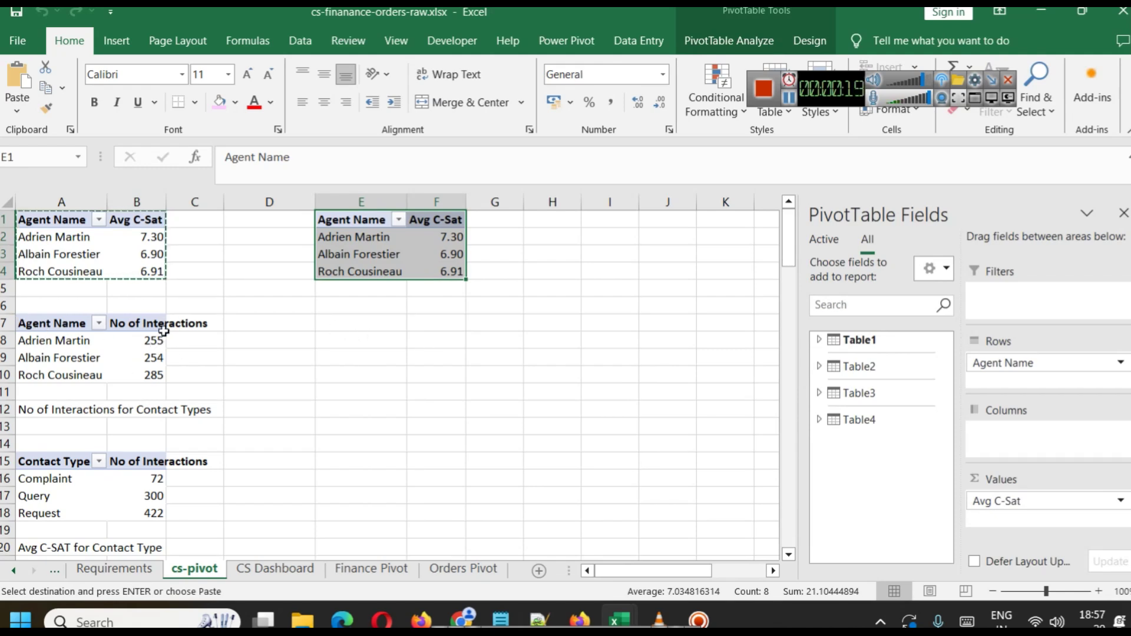
{"action": "left_click_drag", "start_coordinate": [466, 202], "coordinate": [503, 202]}
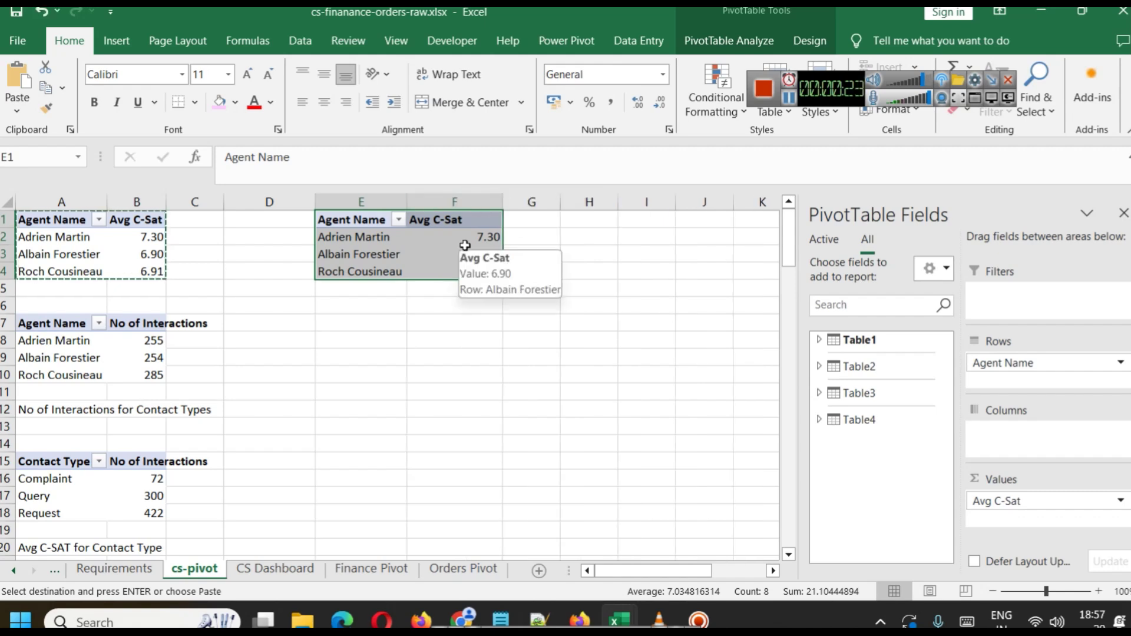
Summarize the Rating Given value field of the copied pivot table at E1 by Count instead of Average.
{"action": "left_click", "coordinate": [822, 341]}
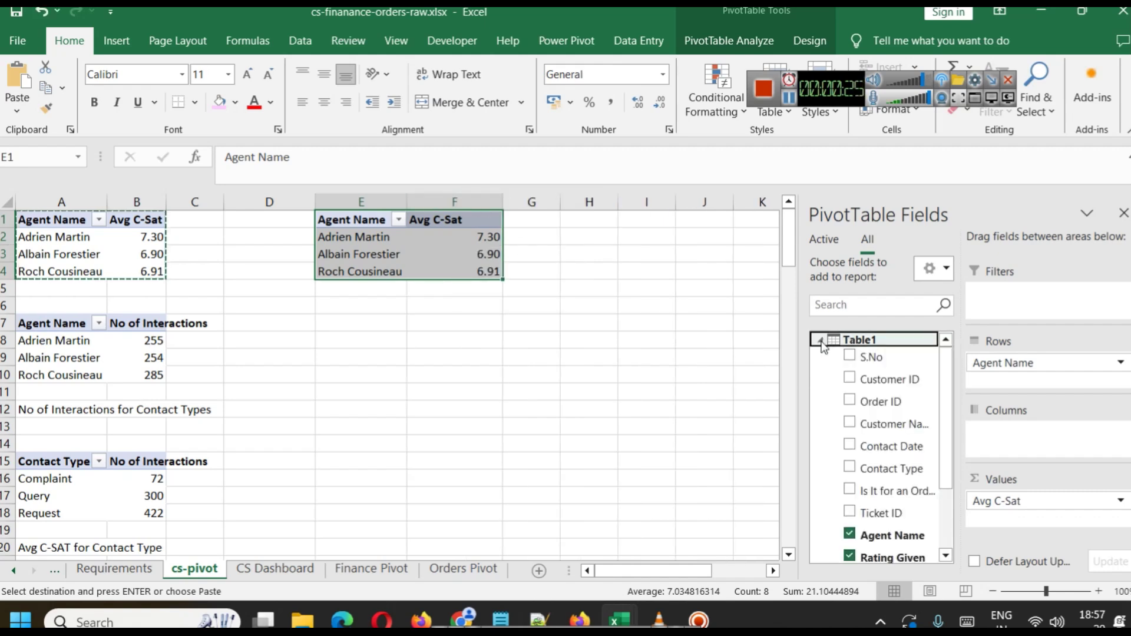
{"action": "scroll", "coordinate": [949, 428], "scroll_direction": "down", "scroll_amount": 3}
{"action": "scroll", "coordinate": [946, 433], "scroll_direction": "down", "scroll_amount": 2}
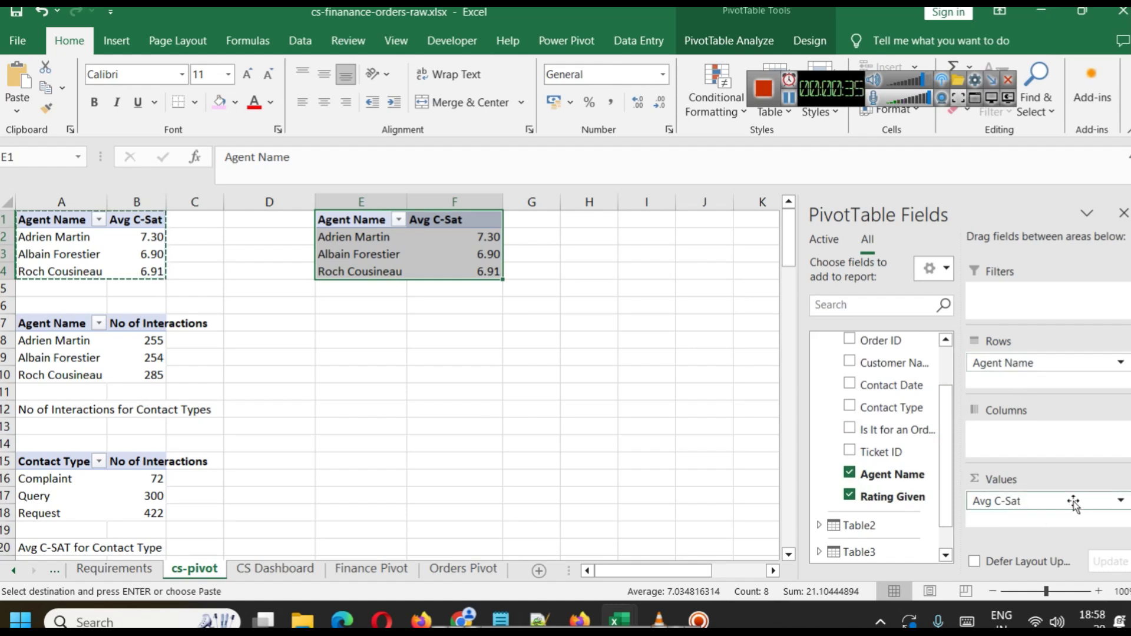
{"action": "left_click", "coordinate": [1121, 501]}
{"action": "left_click", "coordinate": [1048, 479]}
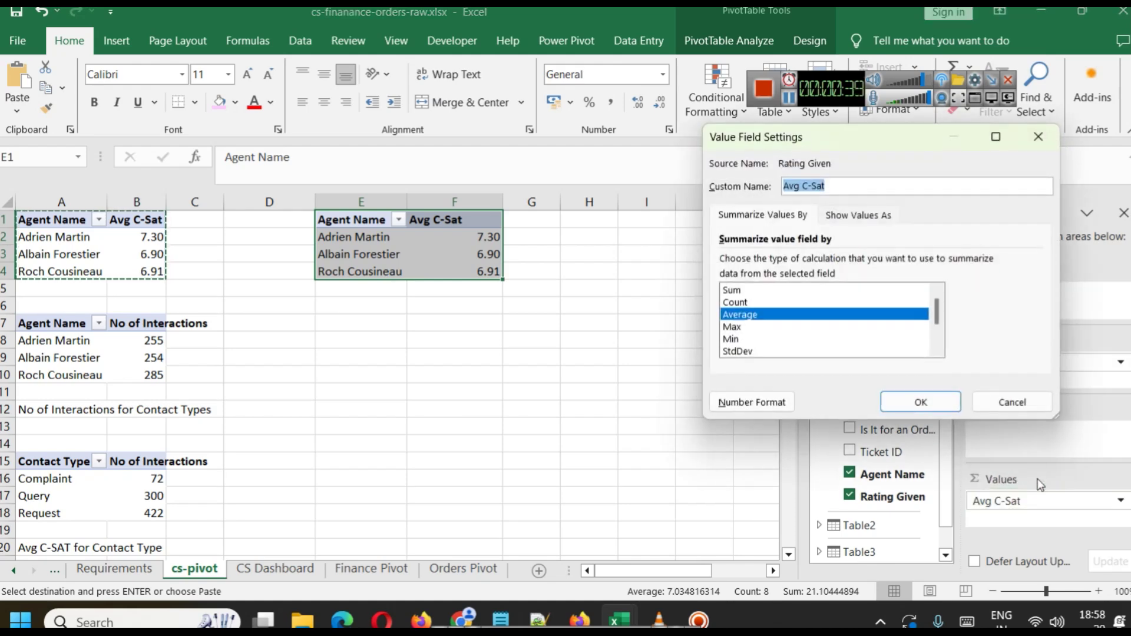
{"action": "left_click", "coordinate": [739, 302]}
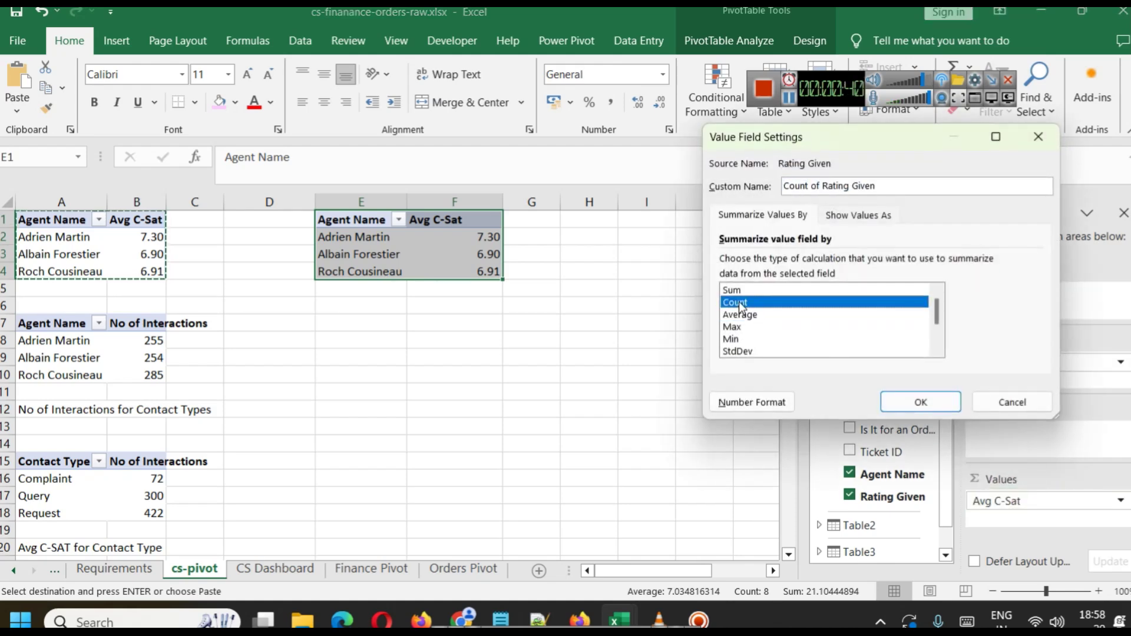
{"action": "left_click", "coordinate": [921, 402]}
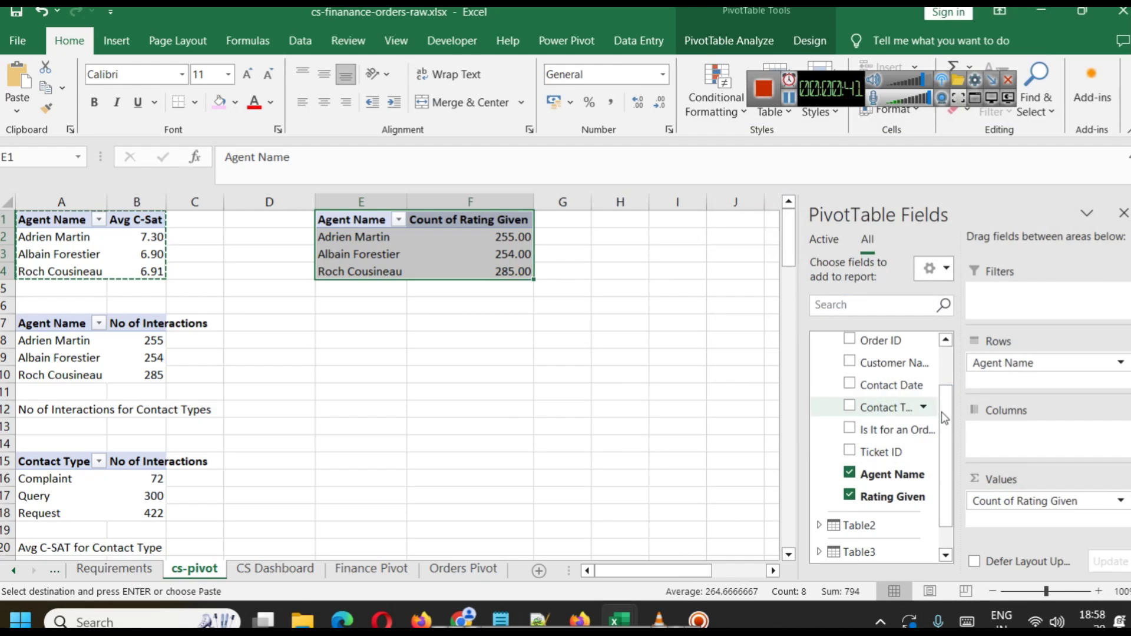
Rename the rating count value field of the pivot table at E1 as "No of Interactions".
{"action": "left_click", "coordinate": [1036, 503]}
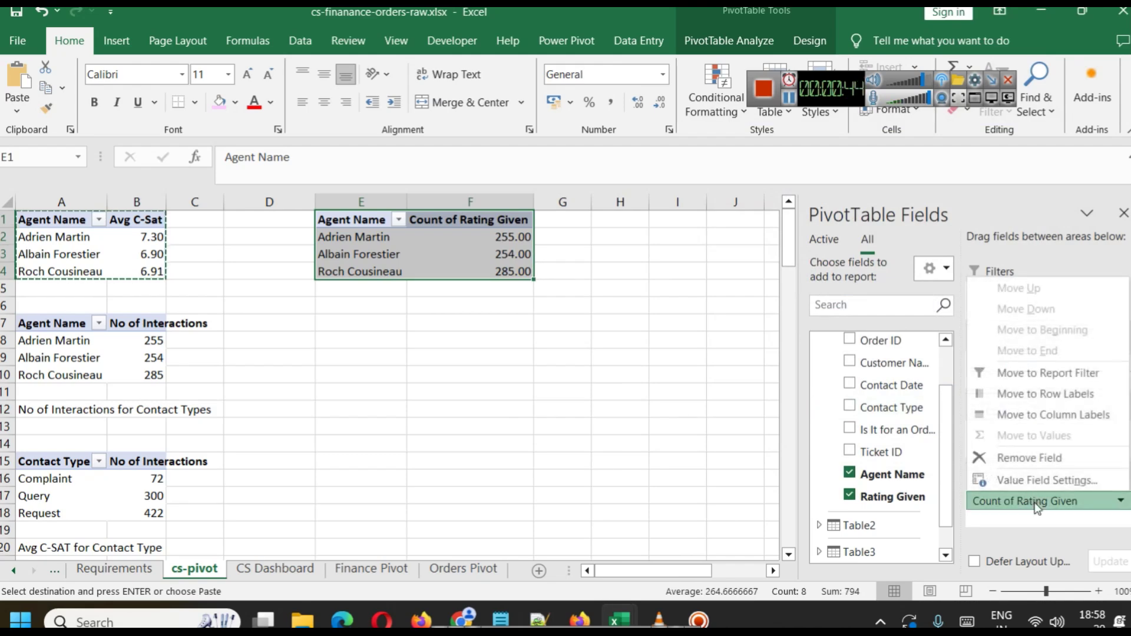
{"action": "left_click", "coordinate": [1020, 473]}
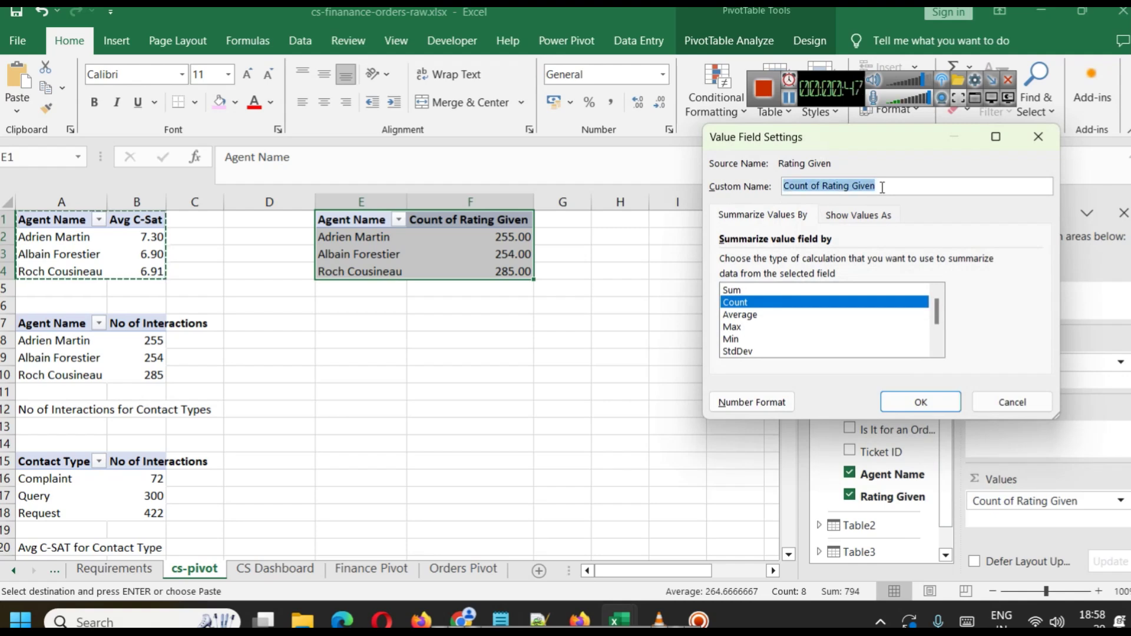
{"action": "type", "text": "np"}
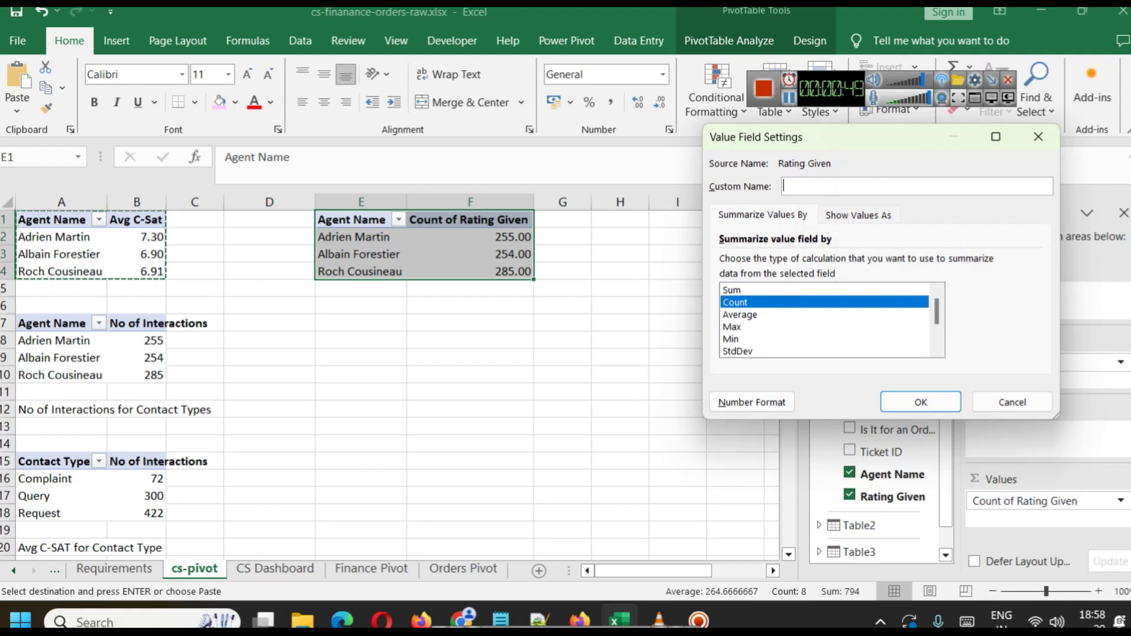
{"action": "type", "text": "No of Interactions"}
{"action": "key", "text": "Return"}
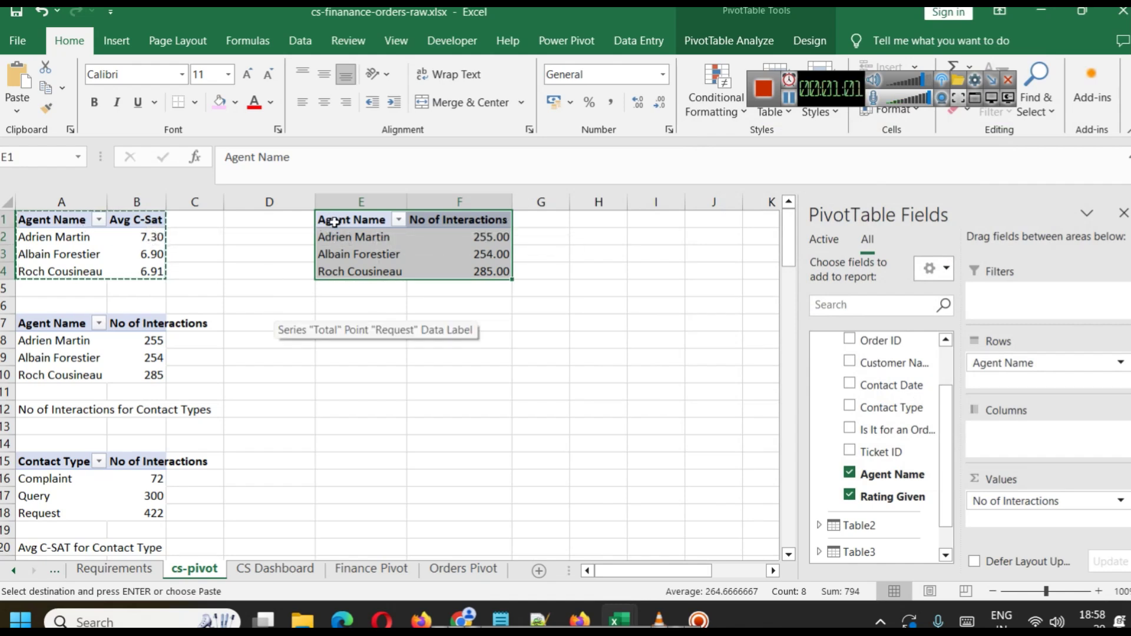
Move the No of Interactions pivot table from E1:F4 to cell A7, replacing the existing agent pivot table there.
{"action": "left_click_drag", "start_coordinate": [329, 219], "coordinate": [429, 268]}
{"action": "key", "text": "ctrl+c"}
{"action": "left_click", "coordinate": [53, 325]}
{"action": "key", "text": "ctrl+v"}
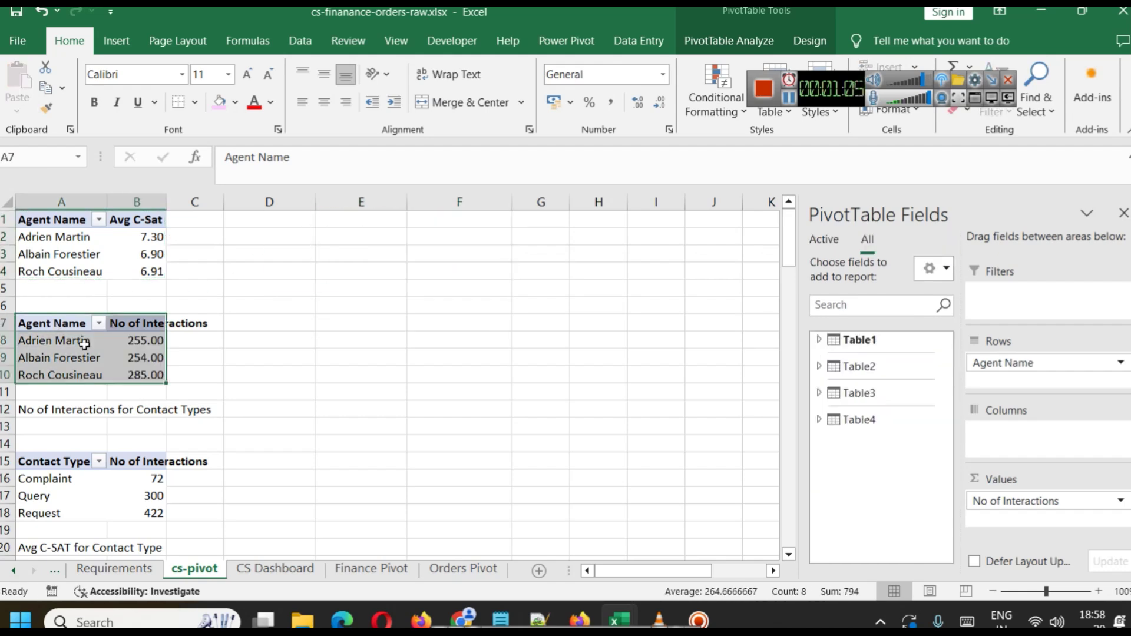
{"action": "left_click", "coordinate": [250, 379]}
{"action": "left_click", "coordinate": [26, 323]}
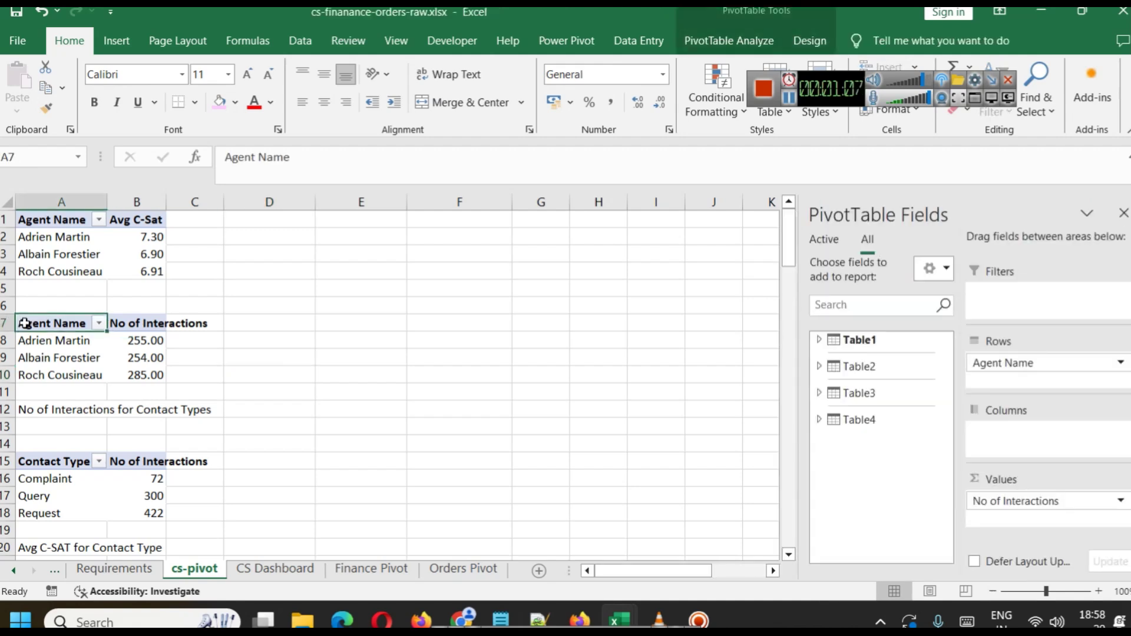
{"action": "left_click", "coordinate": [40, 220]}
{"action": "left_click", "coordinate": [44, 321]}
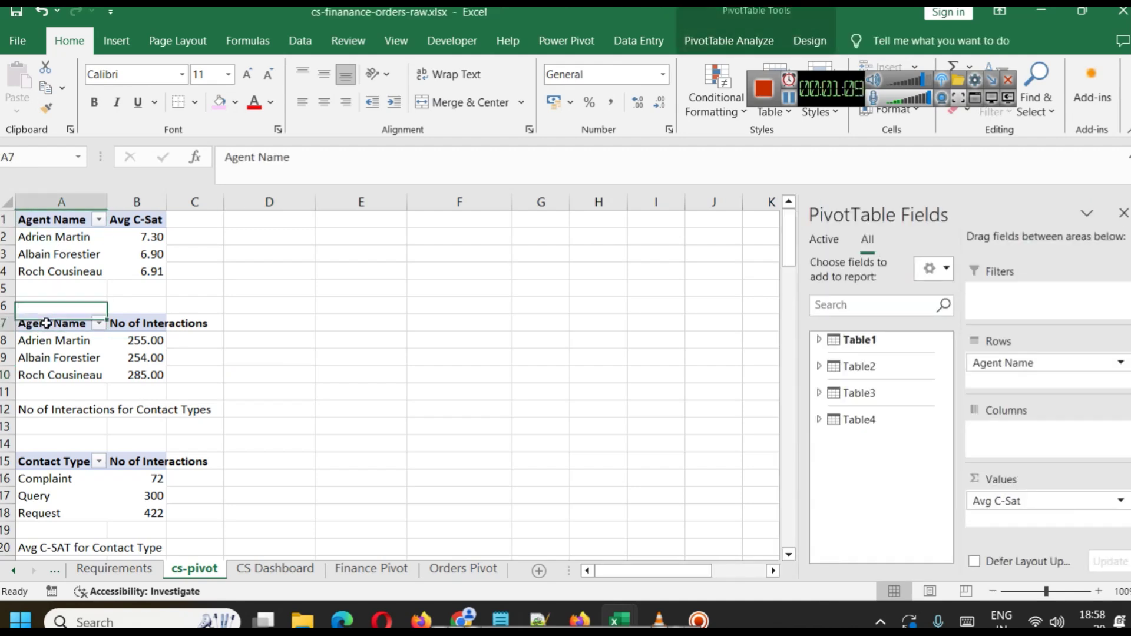
Insert an Agent Handled slicer for the Avg C-Sat pivot table at A1 and place it over columns E to G.
{"action": "left_click", "coordinate": [48, 226]}
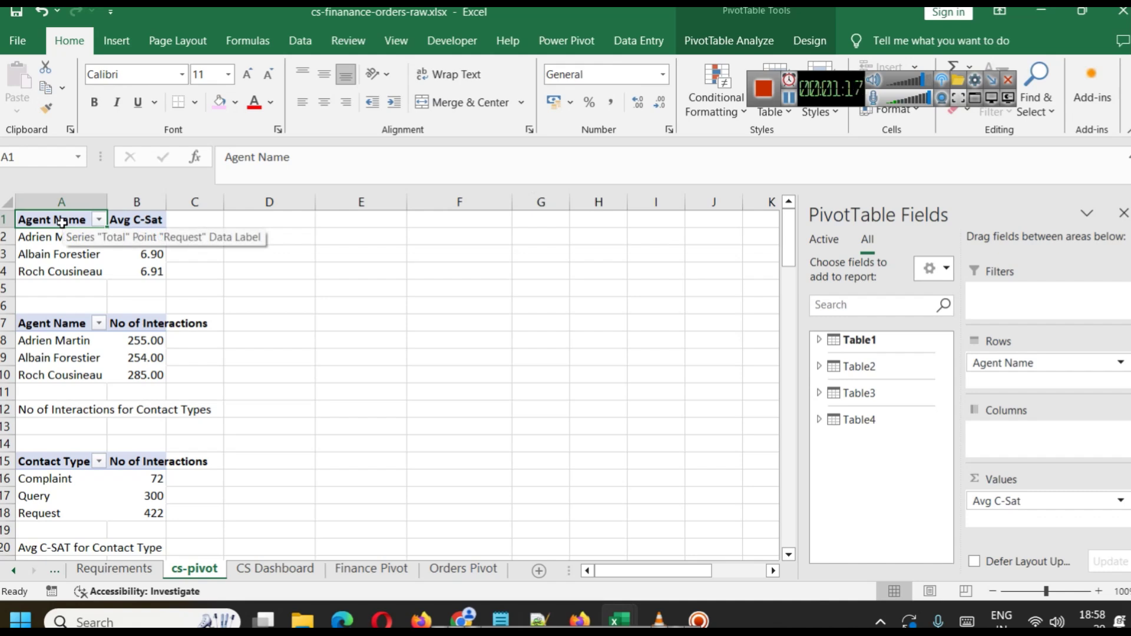
{"action": "left_click", "coordinate": [730, 41]}
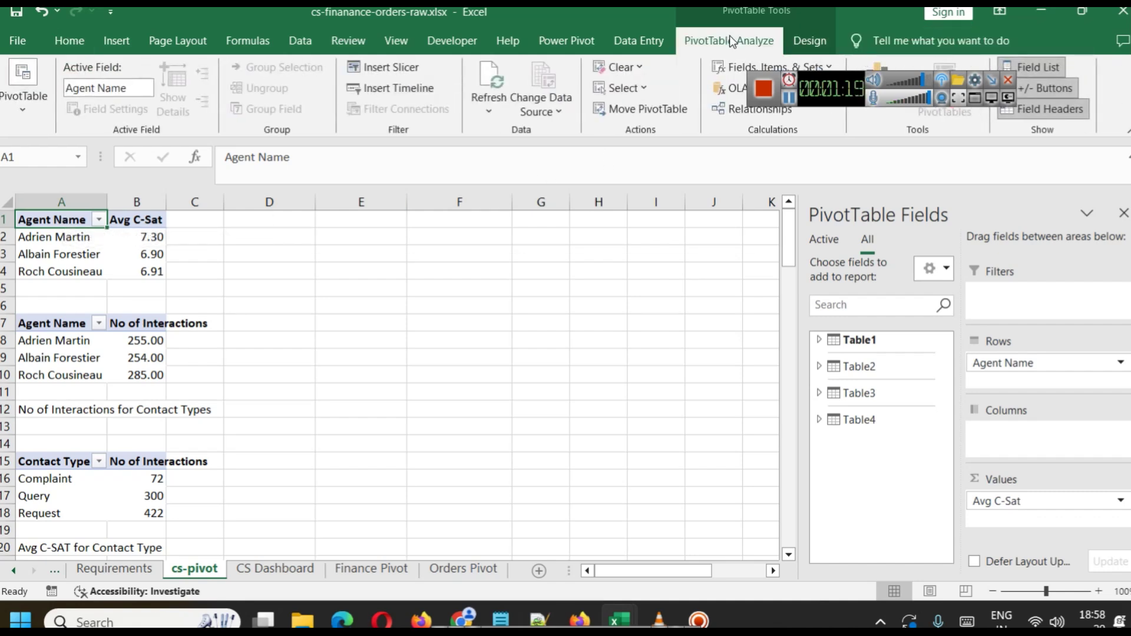
{"action": "left_click", "coordinate": [394, 69]}
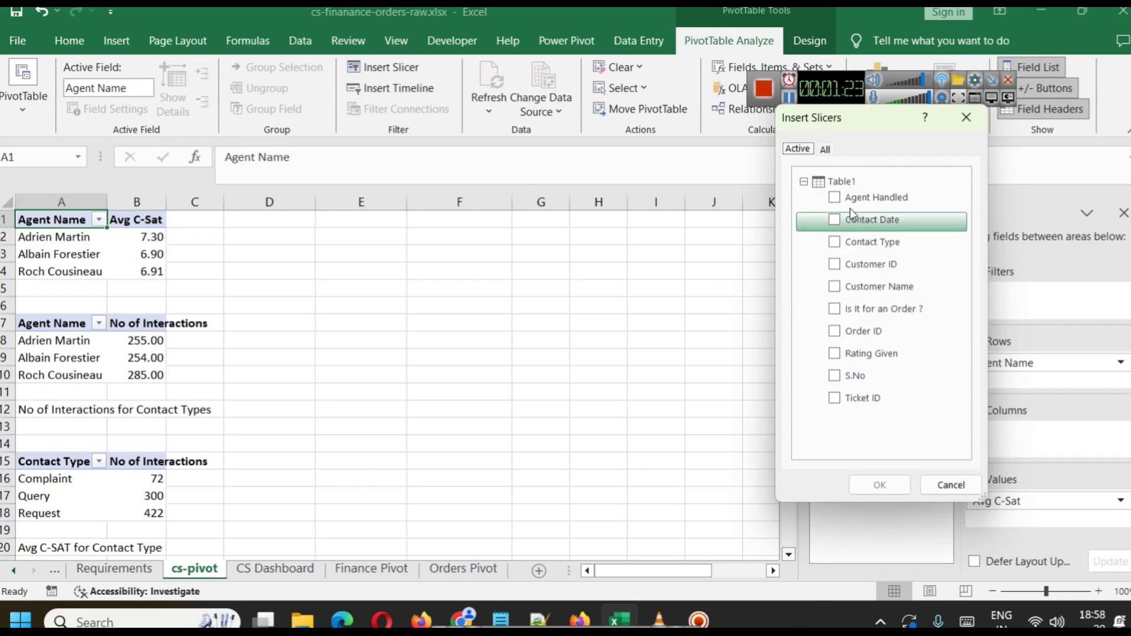
{"action": "left_click", "coordinate": [826, 198]}
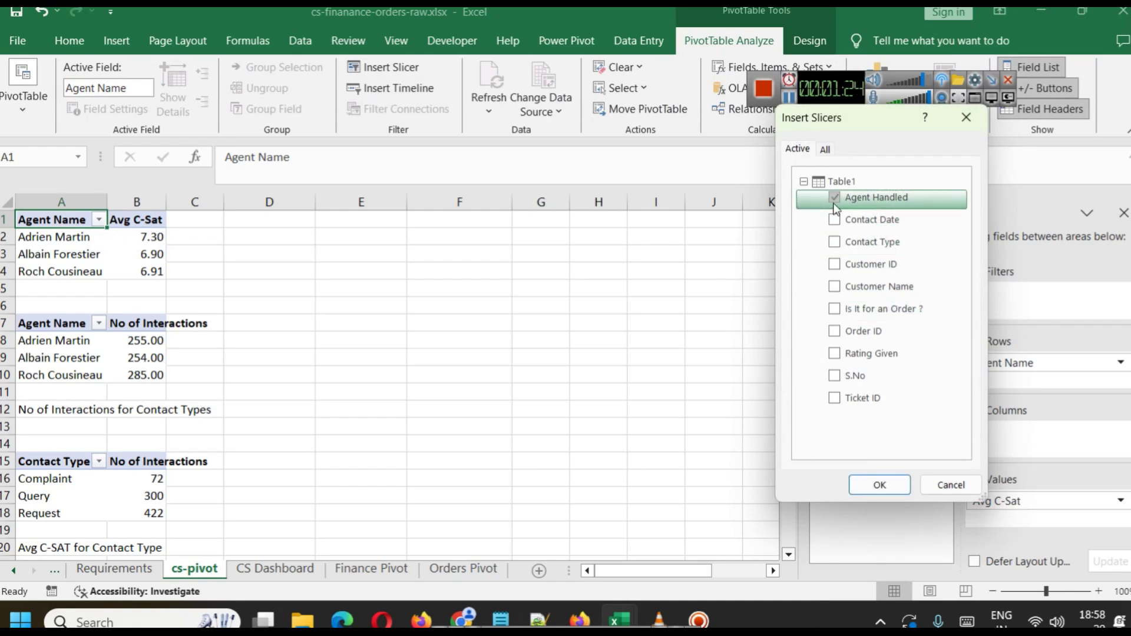
{"action": "left_click", "coordinate": [880, 485]}
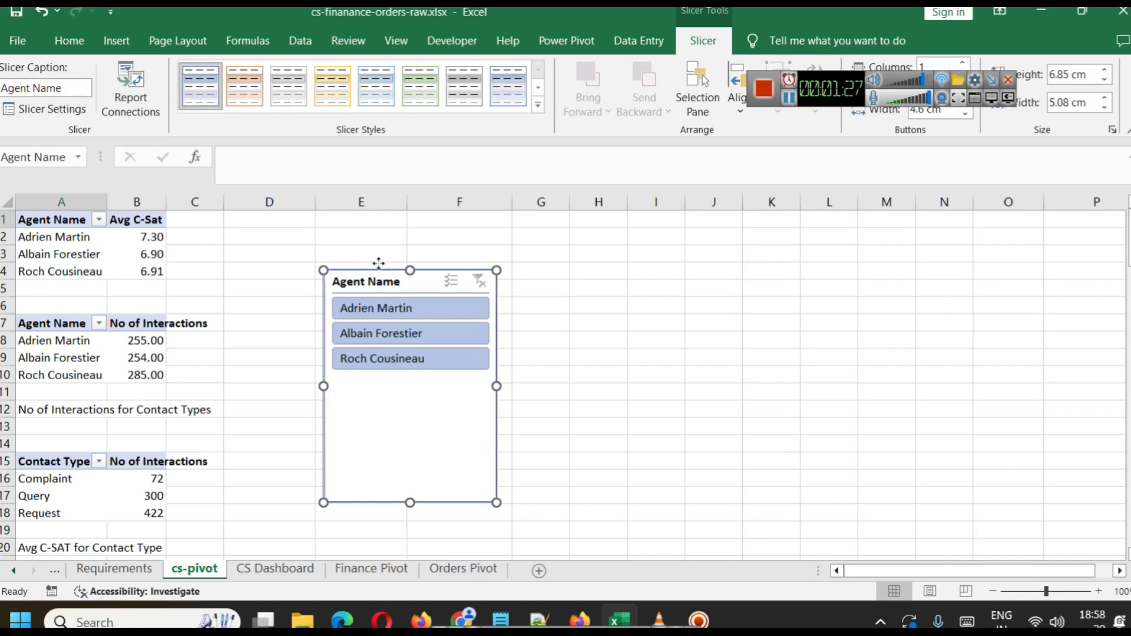
{"action": "left_click_drag", "start_coordinate": [375, 299], "coordinate": [431, 267]}
Test the Agent Name slicer by filtering the Avg C-Sat pivot table to each agent, and clear the filter.
{"action": "left_click", "coordinate": [433, 273]}
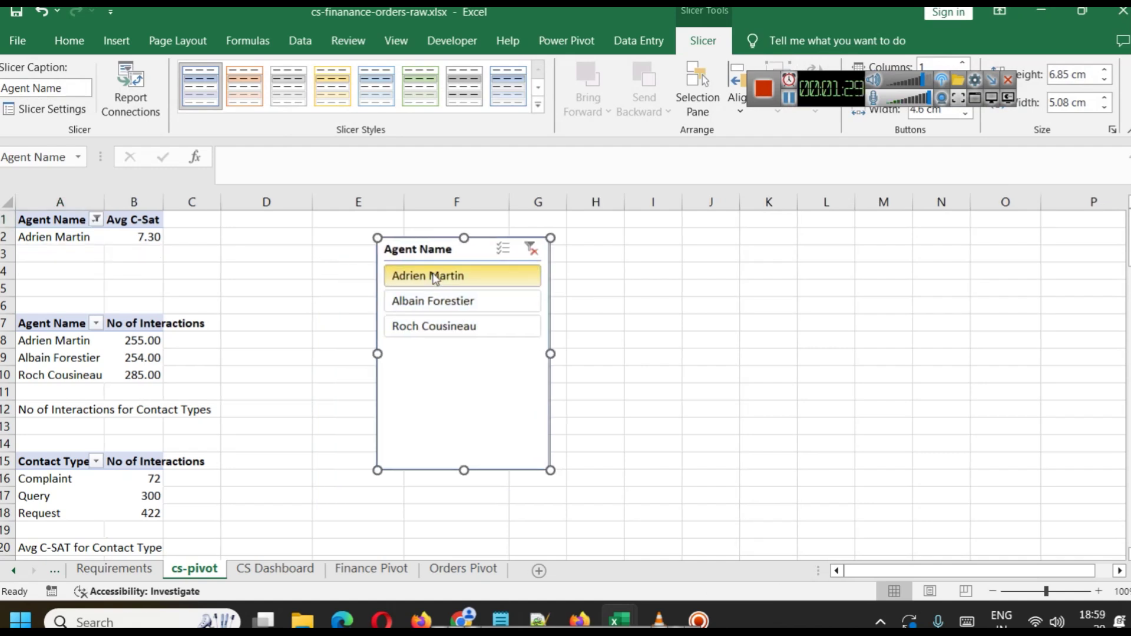
{"action": "left_click", "coordinate": [448, 301]}
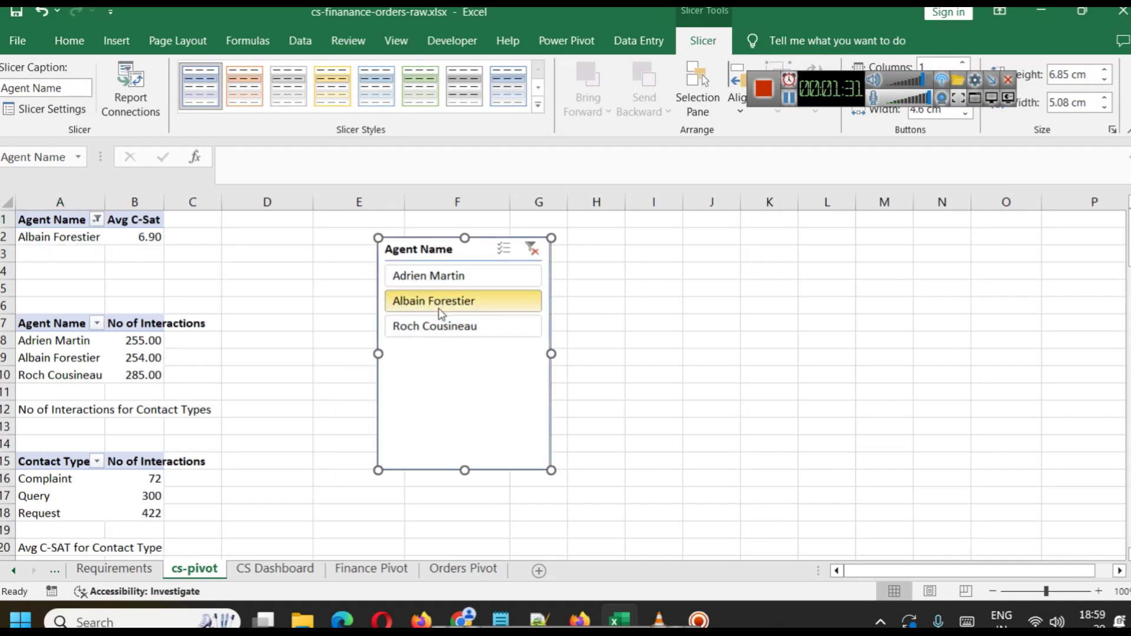
{"action": "left_click", "coordinate": [423, 282]}
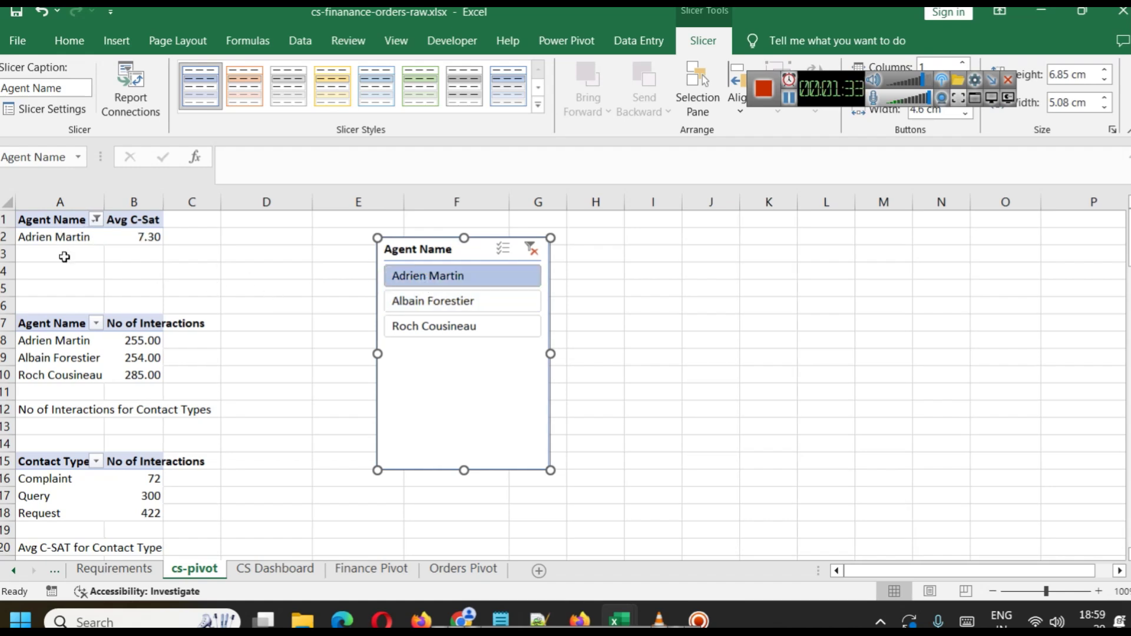
{"action": "left_click", "coordinate": [436, 305]}
{"action": "left_click", "coordinate": [442, 321]}
{"action": "left_click", "coordinate": [434, 275]}
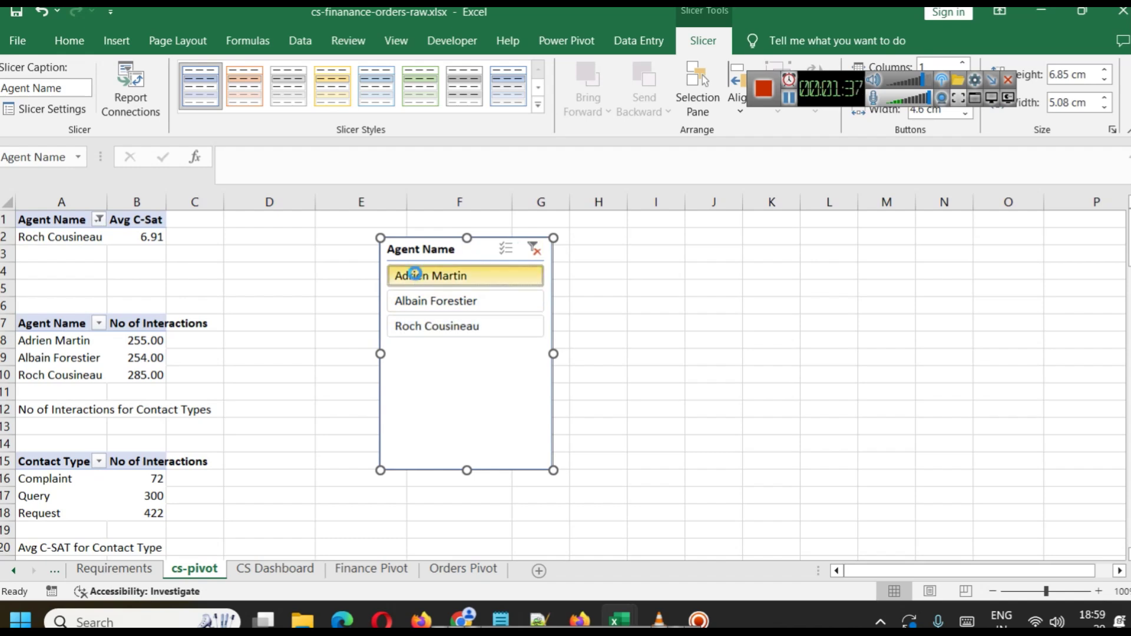
{"action": "left_click", "coordinate": [447, 301]}
{"action": "left_click", "coordinate": [449, 331]}
{"action": "left_click", "coordinate": [419, 272]}
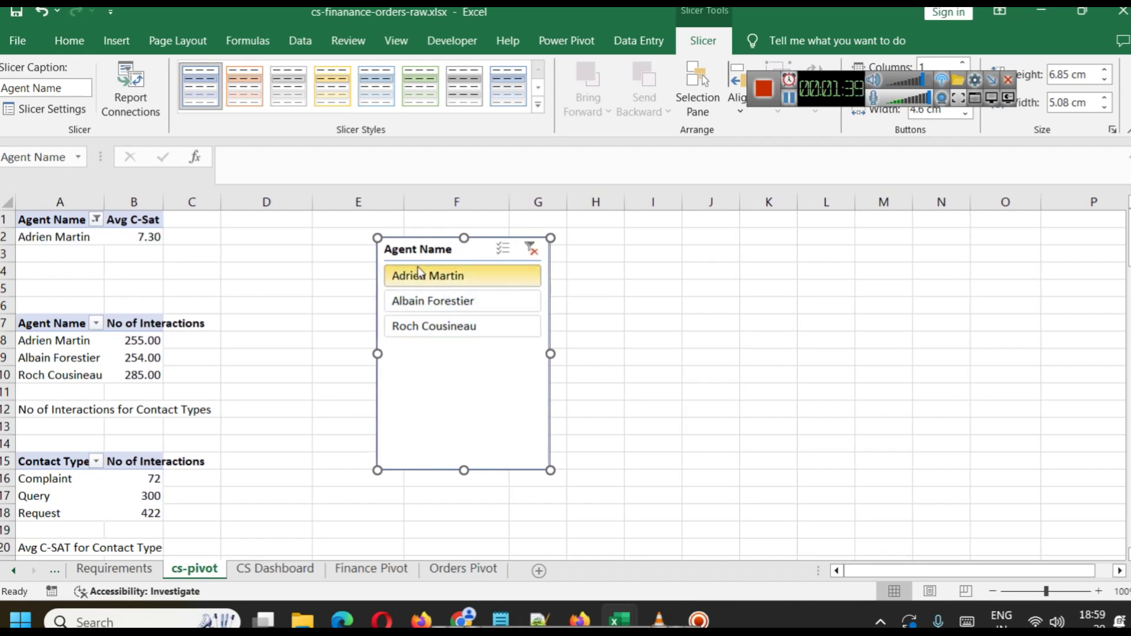
{"action": "left_click", "coordinate": [530, 249]}
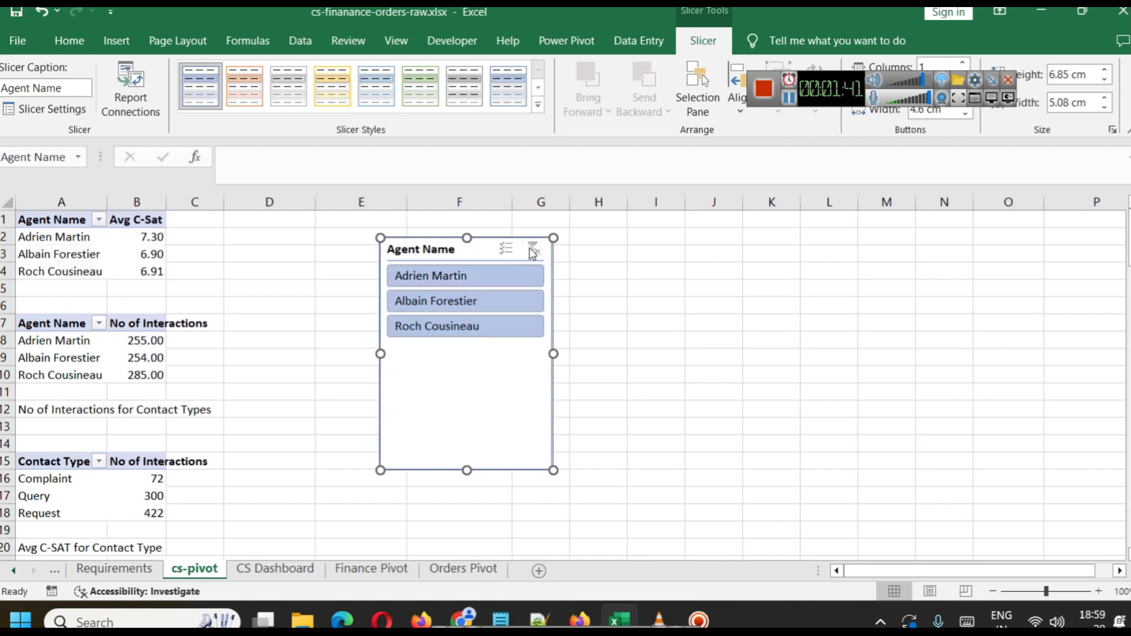
Connect the No of Interactions pivot table at A7 to the Agent Name slicer through its filter connections.
{"action": "left_click", "coordinate": [38, 325]}
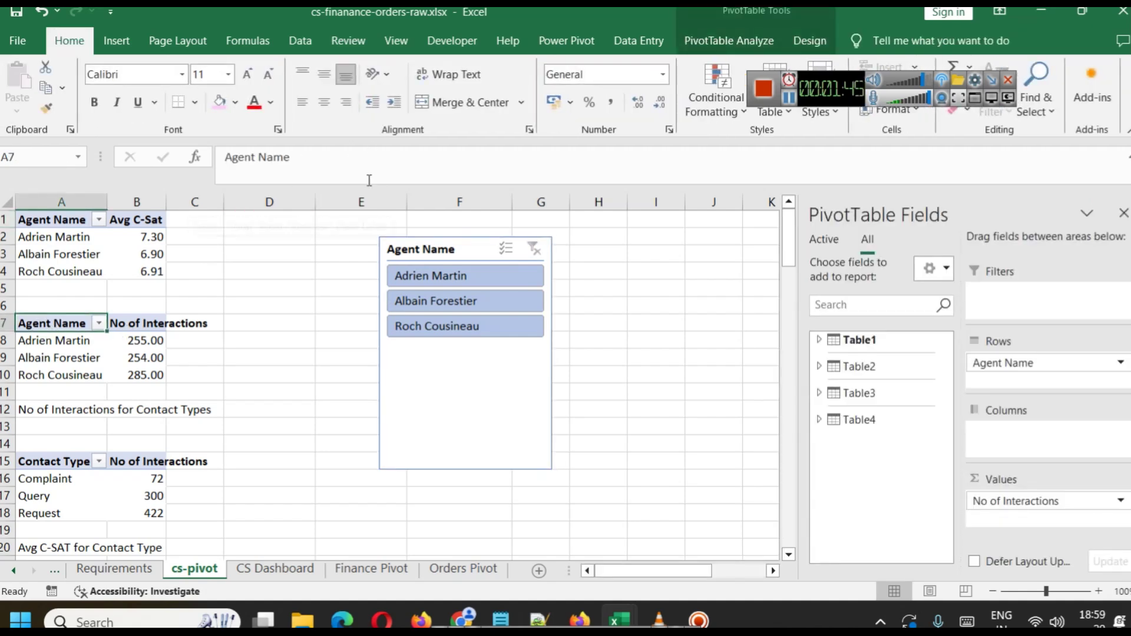
{"action": "left_click", "coordinate": [729, 37]}
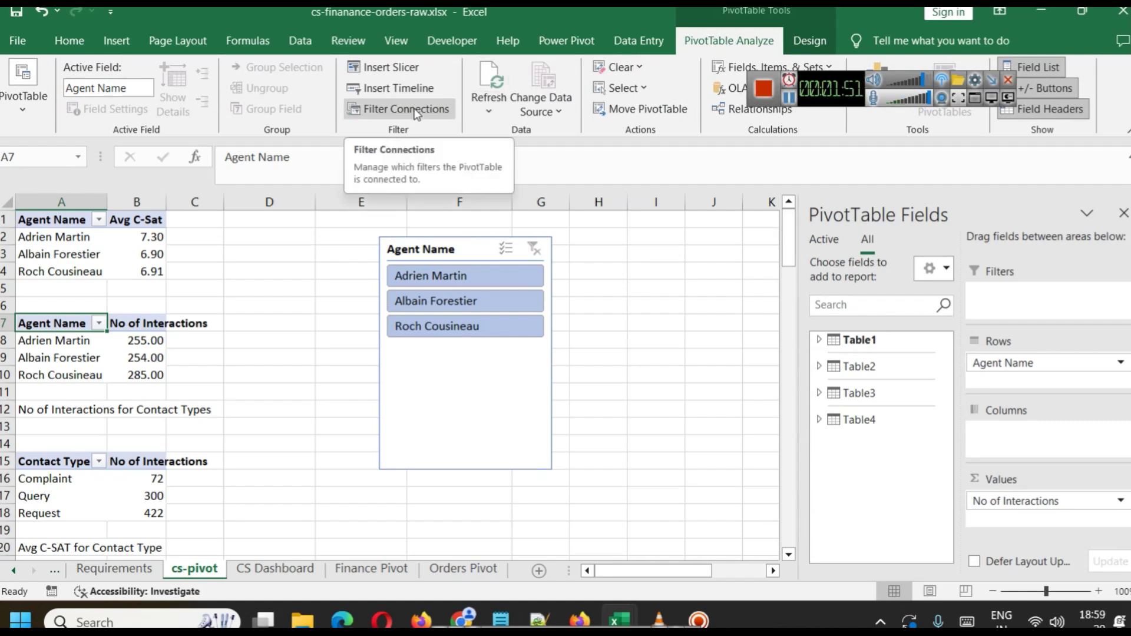
{"action": "left_click", "coordinate": [45, 458]}
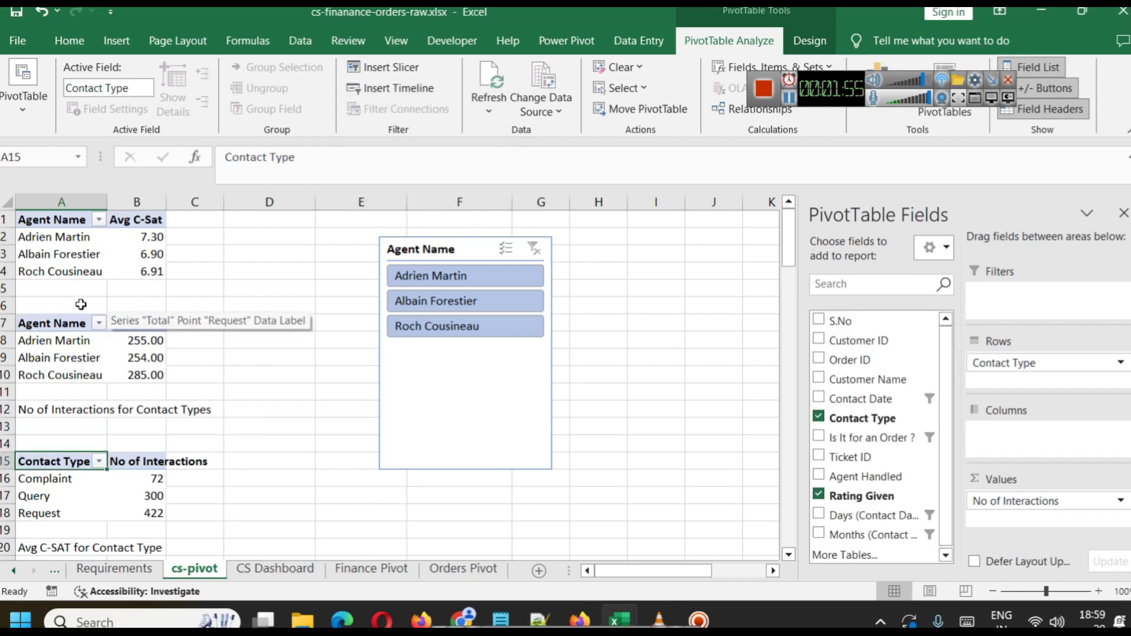
{"action": "left_click", "coordinate": [29, 323]}
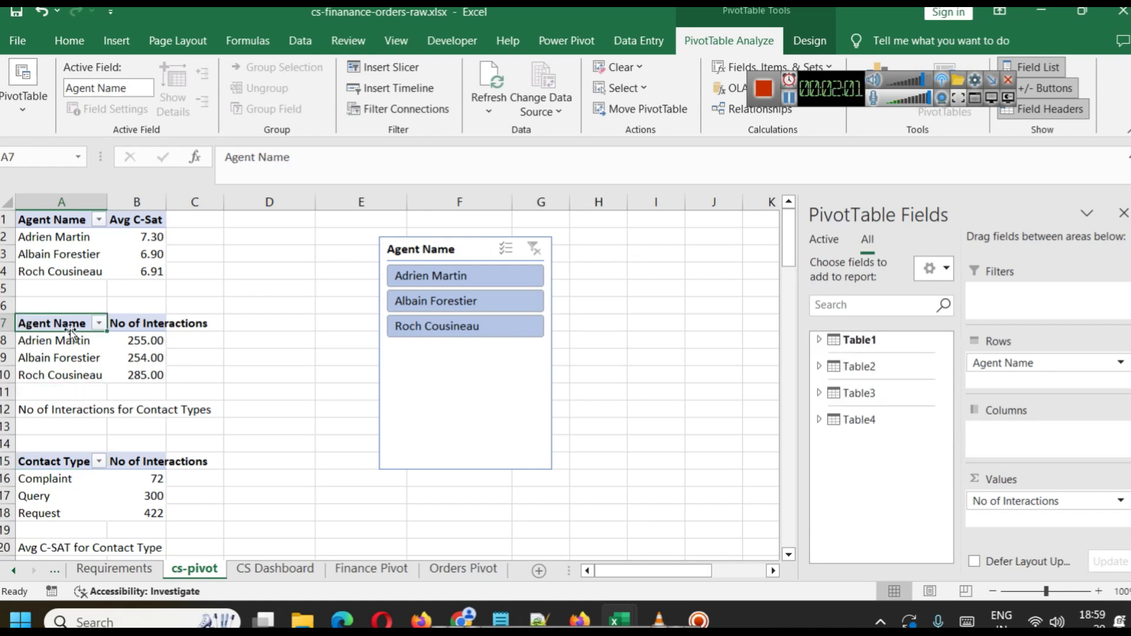
{"action": "left_click", "coordinate": [401, 111]}
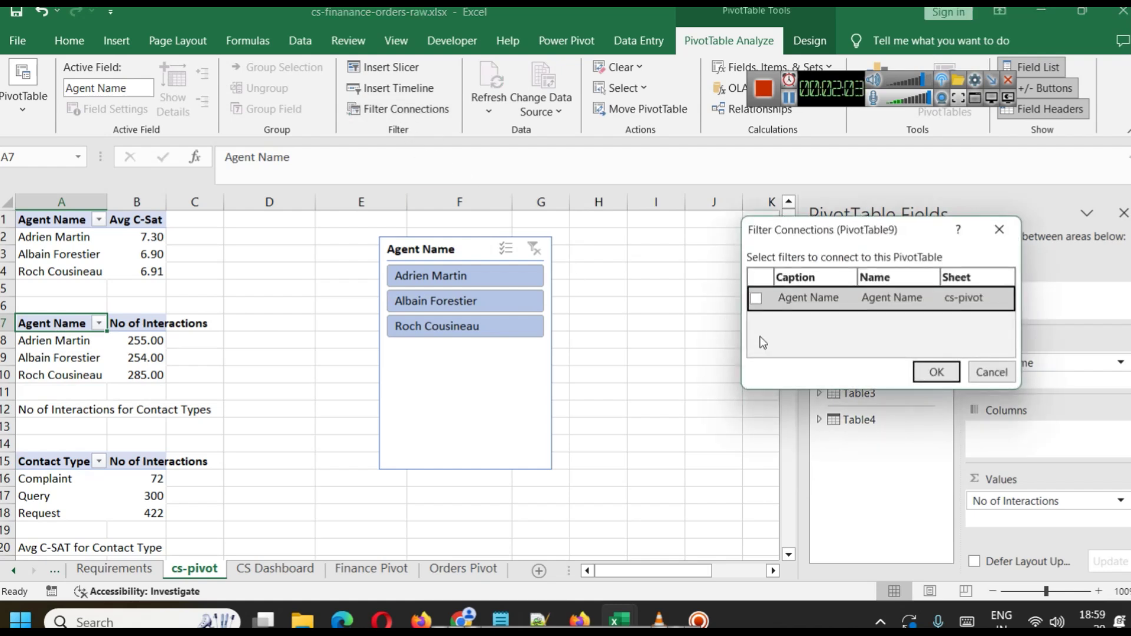
{"action": "left_click", "coordinate": [757, 298]}
{"action": "left_click", "coordinate": [937, 372]}
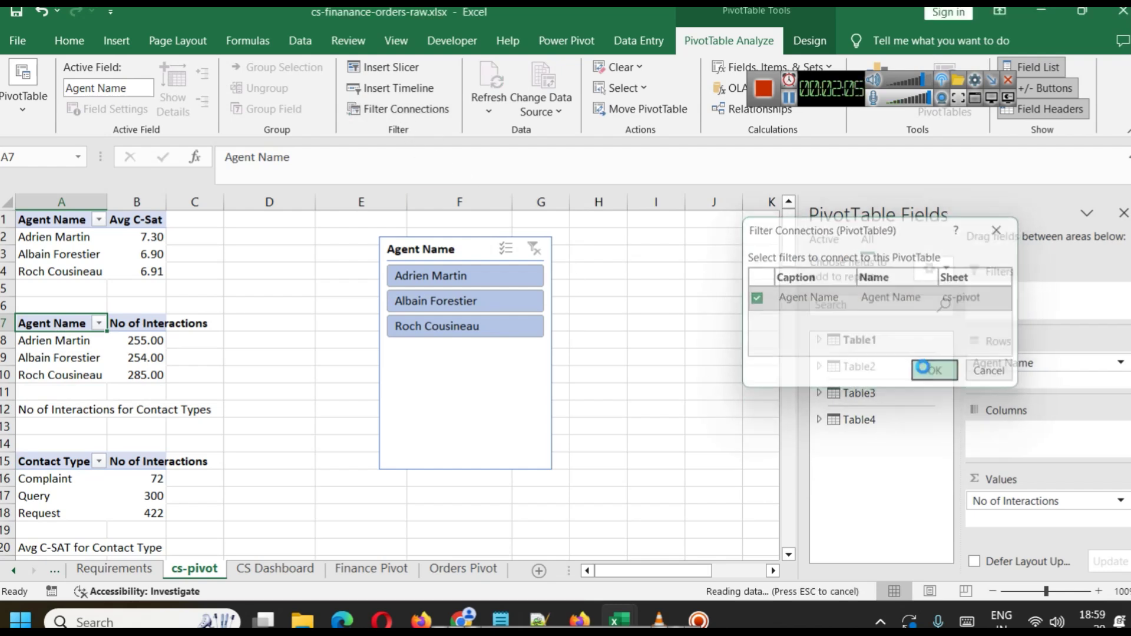
Filter both agent pivot tables by single agents with the Agent Name slicer, and reselect all three agents.
{"action": "left_click", "coordinate": [448, 301]}
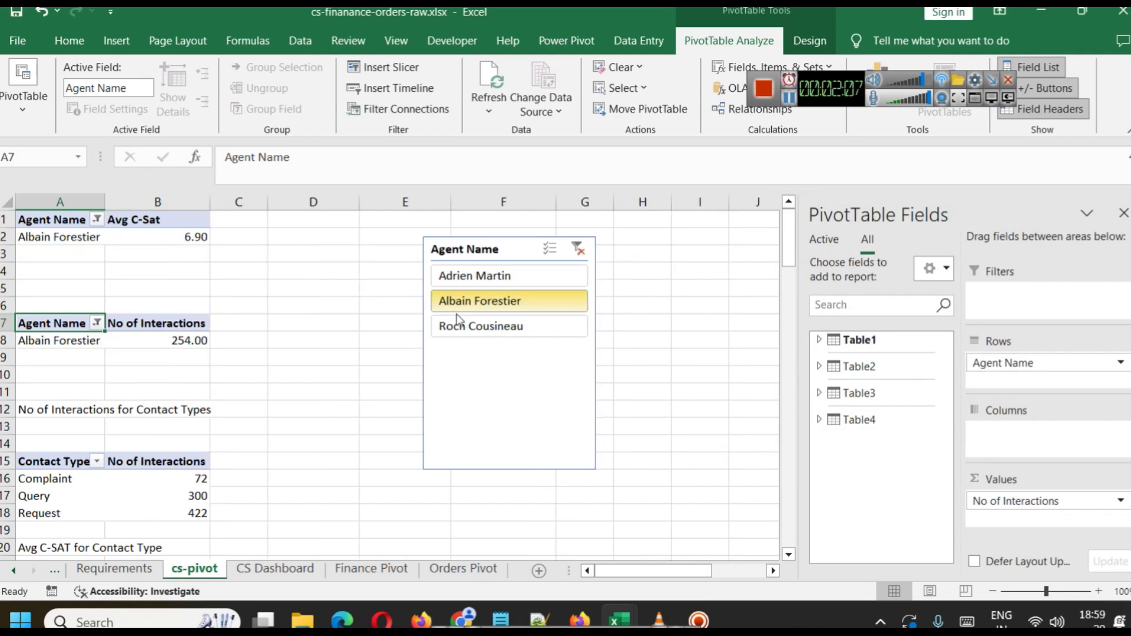
{"action": "left_click", "coordinate": [466, 327]}
{"action": "left_click", "coordinate": [479, 277]}
{"action": "left_click", "coordinate": [479, 302]}
{"action": "left_click", "coordinate": [472, 328]}
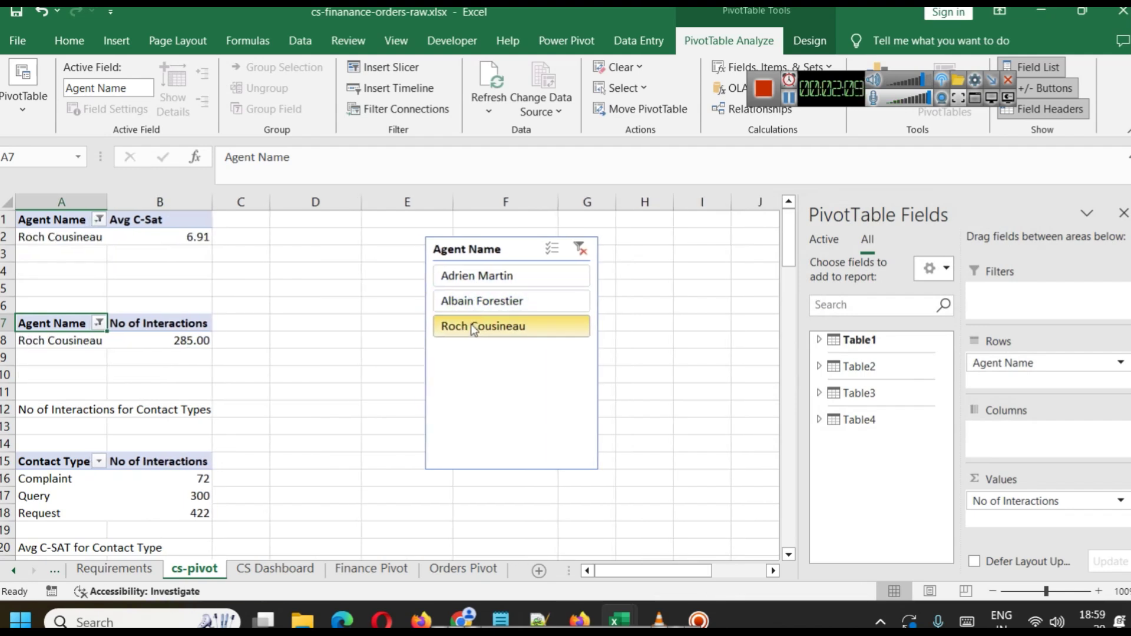
{"action": "left_click", "coordinate": [499, 302], "text": "ctrl"}
{"action": "left_click", "coordinate": [488, 279], "text": "ctrl"}
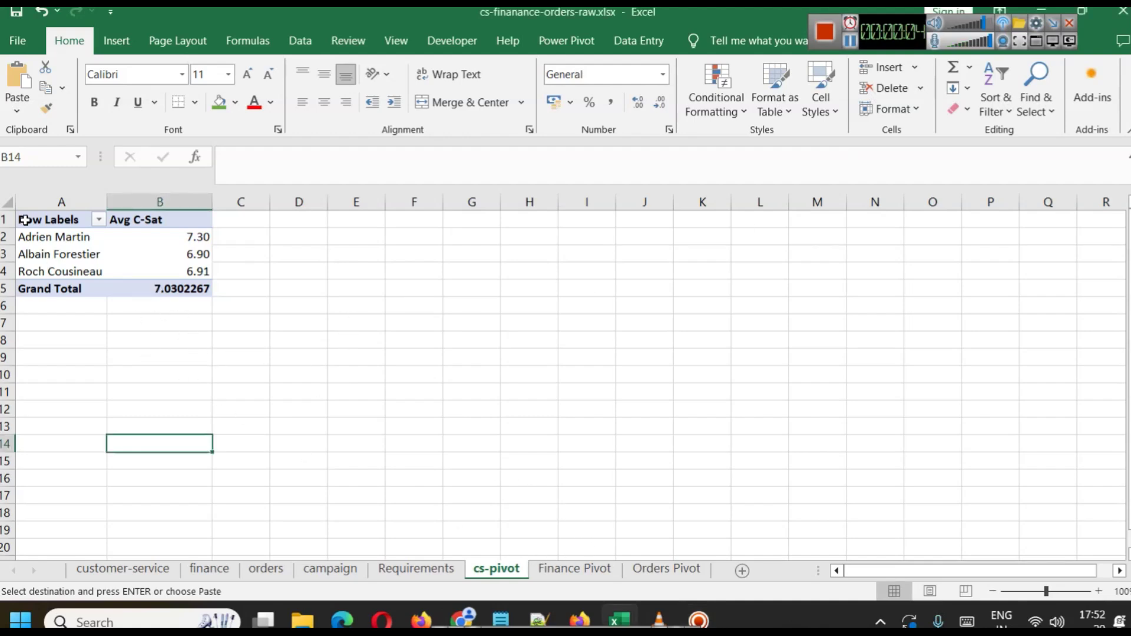
Paste the copied No of Interactions by agent pivot table at cell A7 of the cs-pivot sheet and select it.
{"action": "left_click", "coordinate": [25, 220]}
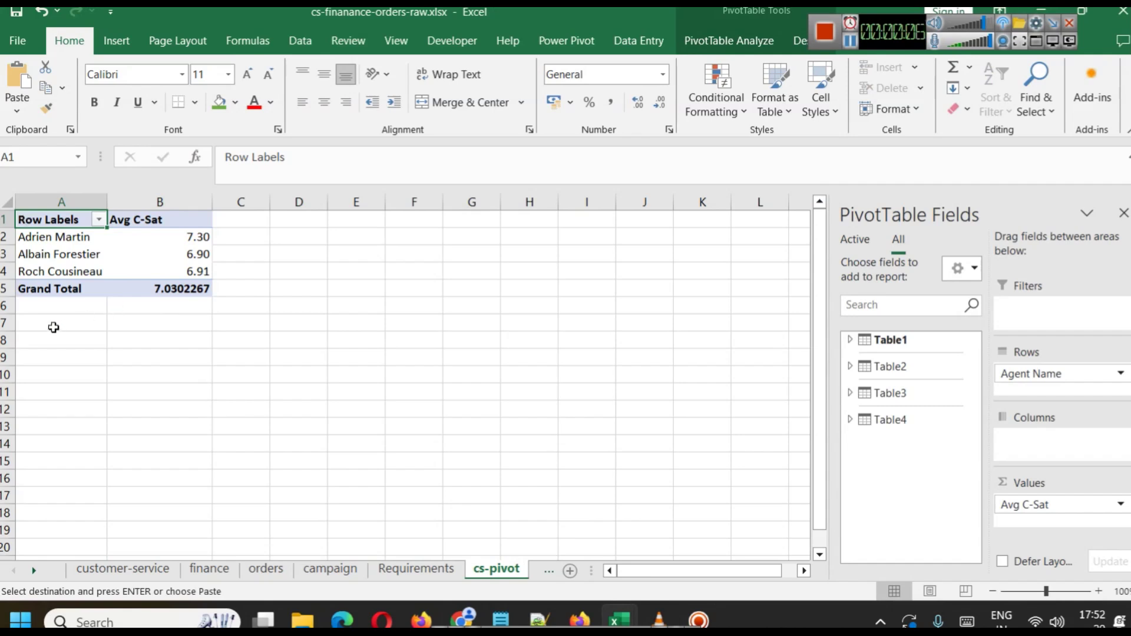
{"action": "left_click", "coordinate": [53, 326]}
{"action": "key", "text": "ctrl+v"}
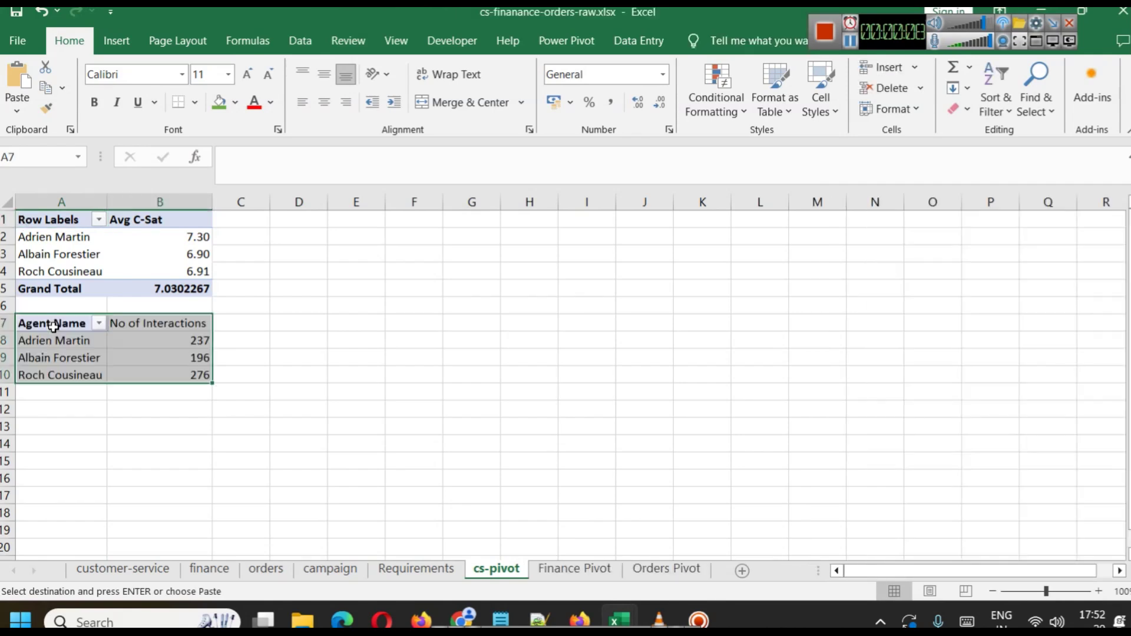
{"action": "left_click", "coordinate": [142, 406]}
{"action": "left_click", "coordinate": [55, 322]}
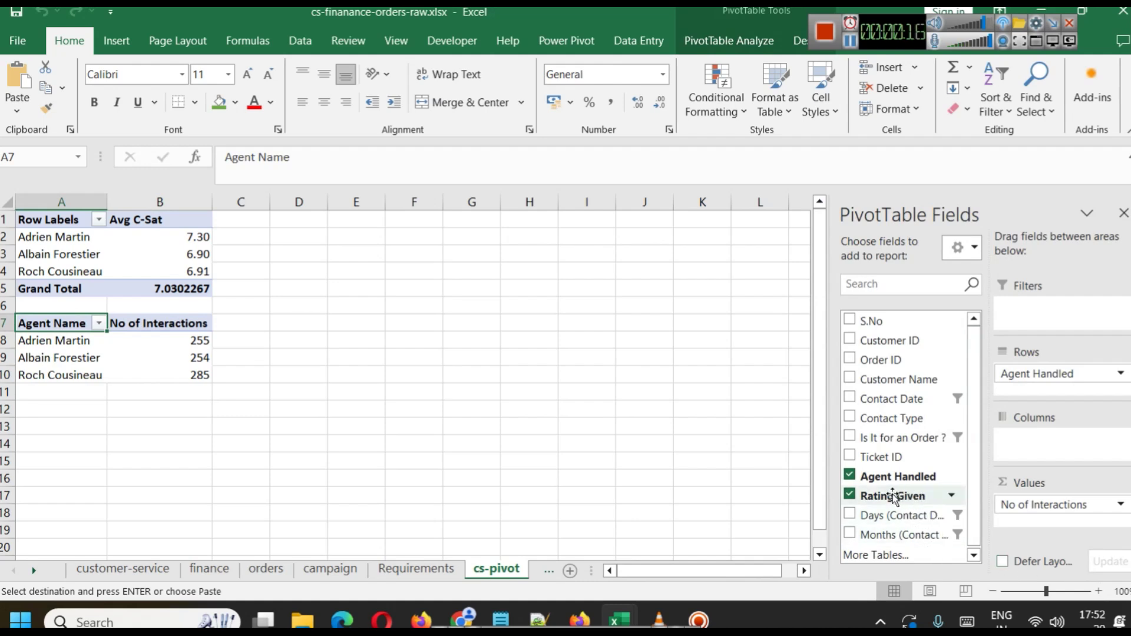
Review the value field settings of No of Interactions in the pivot table at A7.
{"action": "left_click", "coordinate": [1118, 507]}
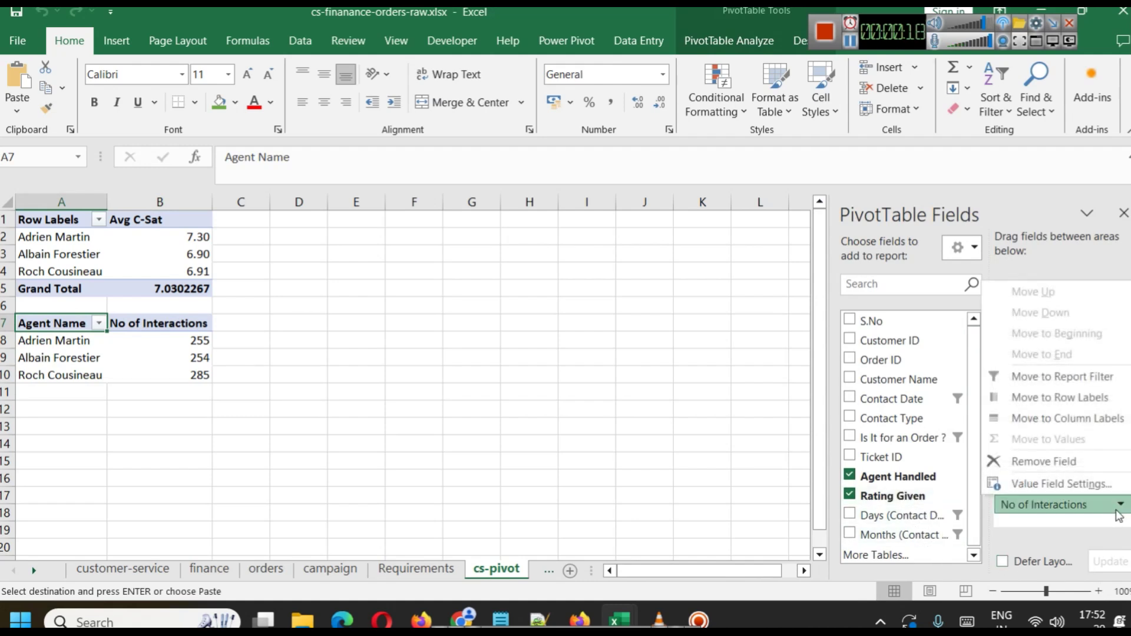
{"action": "left_click", "coordinate": [1032, 482]}
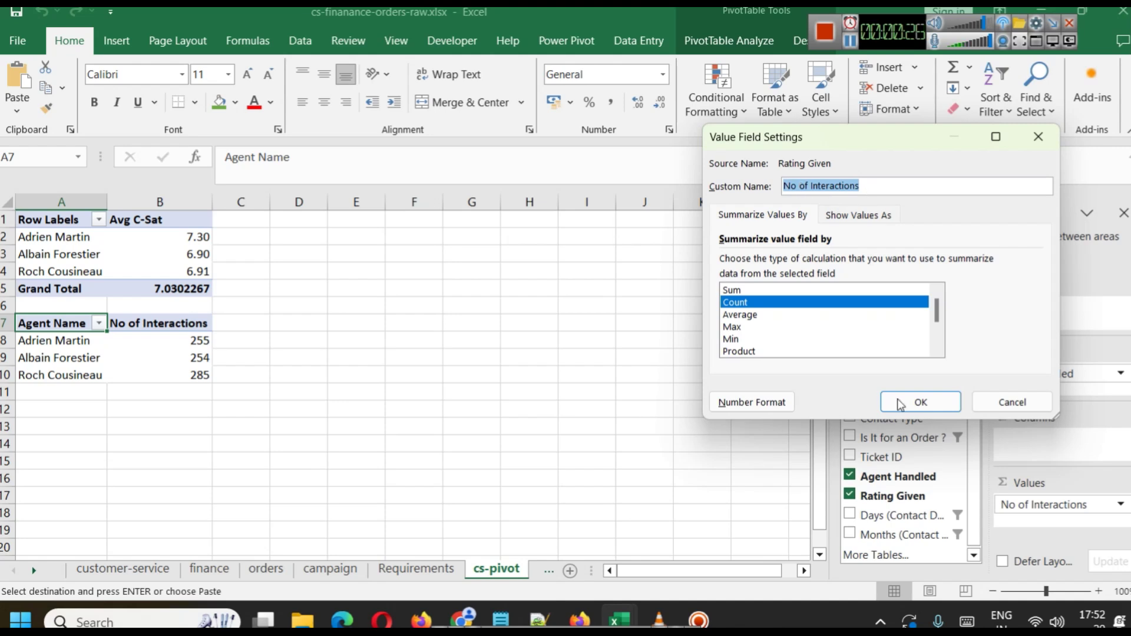
{"action": "left_click", "coordinate": [919, 400]}
Check the field settings of the Agent Name row field in the Avg C-Sat pivot table.
{"action": "left_click", "coordinate": [82, 219]}
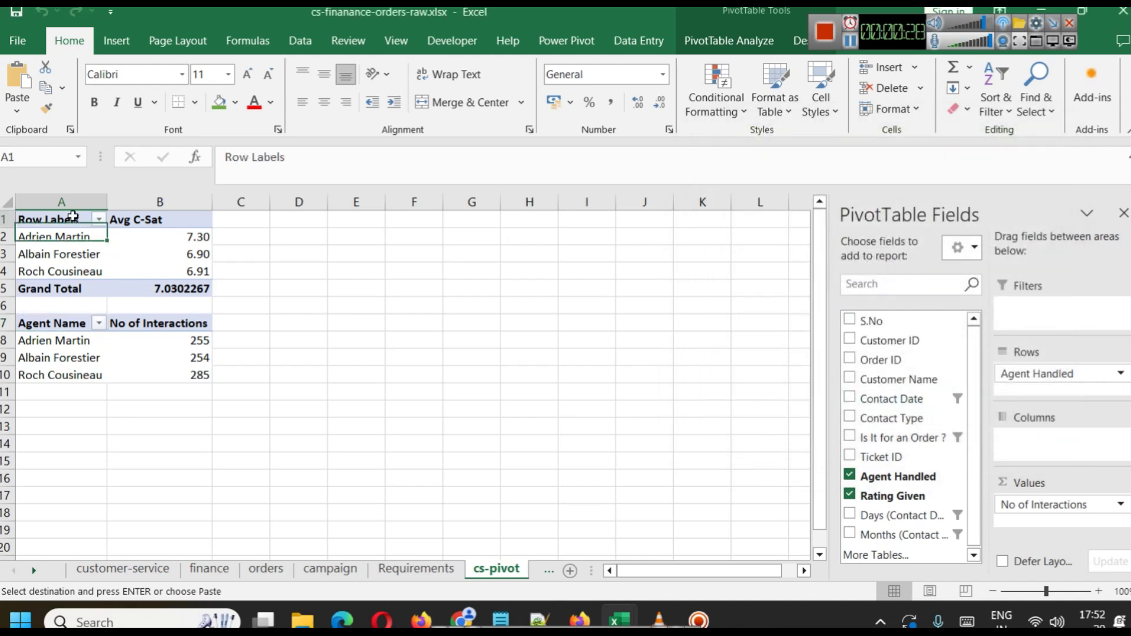
{"action": "left_click", "coordinate": [1119, 377]}
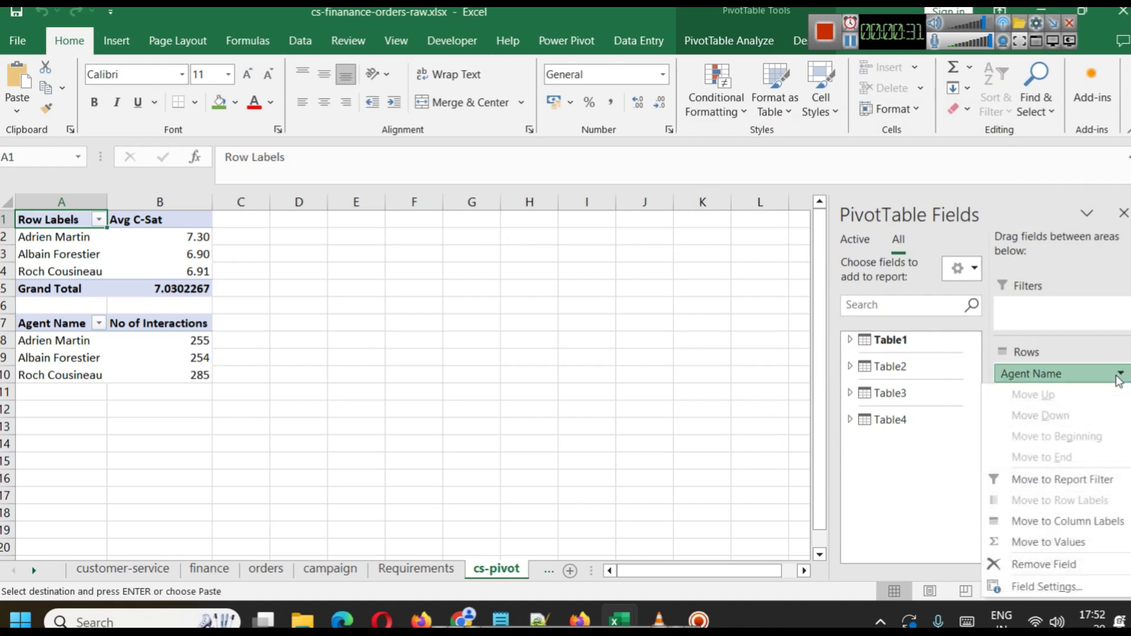
{"action": "left_click", "coordinate": [1046, 586]}
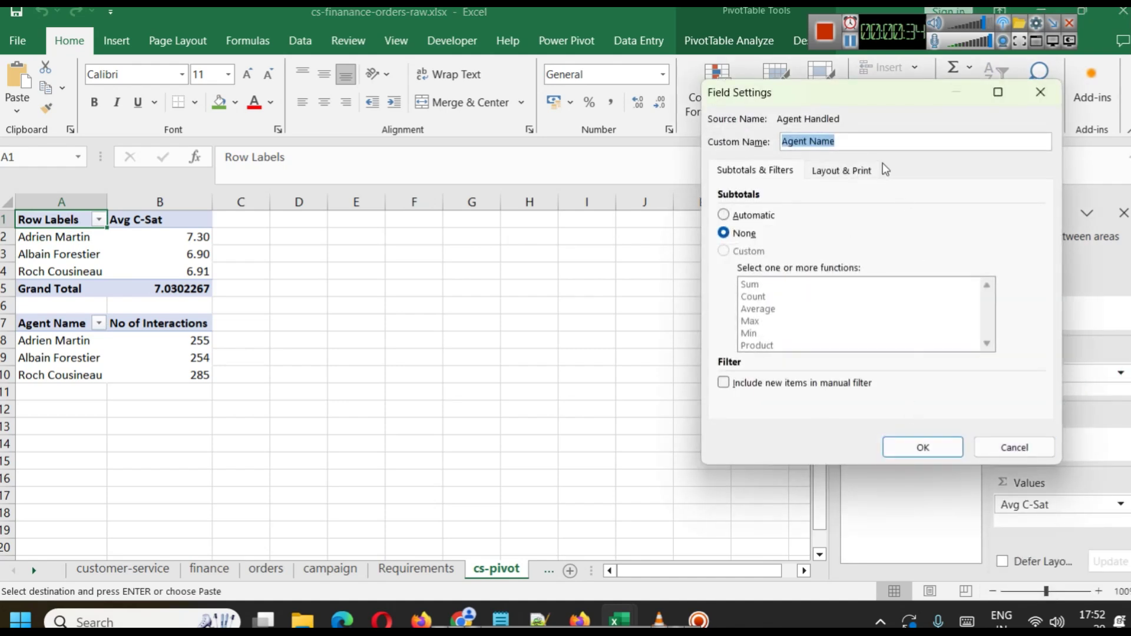
{"action": "key", "text": "Escape"}
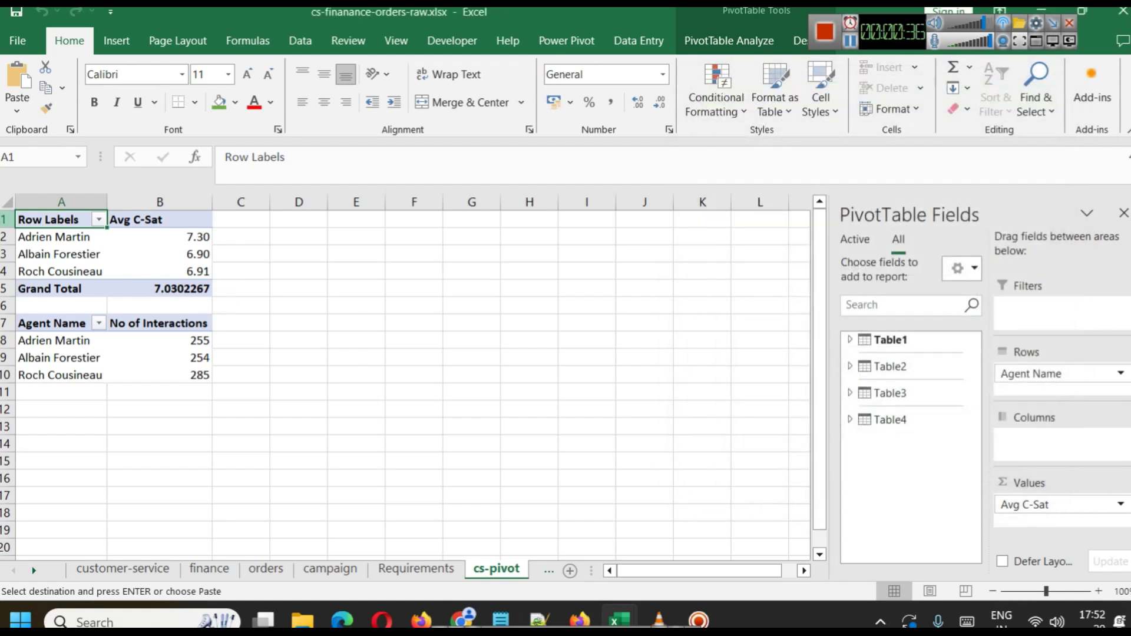
Change the row header in cell A1 of the Avg C-Sat pivot table to Agent Name.
{"action": "left_click", "coordinate": [109, 286]}
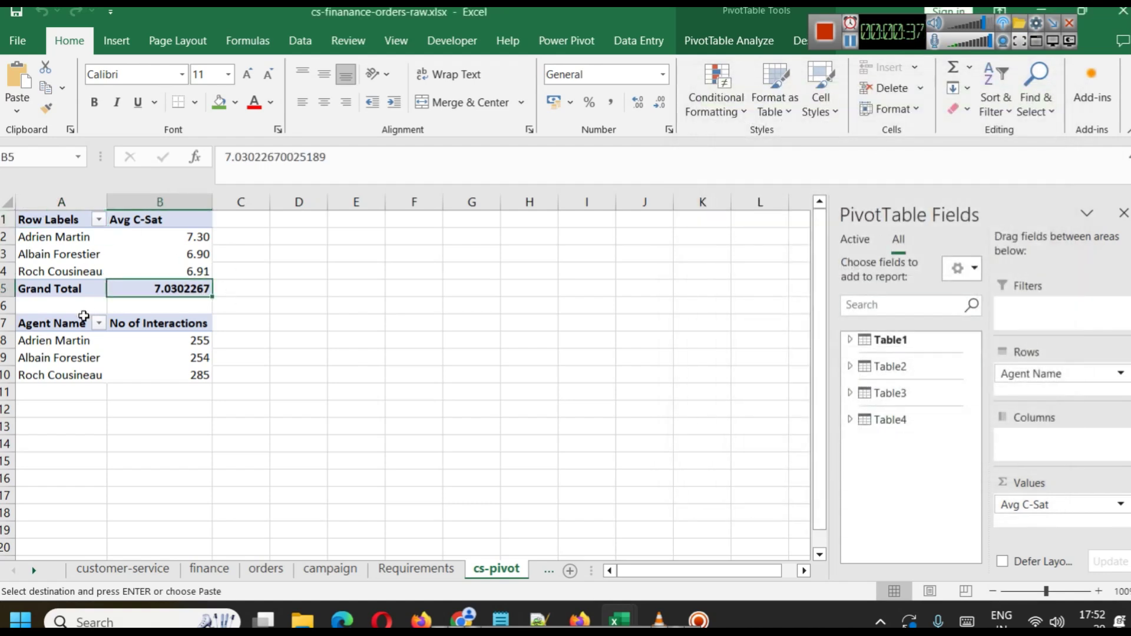
{"action": "left_click", "coordinate": [67, 220]}
{"action": "triple_click", "coordinate": [301, 159]}
{"action": "type", "text": "A"}
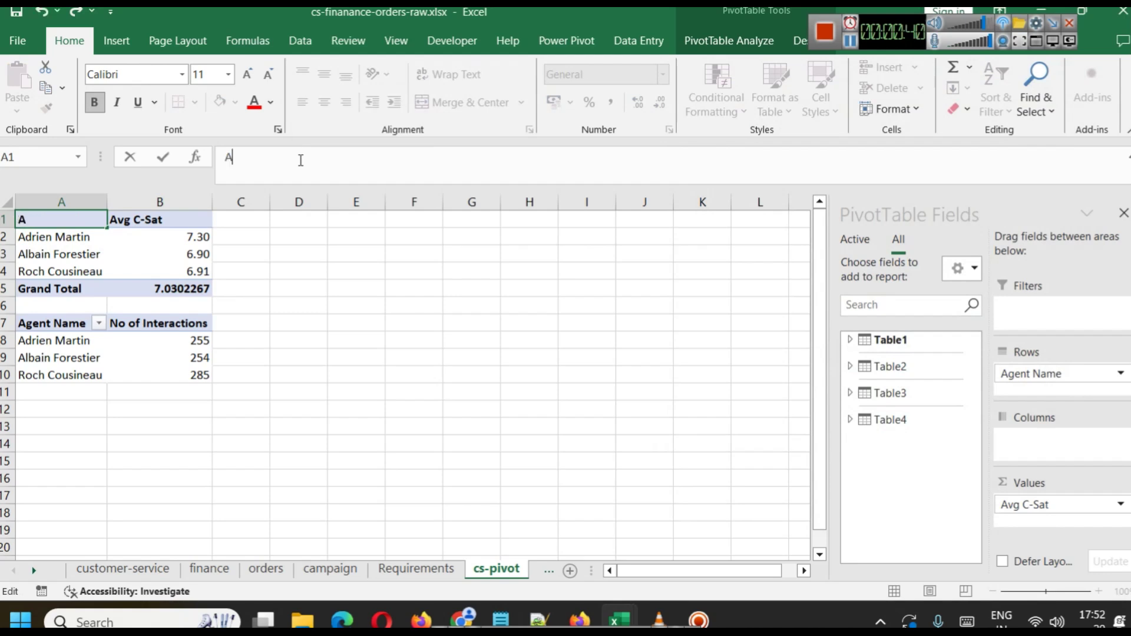
{"action": "type", "text": "gent Name"}
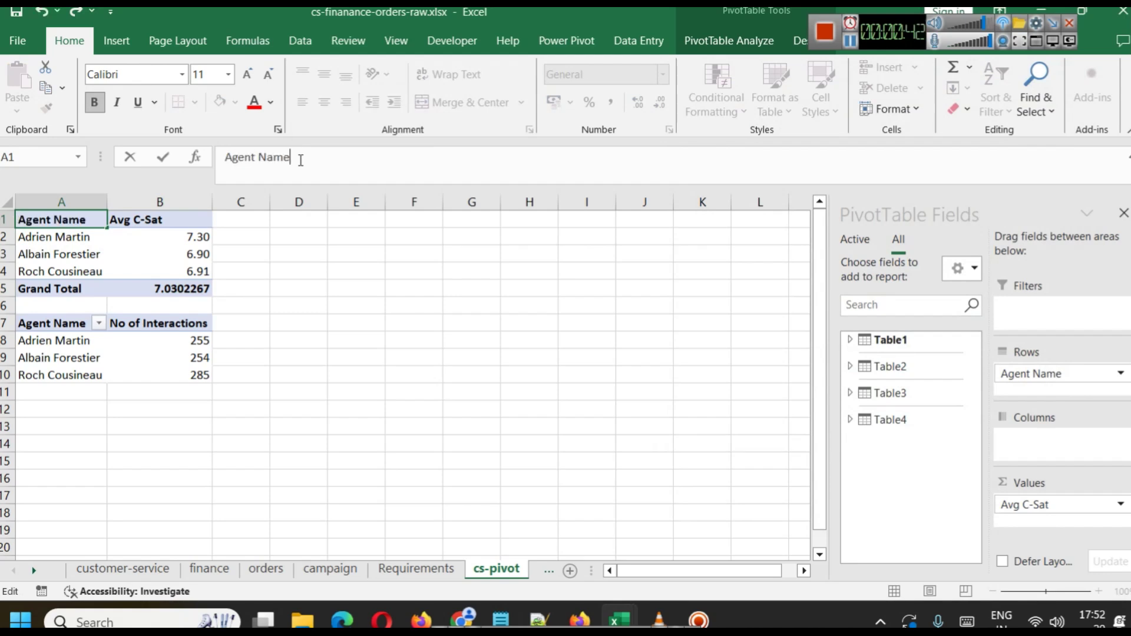
{"action": "key", "text": "Return"}
{"action": "left_click", "coordinate": [309, 287]}
{"action": "left_click", "coordinate": [69, 319]}
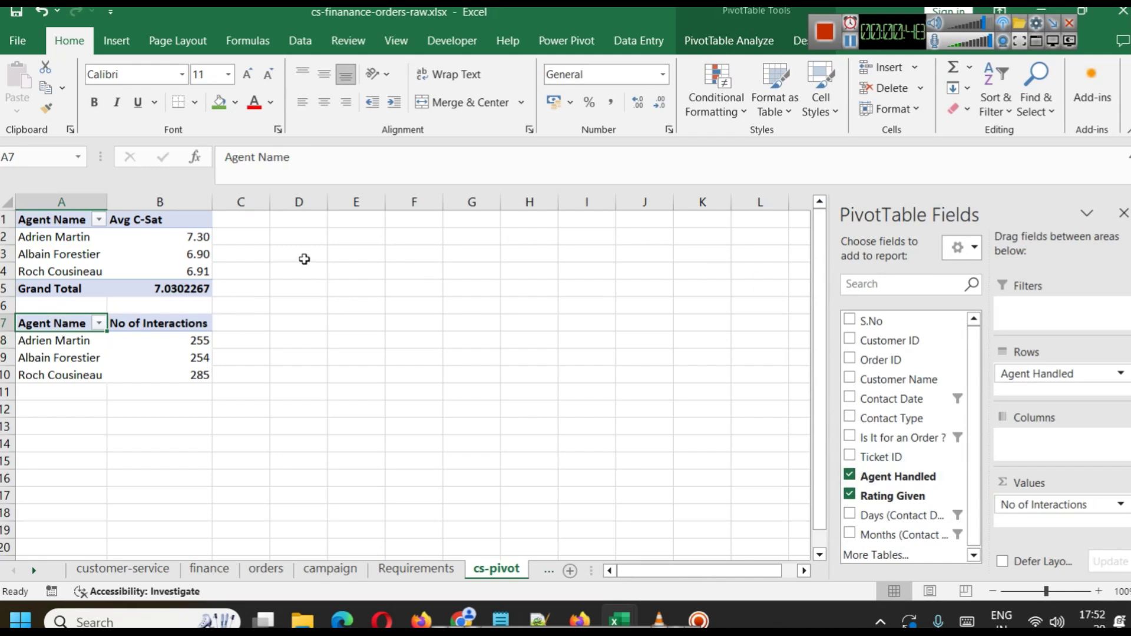
{"action": "left_click", "coordinate": [156, 375]}
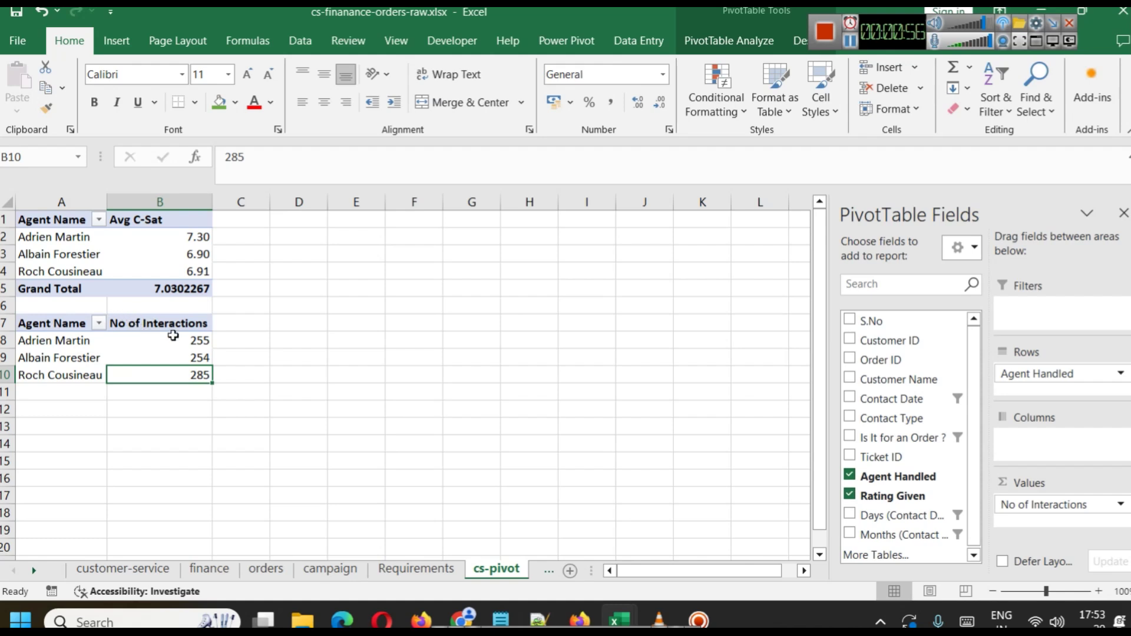
Turn off grand totals for rows and columns in the Avg C-Sat pivot table.
{"action": "left_click", "coordinate": [853, 41]}
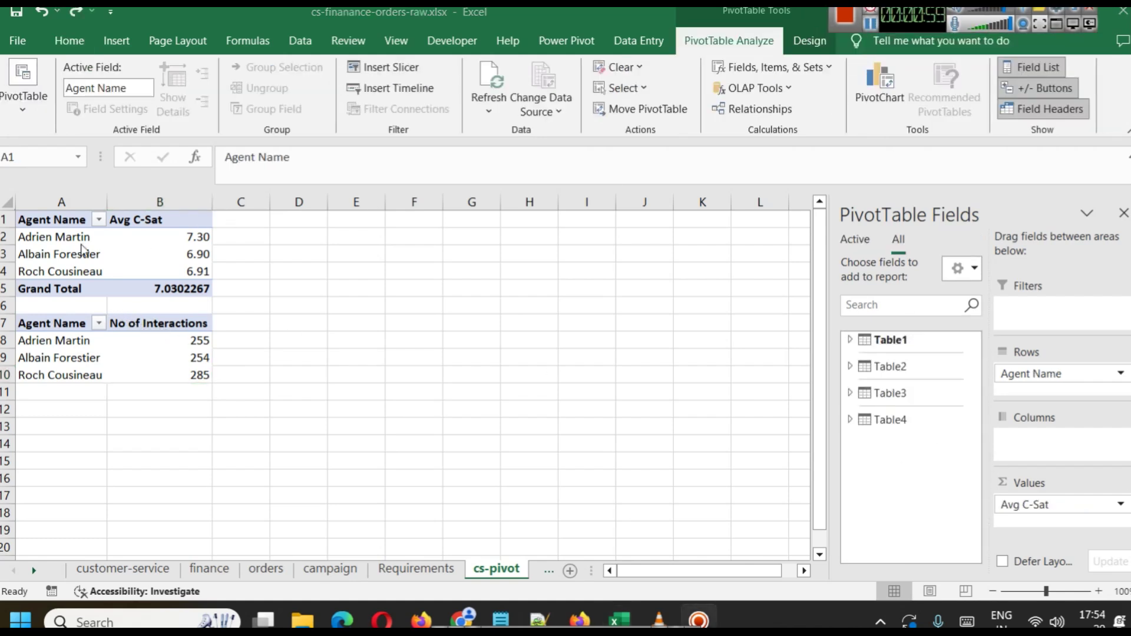
{"action": "left_click", "coordinate": [59, 216]}
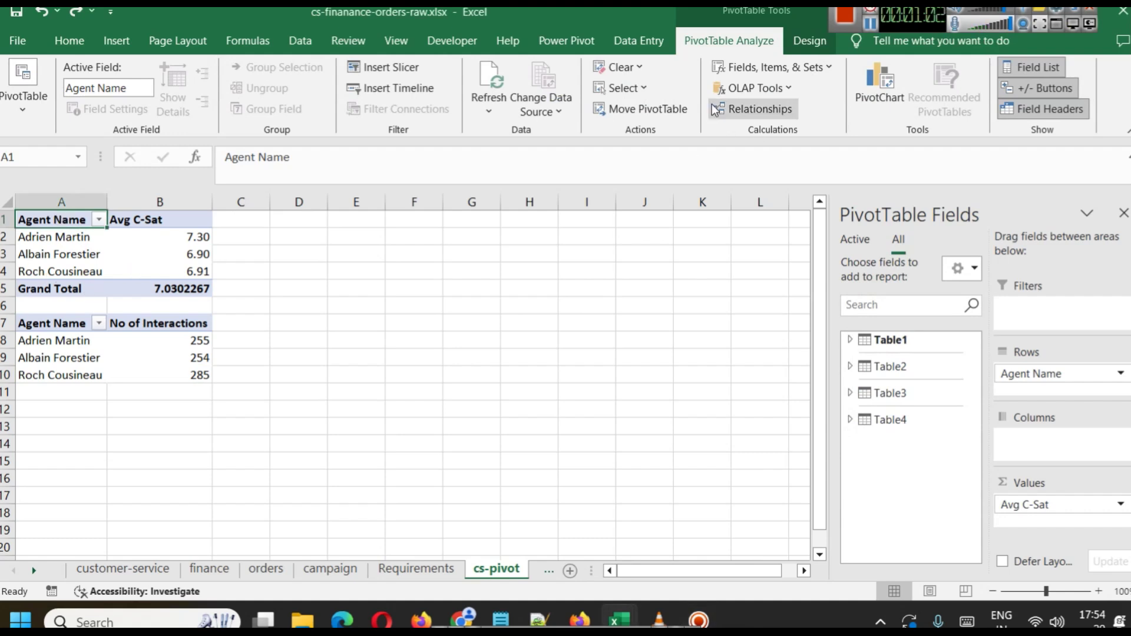
{"action": "left_click", "coordinate": [812, 39]}
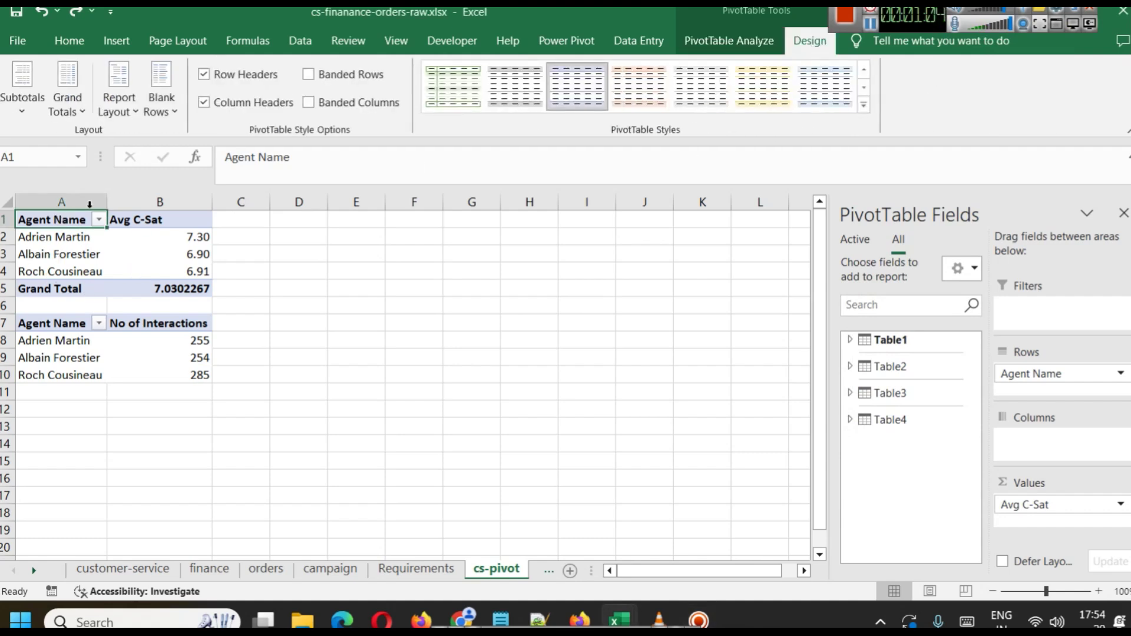
{"action": "left_click", "coordinate": [62, 111]}
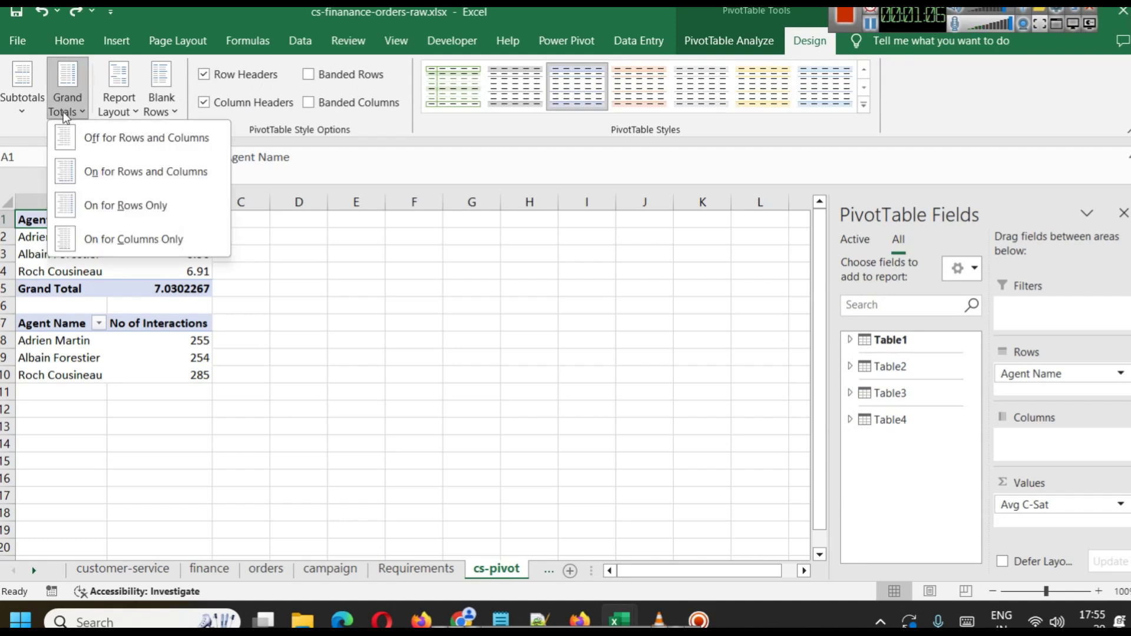
{"action": "left_click", "coordinate": [85, 138]}
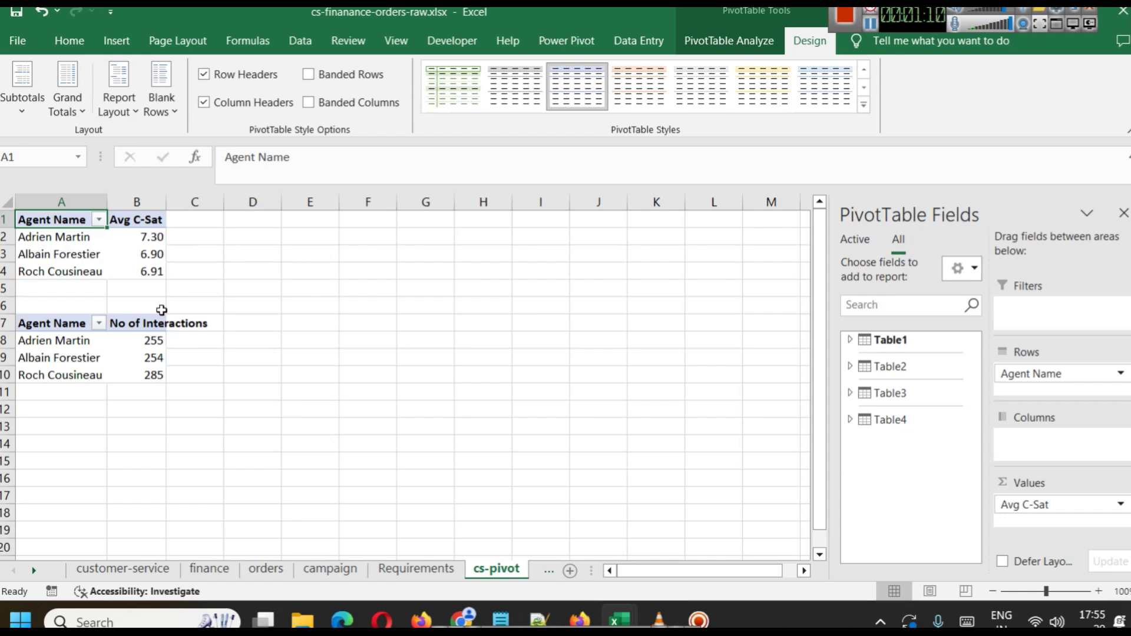
{"action": "key", "text": "ctrl+z"}
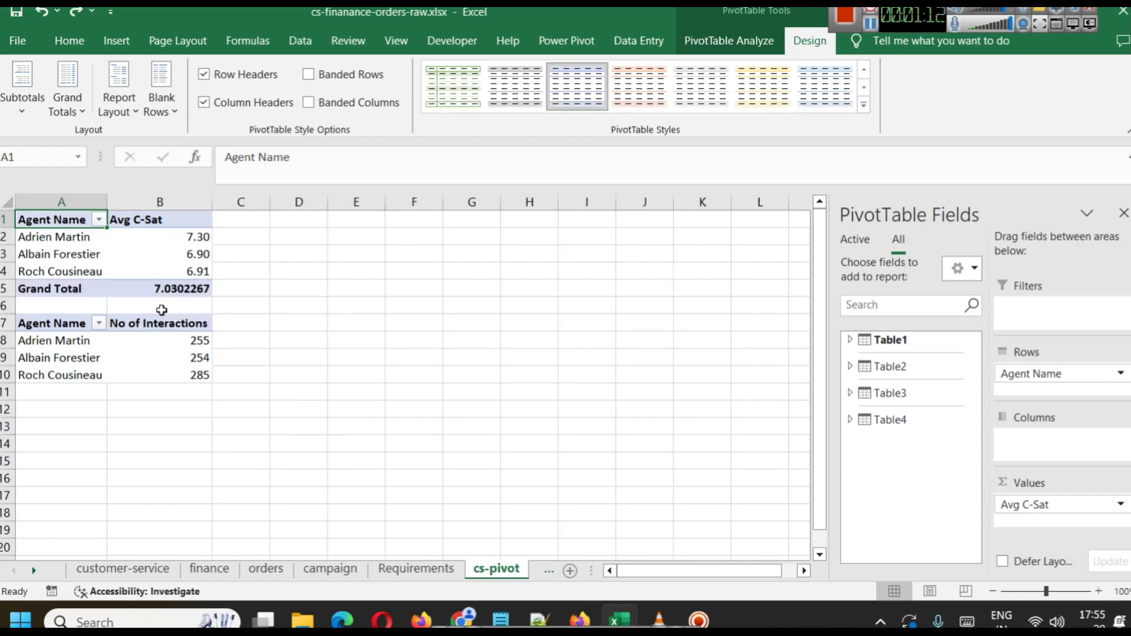
{"action": "key", "text": "ctrl+y"}
Widen column B so the full No of Interactions heading fits.
{"action": "left_click", "coordinate": [295, 322]}
{"action": "left_click_drag", "start_coordinate": [165, 202], "coordinate": [217, 201]}
{"action": "left_click", "coordinate": [285, 343]}
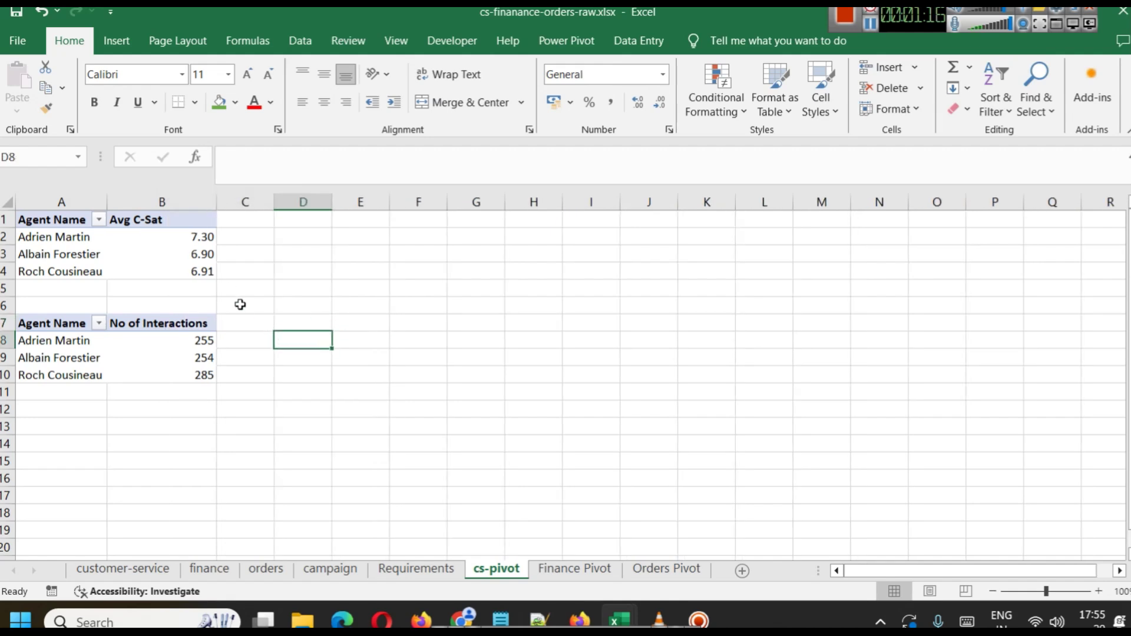
Paste the copied No of Interactions for Contact Types title and its pivot table at cell A12 of cs-pivot.
{"action": "left_click", "coordinate": [41, 221]}
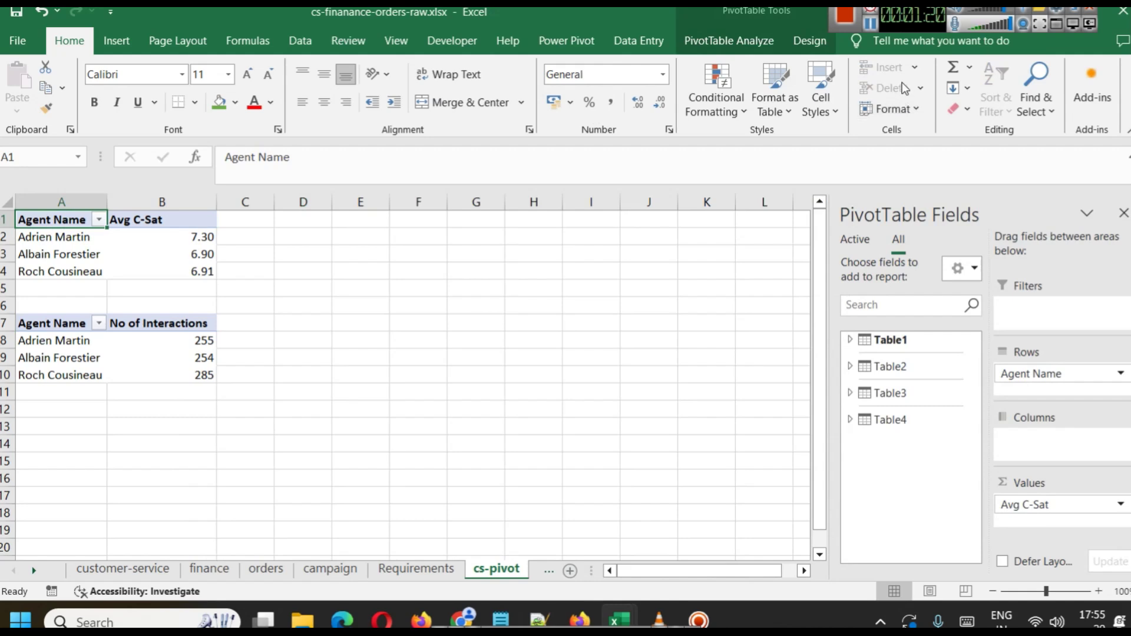
{"action": "left_click", "coordinate": [870, 23]}
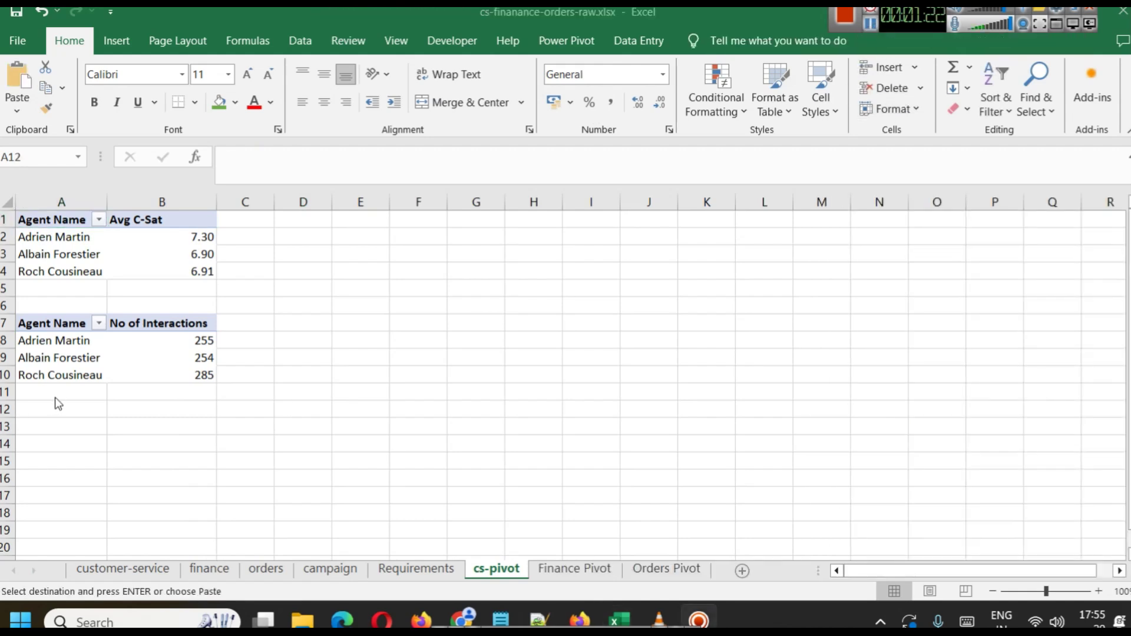
{"action": "key", "text": "ctrl+v"}
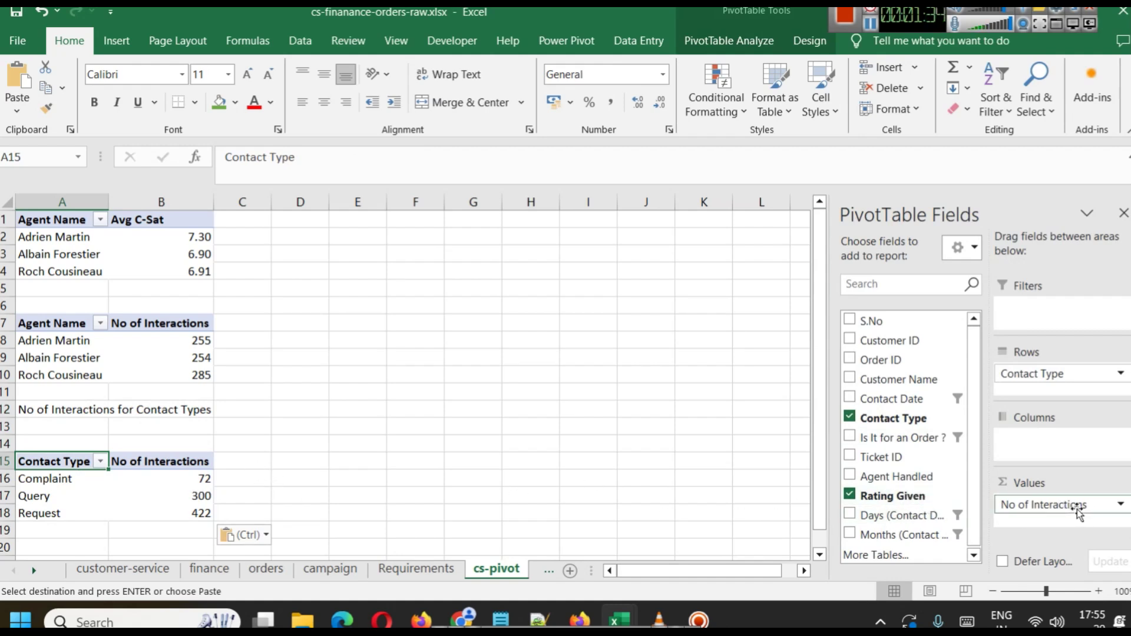
Check how the No of Interactions value is summarized in the Contact Type pivot table at A15.
{"action": "left_click", "coordinate": [1122, 506]}
{"action": "left_click", "coordinate": [1043, 483]}
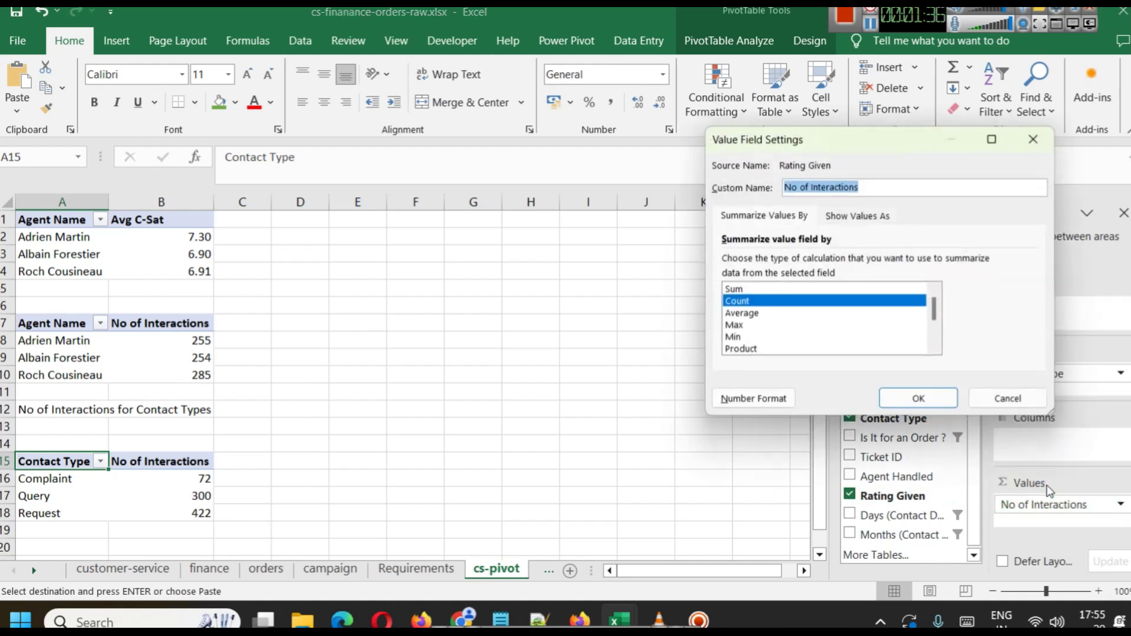
{"action": "left_click", "coordinate": [993, 399]}
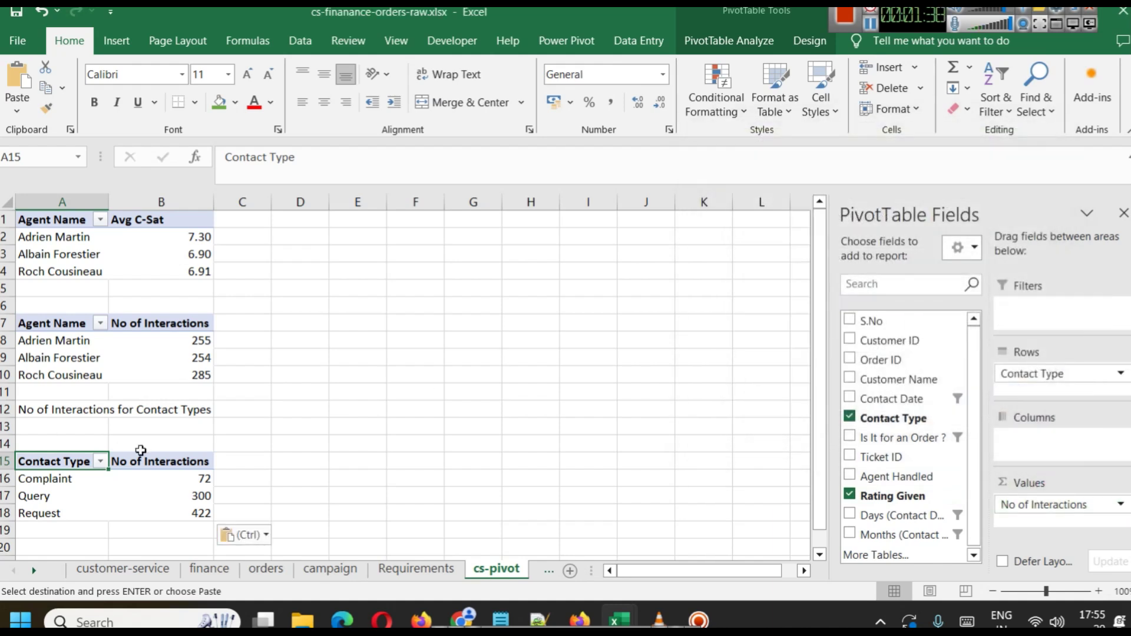
Paste the copied Avg C-SAT for Contact Type title and its pivot table at cell A20.
{"action": "scroll", "coordinate": [368, 419], "scroll_direction": "down", "scroll_amount": 2}
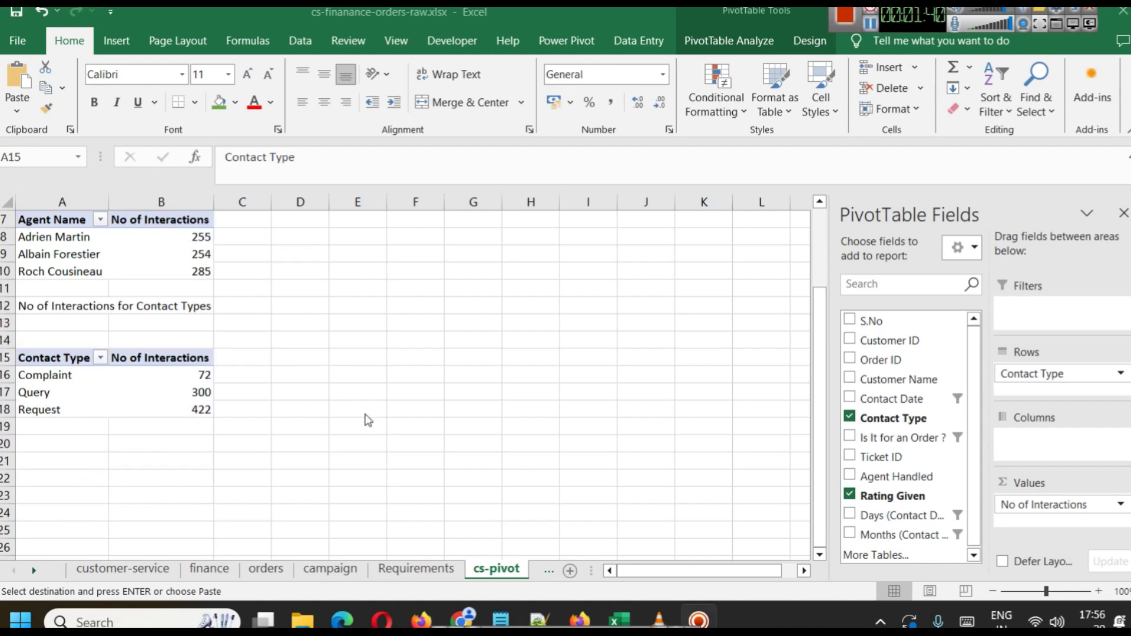
{"action": "left_click", "coordinate": [85, 448]}
{"action": "left_click", "coordinate": [84, 448]}
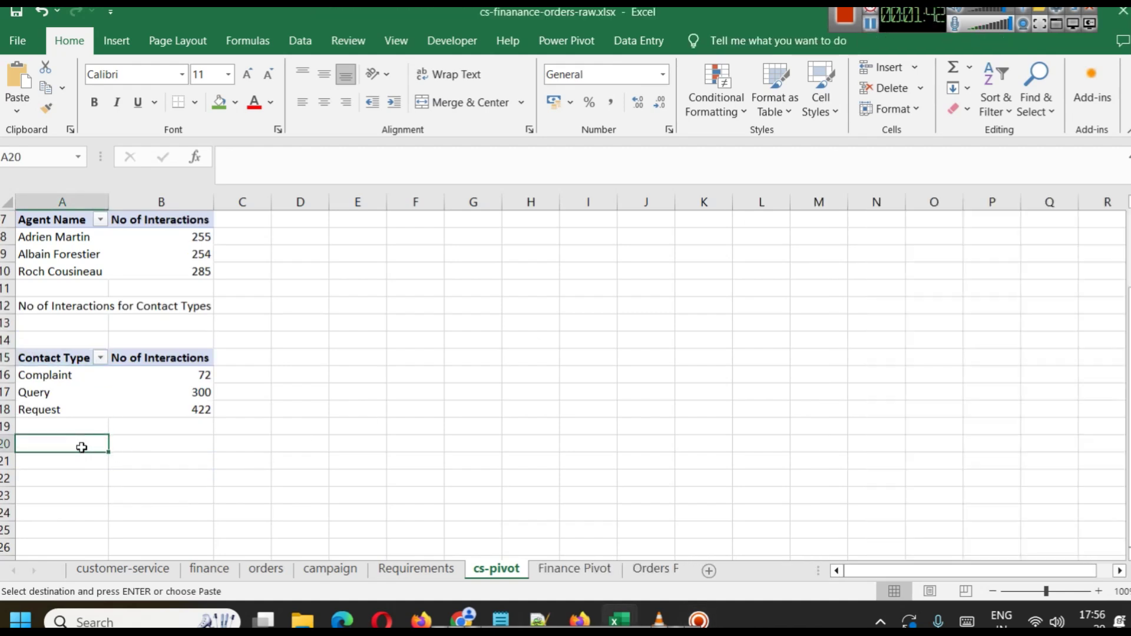
{"action": "type", "text": "Avg C-SAT for Contact Type   Contact Type\tAvg C-Sat Complaint\t6.6 Query\t6.9 Request\t7.2"}
{"action": "scroll", "coordinate": [185, 442], "scroll_direction": "down", "scroll_amount": 1}
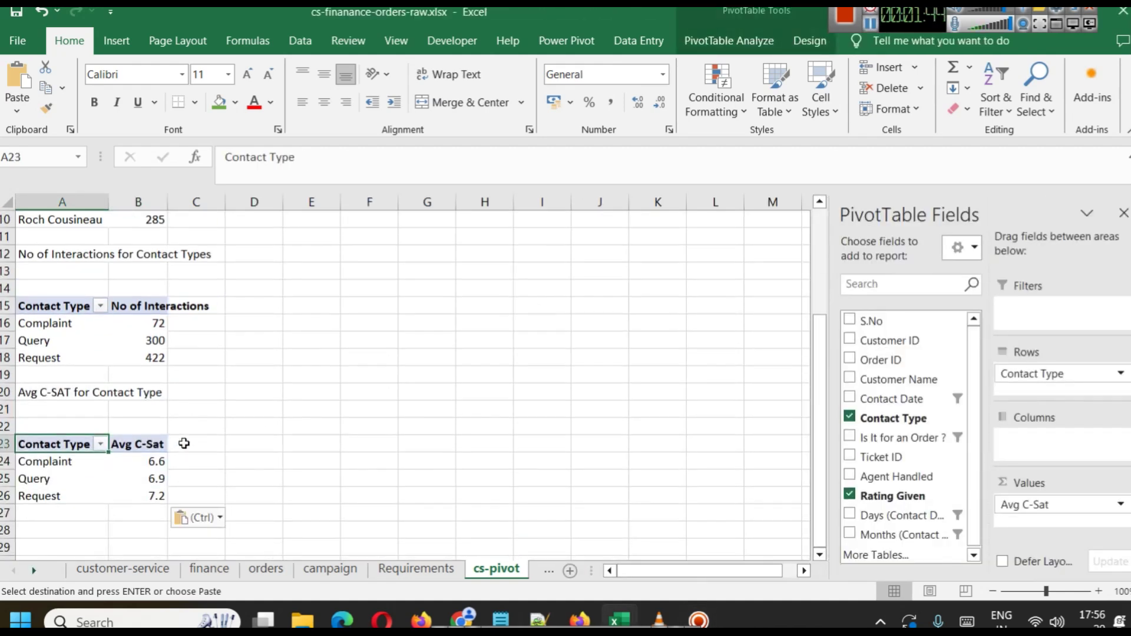
{"action": "left_click", "coordinate": [184, 443]}
{"action": "scroll", "coordinate": [124, 427], "scroll_direction": "up", "scroll_amount": 2}
{"action": "scroll", "coordinate": [145, 407], "scroll_direction": "down", "scroll_amount": 3}
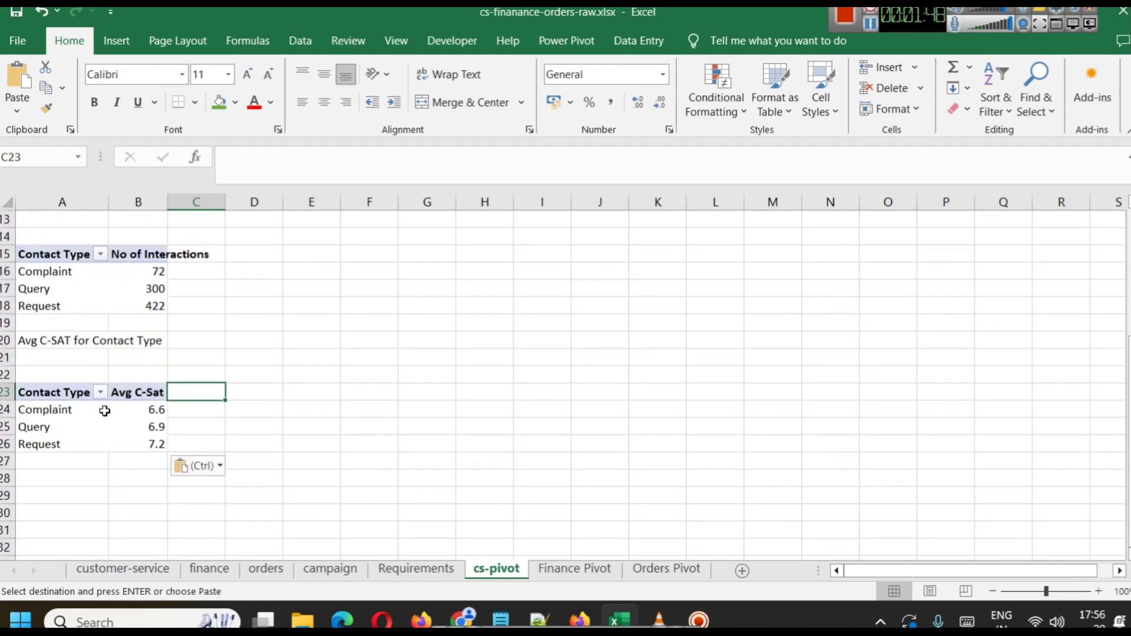
{"action": "left_click", "coordinate": [64, 393]}
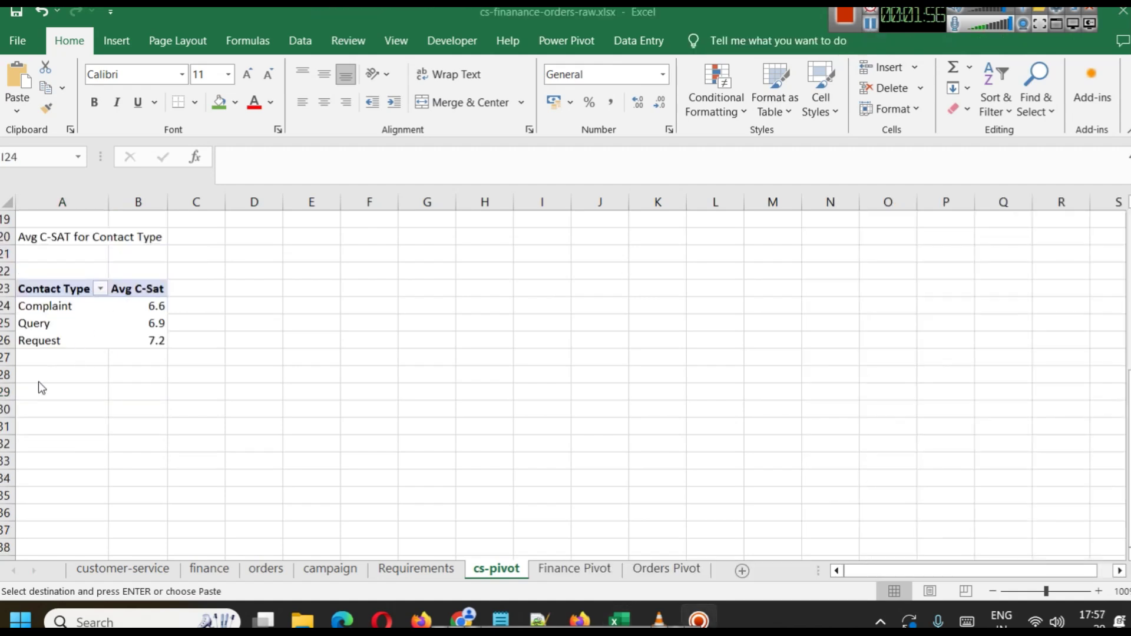
Paste the copied Day wise Customer Satisfaction and Day wise No of Interactions pivot tables starting at cell A28.
{"action": "left_click", "coordinate": [41, 375]}
{"action": "key", "text": "ctrl+v"}
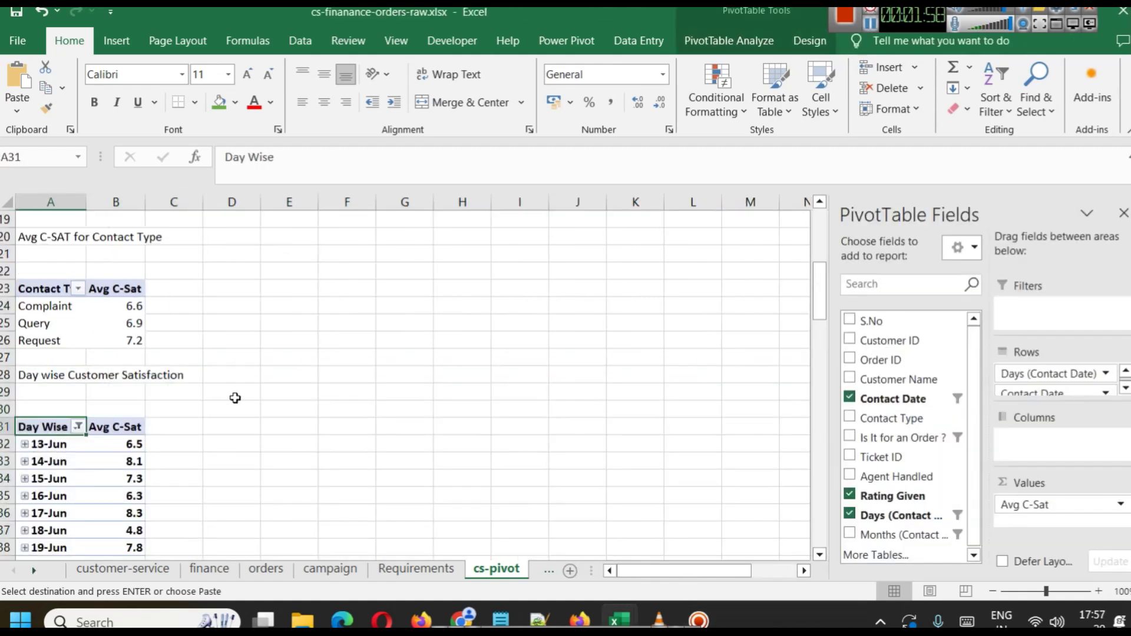
{"action": "left_click", "coordinate": [57, 382]}
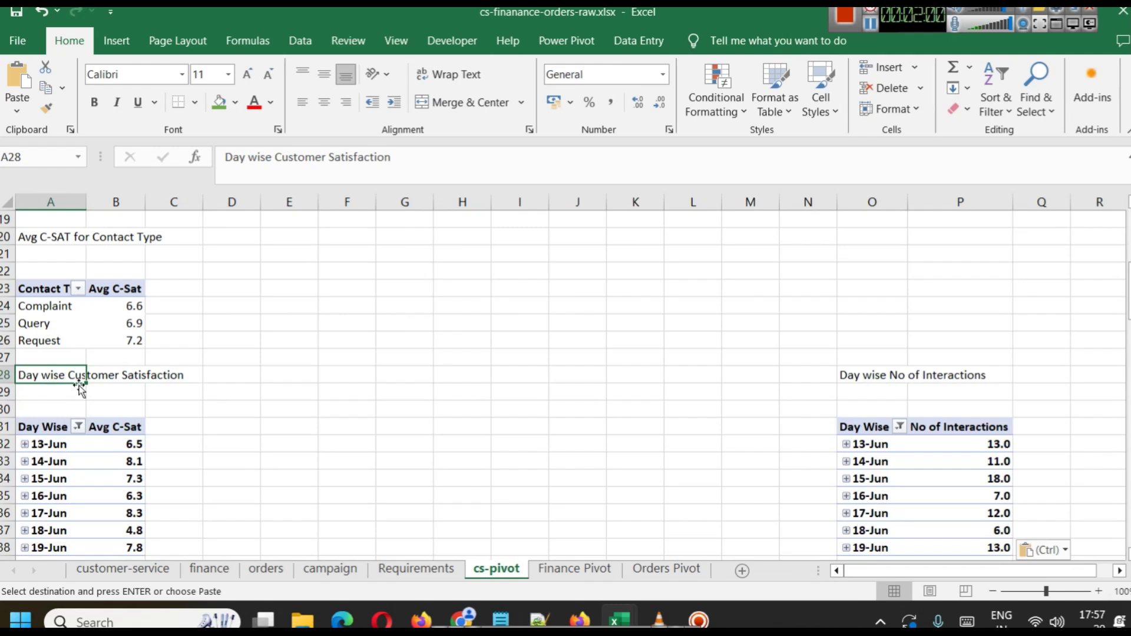
{"action": "left_click", "coordinate": [874, 373]}
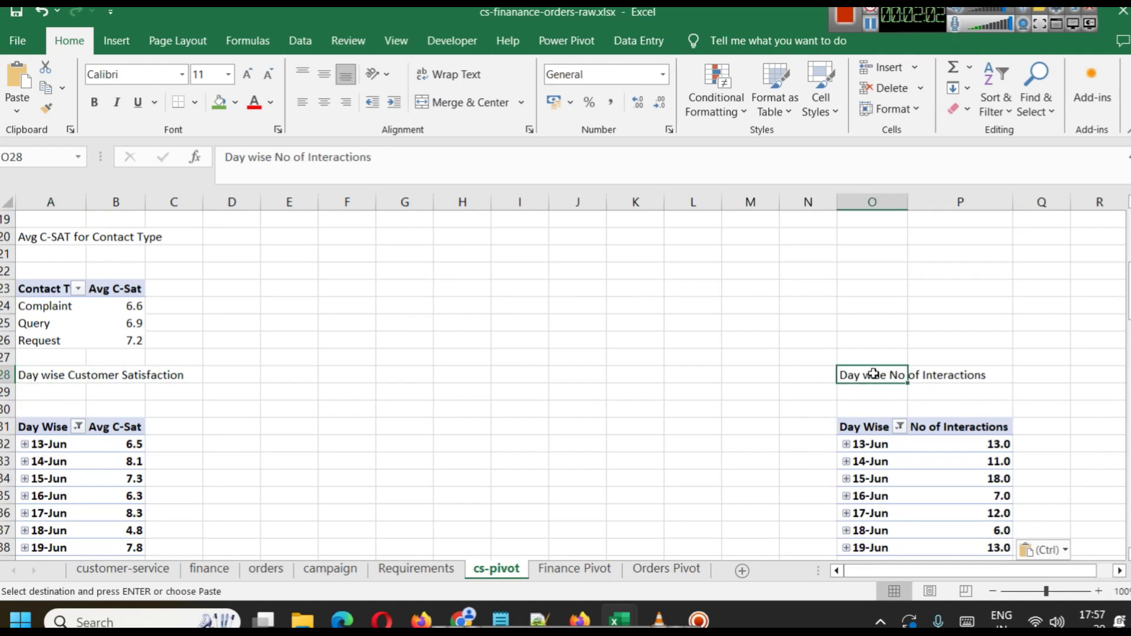
{"action": "scroll", "coordinate": [168, 408], "scroll_direction": "down", "scroll_amount": 1}
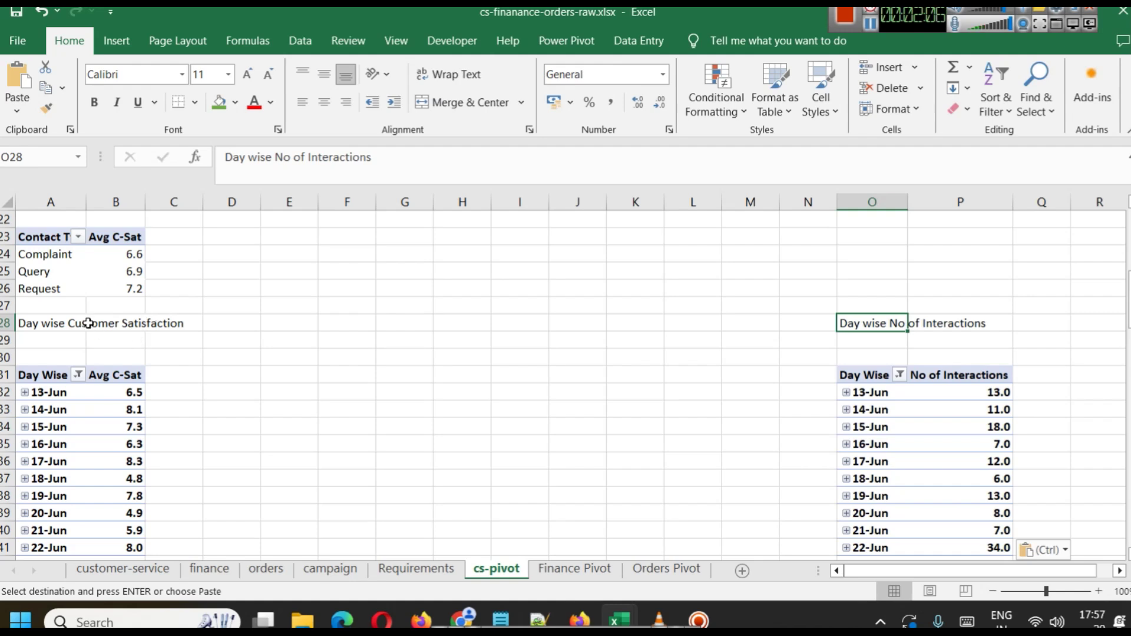
{"action": "scroll", "coordinate": [85, 329], "scroll_direction": "down", "scroll_amount": 1}
Check the field settings of the Days (Contact Date) row field in the Day wise Customer Satisfaction pivot table.
{"action": "left_click", "coordinate": [37, 325]}
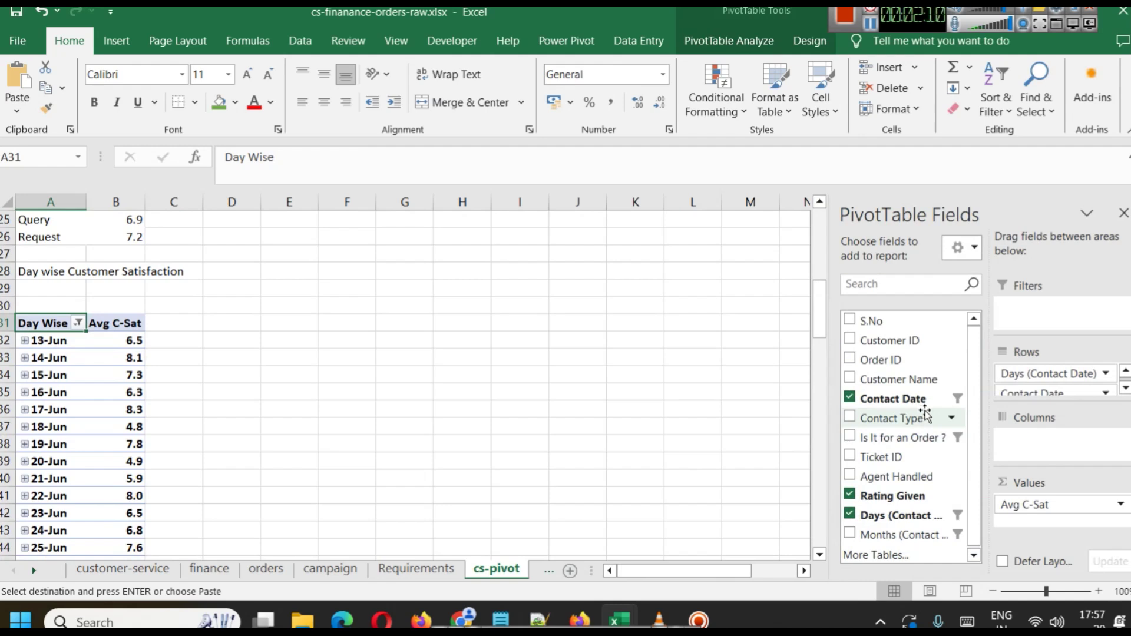
{"action": "left_click", "coordinate": [1106, 375]}
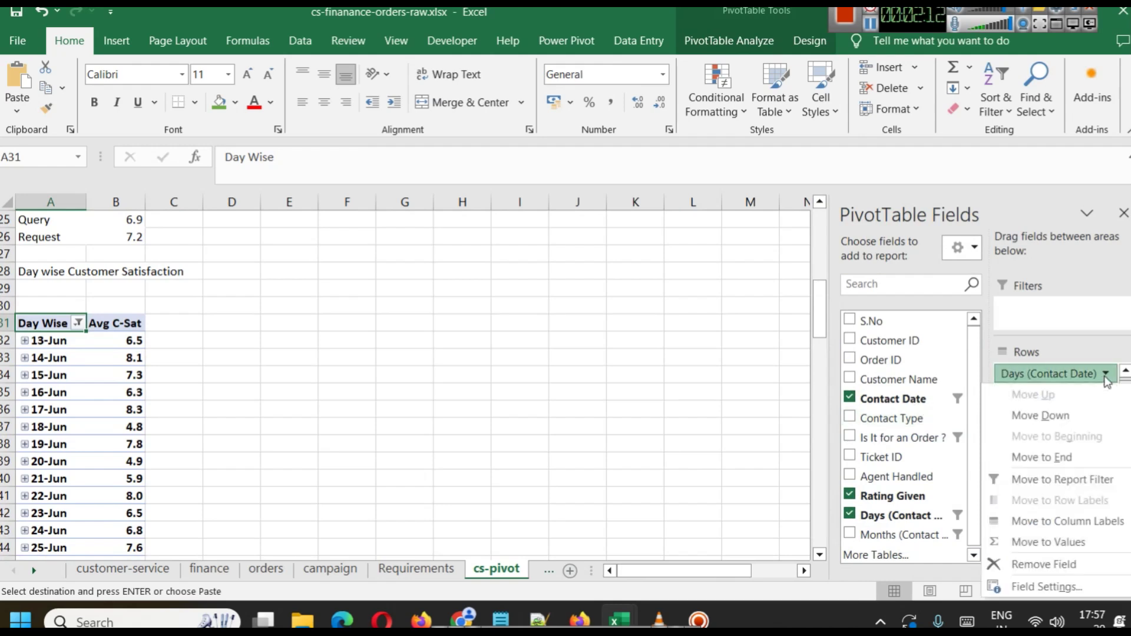
{"action": "left_click", "coordinate": [1040, 587]}
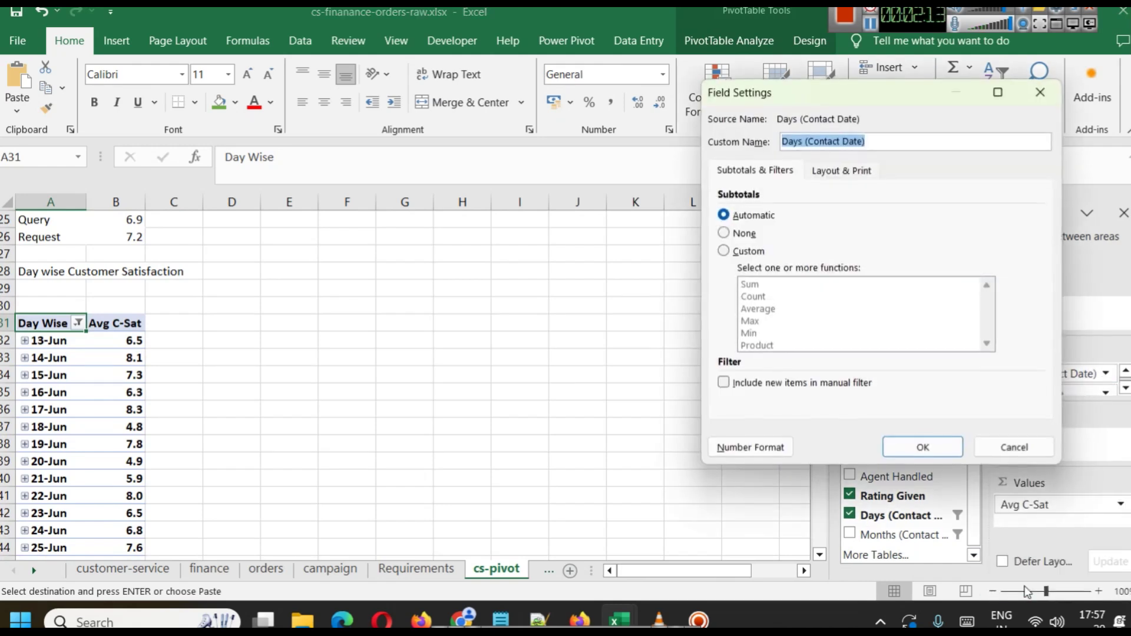
{"action": "left_click", "coordinate": [1003, 446]}
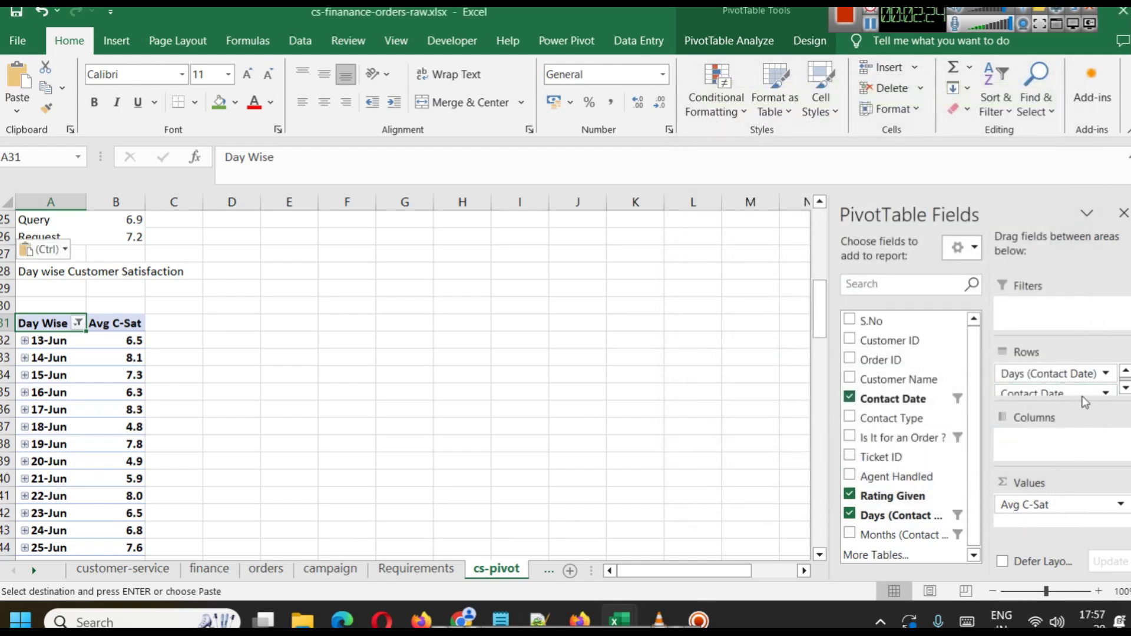
Check the field settings of the Contact Date row field in the same Avg C-Sat pivot table at A31.
{"action": "scroll", "coordinate": [1083, 400], "scroll_direction": "down", "scroll_amount": 1}
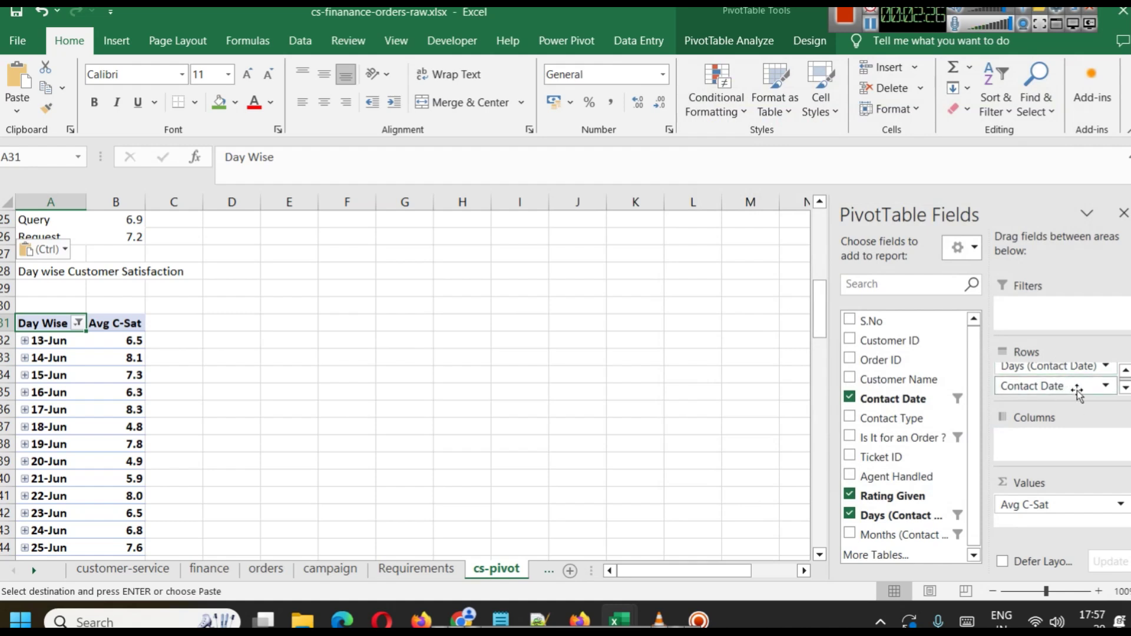
{"action": "scroll", "coordinate": [1077, 393], "scroll_direction": "up", "scroll_amount": 1}
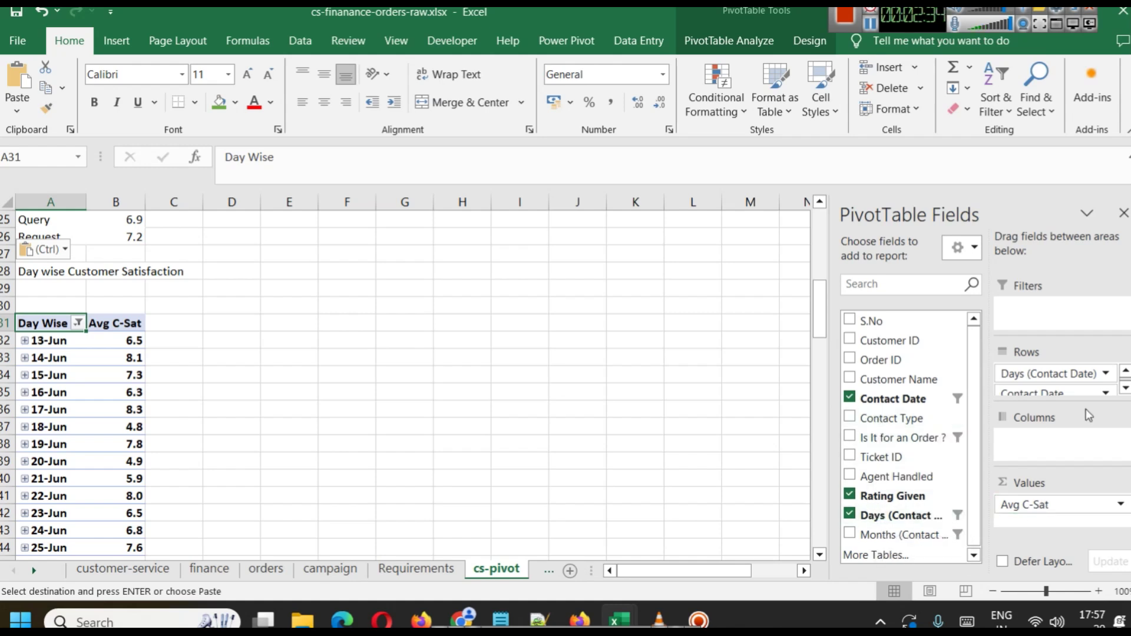
{"action": "scroll", "coordinate": [1075, 385], "scroll_direction": "down", "scroll_amount": 1}
{"action": "left_click", "coordinate": [1105, 386]}
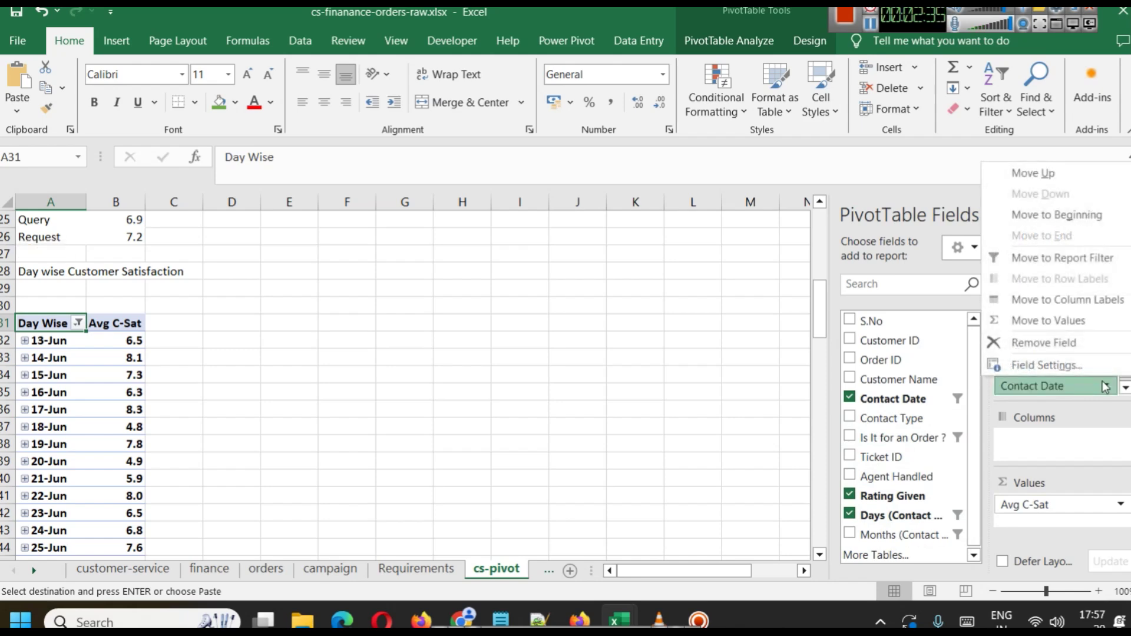
{"action": "left_click", "coordinate": [1040, 364]}
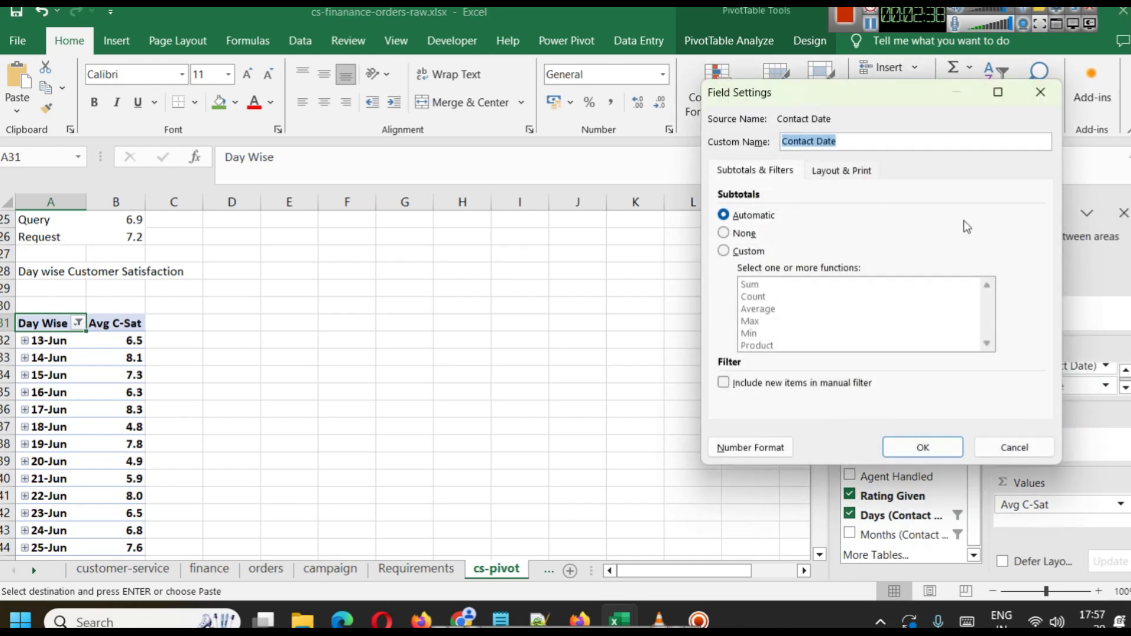
{"action": "left_click", "coordinate": [1041, 95]}
{"action": "left_click", "coordinate": [501, 477]}
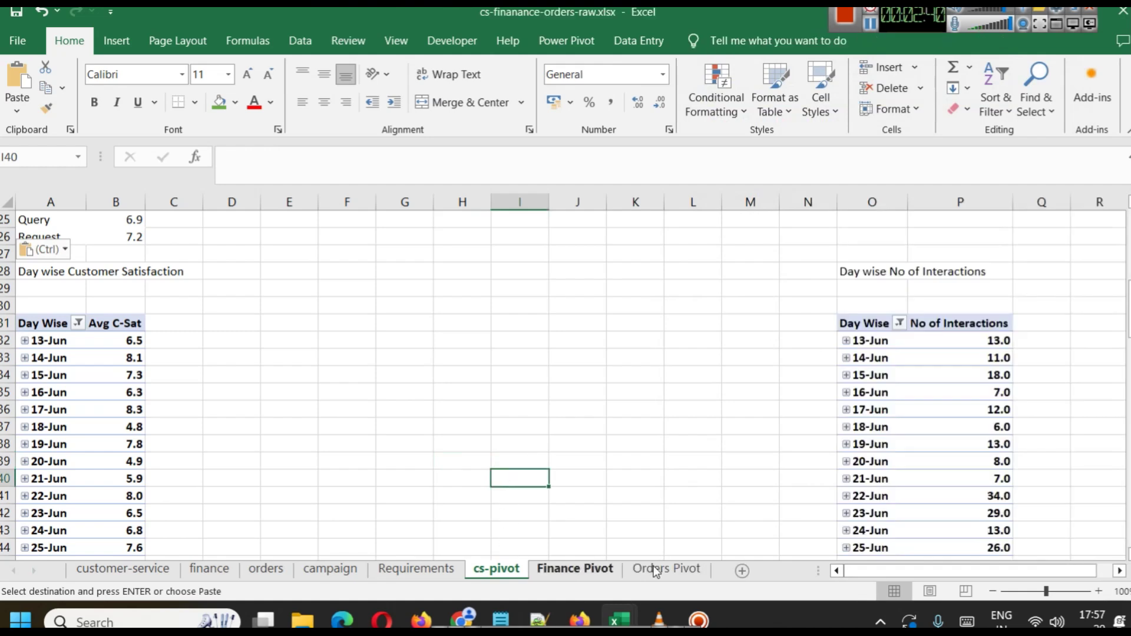
Examine the fields of the Day wise No of Interactions pivot table at O31 and the day-wise rows down to their end.
{"action": "left_click", "coordinate": [851, 322]}
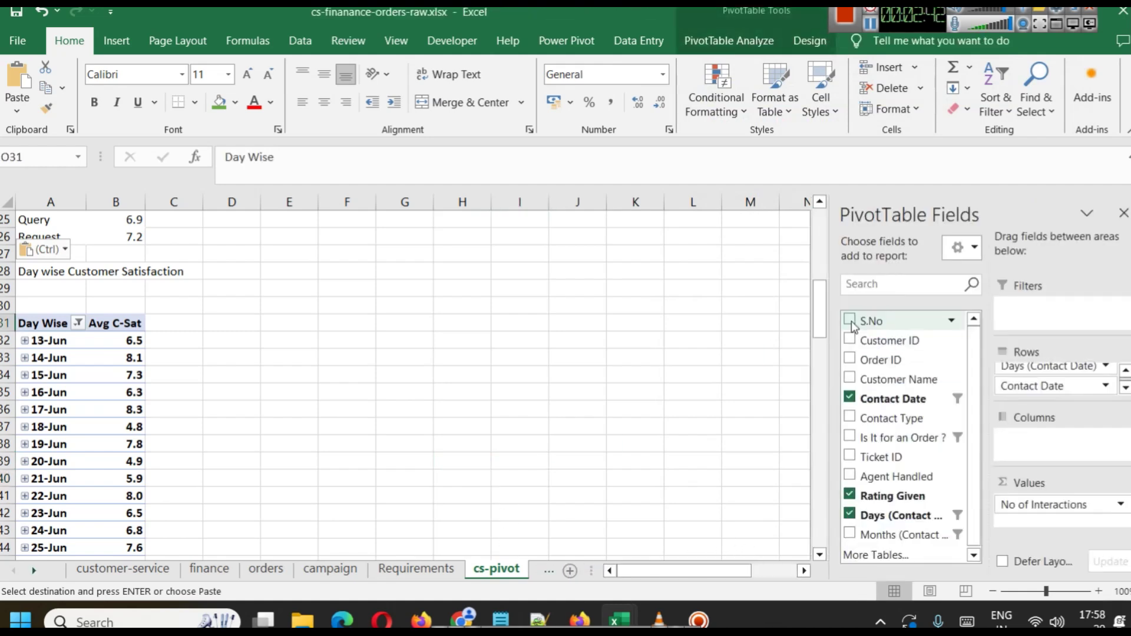
{"action": "scroll", "coordinate": [750, 558], "scroll_direction": "right", "scroll_amount": 4}
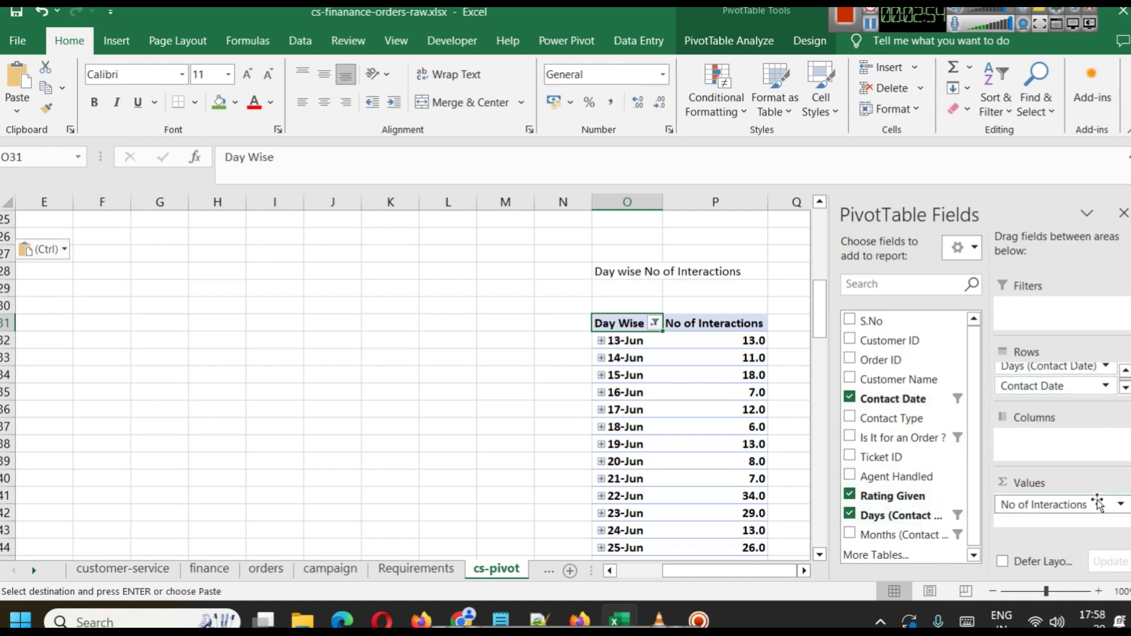
{"action": "left_click_drag", "start_coordinate": [701, 575], "coordinate": [429, 543]}
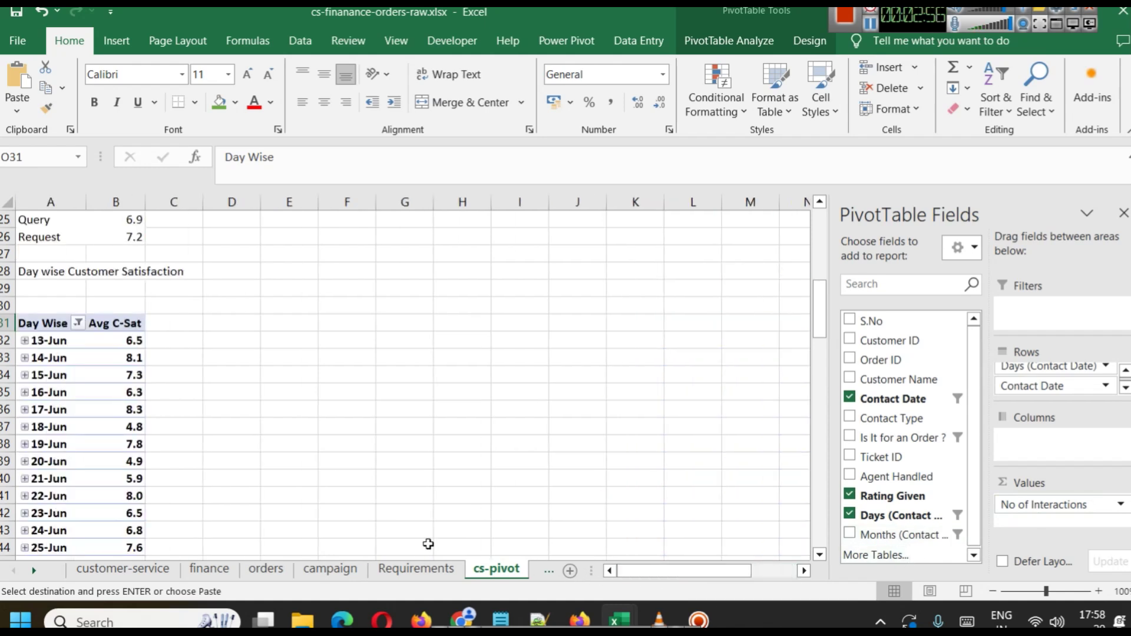
{"action": "scroll", "coordinate": [253, 448], "scroll_direction": "down", "scroll_amount": 2}
{"action": "scroll", "coordinate": [232, 422], "scroll_direction": "up", "scroll_amount": 2}
{"action": "mouse_move", "coordinate": [641, 572]}
{"action": "left_mouse_down"}
{"action": "mouse_move", "coordinate": [707, 573]}
{"action": "mouse_move", "coordinate": [660, 571]}
{"action": "left_mouse_up"}
{"action": "scroll", "coordinate": [274, 442], "scroll_direction": "down", "scroll_amount": 17}
{"action": "scroll", "coordinate": [275, 438], "scroll_direction": "down", "scroll_amount": 11}
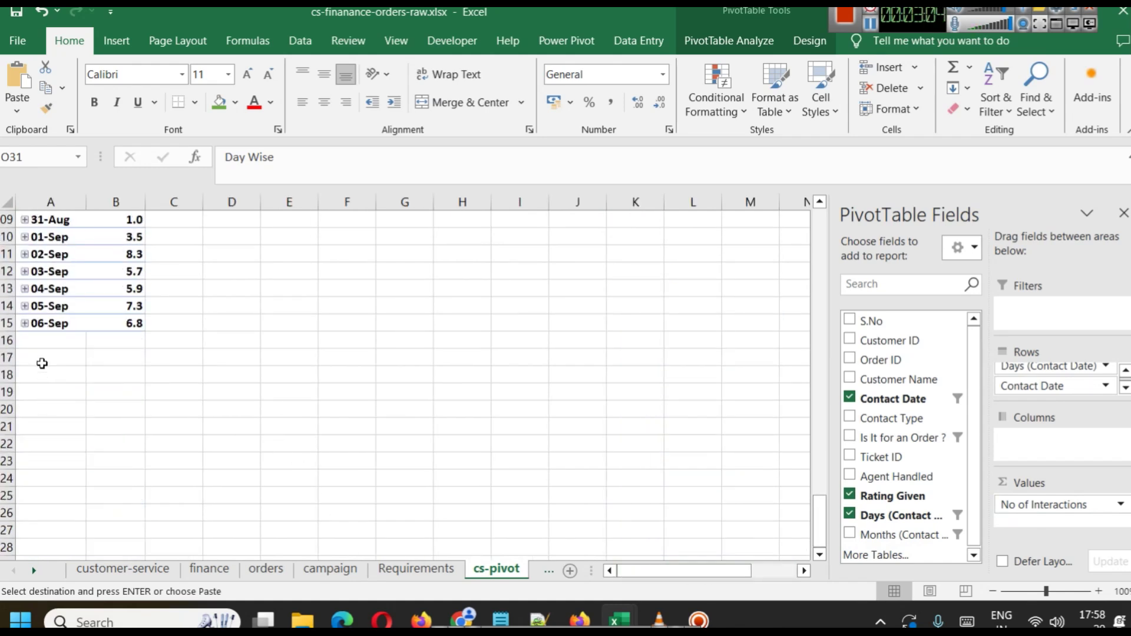
Leave the pivot tables for an empty cell below them and save the workbook.
{"action": "left_click", "coordinate": [42, 363]}
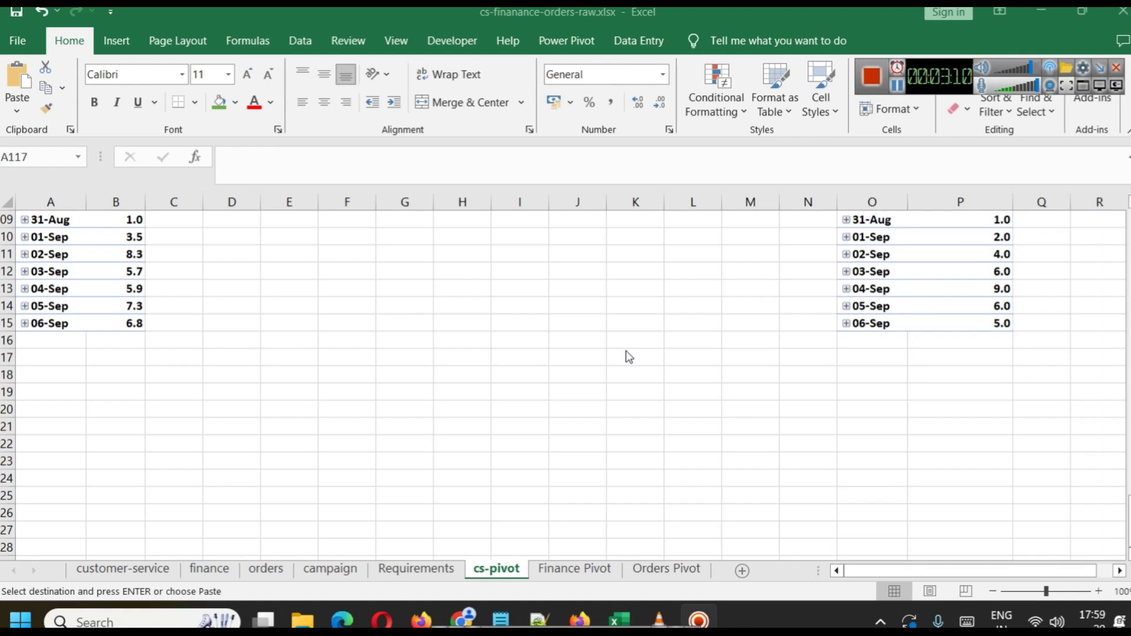
{"action": "left_click", "coordinate": [383, 336]}
{"action": "key", "text": "ctrl+s"}
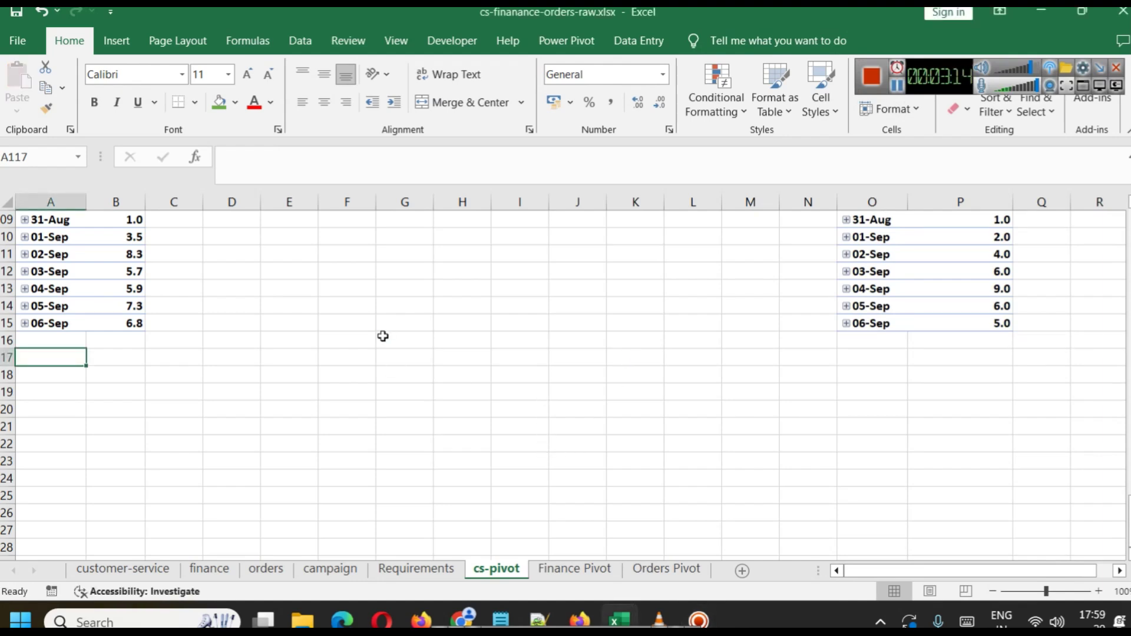
{"action": "left_click", "coordinate": [873, 87]}
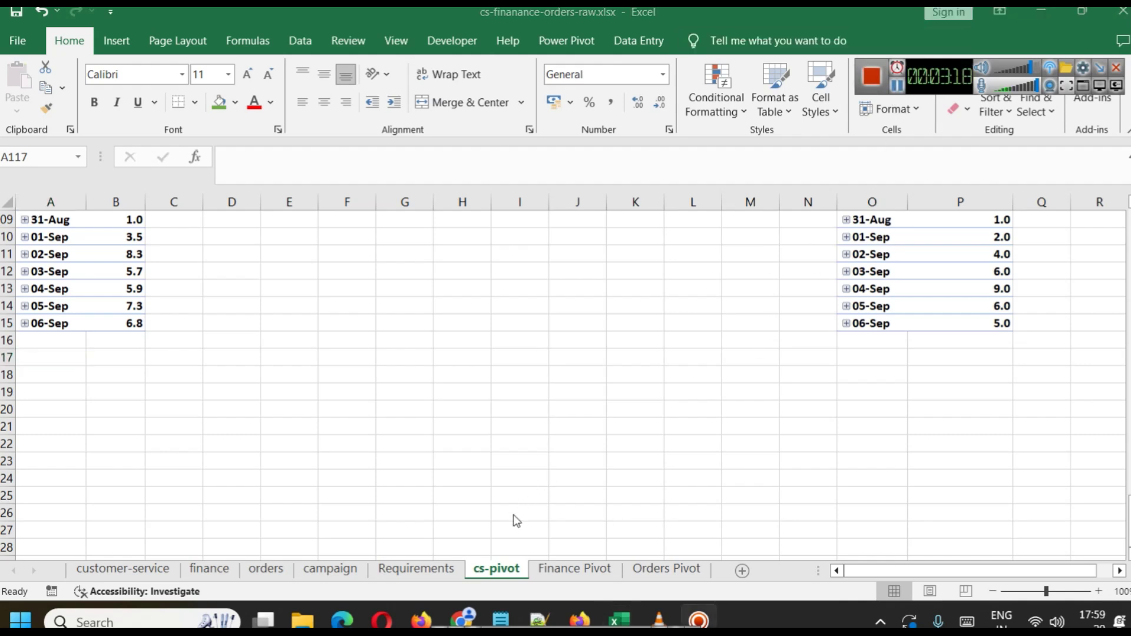
Review all pivot tables on cs-pivot, from the day-wise tables up through the contact-type and agent tables.
{"action": "scroll", "coordinate": [516, 522], "scroll_direction": "up", "scroll_amount": 19}
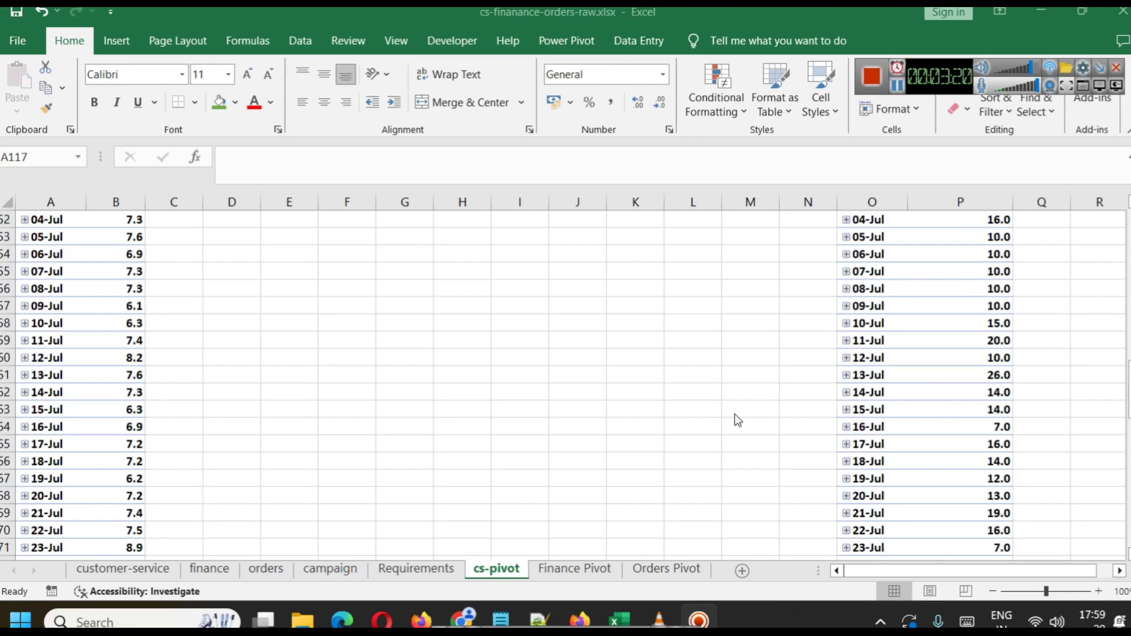
{"action": "scroll", "coordinate": [734, 416], "scroll_direction": "up", "scroll_amount": 11}
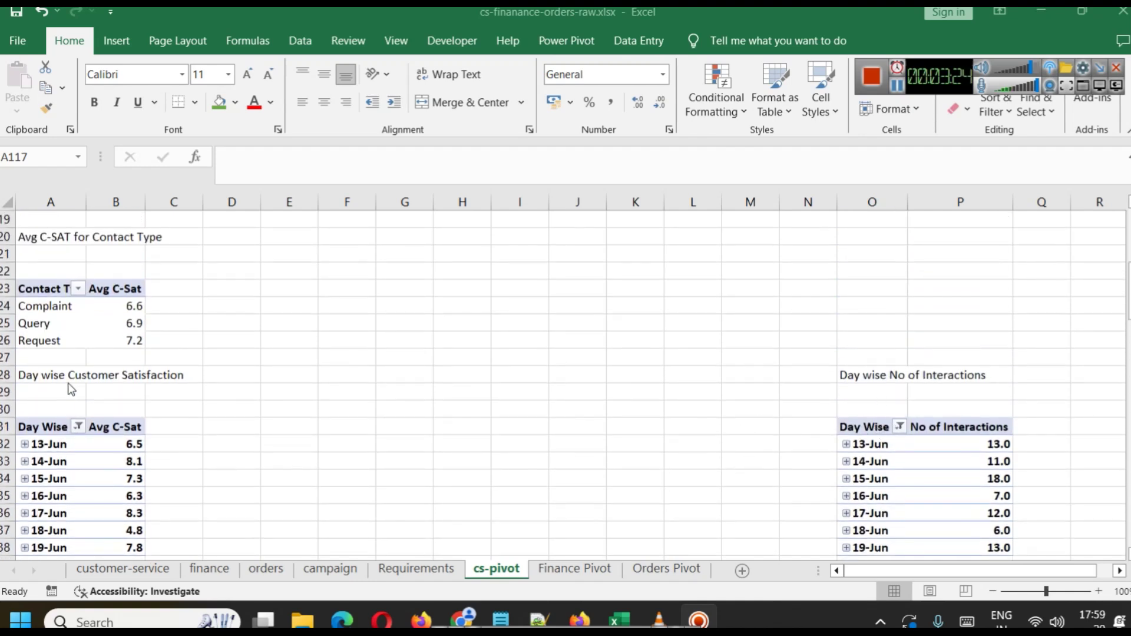
{"action": "scroll", "coordinate": [71, 391], "scroll_direction": "up", "scroll_amount": 2}
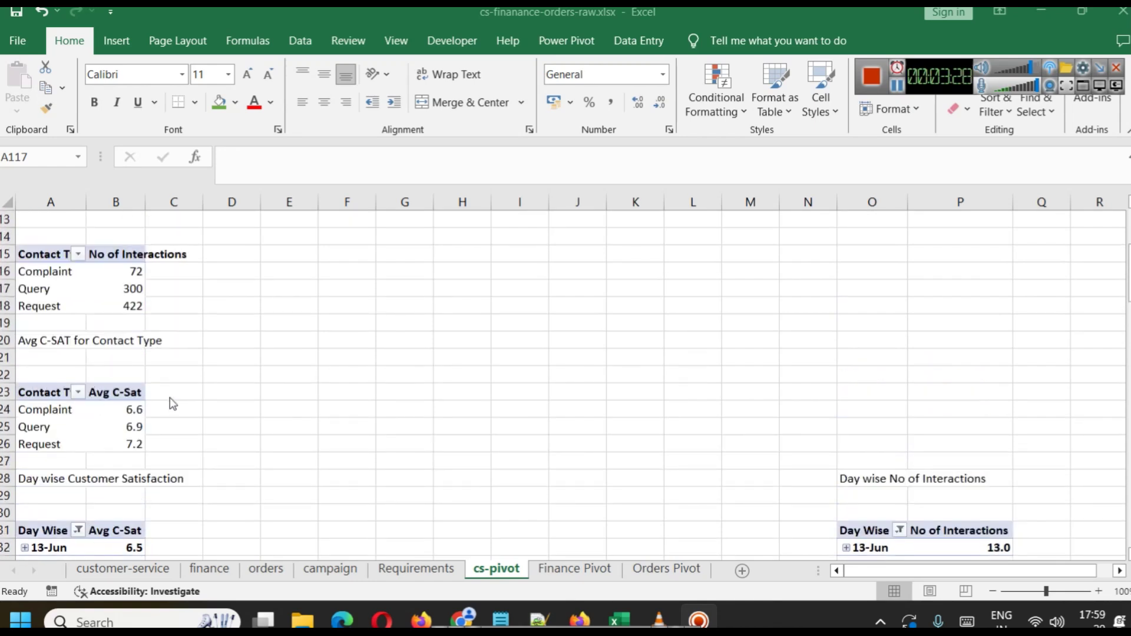
{"action": "scroll", "coordinate": [168, 401], "scroll_direction": "up", "scroll_amount": 1}
{"action": "scroll", "coordinate": [88, 386], "scroll_direction": "up", "scroll_amount": 1}
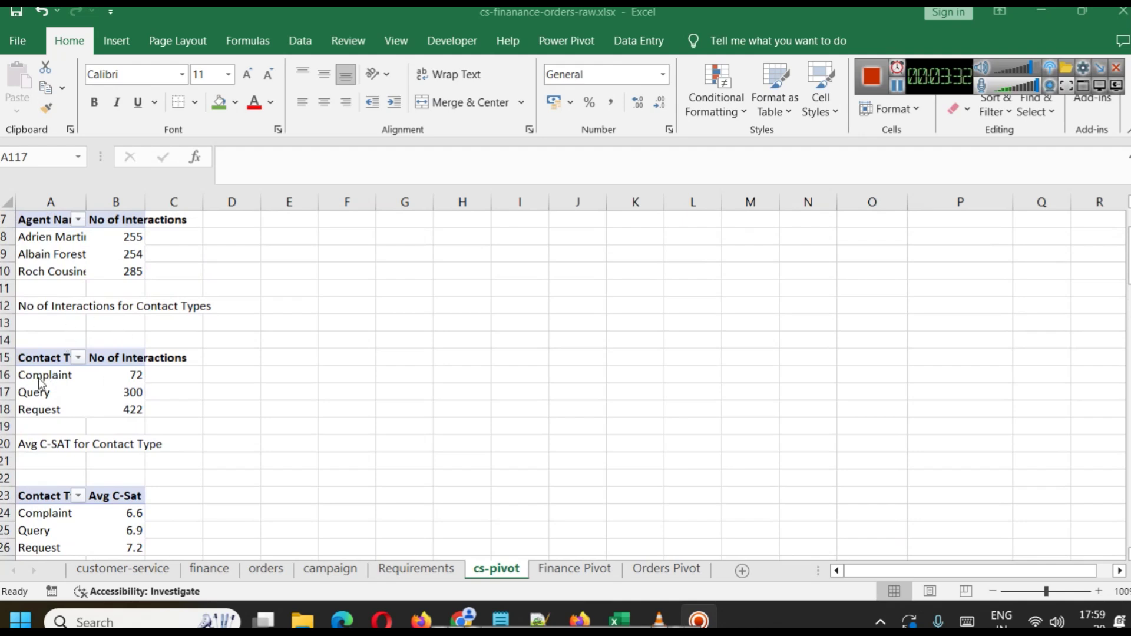
{"action": "scroll", "coordinate": [108, 382], "scroll_direction": "up", "scroll_amount": 2}
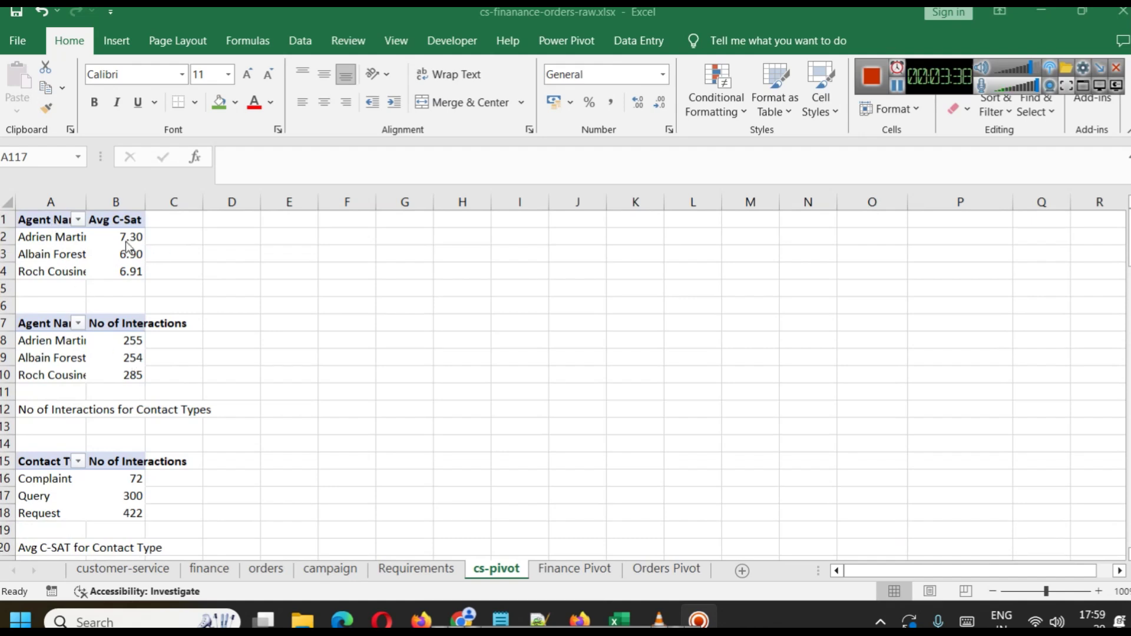
{"action": "scroll", "coordinate": [218, 327], "scroll_direction": "down", "scroll_amount": 9}
{"action": "scroll", "coordinate": [217, 325], "scroll_direction": "up", "scroll_amount": 9}
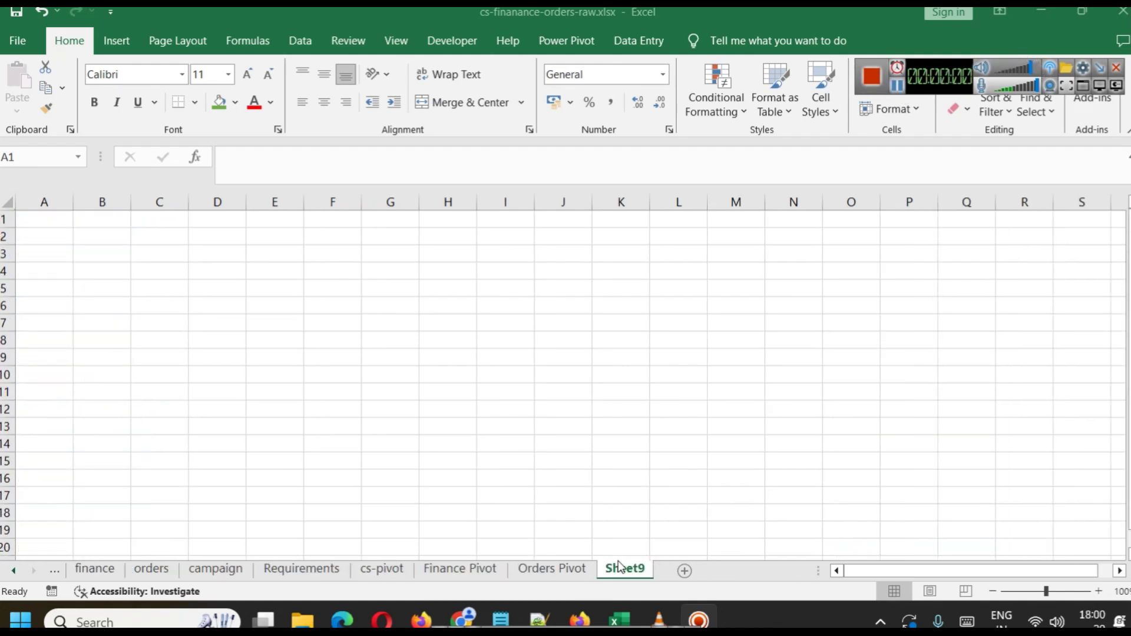
Rename the new Sheet9 worksheet as CS Dashboard.
{"action": "right_click", "coordinate": [622, 569]}
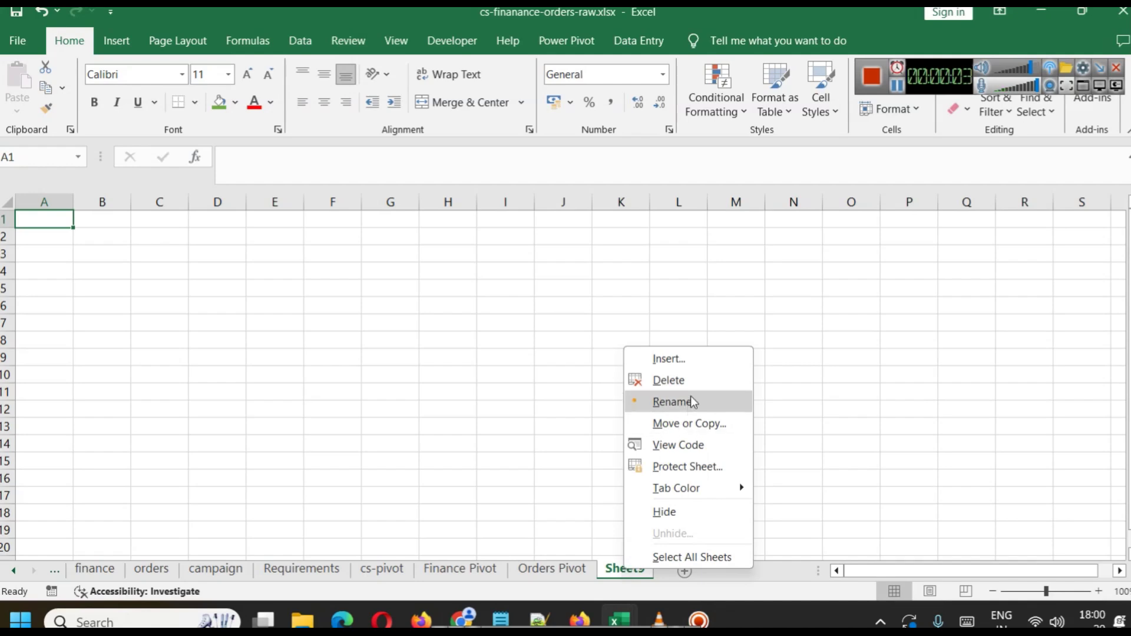
{"action": "left_click", "coordinate": [672, 402]}
{"action": "type", "text": "CS Dashb"}
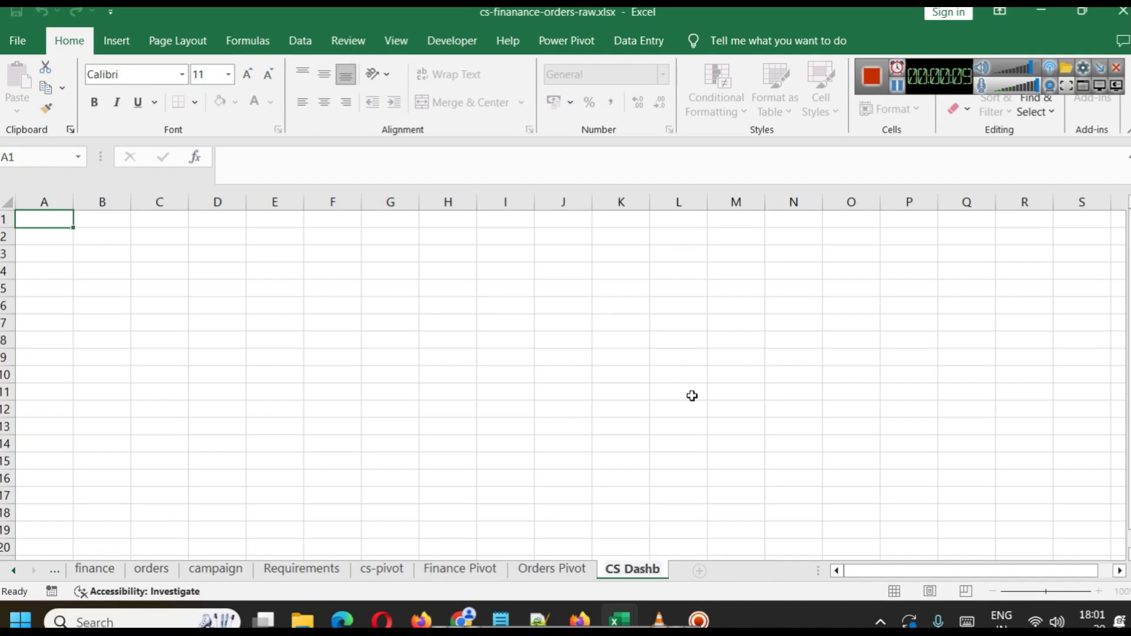
{"action": "type", "text": "oard"}
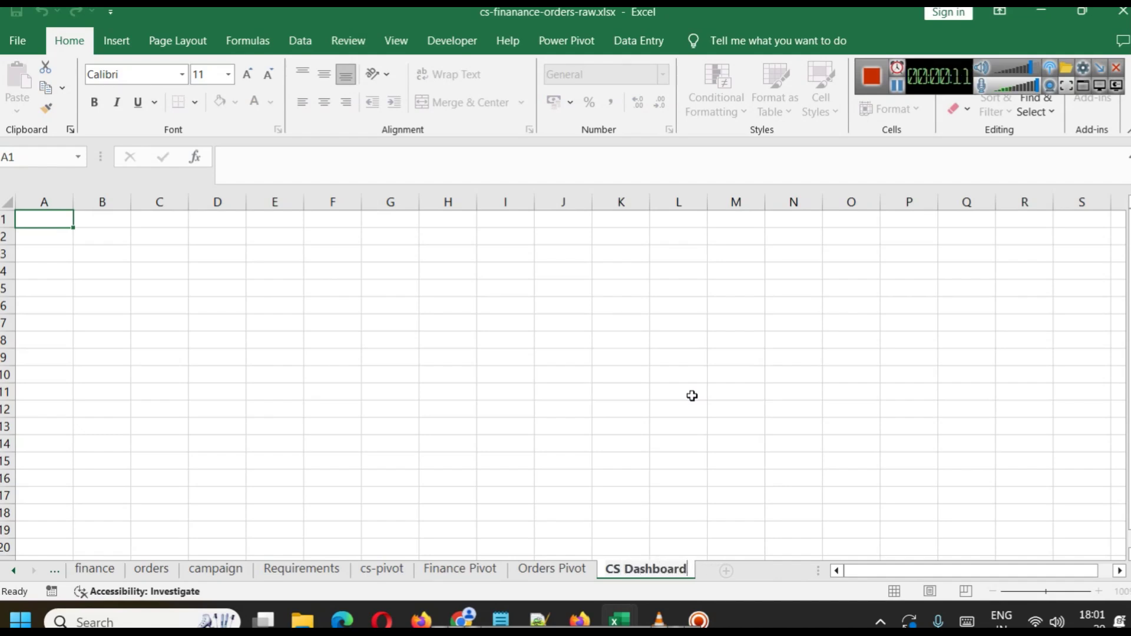
{"action": "left_click", "coordinate": [693, 396]}
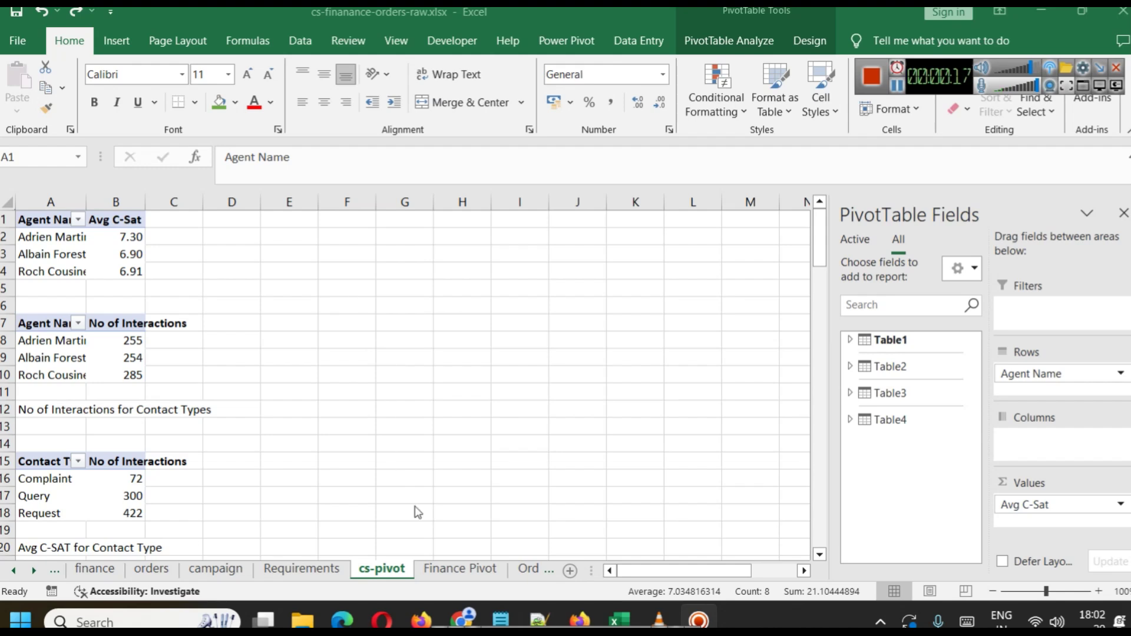
{"action": "left_click", "coordinate": [34, 569]}
{"action": "left_click", "coordinate": [35, 569]}
{"action": "left_click", "coordinate": [528, 570]}
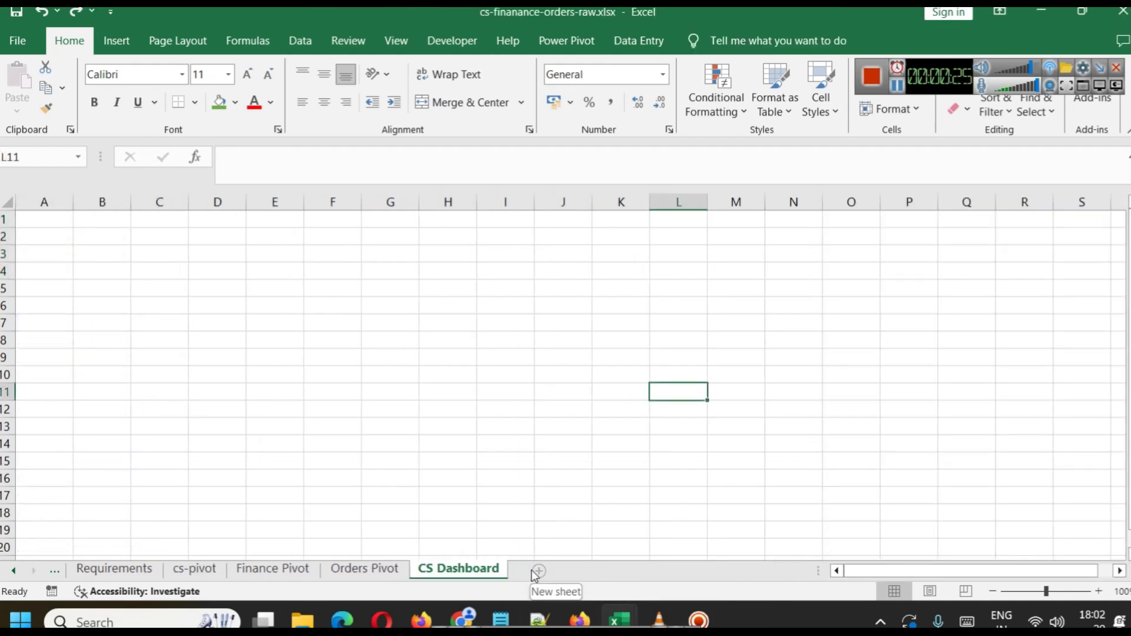
{"action": "left_click", "coordinate": [11, 572]}
{"action": "left_click", "coordinate": [11, 572]}
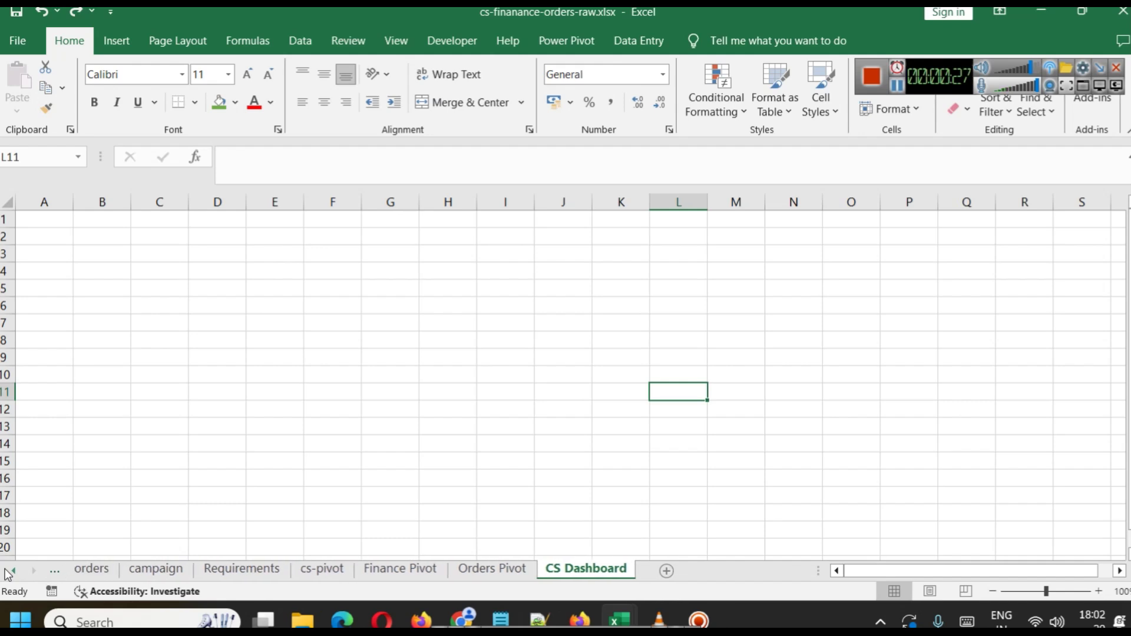
{"action": "left_click", "coordinate": [318, 569]}
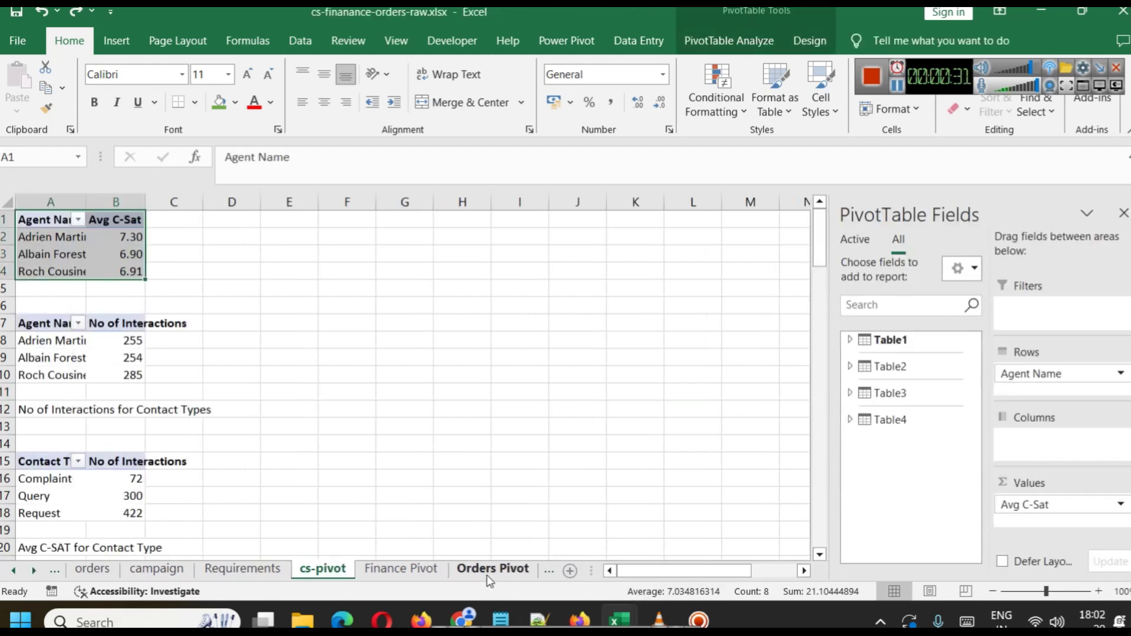
Move the CS Dashboard sheet so that it sits directly after cs-pivot and before Finance Pivot.
{"action": "left_click", "coordinate": [22, 570]}
{"action": "left_click", "coordinate": [22, 571]}
{"action": "left_click", "coordinate": [32, 571]}
{"action": "left_click", "coordinate": [32, 570]}
{"action": "left_click", "coordinate": [32, 570]}
{"action": "left_click", "coordinate": [521, 569]}
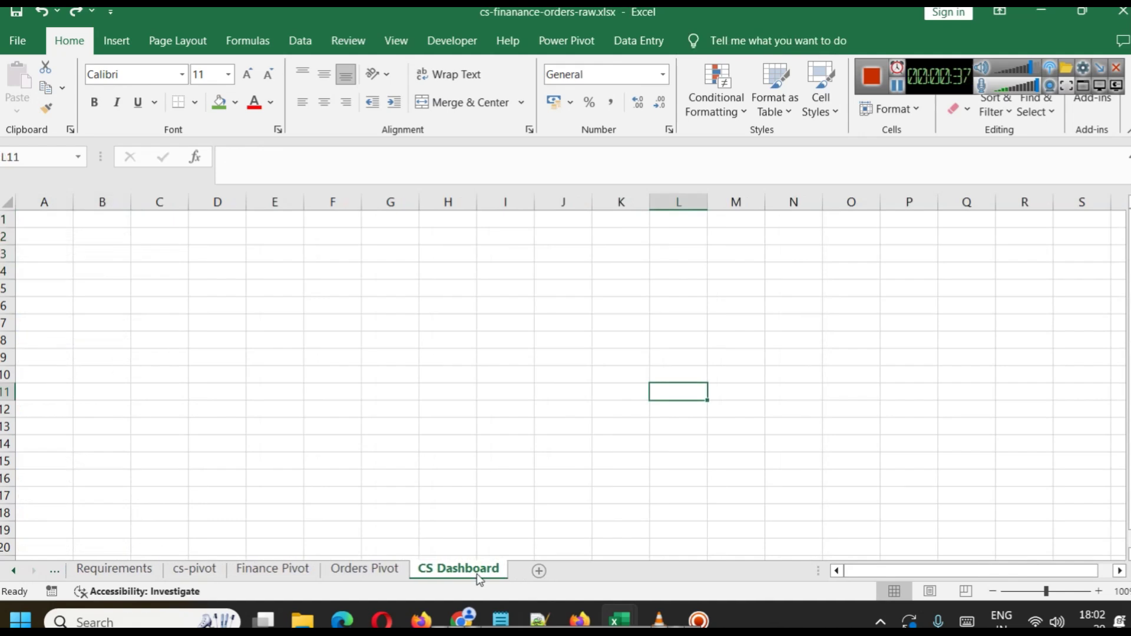
{"action": "left_click_drag", "start_coordinate": [396, 575], "coordinate": [255, 575]}
{"action": "left_click", "coordinate": [217, 572]}
{"action": "left_click", "coordinate": [232, 571]}
Start a PivotChart from the Agent Name and Avg C-Sat pivot table at the top of cs-pivot.
{"action": "left_click", "coordinate": [208, 574]}
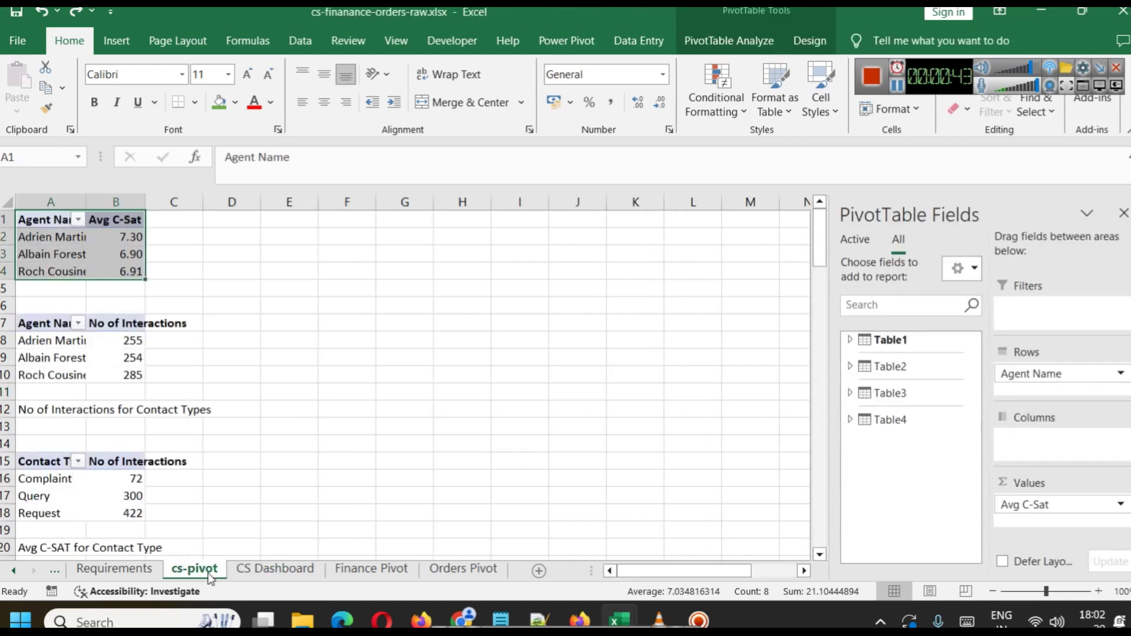
{"action": "right_click", "coordinate": [52, 227]}
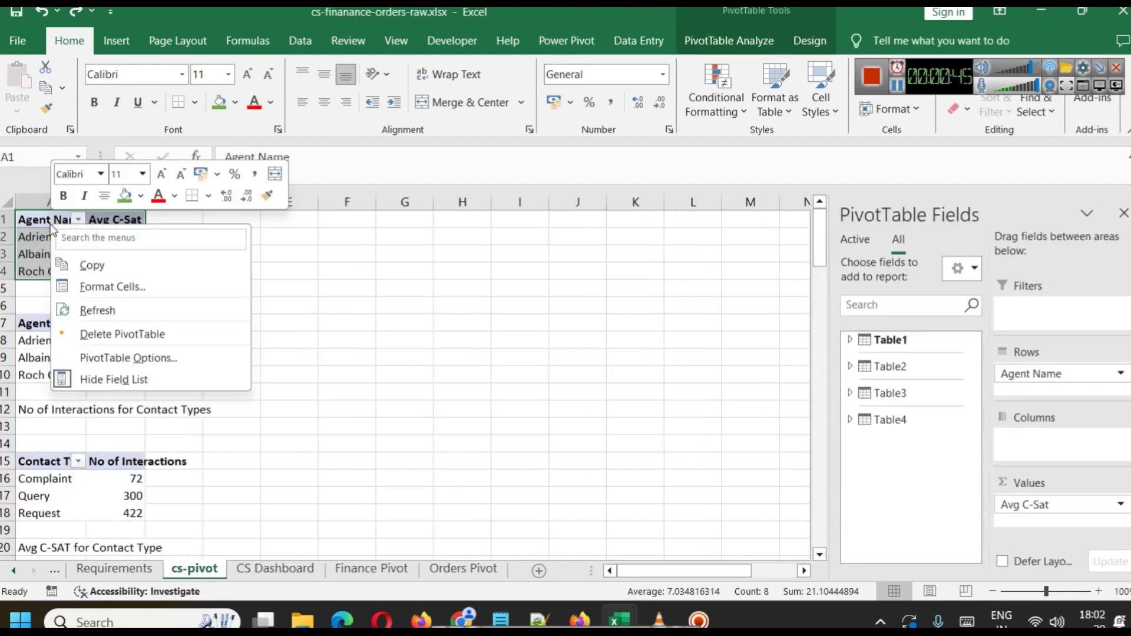
{"action": "left_click", "coordinate": [271, 269]}
{"action": "left_click", "coordinate": [271, 269]}
{"action": "left_click", "coordinate": [32, 221]}
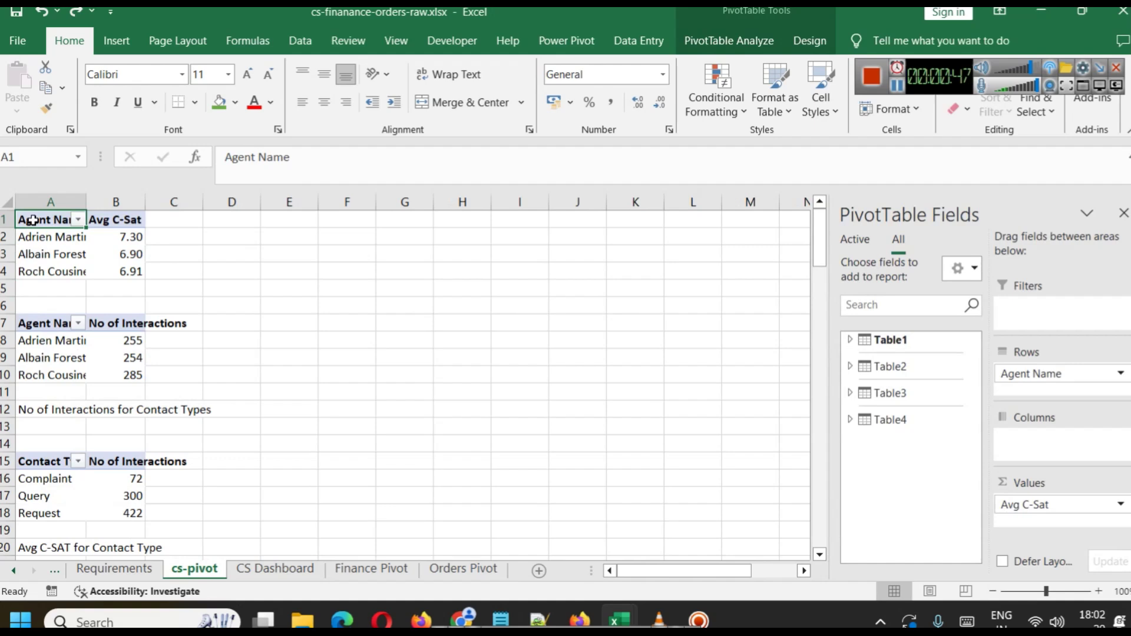
{"action": "left_click", "coordinate": [112, 42]}
{"action": "left_click", "coordinate": [644, 109]}
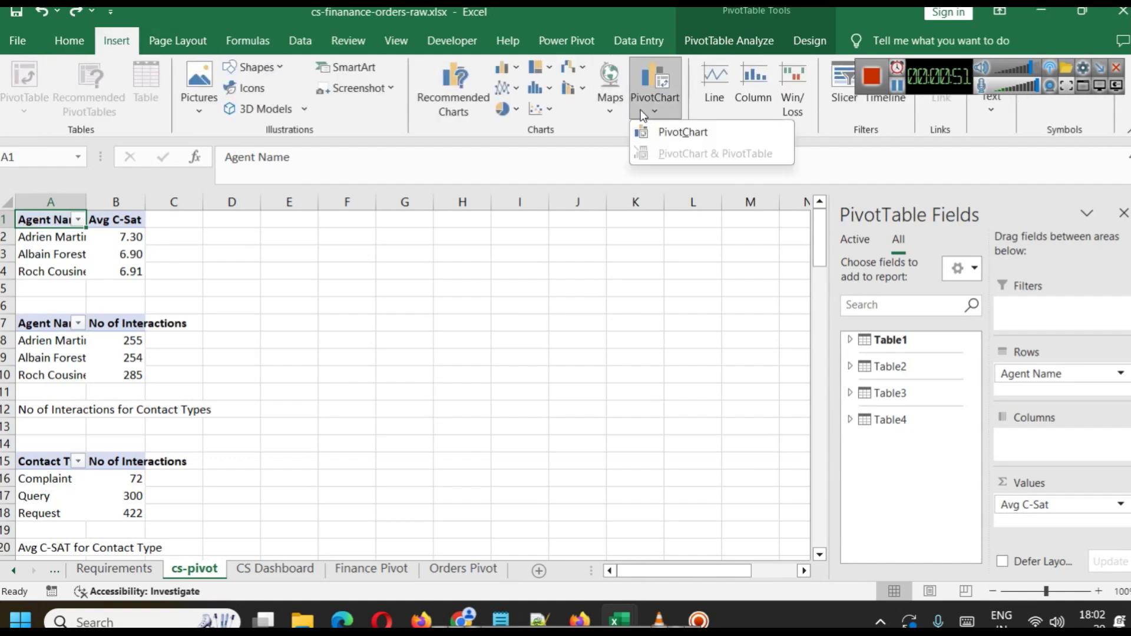
{"action": "left_click", "coordinate": [666, 132]}
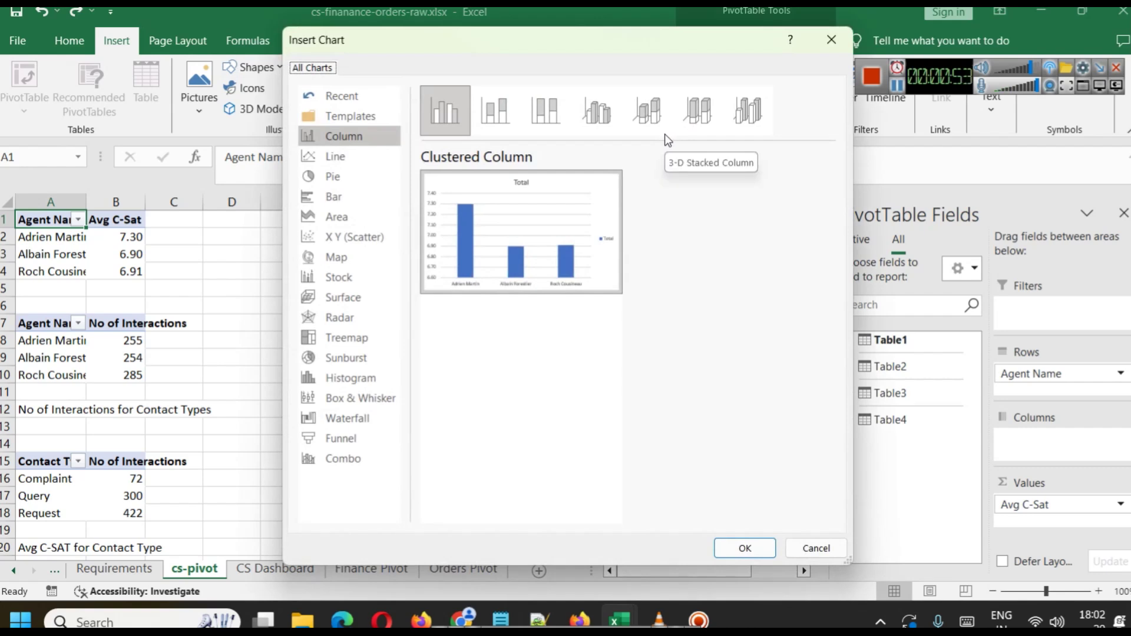
Compare the line, column, doughnut and 3-D pie types, and insert the PivotChart as a standard 2-D pie.
{"action": "left_click", "coordinate": [355, 179]}
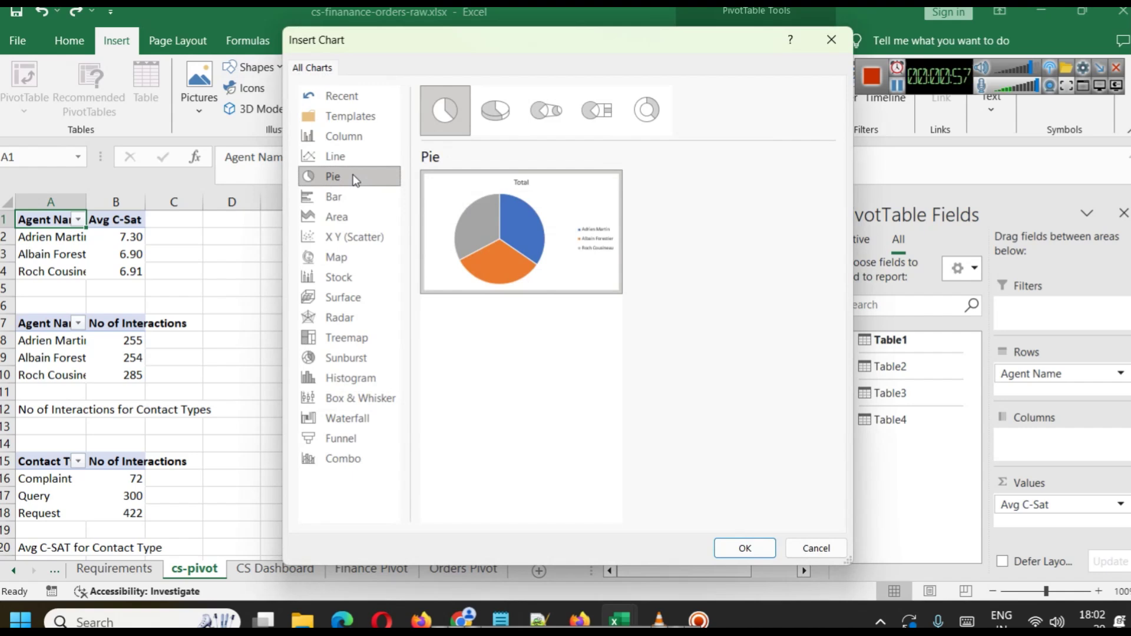
{"action": "left_click", "coordinate": [351, 164]}
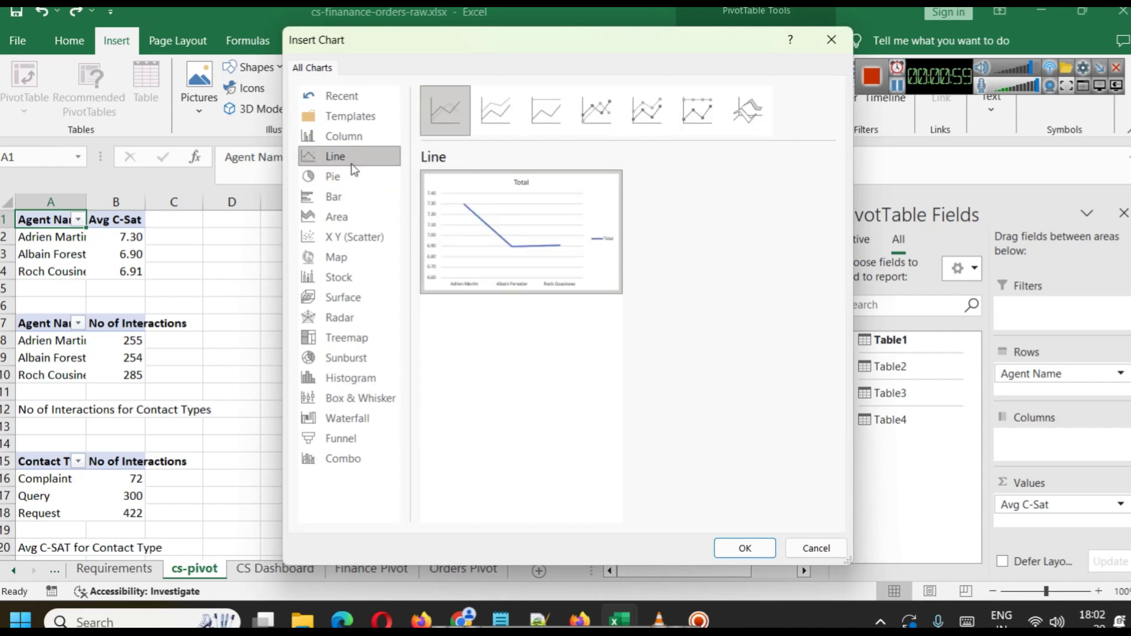
{"action": "left_click", "coordinate": [350, 141]}
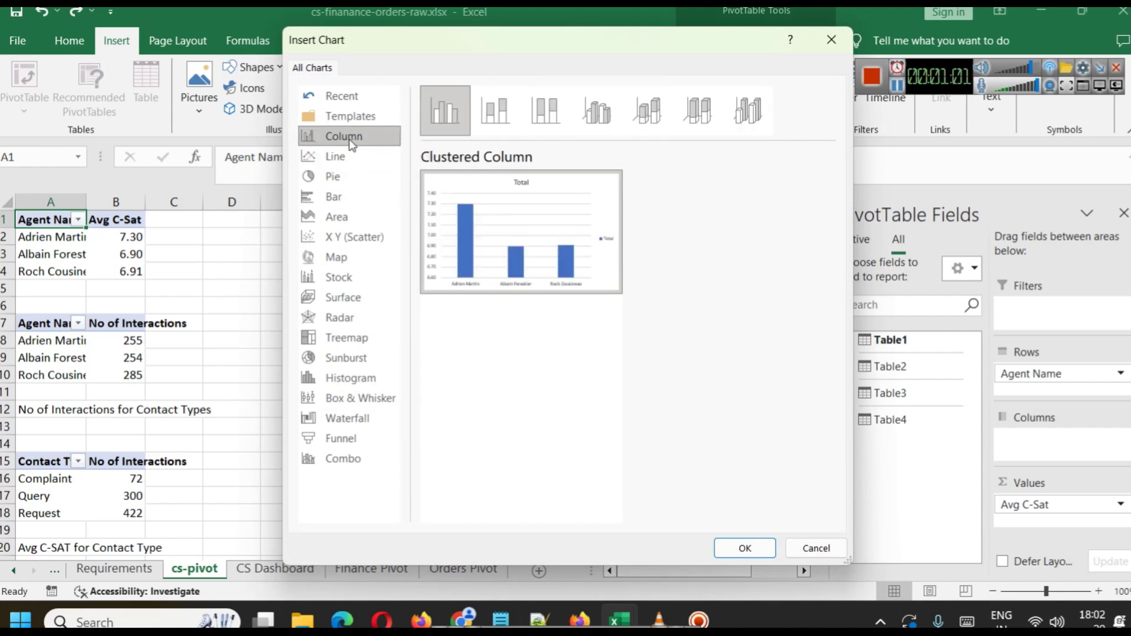
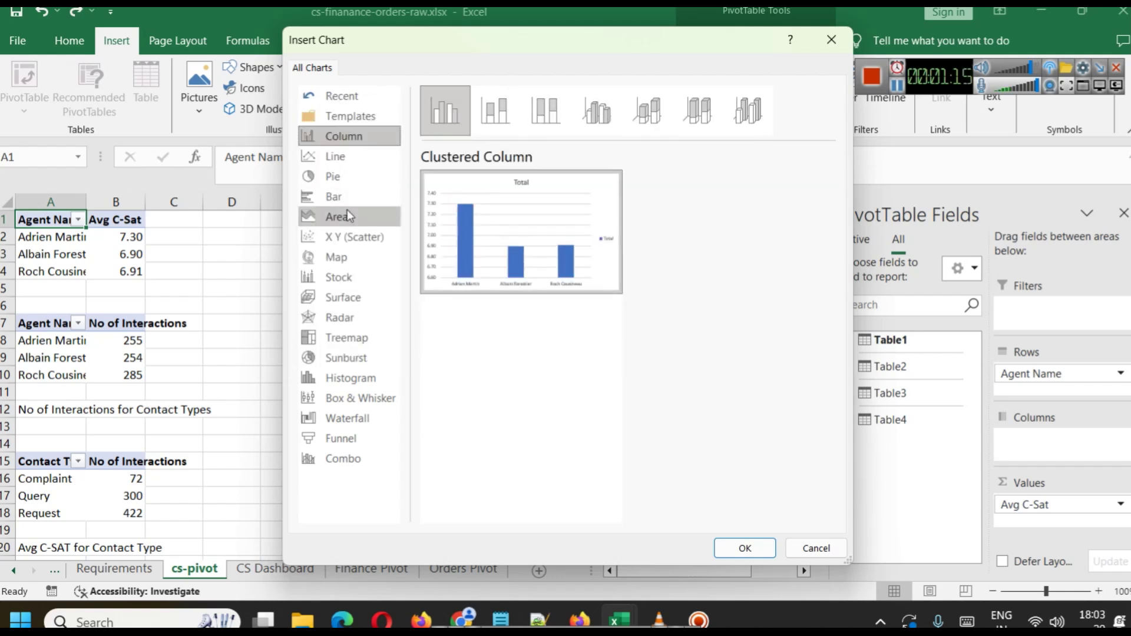
{"action": "left_click", "coordinate": [345, 176]}
{"action": "left_click", "coordinate": [657, 119]}
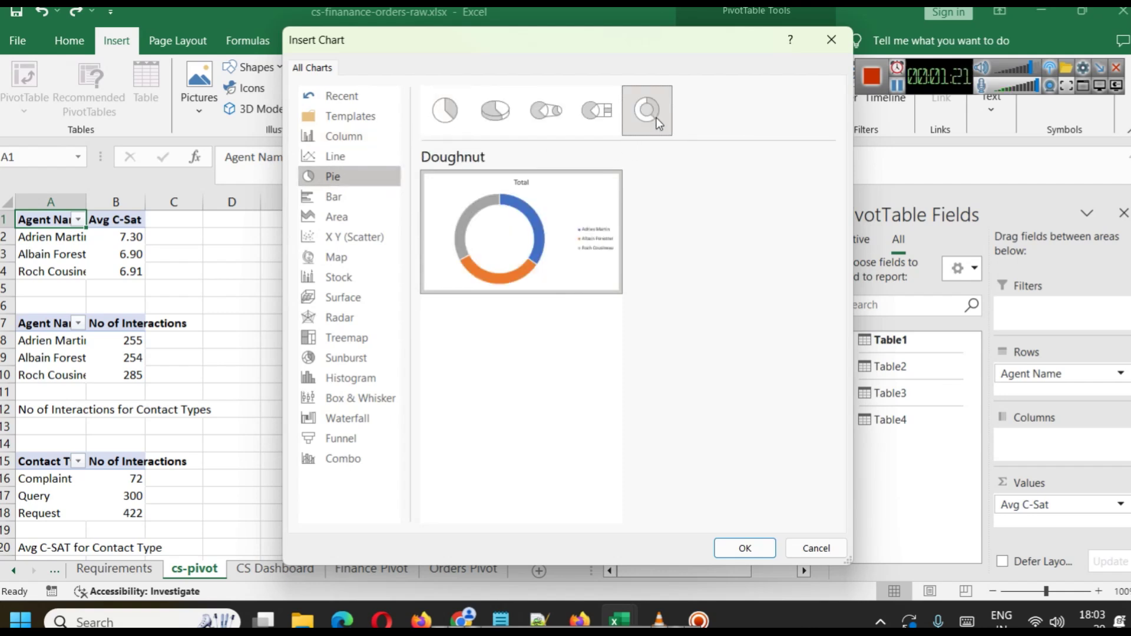
{"action": "left_click", "coordinate": [493, 108]}
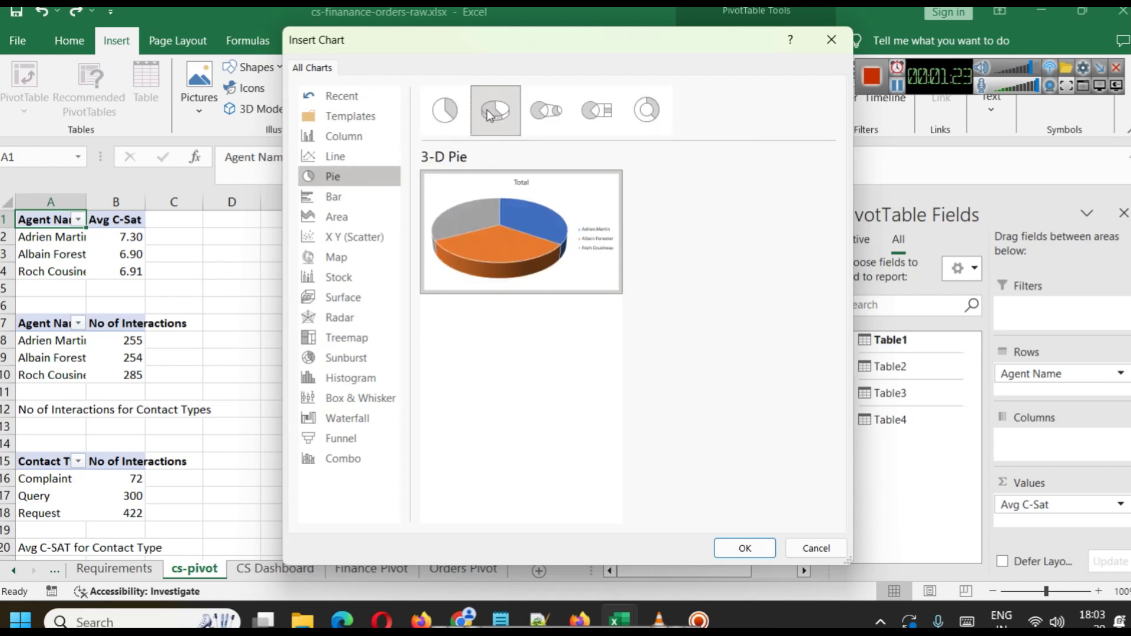
{"action": "left_click", "coordinate": [442, 120]}
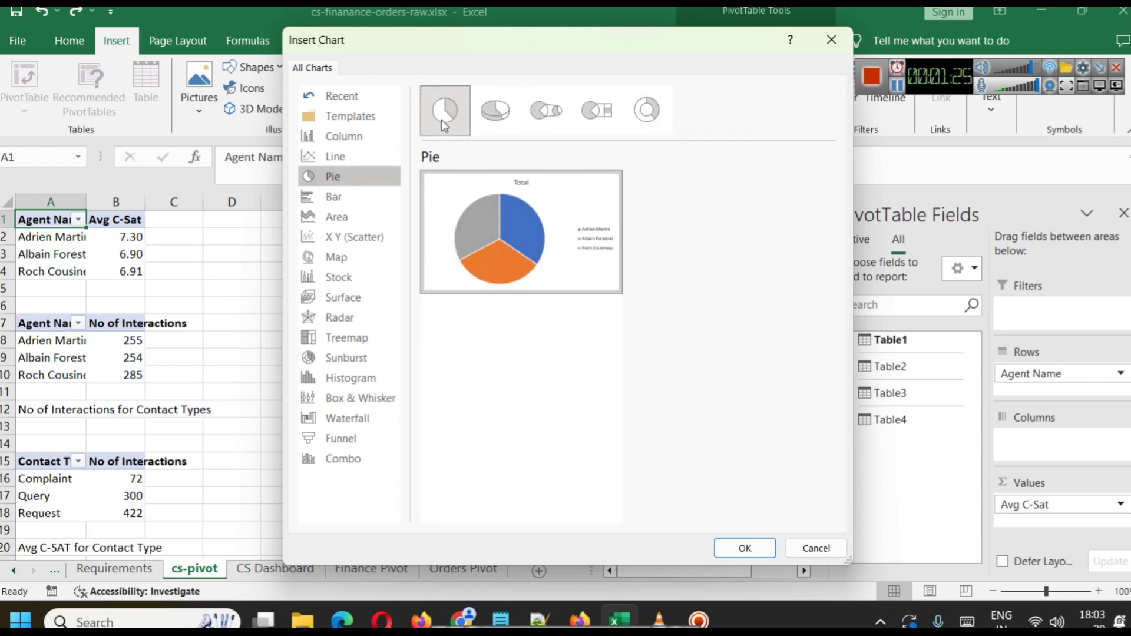
{"action": "left_click", "coordinate": [513, 125]}
{"action": "left_click", "coordinate": [465, 106]}
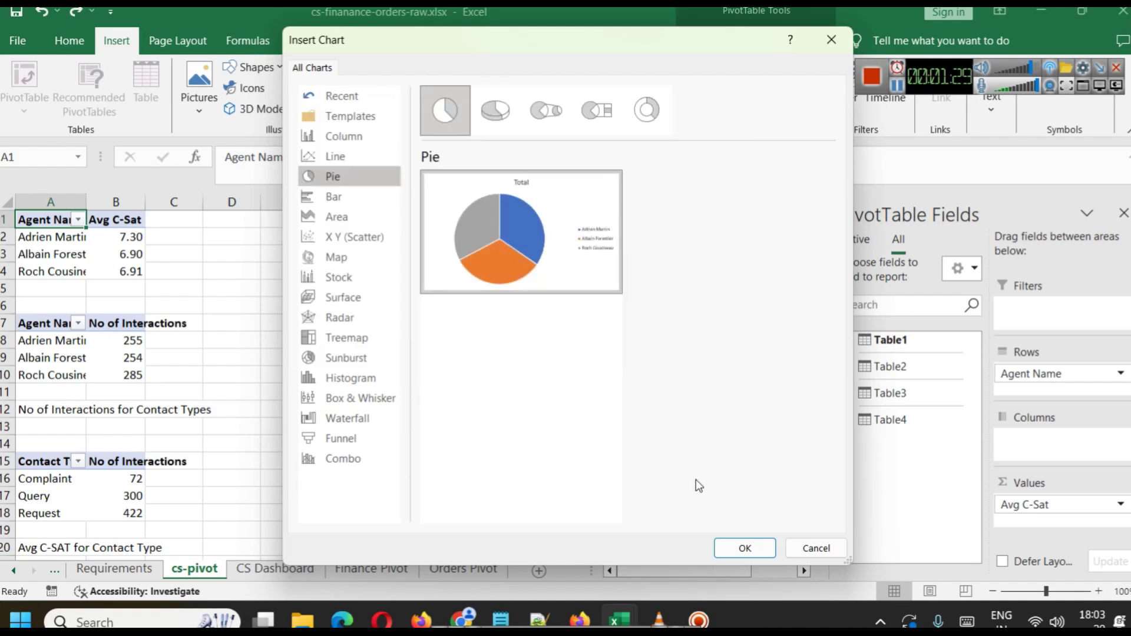
{"action": "left_click", "coordinate": [745, 549]}
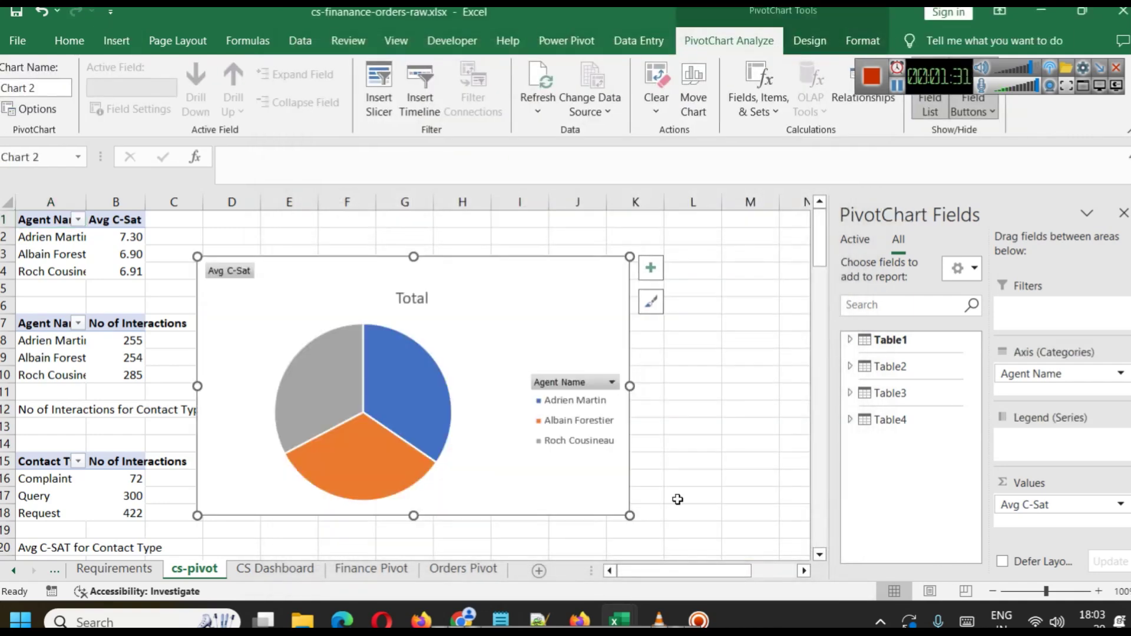
Shrink the pie chart from its lower-left corner so that it spans about columns E to K and rows 3 to 14.
{"action": "left_click_drag", "start_coordinate": [202, 516], "coordinate": [281, 446]}
{"action": "left_click", "coordinate": [367, 413]}
{"action": "left_click", "coordinate": [475, 346]}
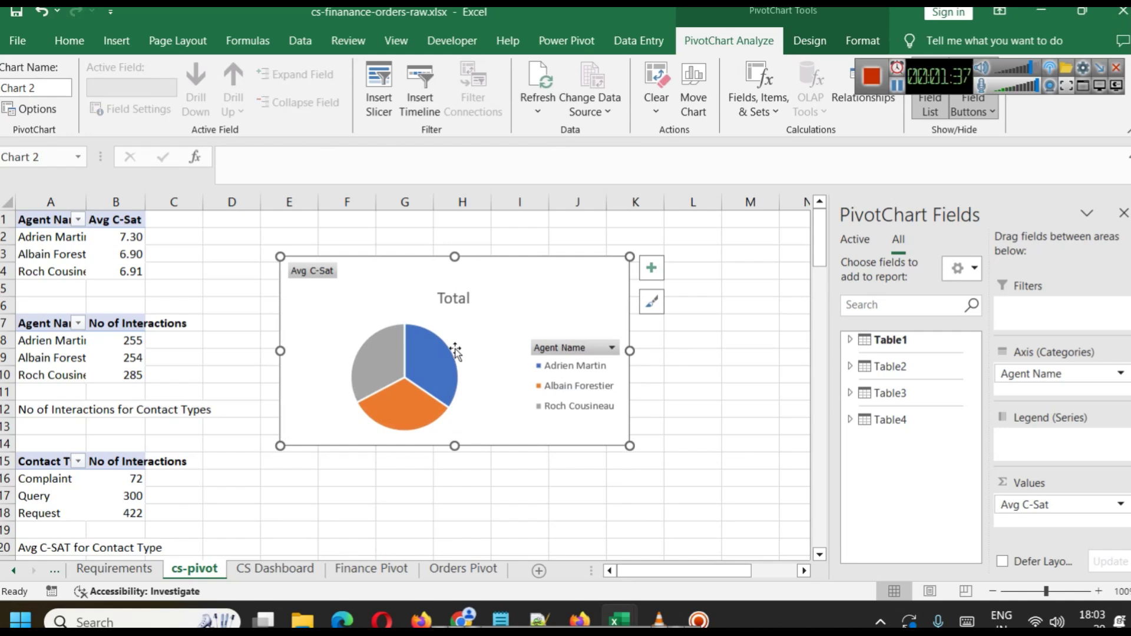
Enlarge the pie's plot area towards the upper left and move the chart title clear of the pie, above the legend.
{"action": "left_click", "coordinate": [351, 334]}
{"action": "left_click_drag", "start_coordinate": [350, 324], "coordinate": [312, 298]}
{"action": "left_click", "coordinate": [454, 301]}
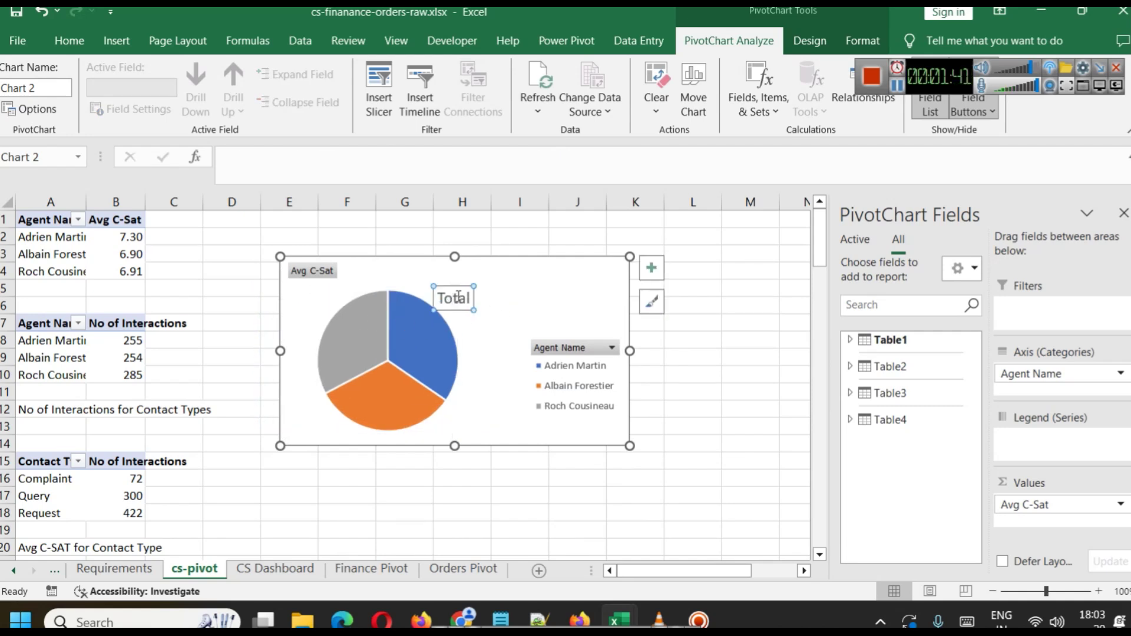
{"action": "left_click_drag", "start_coordinate": [460, 290], "coordinate": [510, 274]}
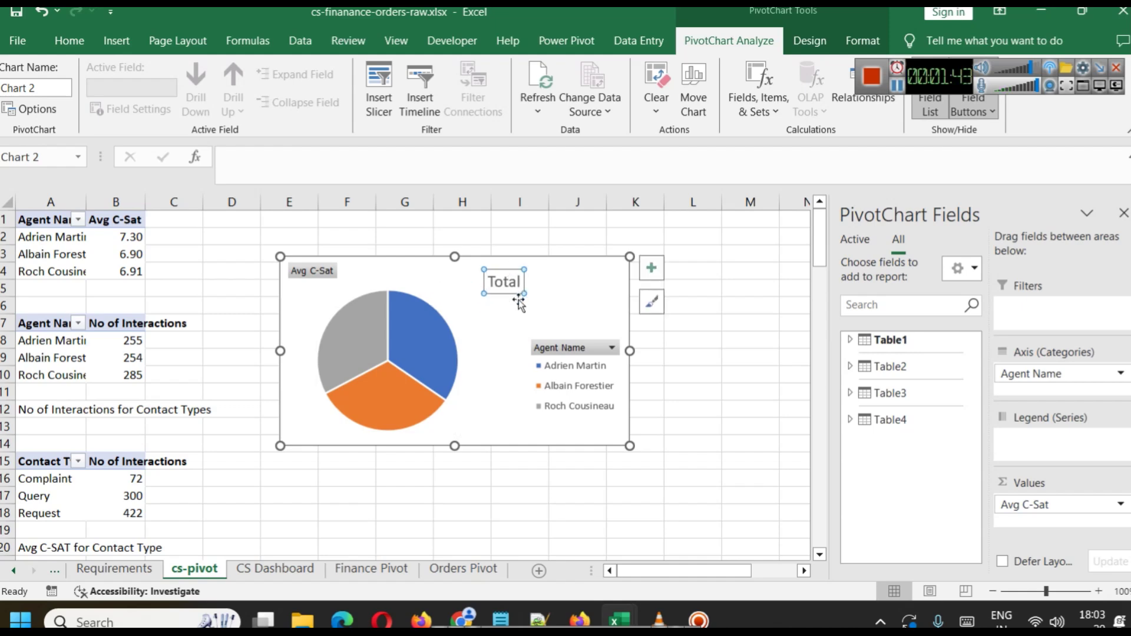
Copy the text "Agent's Average Customer Satisfaction" from cell A2 of the Requirements sheet.
{"action": "left_click", "coordinate": [129, 568]}
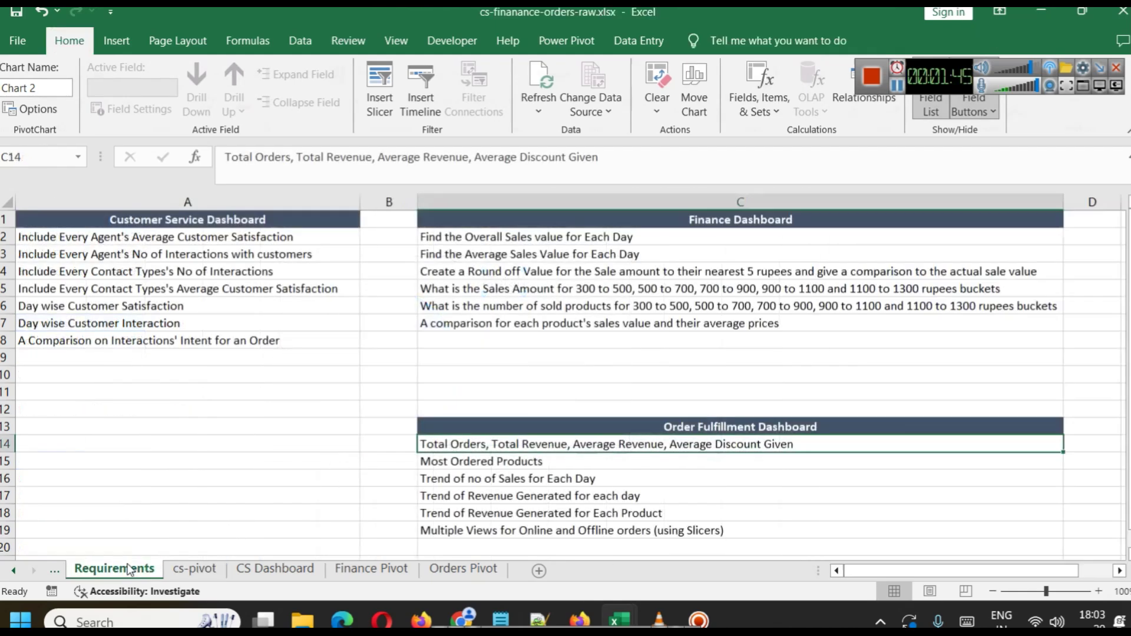
{"action": "double_click", "coordinate": [188, 236]}
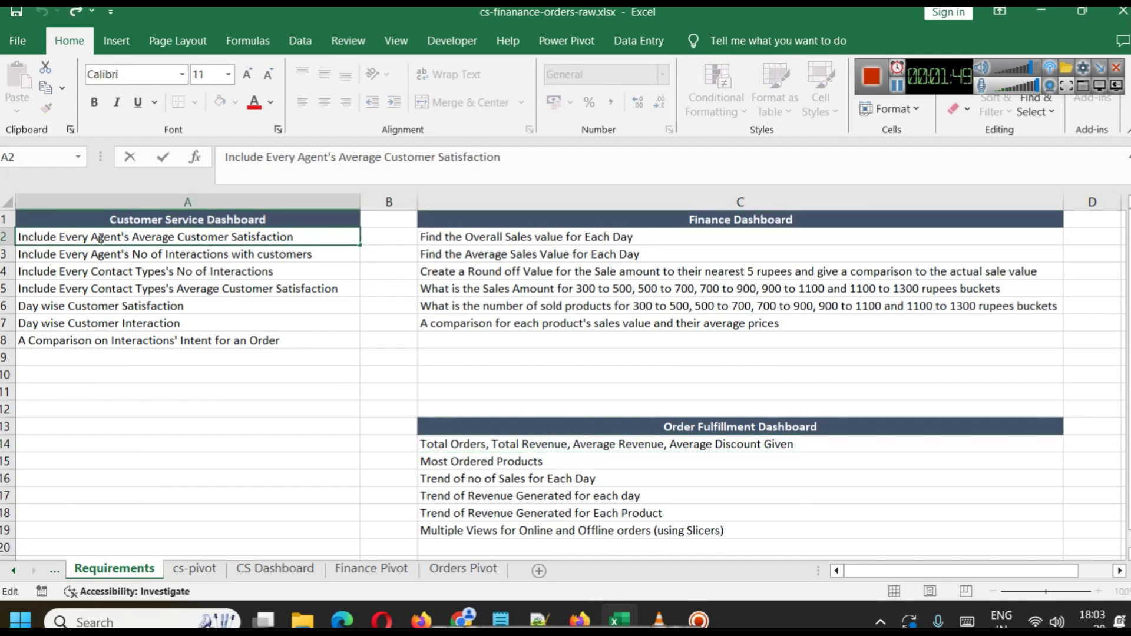
{"action": "left_click_drag", "start_coordinate": [97, 237], "coordinate": [303, 248]}
{"action": "key", "text": "ctrl+c"}
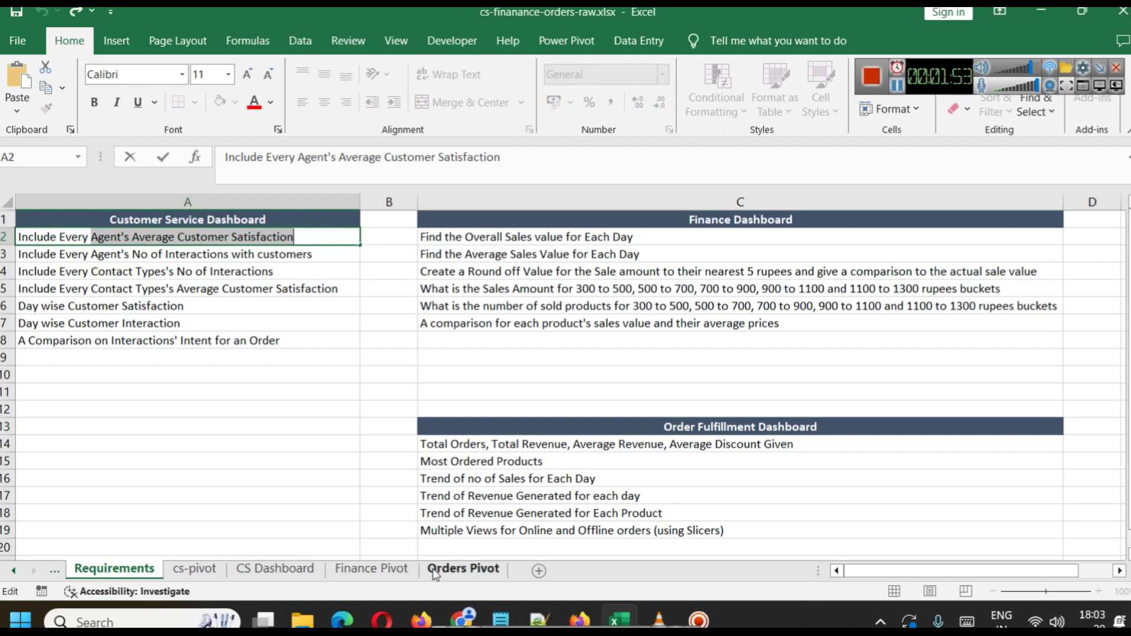
Replace the pie chart's title on cs-pivot with "Agent's Average Customer Satisfaction" and fit it inside the chart's upper edge.
{"action": "left_click", "coordinate": [295, 570]}
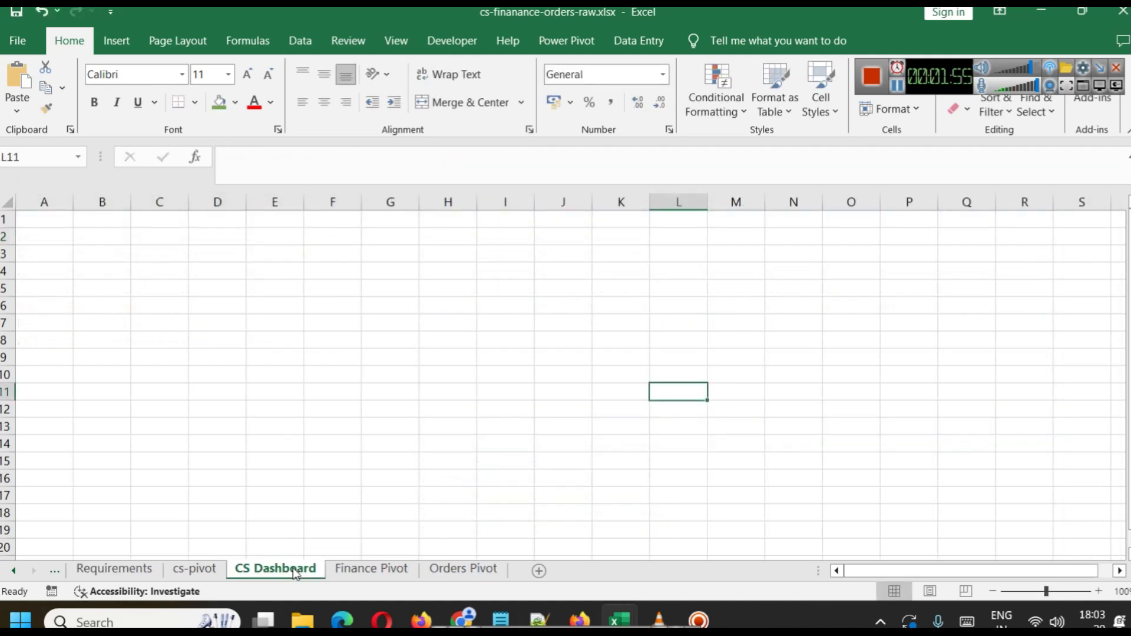
{"action": "left_click", "coordinate": [184, 573]}
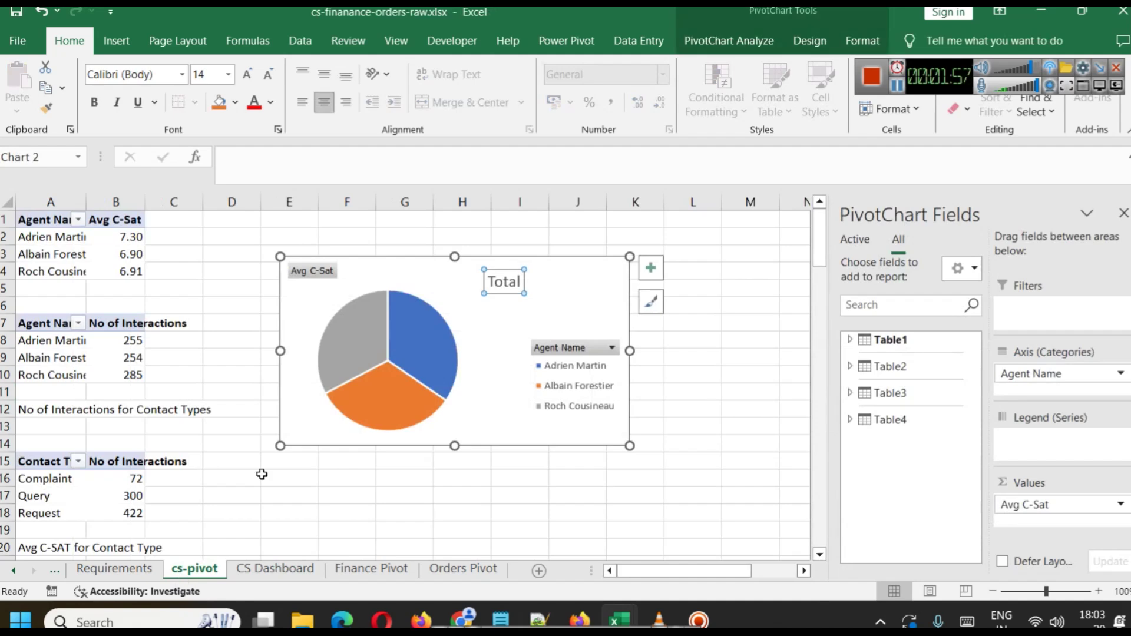
{"action": "double_click", "coordinate": [514, 287]}
{"action": "key", "text": "ctrl+v"}
{"action": "left_click", "coordinate": [510, 326]}
{"action": "left_click", "coordinate": [489, 284]}
{"action": "left_click_drag", "start_coordinate": [487, 270], "coordinate": [483, 264]}
{"action": "left_click", "coordinate": [555, 305]}
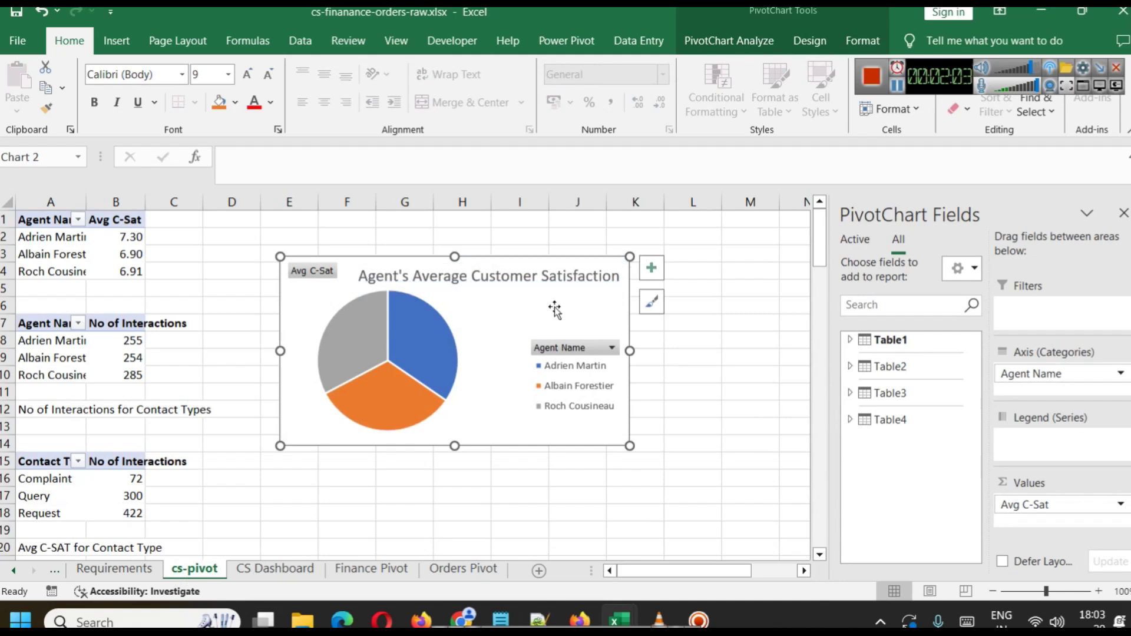
Apply the chart style with a dark grey gradient background to the pie chart.
{"action": "left_click", "coordinate": [659, 303]}
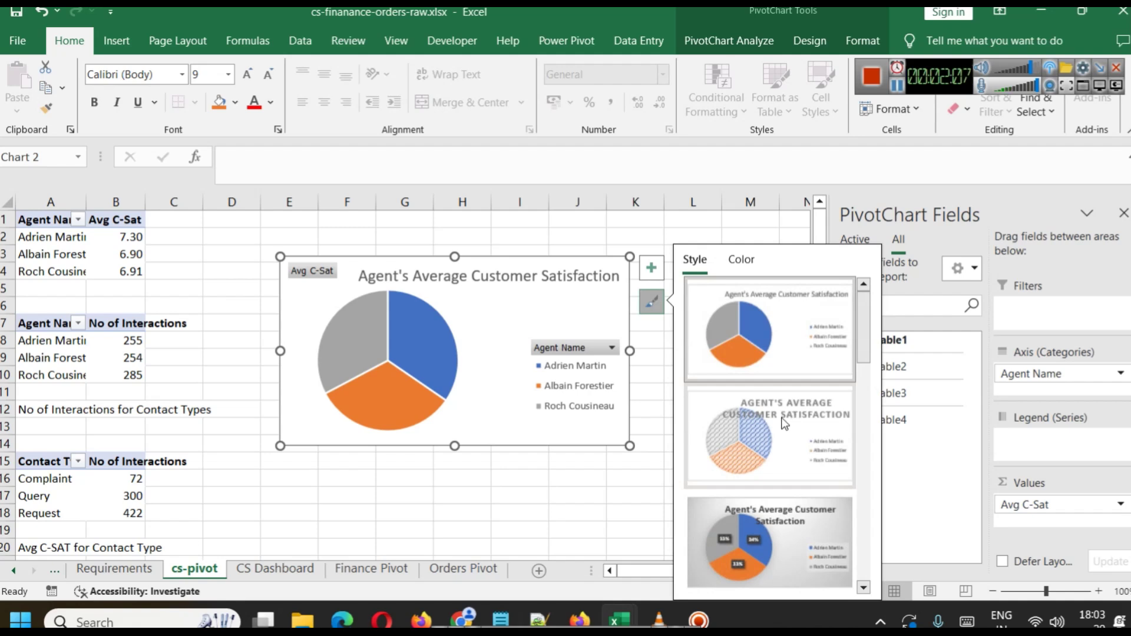
{"action": "scroll", "coordinate": [799, 511], "scroll_direction": "down", "scroll_amount": 5}
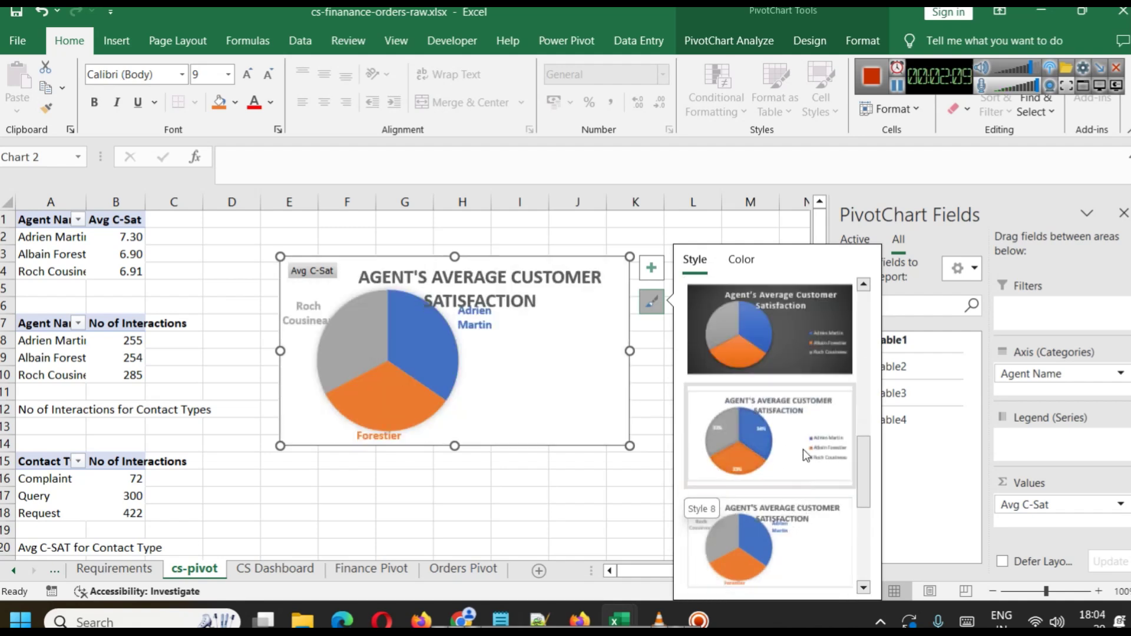
{"action": "left_click", "coordinate": [797, 349]}
{"action": "left_click", "coordinate": [471, 284]}
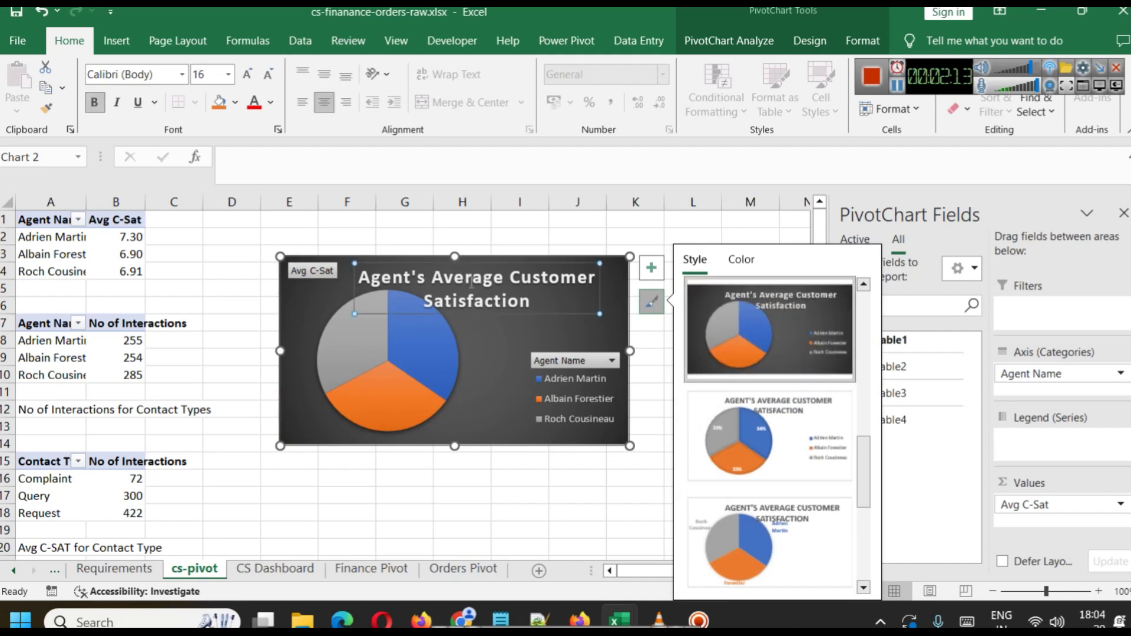
{"action": "left_click", "coordinate": [364, 305]}
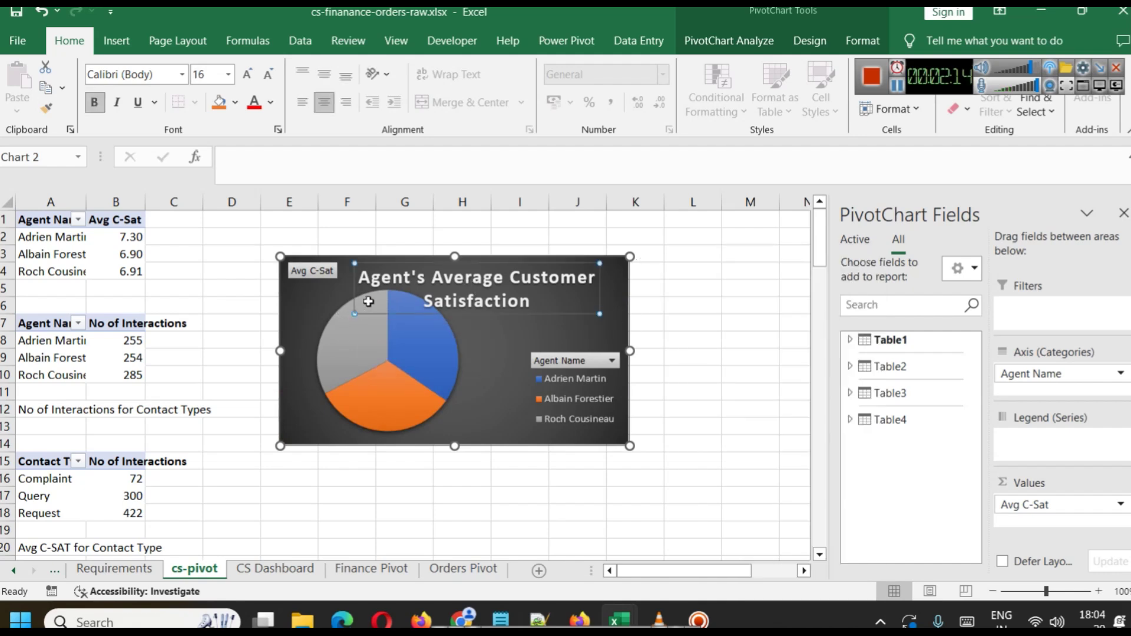
Set the pie chart title's font size to 11 so that it fits on one line.
{"action": "double_click", "coordinate": [424, 299]}
{"action": "key", "text": "ctrl+a"}
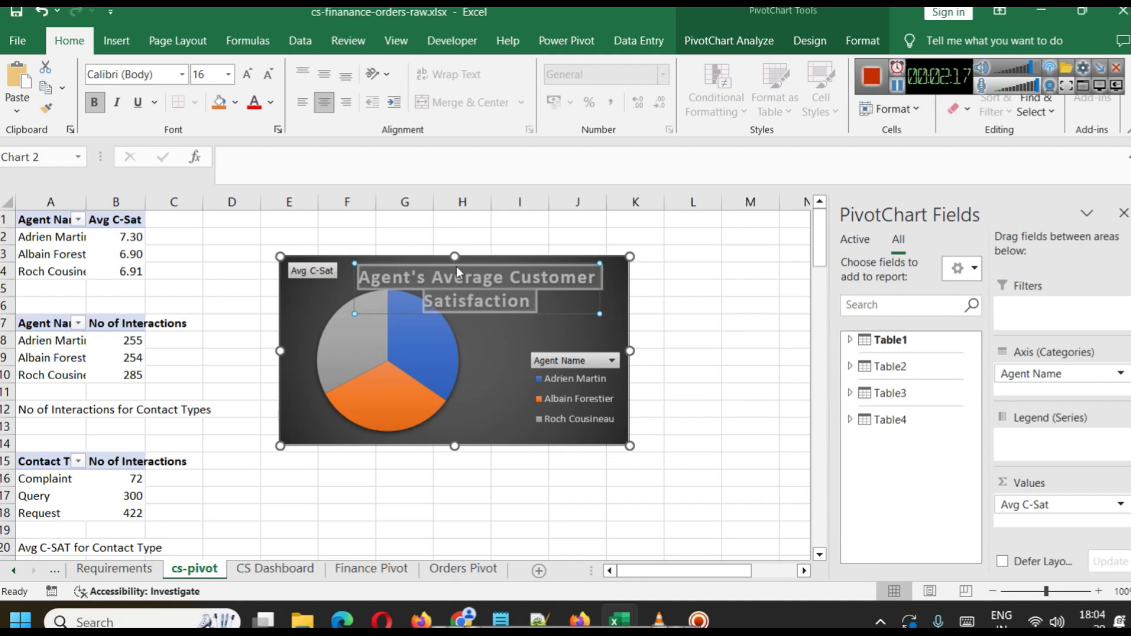
{"action": "left_click", "coordinate": [228, 74]}
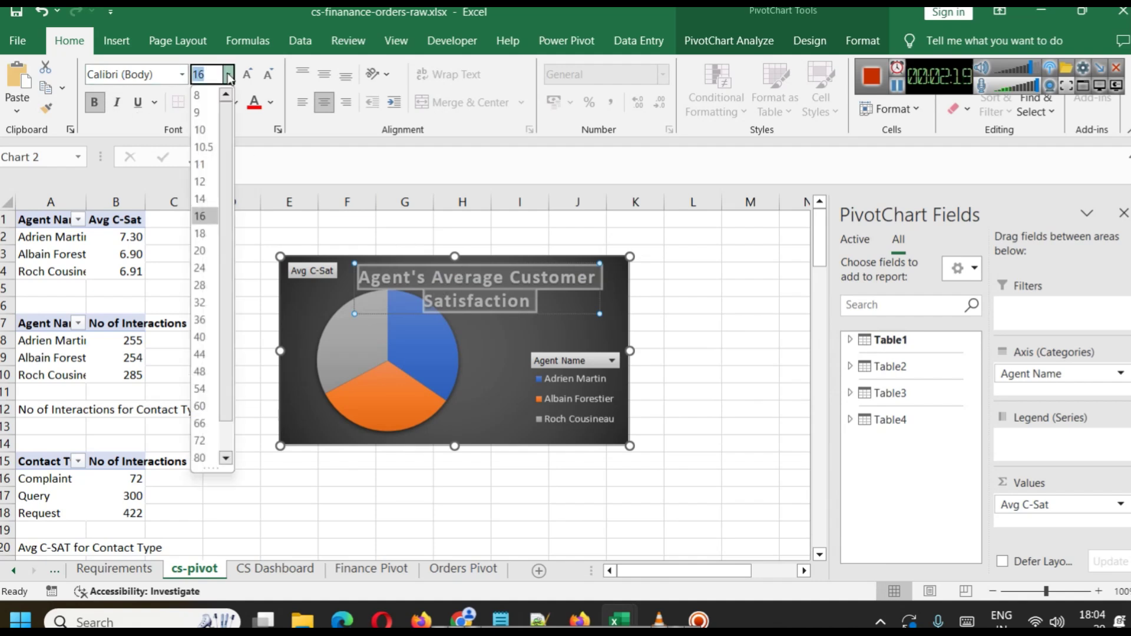
{"action": "left_click", "coordinate": [207, 171]}
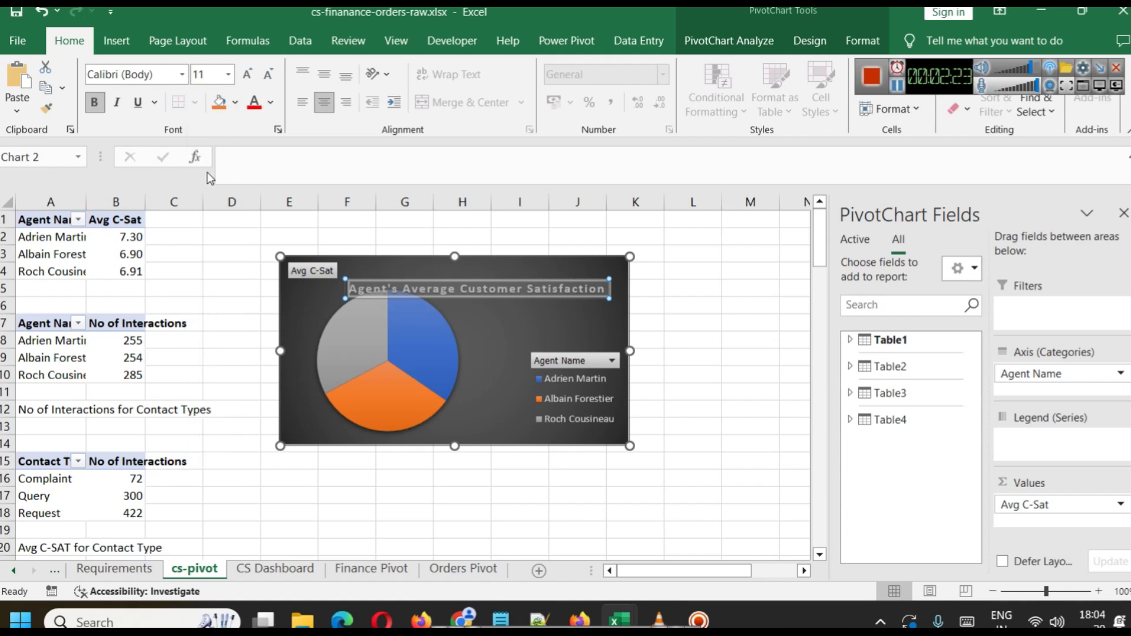
{"action": "left_click", "coordinate": [706, 344]}
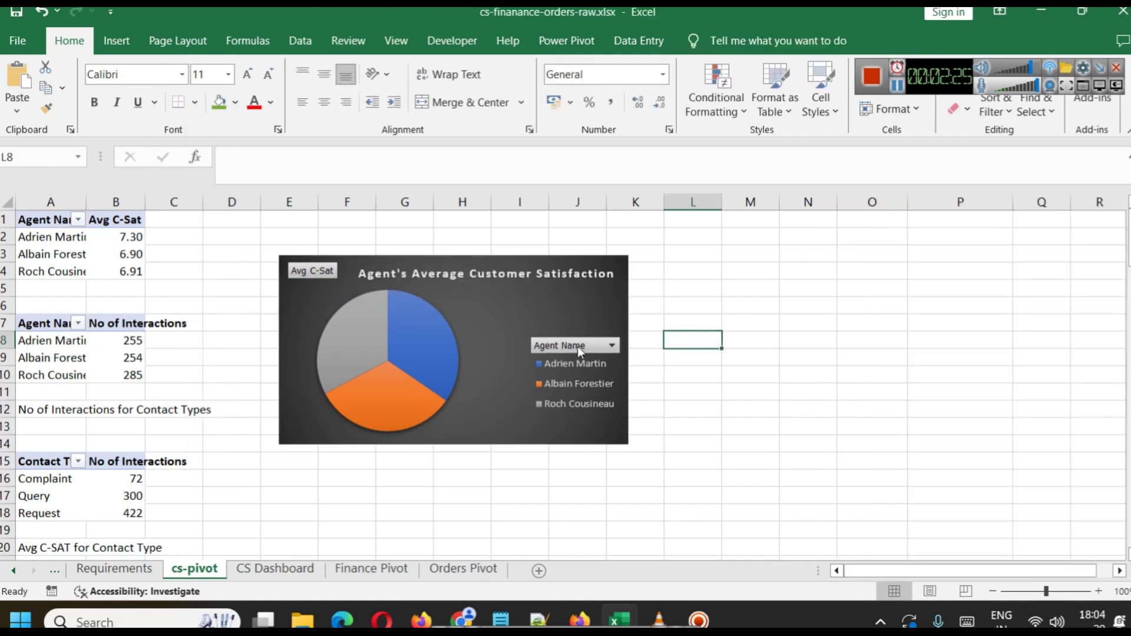
Give the pie chart's outer border rounded corners through its chart area formatting.
{"action": "left_click", "coordinate": [519, 321]}
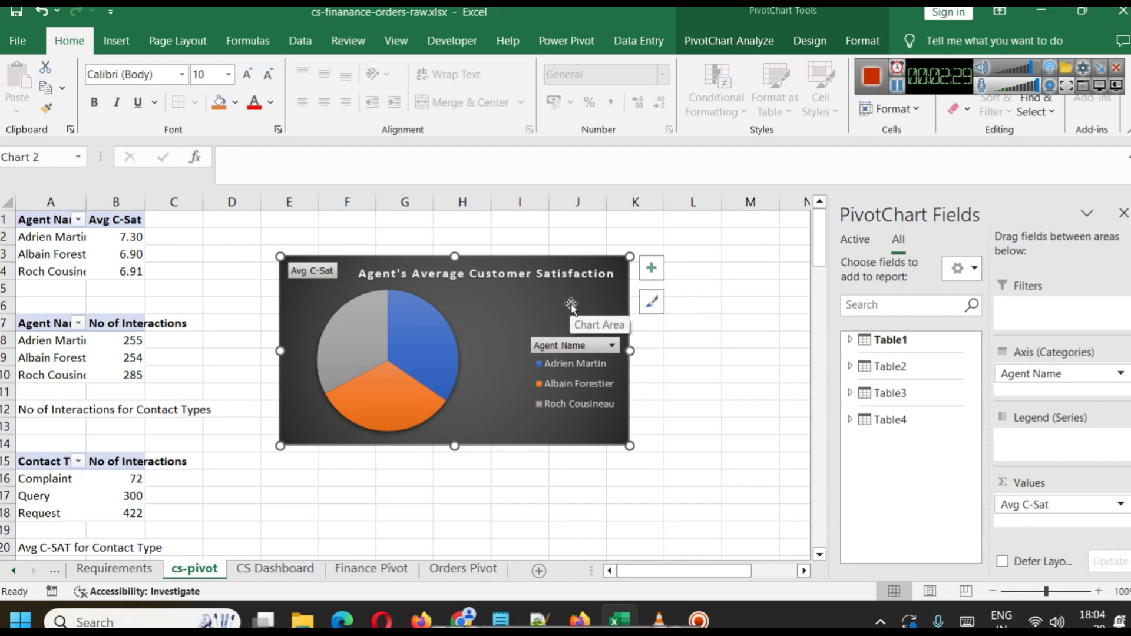
{"action": "right_click", "coordinate": [541, 304]}
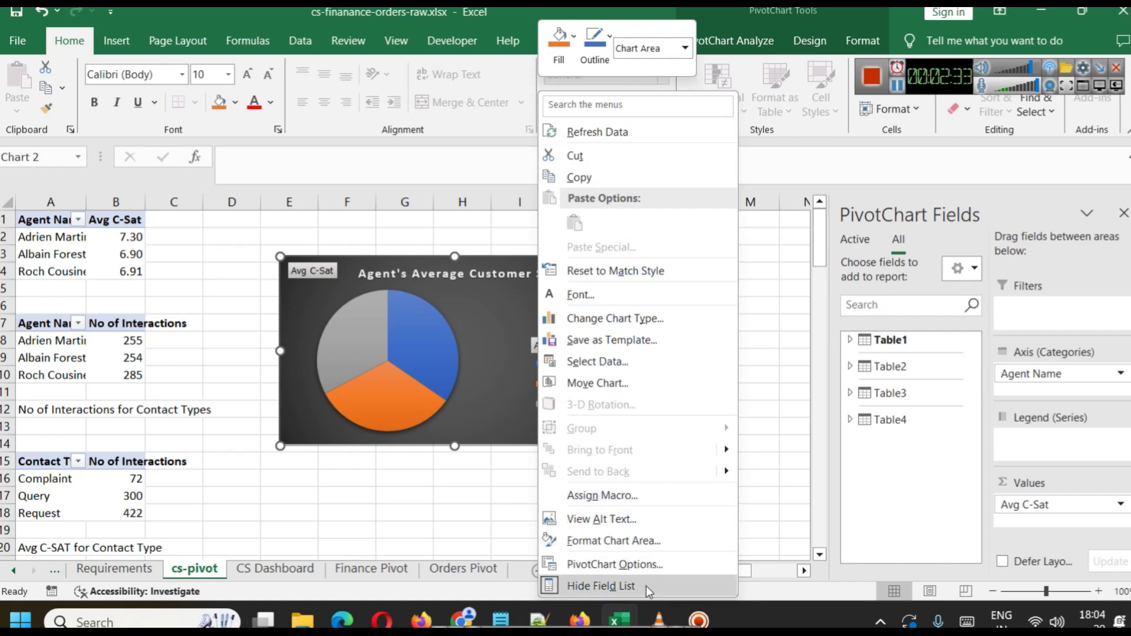
{"action": "left_click", "coordinate": [618, 541]}
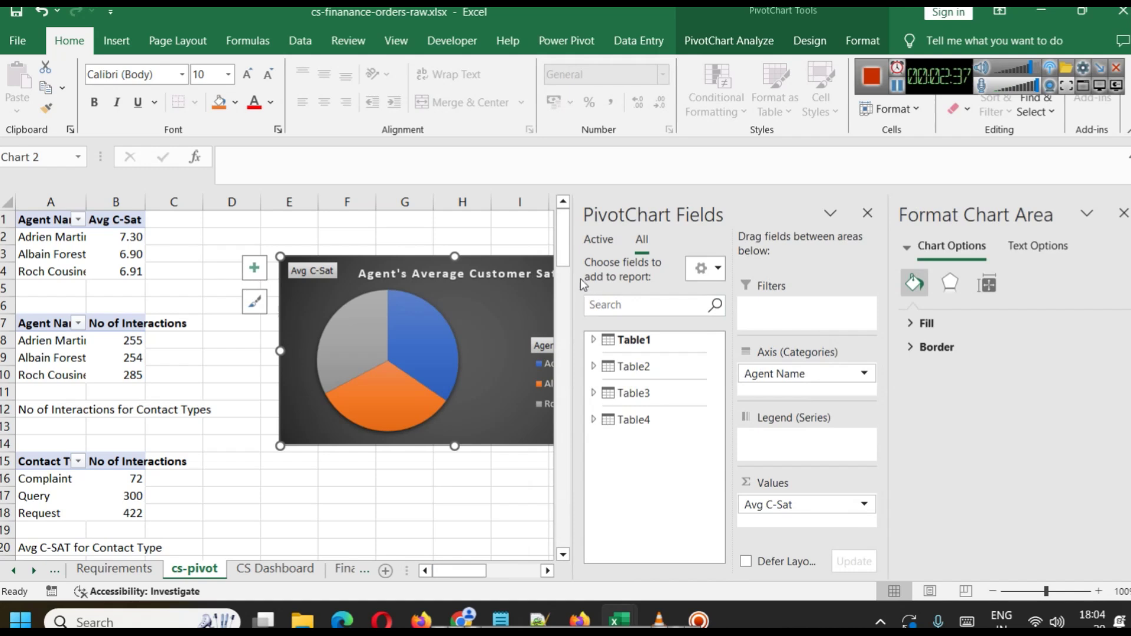
{"action": "left_click_drag", "start_coordinate": [573, 276], "coordinate": [617, 277]}
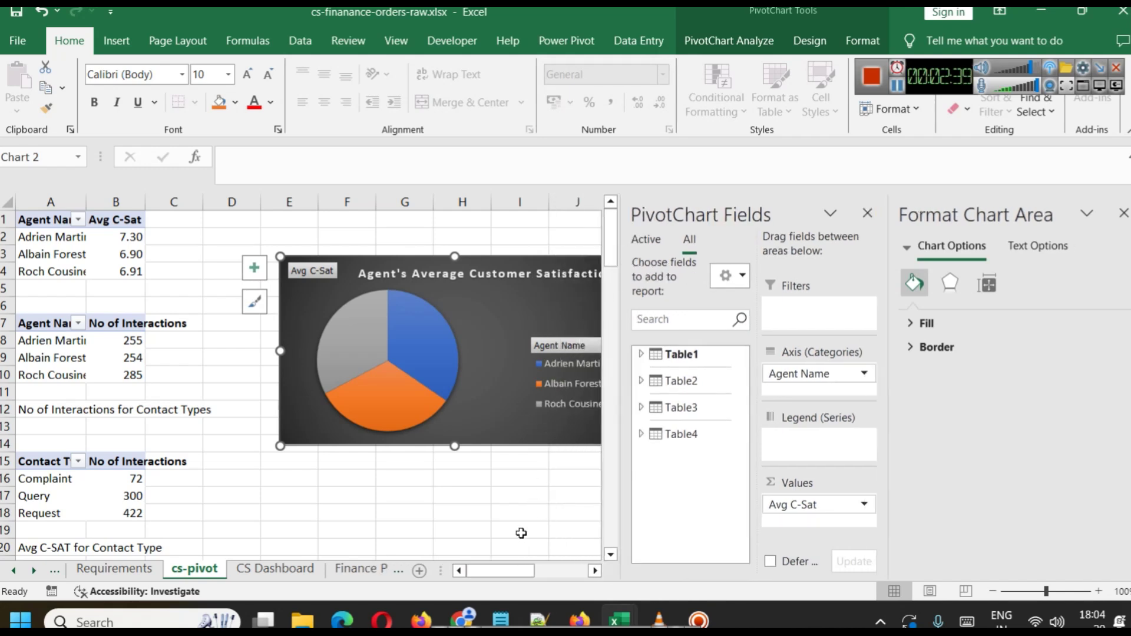
{"action": "mouse_move", "coordinate": [516, 573]}
{"action": "left_mouse_down"}
{"action": "mouse_move", "coordinate": [554, 573]}
{"action": "mouse_move", "coordinate": [534, 568]}
{"action": "left_mouse_up"}
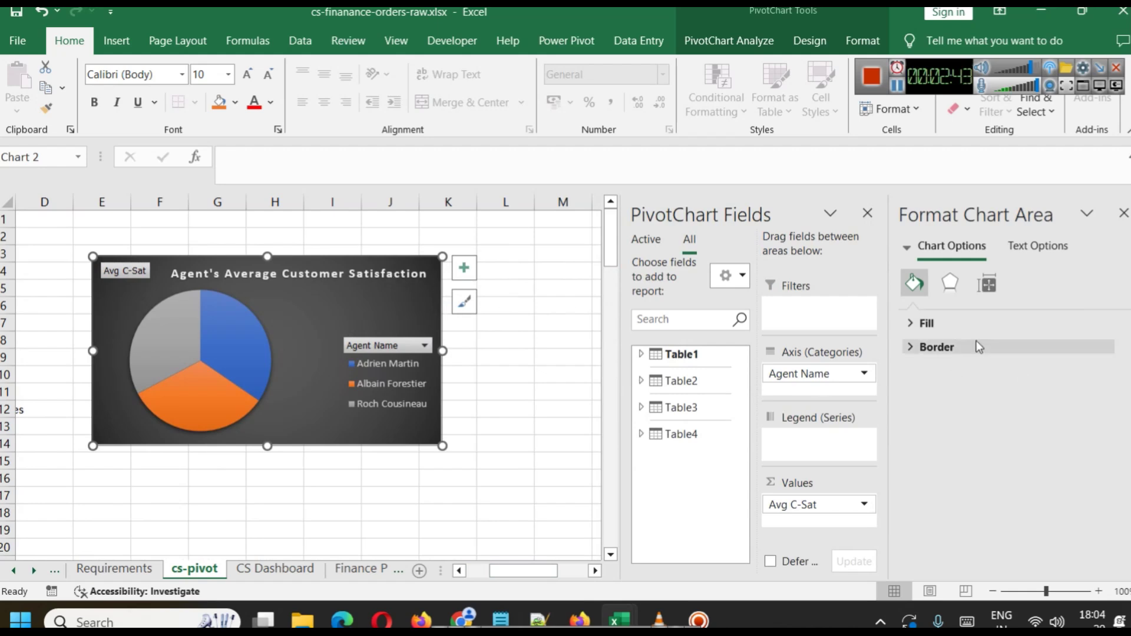
{"action": "left_click", "coordinate": [940, 323]}
{"action": "left_click", "coordinate": [943, 520]}
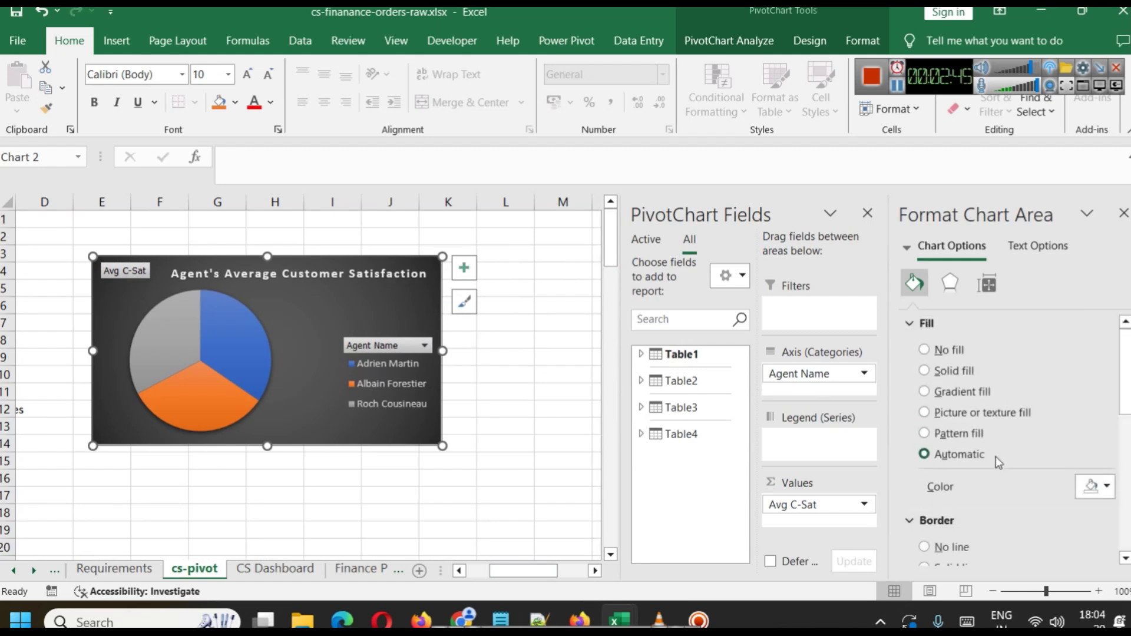
{"action": "scroll", "coordinate": [1046, 410], "scroll_direction": "down", "scroll_amount": 4}
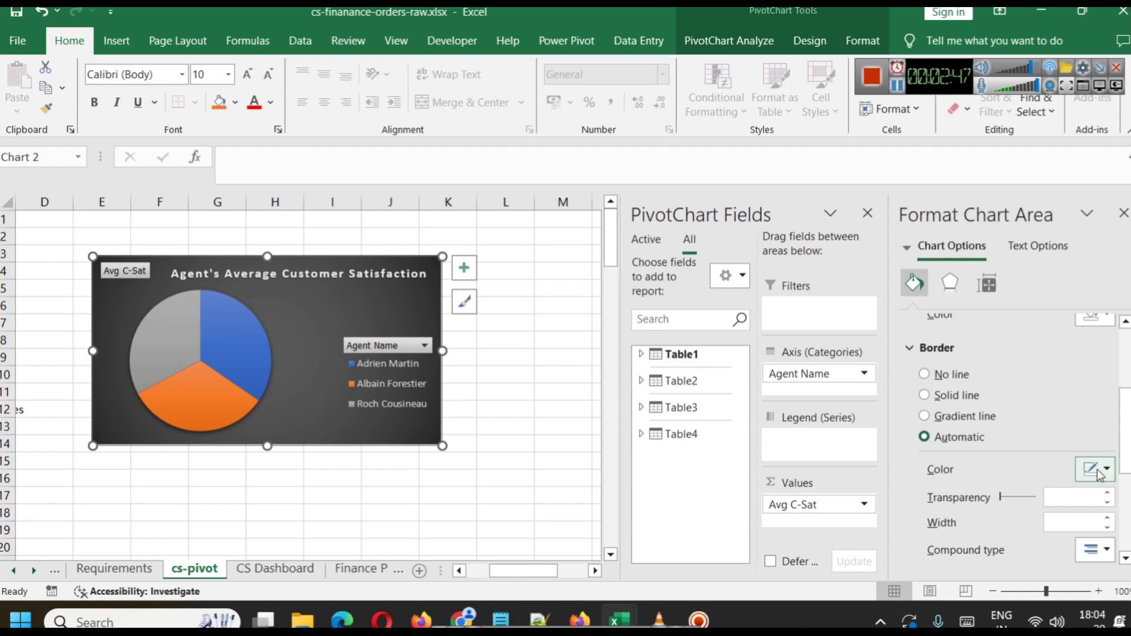
{"action": "left_click", "coordinate": [1107, 471]}
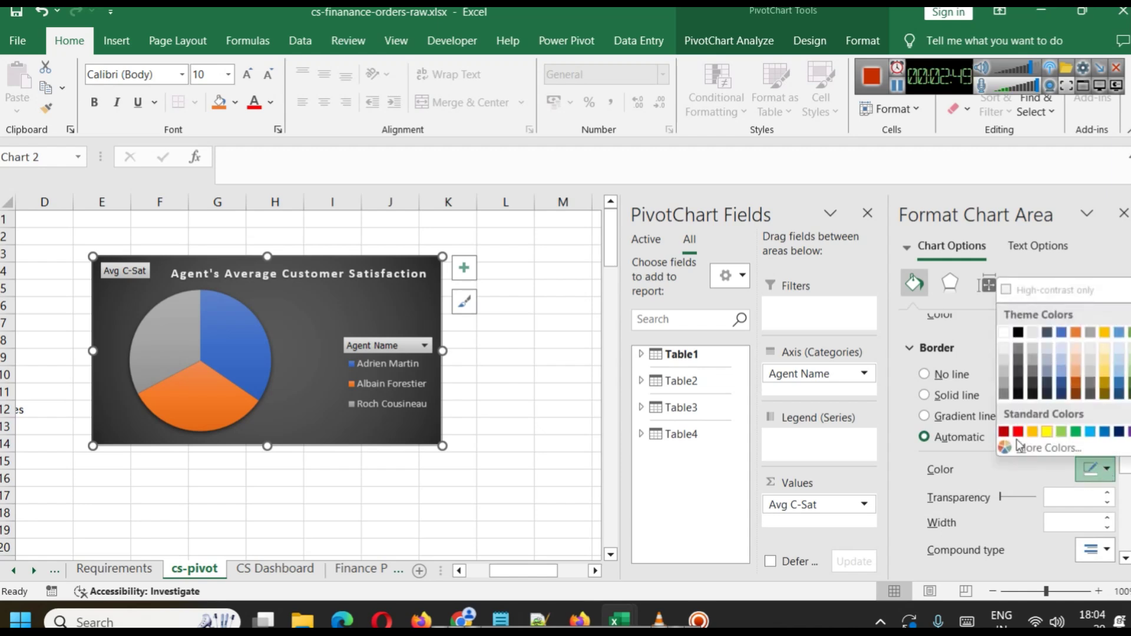
{"action": "left_click", "coordinate": [947, 456]}
{"action": "scroll", "coordinate": [1003, 444], "scroll_direction": "down", "scroll_amount": 4}
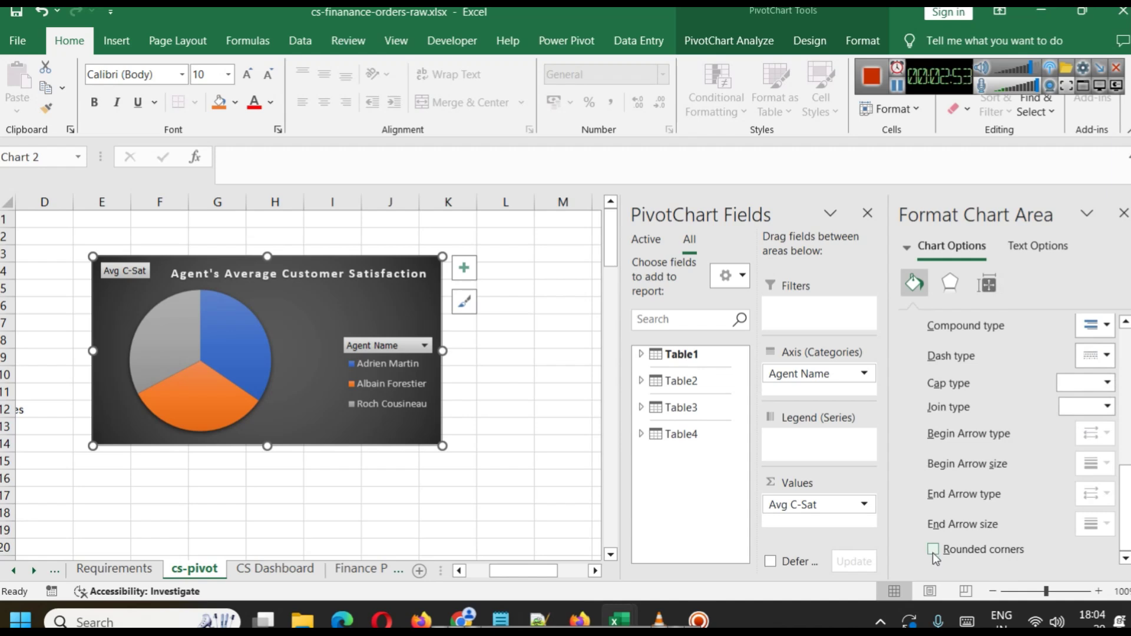
{"action": "left_click", "coordinate": [505, 446]}
Apply chart Style 11, with a light patterned background and percentage labels, to the pie chart.
{"action": "left_click", "coordinate": [309, 315]}
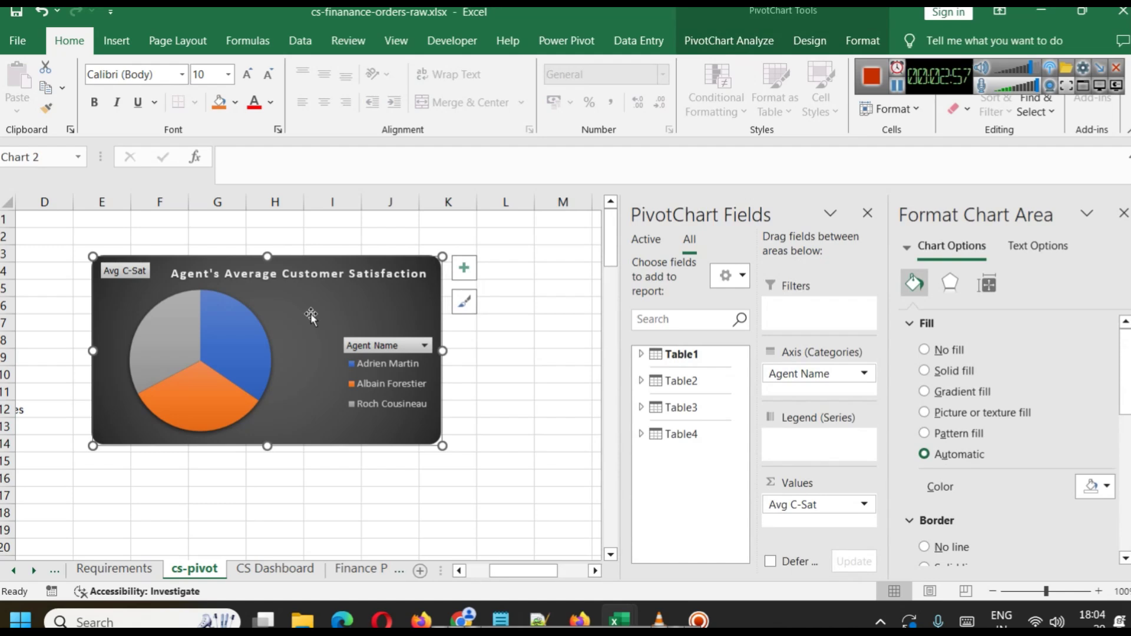
{"action": "left_click", "coordinate": [469, 307]}
{"action": "scroll", "coordinate": [589, 465], "scroll_direction": "down", "scroll_amount": 3}
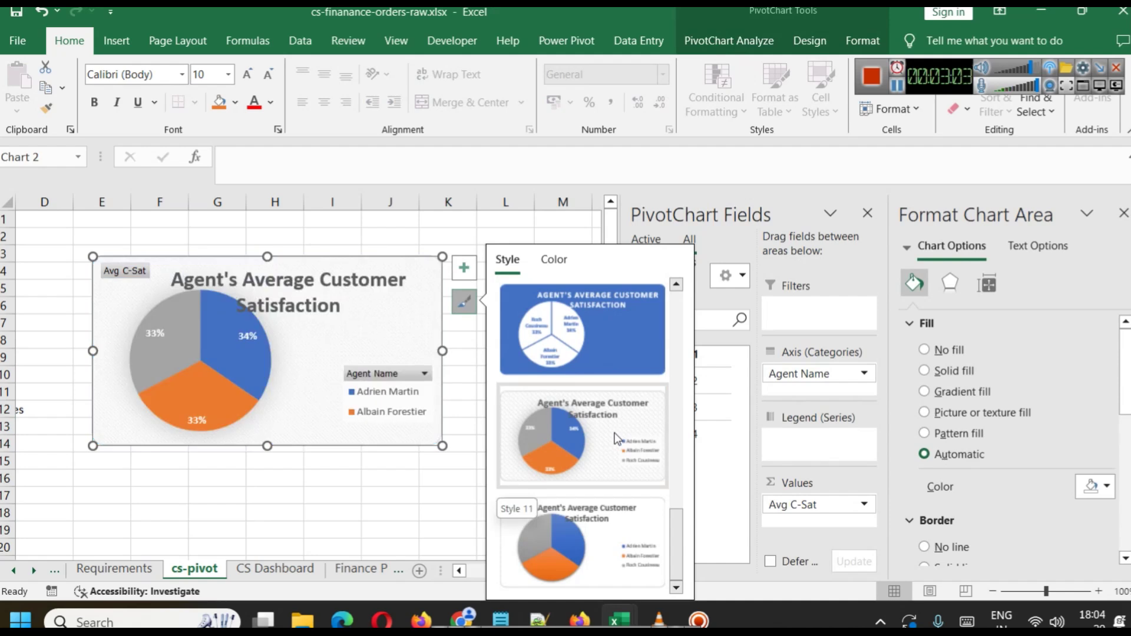
{"action": "left_click", "coordinate": [613, 467]}
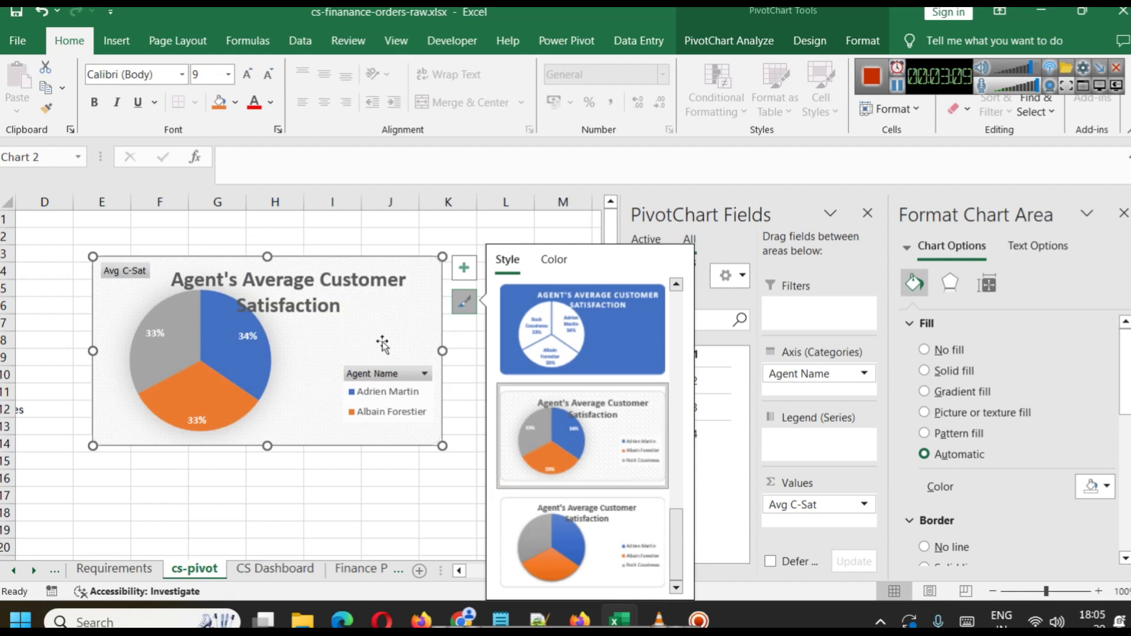
Select the text of the pie chart's title "Agent's Average Customer Satisfaction".
{"action": "left_click", "coordinate": [261, 288]}
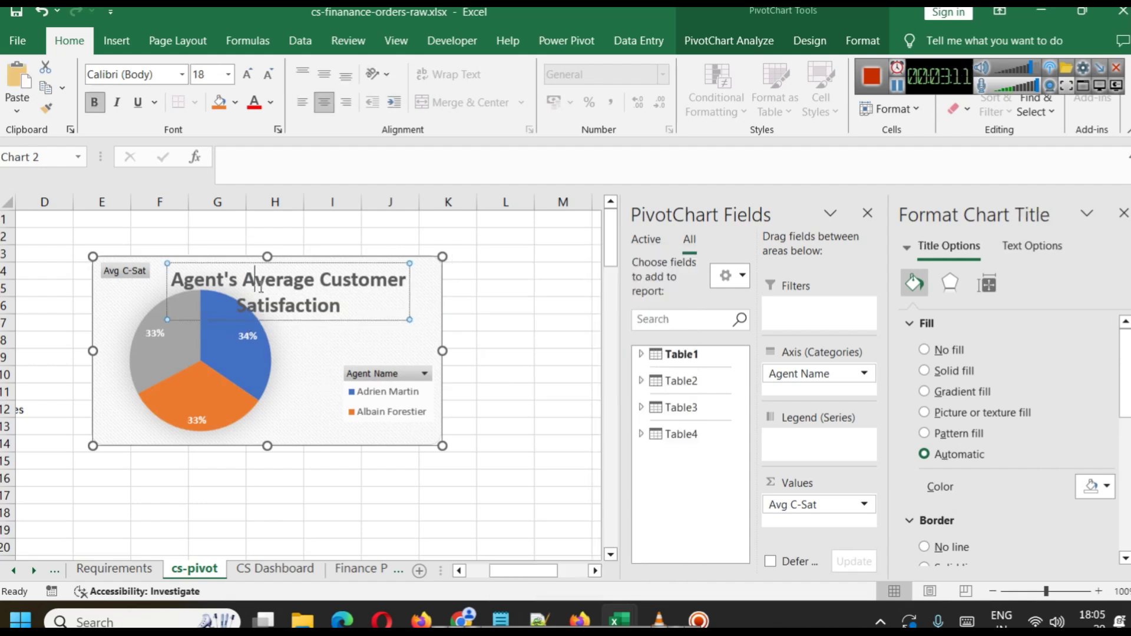
{"action": "triple_click", "coordinate": [261, 288]}
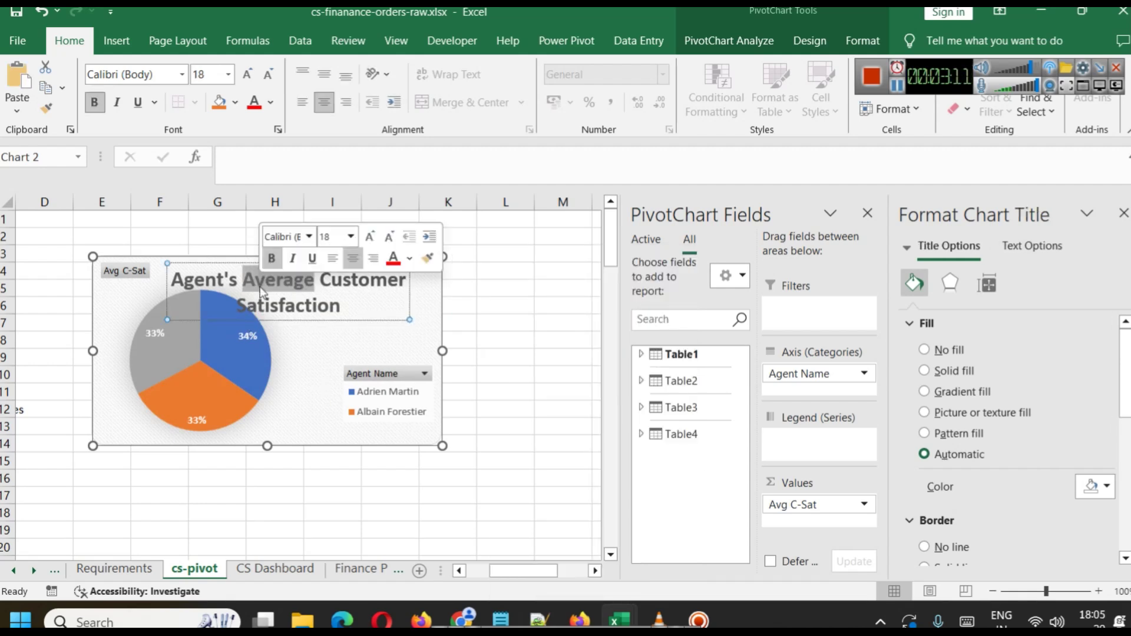
Set the font size of the pie chart's title to 12.
{"action": "left_click", "coordinate": [229, 75]}
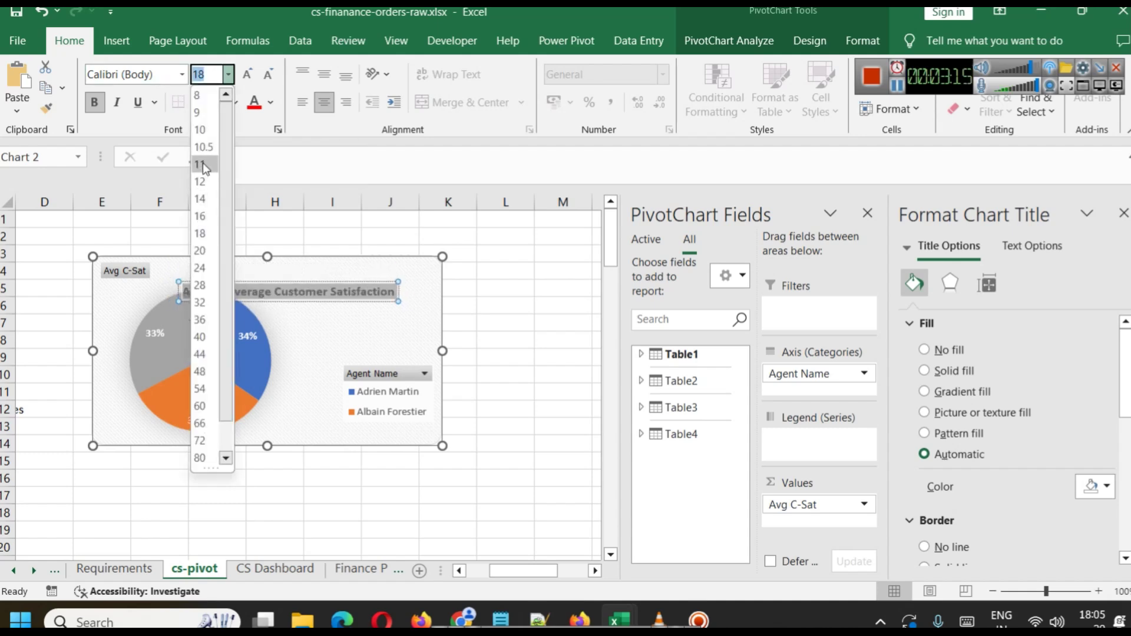
{"action": "left_click", "coordinate": [202, 185]}
{"action": "left_click", "coordinate": [346, 377]}
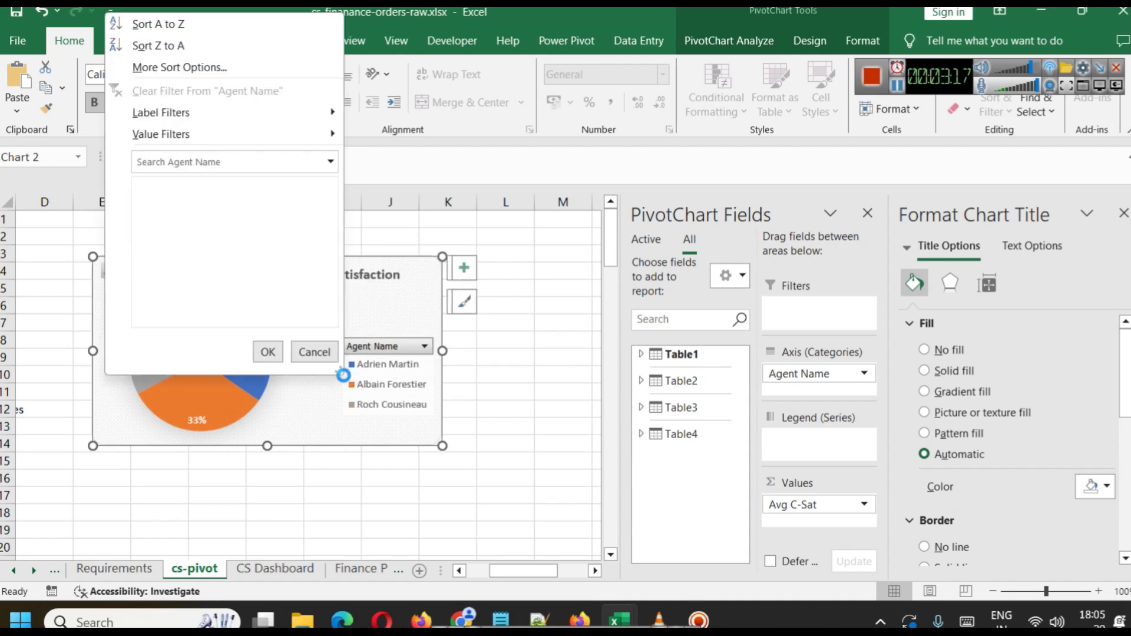
{"action": "left_click", "coordinate": [392, 311]}
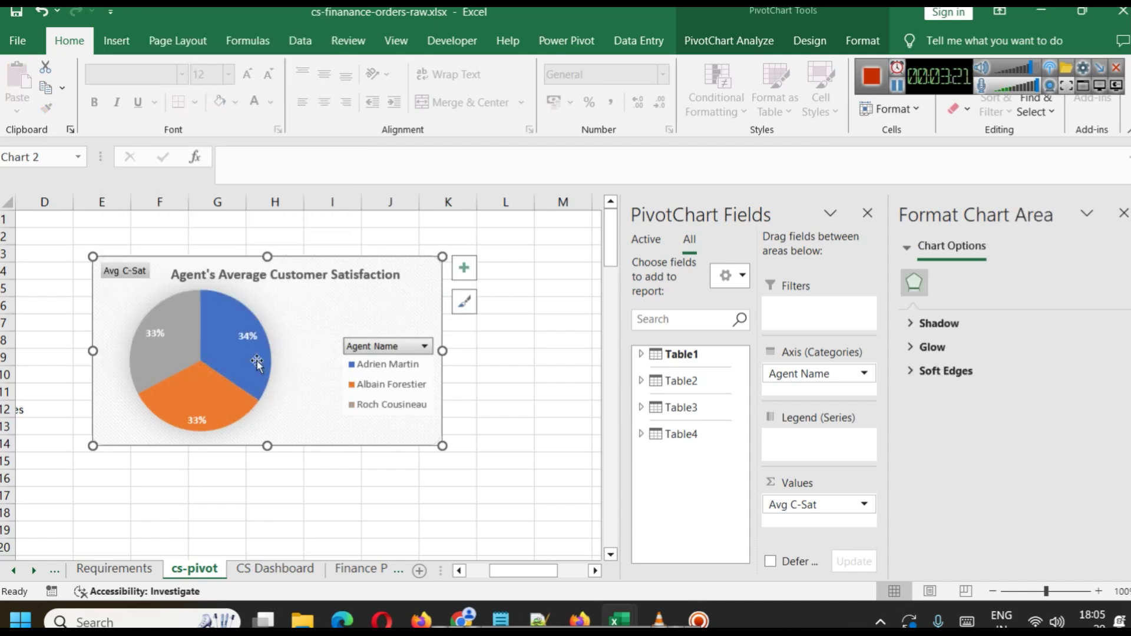
Select the pie chart's legend and stretch it upward so all its entries are spaced further apart.
{"action": "left_click", "coordinate": [349, 341]}
{"action": "left_click", "coordinate": [395, 334]}
{"action": "left_click", "coordinate": [366, 399]}
{"action": "left_click_drag", "start_coordinate": [389, 337], "coordinate": [389, 308]}
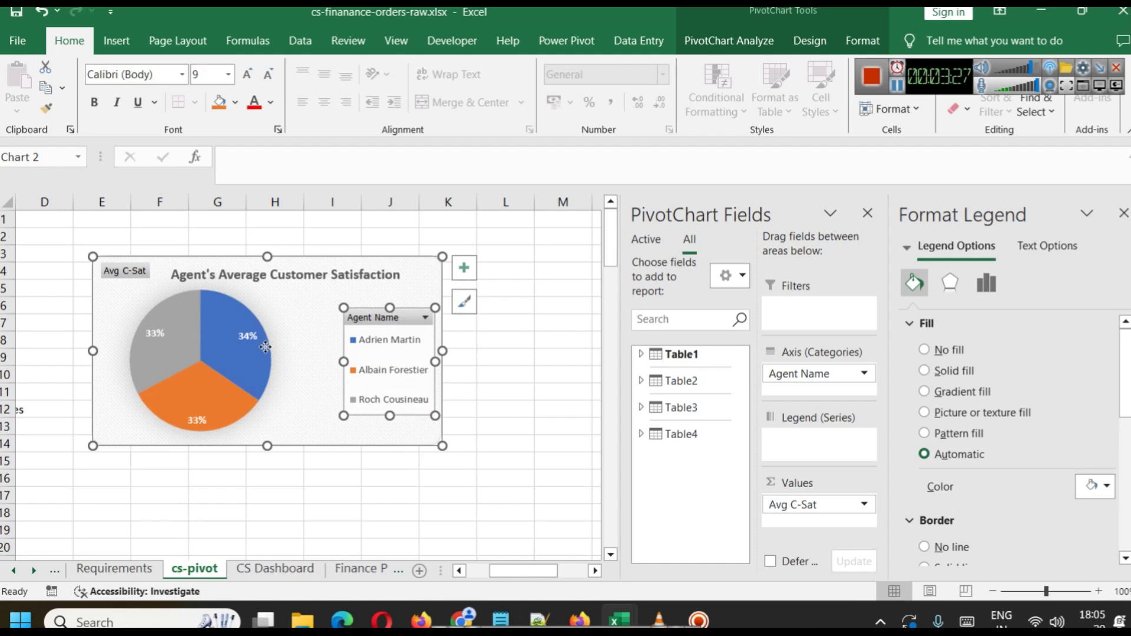
Move the legend closer to the pie and narrow the chart to about the outer edge of column J.
{"action": "left_click", "coordinate": [266, 352]}
{"action": "left_click", "coordinate": [344, 358]}
{"action": "left_click", "coordinate": [345, 358]}
{"action": "left_click_drag", "start_coordinate": [345, 358], "coordinate": [318, 357]}
{"action": "left_click_drag", "start_coordinate": [447, 348], "coordinate": [424, 351]}
{"action": "left_click", "coordinate": [510, 374]}
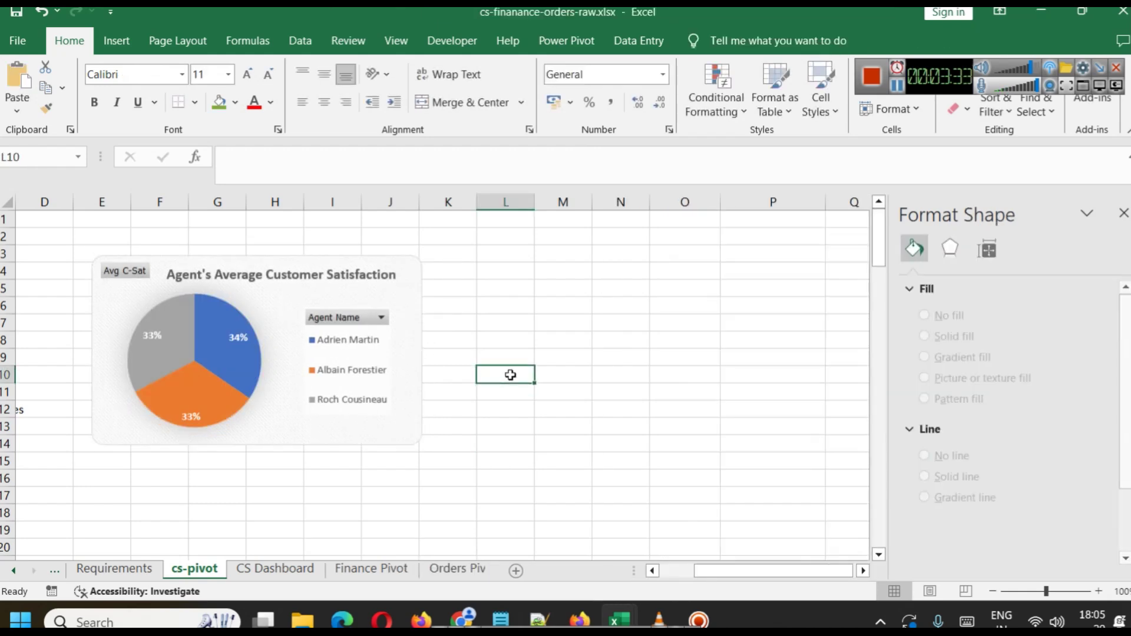
Give the chart area a solid-line border with rounded corners.
{"action": "left_click", "coordinate": [419, 292]}
{"action": "left_click", "coordinate": [416, 293]}
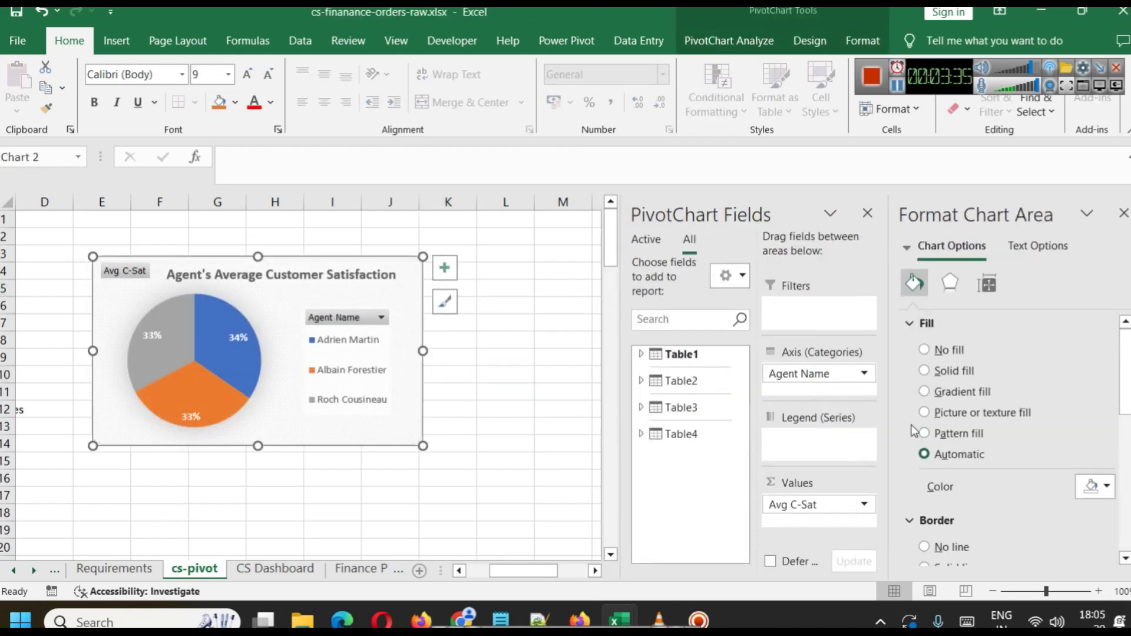
{"action": "scroll", "coordinate": [1020, 447], "scroll_direction": "down", "scroll_amount": 5}
{"action": "scroll", "coordinate": [1017, 444], "scroll_direction": "down", "scroll_amount": 4}
{"action": "scroll", "coordinate": [1017, 444], "scroll_direction": "up", "scroll_amount": 4}
{"action": "left_click", "coordinate": [1016, 445]}
{"action": "left_click", "coordinate": [1017, 444]}
{"action": "left_click", "coordinate": [953, 294]}
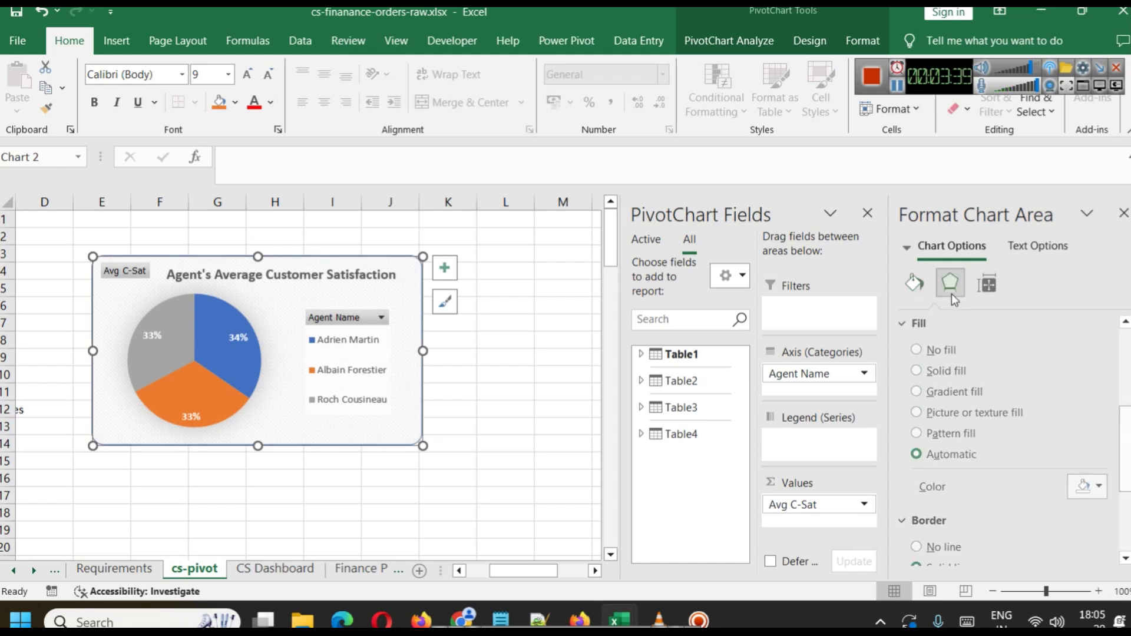
{"action": "right_click", "coordinate": [366, 426]}
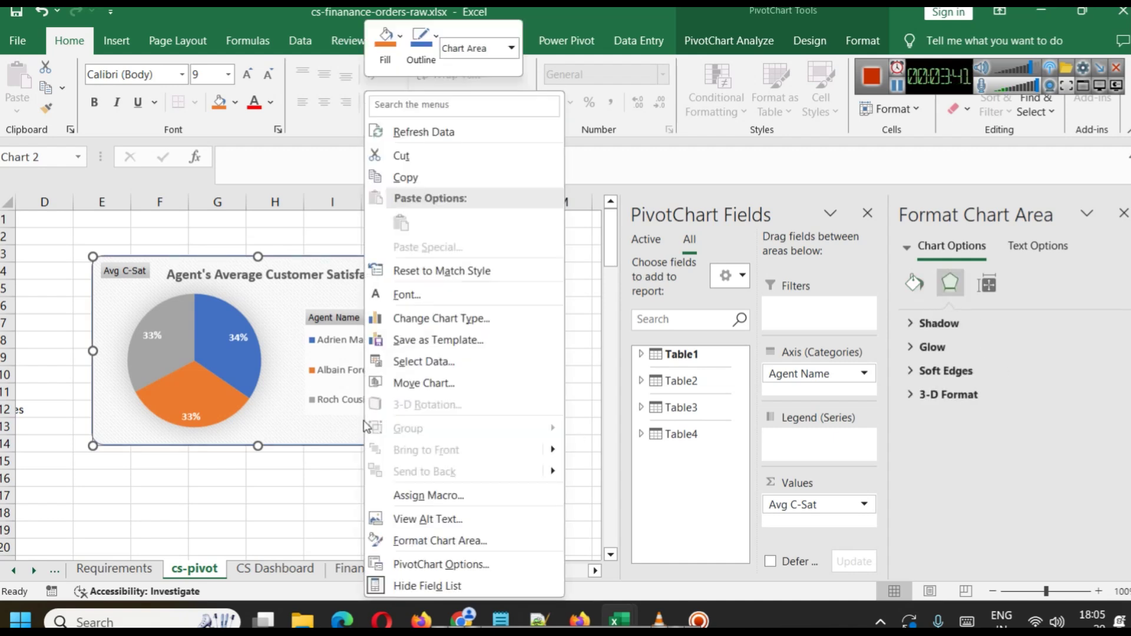
{"action": "left_click", "coordinate": [396, 37]}
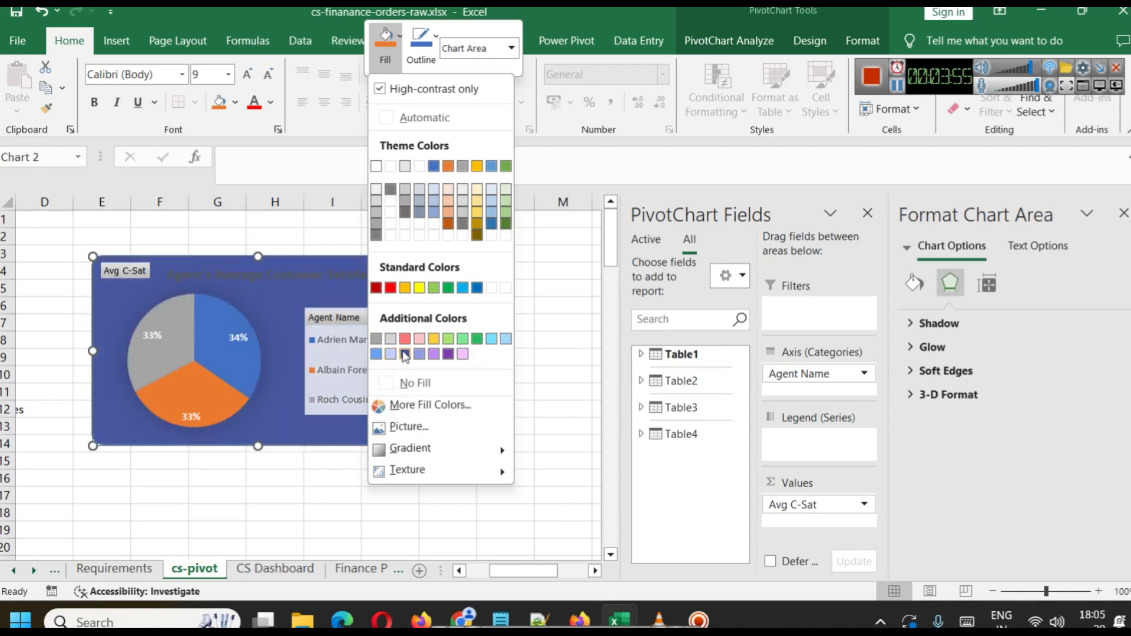
{"action": "left_click", "coordinate": [324, 290]}
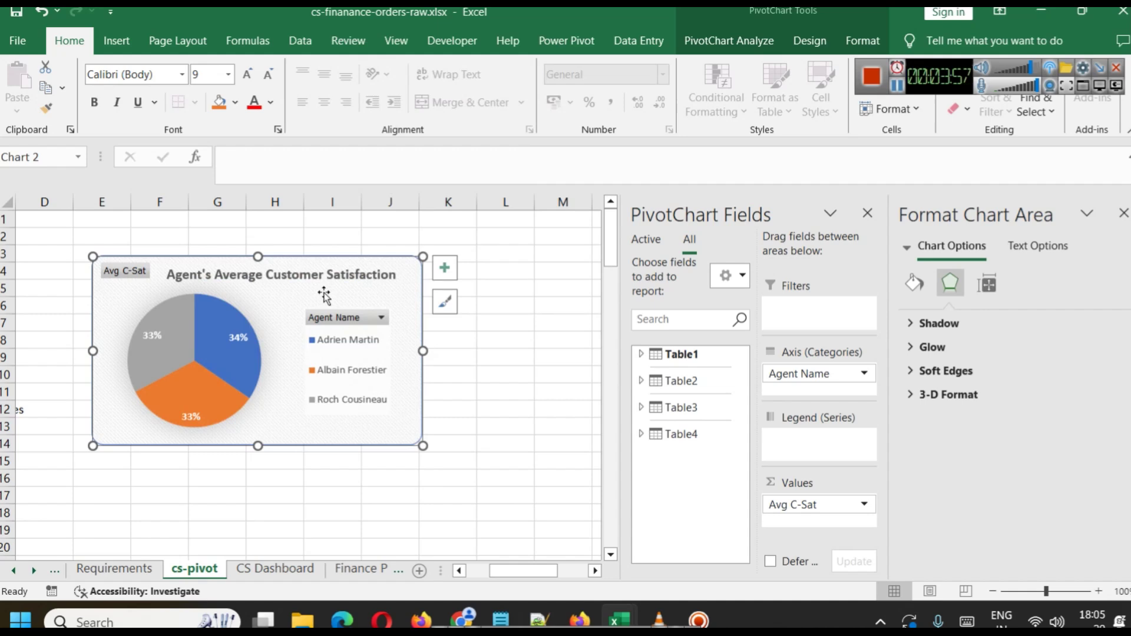
Apply the dark grey gradient chart style with light text to the pie chart.
{"action": "left_click", "coordinate": [443, 304]}
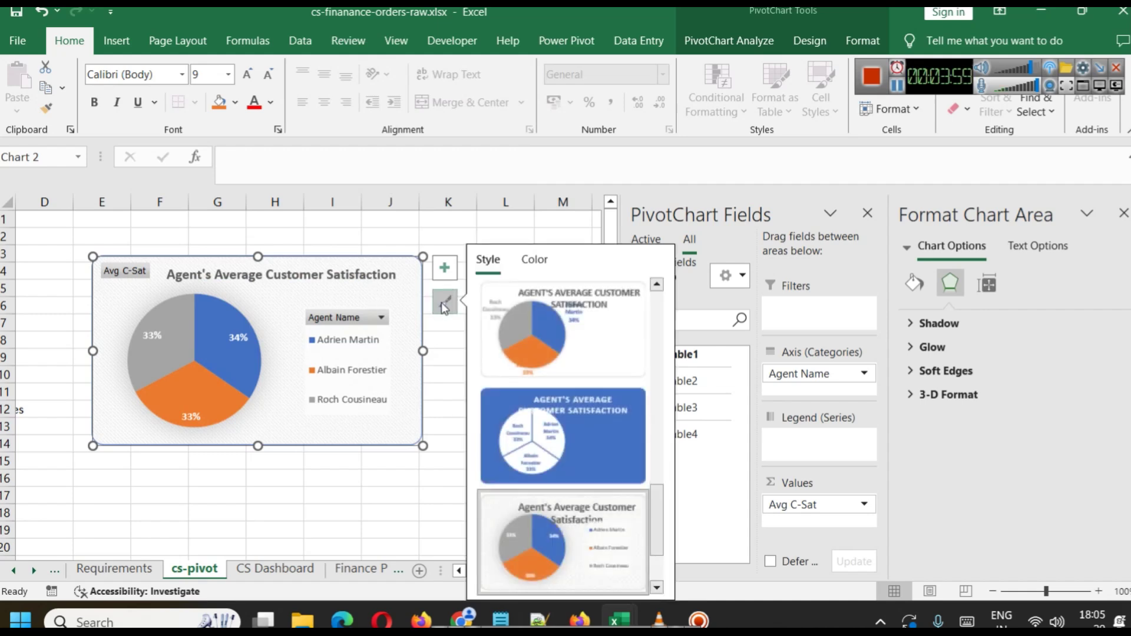
{"action": "scroll", "coordinate": [613, 467], "scroll_direction": "down", "scroll_amount": 2}
{"action": "scroll", "coordinate": [611, 470], "scroll_direction": "up", "scroll_amount": 3}
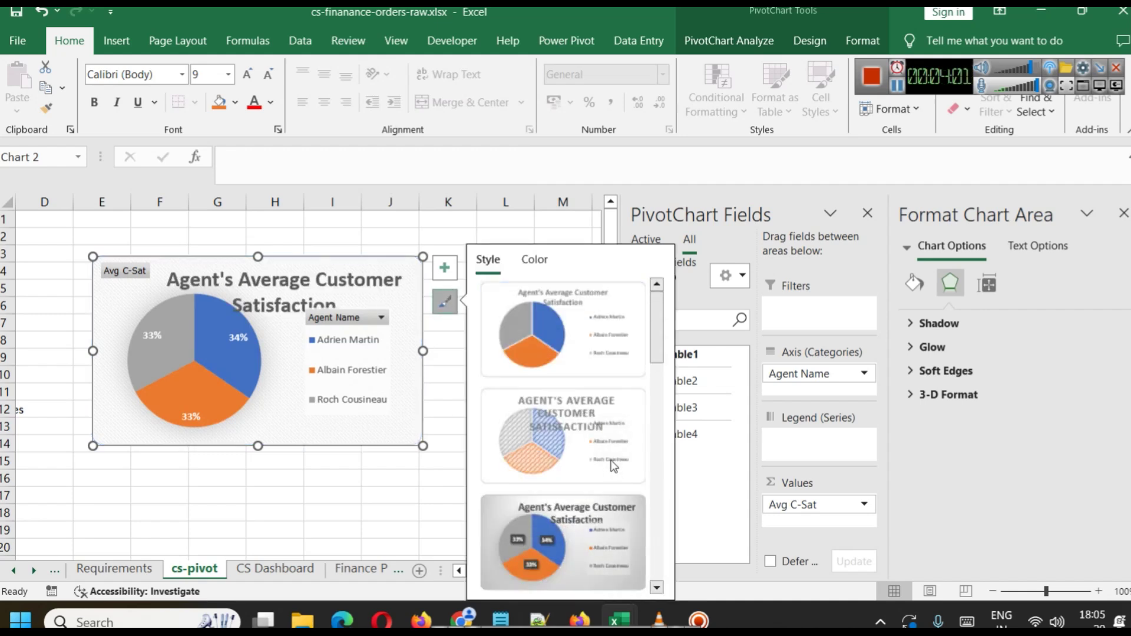
{"action": "left_click", "coordinate": [609, 375]}
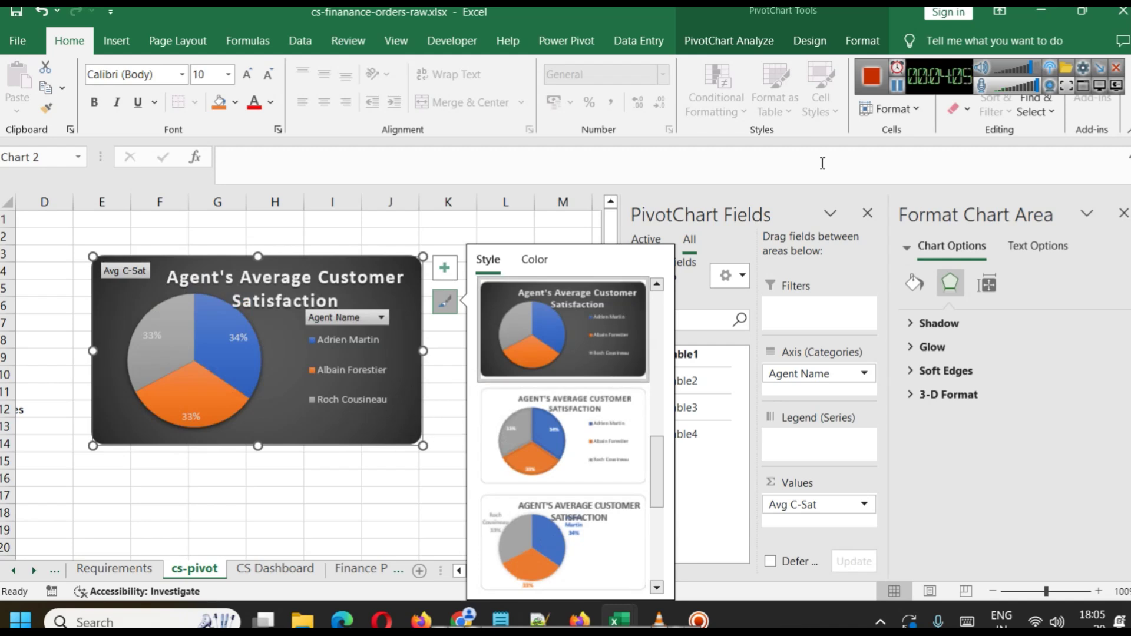
Reduce the whole chart title's font size to 11 so it fits on a single line.
{"action": "left_click", "coordinate": [282, 288]}
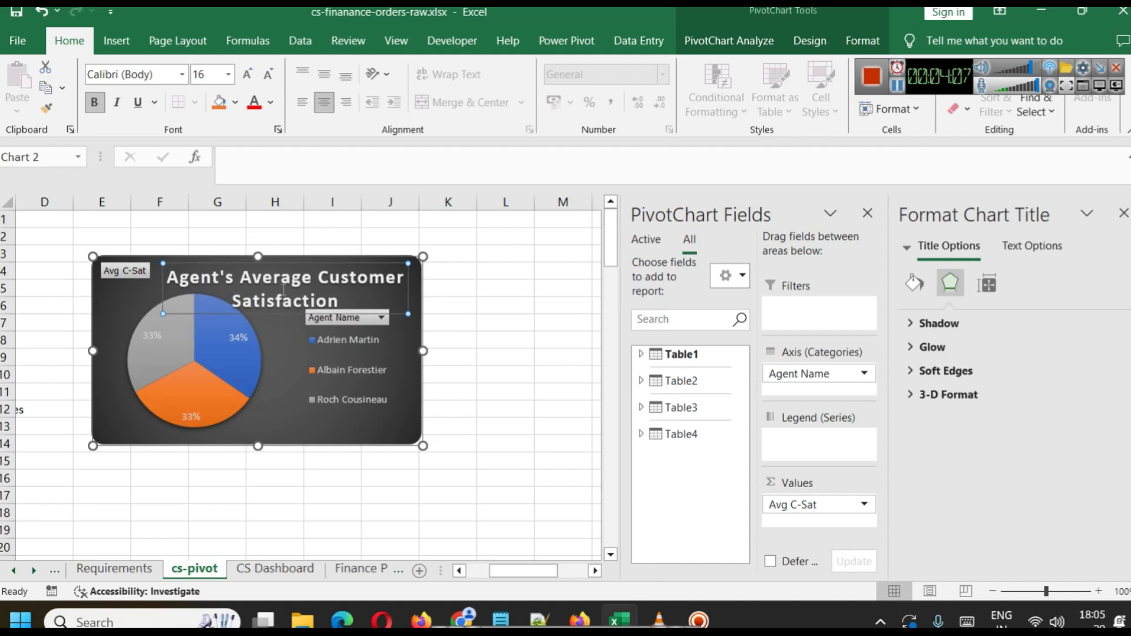
{"action": "triple_click", "coordinate": [282, 288]}
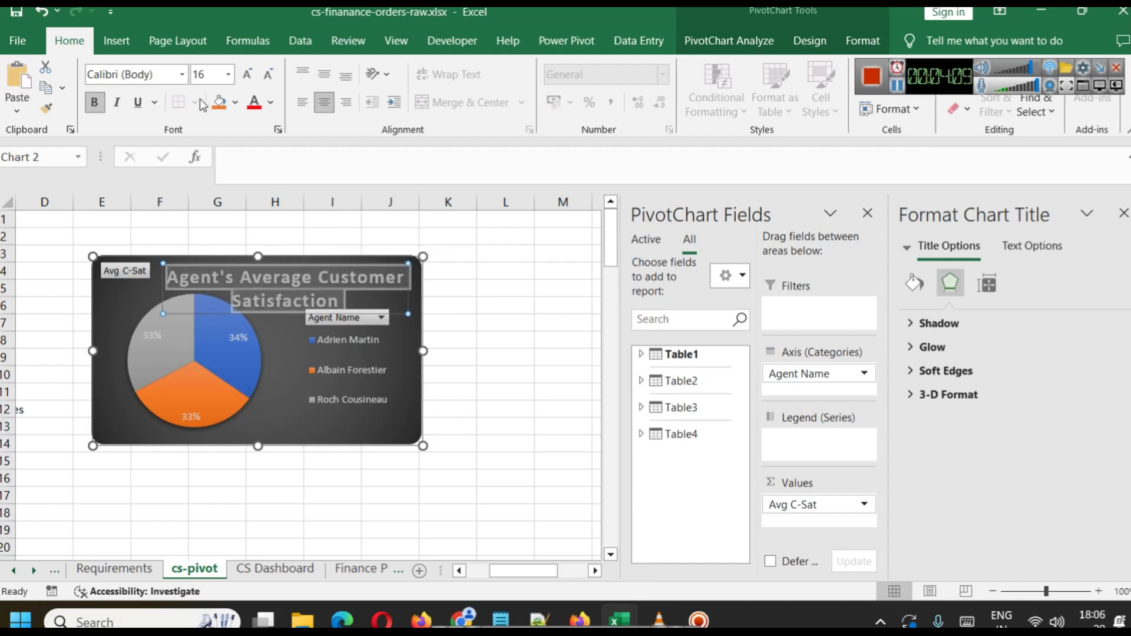
{"action": "left_click", "coordinate": [228, 75]}
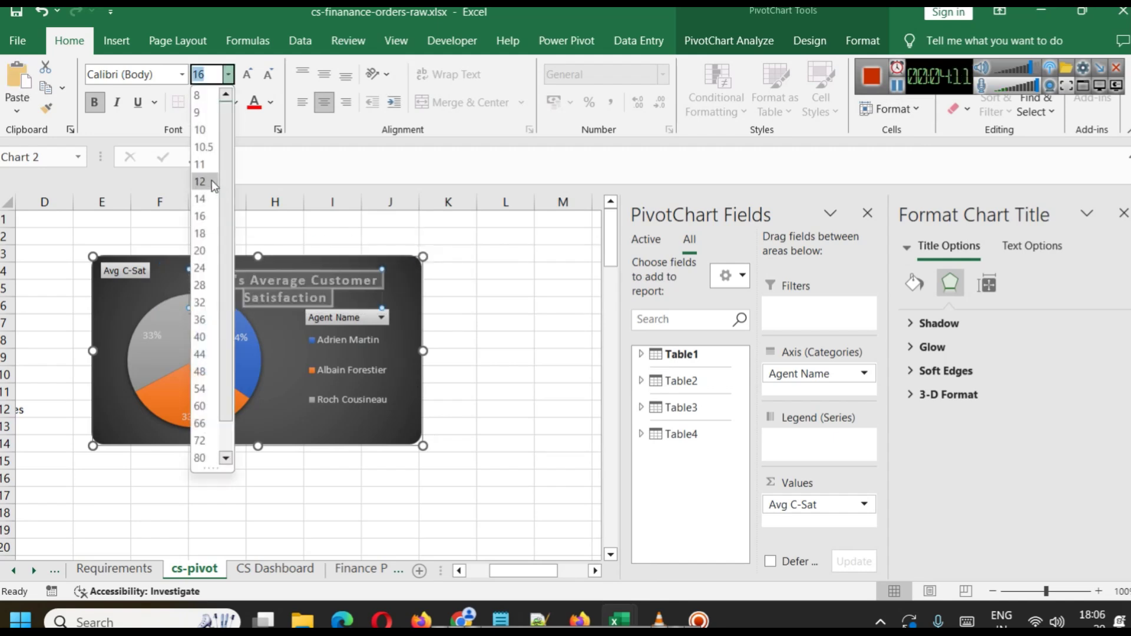
{"action": "left_click", "coordinate": [200, 164]}
{"action": "left_click", "coordinate": [319, 433]}
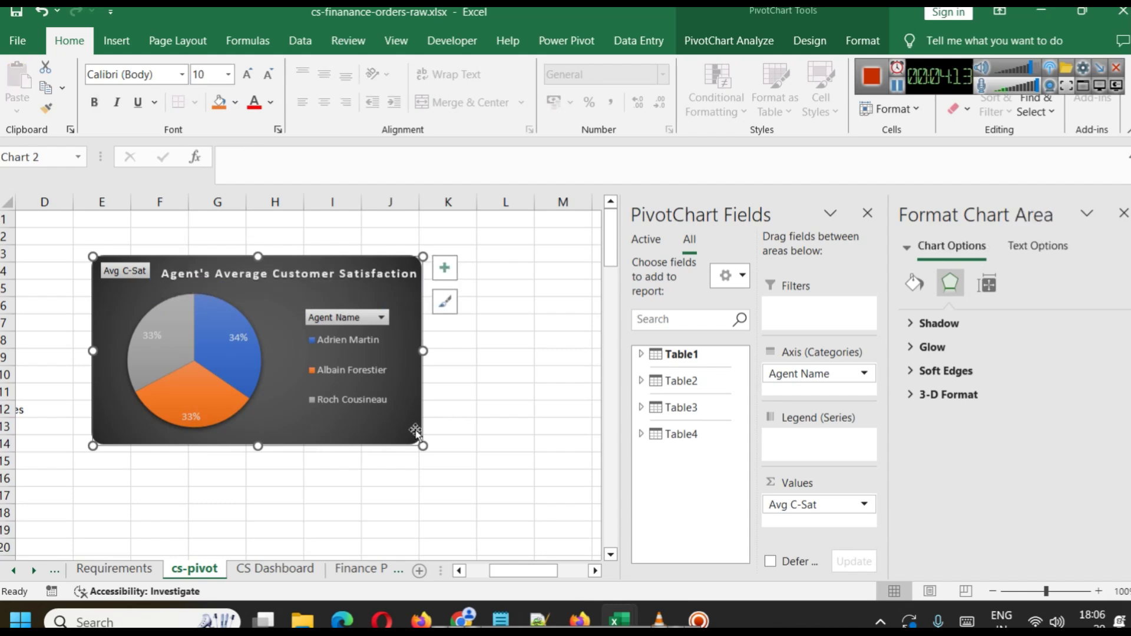
{"action": "left_click", "coordinate": [452, 423]}
Apply the outer bottom-offset shadow preset to the chart's legend.
{"action": "double_click", "coordinate": [355, 342]}
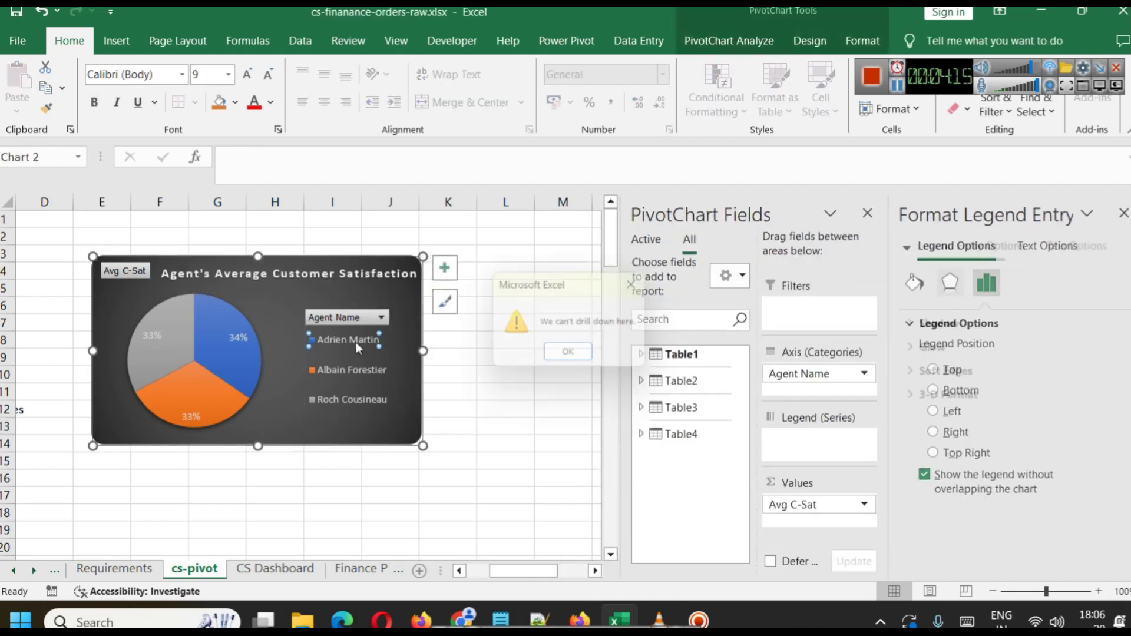
{"action": "left_click", "coordinate": [572, 357]}
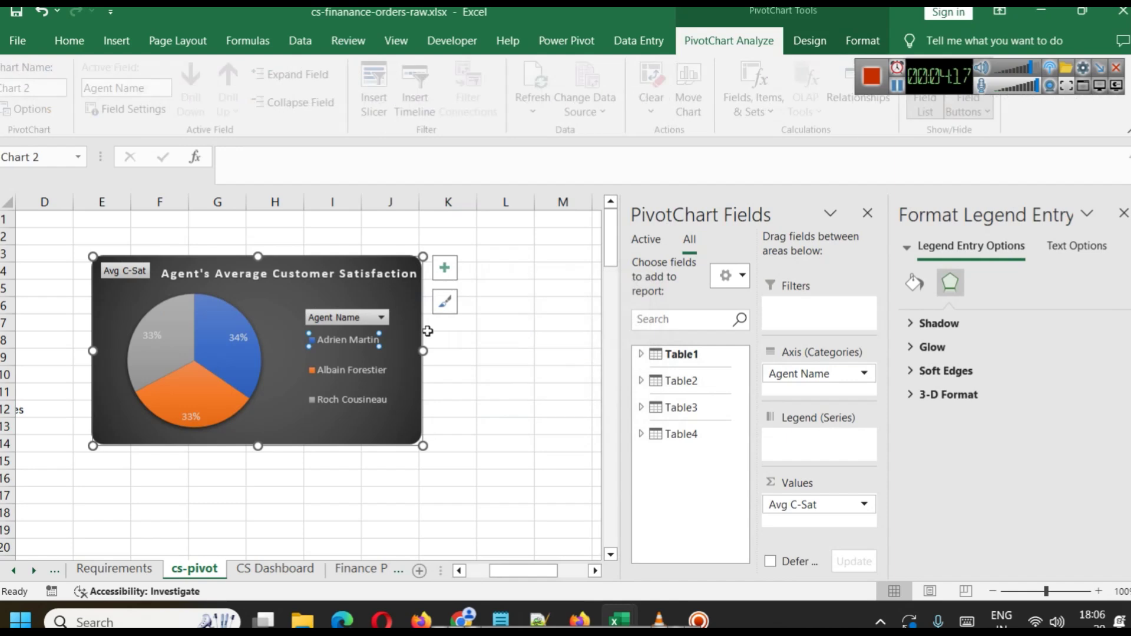
{"action": "left_click", "coordinate": [323, 373]}
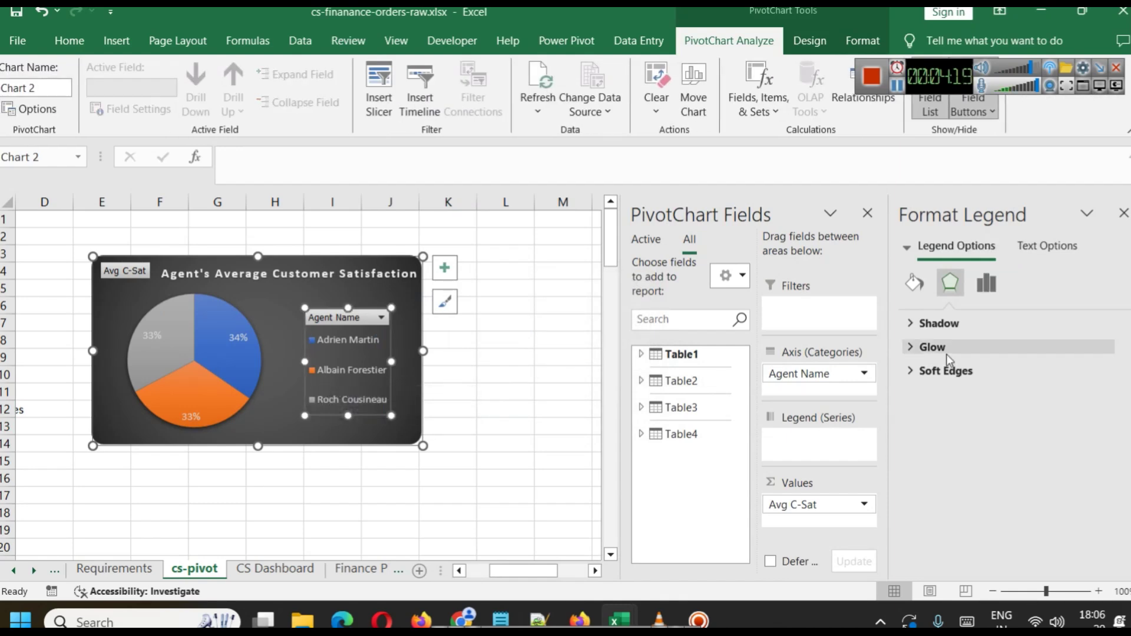
{"action": "left_click", "coordinate": [940, 324]}
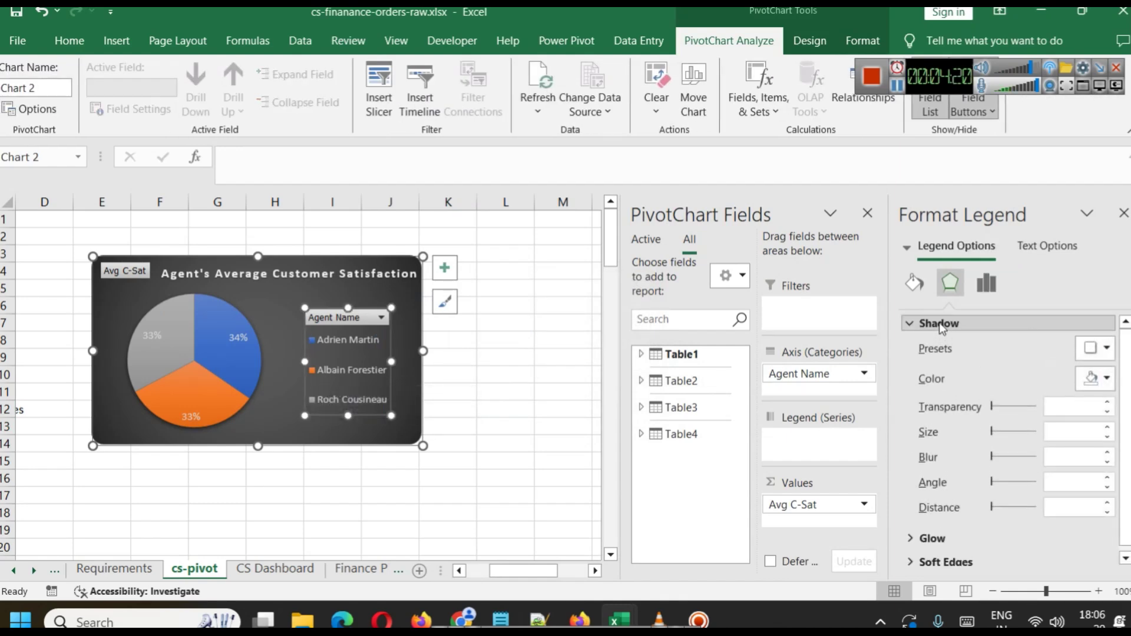
{"action": "left_click", "coordinate": [1100, 348]}
{"action": "left_click", "coordinate": [1048, 115]}
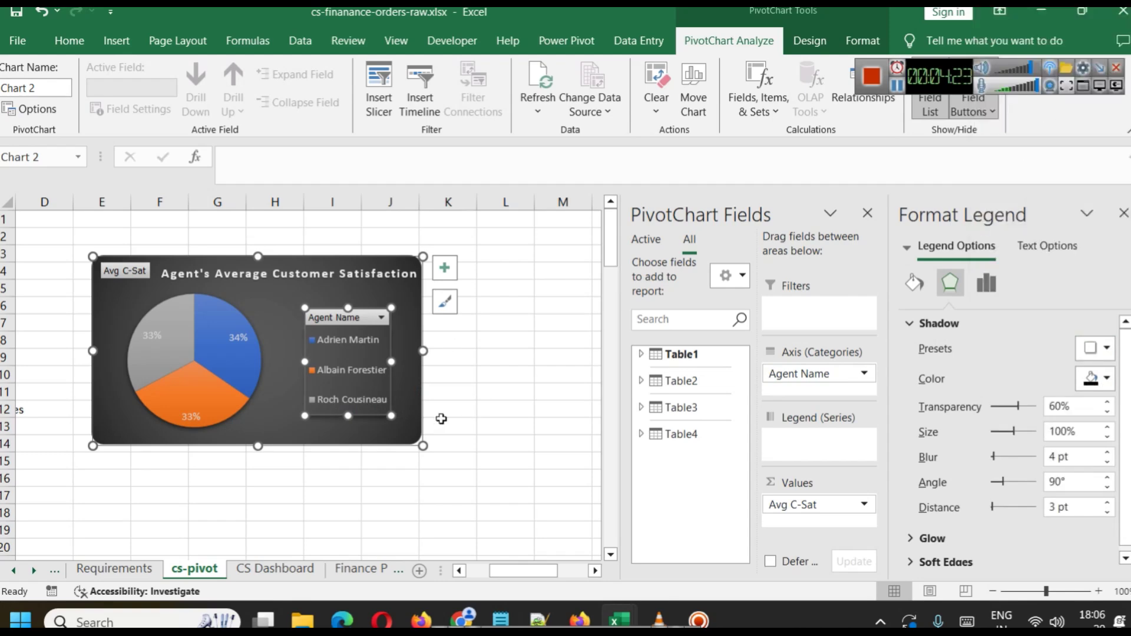
{"action": "left_click", "coordinate": [483, 423]}
Try an inner shadow preset with a 270° angle on the chart area.
{"action": "left_click", "coordinate": [273, 431]}
{"action": "left_click", "coordinate": [950, 283]}
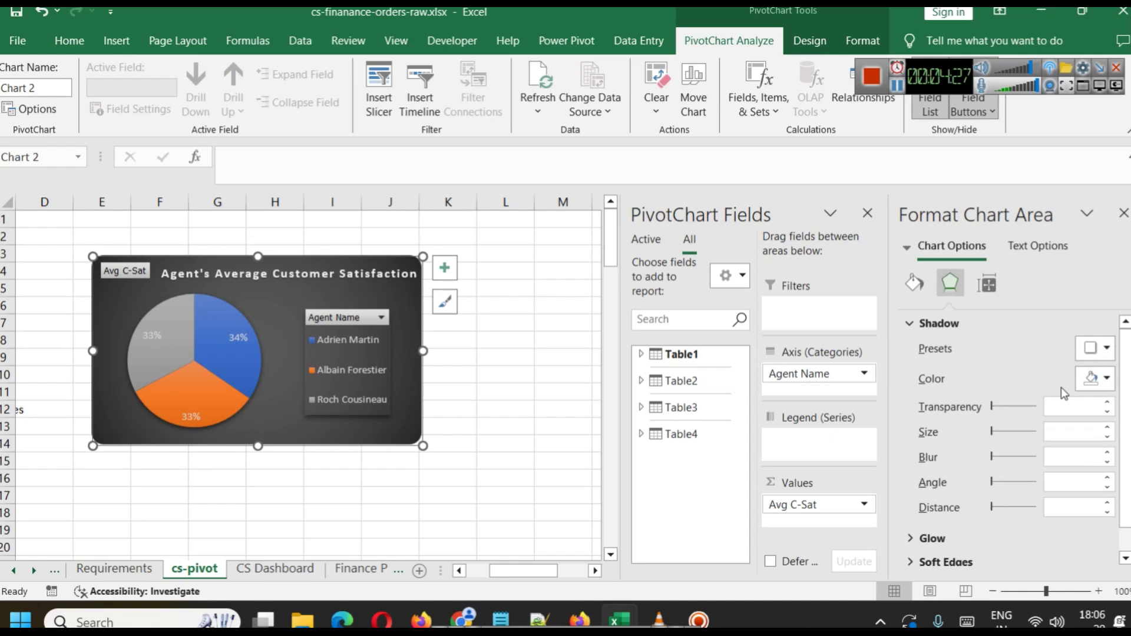
{"action": "left_click", "coordinate": [1100, 348]}
{"action": "left_click", "coordinate": [1080, 306]}
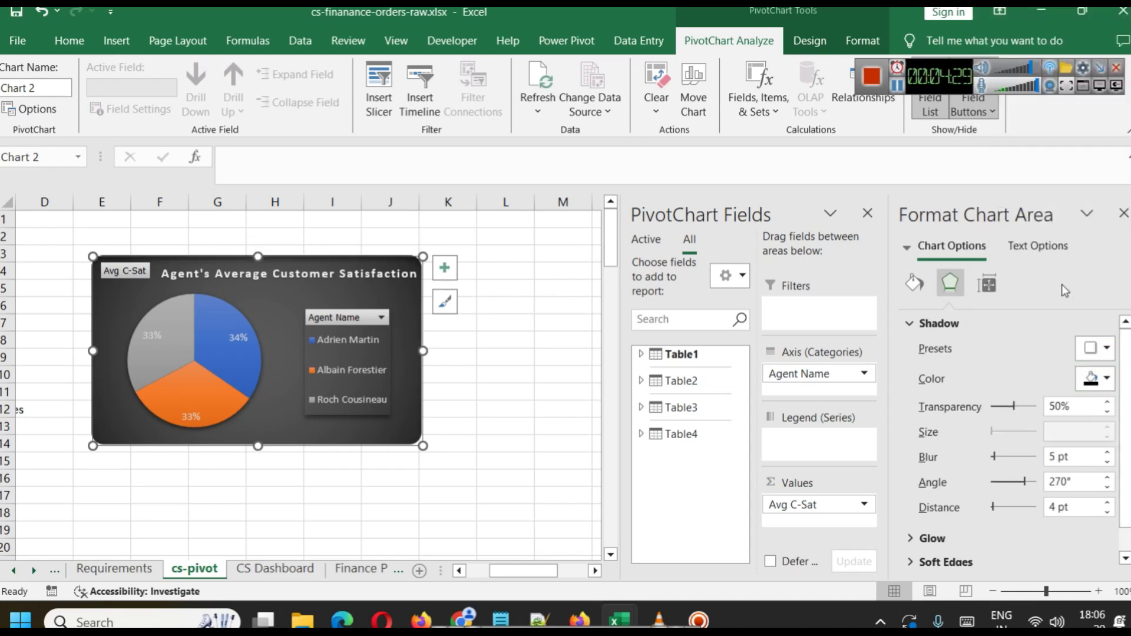
{"action": "left_click", "coordinate": [537, 478]}
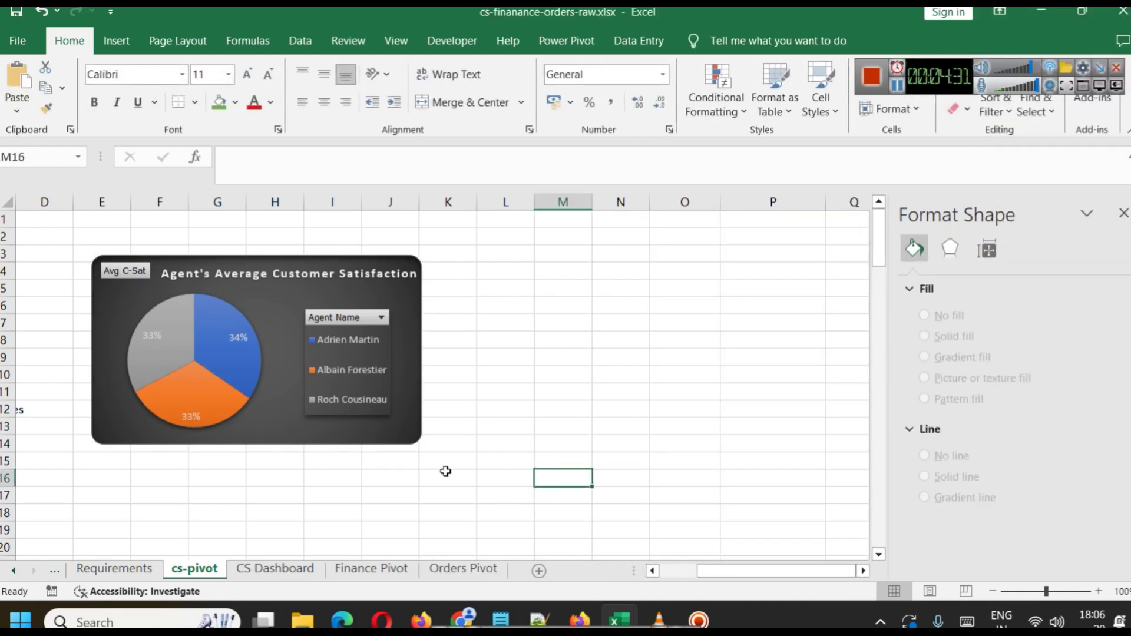
Apply the outer bottom-offset shadow preset to the chart area.
{"action": "left_click", "coordinate": [273, 317]}
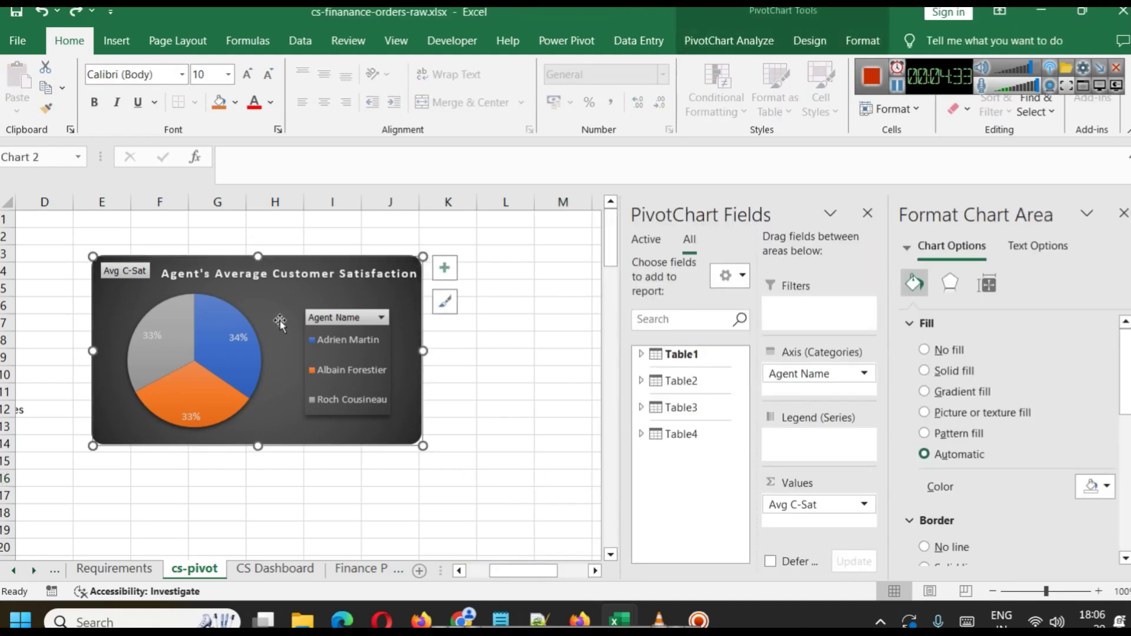
{"action": "left_click", "coordinate": [950, 283]}
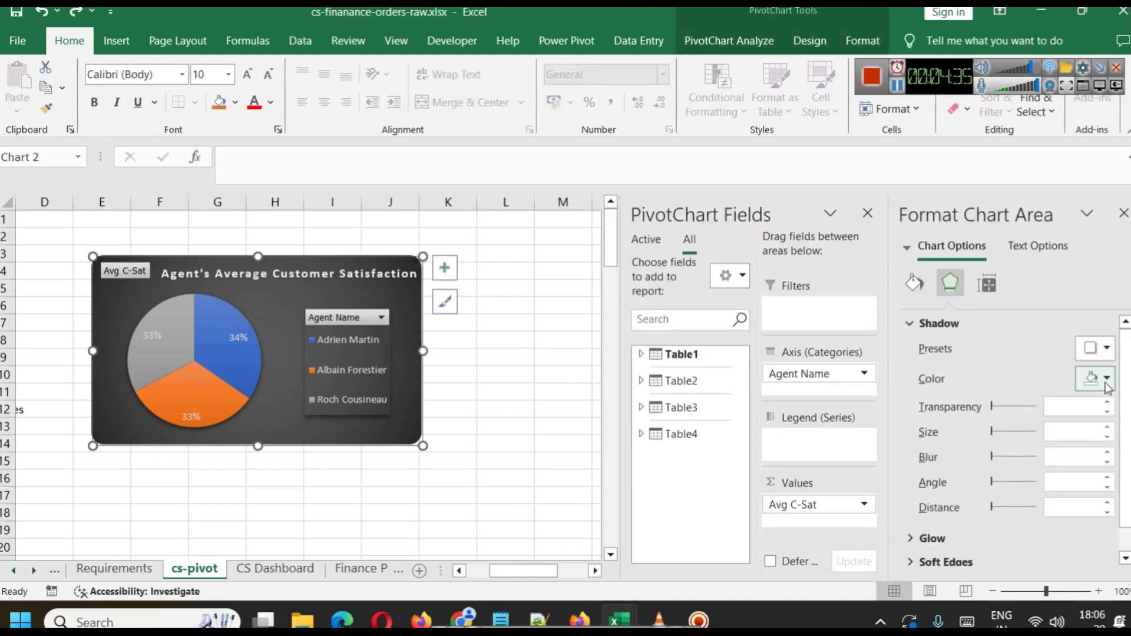
{"action": "left_click", "coordinate": [1111, 350]}
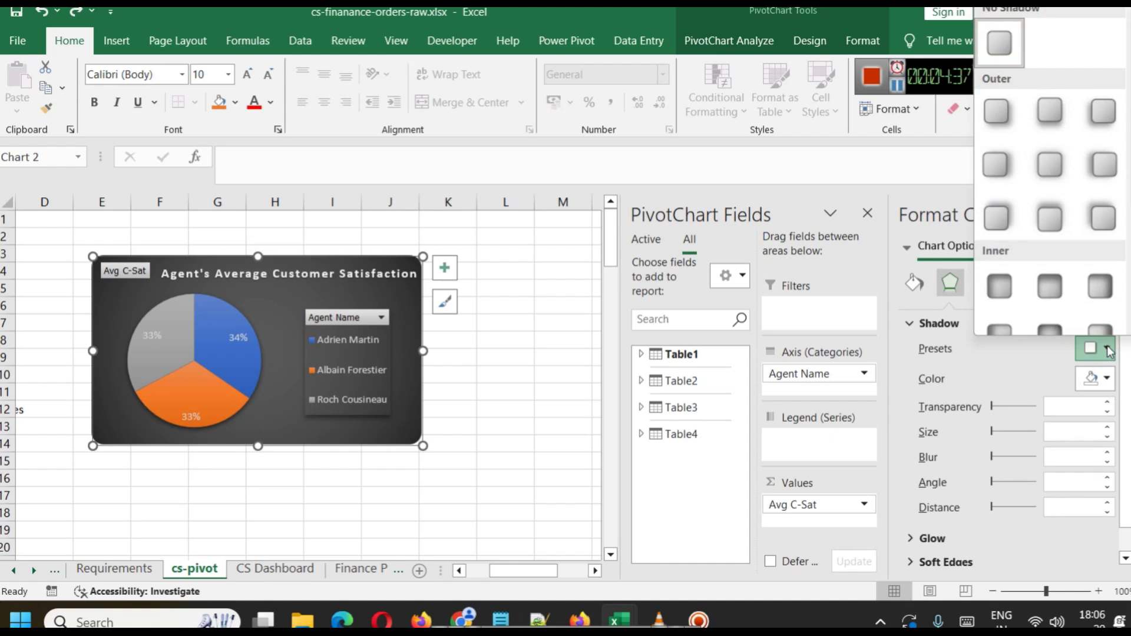
{"action": "left_click", "coordinate": [1053, 111]}
{"action": "left_click", "coordinate": [501, 440]}
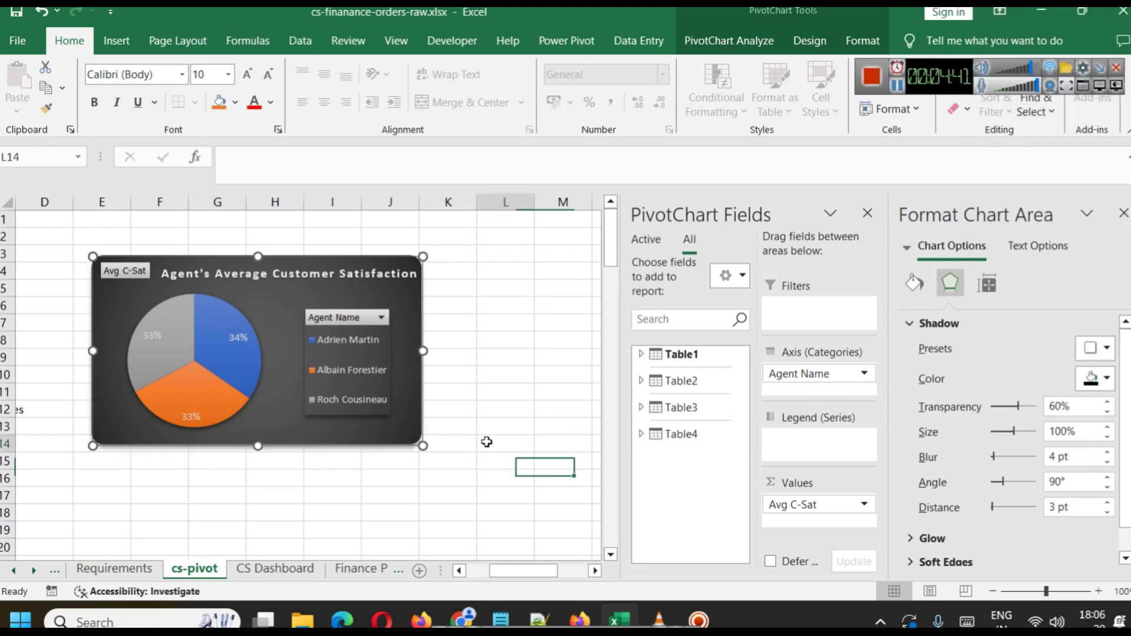
Close the chart formatting and PivotChart field panes to show the pivot tables beside the chart.
{"action": "left_click", "coordinate": [242, 310]}
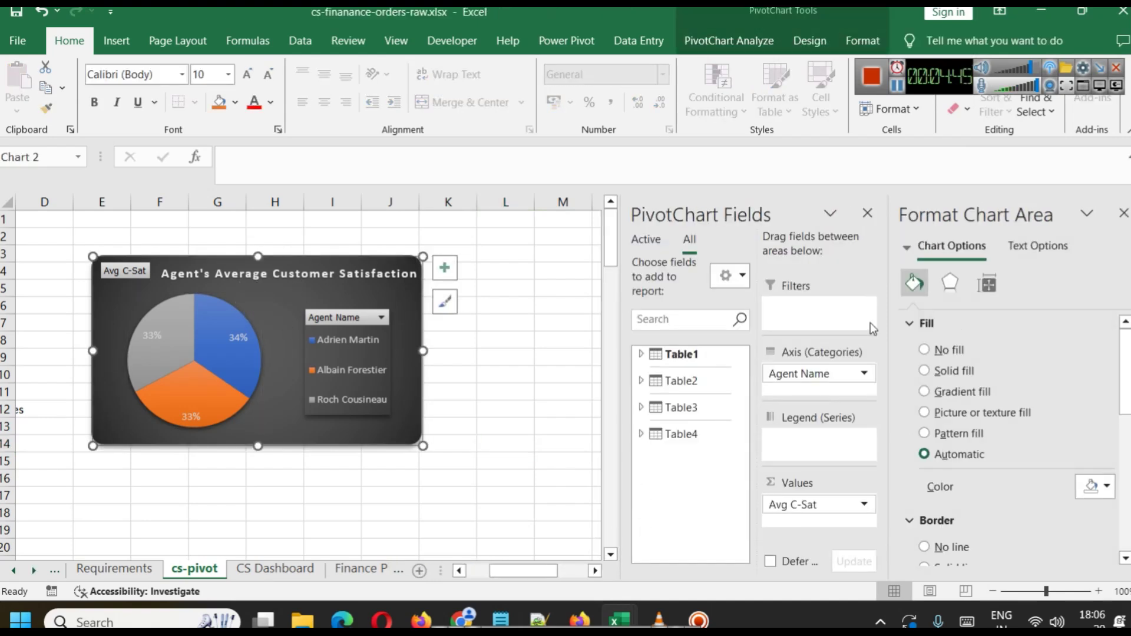
{"action": "left_click", "coordinate": [1123, 214]}
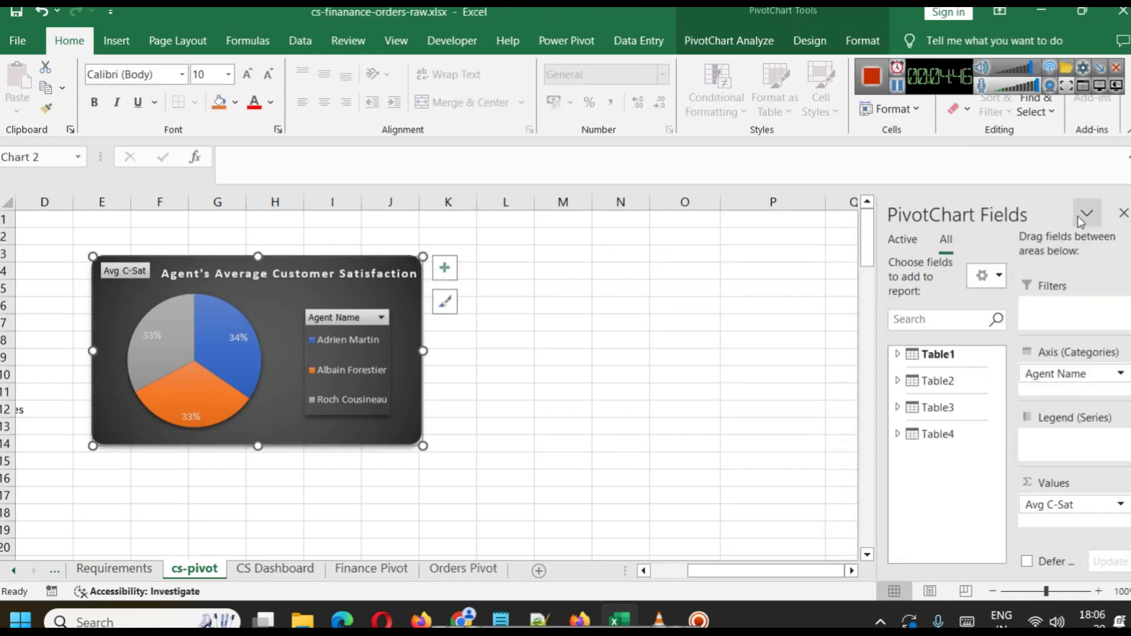
{"action": "left_click", "coordinate": [1124, 214]}
{"action": "left_click_drag", "start_coordinate": [939, 576], "coordinate": [908, 576]}
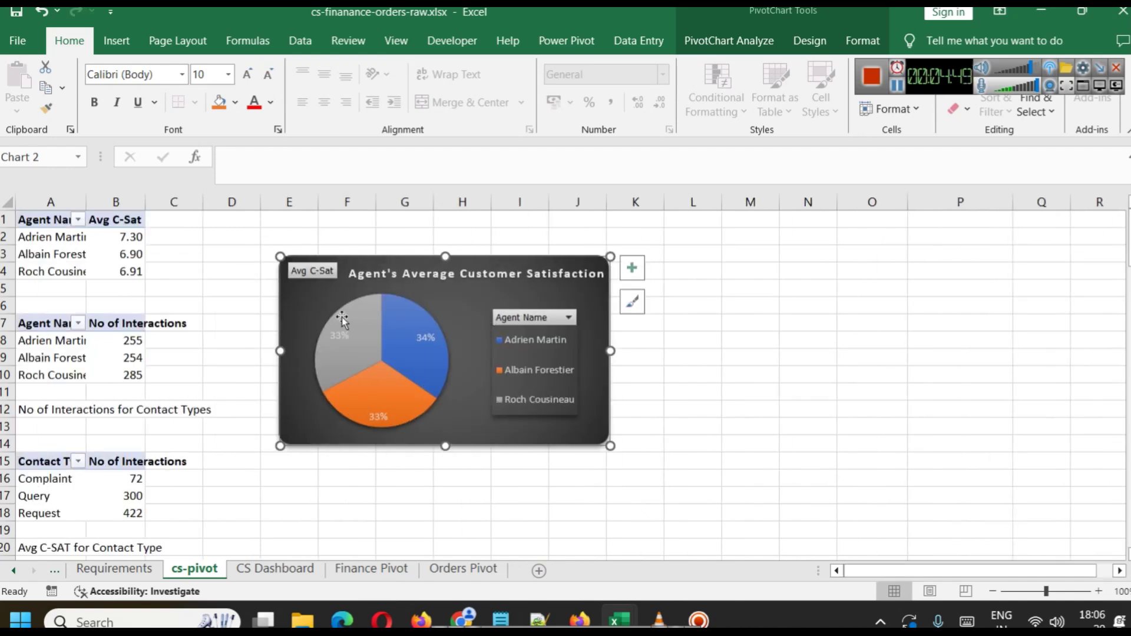
Copy the finished pie chart and switch to the CS Dashboard sheet.
{"action": "key", "text": "ctrl+c"}
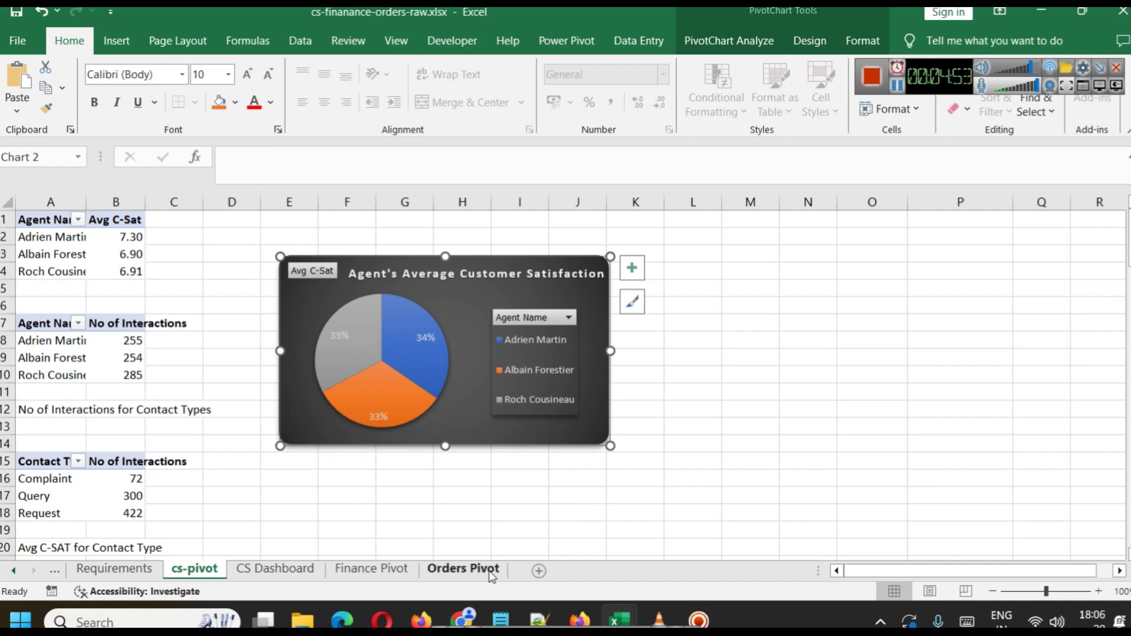
{"action": "left_click", "coordinate": [295, 571]}
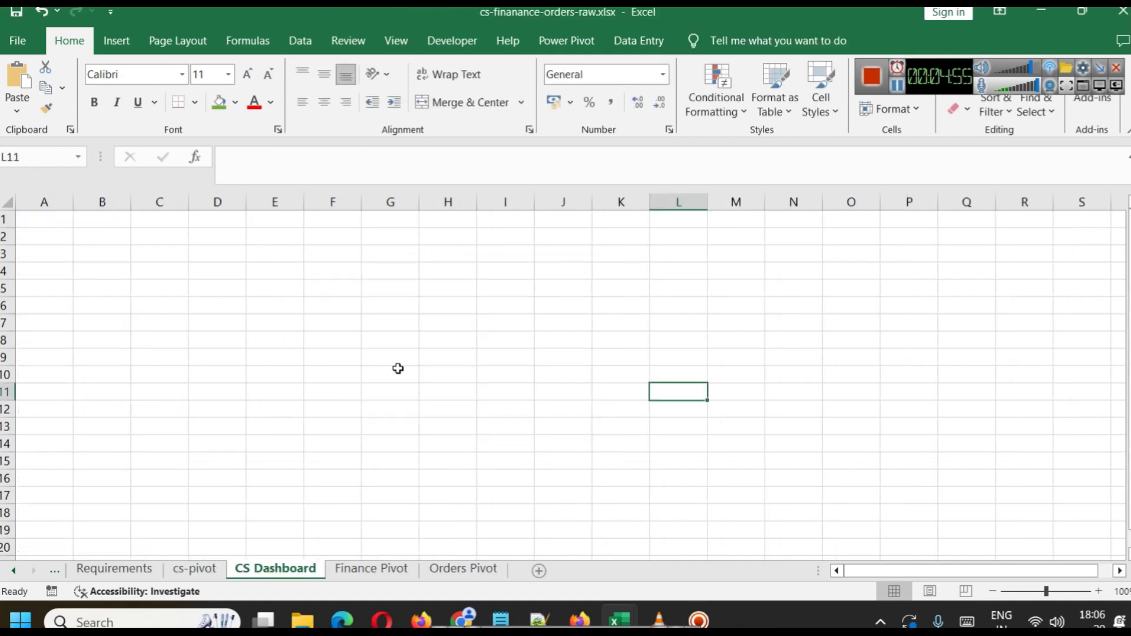
Turn off the gridlines on the CS Dashboard sheet.
{"action": "left_click", "coordinate": [65, 220]}
{"action": "key", "text": "ctrl+a"}
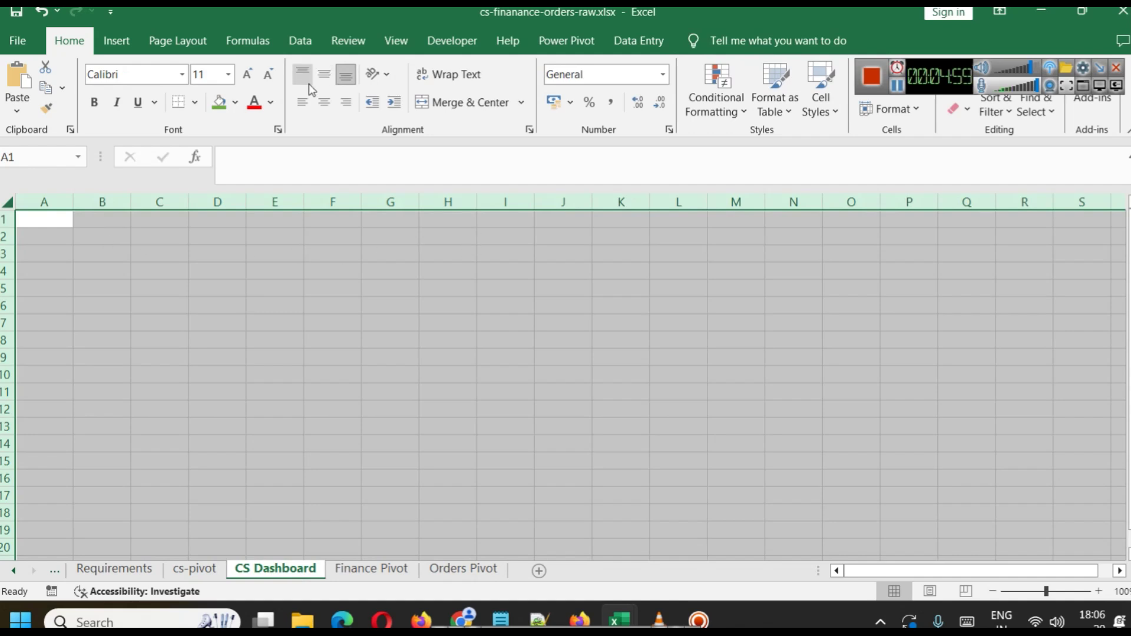
{"action": "left_click", "coordinate": [395, 51]}
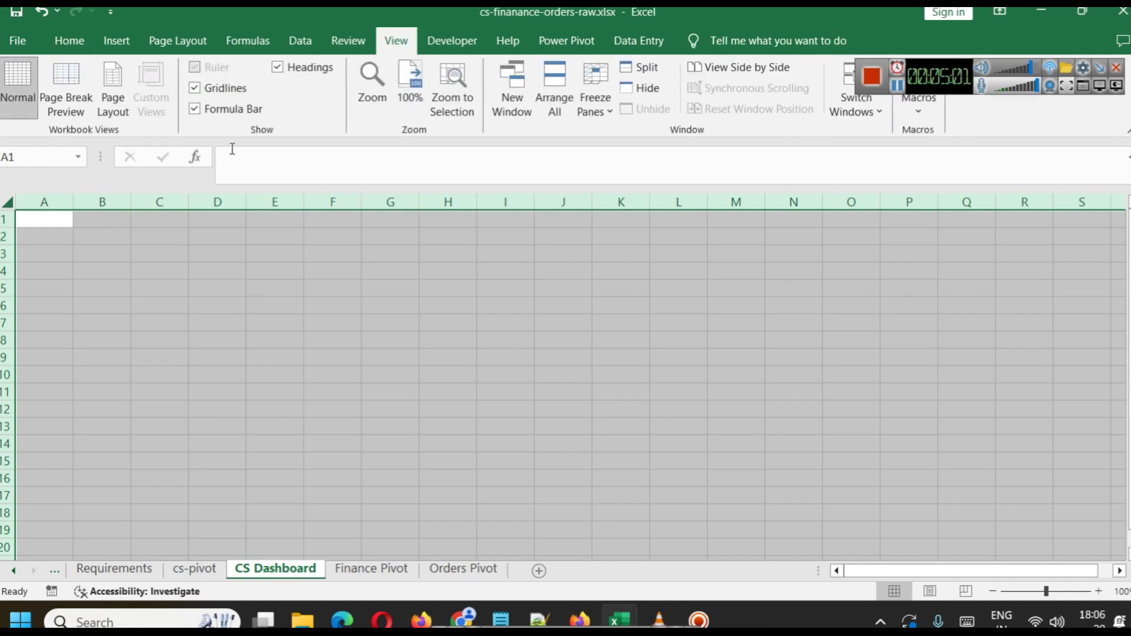
{"action": "left_click", "coordinate": [221, 92]}
{"action": "left_click", "coordinate": [339, 318]}
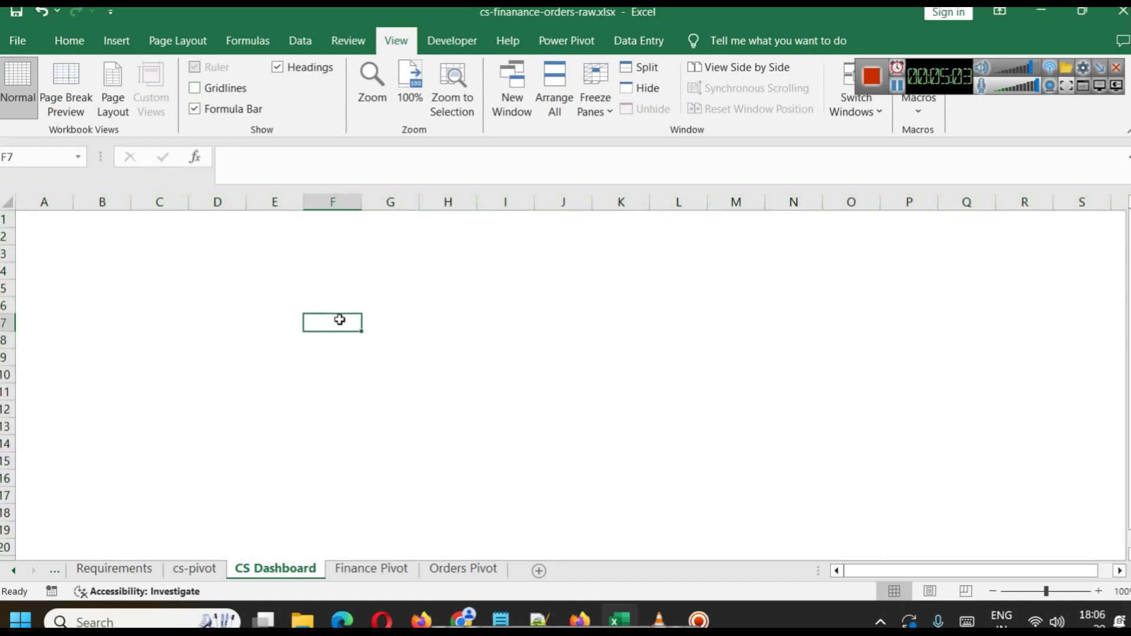
Fill all cells of the CS Dashboard sheet with light pink from the standard colour palette.
{"action": "left_click", "coordinate": [48, 219]}
{"action": "key", "text": "ctrl+a"}
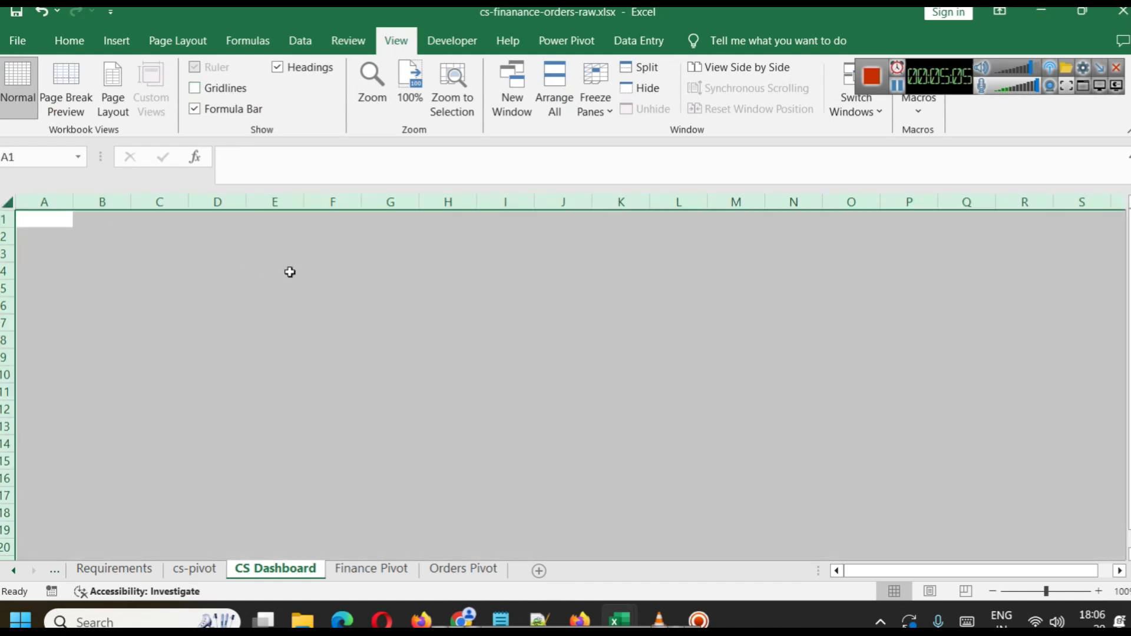
{"action": "left_click", "coordinate": [61, 44]}
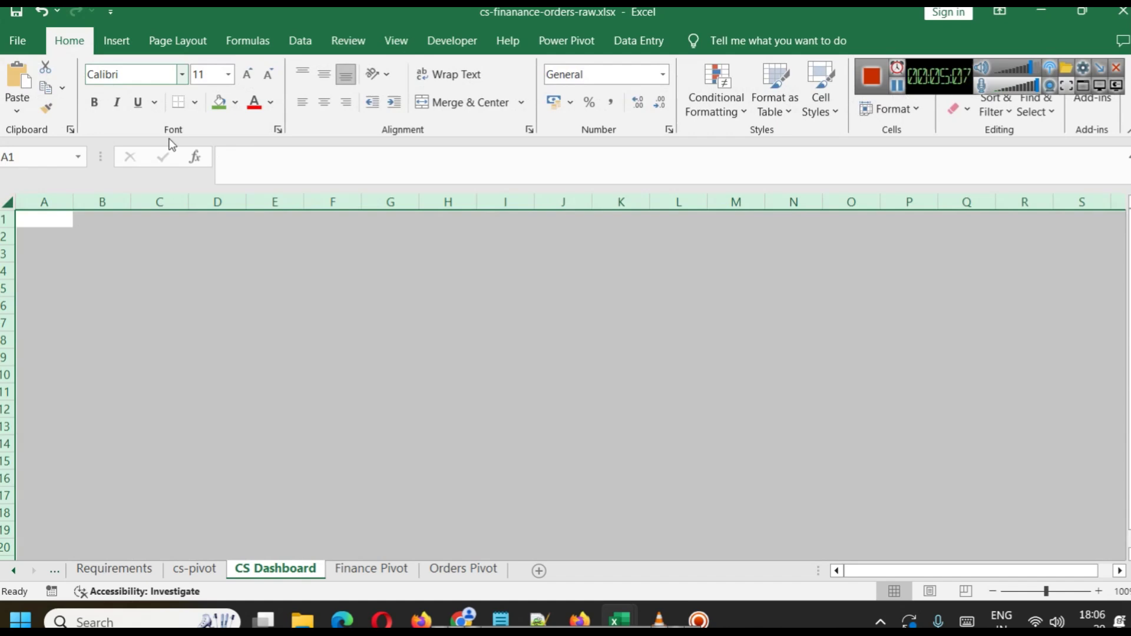
{"action": "left_click", "coordinate": [236, 104]}
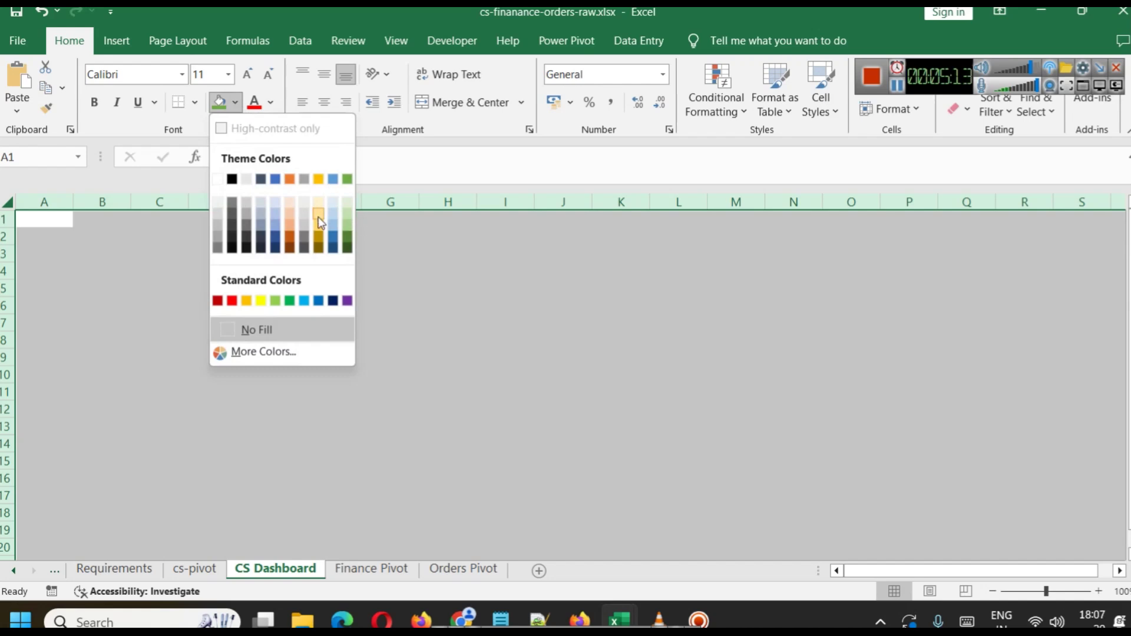
{"action": "left_click", "coordinate": [245, 352]}
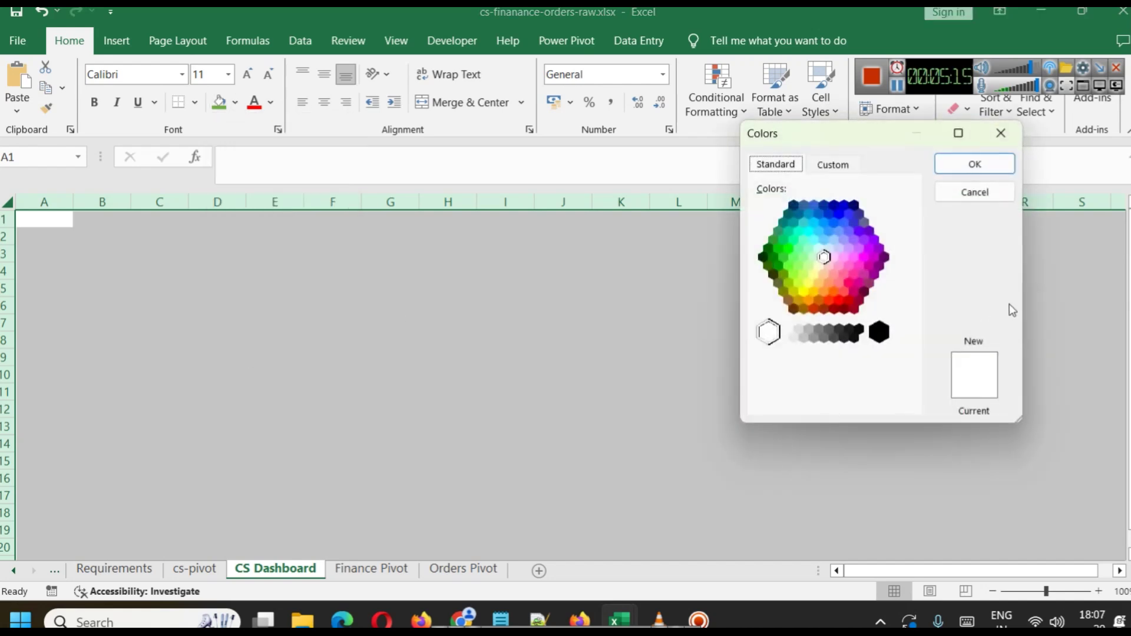
{"action": "left_click", "coordinate": [844, 258]}
{"action": "left_click", "coordinate": [841, 249]}
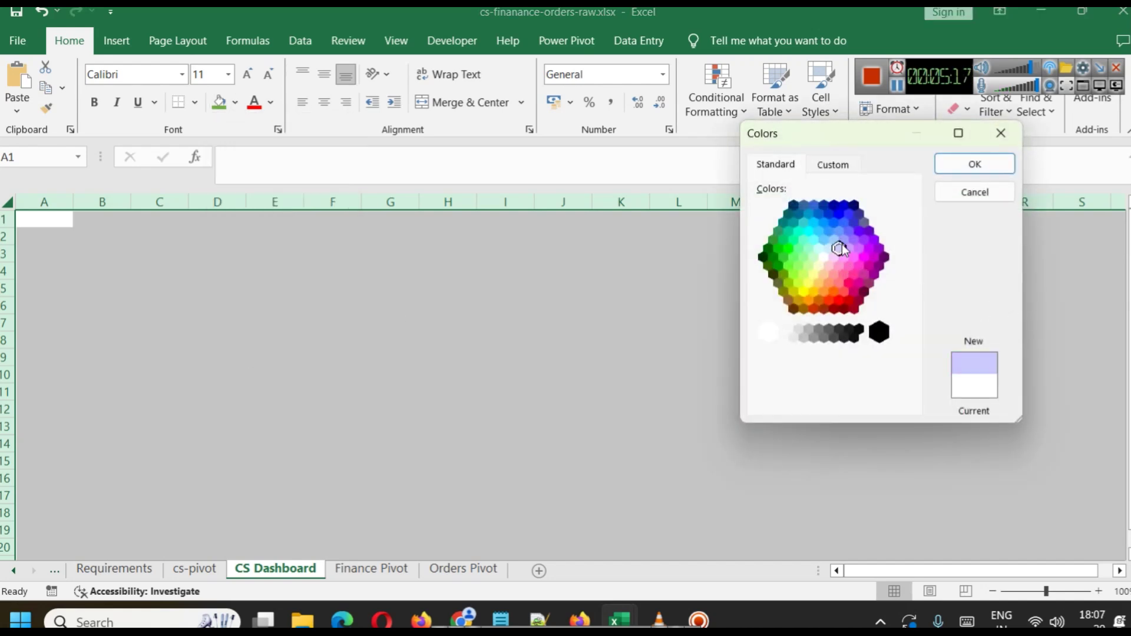
{"action": "left_click", "coordinate": [845, 256]}
{"action": "left_click", "coordinate": [838, 258]}
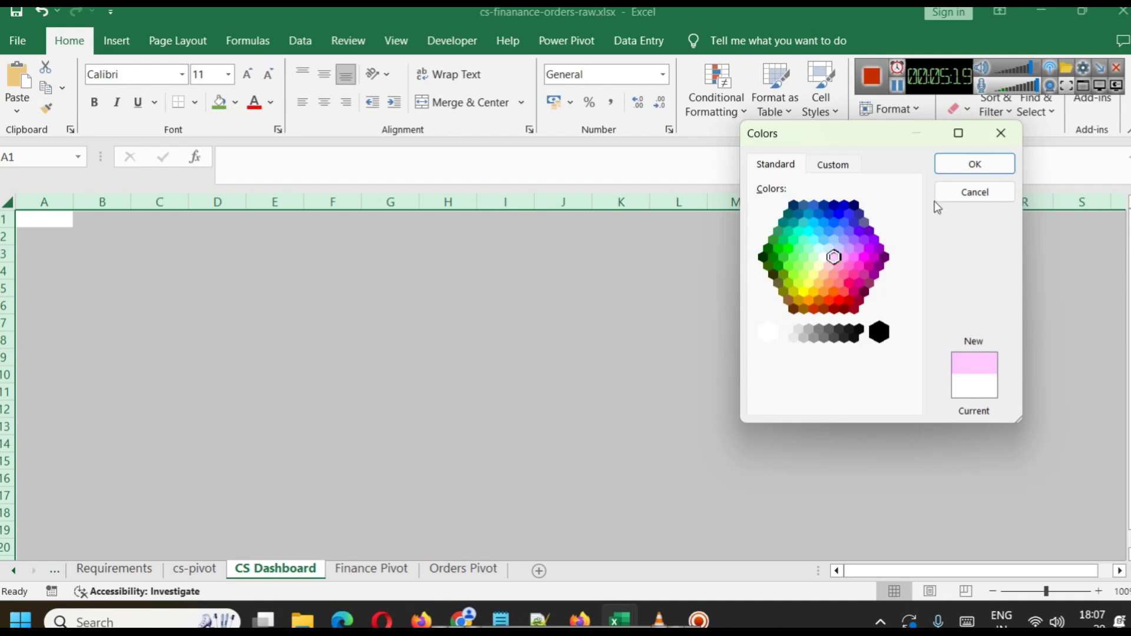
{"action": "left_click", "coordinate": [974, 165]}
{"action": "left_click", "coordinate": [576, 353]}
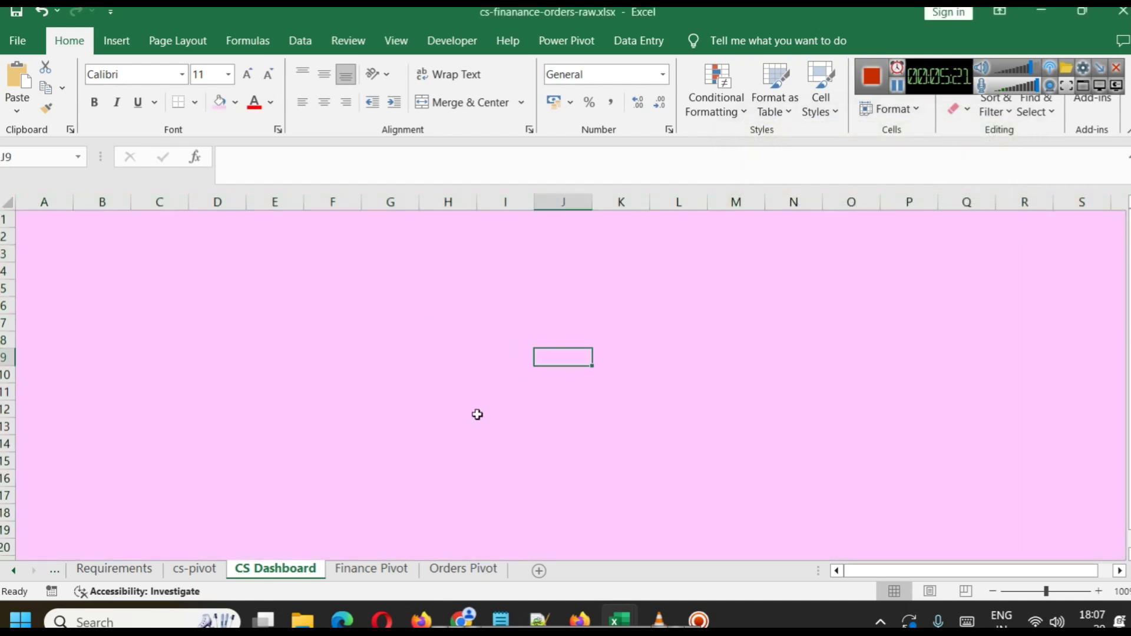
Paste the copied pie chart onto the dashboard and move it over about columns C to H, rows 4 to 14.
{"action": "key", "text": "ctrl+v"}
{"action": "left_click_drag", "start_coordinate": [686, 390], "coordinate": [329, 312]}
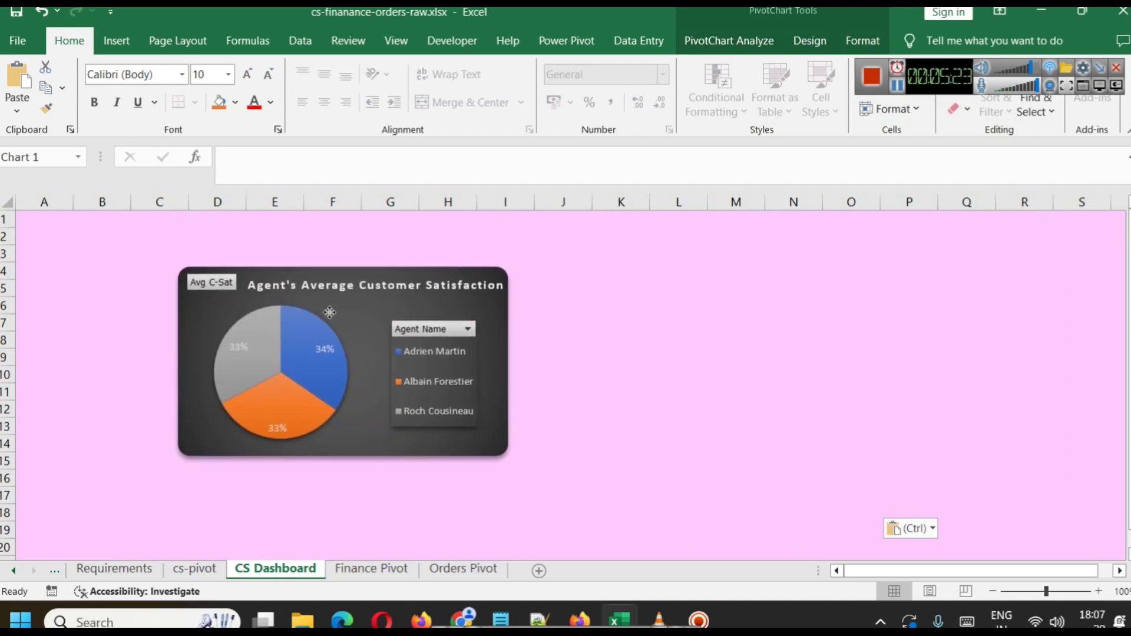
{"action": "left_click", "coordinate": [678, 341]}
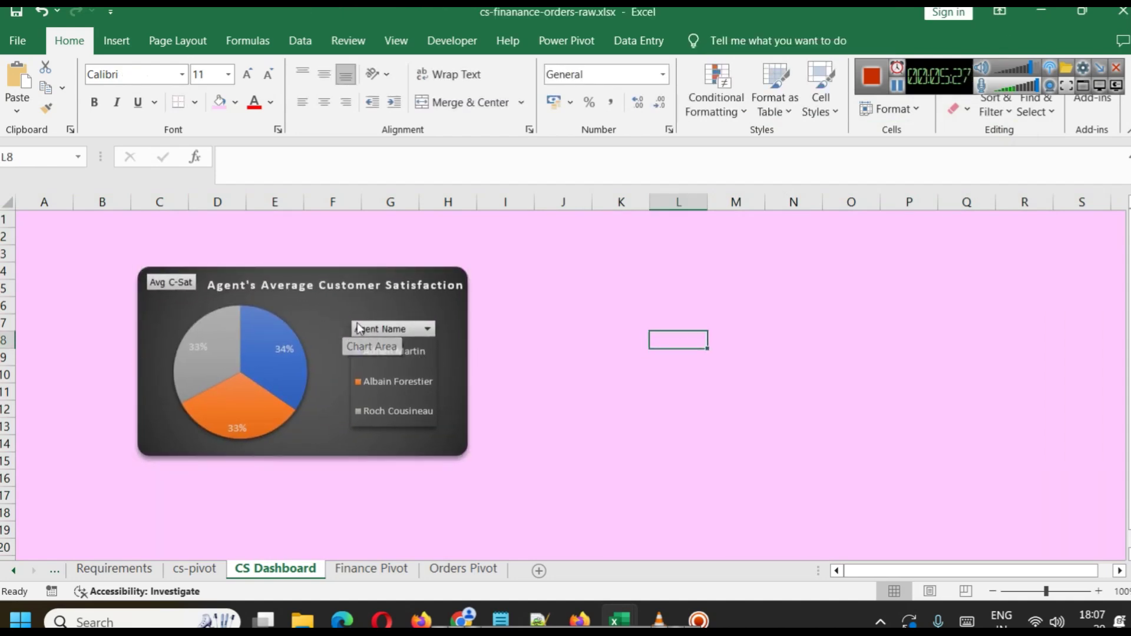
Try a solid dark purple fill on the pie chart's chart area and undo it.
{"action": "left_click", "coordinate": [319, 314]}
{"action": "right_click", "coordinate": [319, 316]}
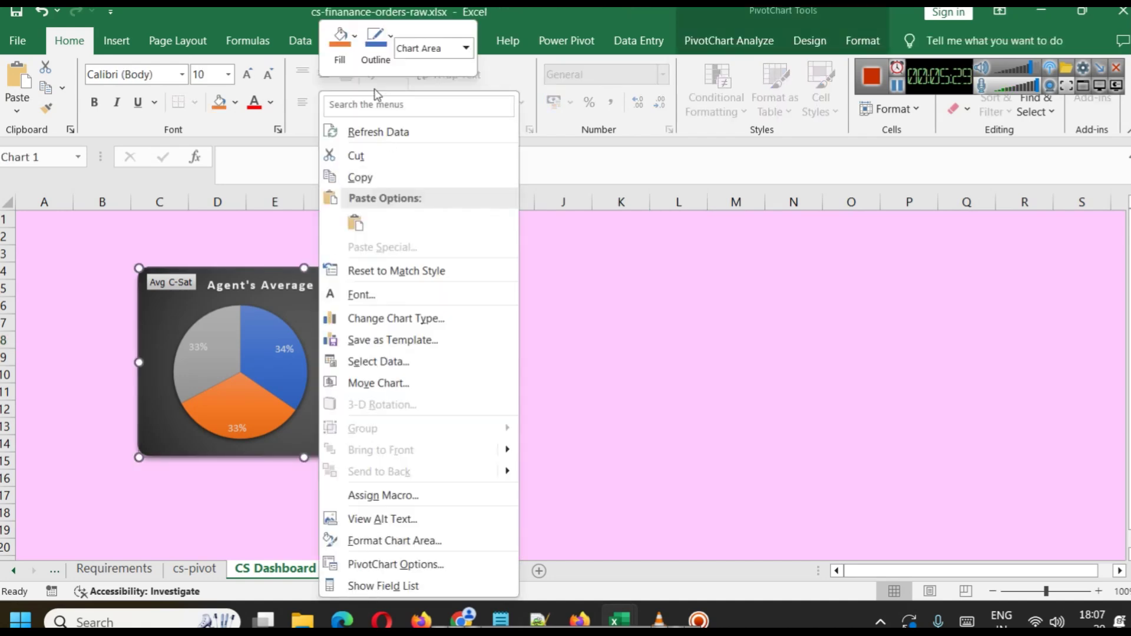
{"action": "left_click", "coordinate": [352, 37]}
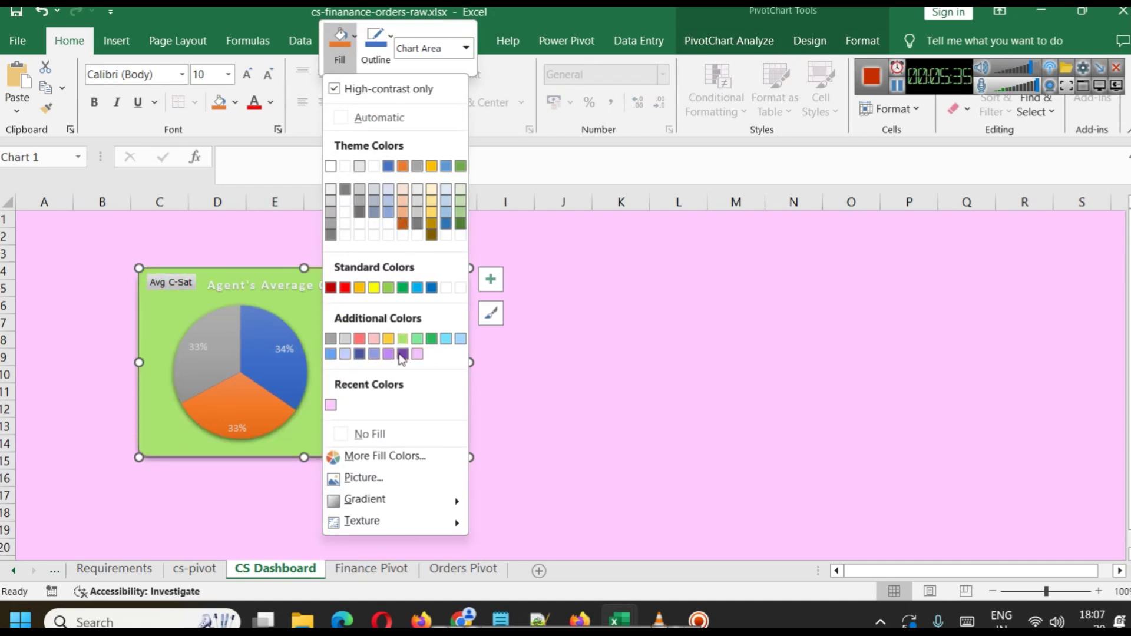
{"action": "left_click", "coordinate": [374, 459]}
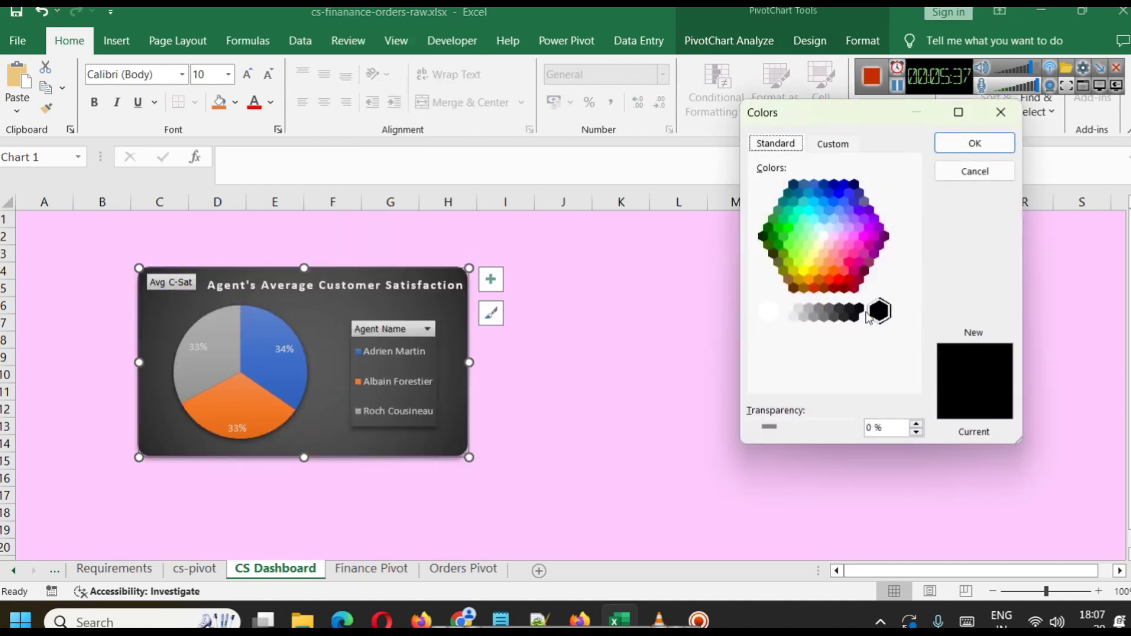
{"action": "left_click", "coordinate": [861, 252]}
{"action": "left_click", "coordinate": [870, 245]}
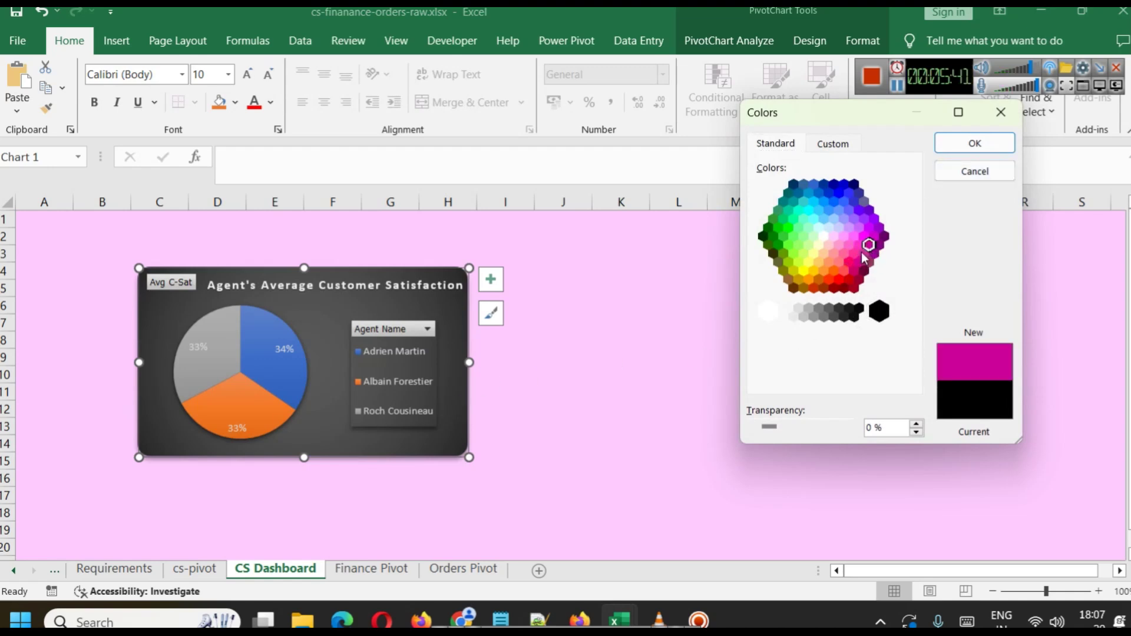
{"action": "left_click", "coordinate": [884, 237]}
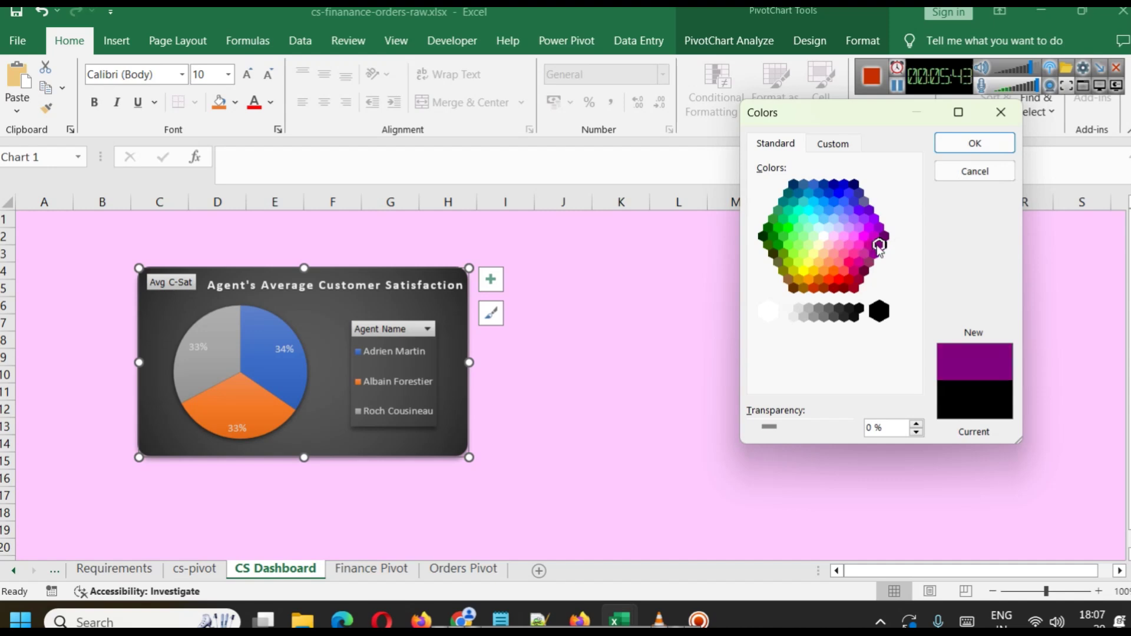
{"action": "left_click", "coordinate": [975, 143]}
{"action": "left_click", "coordinate": [704, 336]}
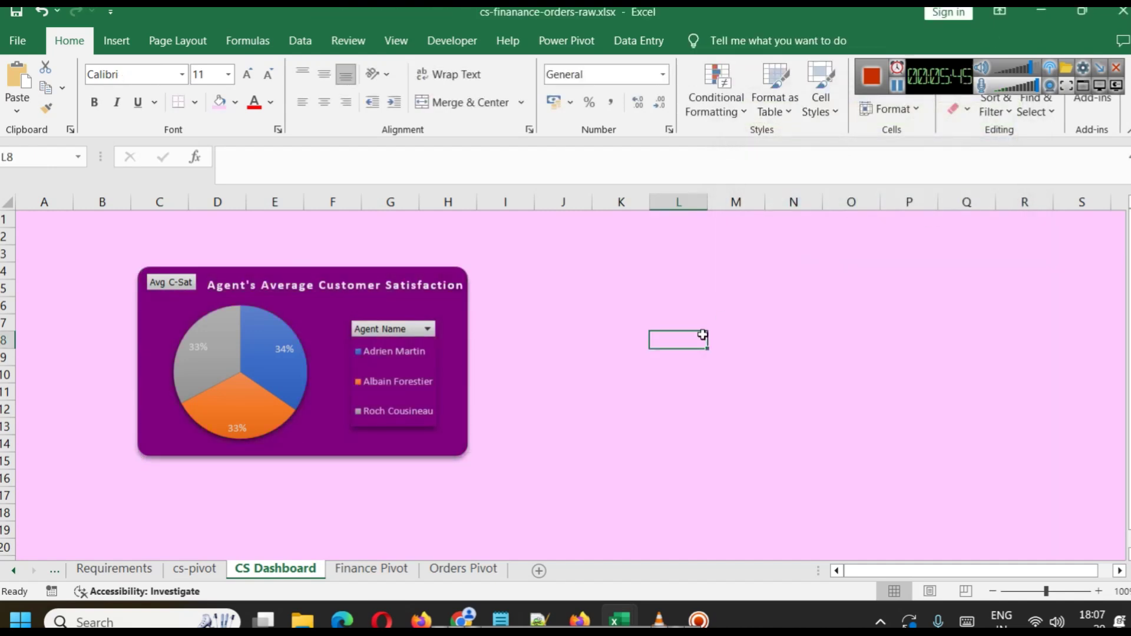
{"action": "key", "text": "ctrl+z"}
{"action": "left_click", "coordinate": [567, 355]}
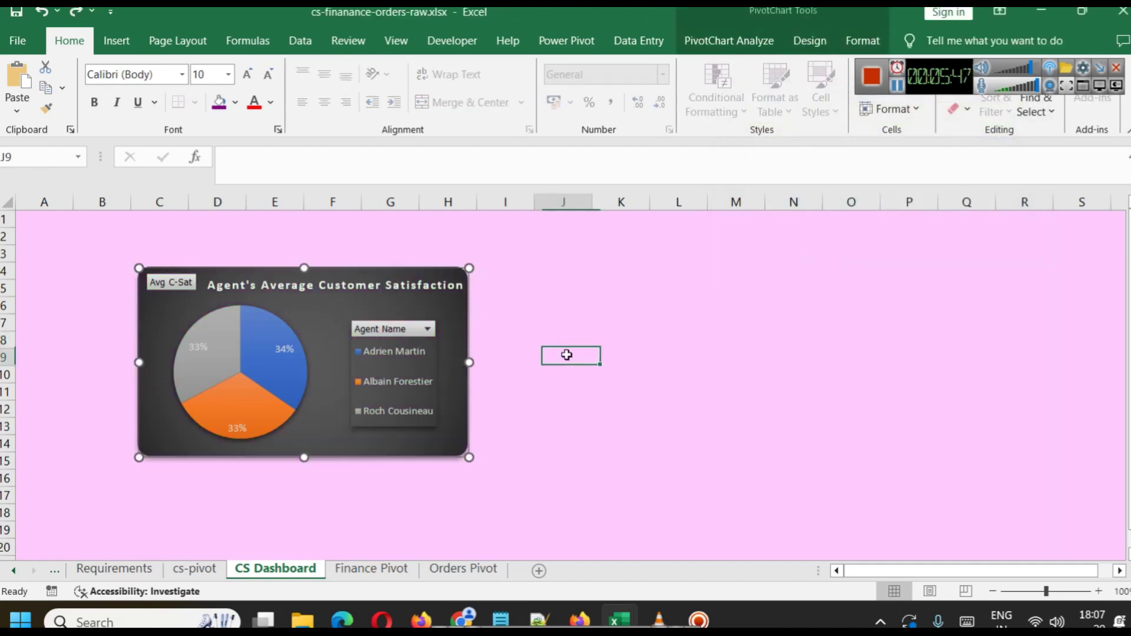
Move and shrink the pie chart to span about columns B to G and rows 5 to 14.
{"action": "left_click_drag", "start_coordinate": [328, 303], "coordinate": [314, 325]}
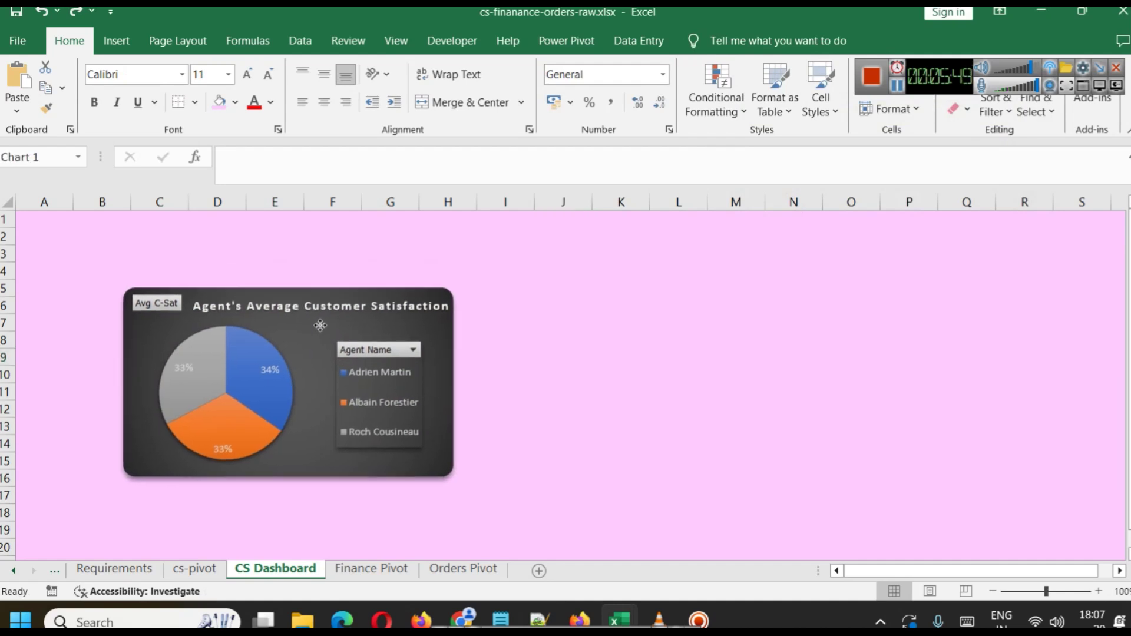
{"action": "left_click_drag", "start_coordinate": [438, 478], "coordinate": [405, 449]}
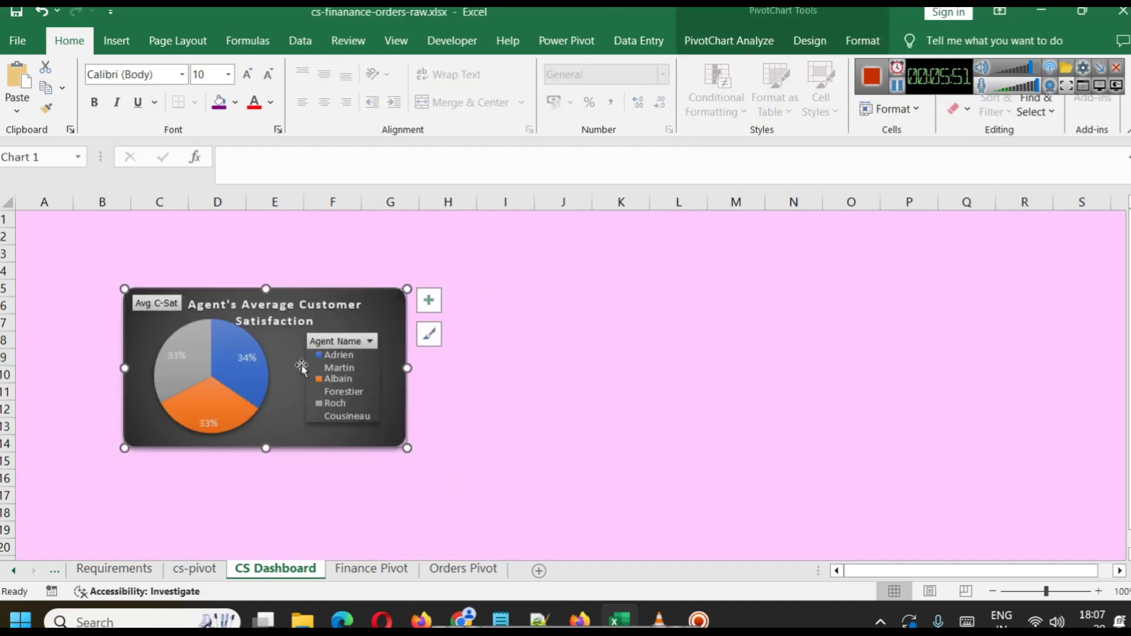
Set the pie chart title's font size to 9 and place the title beside the Avg C-Sat field button.
{"action": "left_click", "coordinate": [302, 307]}
{"action": "left_click_drag", "start_coordinate": [360, 308], "coordinate": [311, 306]}
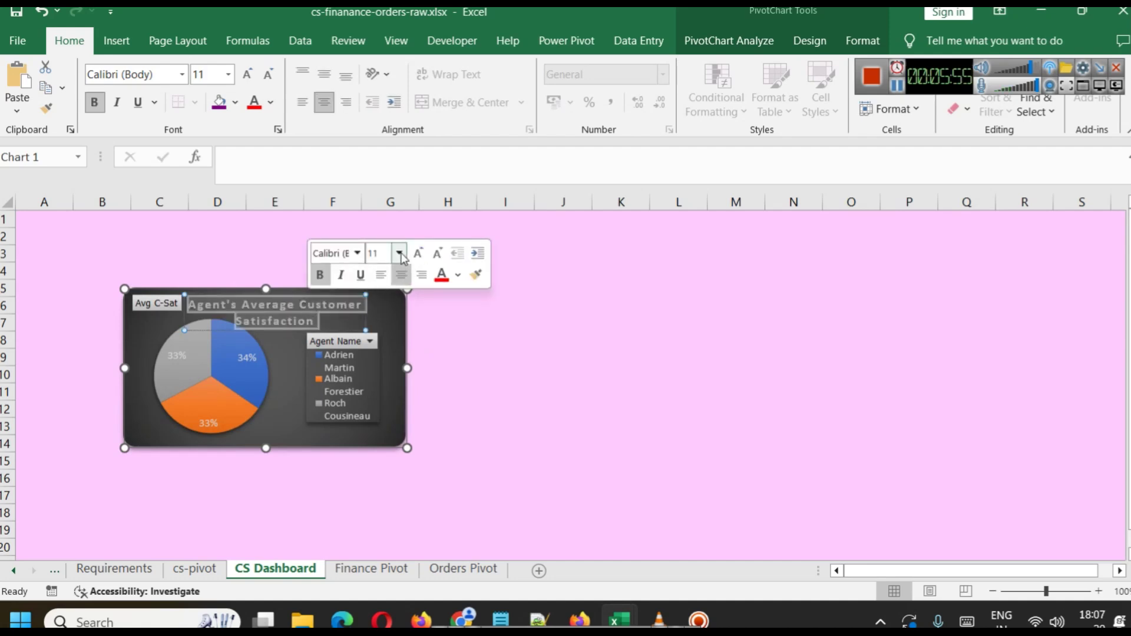
{"action": "left_click", "coordinate": [400, 254]}
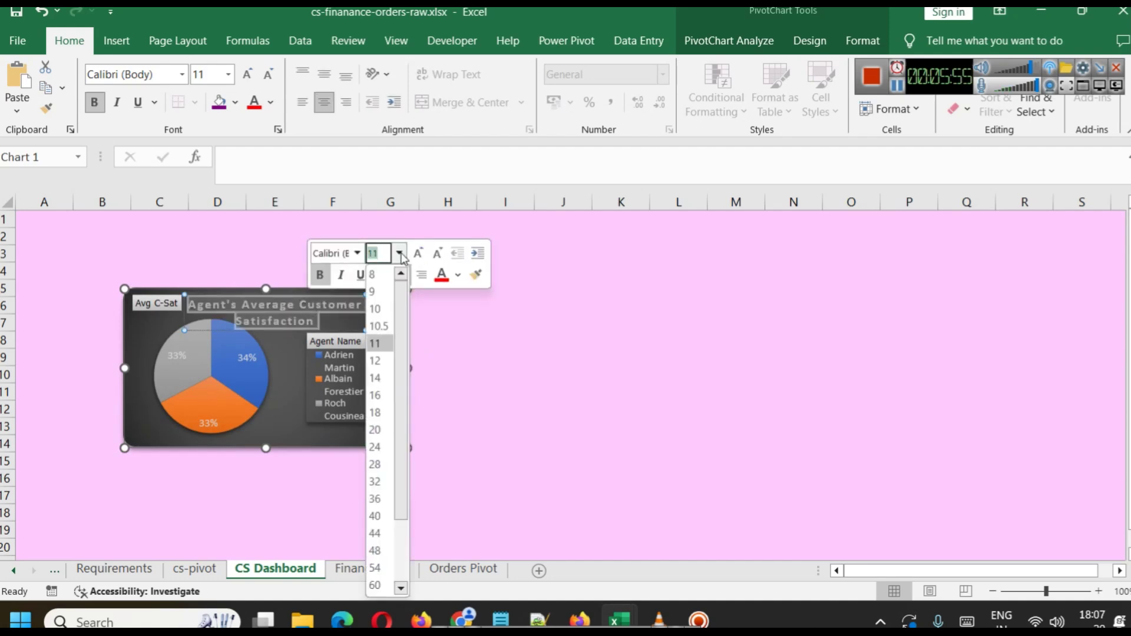
{"action": "left_click", "coordinate": [378, 309]}
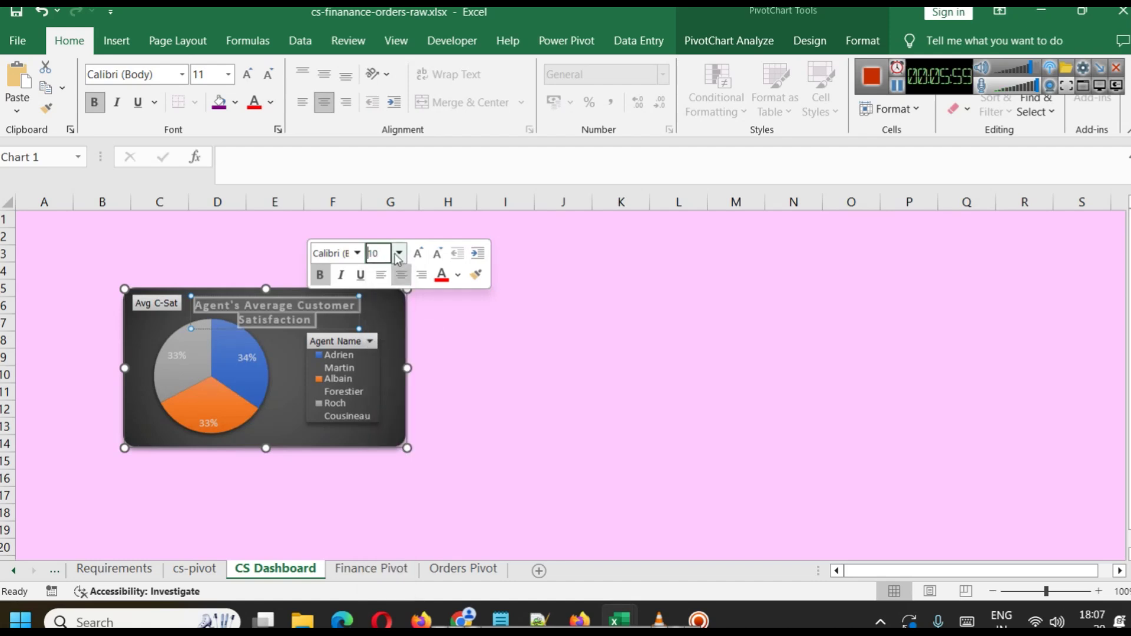
{"action": "left_click", "coordinate": [399, 255]}
{"action": "left_click", "coordinate": [372, 292]}
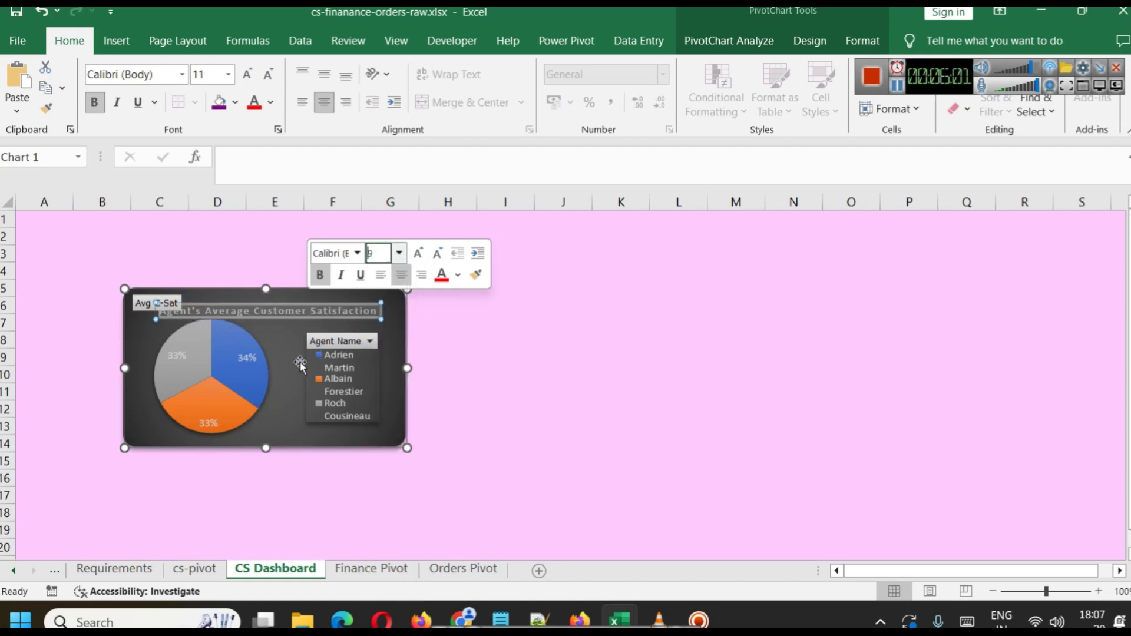
{"action": "left_click", "coordinate": [300, 349]}
{"action": "left_click", "coordinate": [478, 376]}
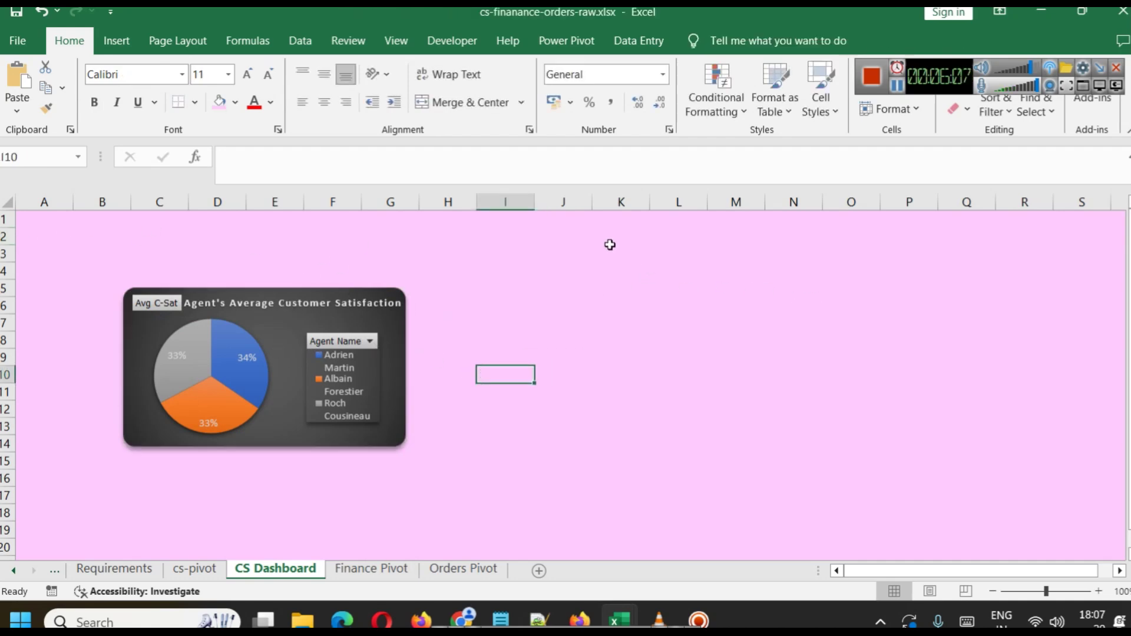
Draw a rounded rectangle banner about 32 cm wide across rows 1 to 4, from column A to column S.
{"action": "left_click", "coordinate": [123, 45]}
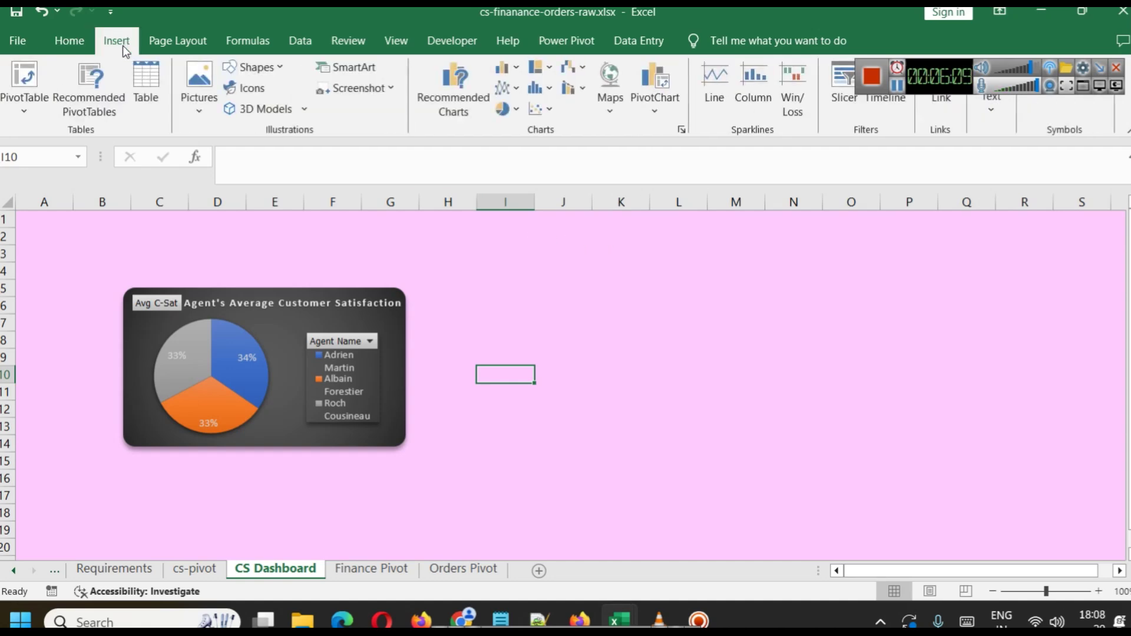
{"action": "left_click", "coordinate": [282, 72]}
{"action": "left_click", "coordinate": [296, 108]}
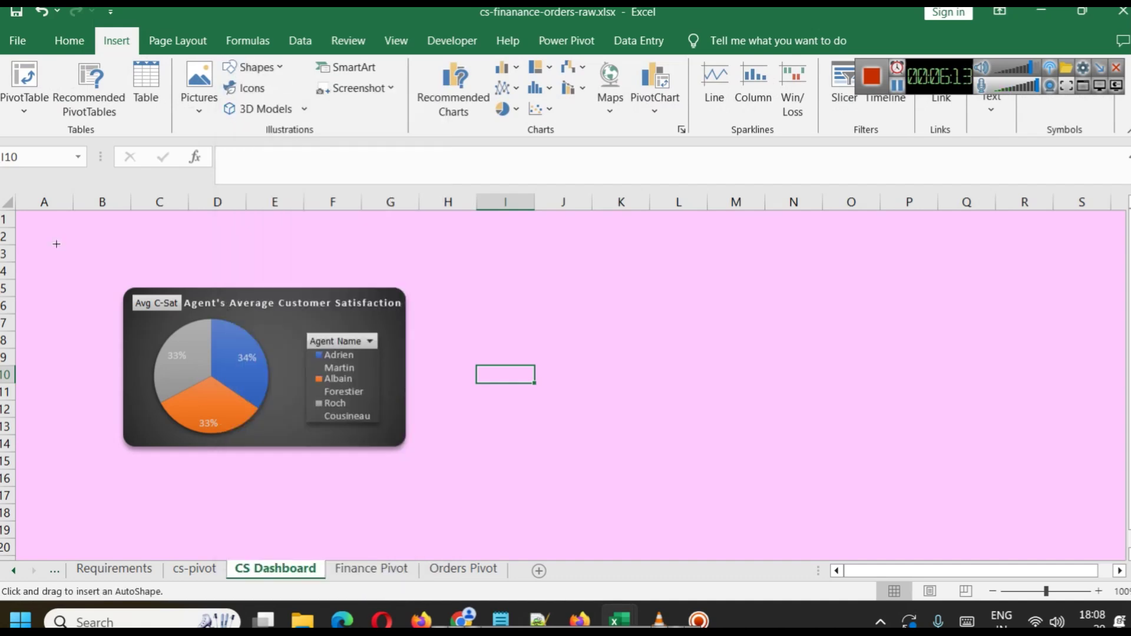
{"action": "left_click_drag", "start_coordinate": [21, 214], "coordinate": [1115, 281]}
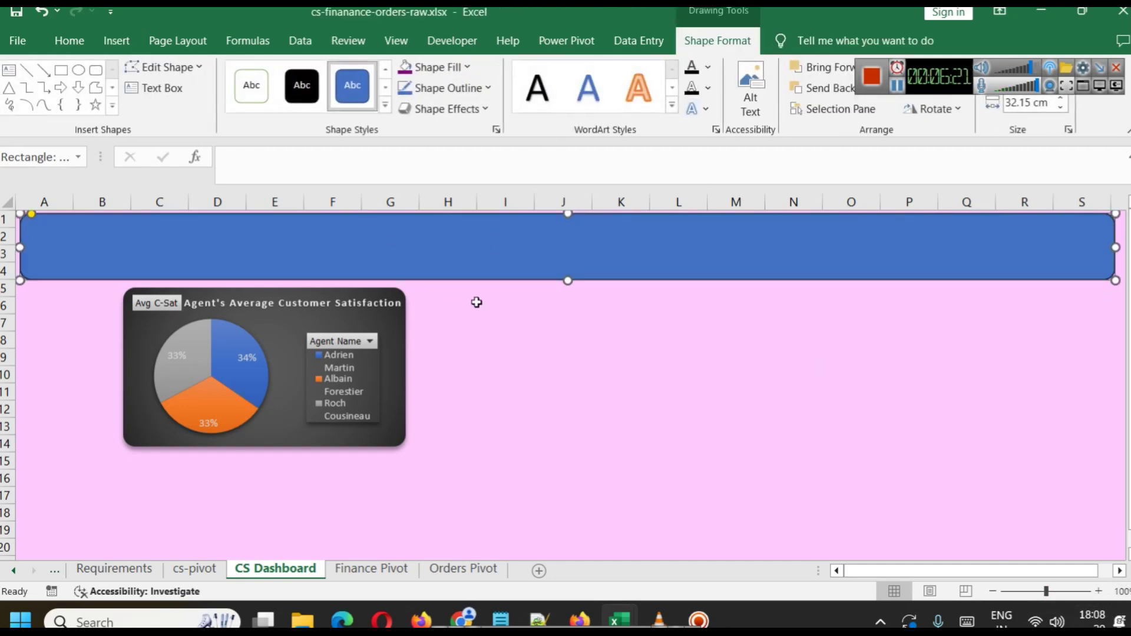
Fill the rounded rectangle banner with the custom muted purple colour #9D67A1.
{"action": "left_click", "coordinate": [310, 99]}
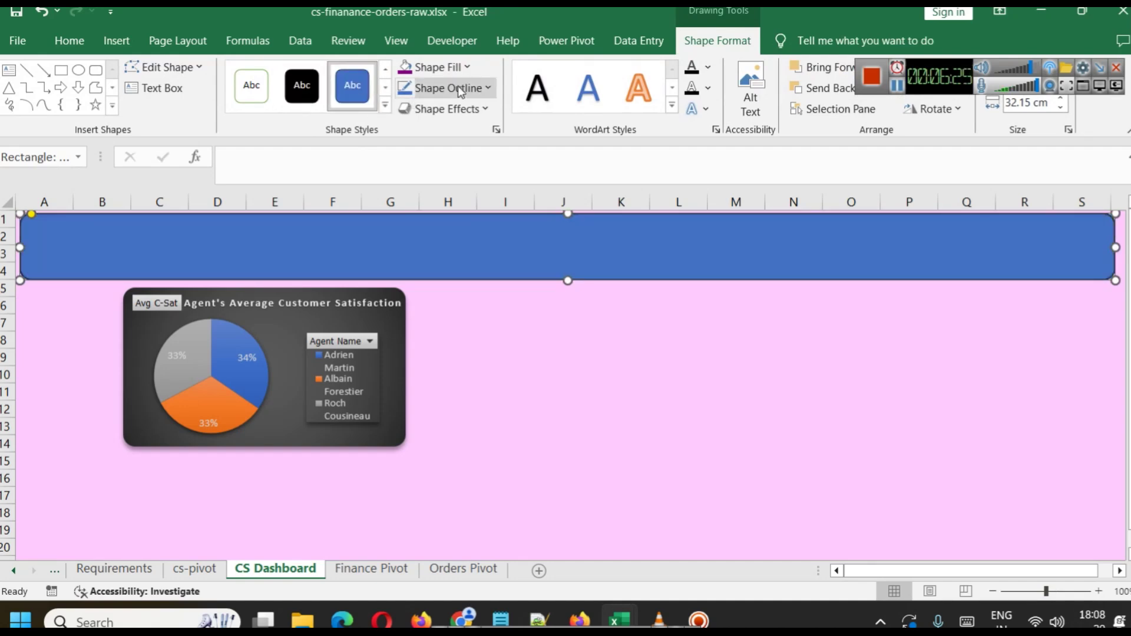
{"action": "left_click", "coordinate": [463, 66]}
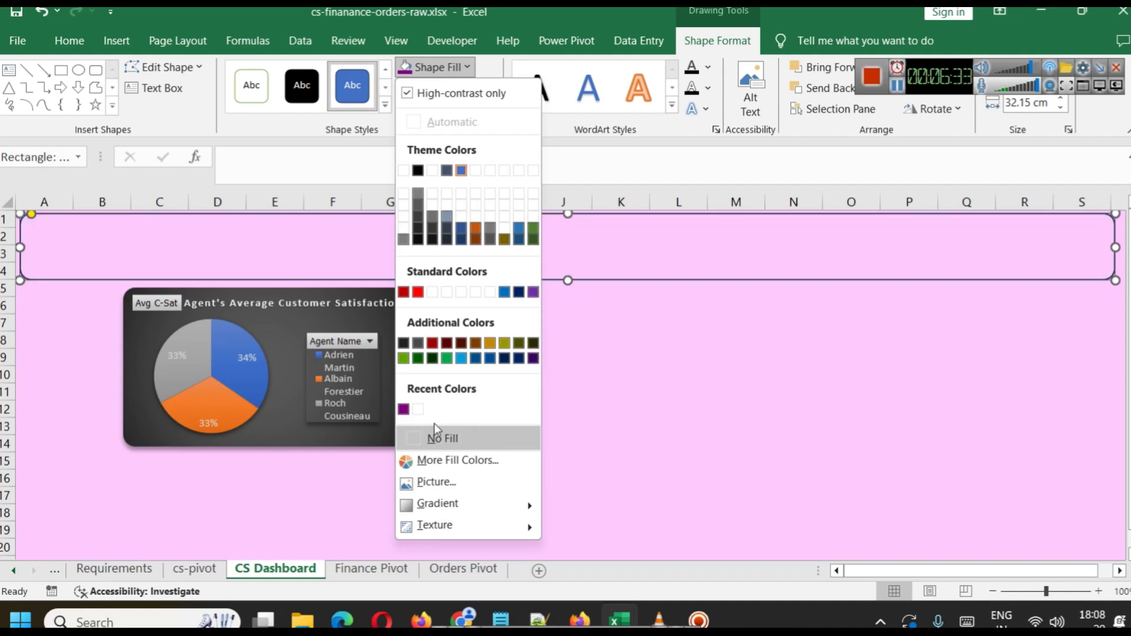
{"action": "left_click", "coordinate": [443, 459]}
{"action": "left_click_drag", "start_coordinate": [871, 210], "coordinate": [862, 252]}
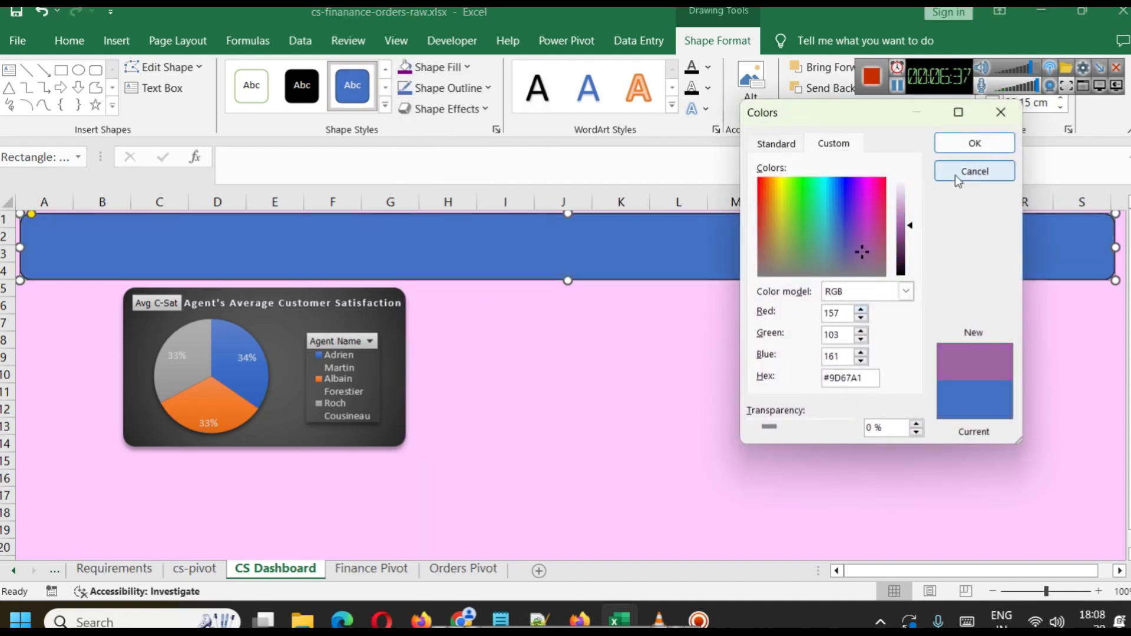
{"action": "left_click", "coordinate": [974, 143]}
{"action": "left_click", "coordinate": [669, 372]}
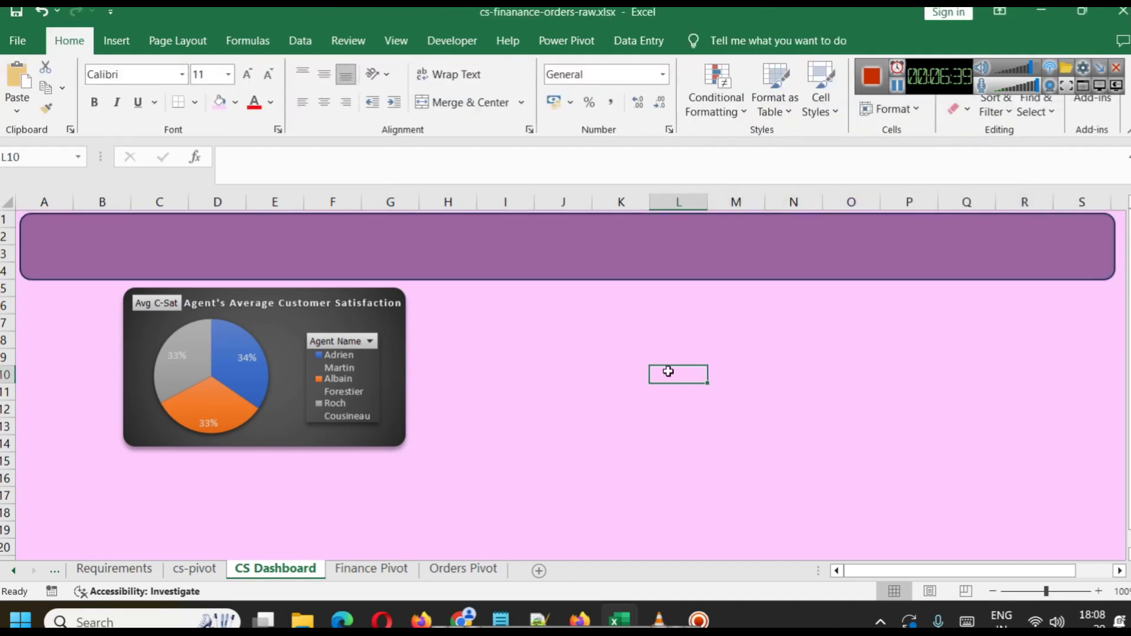
Enter the title CUSTOMER SATISFACTION DASHBOARD in the banner and make it bold.
{"action": "left_click", "coordinate": [389, 243]}
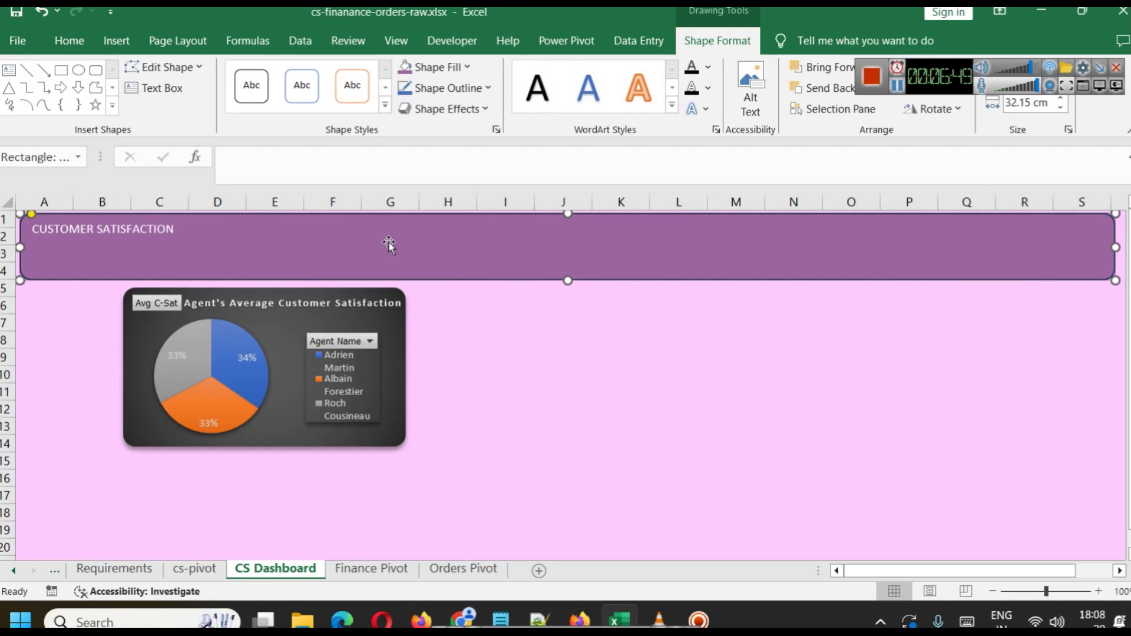
{"action": "type", "text": "BOARD"}
{"action": "key", "text": "ctrl+a"}
{"action": "key", "text": "ctrl+b"}
{"action": "left_click", "coordinate": [389, 242]}
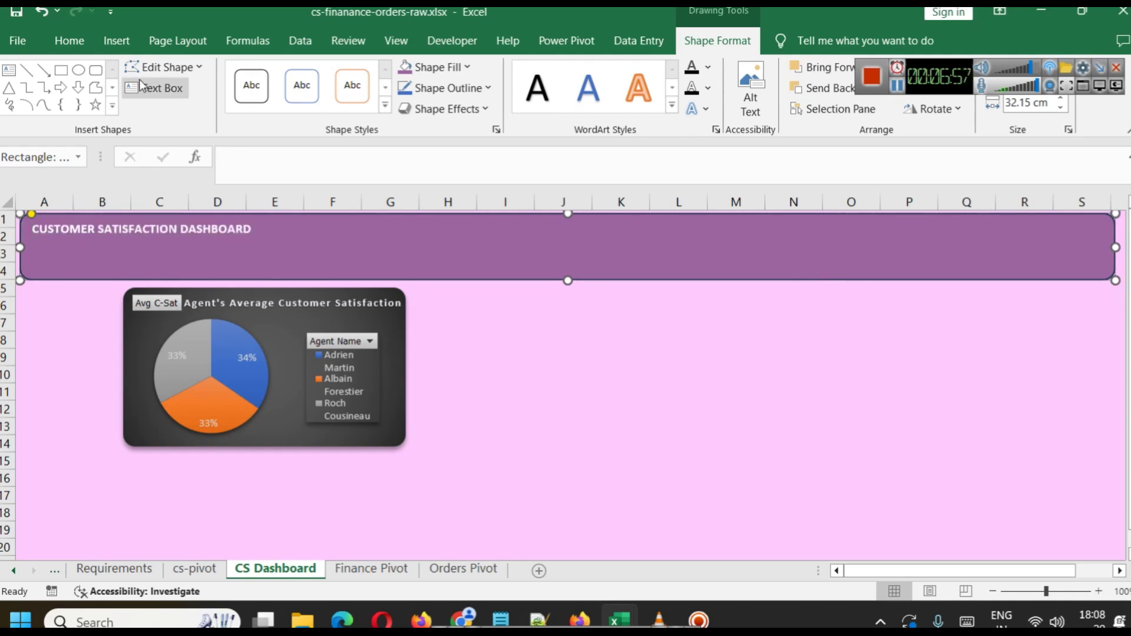
Center the banner title horizontally and vertically and set its font size to 20.
{"action": "left_click", "coordinate": [74, 45]}
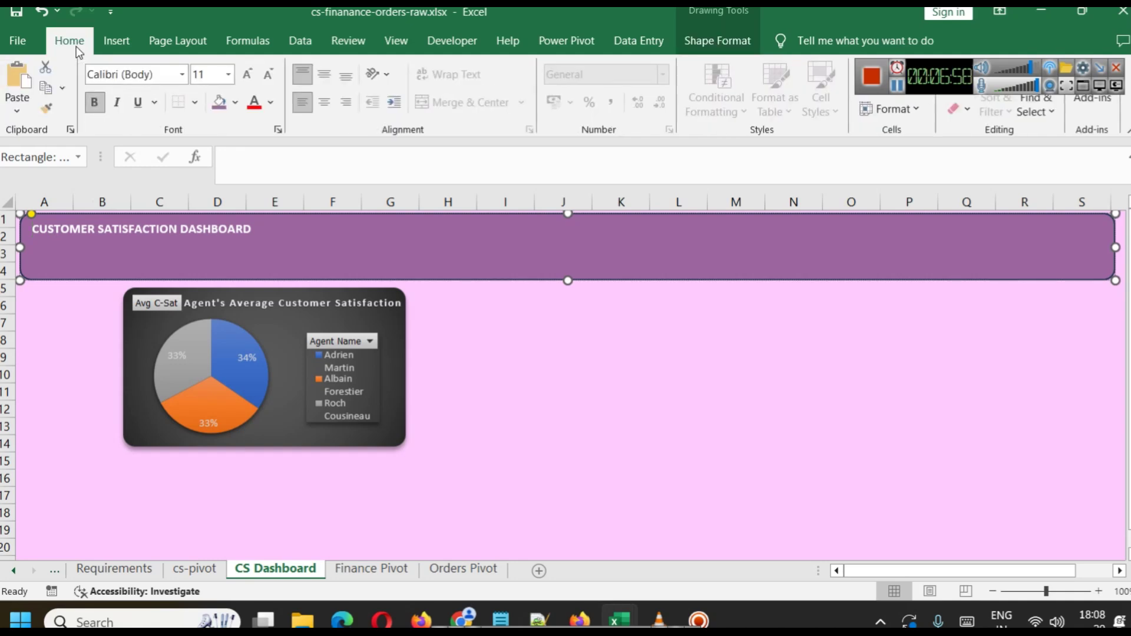
{"action": "left_click", "coordinate": [324, 74]}
{"action": "left_click", "coordinate": [325, 102]}
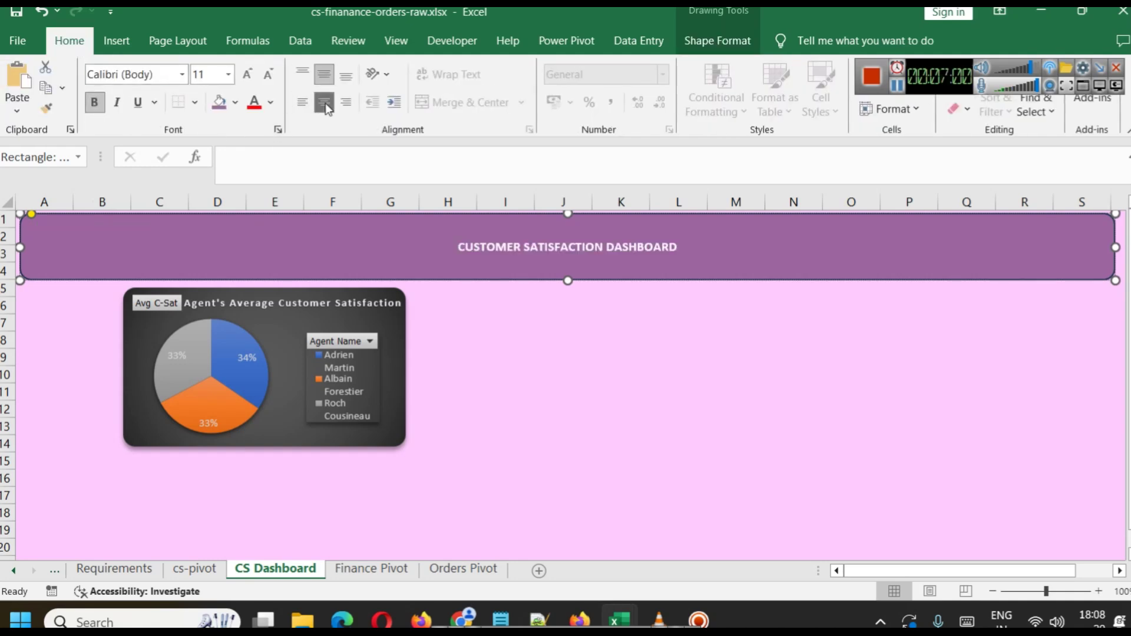
{"action": "triple_click", "coordinate": [518, 245]}
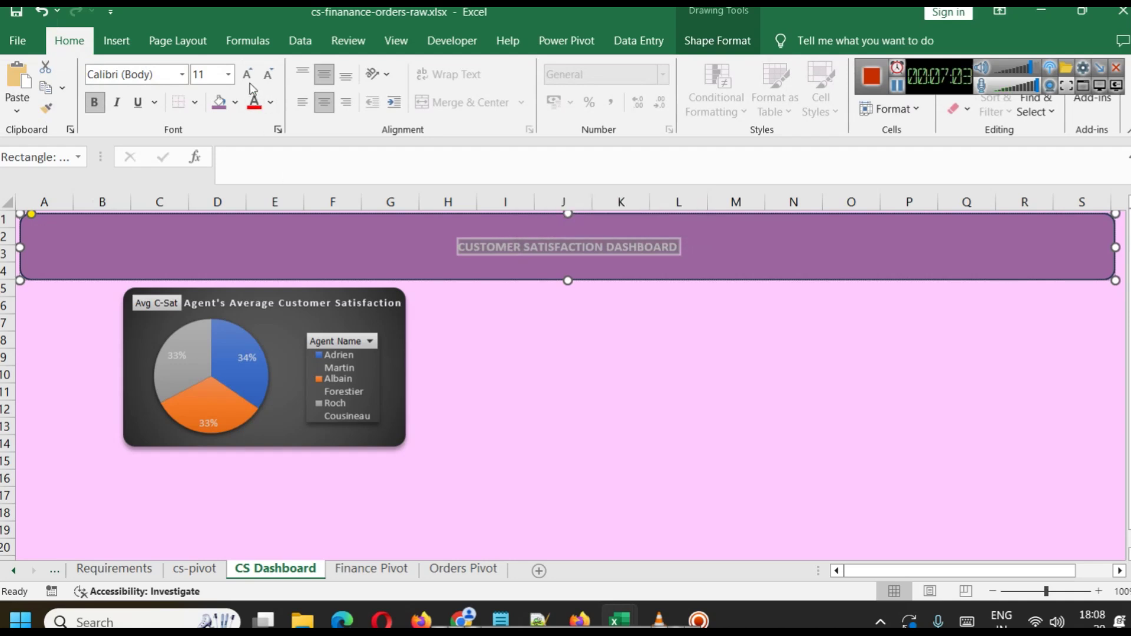
{"action": "left_click", "coordinate": [228, 75]}
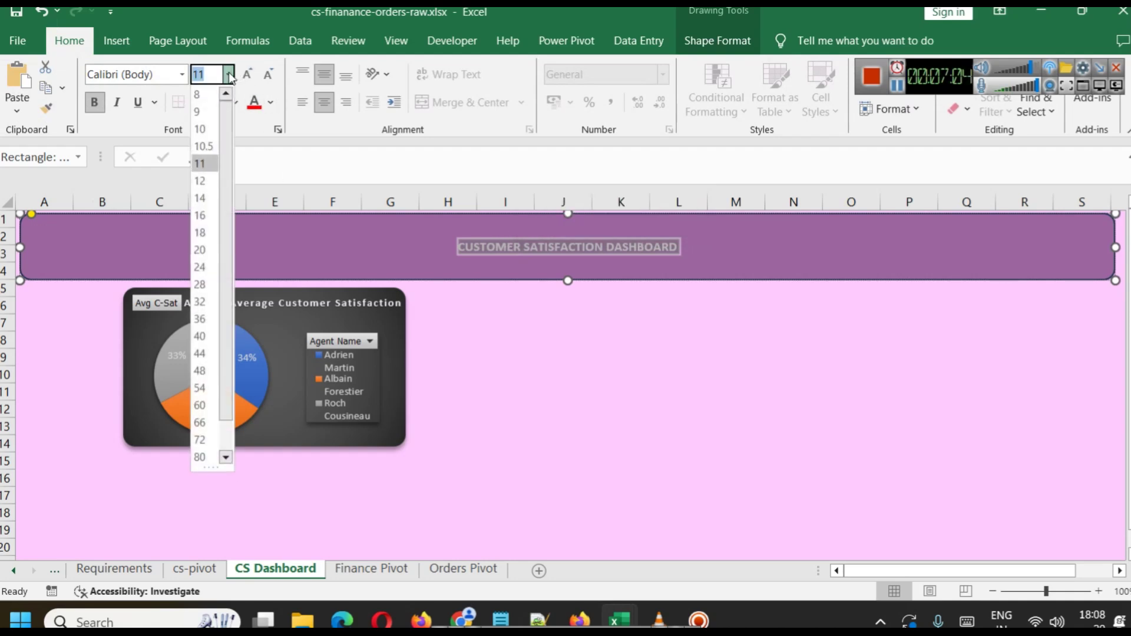
{"action": "left_click", "coordinate": [201, 251]}
{"action": "left_click", "coordinate": [435, 264]}
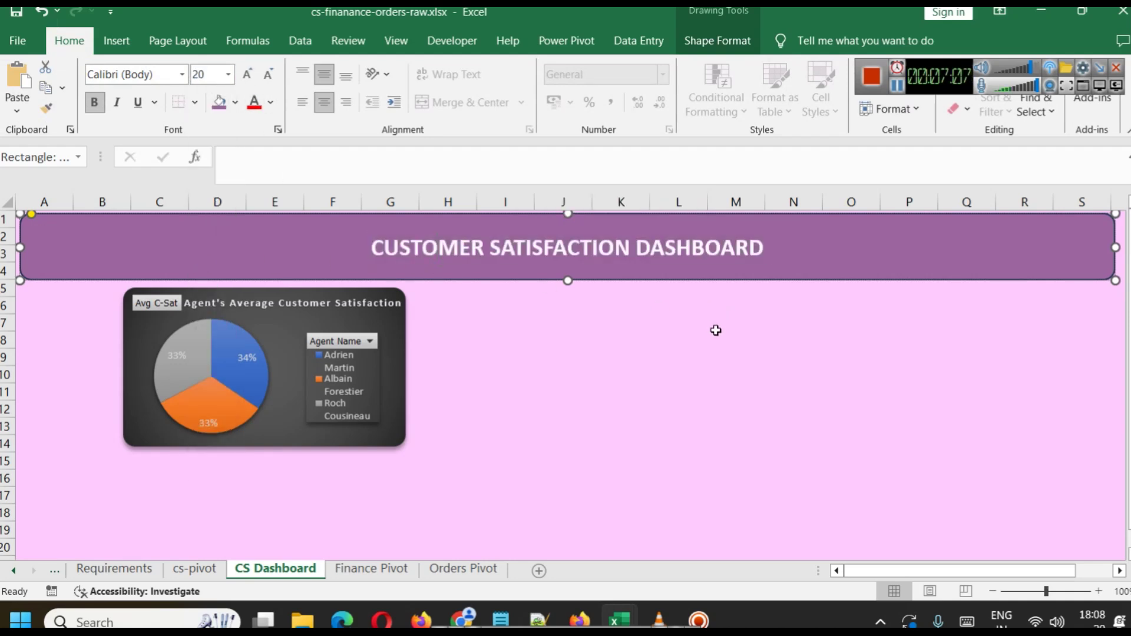
{"action": "left_click", "coordinate": [897, 404]}
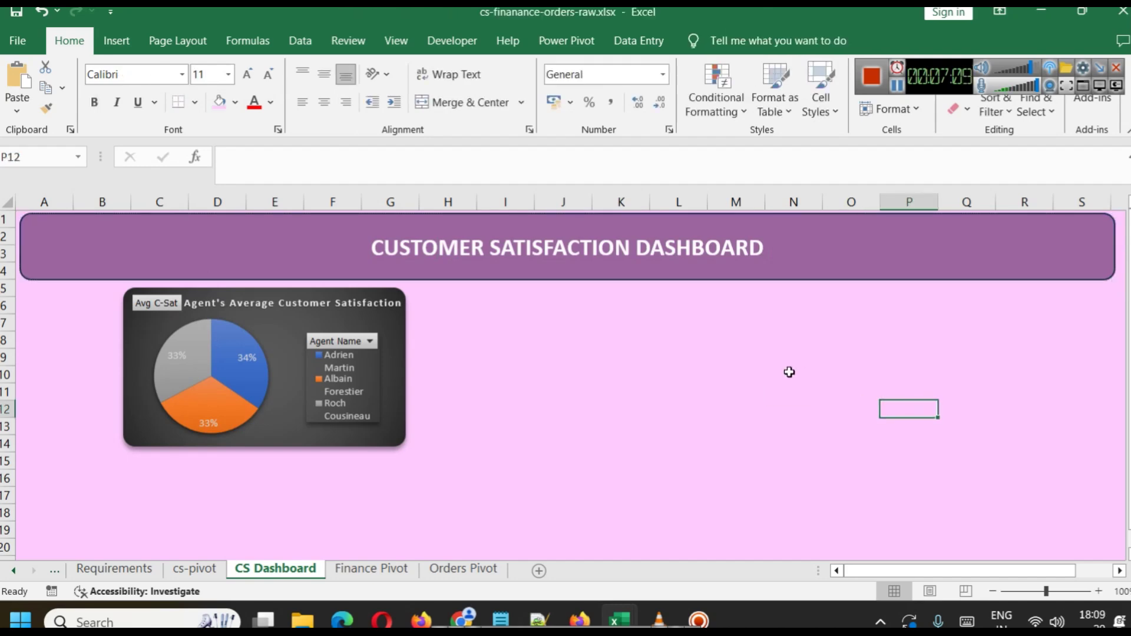
Insert the audience-with-message-board icon from an icon search for "customer" and place it, scaled down, in the banner before the title.
{"action": "left_click", "coordinate": [117, 43]}
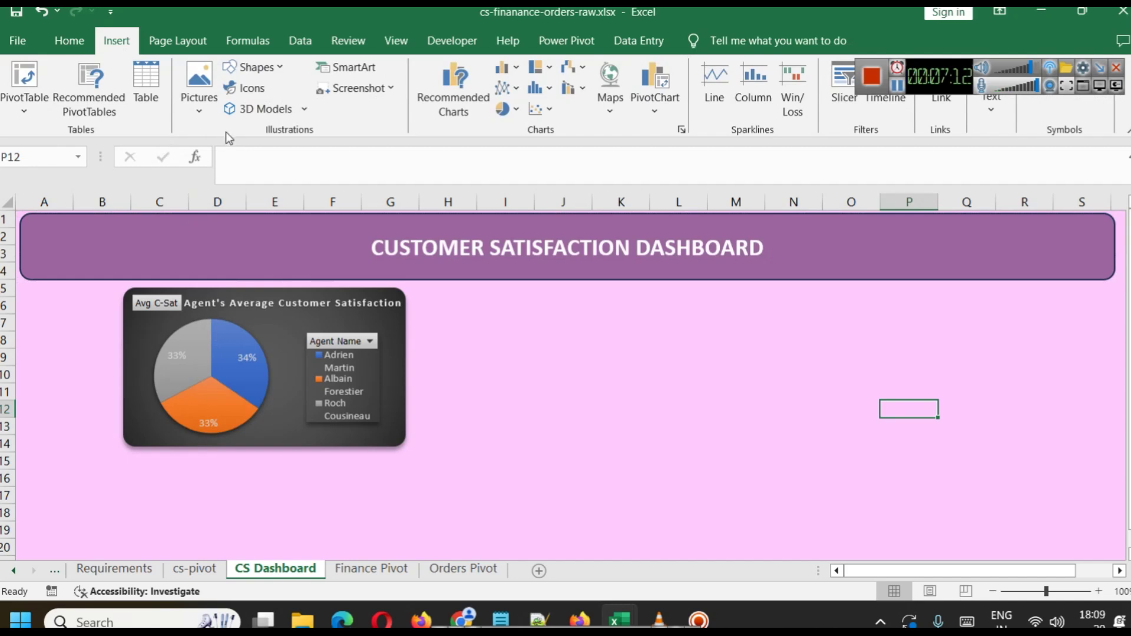
{"action": "left_click", "coordinate": [239, 87]}
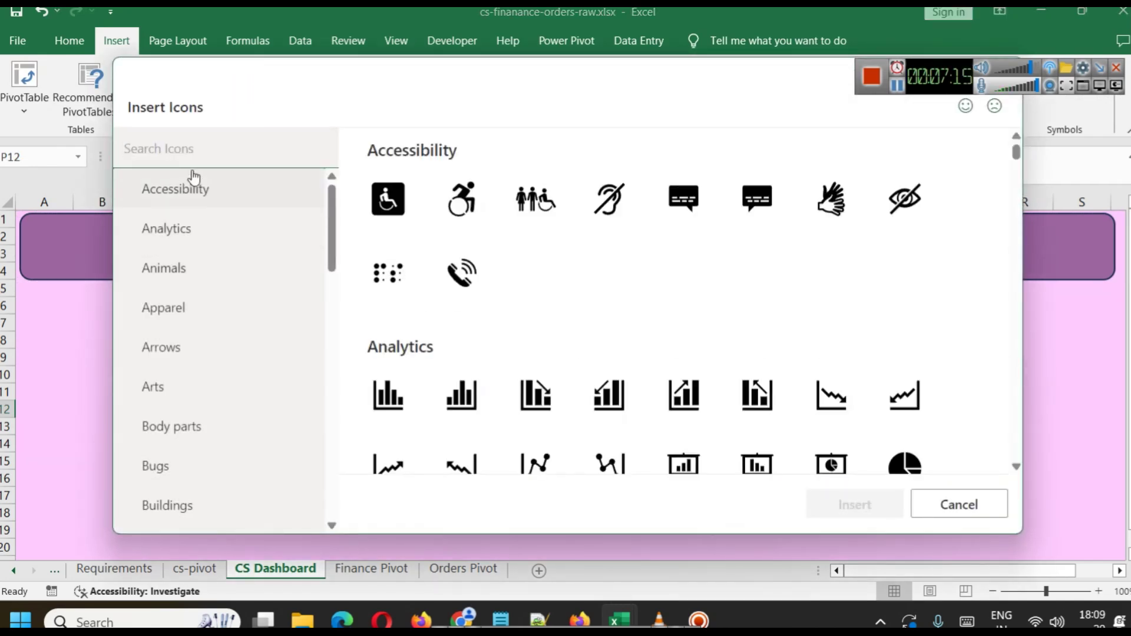
{"action": "type", "text": "customer"}
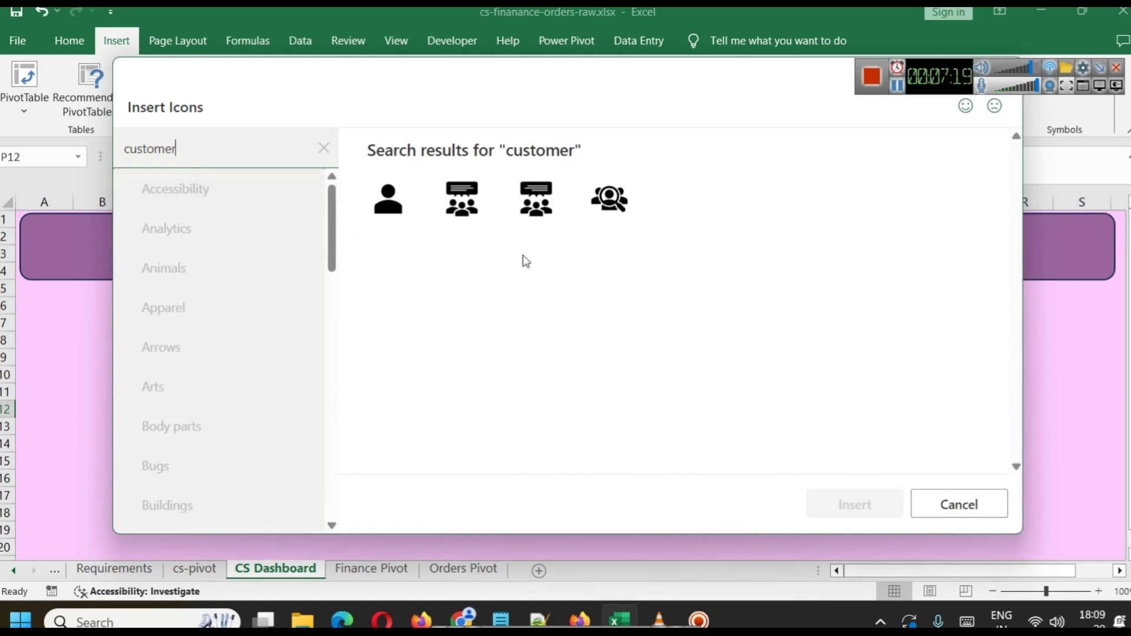
{"action": "left_click", "coordinate": [519, 227]}
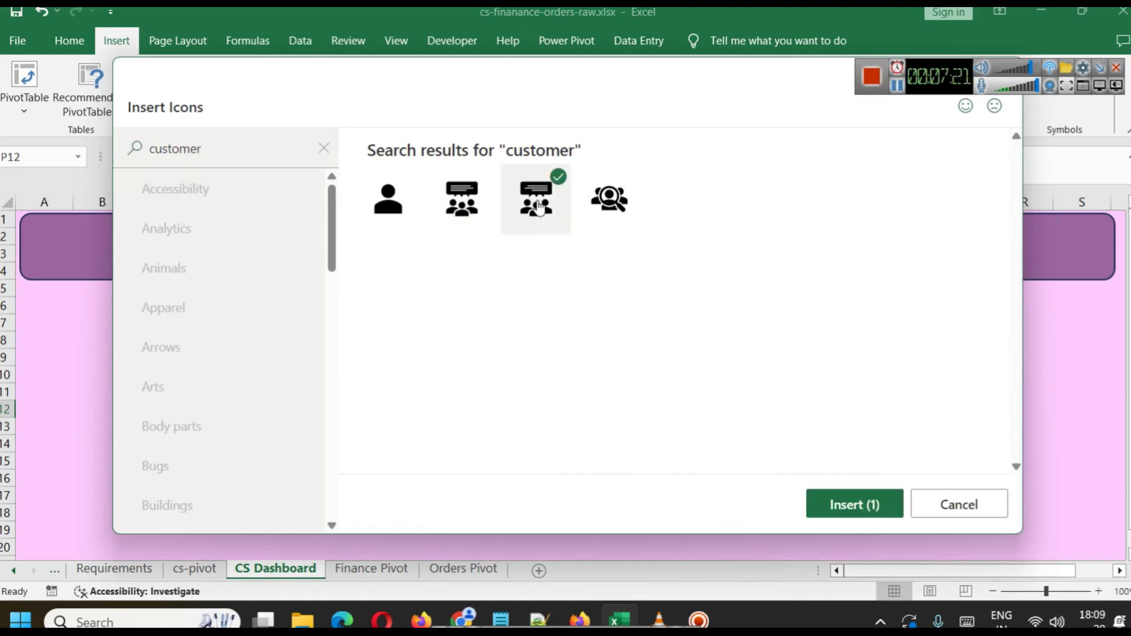
{"action": "left_click", "coordinate": [863, 507]}
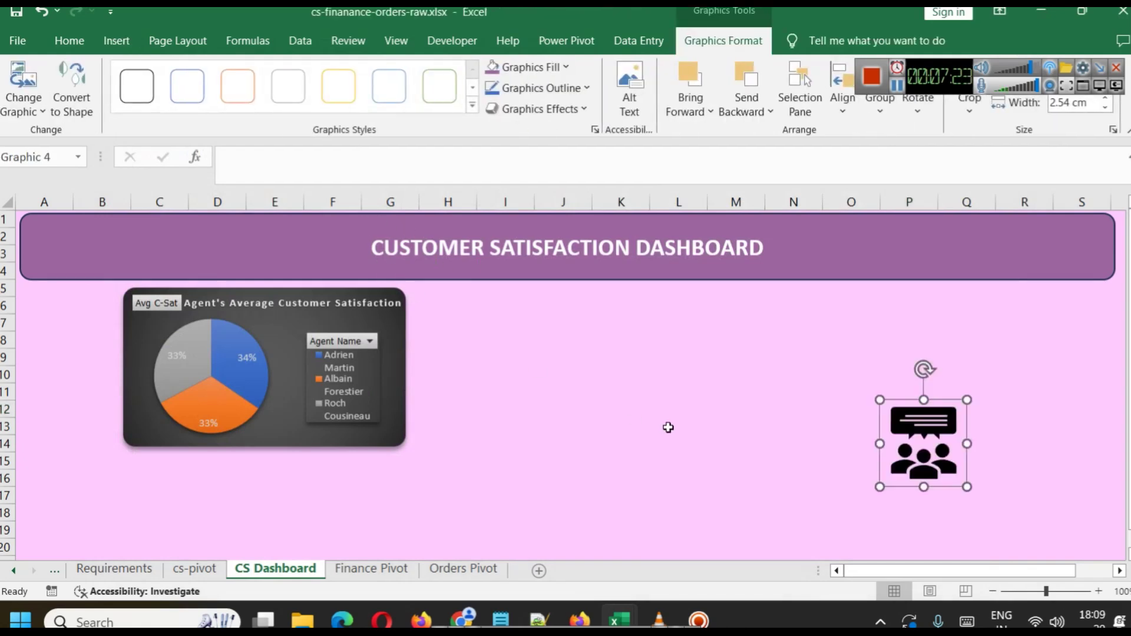
{"action": "left_click_drag", "start_coordinate": [927, 464], "coordinate": [331, 249]}
{"action": "left_click", "coordinate": [522, 337]}
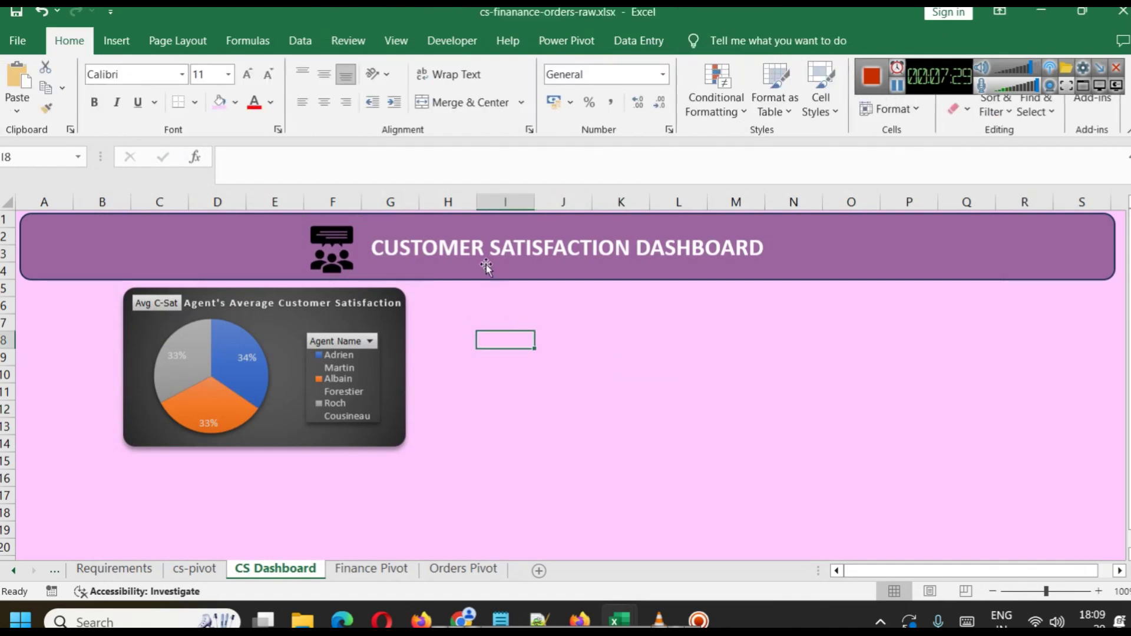
Add leading spaces to shift the banner title slightly right and move the icon close beside the word CUSTOMER.
{"action": "left_click", "coordinate": [475, 248]}
{"action": "left_click", "coordinate": [374, 246]}
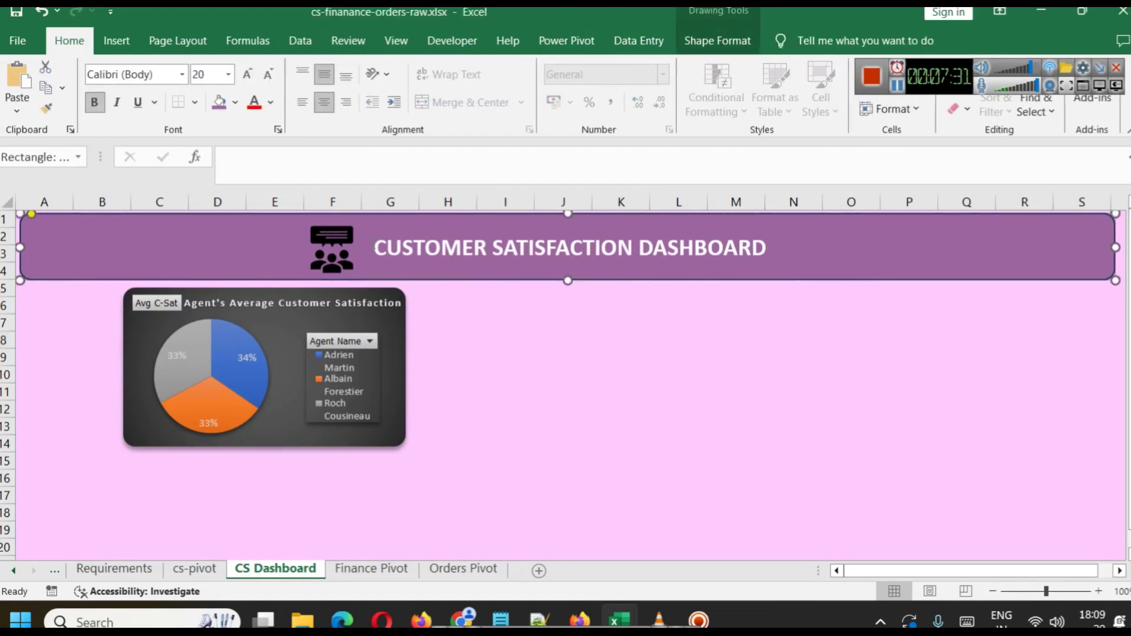
{"action": "left_click", "coordinate": [329, 242]}
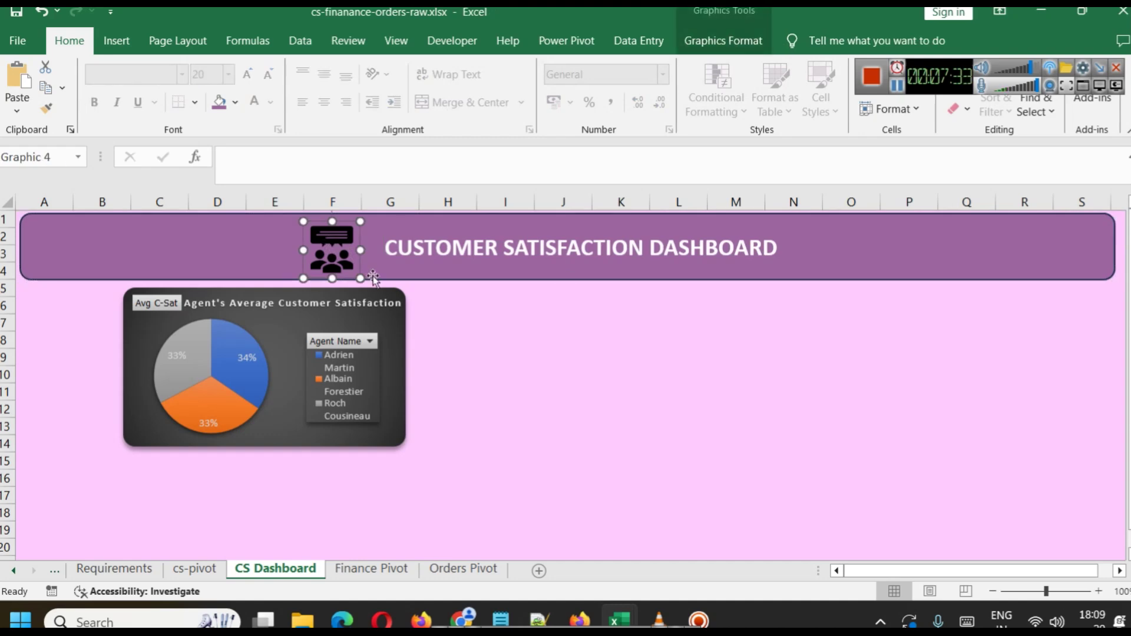
{"action": "left_click_drag", "start_coordinate": [353, 272], "coordinate": [370, 273]}
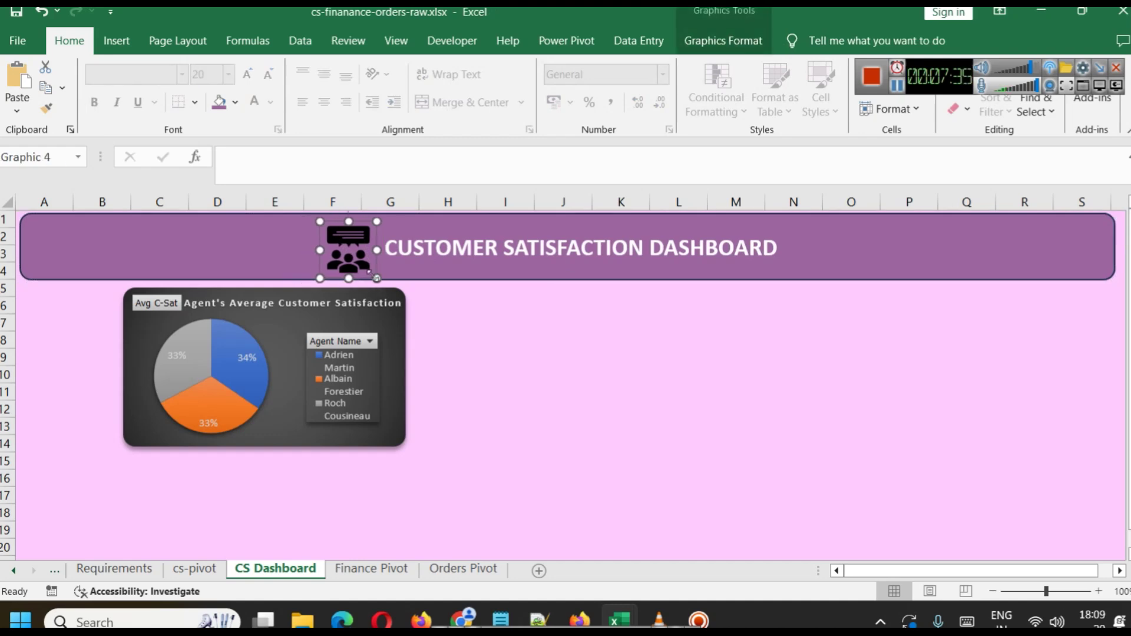
Fill the banner's audience icon with the light gray theme colour.
{"action": "right_click", "coordinate": [345, 240]}
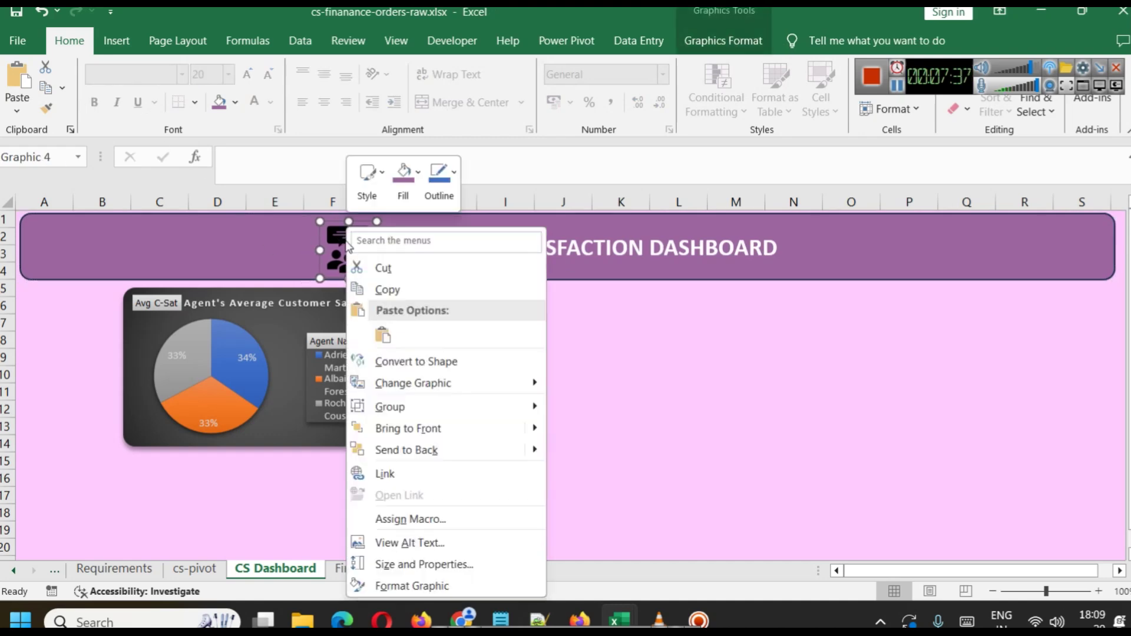
{"action": "left_click", "coordinate": [416, 174]}
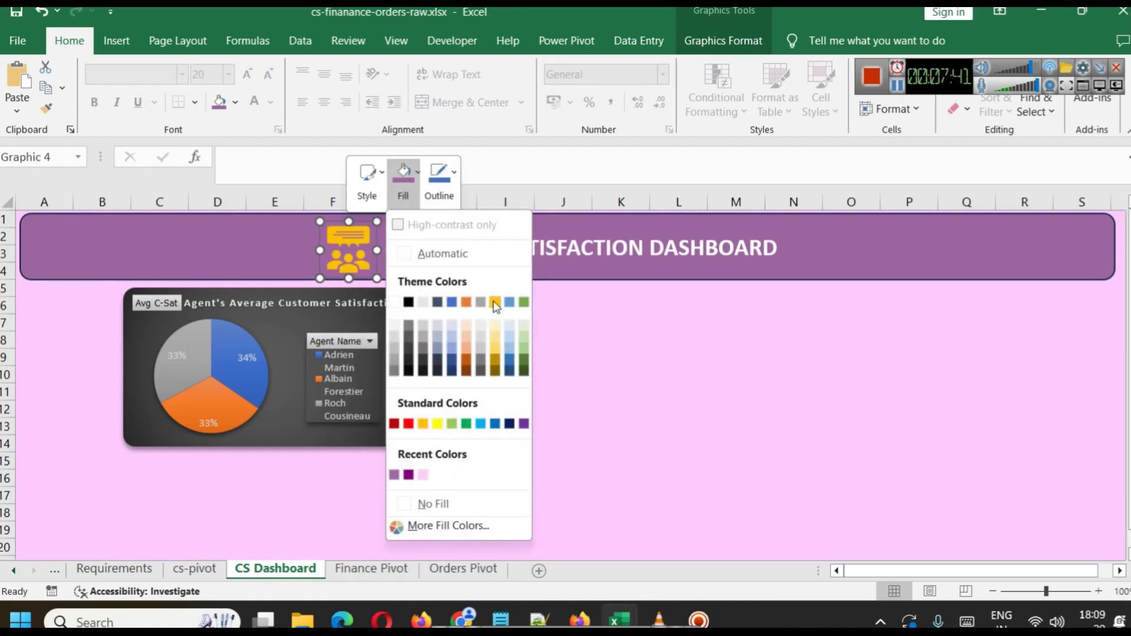
{"action": "left_click", "coordinate": [423, 303]}
{"action": "left_click", "coordinate": [615, 371]}
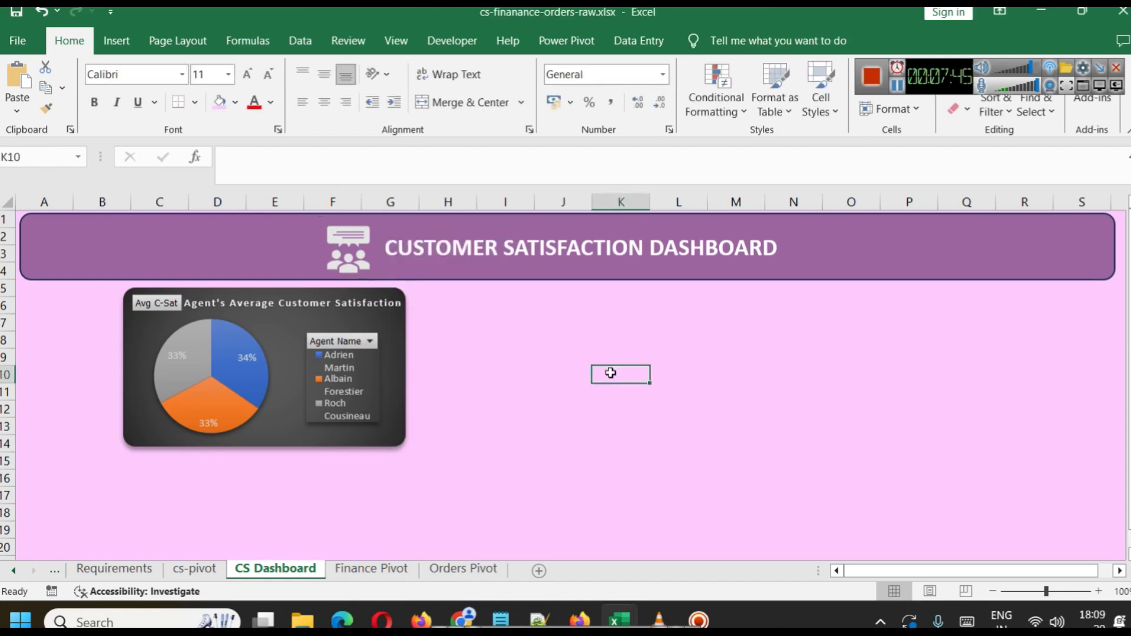
{"action": "left_click", "coordinate": [778, 440]}
Reduce the banner's height slightly, and nudge the icon up and shrink it to fit inside the banner.
{"action": "left_click", "coordinate": [554, 277]}
{"action": "left_click_drag", "start_coordinate": [566, 279], "coordinate": [565, 272]}
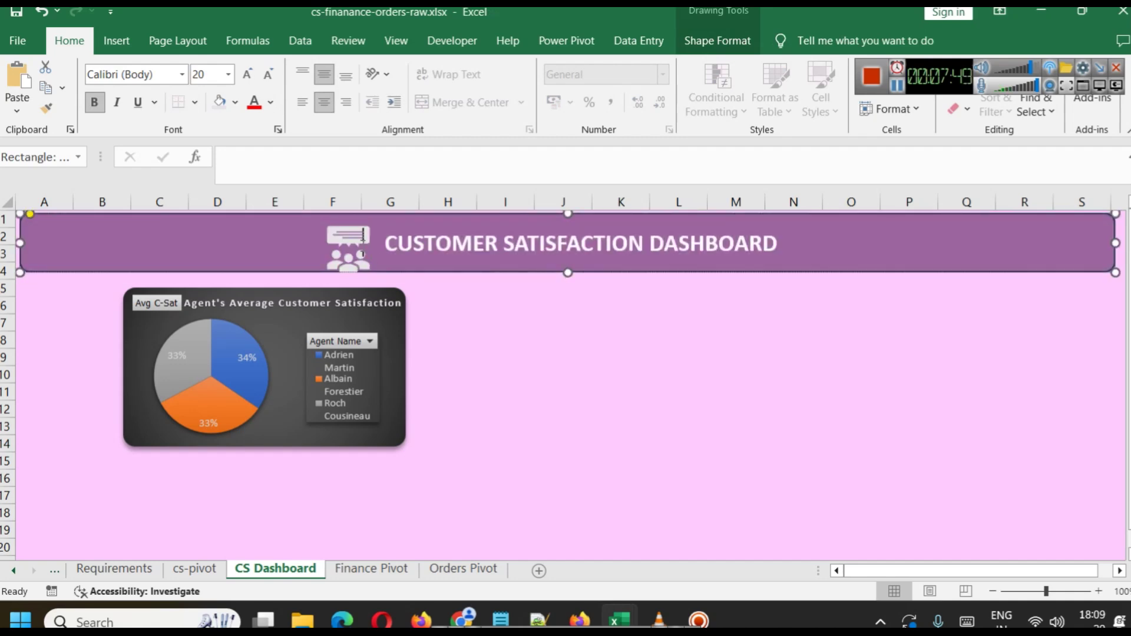
{"action": "left_click", "coordinate": [348, 239]}
{"action": "key", "text": "Up"}
{"action": "key", "text": "Up"}
{"action": "key", "text": "Up"}
{"action": "key", "text": "Up"}
{"action": "key", "text": "Up"}
{"action": "key", "text": "Up"}
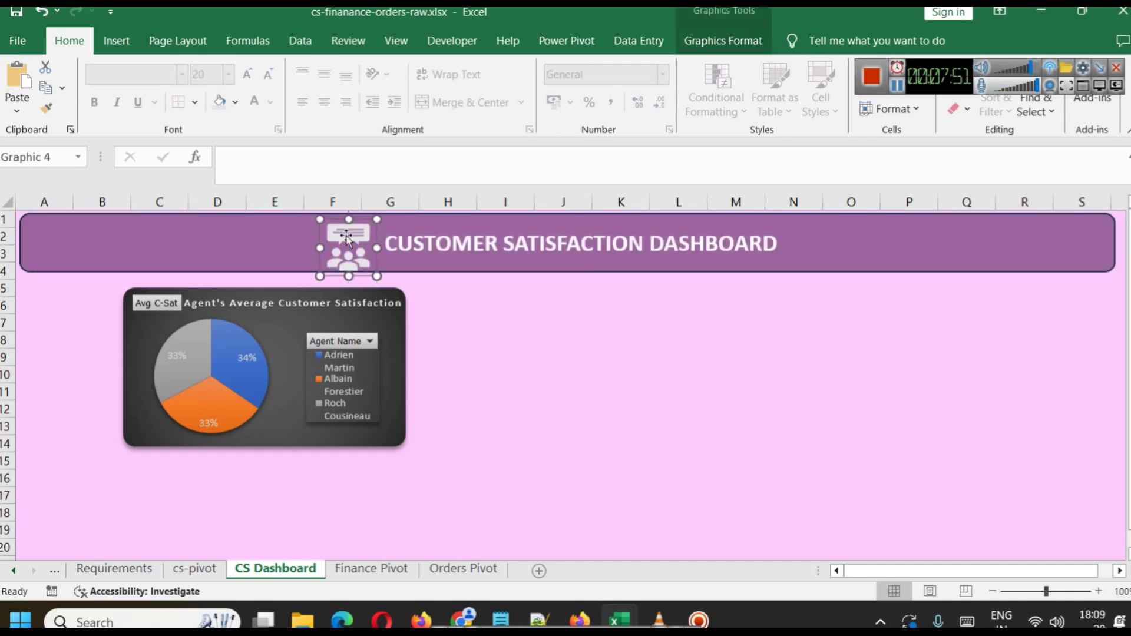
{"action": "left_click_drag", "start_coordinate": [320, 274], "coordinate": [333, 263]}
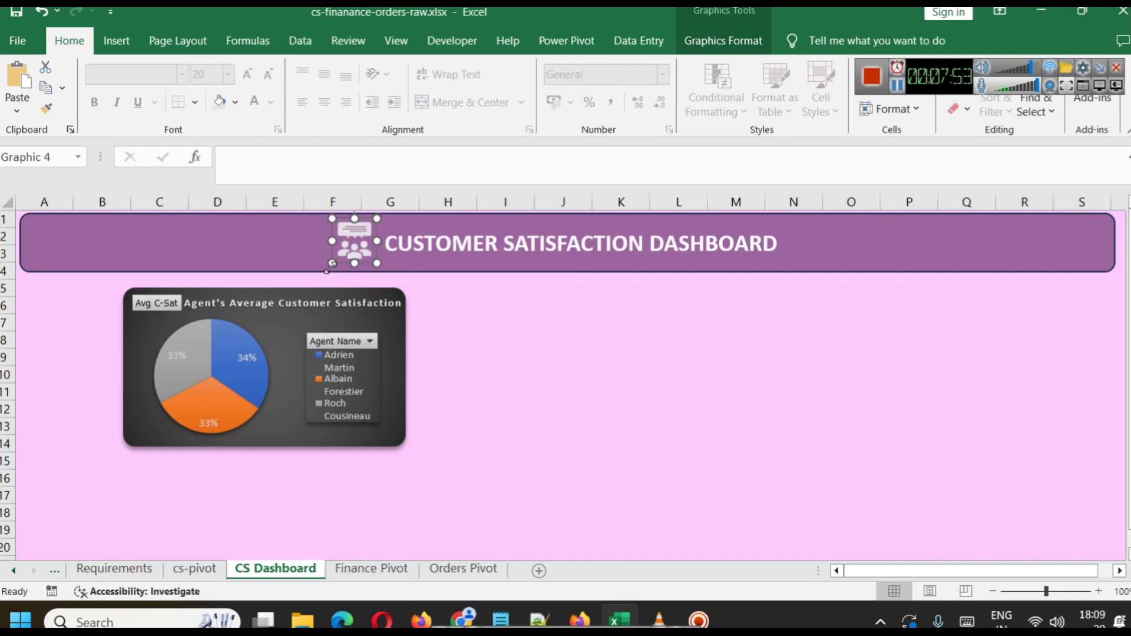
{"action": "left_click", "coordinate": [492, 291]}
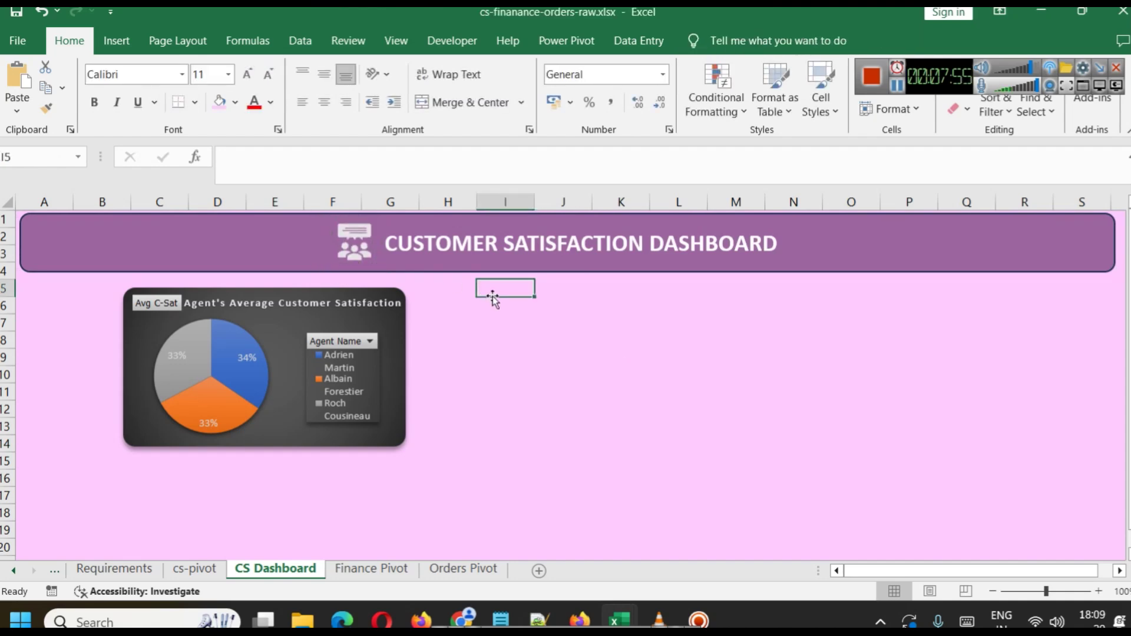
{"action": "left_click", "coordinate": [507, 359]}
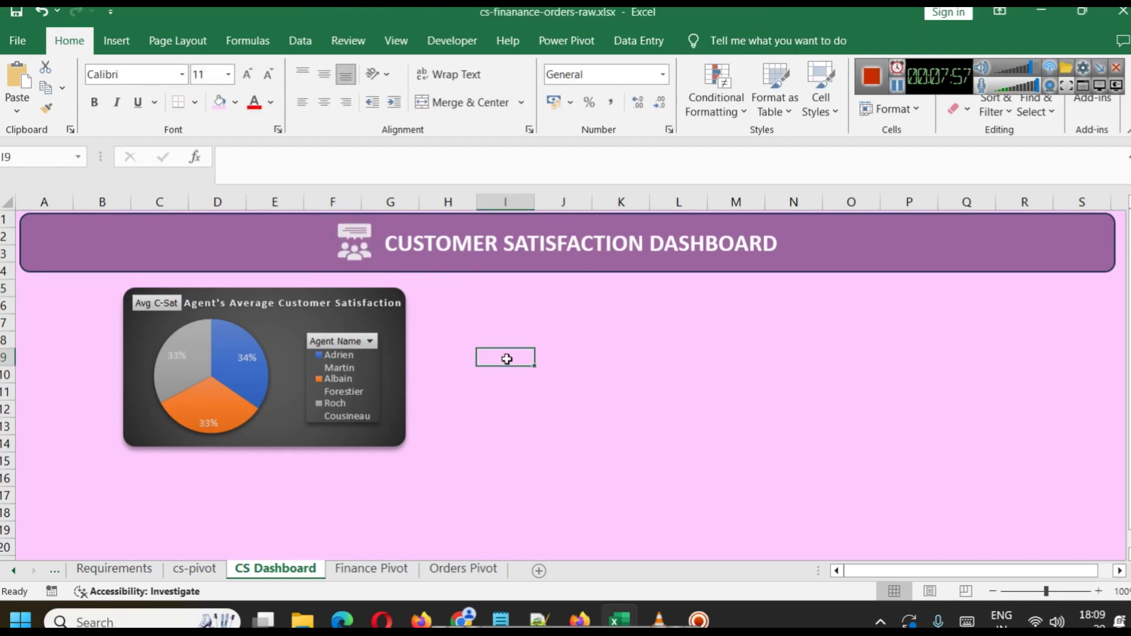
Move the agents' average customer satisfaction pie chart left so it spans about columns A to F below the banner.
{"action": "left_click", "coordinate": [276, 327]}
{"action": "left_click_drag", "start_coordinate": [276, 327], "coordinate": [236, 331]}
{"action": "left_click", "coordinate": [510, 331]}
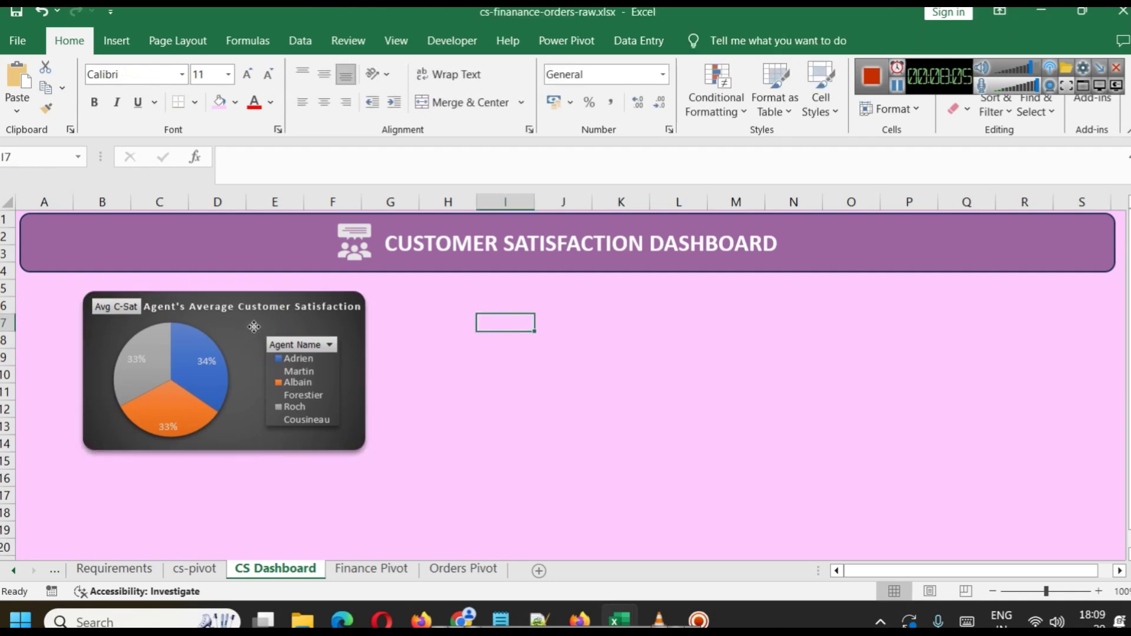
{"action": "left_click_drag", "start_coordinate": [254, 327], "coordinate": [238, 327]}
{"action": "left_click", "coordinate": [452, 328]}
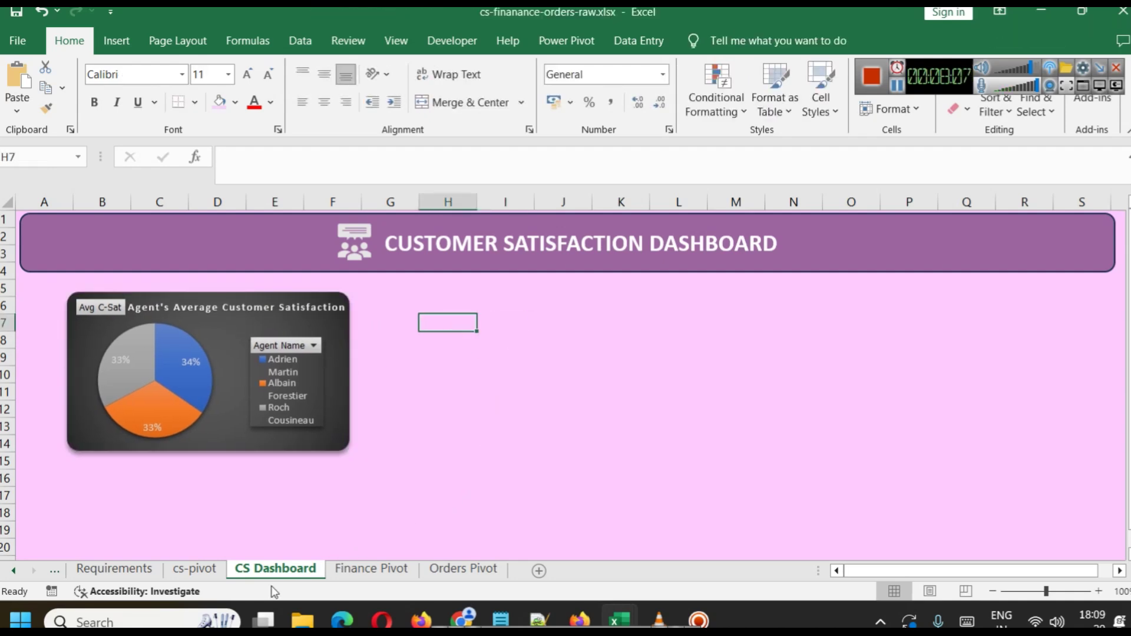
Delete the original average customer satisfaction pie chart from the cs-pivot sheet and return to the CS Dashboard sheet.
{"action": "left_click", "coordinate": [207, 569]}
{"action": "left_click", "coordinate": [648, 339]}
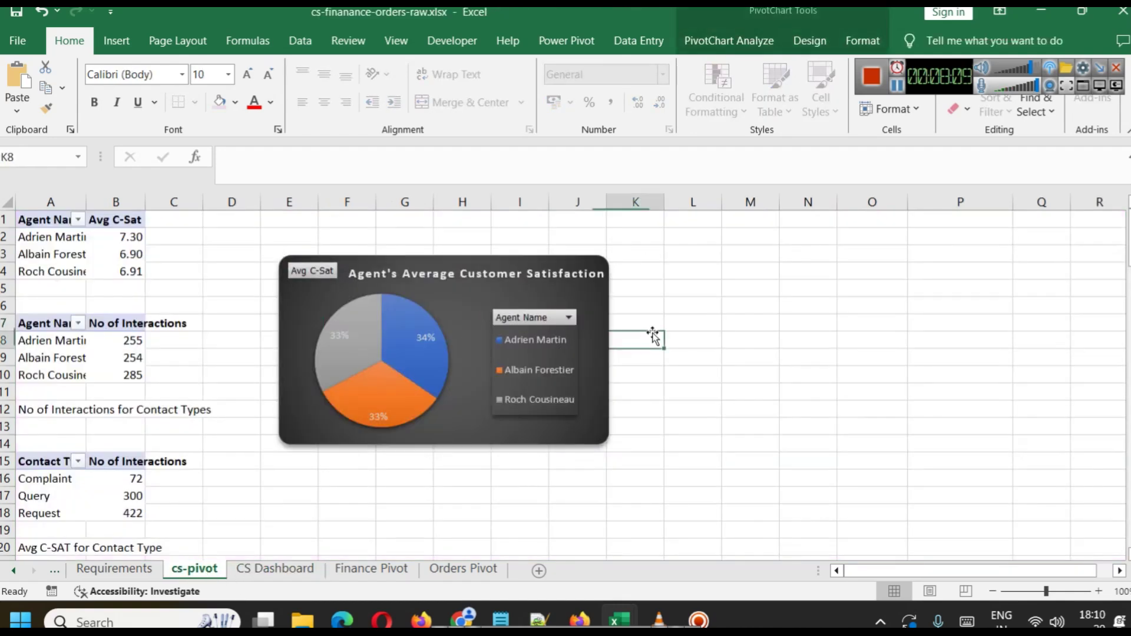
{"action": "left_click", "coordinate": [475, 288]}
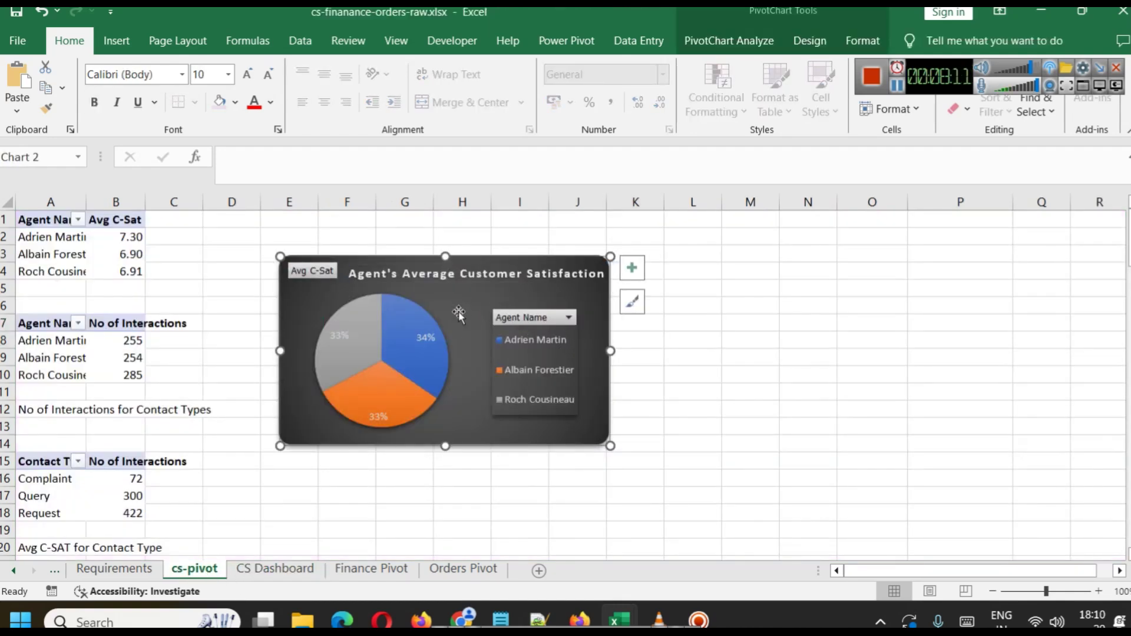
{"action": "left_click", "coordinate": [896, 87]}
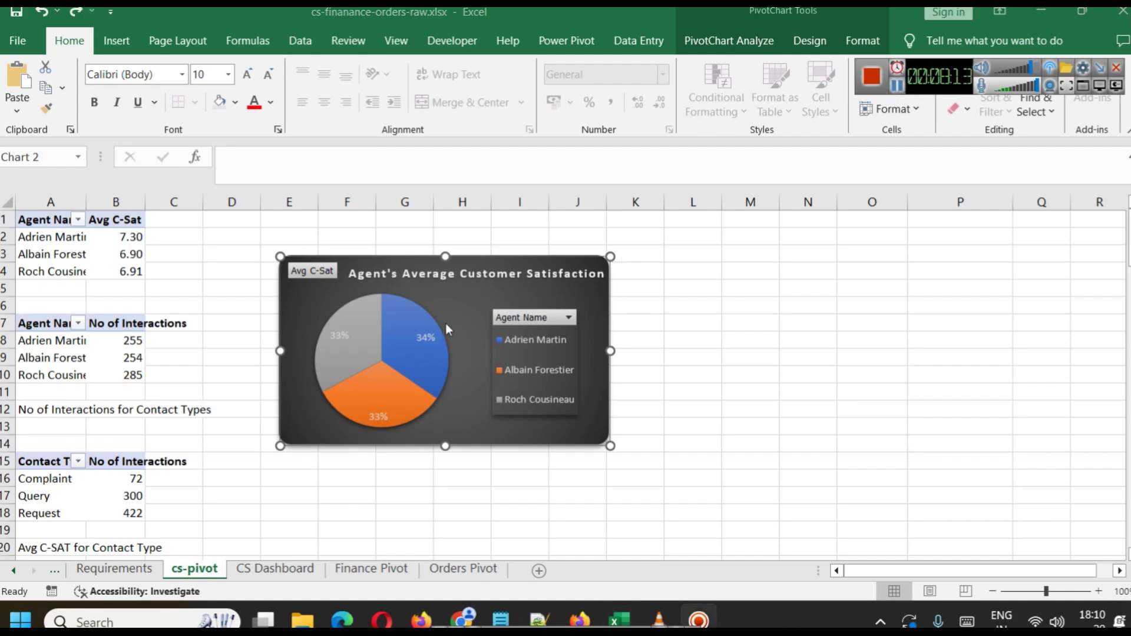
{"action": "left_click", "coordinate": [461, 301]}
{"action": "key", "text": "Delete"}
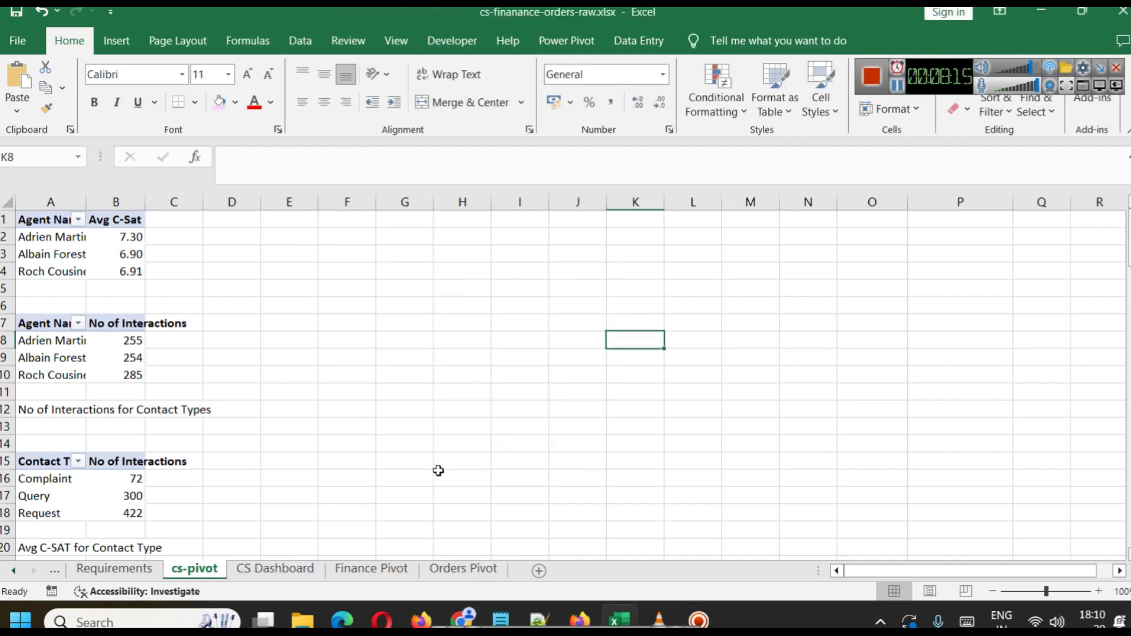
{"action": "left_click", "coordinate": [275, 568]}
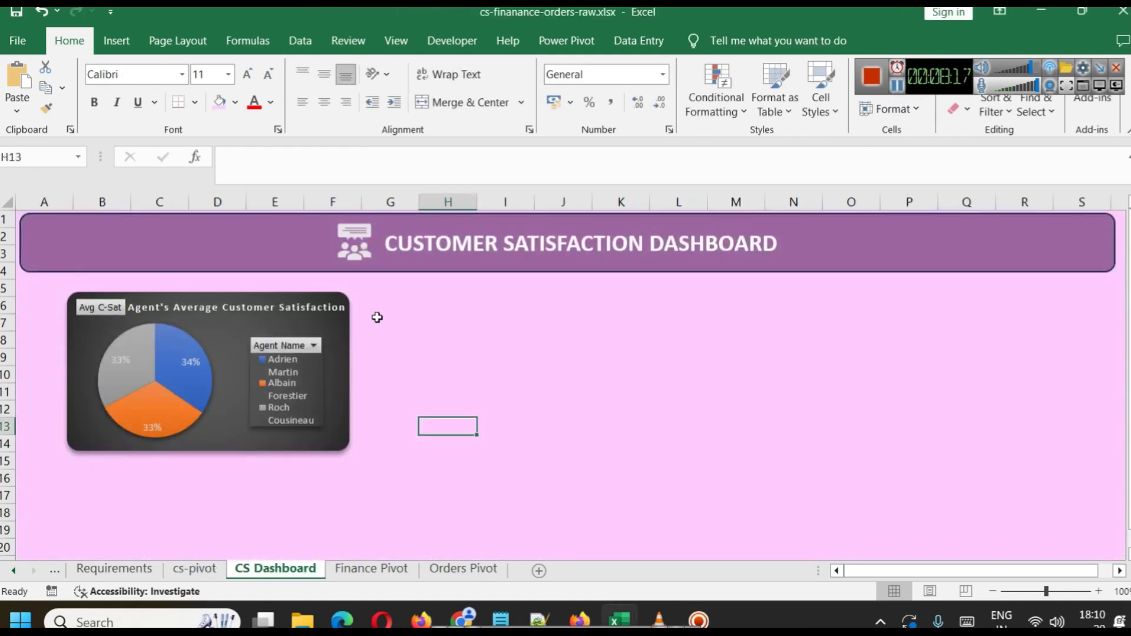
{"action": "left_click", "coordinate": [498, 320]}
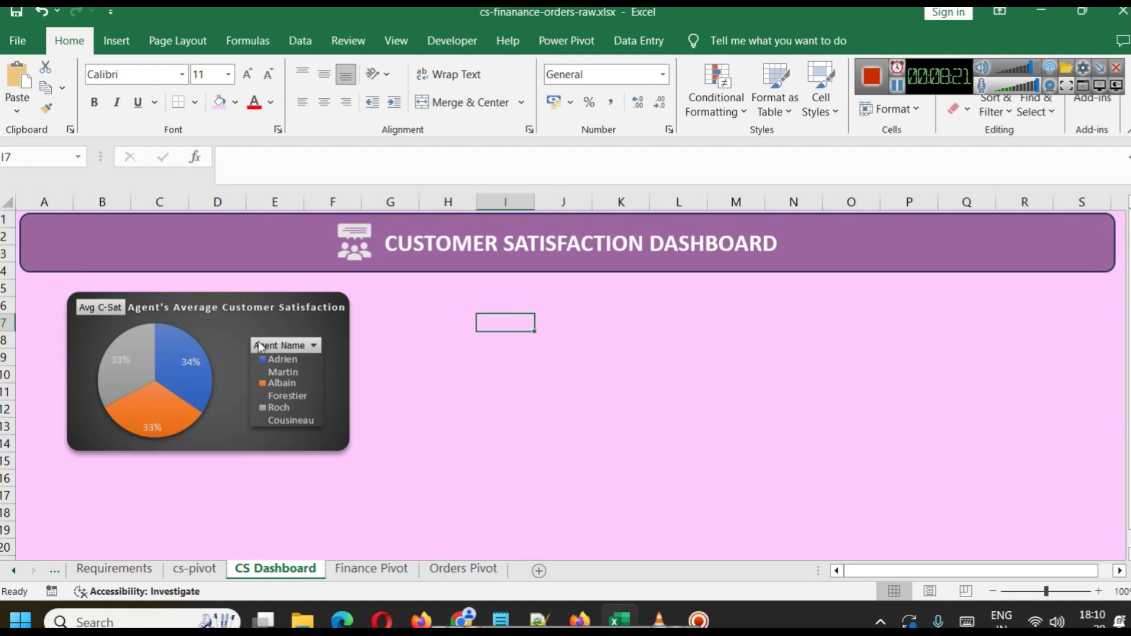
Check the Requirements sheet for the next chart and widen column A on the cs-pivot sheet to fit the full agent names.
{"action": "left_click", "coordinate": [118, 569]}
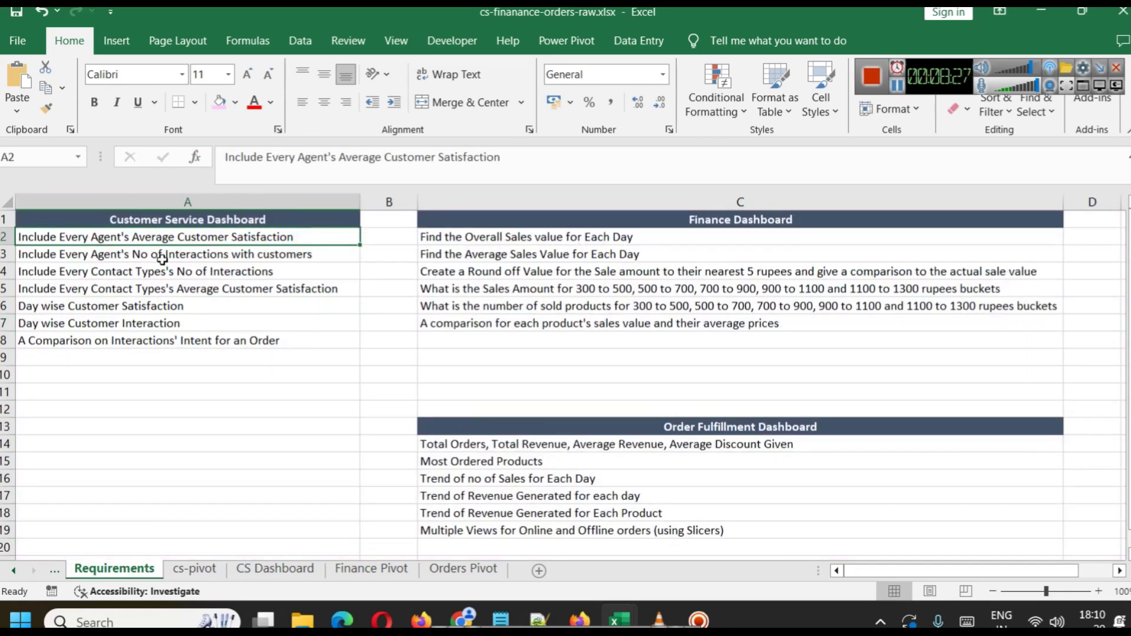
{"action": "left_click", "coordinate": [212, 570]}
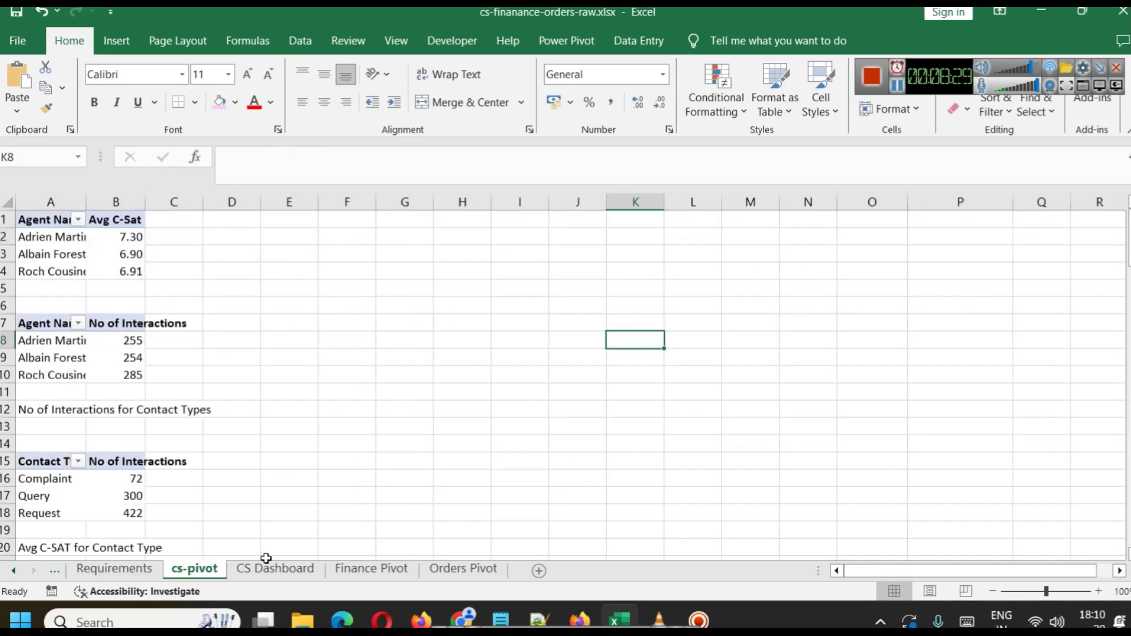
{"action": "left_click", "coordinate": [251, 357]}
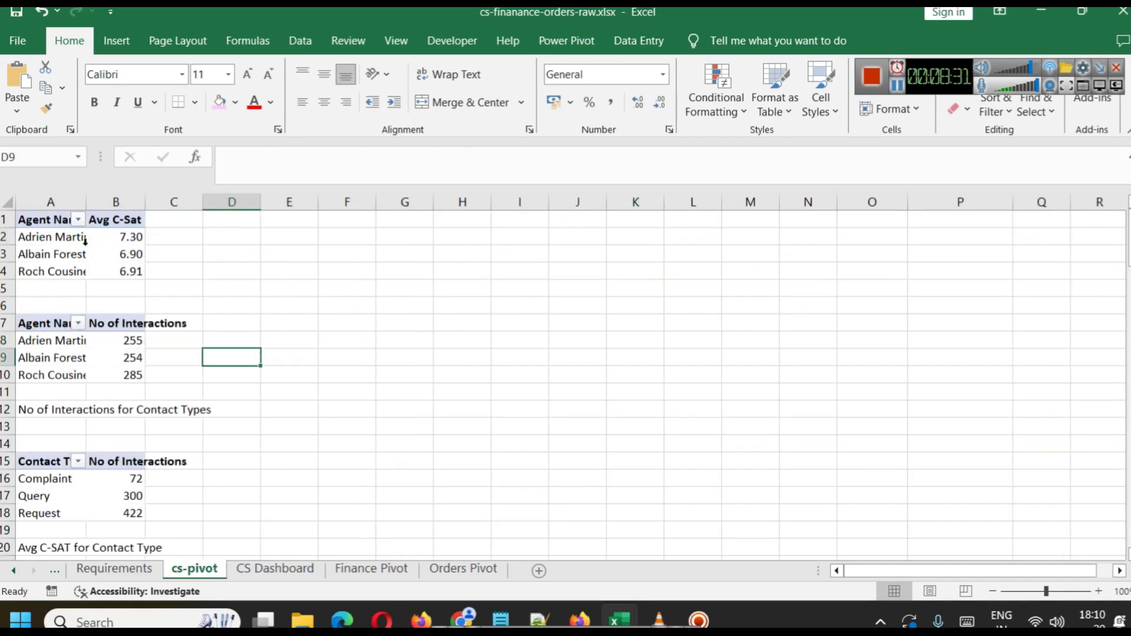
{"action": "left_click_drag", "start_coordinate": [86, 203], "coordinate": [104, 206]}
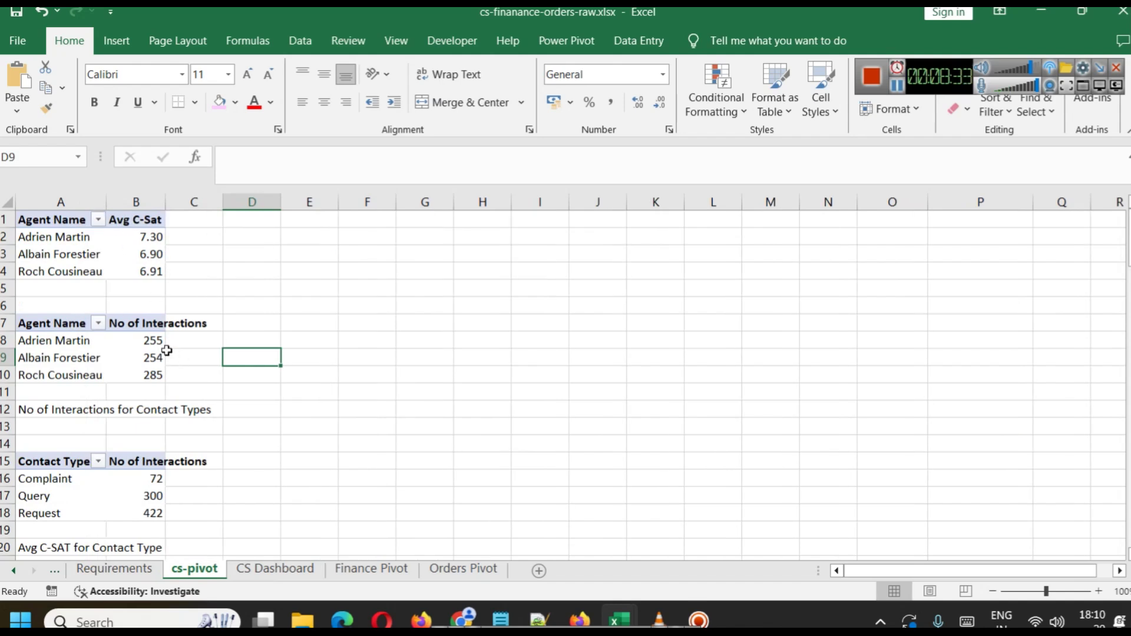
Insert a column PivotChart from the agents' No of Interactions pivot table on cs-pivot and shrink it beside the table.
{"action": "left_click_drag", "start_coordinate": [53, 324], "coordinate": [70, 343]}
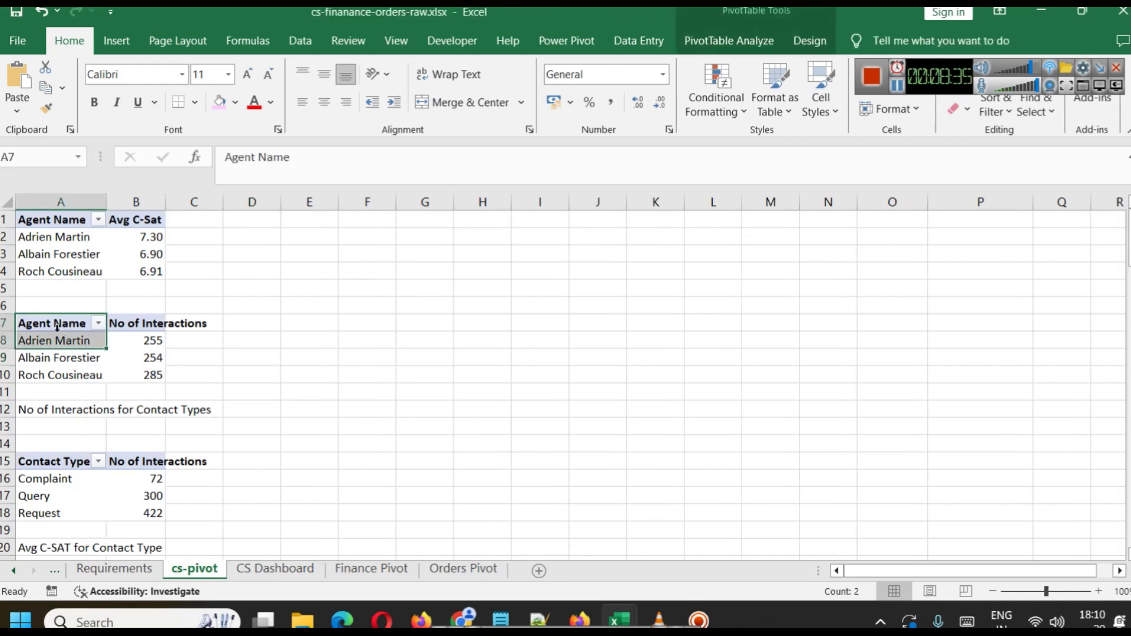
{"action": "left_click", "coordinate": [45, 324]}
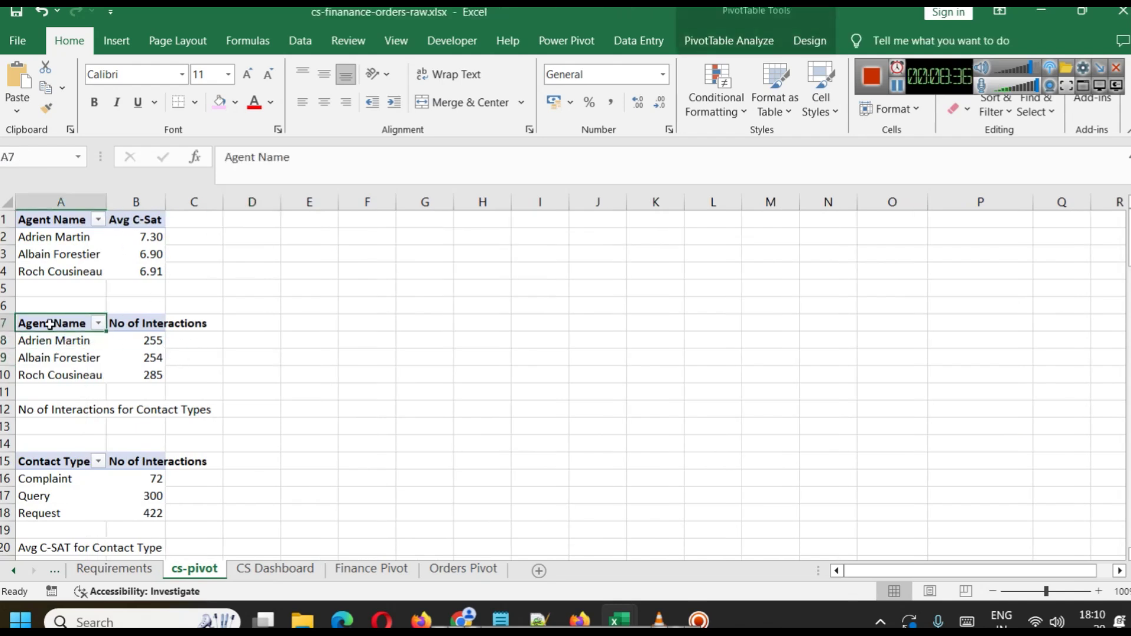
{"action": "left_click", "coordinate": [116, 40]}
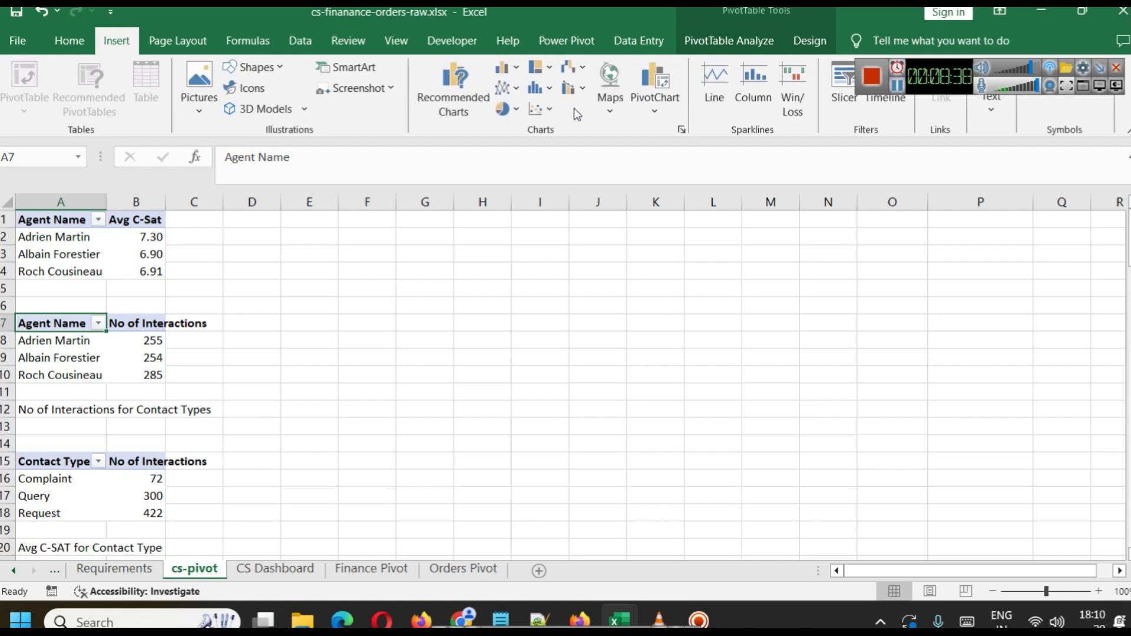
{"action": "left_click", "coordinate": [516, 68]}
{"action": "left_click", "coordinate": [521, 122]}
{"action": "left_click_drag", "start_coordinate": [582, 304], "coordinate": [521, 276]}
{"action": "left_click", "coordinate": [616, 303]}
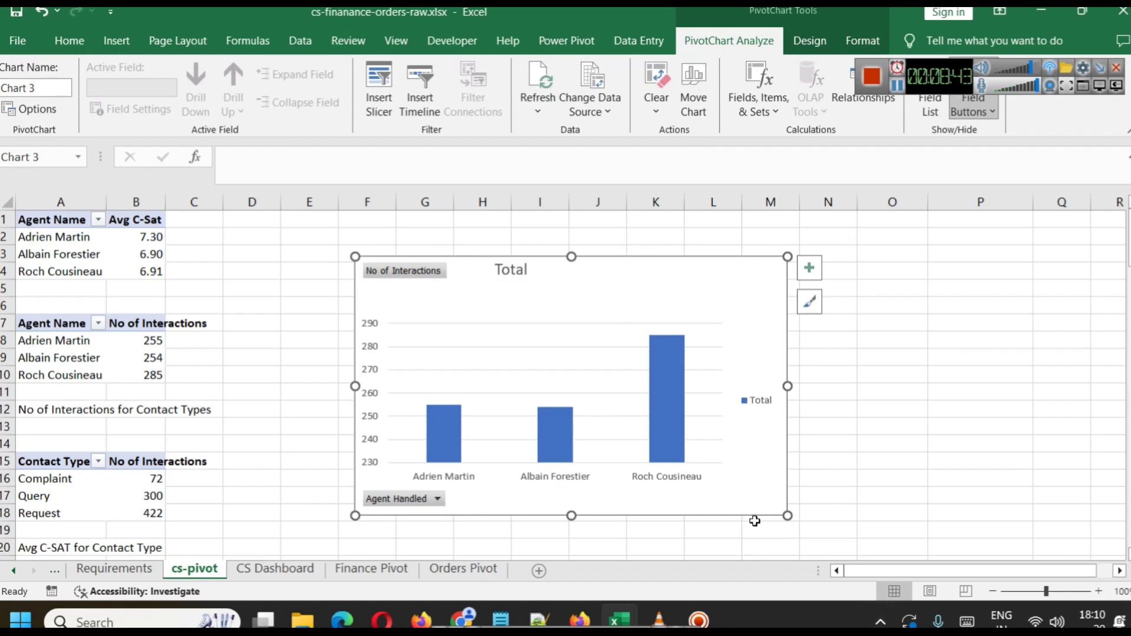
{"action": "left_click_drag", "start_coordinate": [788, 516], "coordinate": [682, 469]}
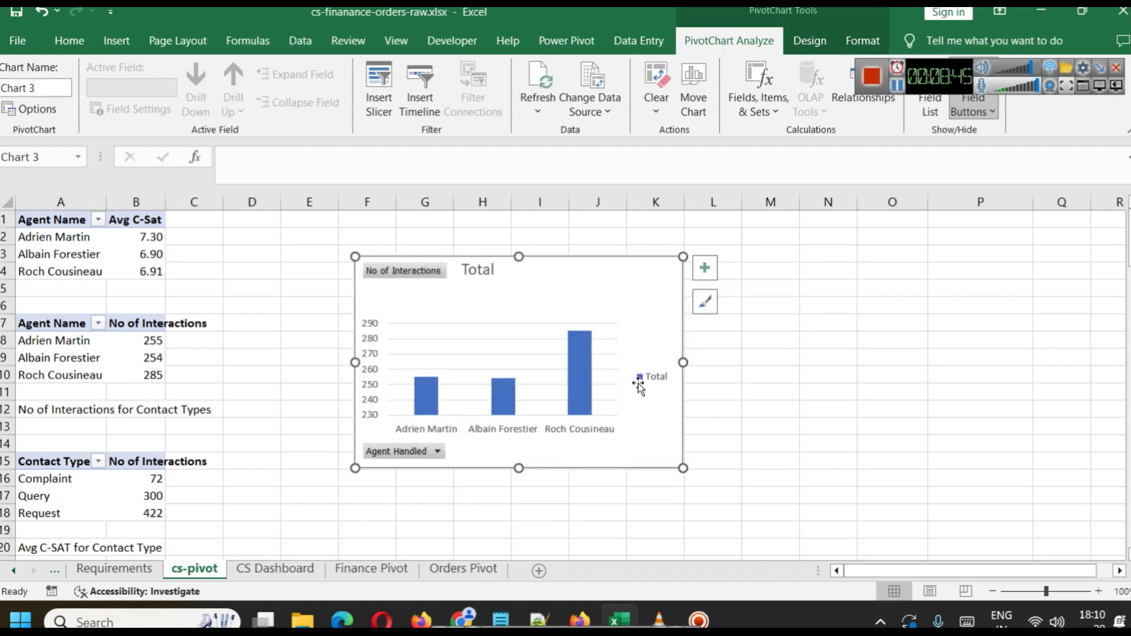
{"action": "left_click_drag", "start_coordinate": [615, 291], "coordinate": [578, 283]}
Apply chart Style 5 to the agents' interactions column chart and reduce its height slightly.
{"action": "left_click", "coordinate": [666, 293]}
{"action": "scroll", "coordinate": [778, 412], "scroll_direction": "down", "scroll_amount": 4}
{"action": "scroll", "coordinate": [811, 383], "scroll_direction": "up", "scroll_amount": 2}
{"action": "scroll", "coordinate": [811, 383], "scroll_direction": "down", "scroll_amount": 2}
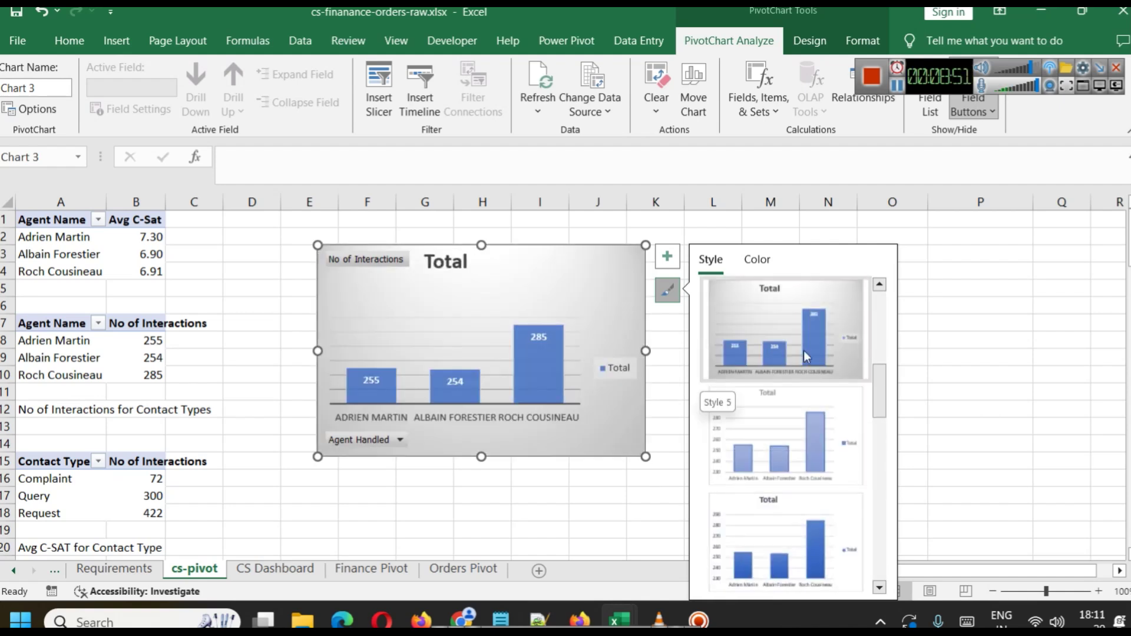
{"action": "left_click", "coordinate": [804, 351]}
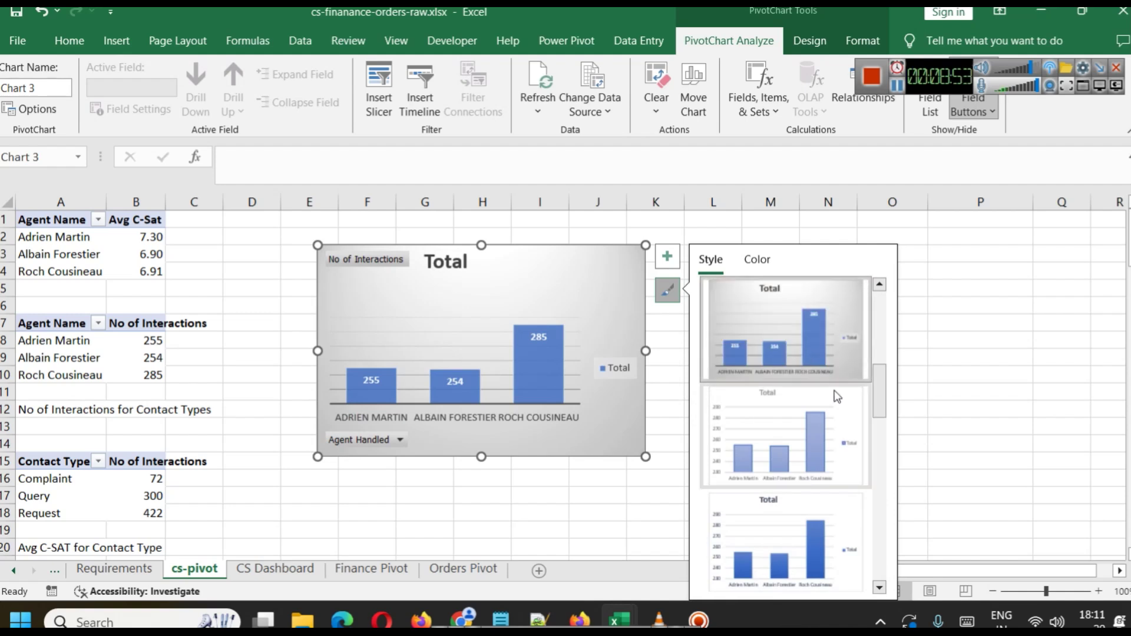
{"action": "left_click_drag", "start_coordinate": [480, 241], "coordinate": [481, 259]}
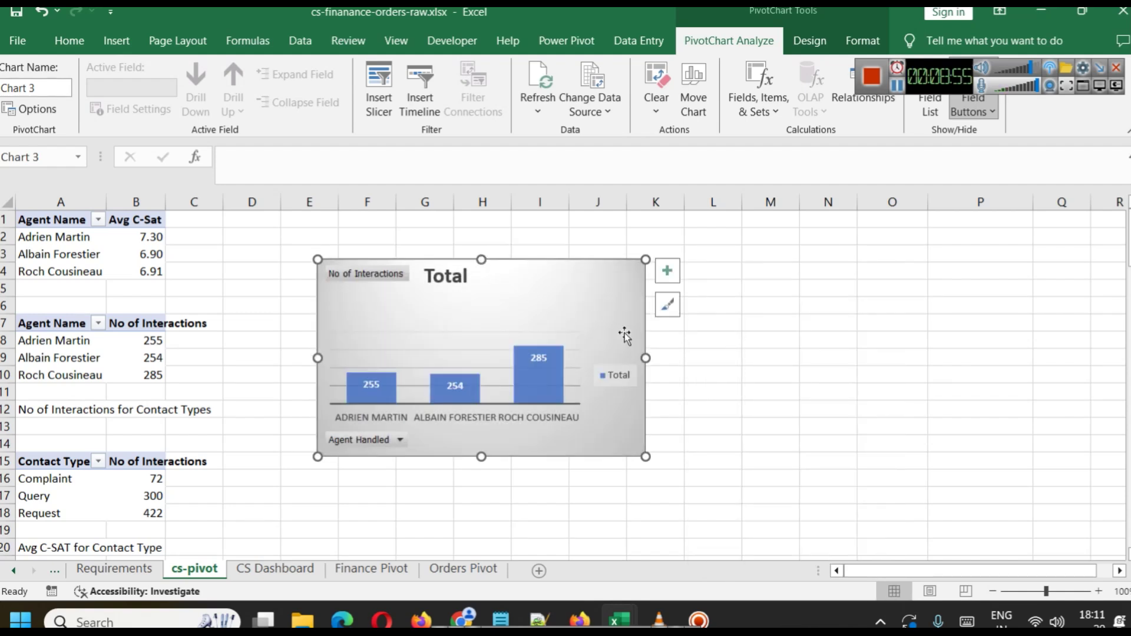
Copy the agents' interactions column chart from cs-pivot and paste it into the CS Dashboard sheet.
{"action": "right_click", "coordinate": [578, 289]}
{"action": "left_click", "coordinate": [523, 289]}
{"action": "left_click", "coordinate": [298, 569]}
{"action": "key", "text": "ctrl+v"}
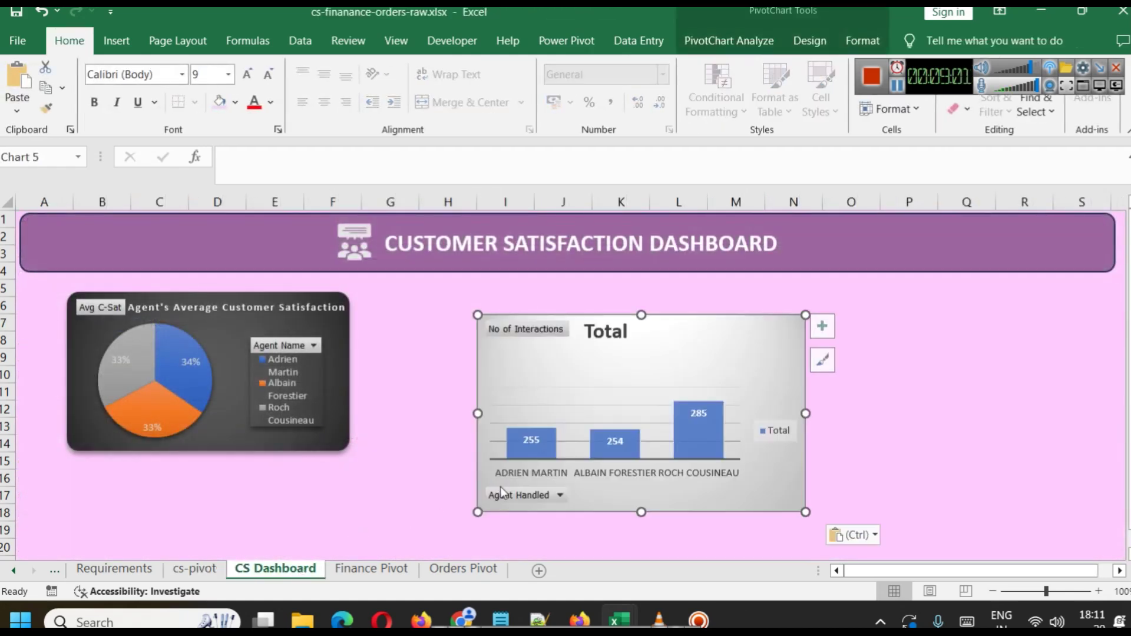
Move the pasted interactions chart beside the satisfaction pie chart and shrink it to match the pie chart's height.
{"action": "left_click", "coordinate": [548, 372]}
{"action": "left_click_drag", "start_coordinate": [720, 362], "coordinate": [606, 320]}
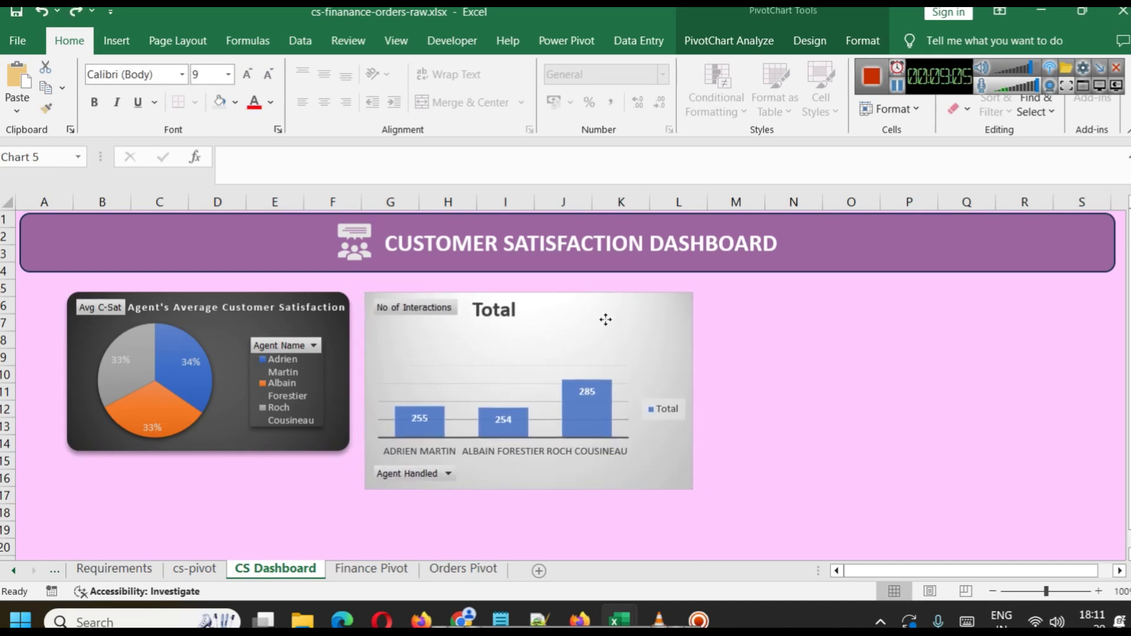
{"action": "left_click_drag", "start_coordinate": [695, 491], "coordinate": [665, 452]}
Give the interactions chart's border rounded corners in the chart area formatting.
{"action": "right_click", "coordinate": [629, 334]}
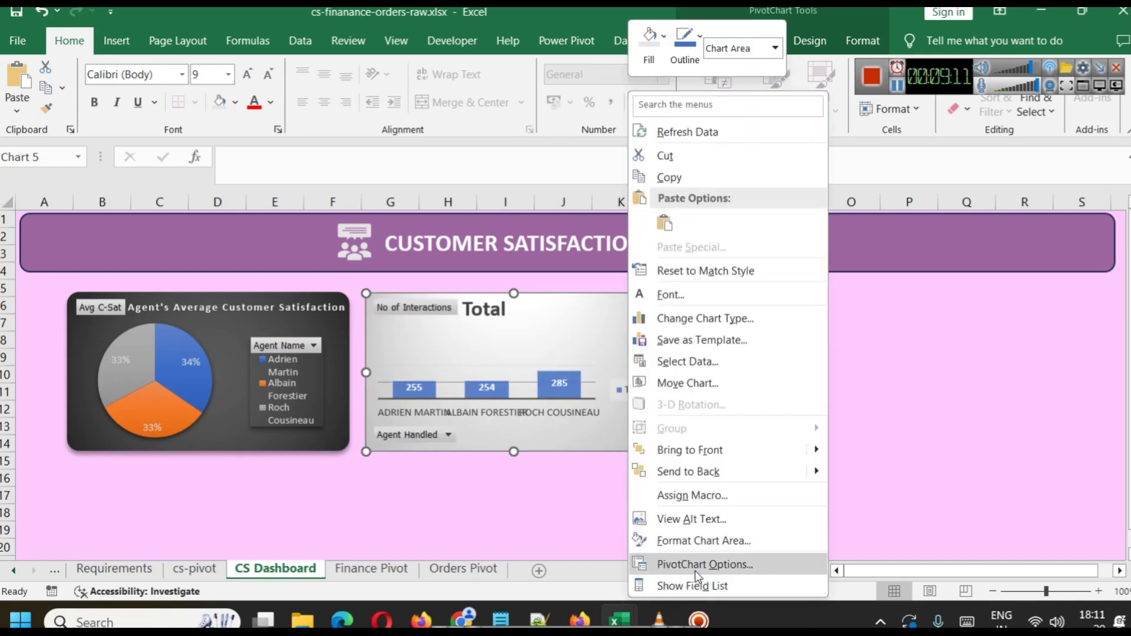
{"action": "left_click", "coordinate": [697, 540]}
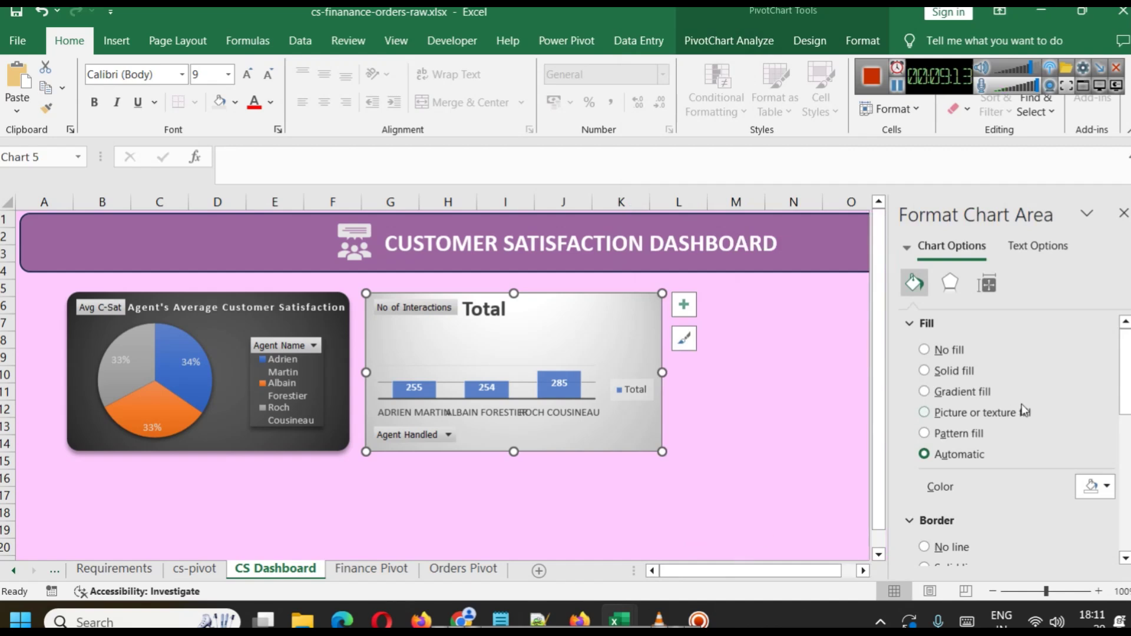
{"action": "scroll", "coordinate": [1009, 420], "scroll_direction": "down", "scroll_amount": 3}
{"action": "scroll", "coordinate": [1022, 463], "scroll_direction": "down", "scroll_amount": 4}
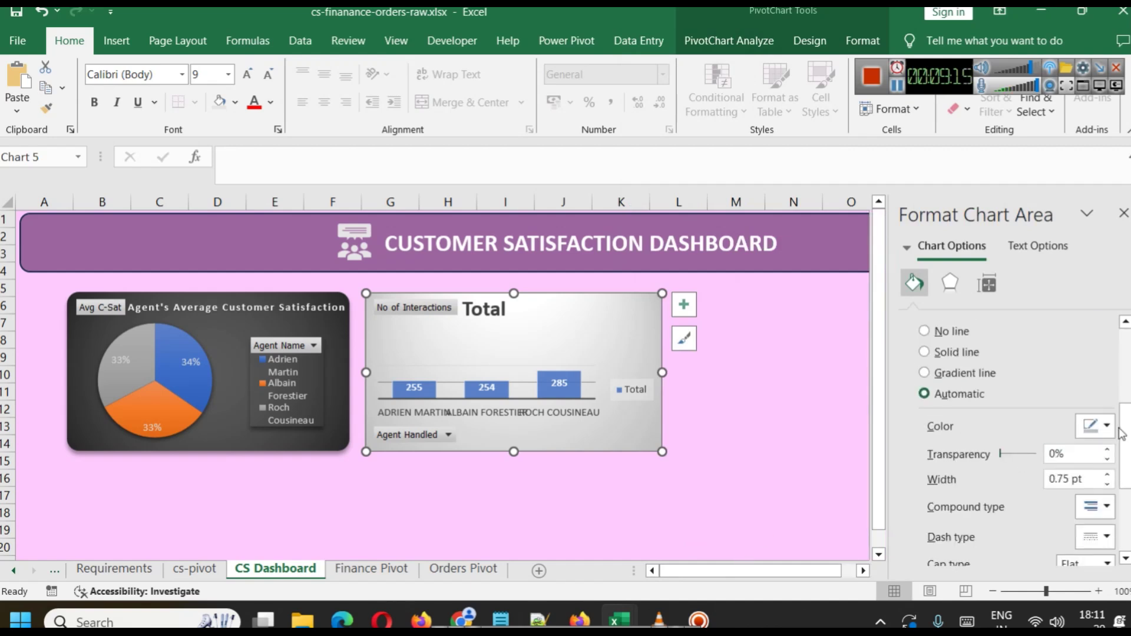
{"action": "scroll", "coordinate": [1086, 452], "scroll_direction": "down", "scroll_amount": 3}
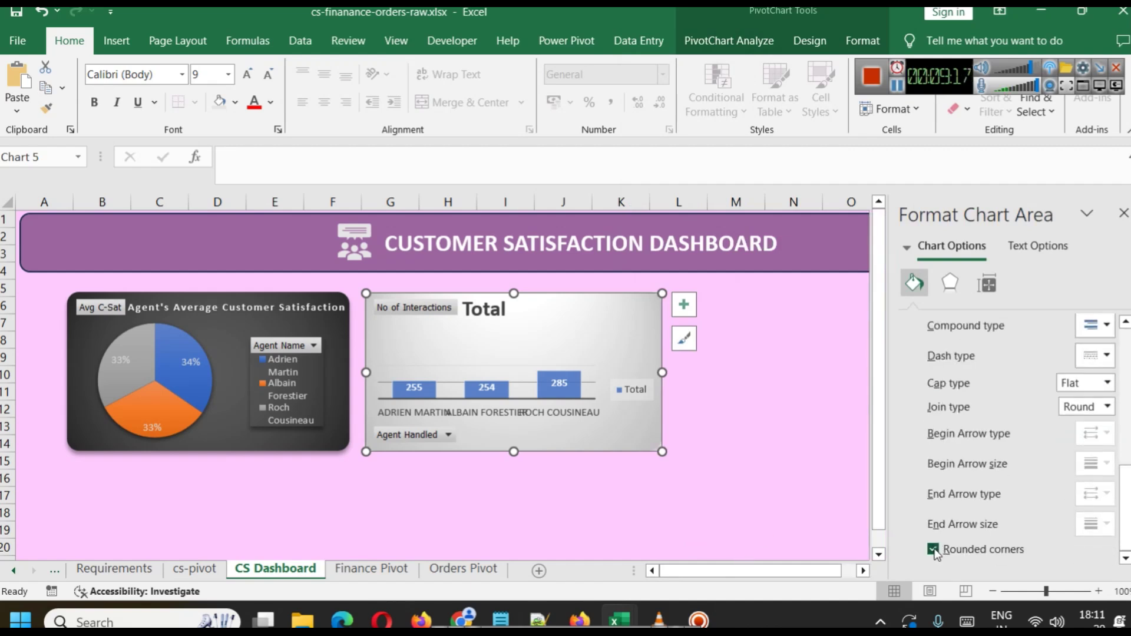
{"action": "scroll", "coordinate": [976, 362], "scroll_direction": "up", "scroll_amount": 10}
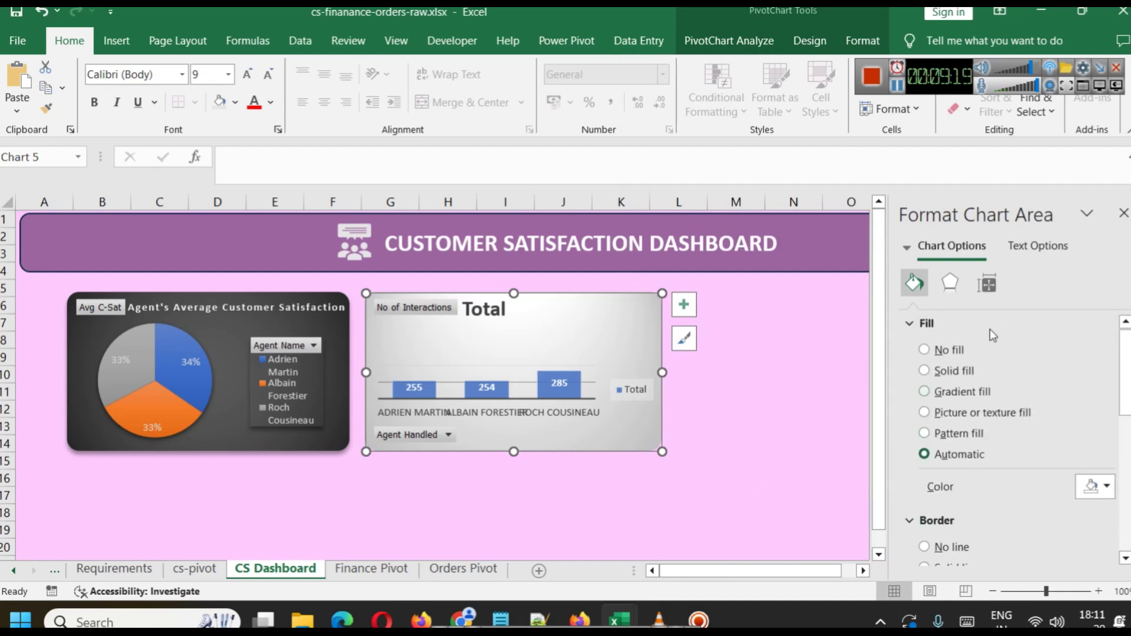
Add a preset shadow with 60% transparency and 4 pt blur to the interactions chart, with its angle at 70°.
{"action": "left_click", "coordinate": [950, 283]}
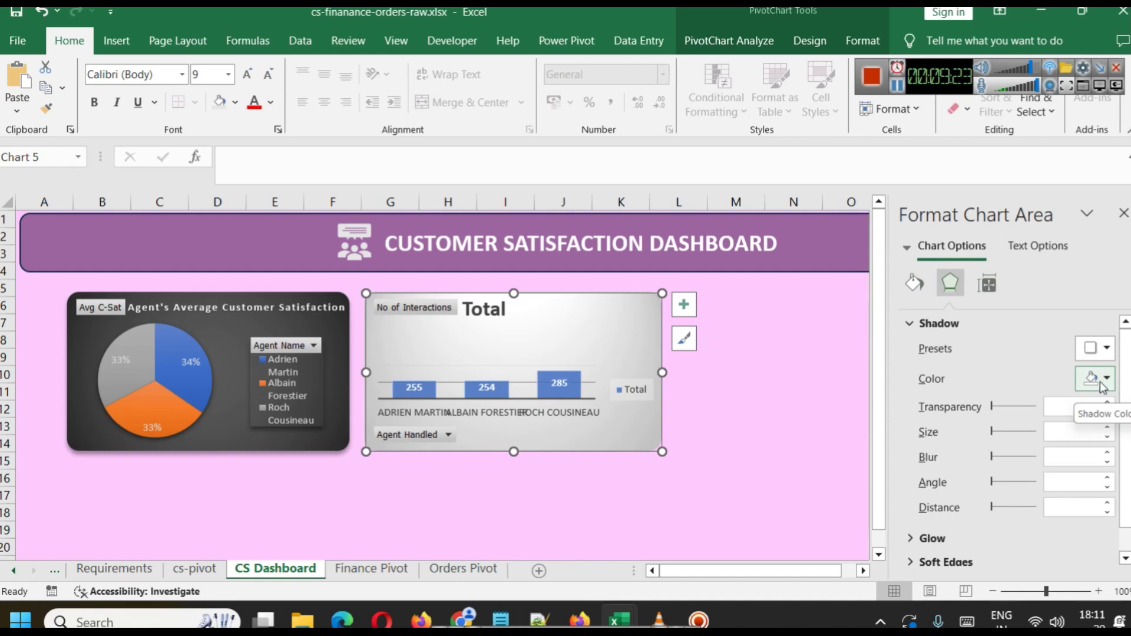
{"action": "left_click", "coordinate": [1107, 348]}
{"action": "left_click", "coordinate": [1049, 114]}
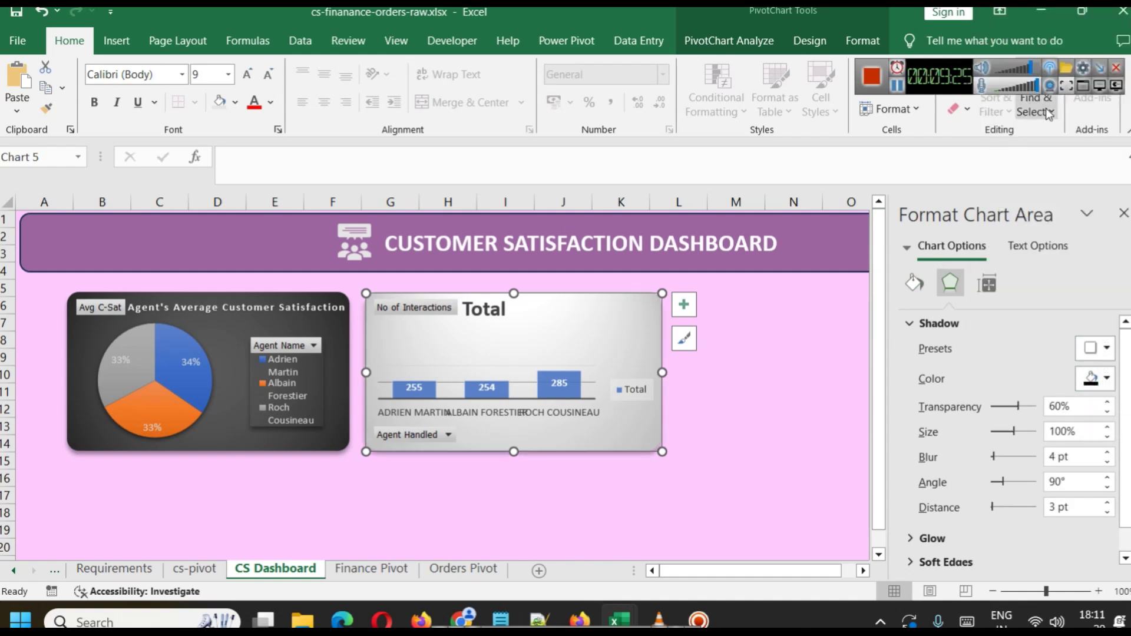
{"action": "scroll", "coordinate": [1025, 449], "scroll_direction": "down", "scroll_amount": 3}
{"action": "scroll", "coordinate": [976, 455], "scroll_direction": "up", "scroll_amount": 1}
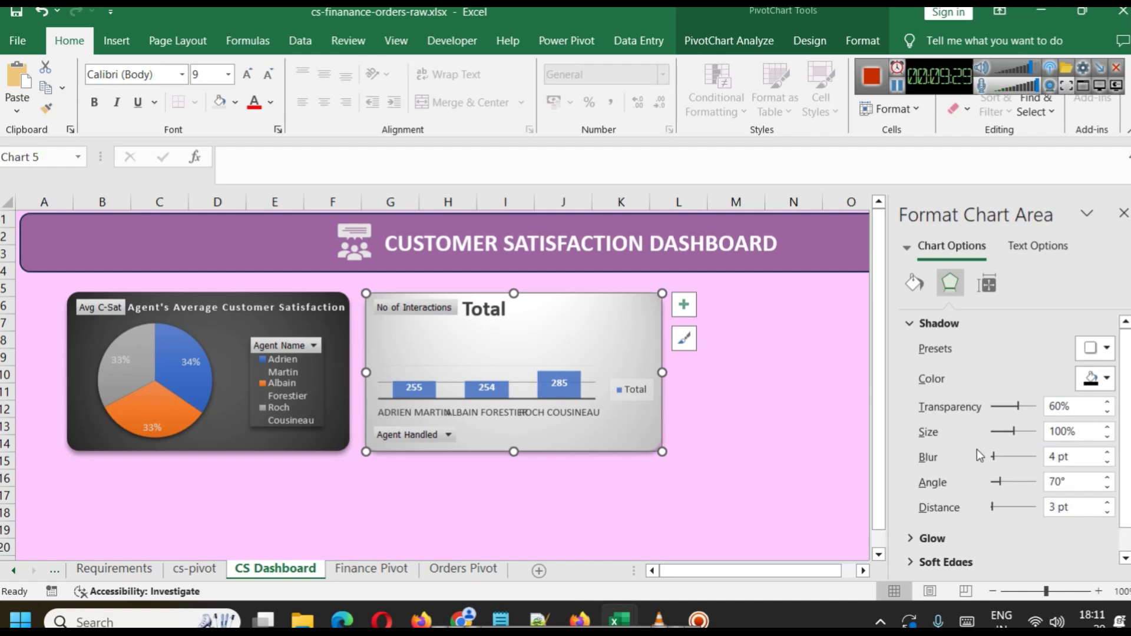
Stretch the interactions chart's plot area upward so the columns fill the space just below the title.
{"action": "left_click", "coordinate": [513, 375]}
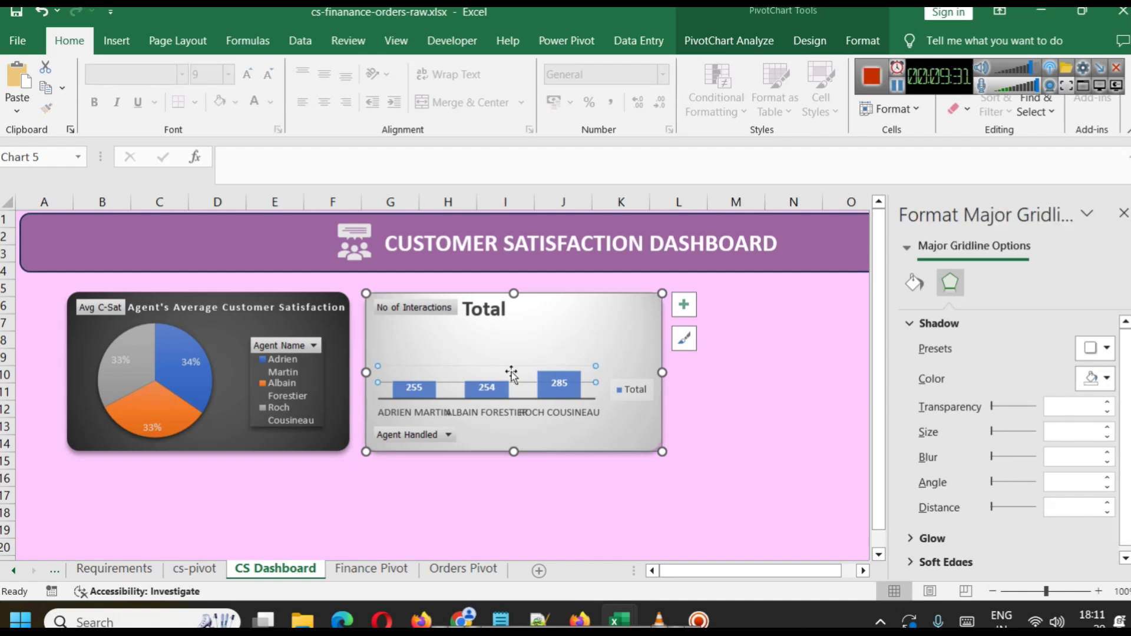
{"action": "left_click", "coordinate": [567, 409]}
{"action": "left_click", "coordinate": [548, 384]}
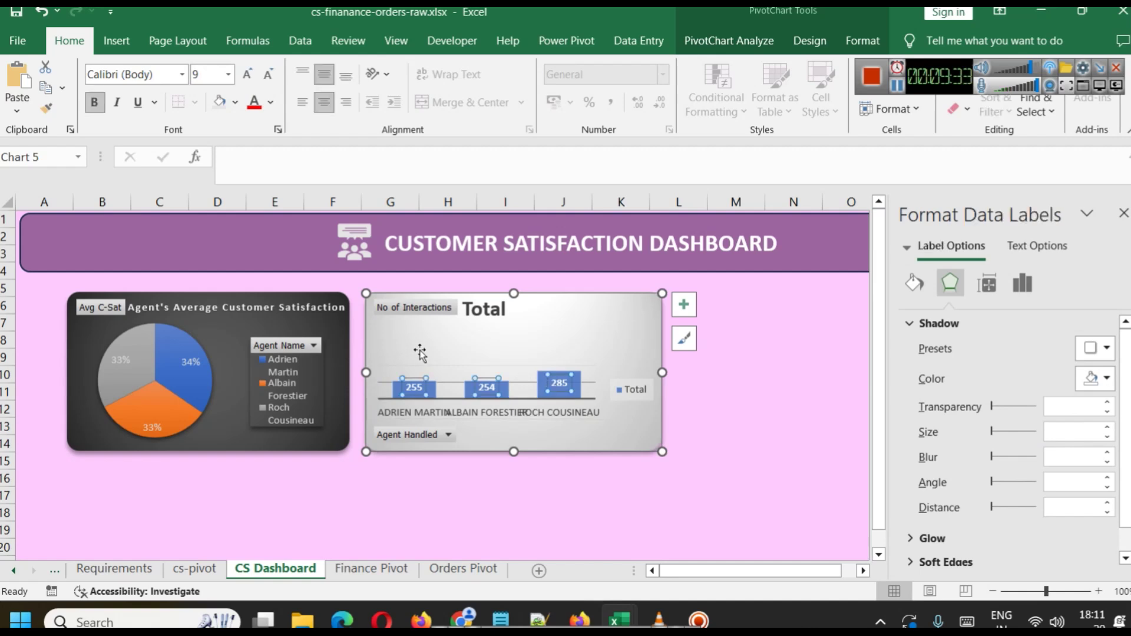
{"action": "left_click", "coordinate": [481, 366]}
{"action": "left_click", "coordinate": [554, 419]}
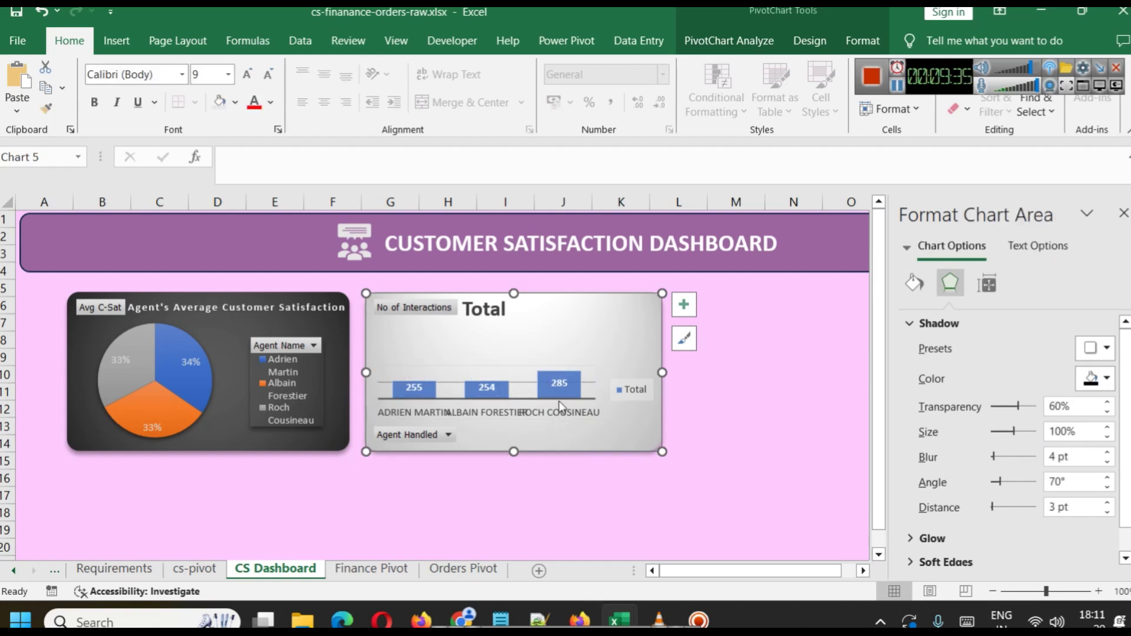
{"action": "left_click", "coordinate": [592, 368]}
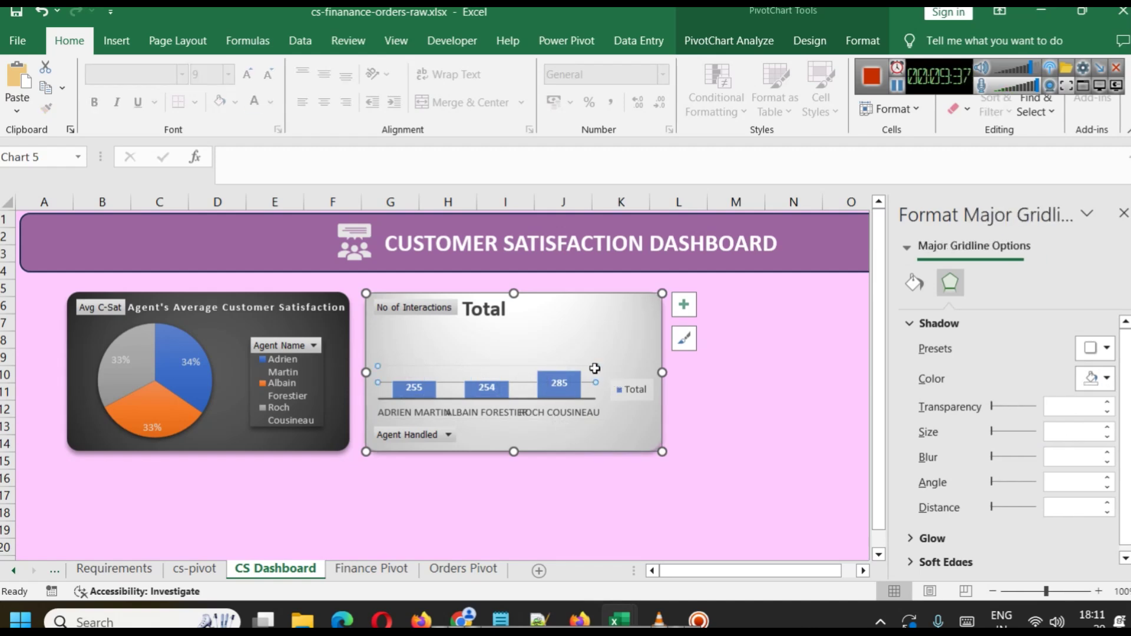
{"action": "left_click", "coordinate": [613, 430]}
{"action": "left_click", "coordinate": [466, 372]}
{"action": "left_click_drag", "start_coordinate": [487, 366], "coordinate": [484, 330]}
{"action": "left_click", "coordinate": [607, 334]}
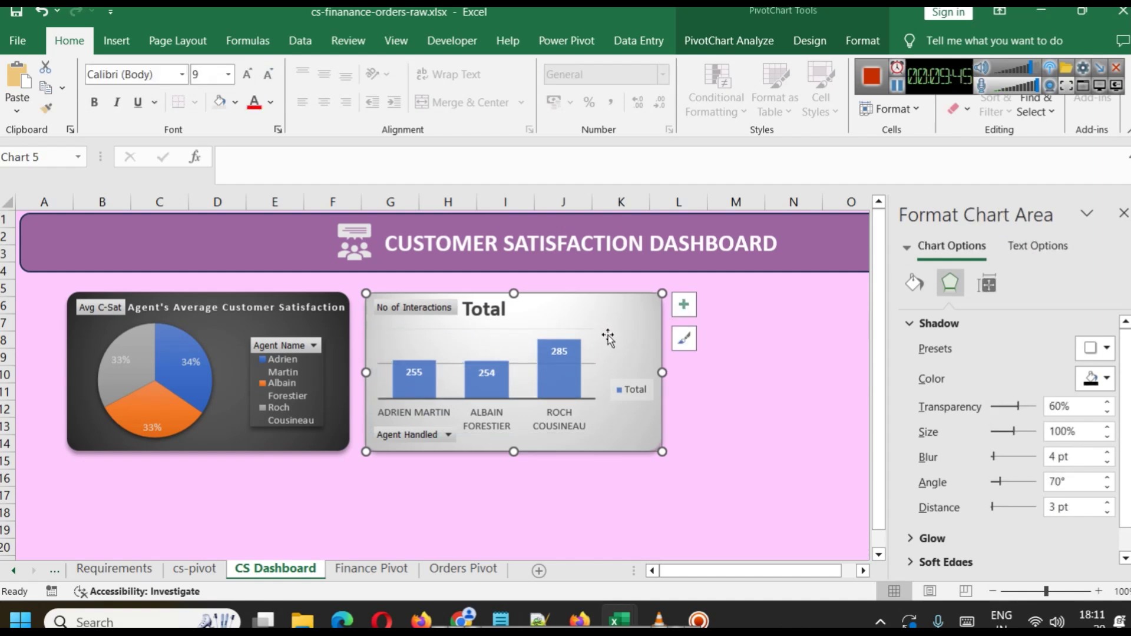
Try filling the interactions chart's area with a dark grey from the standard colours.
{"action": "right_click", "coordinate": [613, 313]}
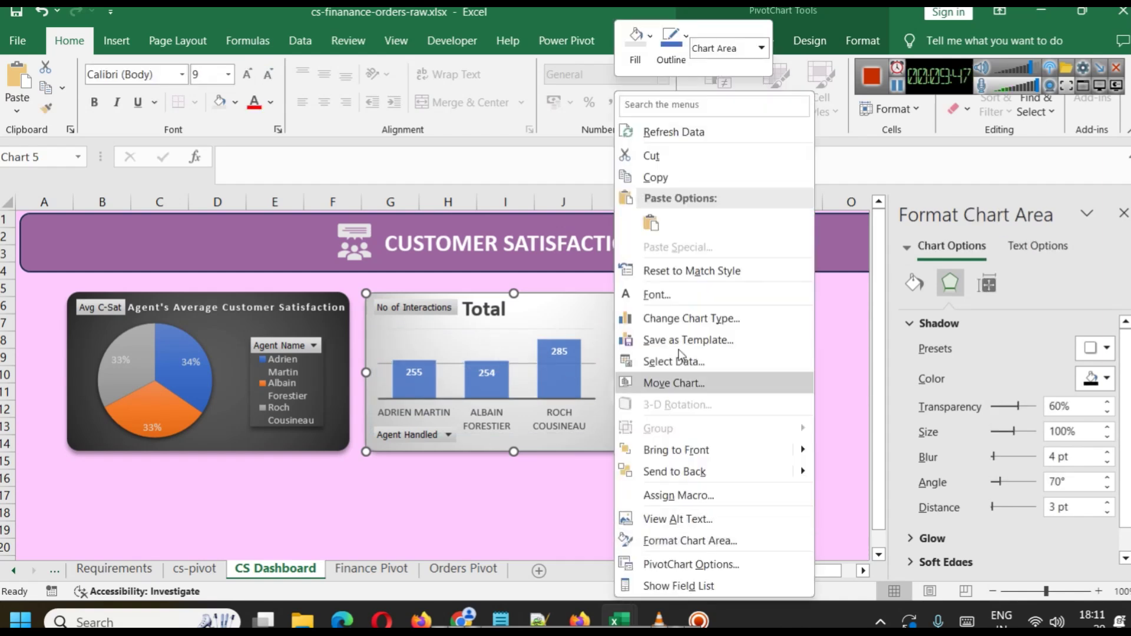
{"action": "left_click", "coordinate": [639, 41]}
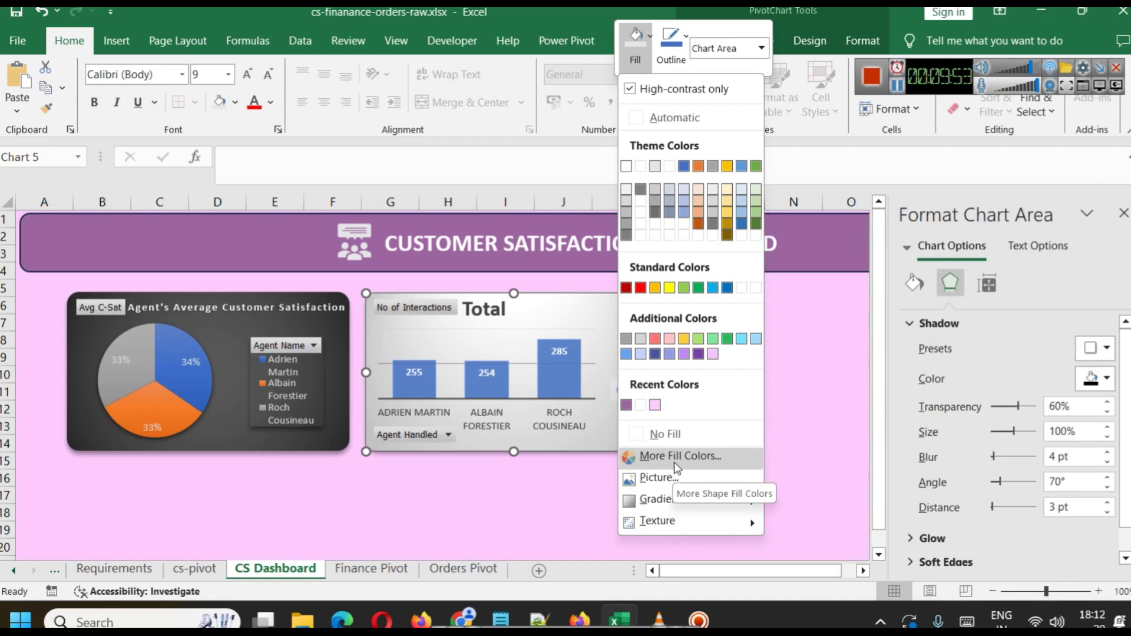
{"action": "left_click", "coordinate": [675, 462]}
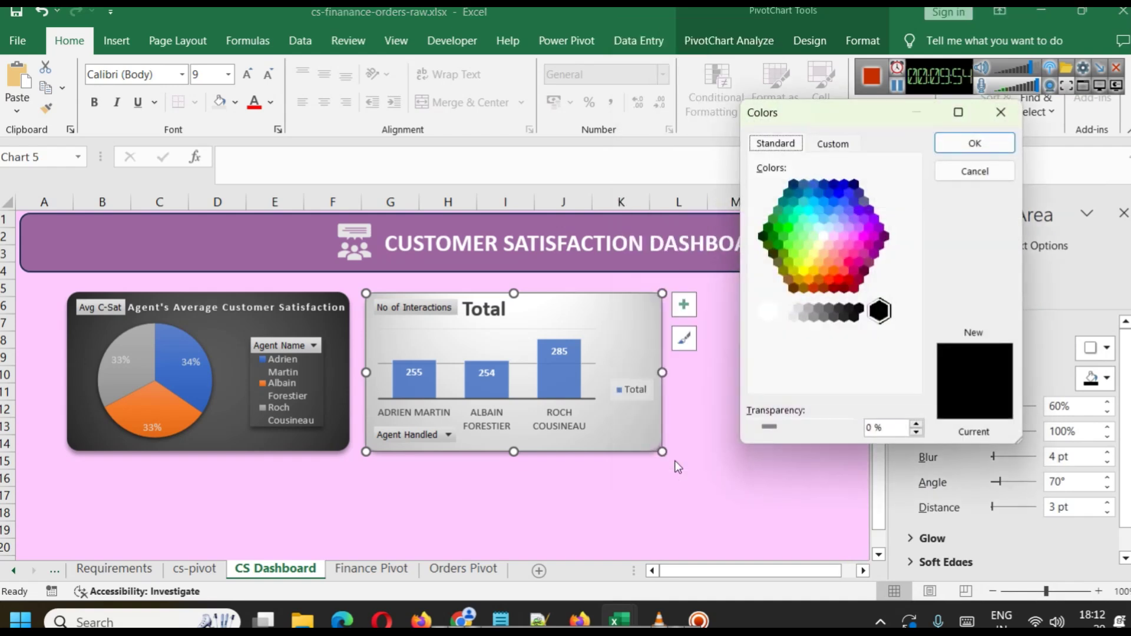
{"action": "left_click", "coordinate": [829, 311]}
{"action": "left_click", "coordinate": [975, 143]}
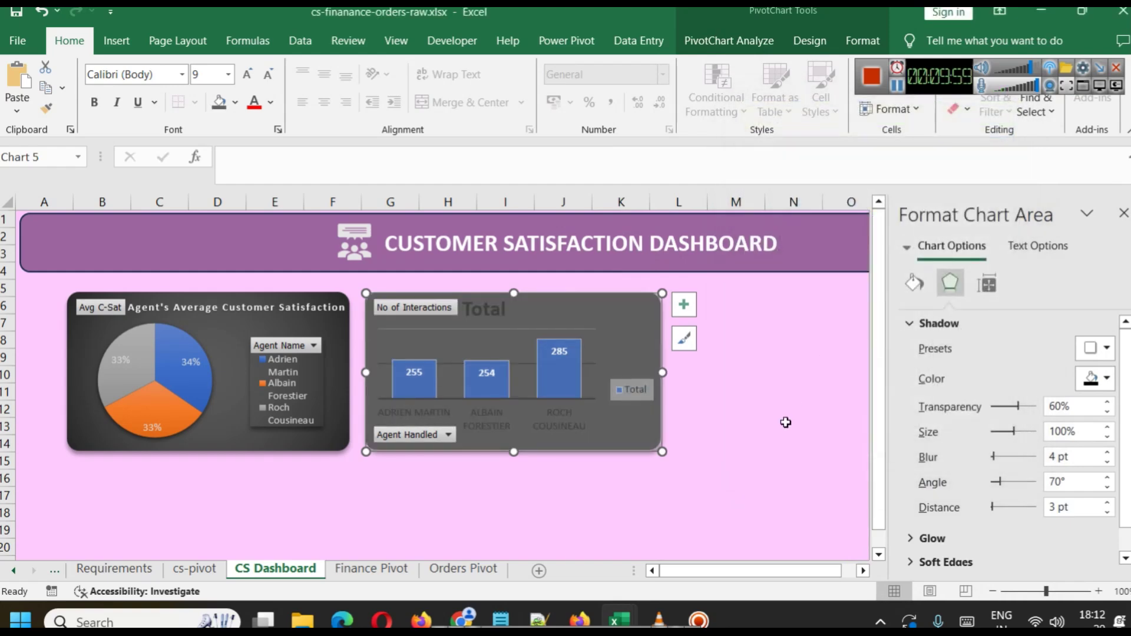
{"action": "left_click", "coordinate": [793, 423]}
{"action": "left_click", "coordinate": [490, 312]}
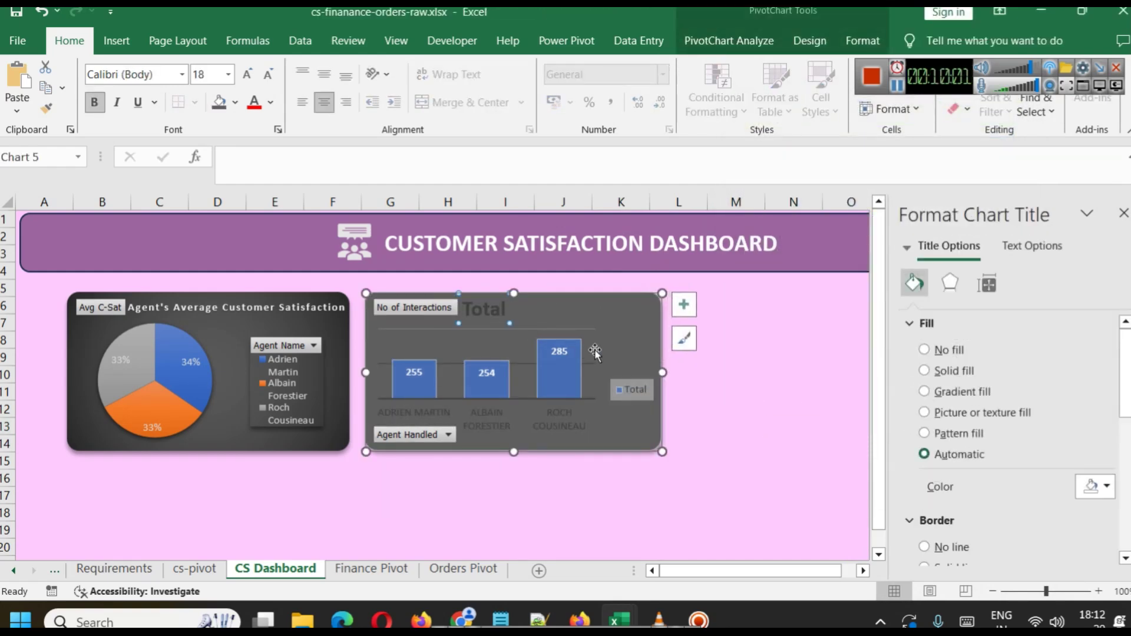
{"action": "left_click", "coordinate": [615, 366]}
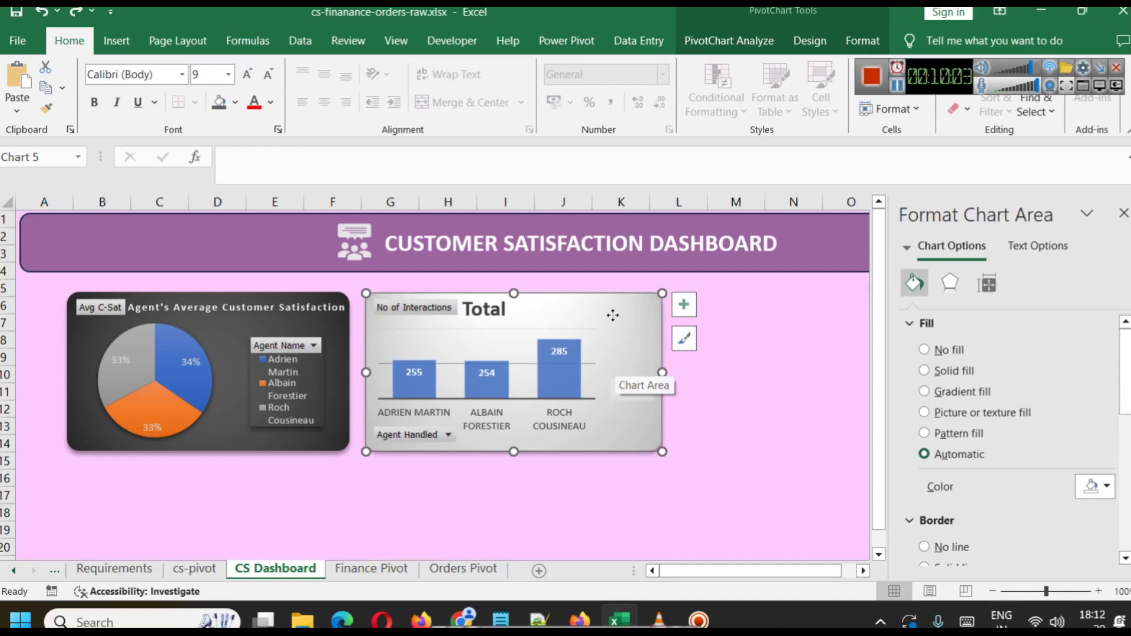
Apply the dark gradient chart style with solid blue columns to the interactions chart, matching the pie chart.
{"action": "left_click", "coordinate": [684, 338]}
{"action": "left_click", "coordinate": [809, 424]}
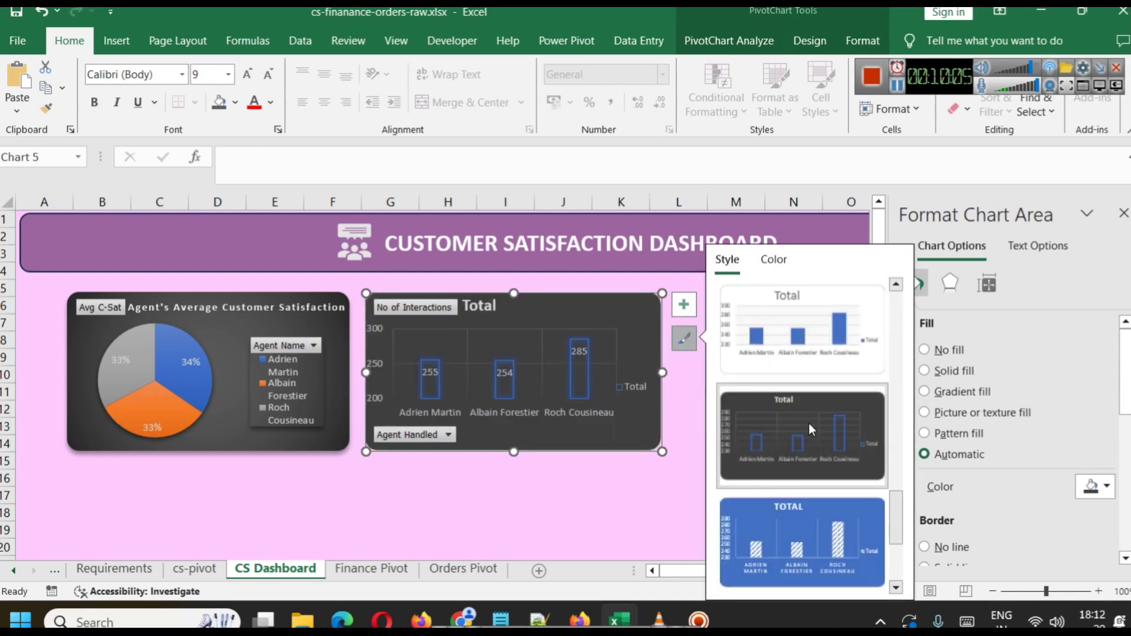
{"action": "scroll", "coordinate": [829, 490], "scroll_direction": "down", "scroll_amount": 2}
{"action": "scroll", "coordinate": [828, 490], "scroll_direction": "up", "scroll_amount": 9}
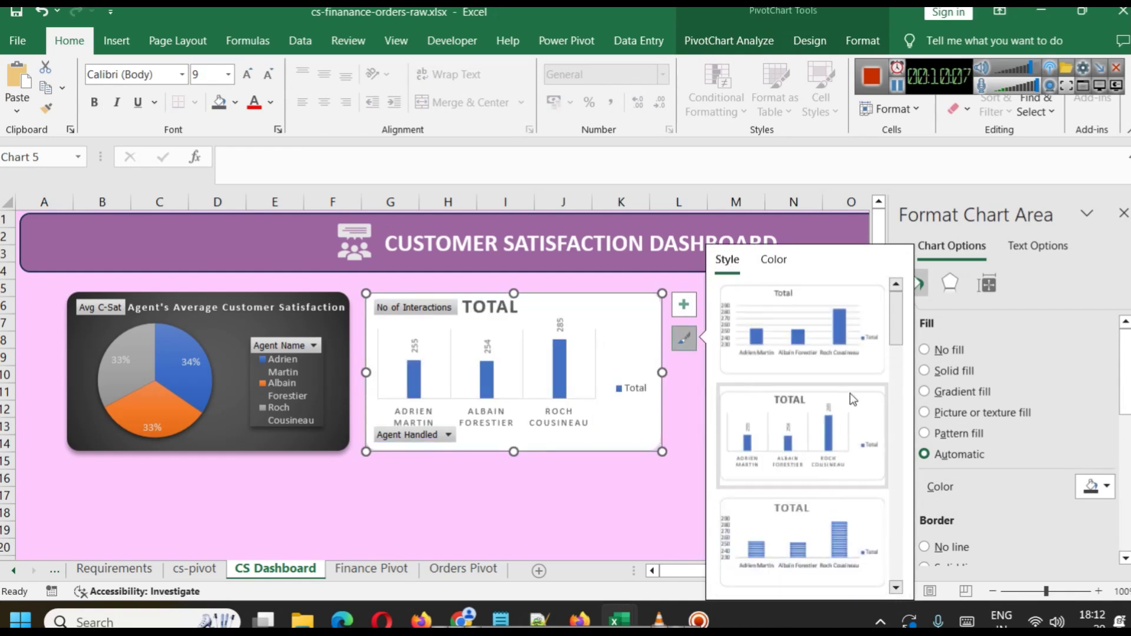
{"action": "scroll", "coordinate": [850, 394], "scroll_direction": "down", "scroll_amount": 1}
{"action": "left_click_drag", "start_coordinate": [900, 360], "coordinate": [903, 426]}
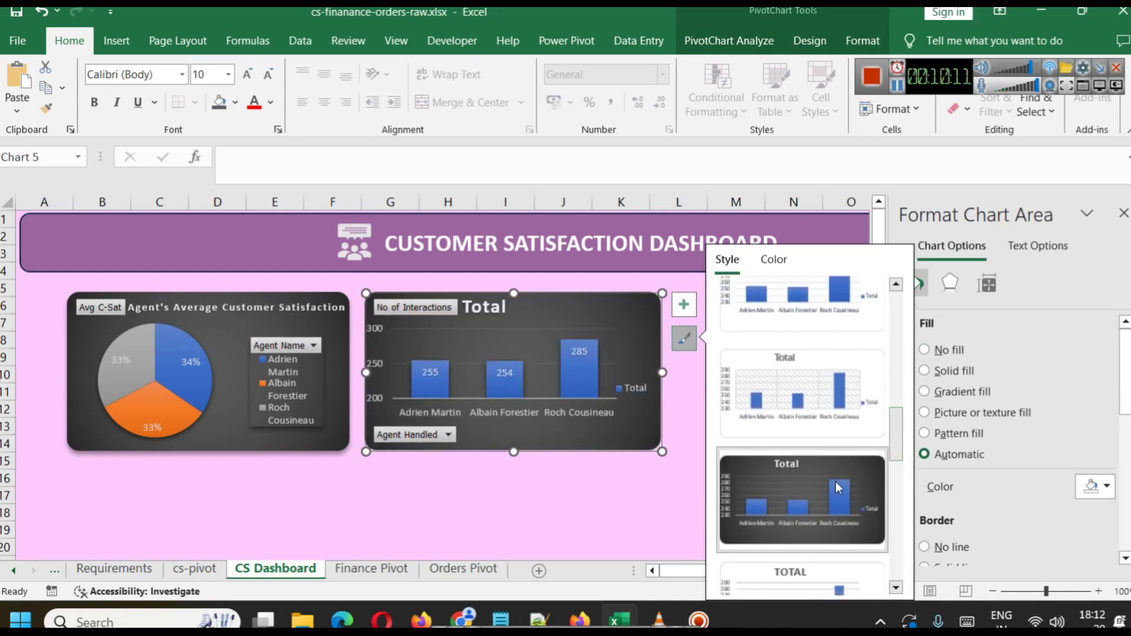
{"action": "left_click", "coordinate": [701, 478]}
{"action": "left_click", "coordinate": [548, 498]}
{"action": "left_click", "coordinate": [440, 339]}
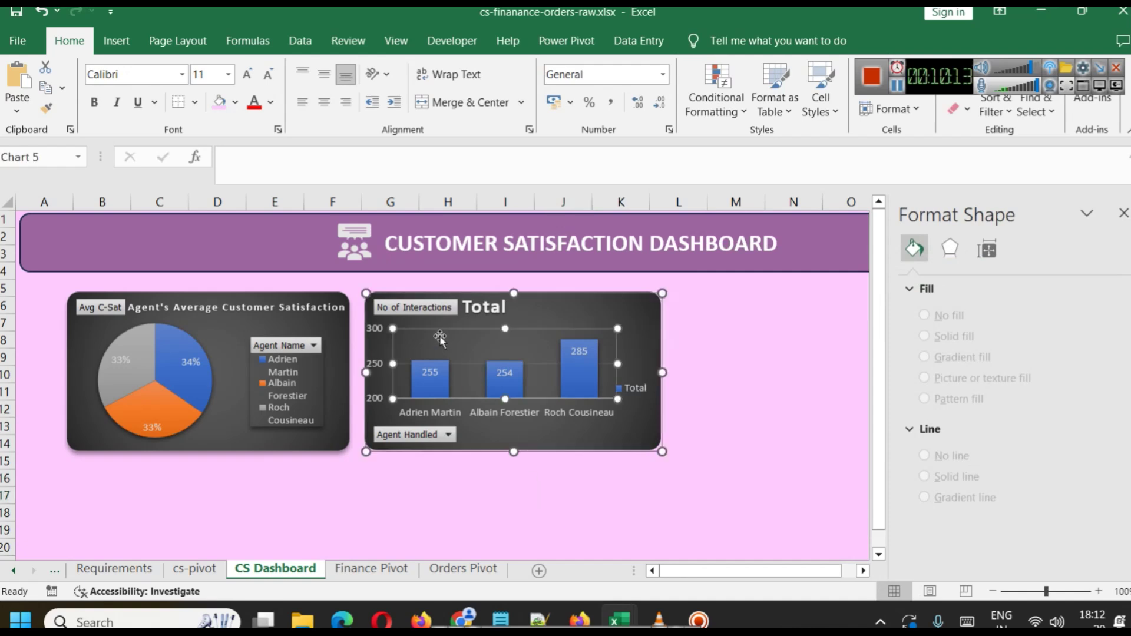
{"action": "left_click", "coordinate": [637, 403]}
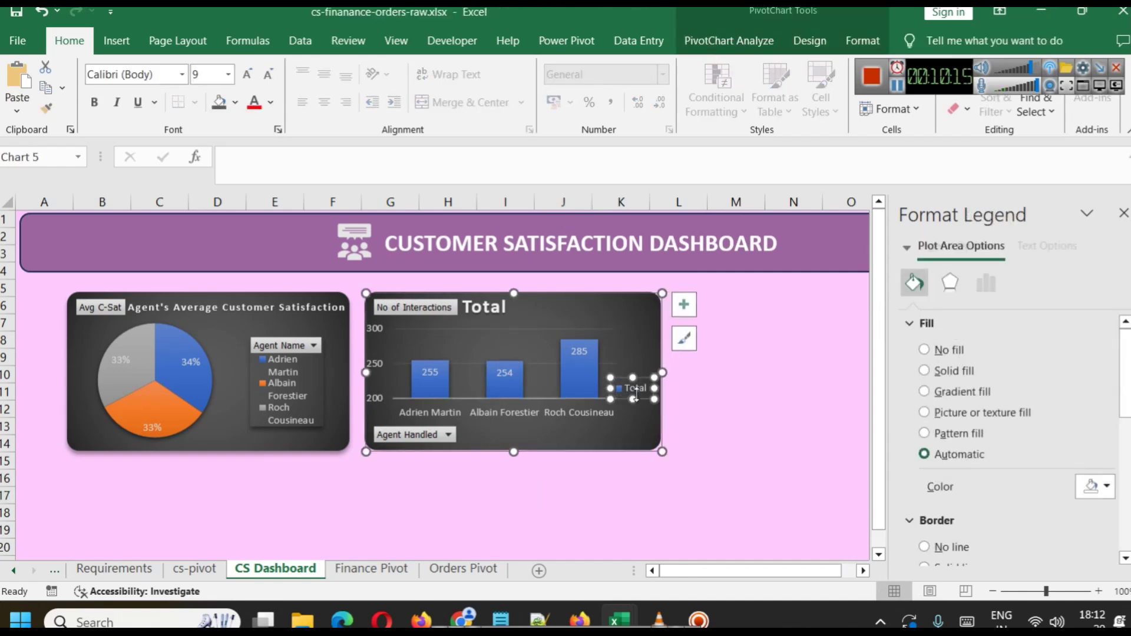
{"action": "left_click_drag", "start_coordinate": [619, 378], "coordinate": [600, 314]}
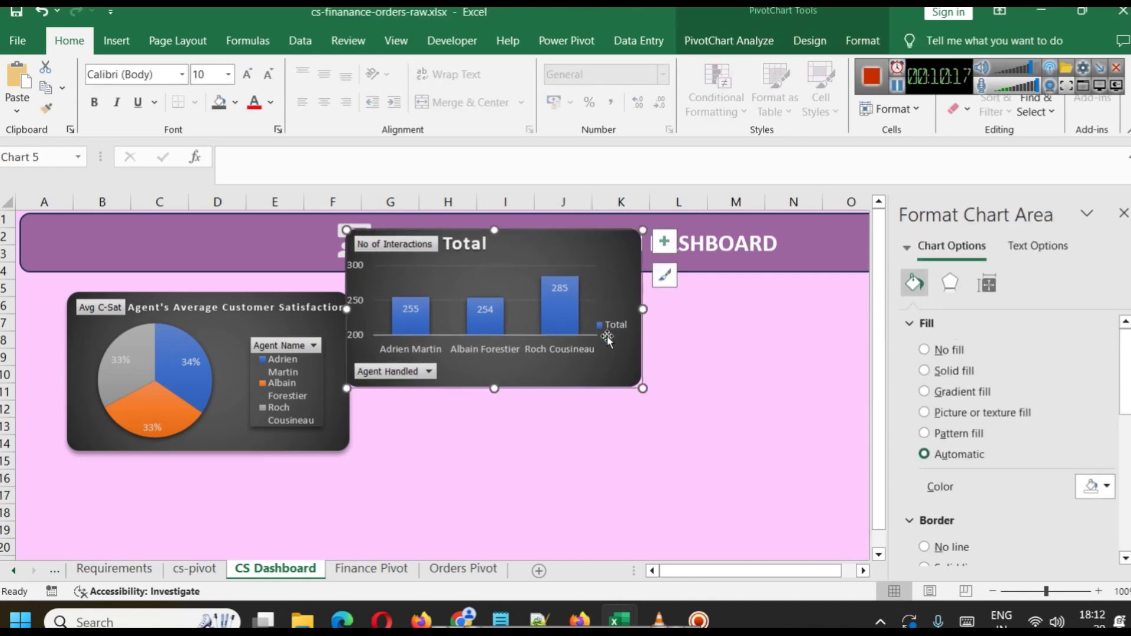
{"action": "key", "text": "ctrl+z"}
Move the interactions chart's legend above the last column and nudge the chart slightly away from the pie chart.
{"action": "left_click", "coordinate": [737, 427]}
{"action": "left_click", "coordinate": [639, 391]}
{"action": "left_click_drag", "start_coordinate": [624, 376], "coordinate": [600, 314]}
{"action": "left_click", "coordinate": [629, 383]}
{"action": "left_click_drag", "start_coordinate": [640, 409], "coordinate": [644, 417]}
{"action": "left_click", "coordinate": [616, 318]}
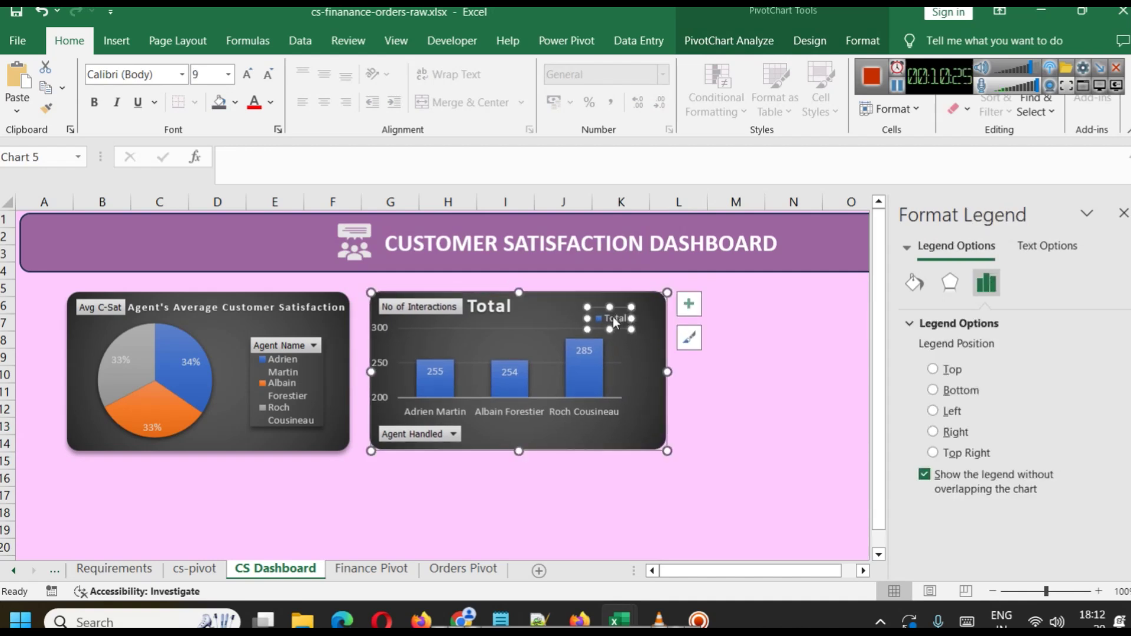
{"action": "left_click", "coordinate": [642, 398]}
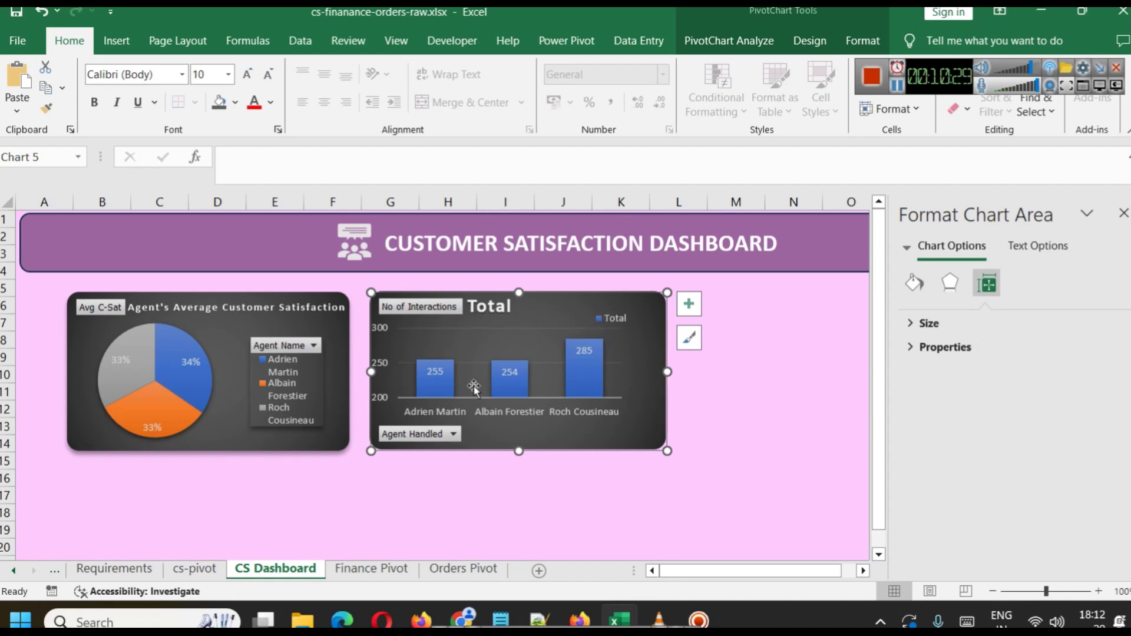
Replace the interactions chart's title with "Agent's No of Interactions with customers", copied from cell A3 of the Requirements sheet.
{"action": "left_click", "coordinate": [114, 569]}
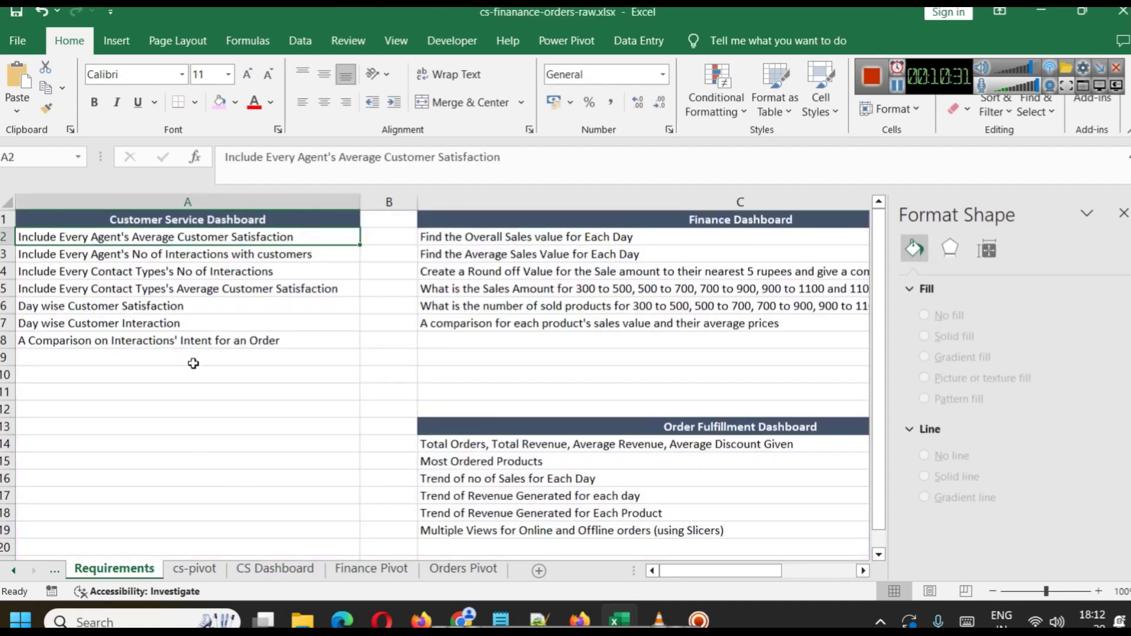
{"action": "left_click", "coordinate": [141, 260]}
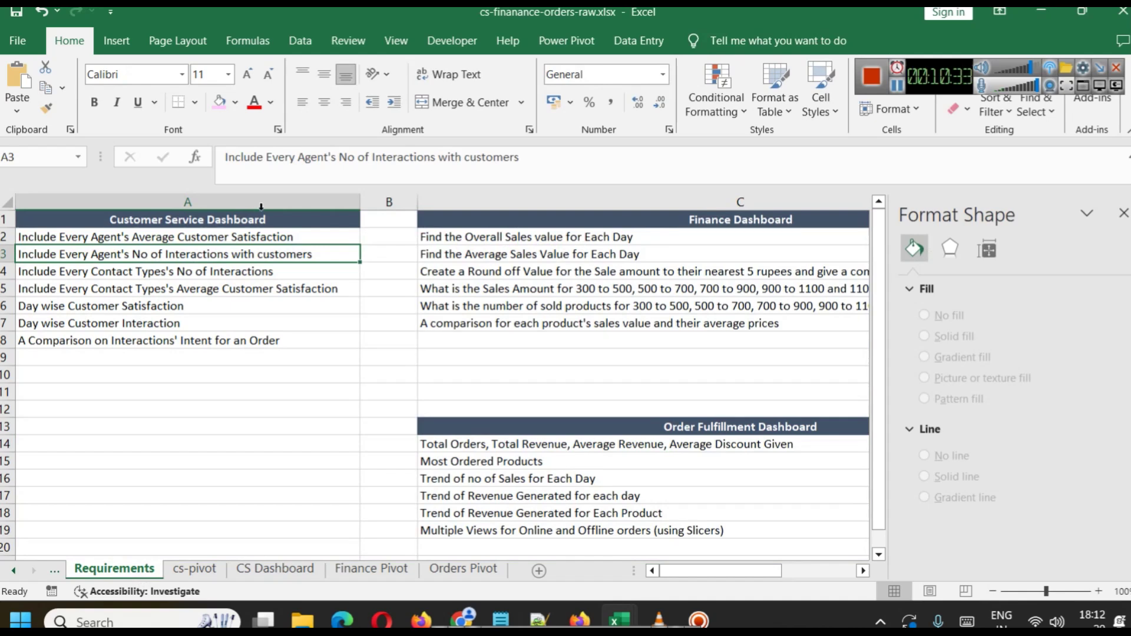
{"action": "left_click_drag", "start_coordinate": [298, 157], "coordinate": [521, 156]}
{"action": "key", "text": "ctrl+c"}
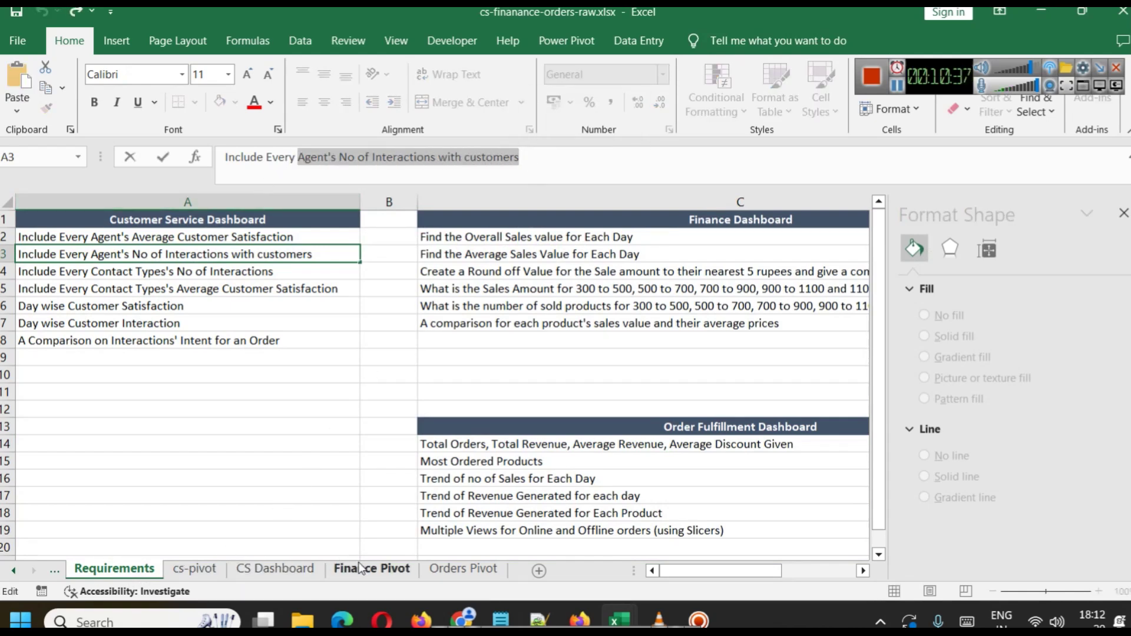
{"action": "left_click", "coordinate": [273, 569]}
{"action": "left_click", "coordinate": [490, 306]}
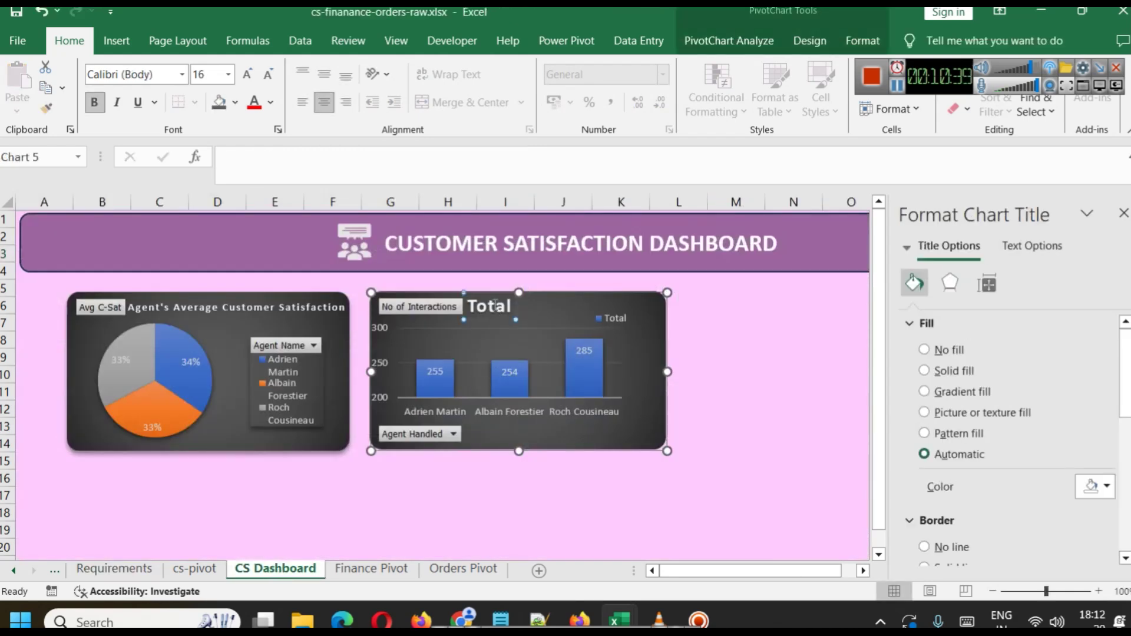
{"action": "double_click", "coordinate": [493, 306]}
{"action": "key", "text": "ctrl+v"}
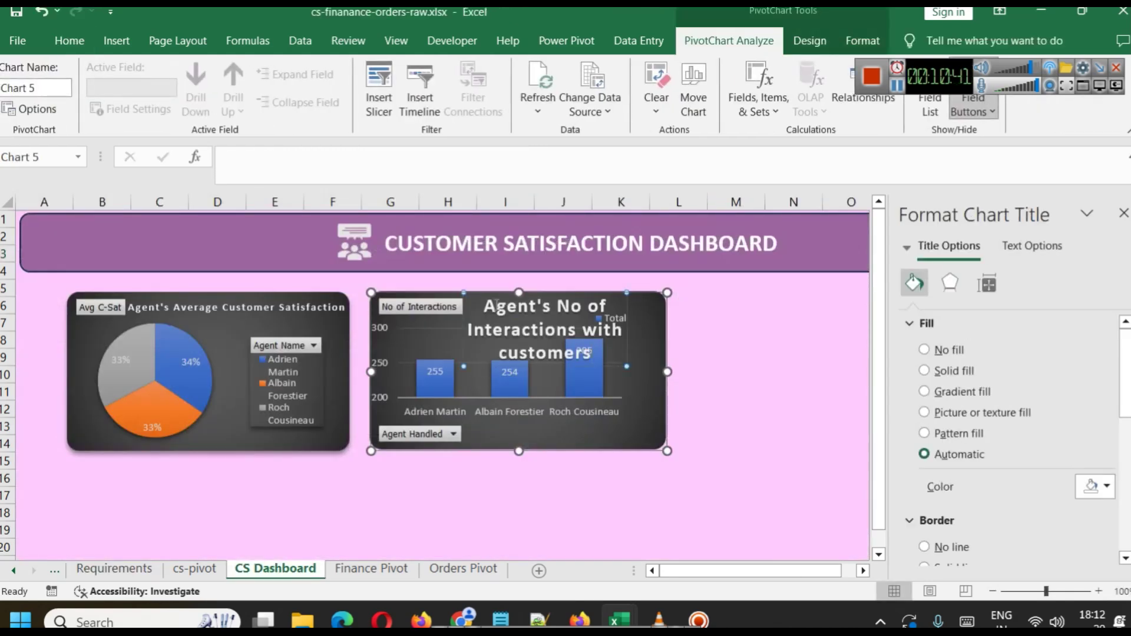
Reduce the interactions chart title's font size to 9.
{"action": "key", "text": "ctrl+a"}
{"action": "left_click", "coordinate": [65, 40]}
{"action": "left_click", "coordinate": [229, 74]}
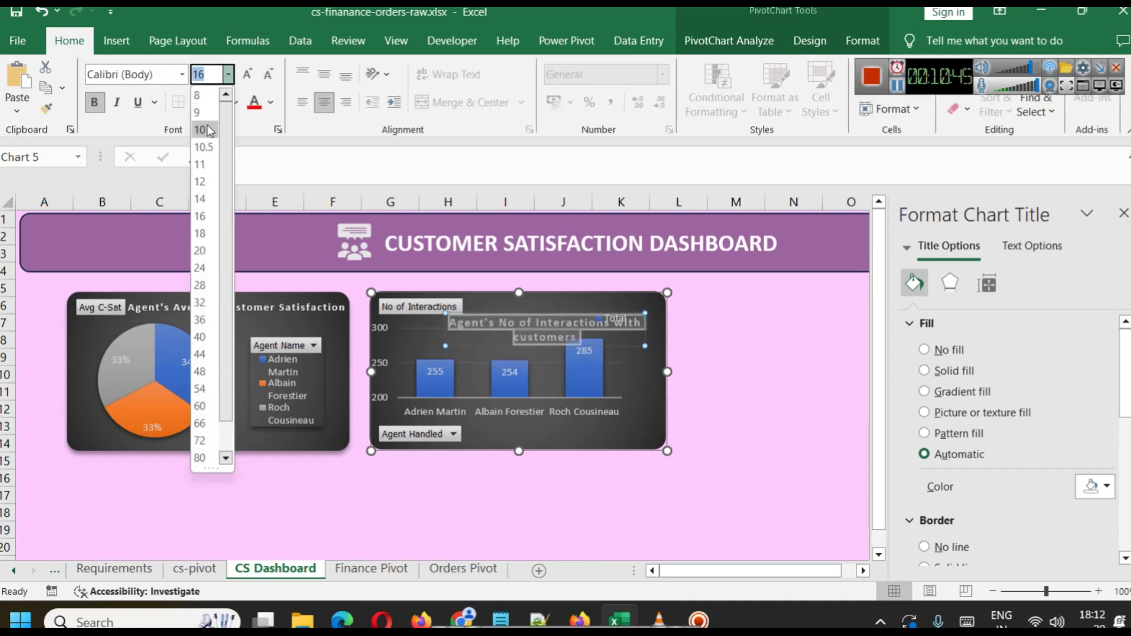
{"action": "left_click", "coordinate": [207, 126]}
{"action": "left_click", "coordinate": [229, 75]}
{"action": "left_click", "coordinate": [208, 123]}
{"action": "left_click", "coordinate": [589, 370]}
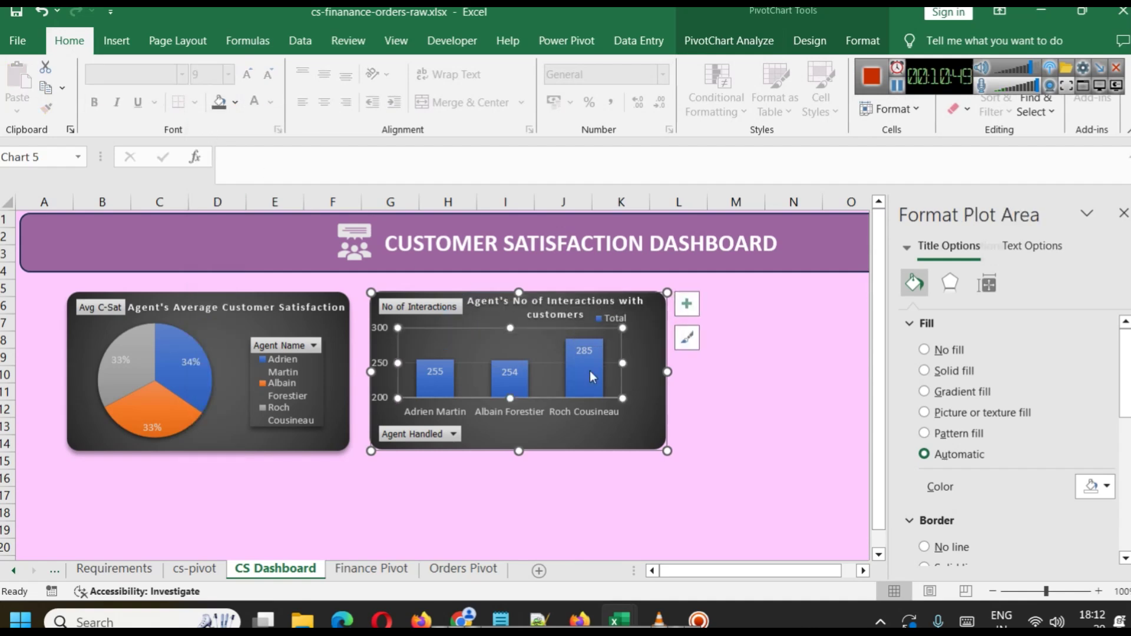
{"action": "left_click", "coordinate": [713, 439]}
Reposition the interactions chart's two-line title near the chart's upper edge, beside the No of Interactions field button.
{"action": "left_click", "coordinate": [587, 311]}
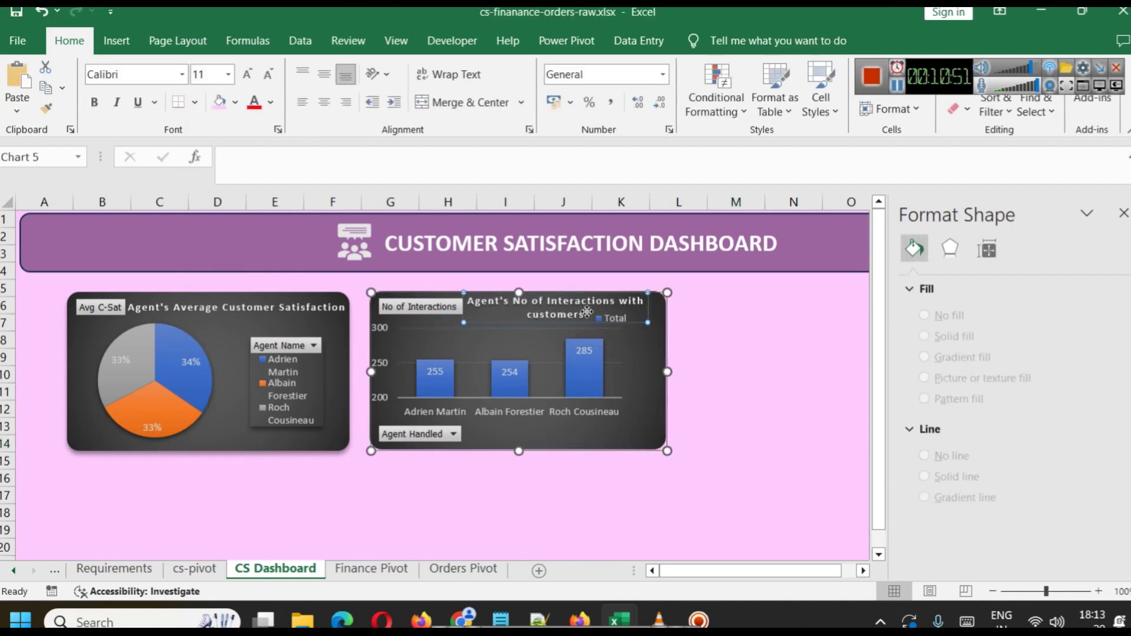
{"action": "left_click_drag", "start_coordinate": [591, 318], "coordinate": [598, 325]}
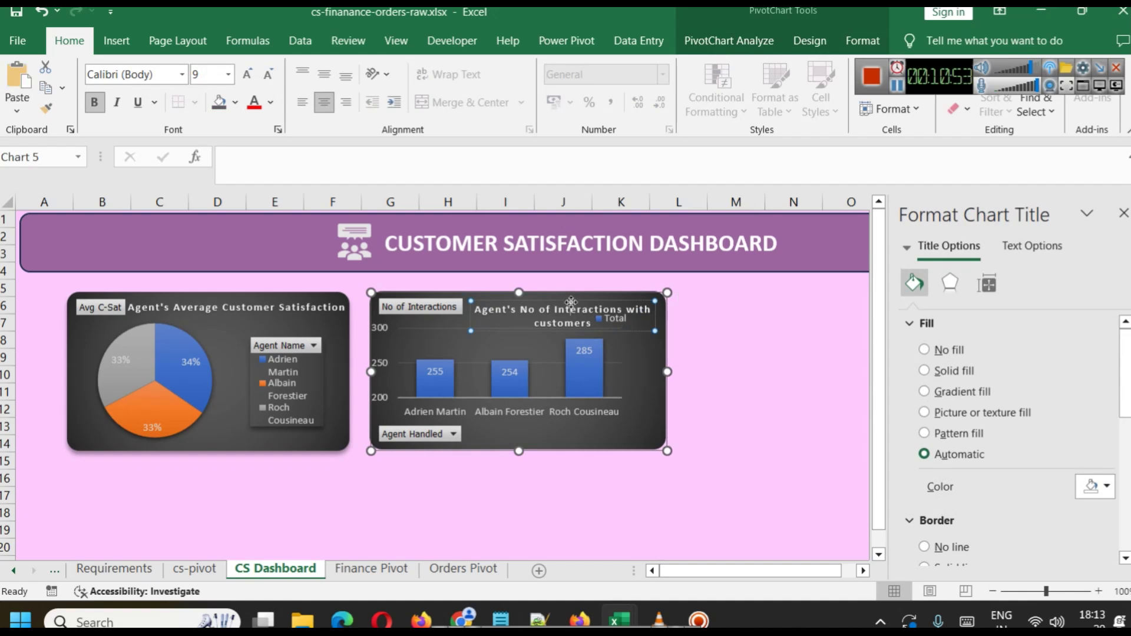
{"action": "left_click", "coordinate": [592, 394]}
{"action": "left_click", "coordinate": [562, 312]}
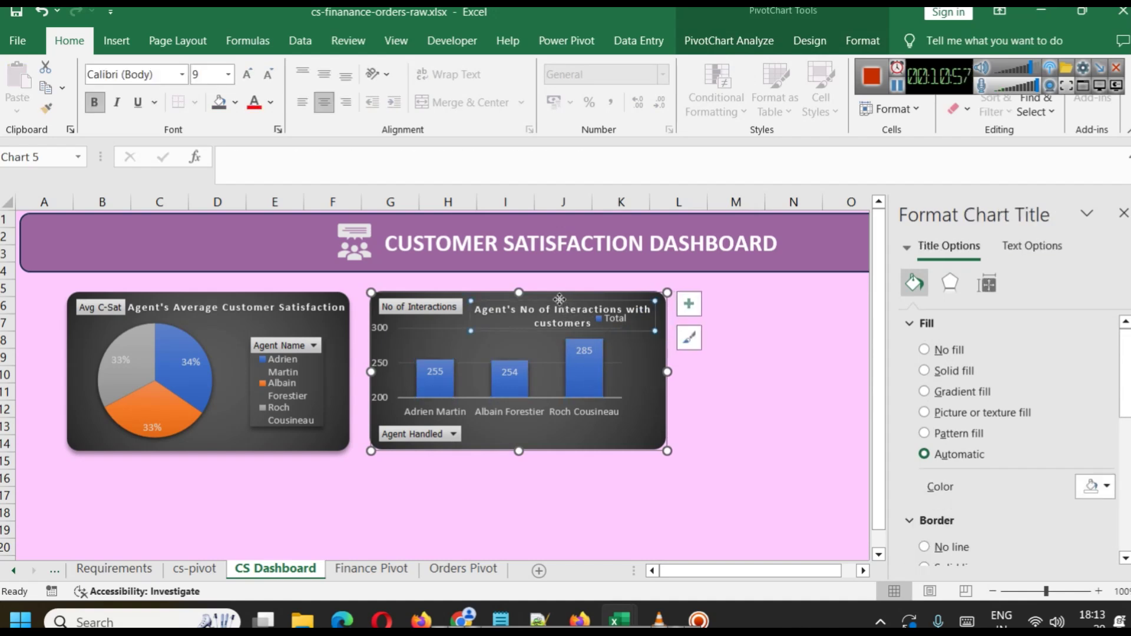
{"action": "left_click", "coordinate": [567, 396]}
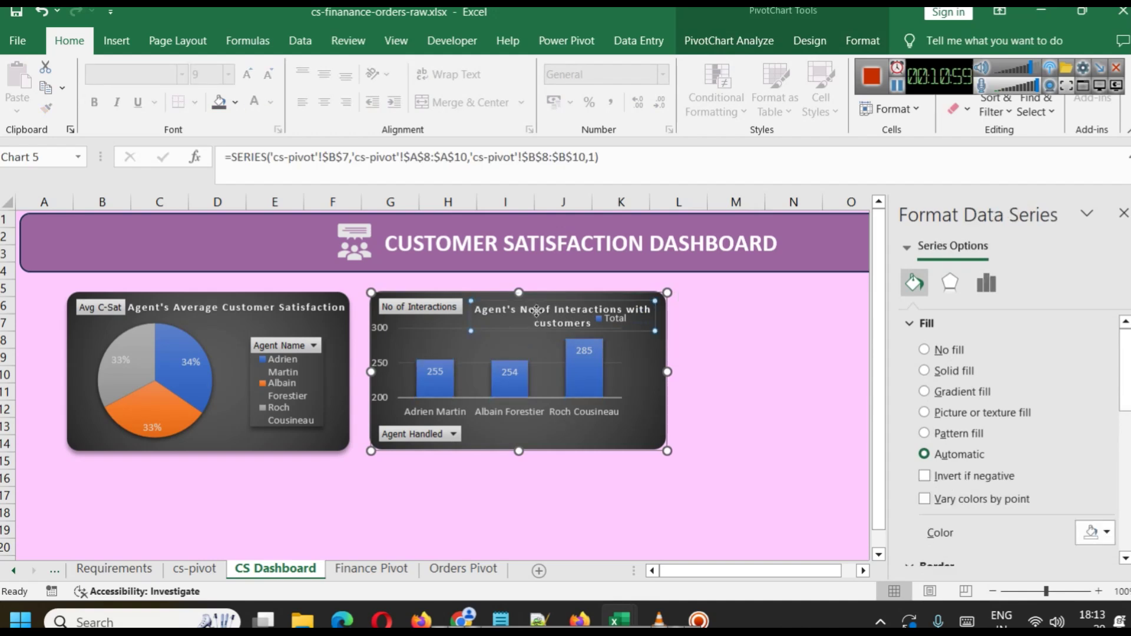
{"action": "left_click_drag", "start_coordinate": [536, 312], "coordinate": [535, 302]}
{"action": "left_click", "coordinate": [594, 377]}
{"action": "left_click", "coordinate": [562, 301]}
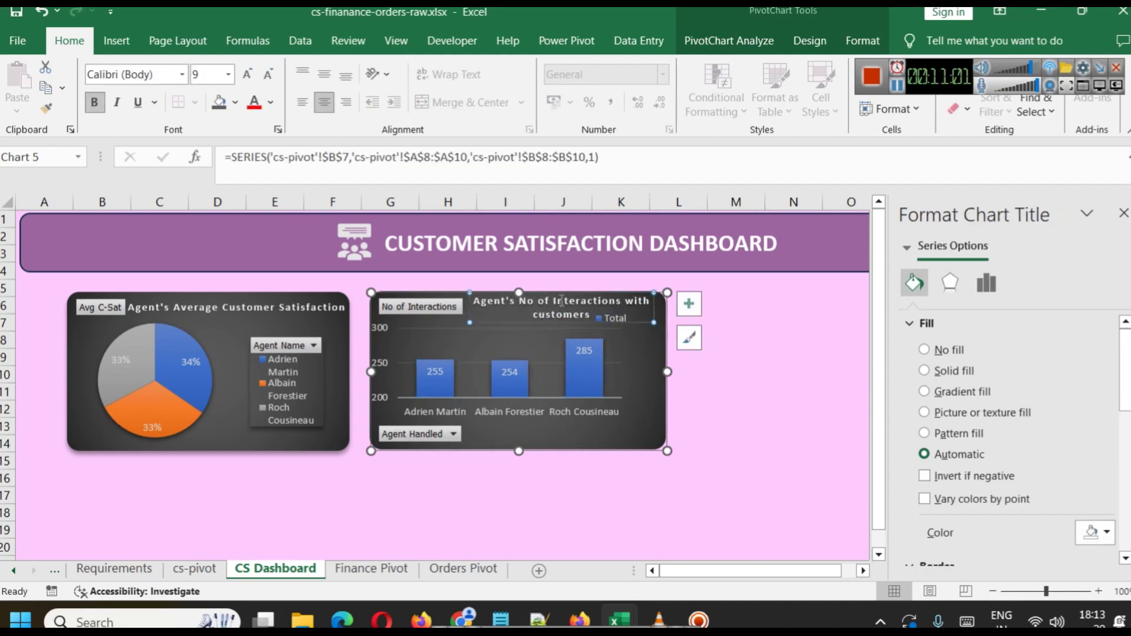
{"action": "left_click_drag", "start_coordinate": [571, 293], "coordinate": [571, 296]}
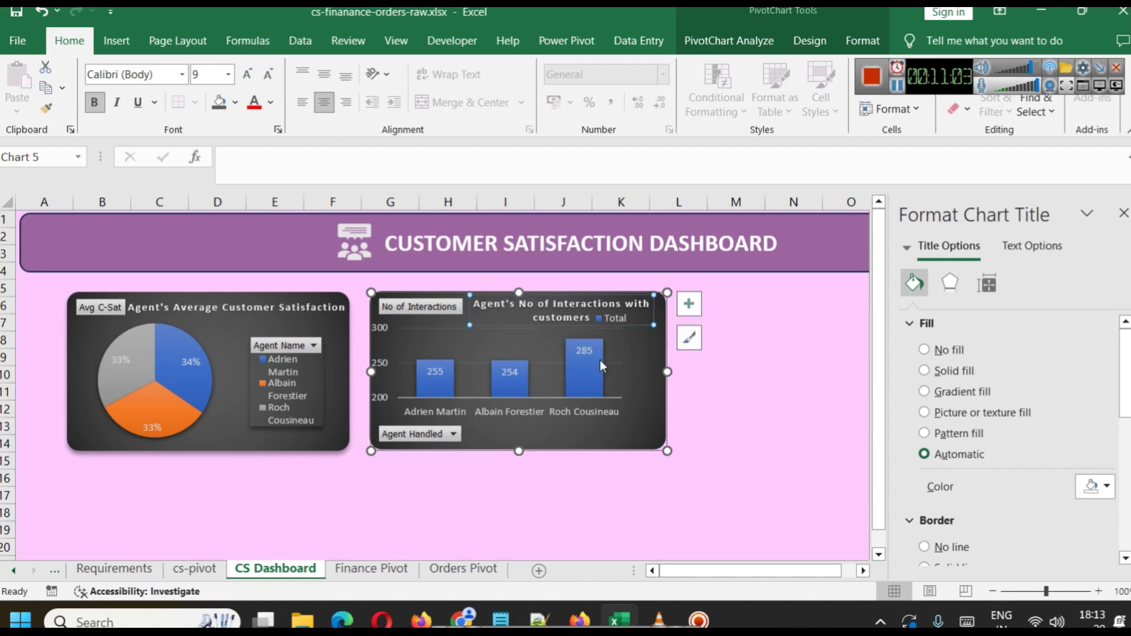
{"action": "left_click", "coordinate": [617, 389]}
Move the interactions chart's legend below the columns, level with the Agent Handled field button.
{"action": "left_click", "coordinate": [635, 383]}
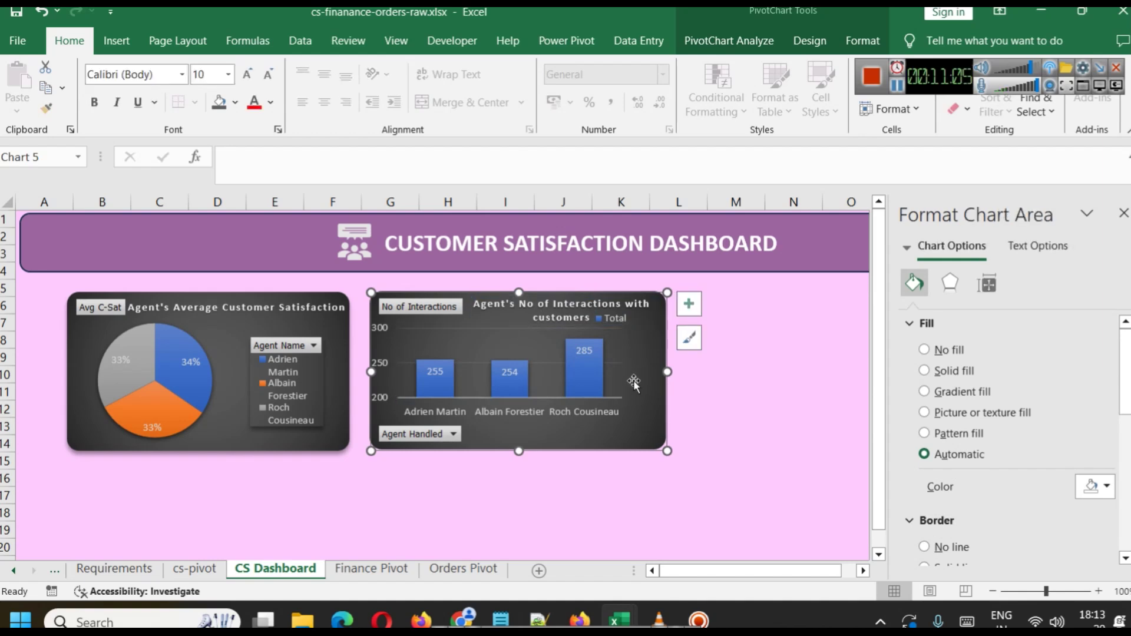
{"action": "left_click", "coordinate": [616, 318]}
{"action": "left_click_drag", "start_coordinate": [607, 426], "coordinate": [608, 426]}
{"action": "left_click", "coordinate": [719, 429]}
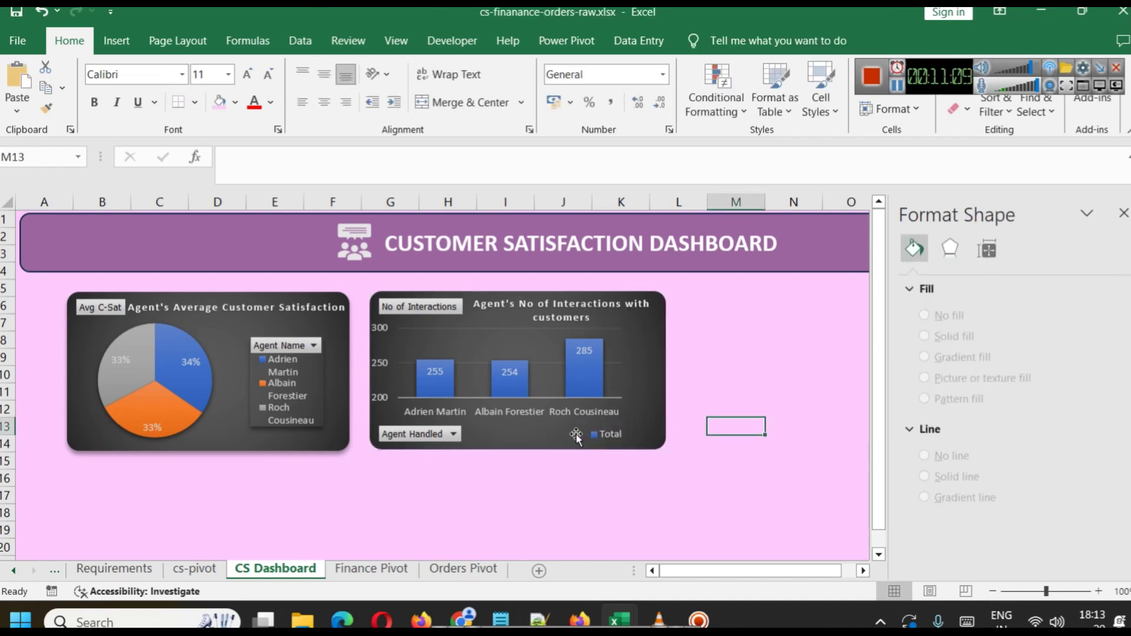
Widen the interactions chart slightly by extending its outer edge away from the pie chart.
{"action": "left_click", "coordinate": [657, 392]}
{"action": "left_click_drag", "start_coordinate": [666, 382], "coordinate": [679, 377]}
{"action": "left_click", "coordinate": [710, 413]}
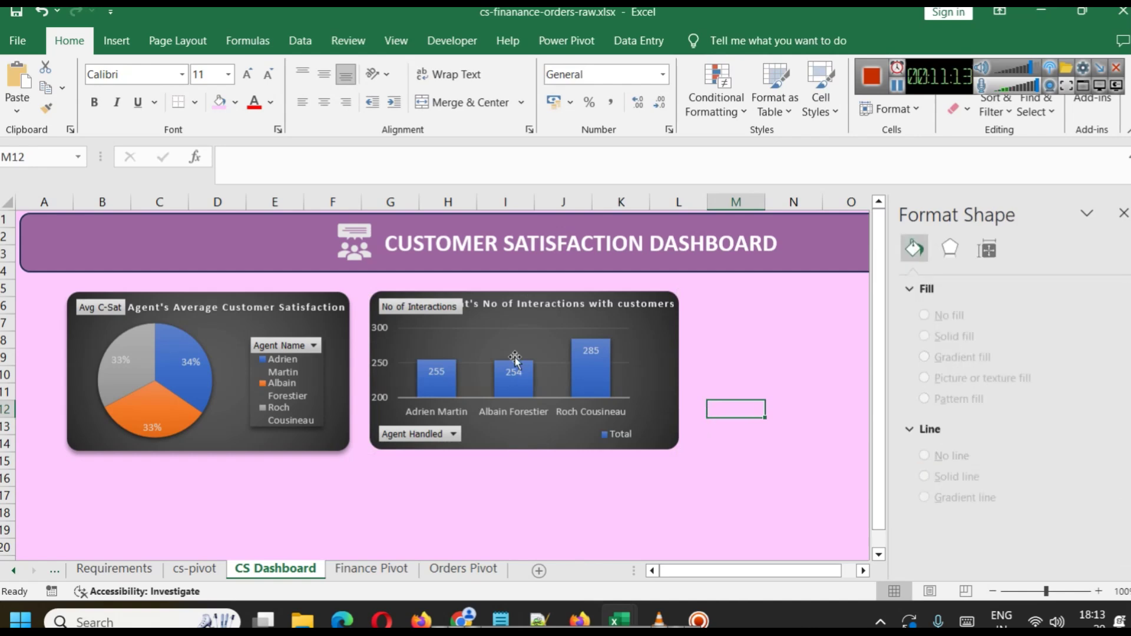
Break the interactions chart's title into two lines before "with customers".
{"action": "left_click", "coordinate": [494, 311]}
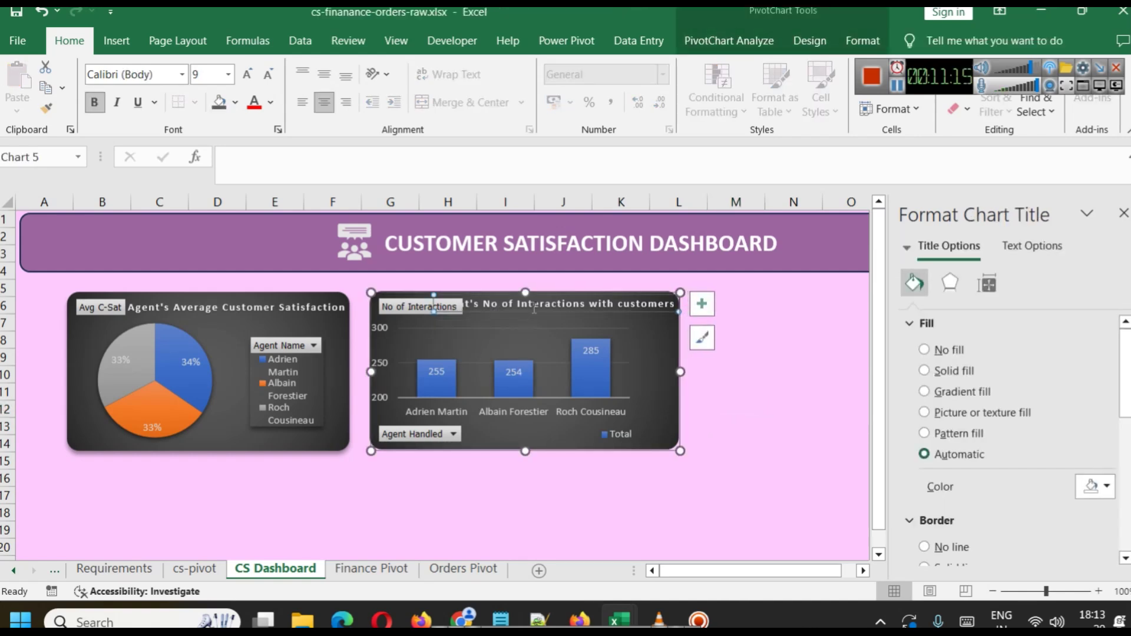
{"action": "left_click", "coordinate": [584, 304]}
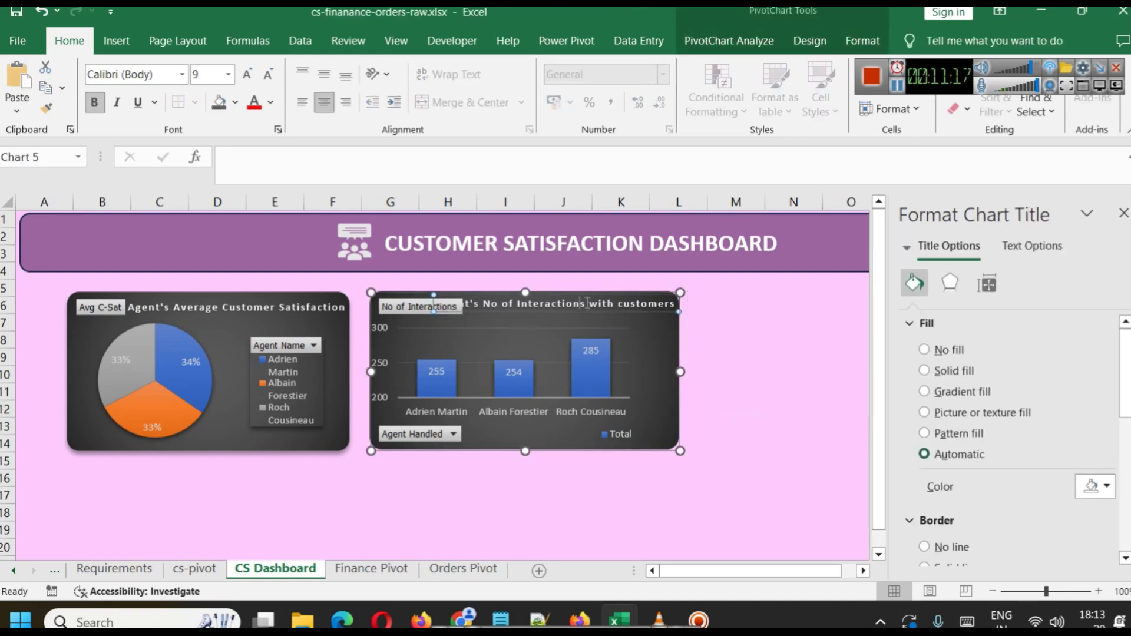
{"action": "key", "text": "Return"}
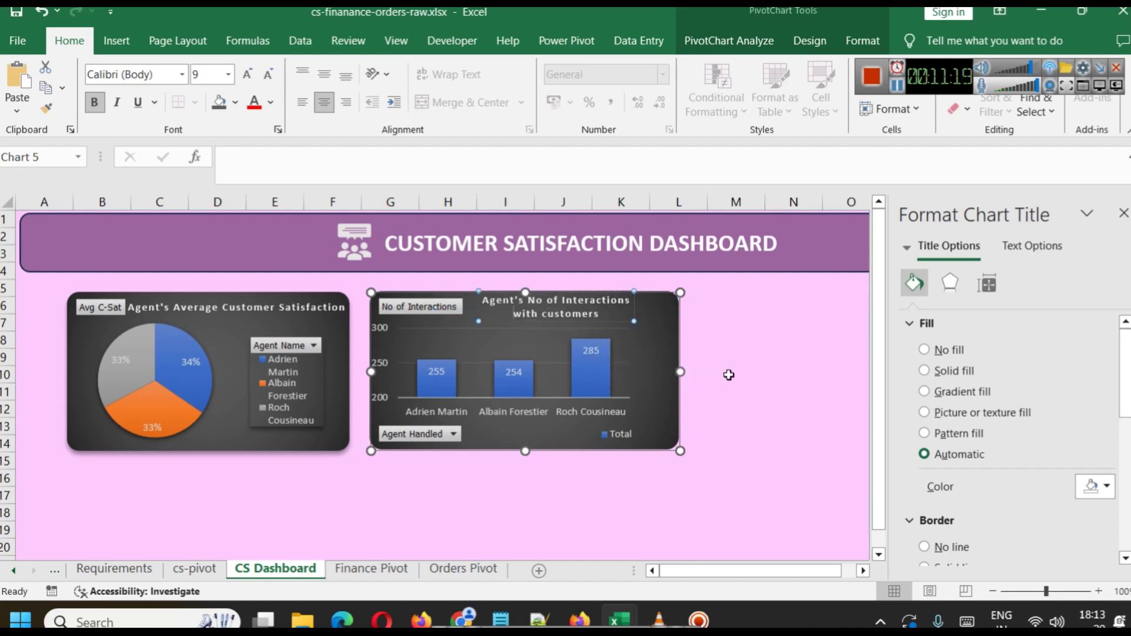
{"action": "left_click", "coordinate": [781, 382]}
{"action": "left_click", "coordinate": [820, 395]}
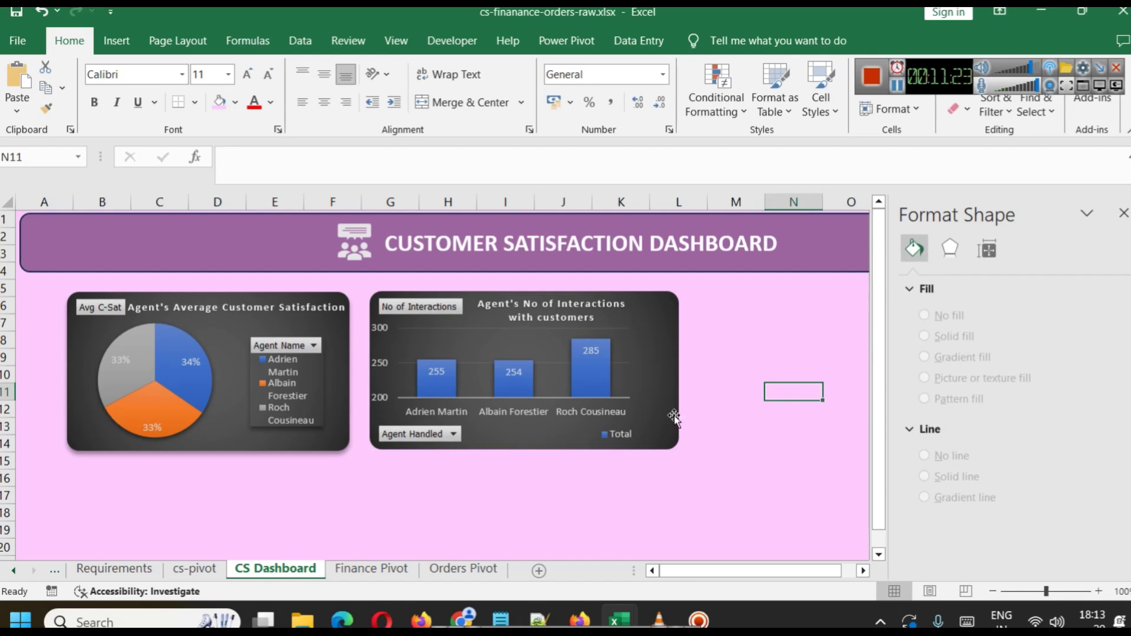
Narrow the interactions chart slightly by pulling its outer edge inward.
{"action": "left_click", "coordinate": [680, 380]}
{"action": "left_click_drag", "start_coordinate": [680, 372], "coordinate": [665, 372]}
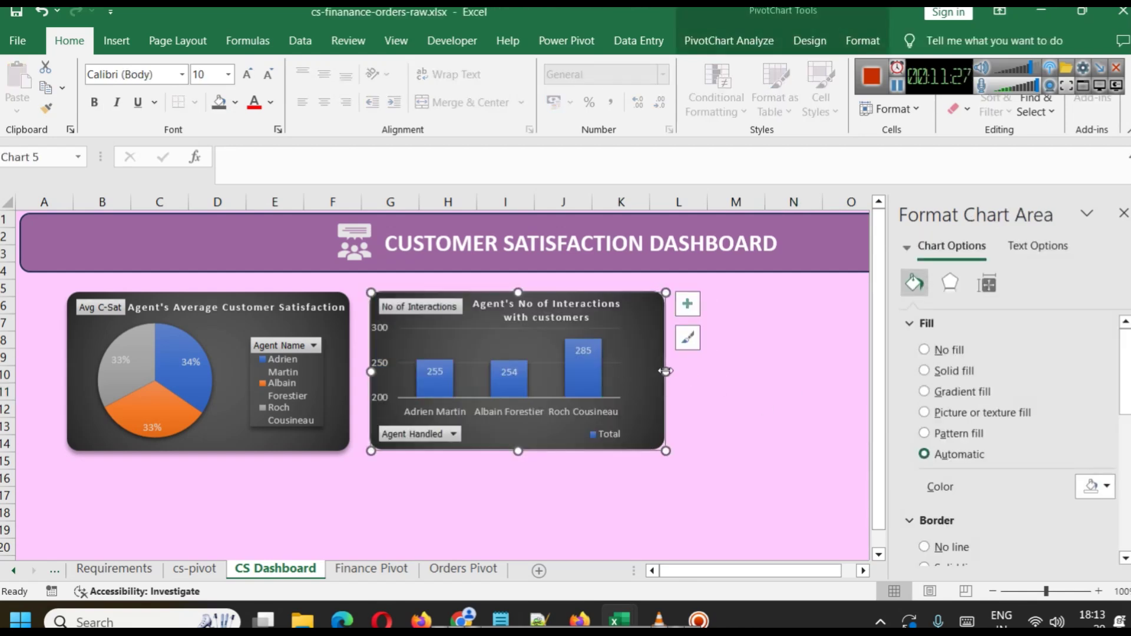
{"action": "left_click", "coordinate": [738, 377]}
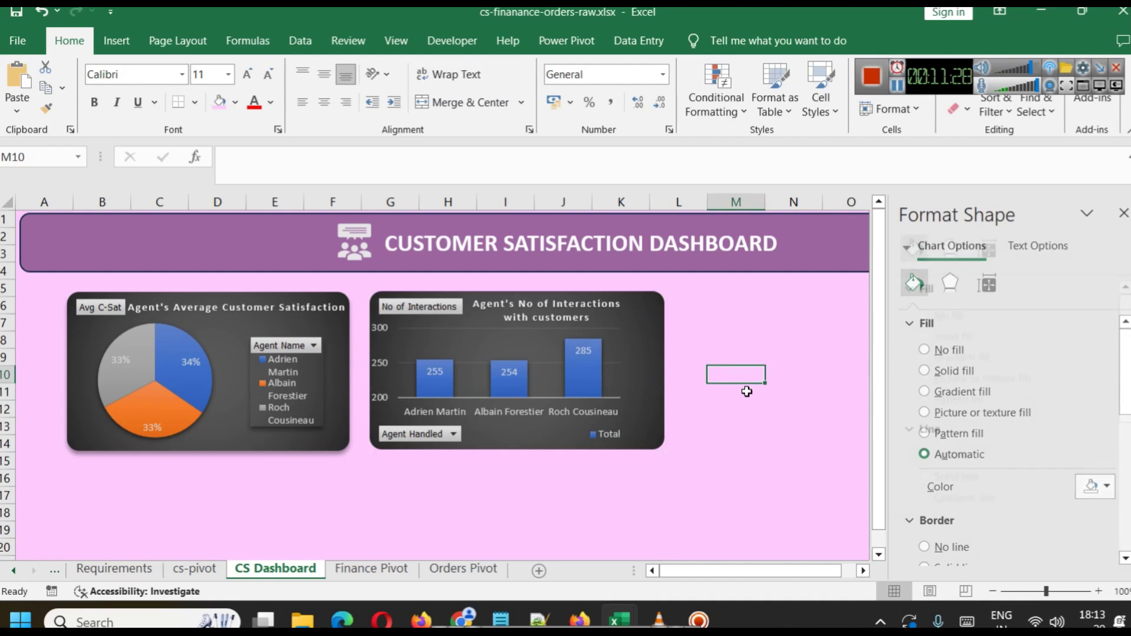
Check the pie chart's size and set the interactions chart's height to 4.7 cm.
{"action": "left_click", "coordinate": [104, 341]}
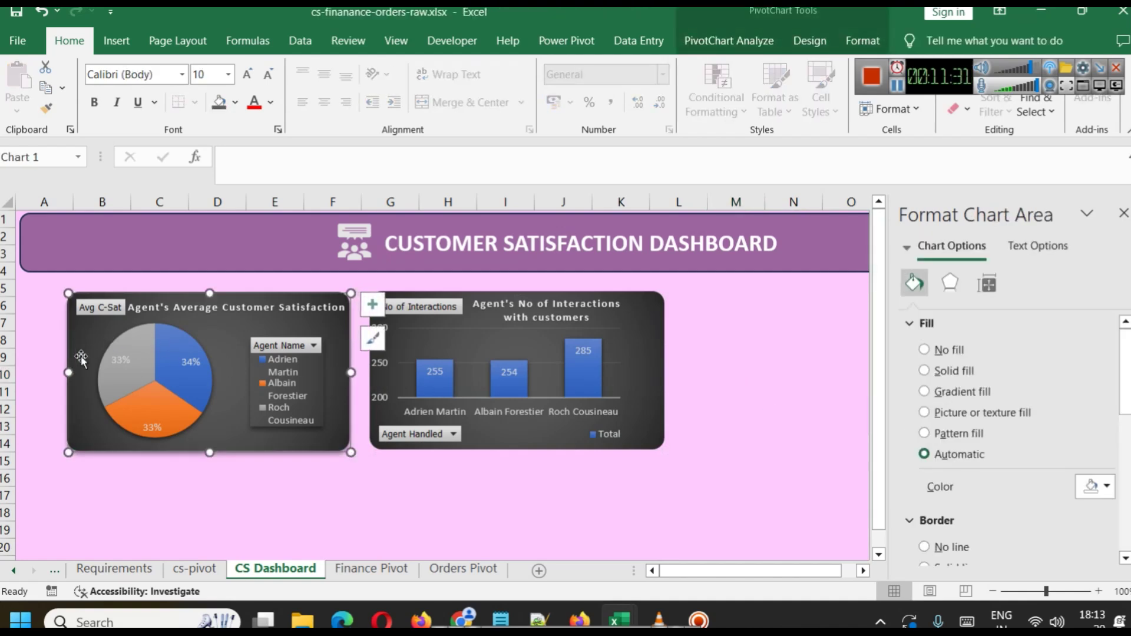
{"action": "left_click", "coordinate": [987, 284]}
{"action": "left_click", "coordinate": [965, 323]}
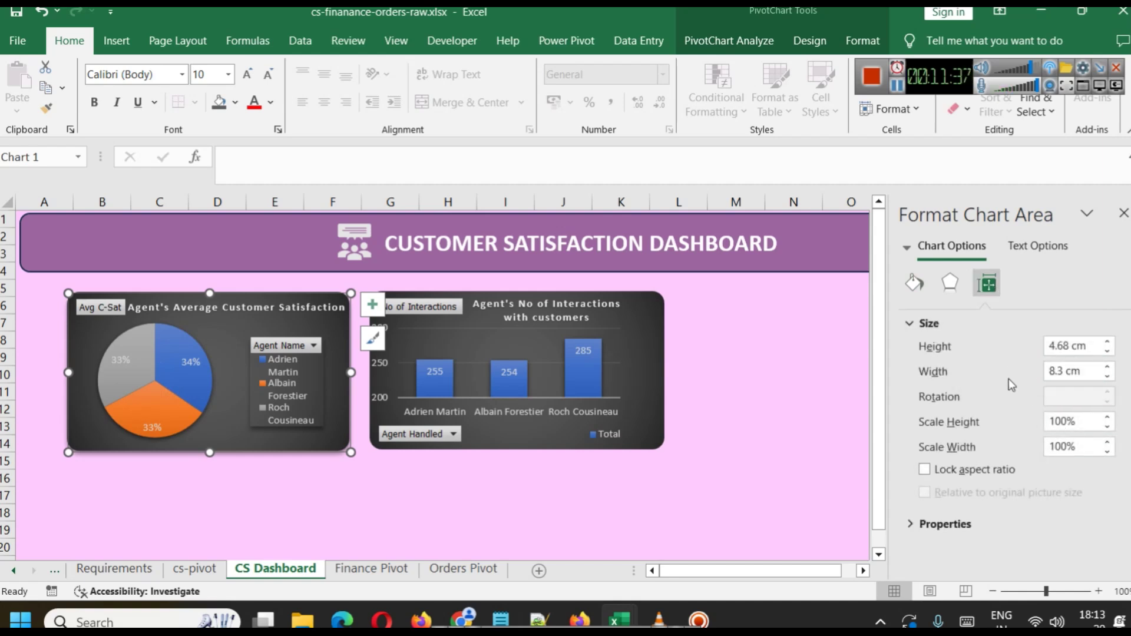
{"action": "left_click", "coordinate": [652, 348]}
{"action": "left_click", "coordinate": [987, 284]}
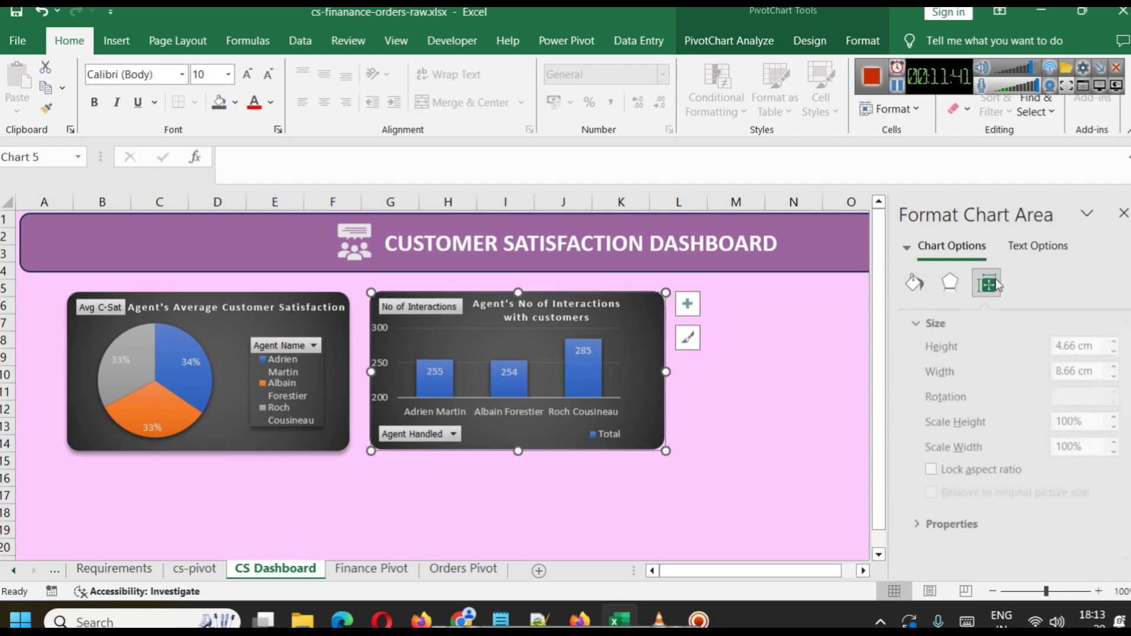
{"action": "left_click", "coordinate": [1108, 342]}
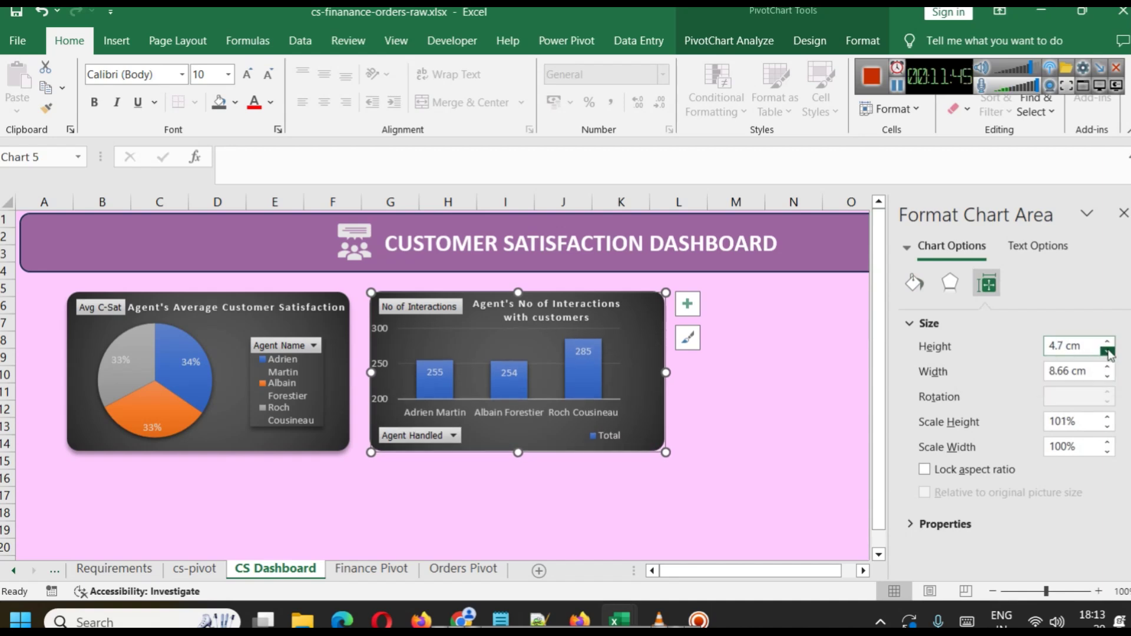
Check the pie chart's height and set the interactions chart's height to 4.68 cm to match.
{"action": "left_click", "coordinate": [194, 325]}
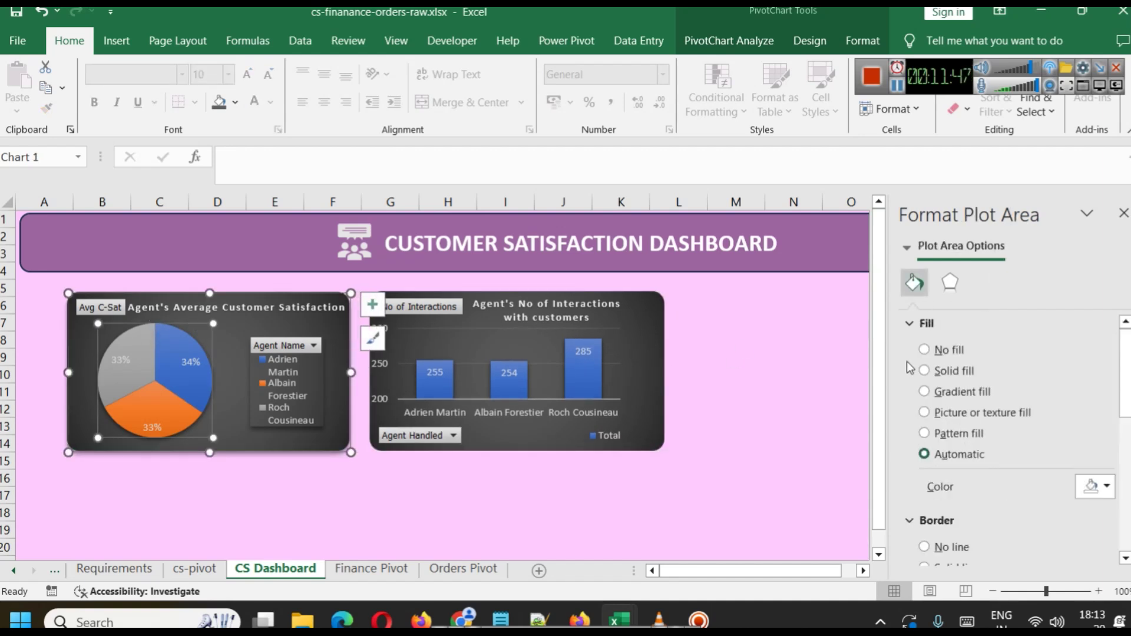
{"action": "left_click", "coordinate": [337, 339]}
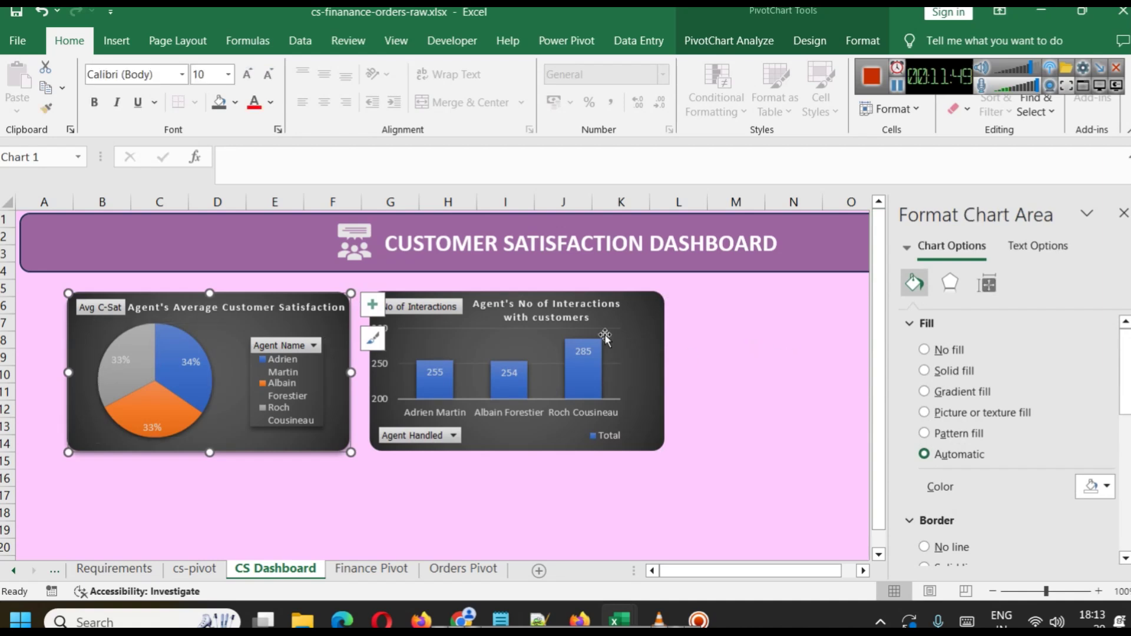
{"action": "left_click", "coordinate": [987, 283]}
{"action": "left_click", "coordinate": [1086, 347]}
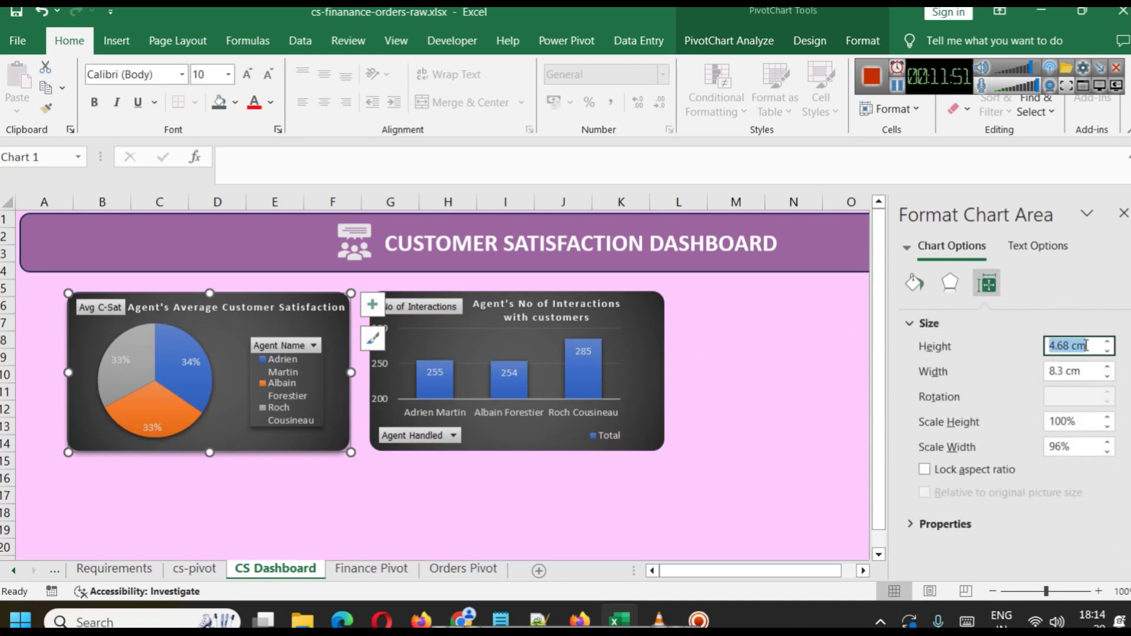
{"action": "left_click", "coordinate": [619, 357]}
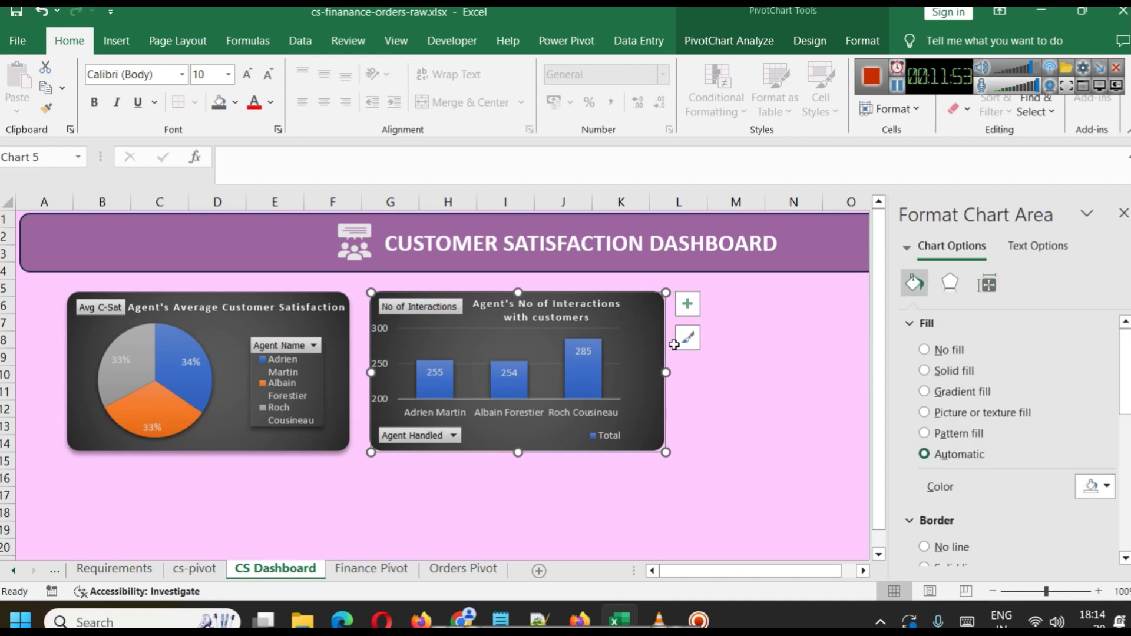
{"action": "left_click", "coordinate": [987, 283]}
{"action": "left_click", "coordinate": [1083, 346]}
{"action": "left_click", "coordinate": [1083, 346]}
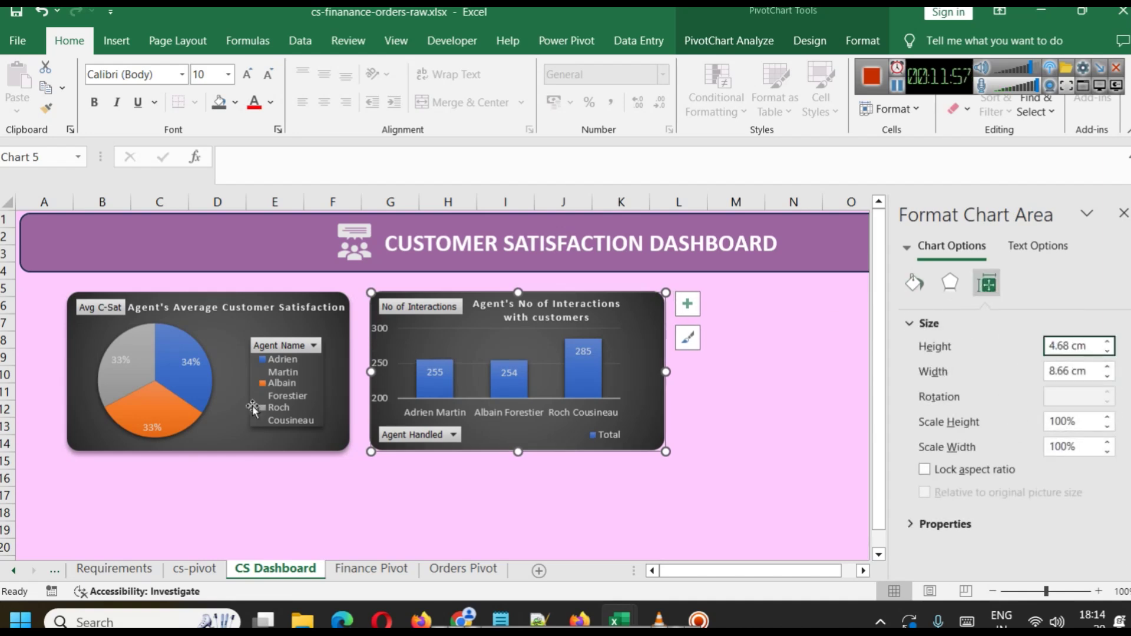
Check the pie chart's width, set the interactions chart's width to 8.3 cm, and close the formatting pane.
{"action": "left_click", "coordinate": [232, 423]}
{"action": "left_click", "coordinate": [988, 285]}
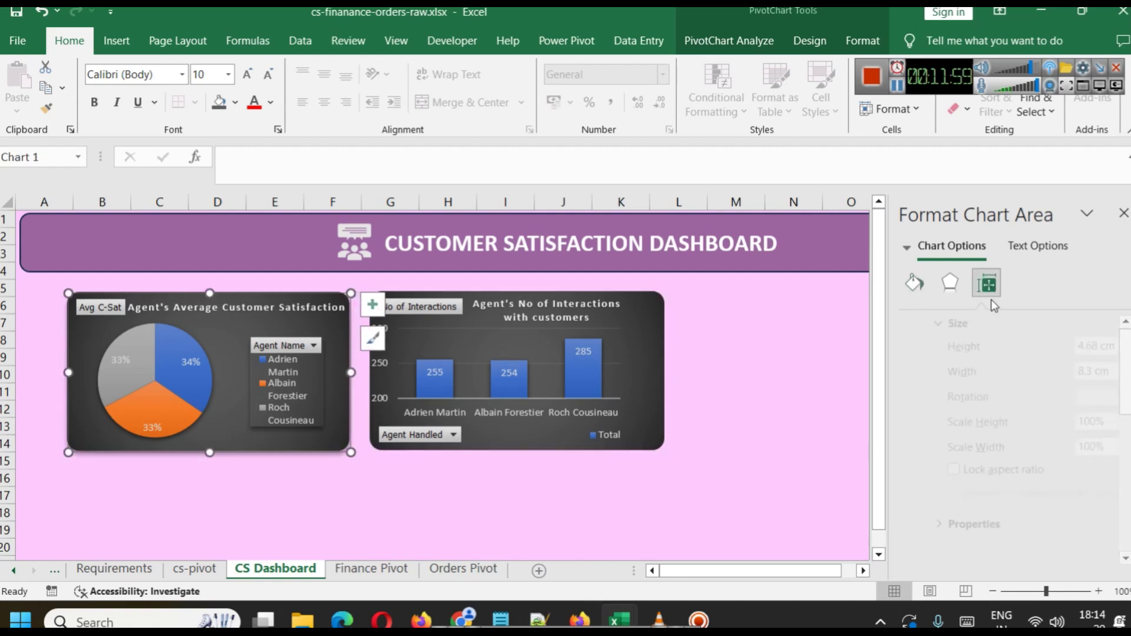
{"action": "left_click", "coordinate": [1087, 368]}
{"action": "left_click", "coordinate": [1088, 368]}
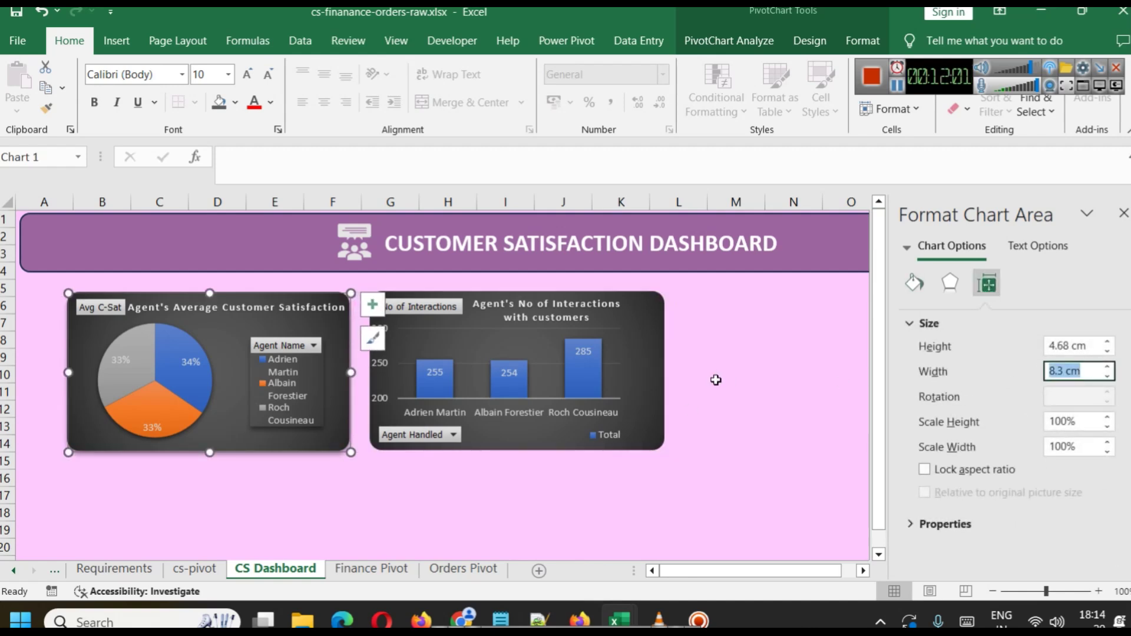
{"action": "left_click", "coordinate": [662, 360]}
{"action": "left_click", "coordinate": [988, 284]}
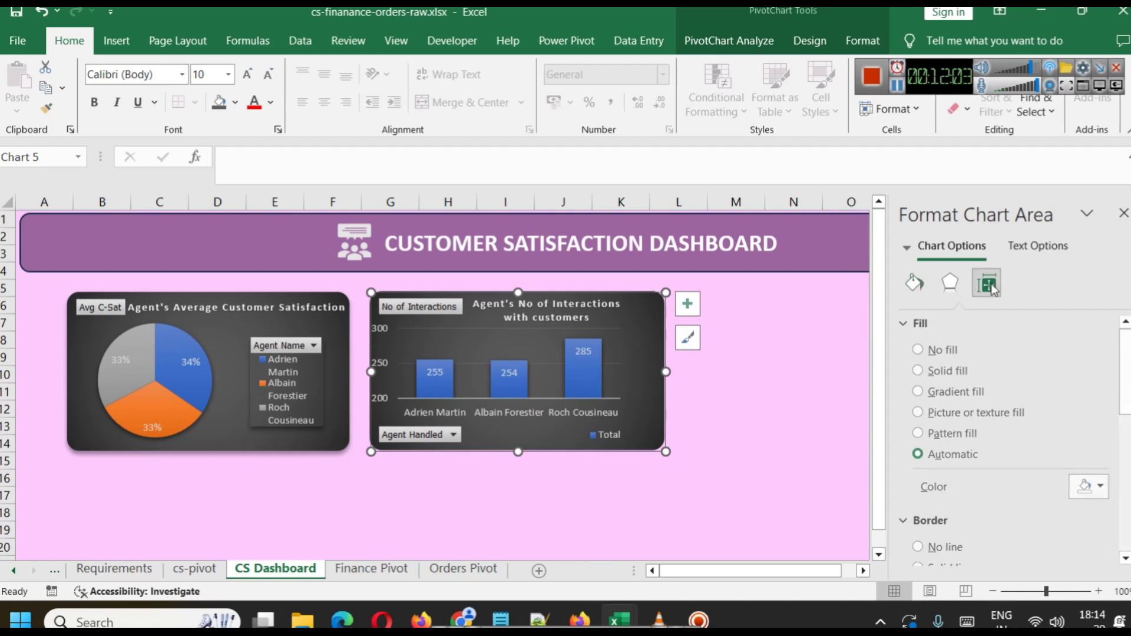
{"action": "left_click", "coordinate": [1090, 371]}
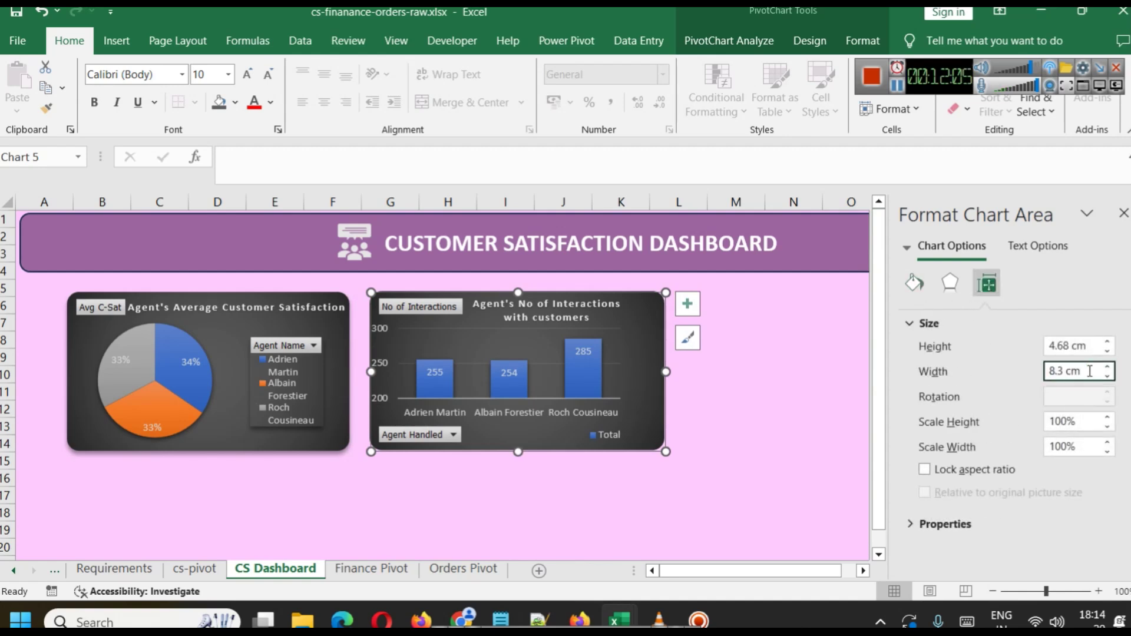
{"action": "key", "text": "Return"}
{"action": "left_click", "coordinate": [717, 462]}
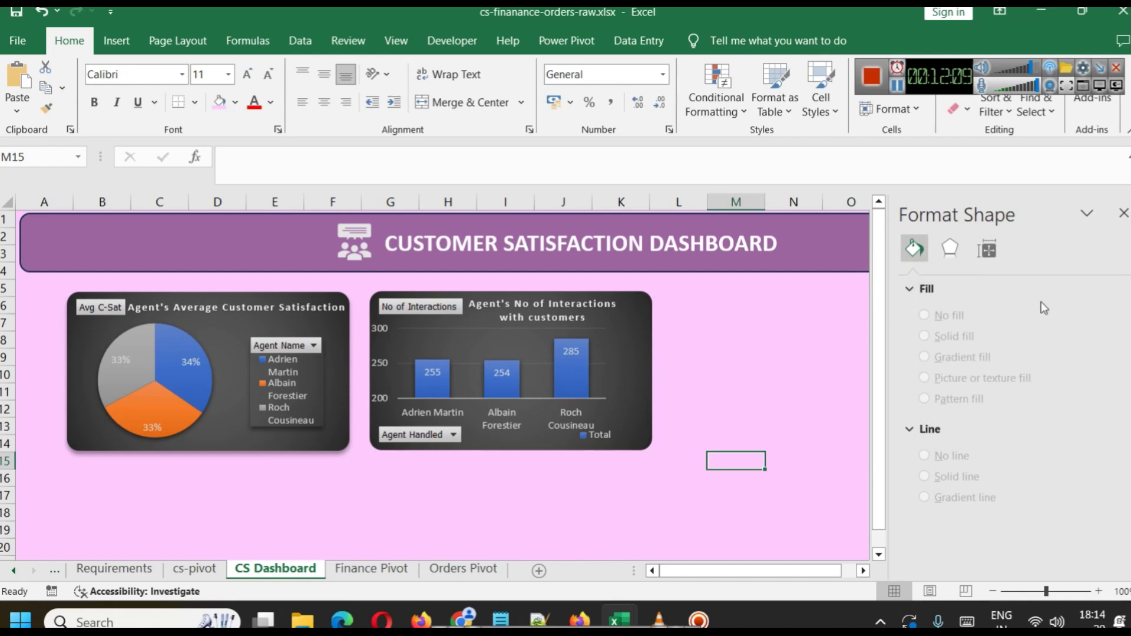
{"action": "left_click", "coordinate": [1124, 213]}
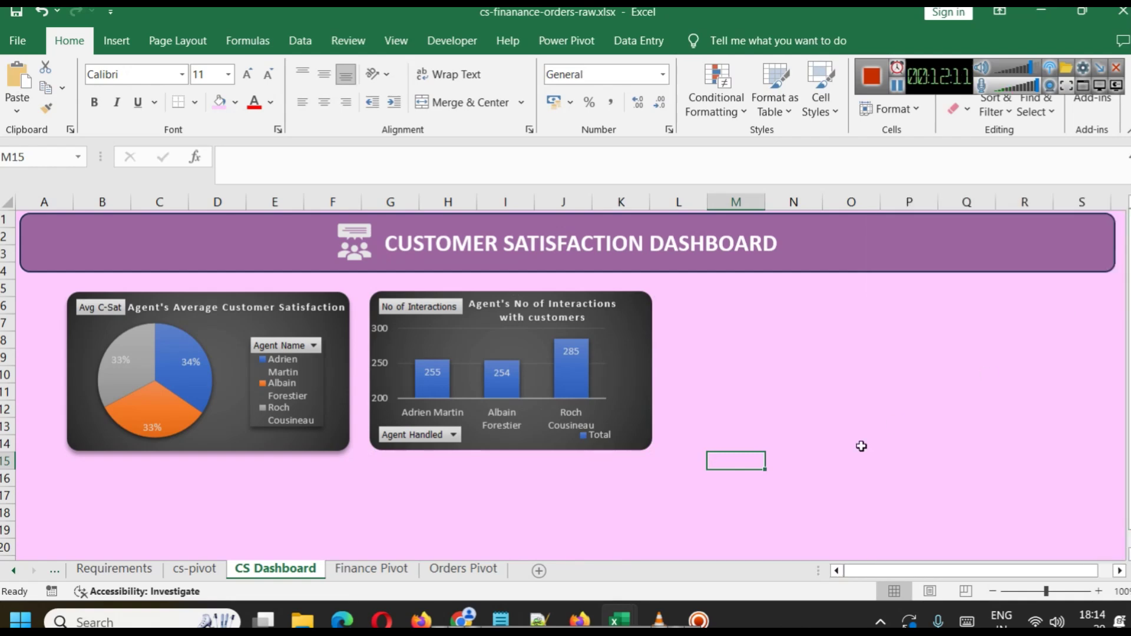
Reposition the interactions chart slightly farther from the pie chart, keeping the two charts level.
{"action": "left_click_drag", "start_coordinate": [601, 355], "coordinate": [660, 355]}
{"action": "key", "text": "Down"}
{"action": "key", "text": "Down"}
{"action": "key", "text": "Down"}
{"action": "key", "text": "Down"}
{"action": "key", "text": "Down"}
{"action": "key", "text": "Down"}
{"action": "key", "text": "Left"}
{"action": "key", "text": "Left"}
{"action": "key", "text": "Left"}
{"action": "key", "text": "Left"}
{"action": "key", "text": "Left"}
{"action": "key", "text": "Left"}
{"action": "key", "text": "Left"}
{"action": "key", "text": "Left"}
{"action": "key", "text": "Left"}
{"action": "key", "text": "Left"}
{"action": "key", "text": "Left"}
{"action": "key", "text": "Left"}
{"action": "key", "text": "Left"}
{"action": "key", "text": "Left"}
{"action": "key", "text": "Left"}
{"action": "key", "text": "Left"}
{"action": "key", "text": "Left"}
{"action": "key", "text": "Left"}
{"action": "key", "text": "Left"}
{"action": "key", "text": "Left"}
{"action": "key", "text": "Left"}
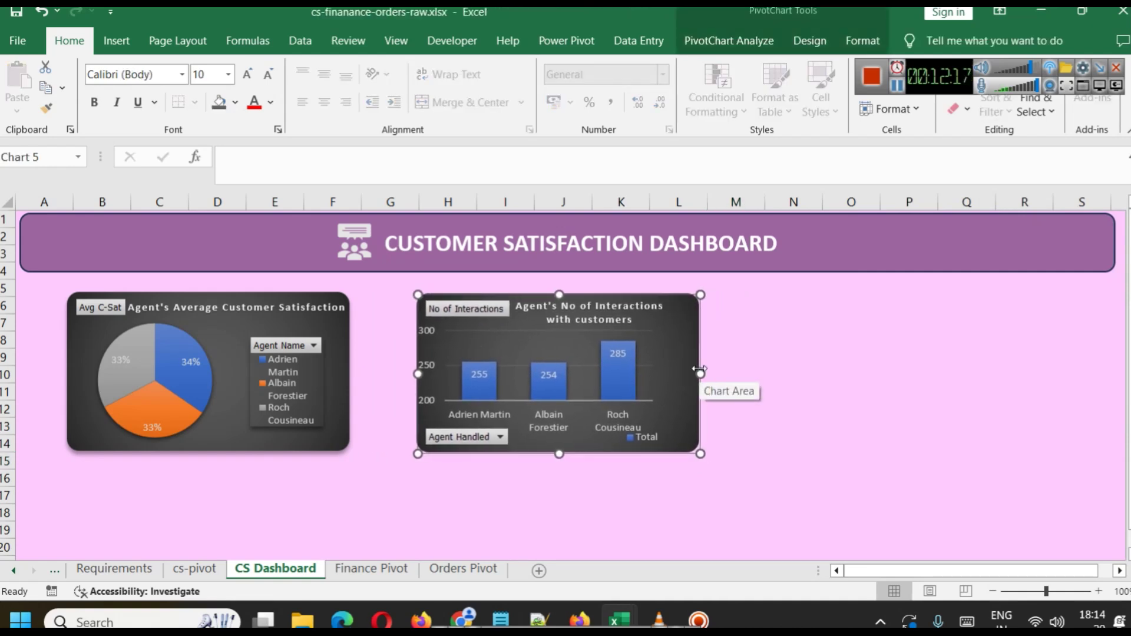
{"action": "key", "text": "Up"}
{"action": "key", "text": "Up"}
{"action": "key", "text": "Right"}
{"action": "key", "text": "Right"}
{"action": "key", "text": "Right"}
{"action": "key", "text": "Right"}
{"action": "key", "text": "Right"}
{"action": "key", "text": "Right"}
{"action": "key", "text": "Right"}
{"action": "key", "text": "Right"}
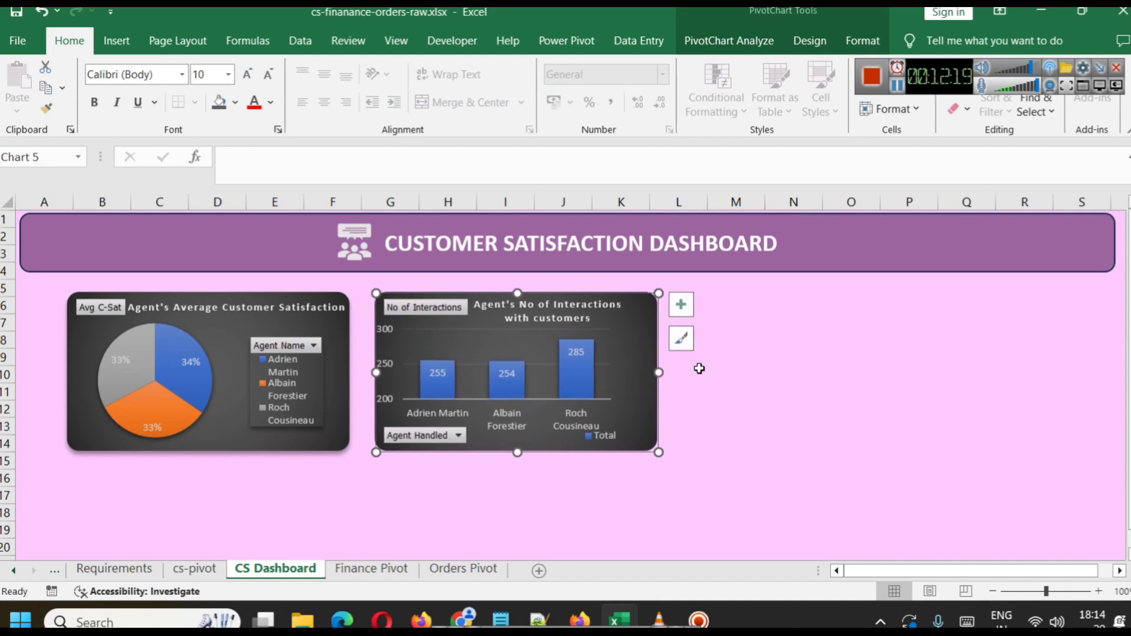
{"action": "left_click", "coordinate": [798, 383]}
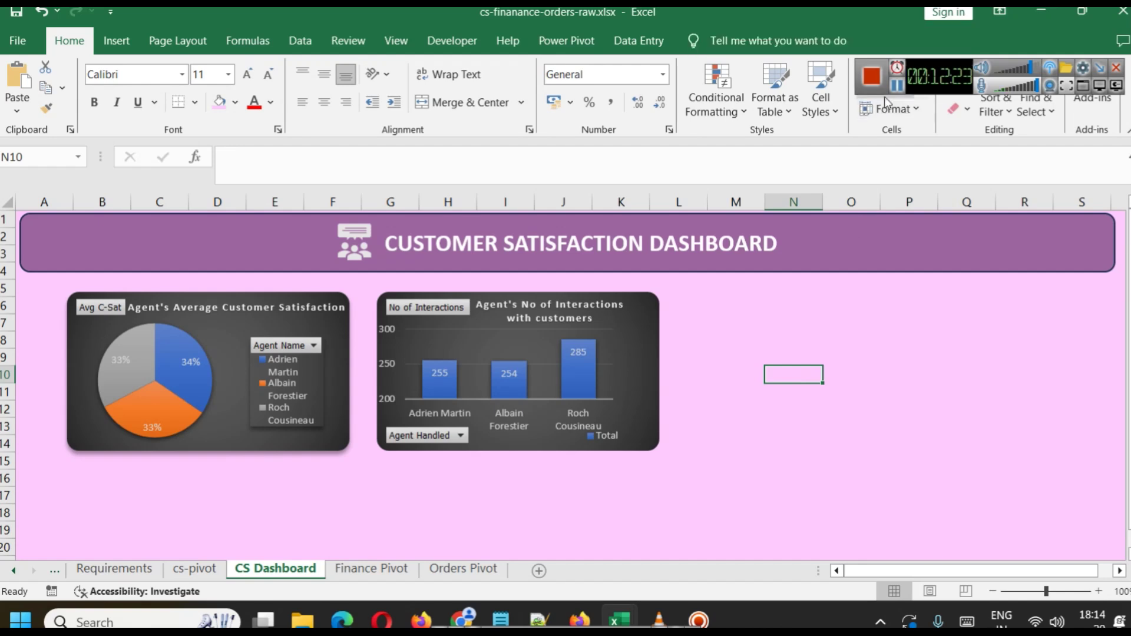
{"action": "left_click", "coordinate": [770, 228]}
{"action": "left_click", "coordinate": [211, 219]}
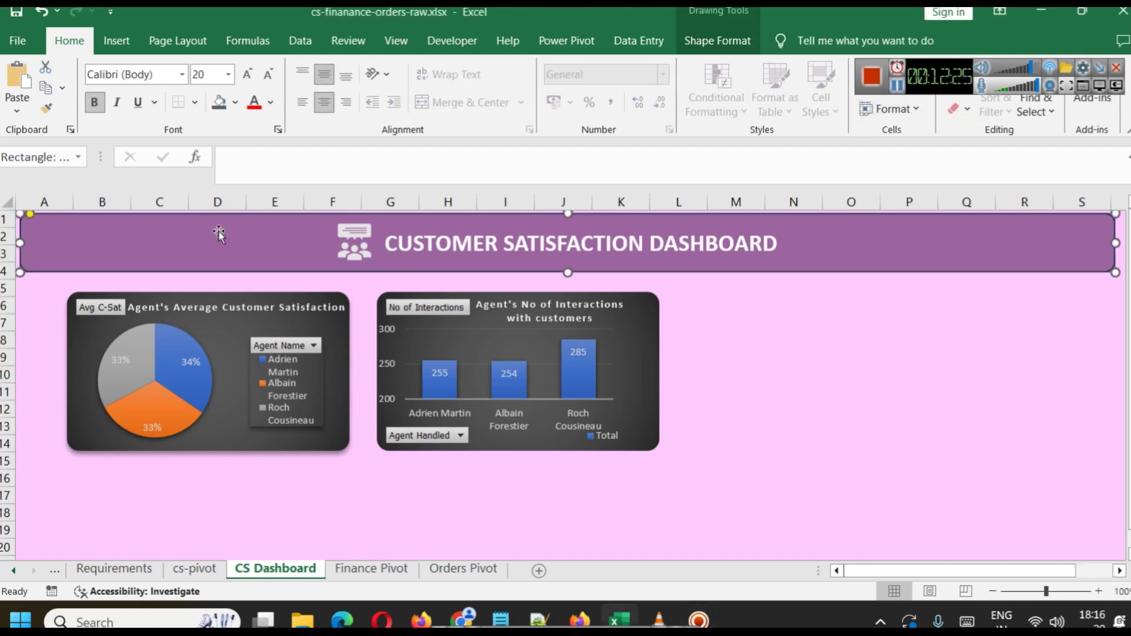
{"action": "right_click", "coordinate": [647, 347]}
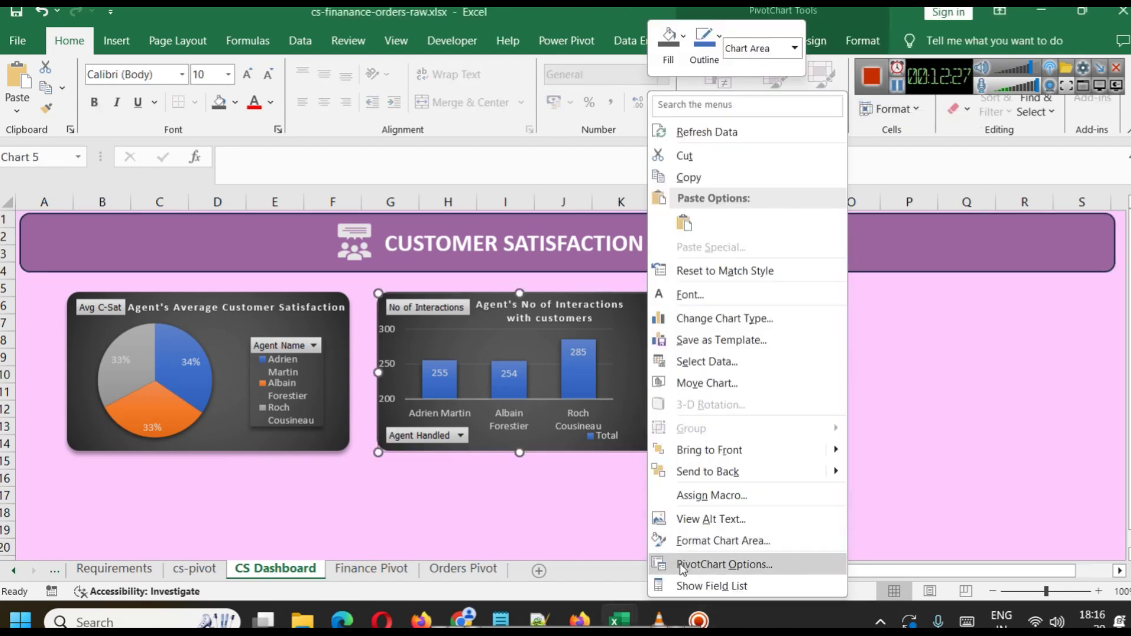
{"action": "left_click", "coordinate": [669, 40]}
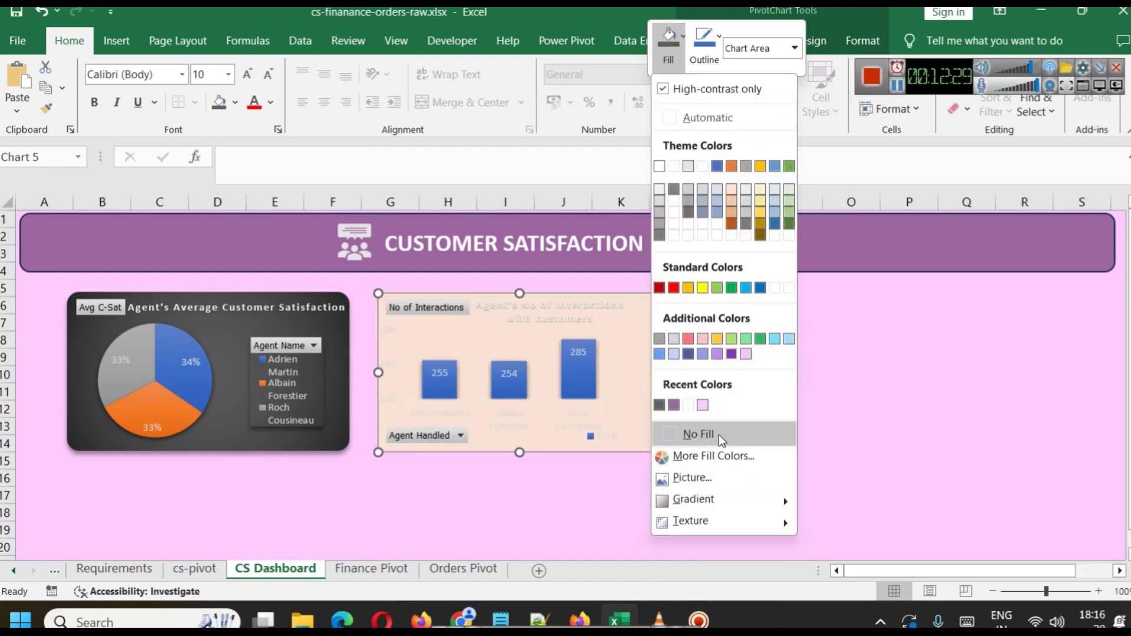
{"action": "left_click", "coordinate": [709, 458]}
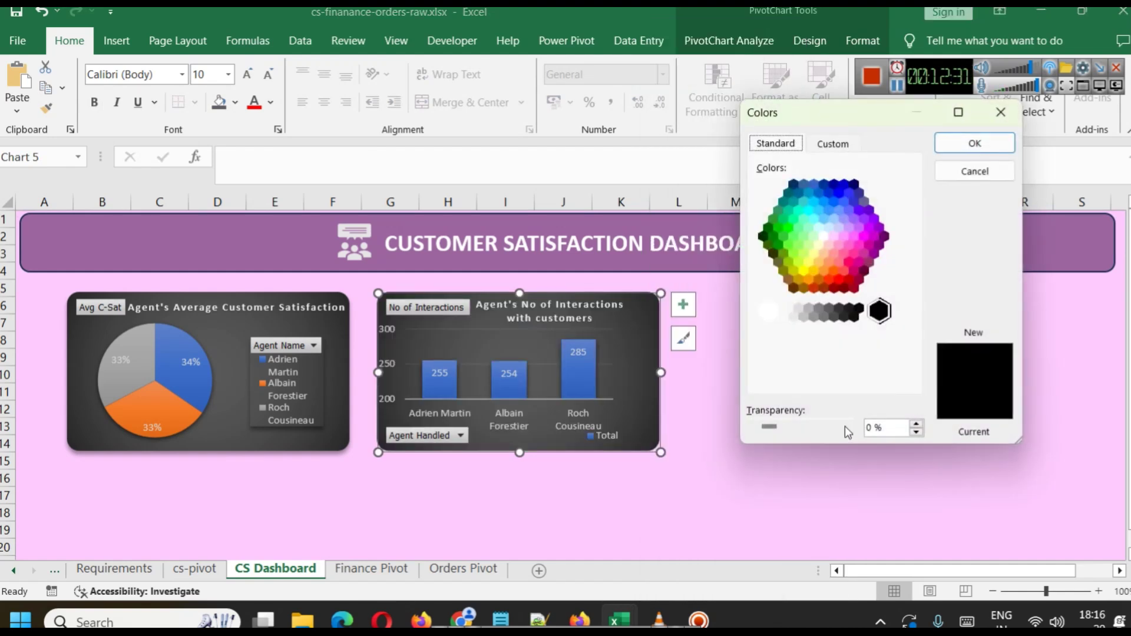
{"action": "left_click", "coordinate": [851, 144]}
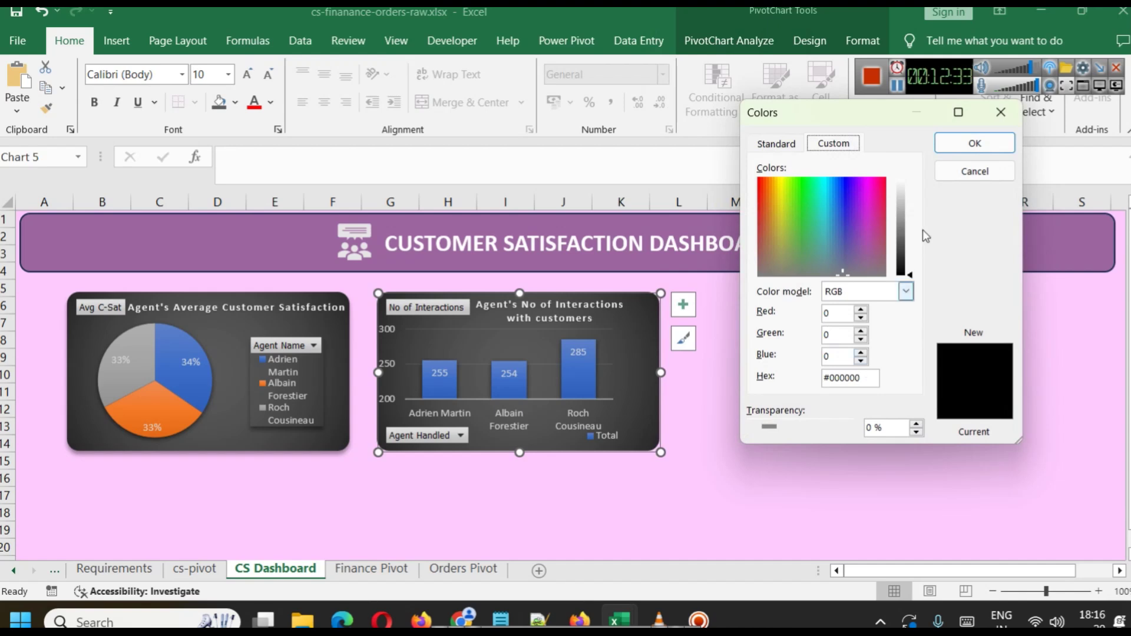
{"action": "left_click", "coordinate": [1002, 112]}
Change the title banner's fill from purple to a dark grey theme colour that matches the charts.
{"action": "left_click", "coordinate": [247, 255]}
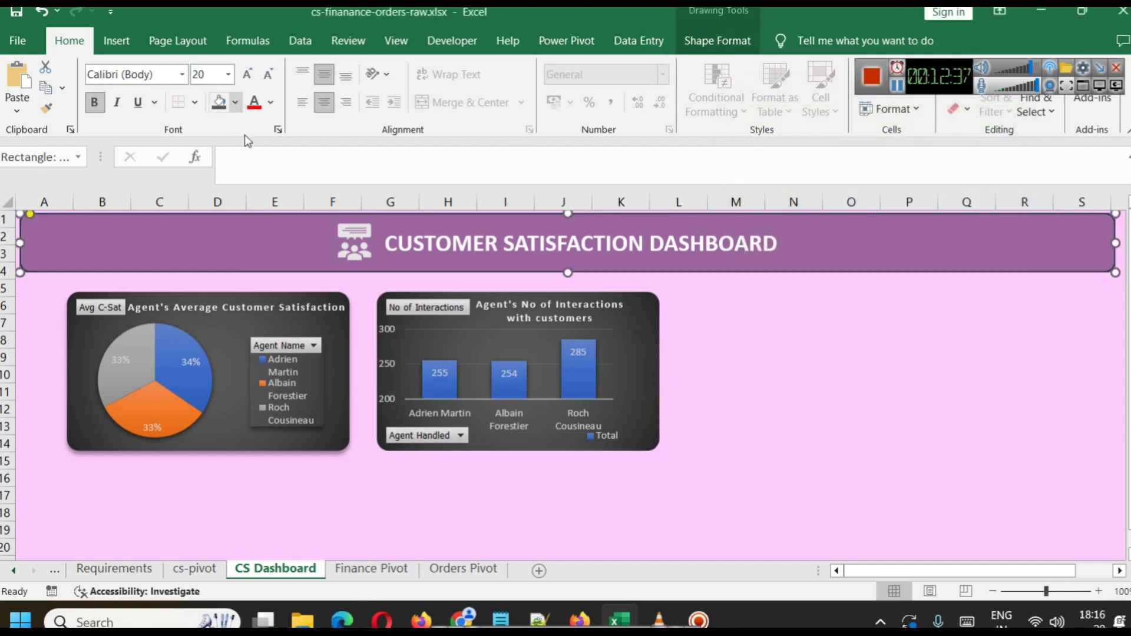
{"action": "right_click", "coordinate": [210, 246]}
{"action": "left_click", "coordinate": [275, 135]}
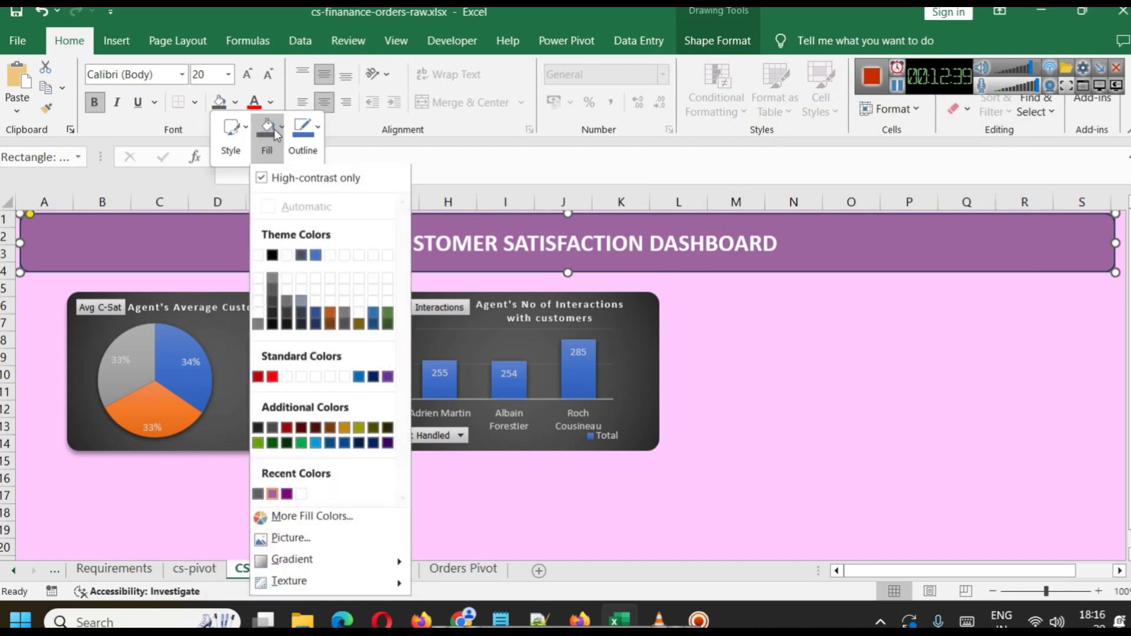
{"action": "left_click", "coordinate": [272, 303]}
{"action": "left_click", "coordinate": [851, 293]}
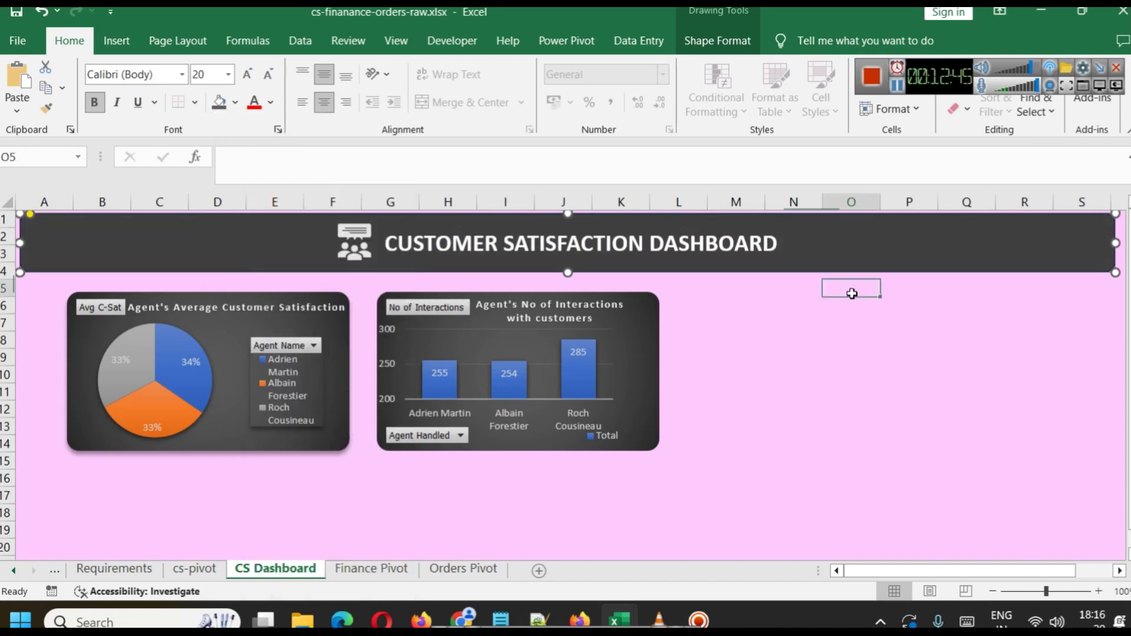
{"action": "left_click", "coordinate": [880, 385]}
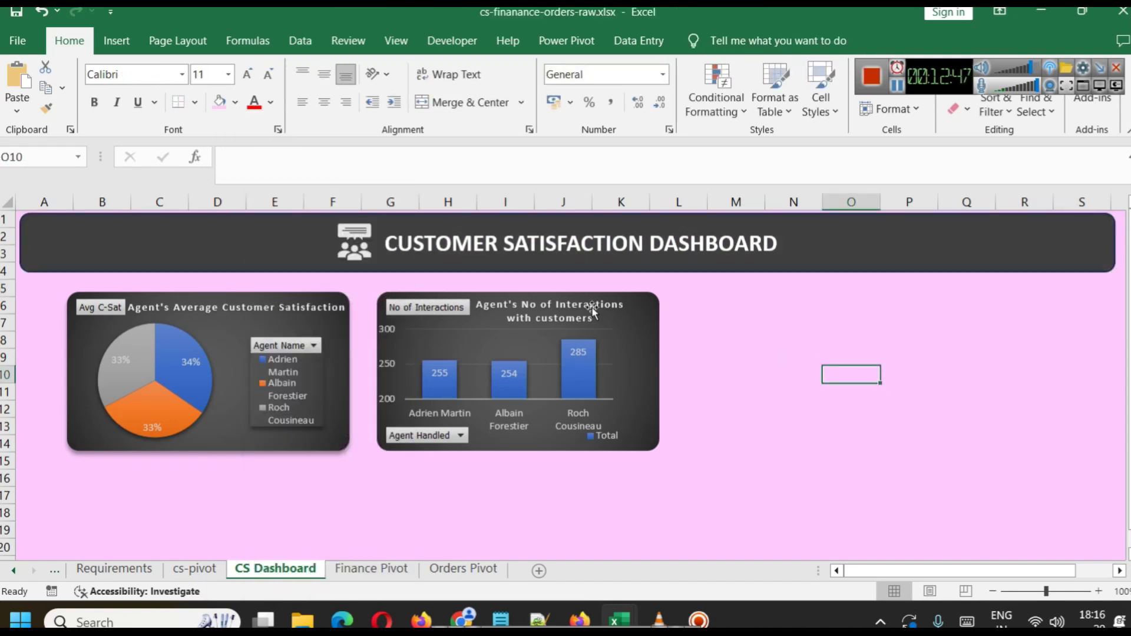
{"action": "left_click", "coordinate": [268, 239]}
{"action": "left_click", "coordinate": [831, 462]}
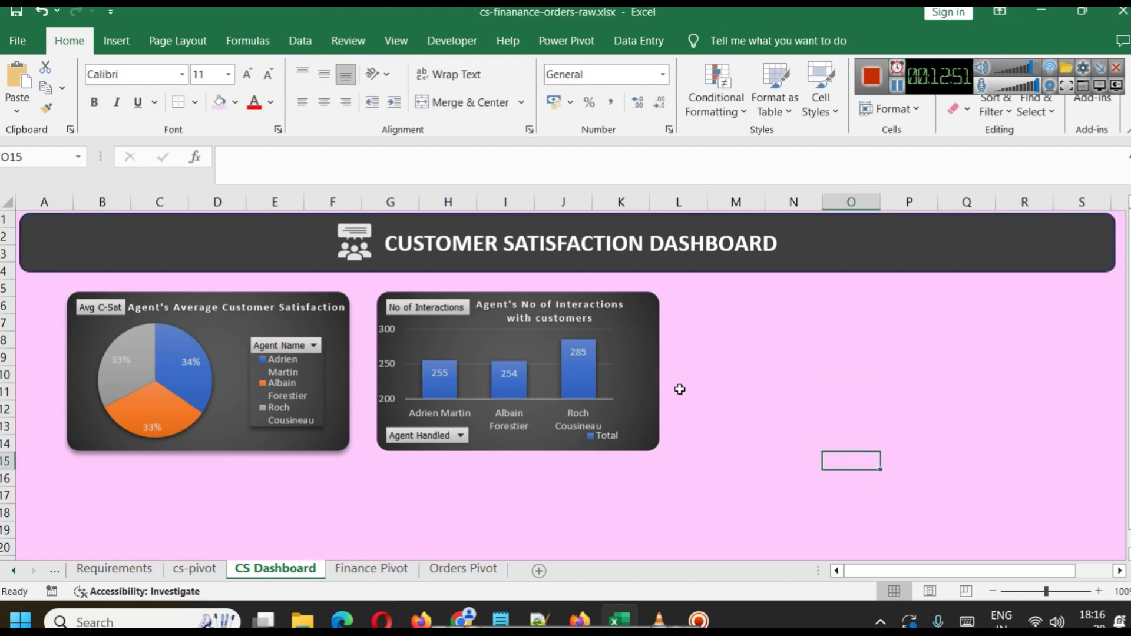
Delete the leftover agents' interactions column chart from the cs-pivot sheet.
{"action": "left_click", "coordinate": [189, 567]}
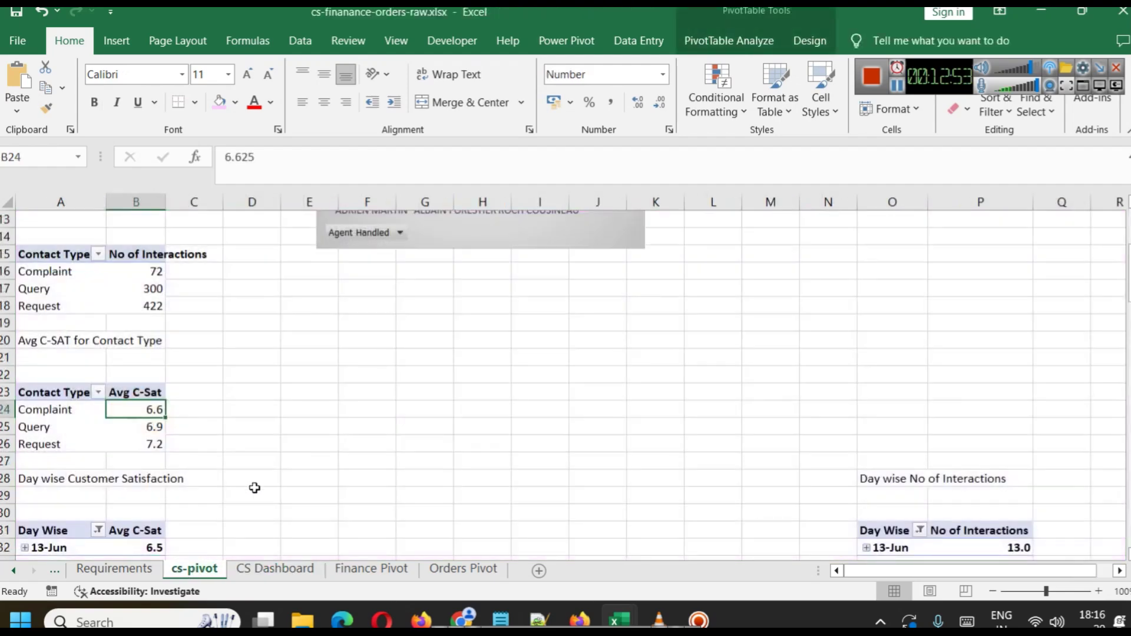
{"action": "scroll", "coordinate": [251, 389], "scroll_direction": "up", "scroll_amount": 4}
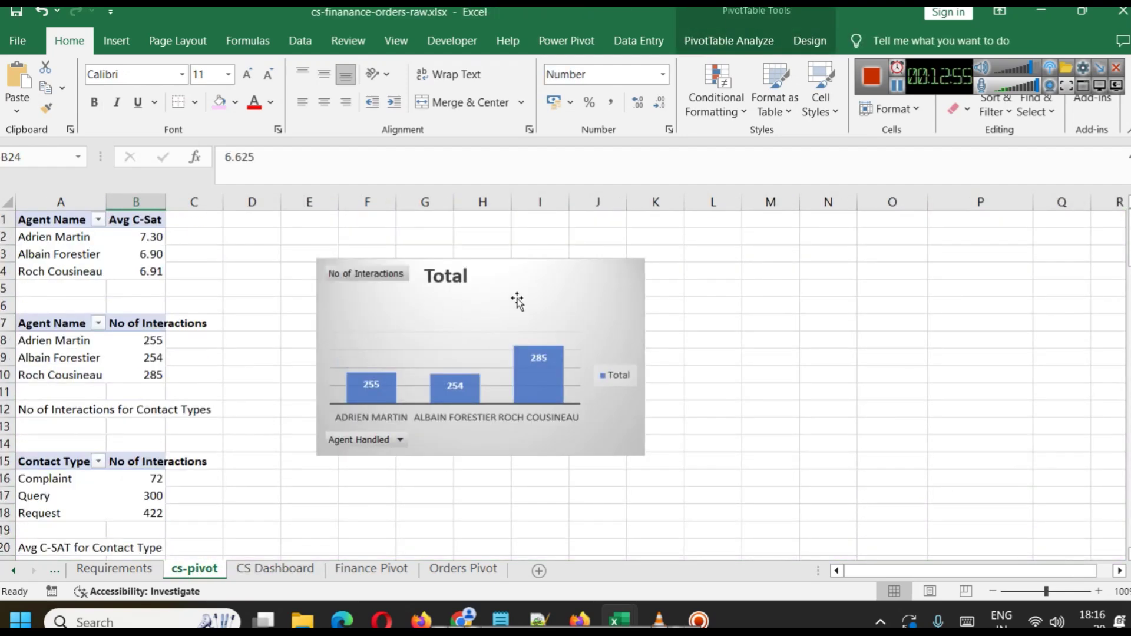
{"action": "left_click", "coordinate": [531, 292]}
{"action": "key", "text": "Delete"}
Insert a Clustered Bar PivotChart from the pivot table showing No of Interactions by Contact Type.
{"action": "scroll", "coordinate": [227, 407], "scroll_direction": "down", "scroll_amount": 3}
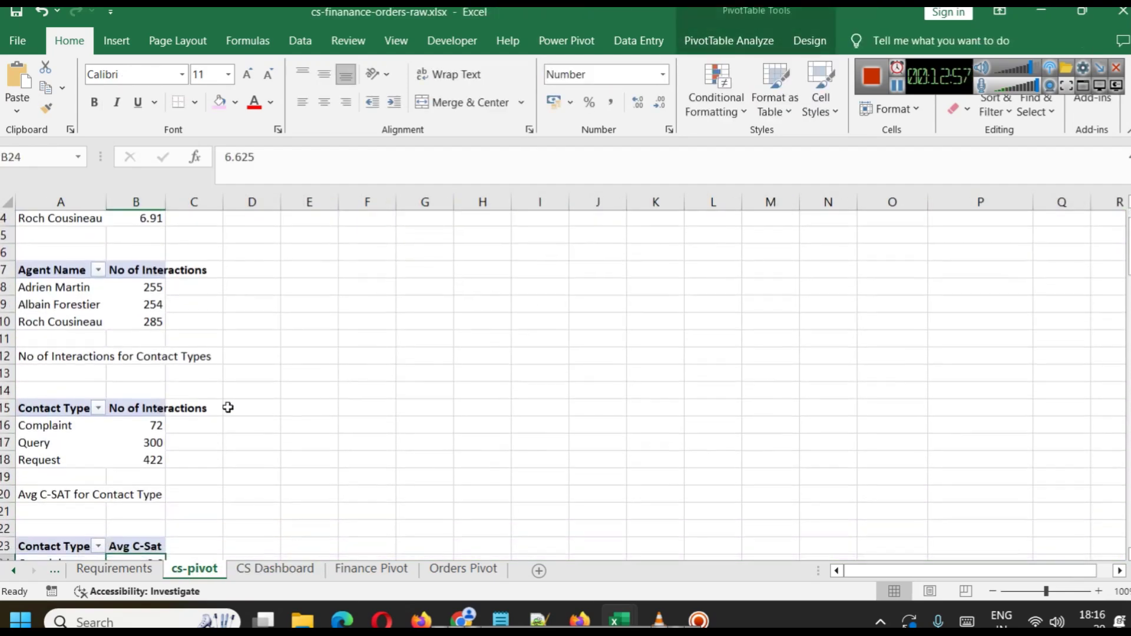
{"action": "left_click", "coordinate": [51, 304]}
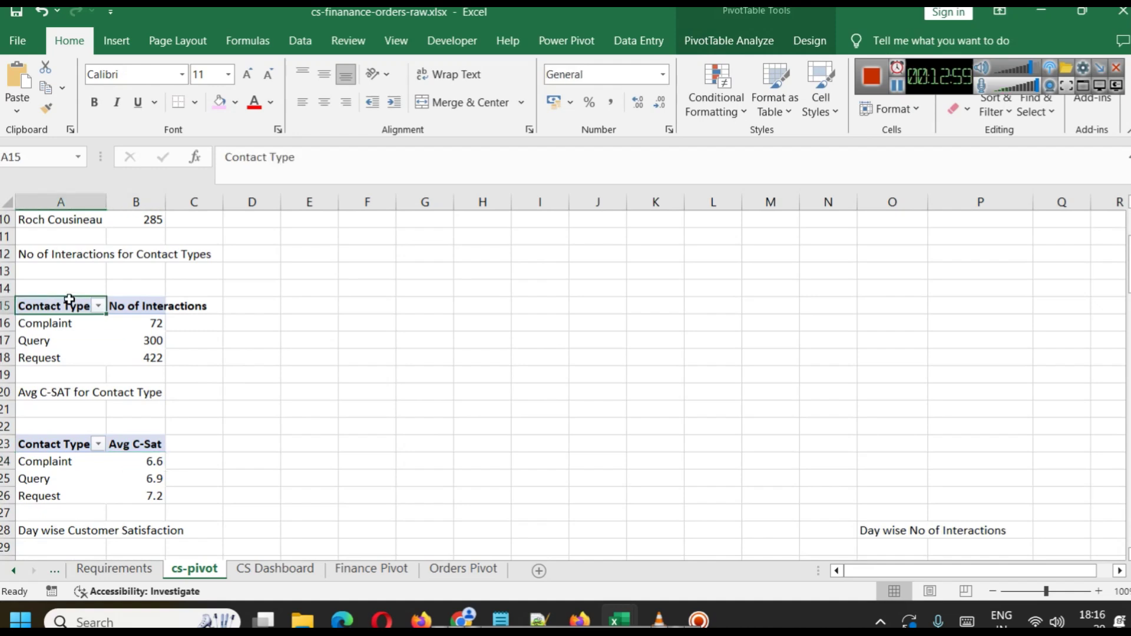
{"action": "scroll", "coordinate": [184, 329], "scroll_direction": "down", "scroll_amount": 3}
{"action": "scroll", "coordinate": [218, 342], "scroll_direction": "up", "scroll_amount": 5}
{"action": "scroll", "coordinate": [204, 338], "scroll_direction": "up", "scroll_amount": 1}
{"action": "scroll", "coordinate": [194, 345], "scroll_direction": "down", "scroll_amount": 1}
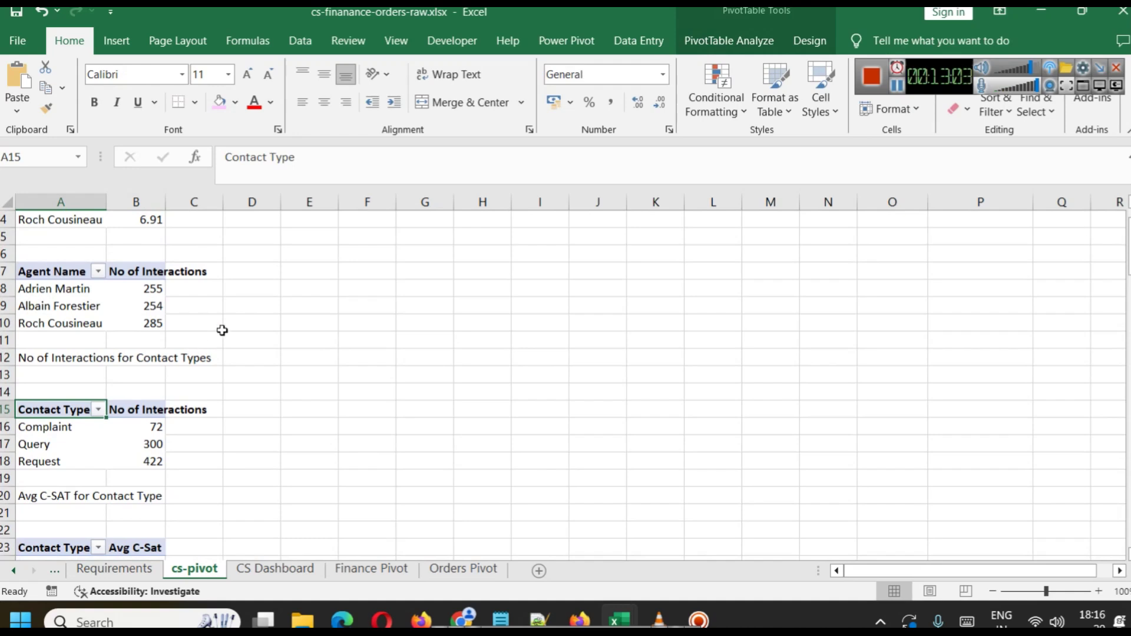
{"action": "left_click", "coordinate": [116, 40]}
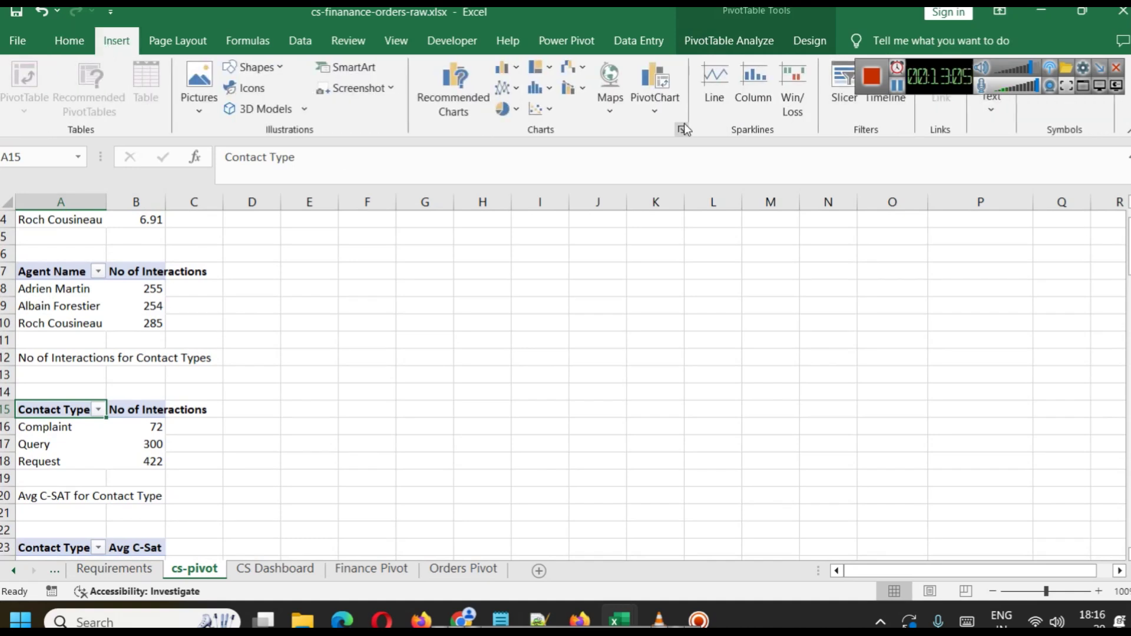
{"action": "left_click", "coordinate": [660, 110]}
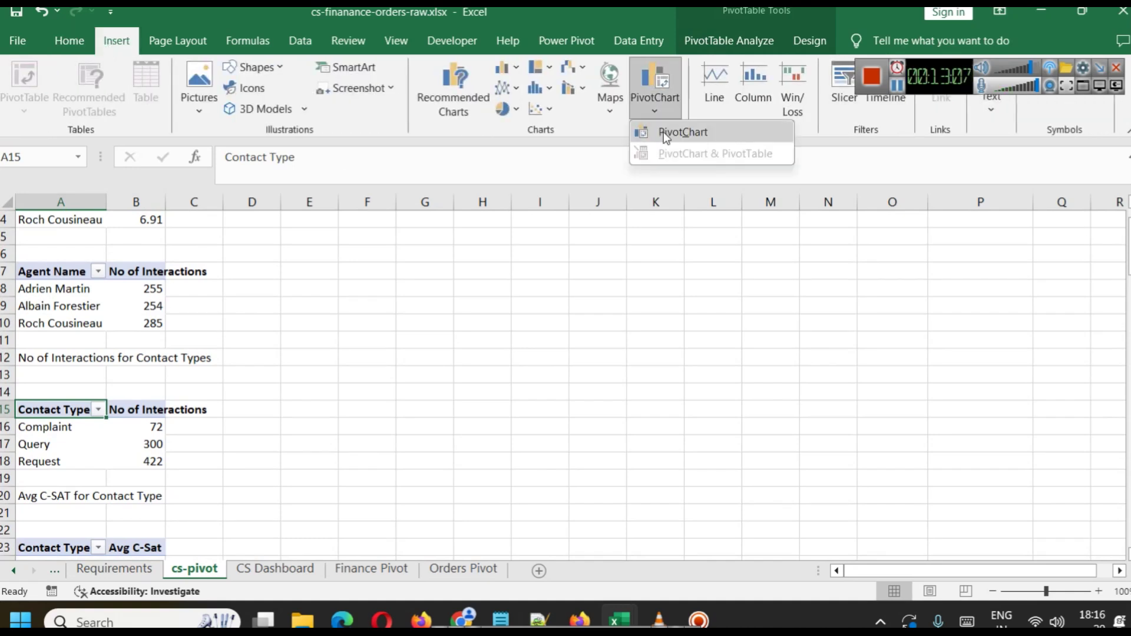
{"action": "left_click", "coordinate": [664, 132]}
{"action": "mouse_move", "coordinate": [482, 220]}
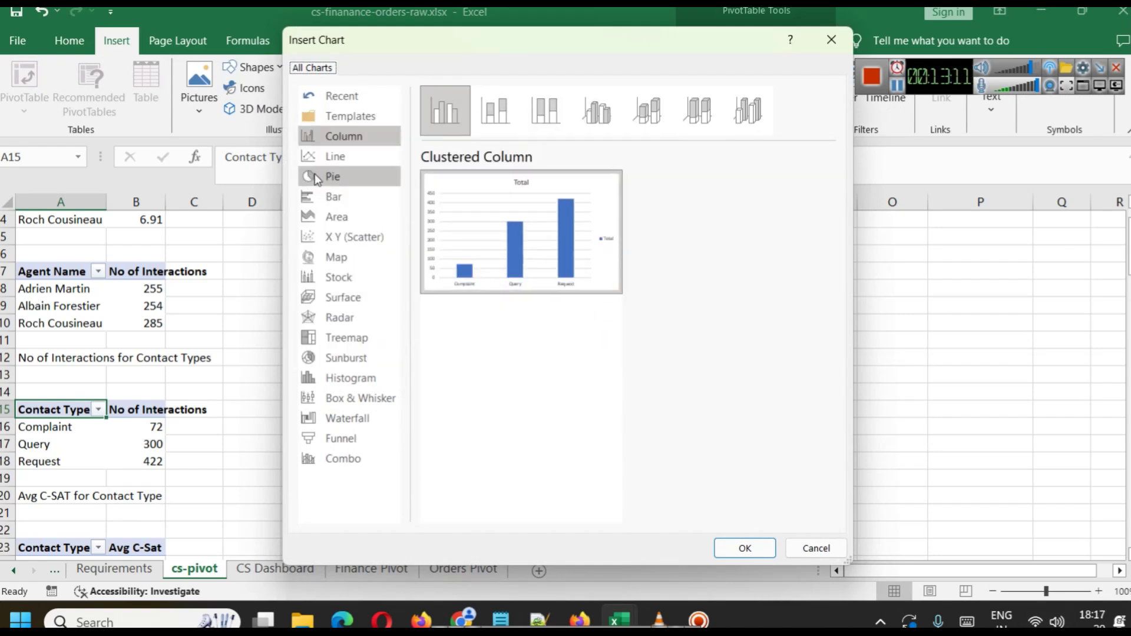
{"action": "left_click", "coordinate": [337, 193]}
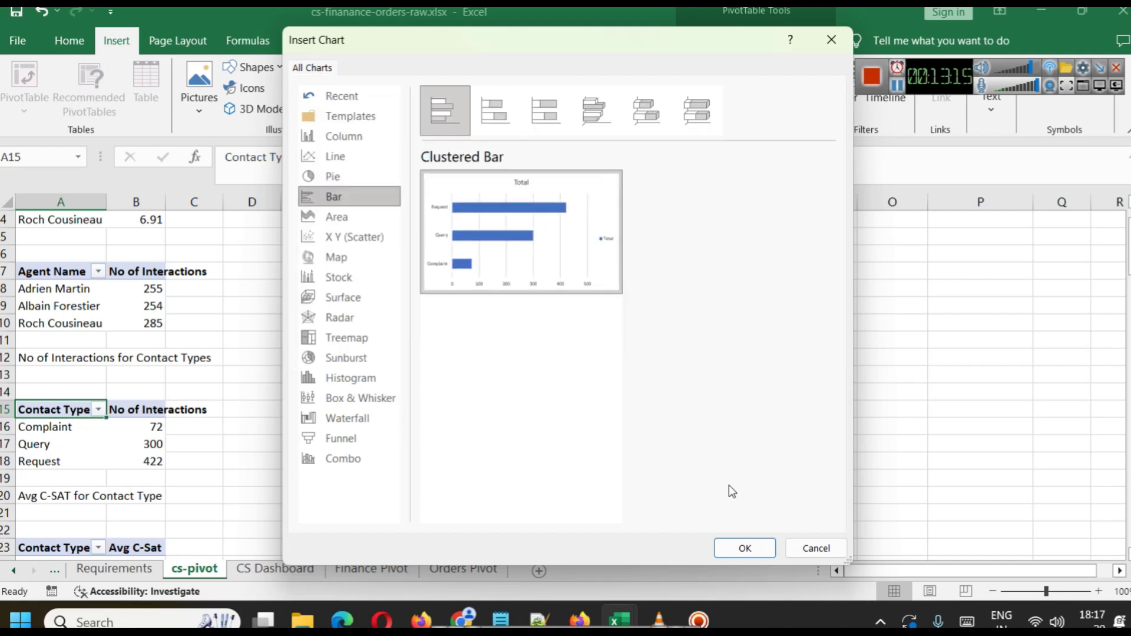
{"action": "left_click", "coordinate": [747, 549]}
Apply the dark gradient chart style to the contact type interactions bar chart.
{"action": "left_click", "coordinate": [810, 302]}
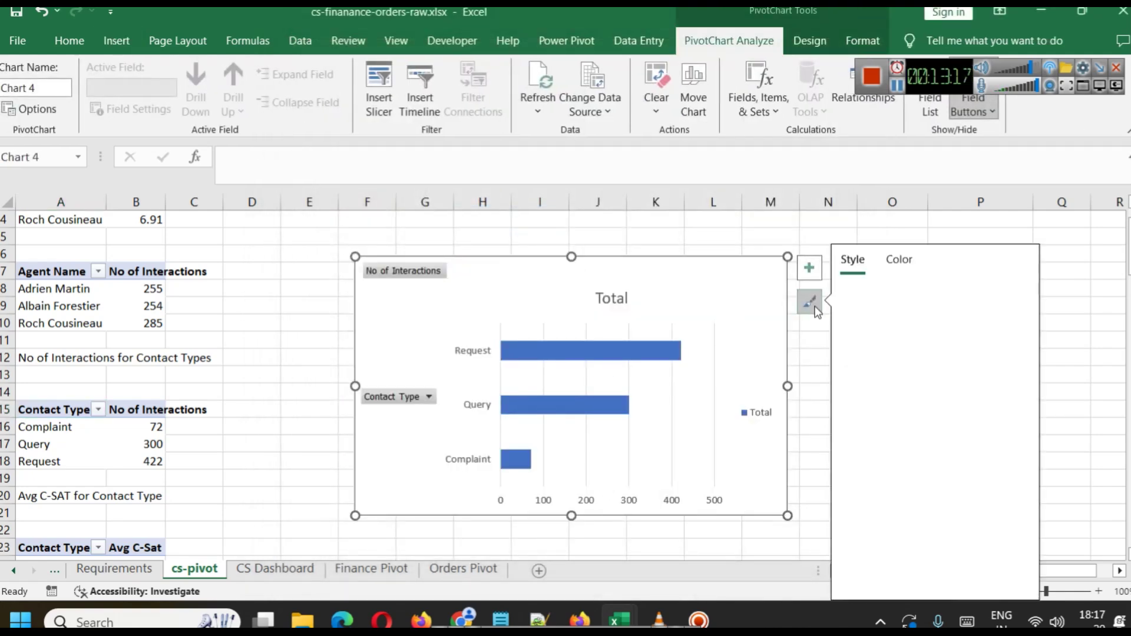
{"action": "scroll", "coordinate": [967, 448], "scroll_direction": "down", "scroll_amount": 3}
{"action": "left_click", "coordinate": [953, 346]}
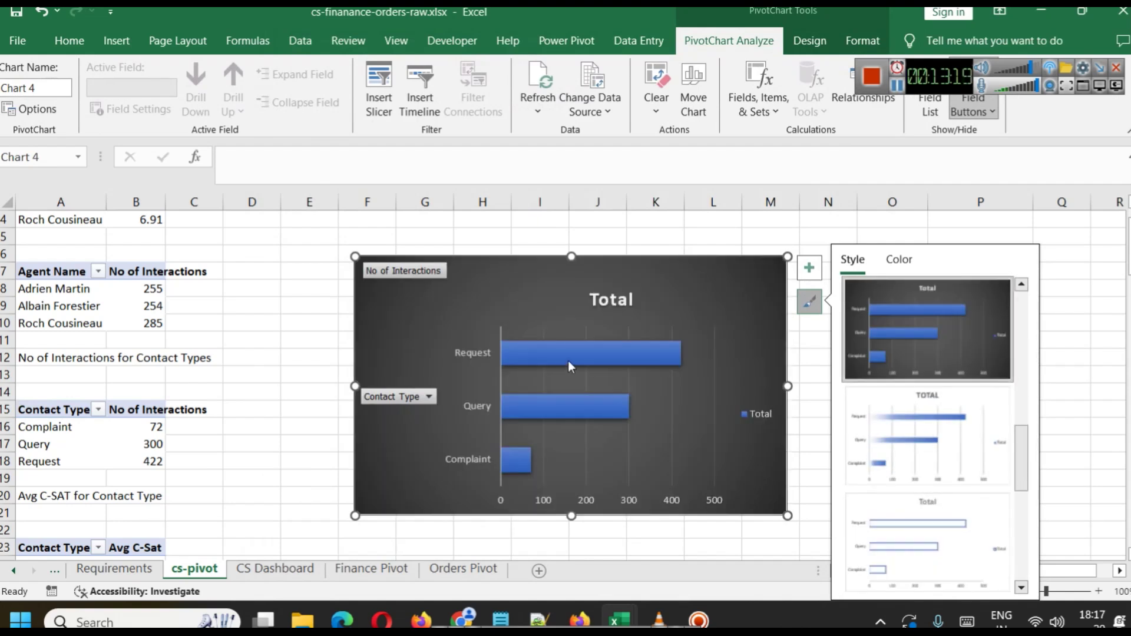
Shrink the contact type interactions bar chart on the cs-pivot sheet and reposition it beside the pivot tables.
{"action": "left_click", "coordinate": [597, 299]}
{"action": "double_click", "coordinate": [597, 300]}
{"action": "left_click", "coordinate": [719, 313]}
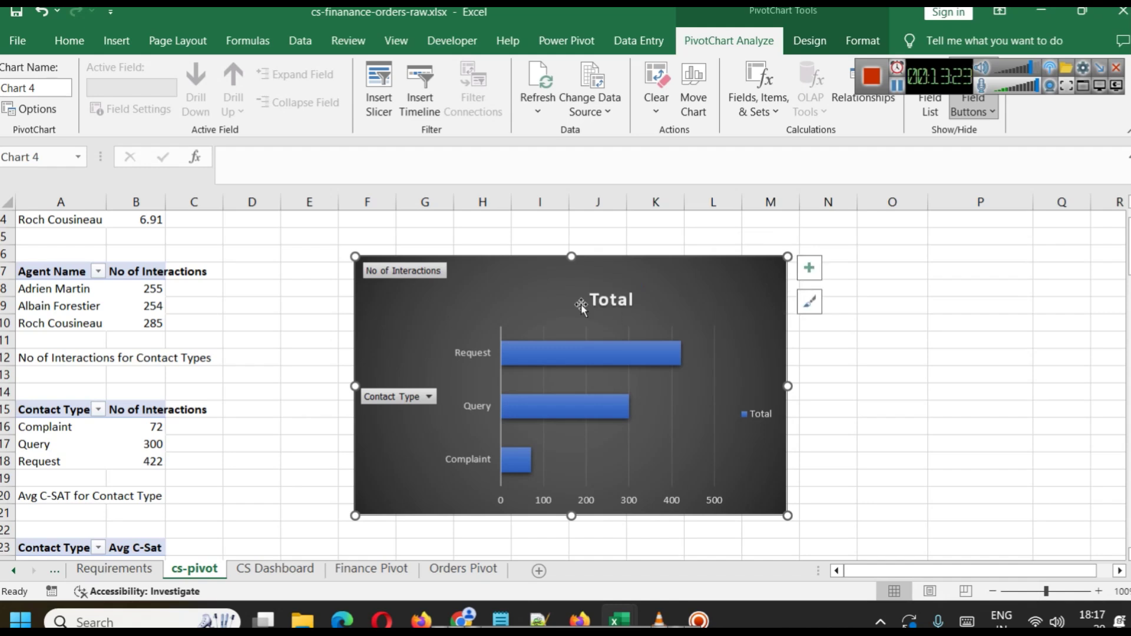
{"action": "left_click_drag", "start_coordinate": [357, 256], "coordinate": [462, 312]}
{"action": "left_click_drag", "start_coordinate": [641, 328], "coordinate": [517, 280]}
{"action": "right_click", "coordinate": [612, 296]}
{"action": "left_click", "coordinate": [525, 271]}
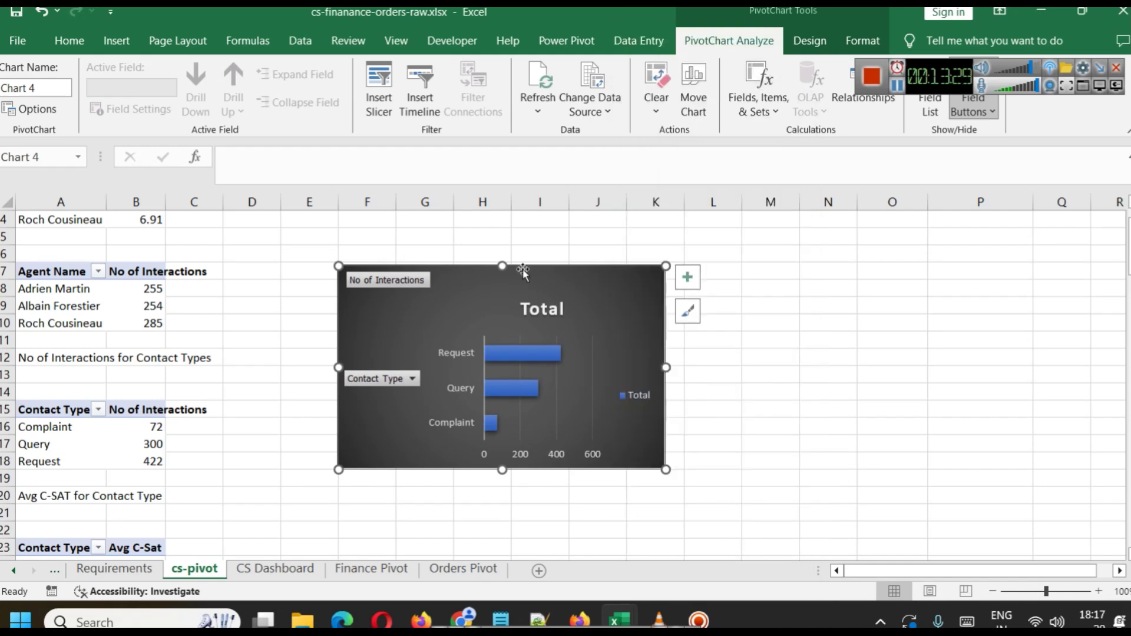
Open the chart area formatting options for the contact type interactions bar chart.
{"action": "left_click", "coordinate": [687, 311]}
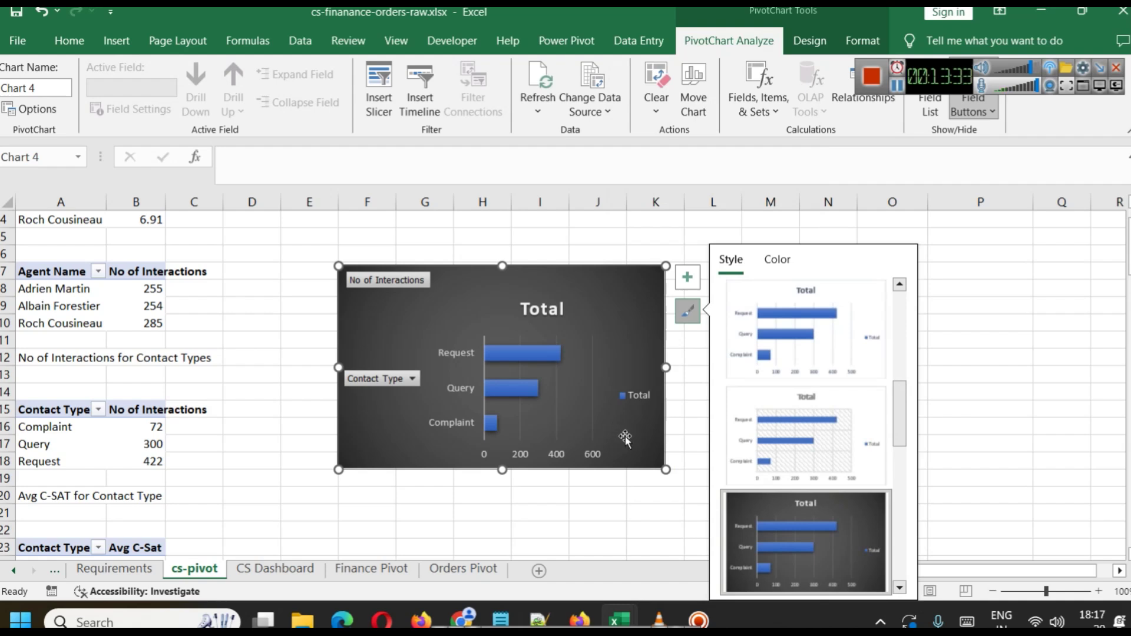
{"action": "right_click", "coordinate": [393, 422]}
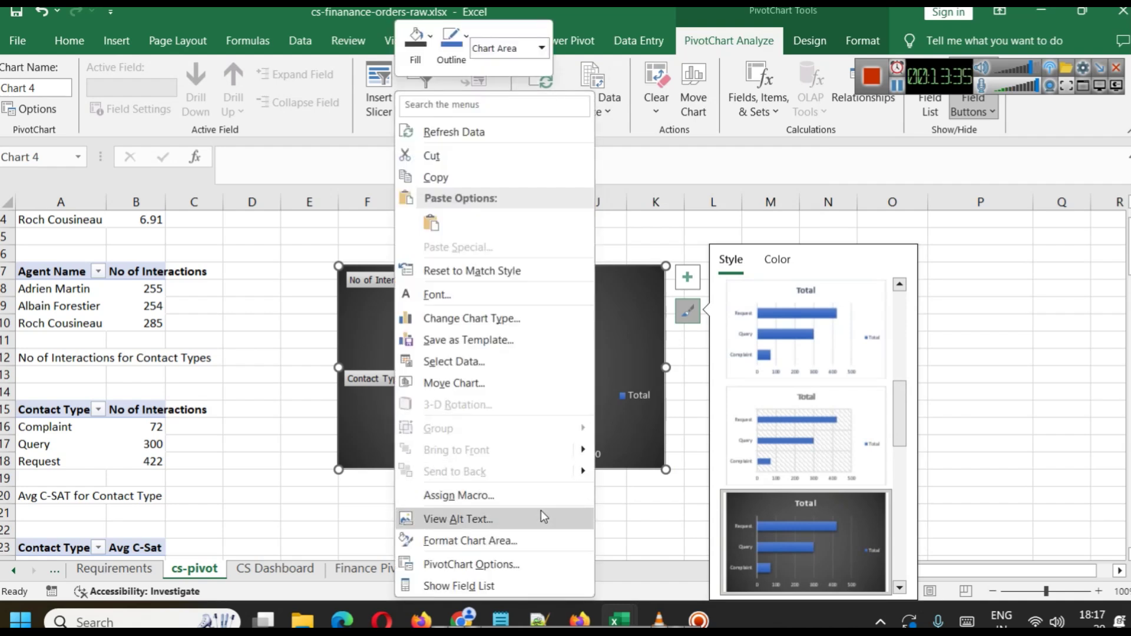
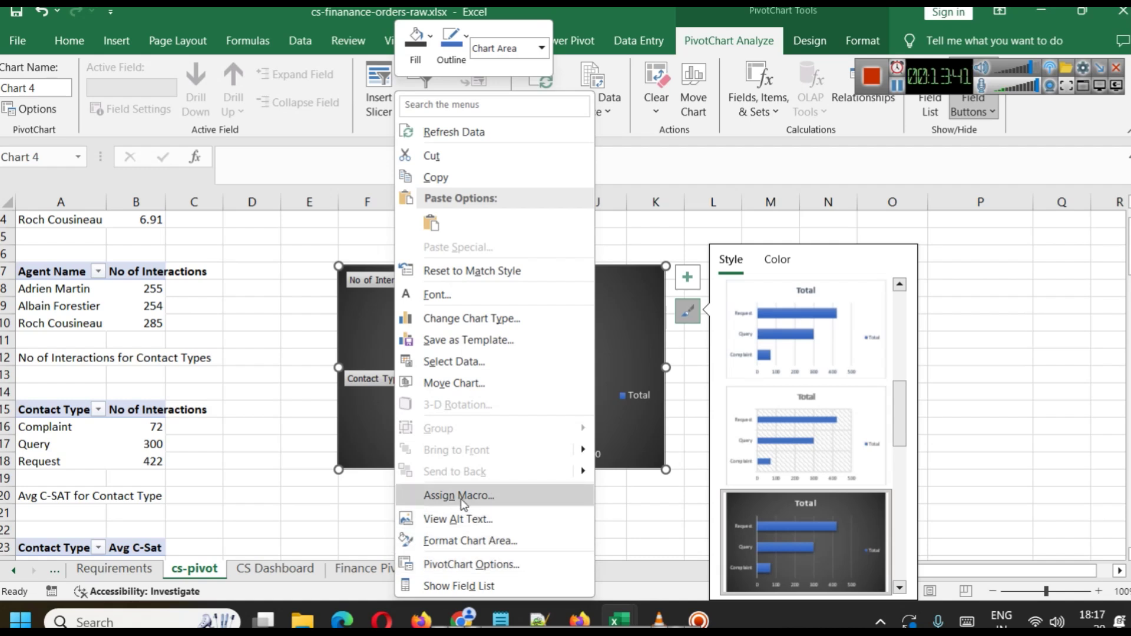
{"action": "left_click", "coordinate": [477, 565]}
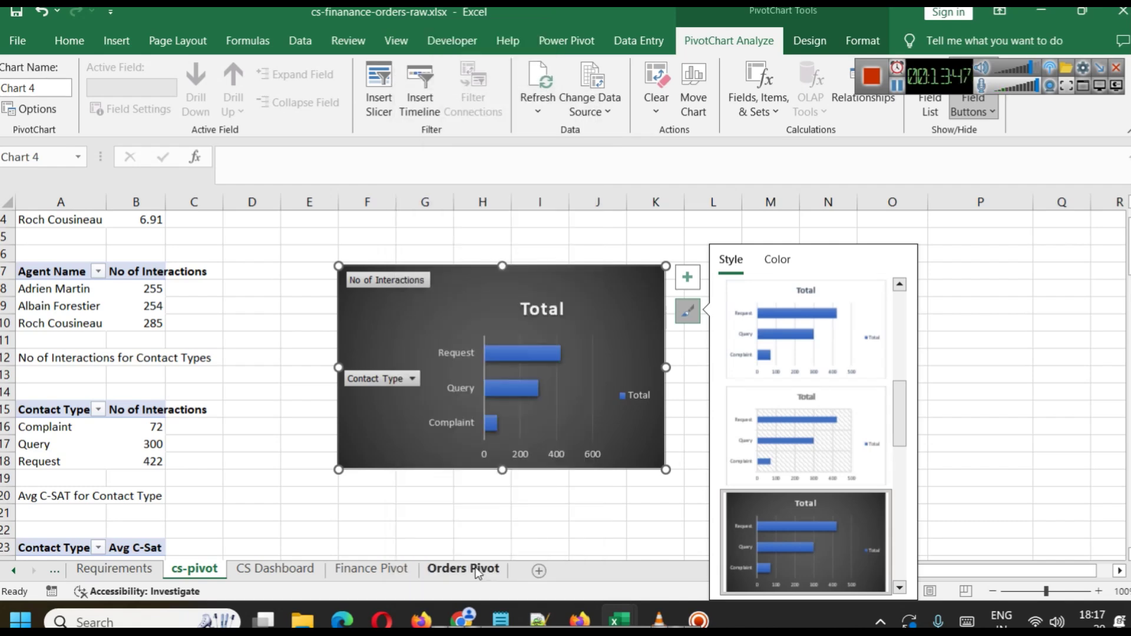
{"action": "left_click", "coordinate": [659, 147]}
{"action": "right_click", "coordinate": [613, 292]}
{"action": "left_click", "coordinate": [674, 540]}
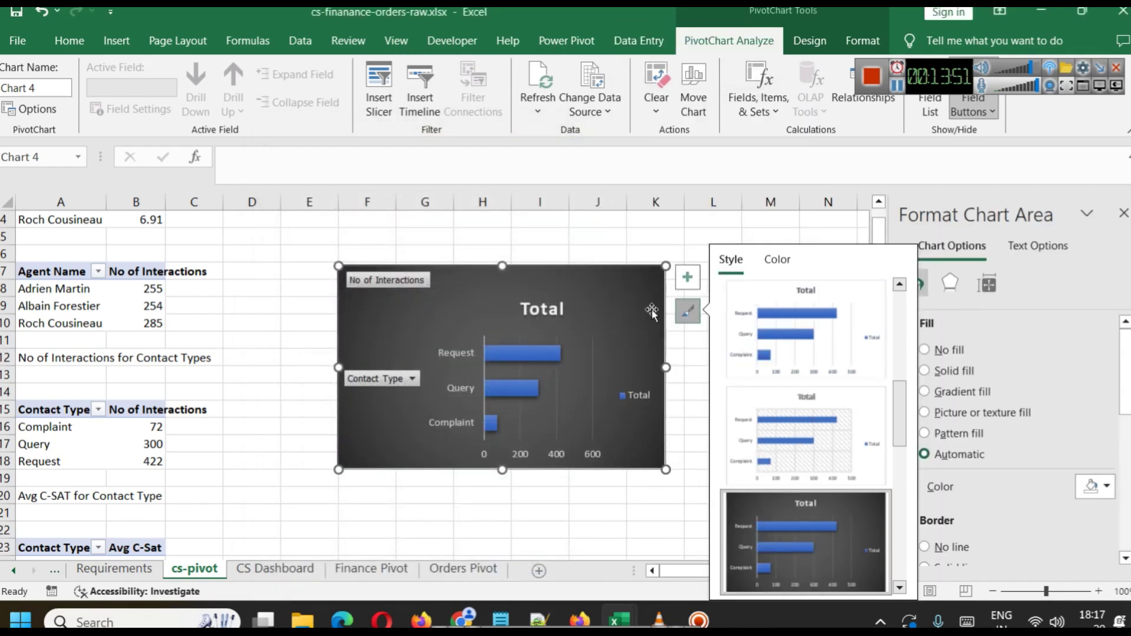
{"action": "left_click", "coordinate": [687, 315]}
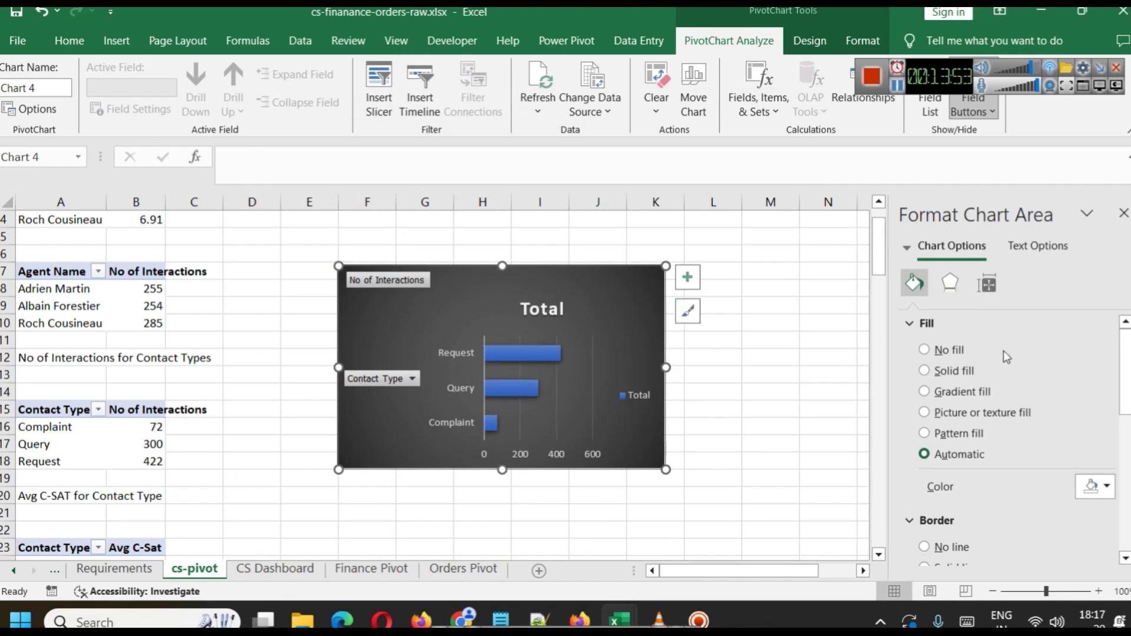
{"action": "left_click", "coordinate": [896, 86]}
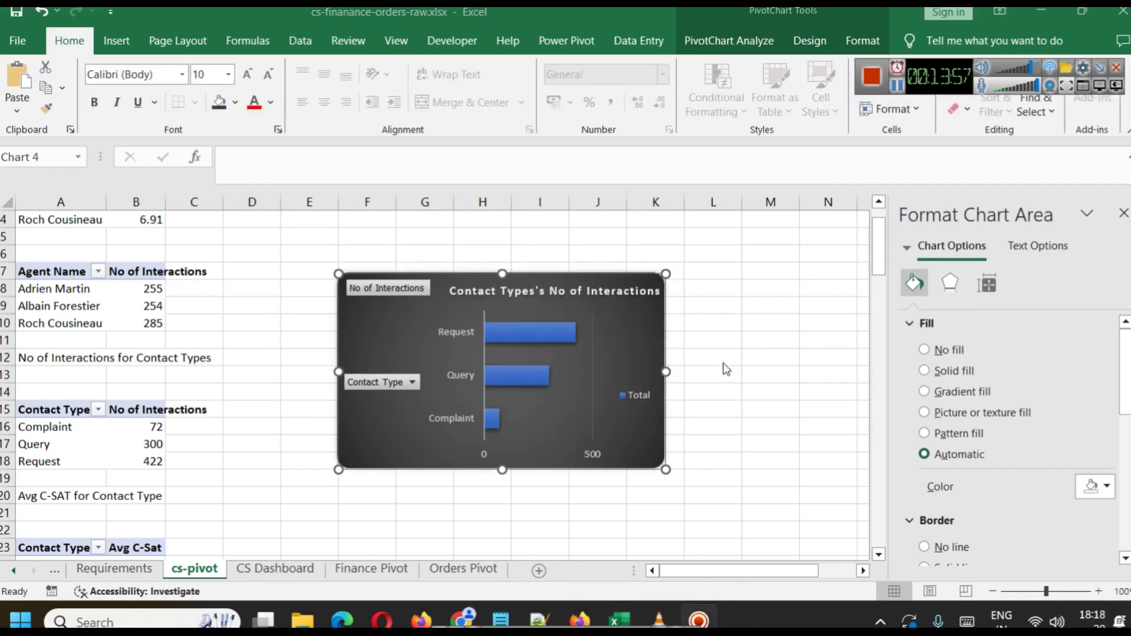
Paste the contact type interactions bar chart into the CS Dashboard sheet, placed below the average satisfaction pie chart and sized to its width.
{"action": "left_click", "coordinate": [278, 569]}
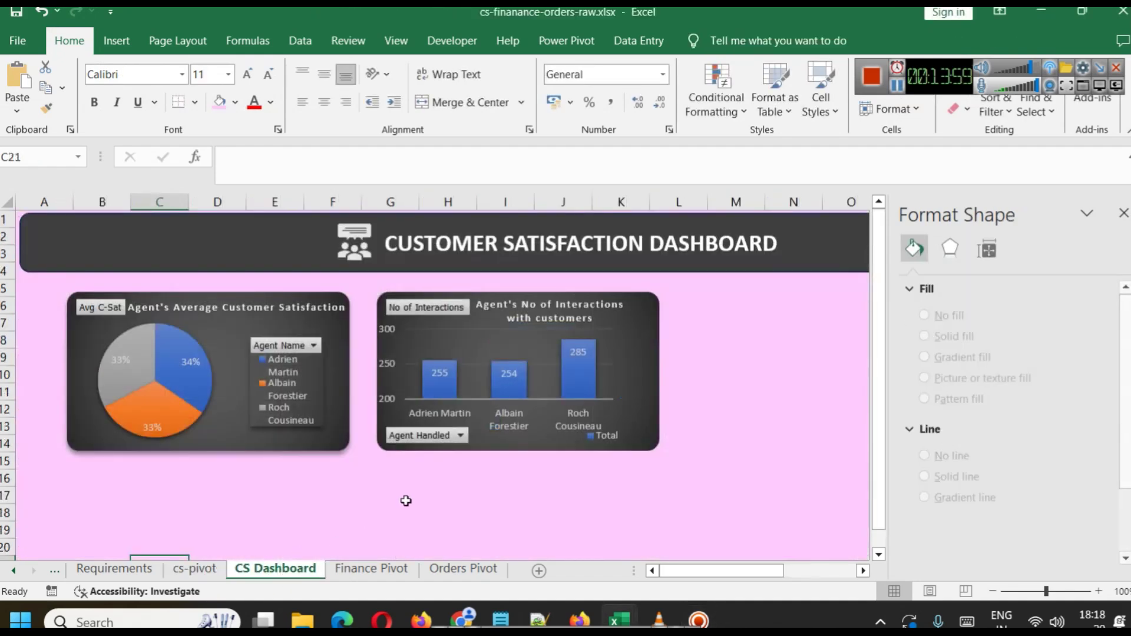
{"action": "key", "text": "ctrl+v"}
{"action": "left_click_drag", "start_coordinate": [180, 433], "coordinate": [112, 360]}
{"action": "left_click_drag", "start_coordinate": [391, 505], "coordinate": [350, 468]}
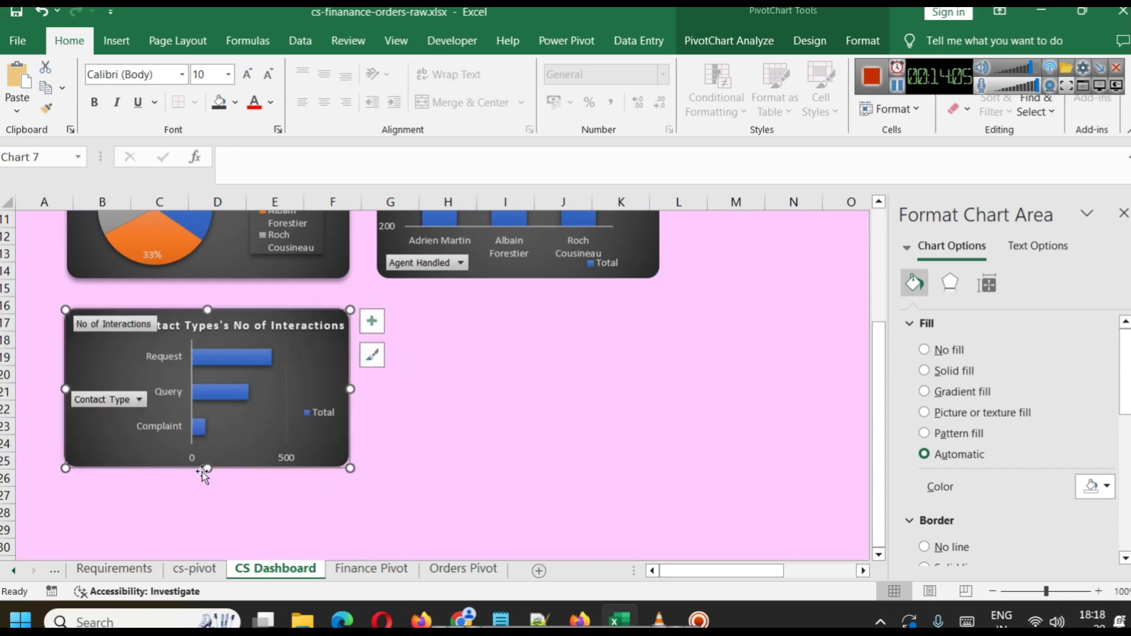
{"action": "left_click", "coordinate": [482, 465]}
{"action": "scroll", "coordinate": [472, 472], "scroll_direction": "up", "scroll_amount": 3}
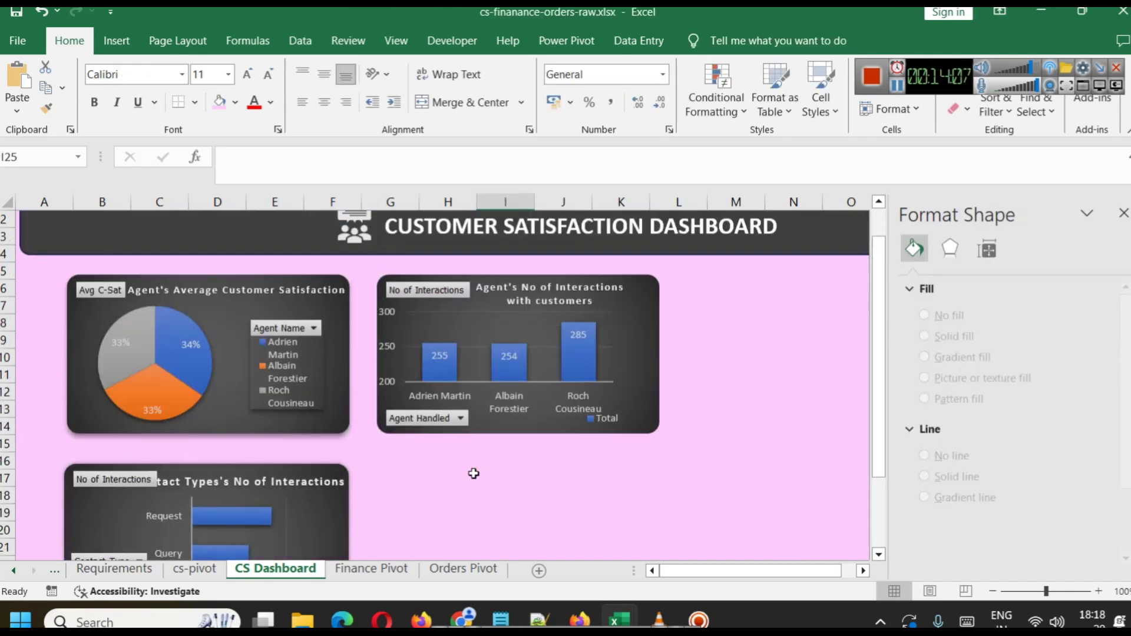
{"action": "scroll", "coordinate": [476, 476], "scroll_direction": "down", "scroll_amount": 2}
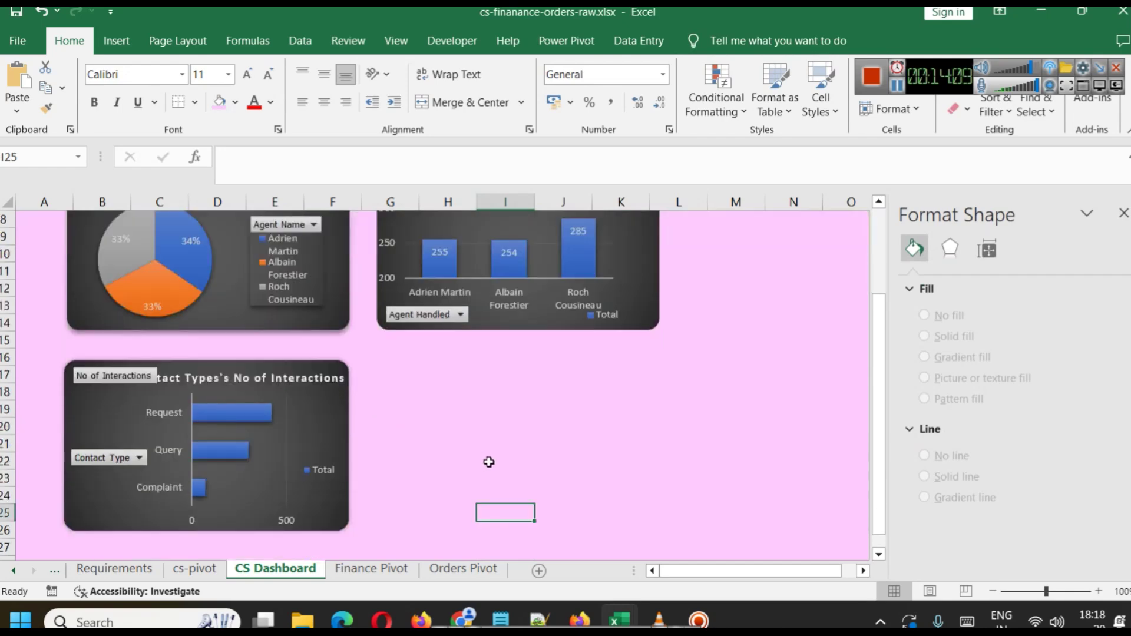
{"action": "scroll", "coordinate": [488, 459], "scroll_direction": "up", "scroll_amount": 3}
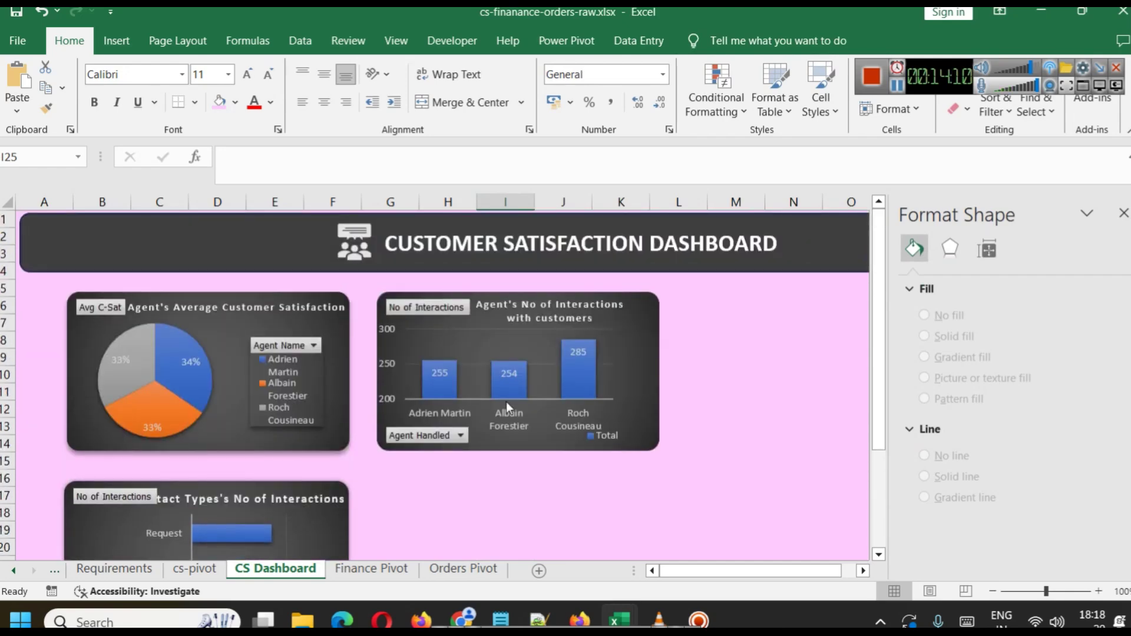
Delete the original contact type interactions bar chart from the cs-pivot sheet.
{"action": "left_click", "coordinate": [195, 569]}
{"action": "scroll", "coordinate": [216, 418], "scroll_direction": "down", "scroll_amount": 4}
{"action": "scroll", "coordinate": [376, 406], "scroll_direction": "up", "scroll_amount": 3}
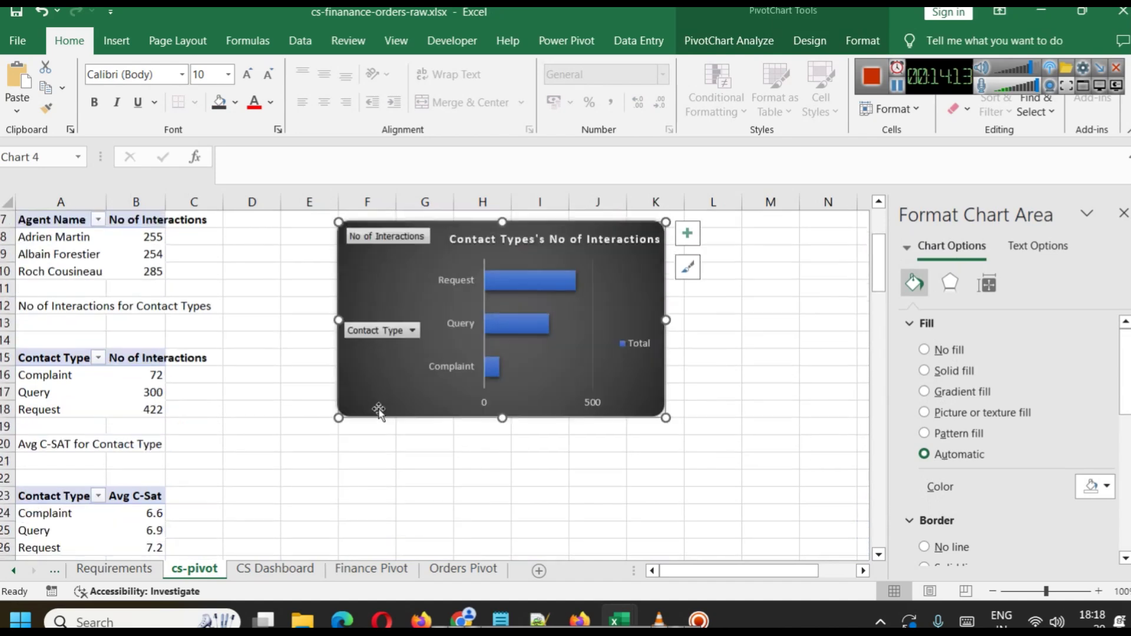
{"action": "key", "text": "Delete"}
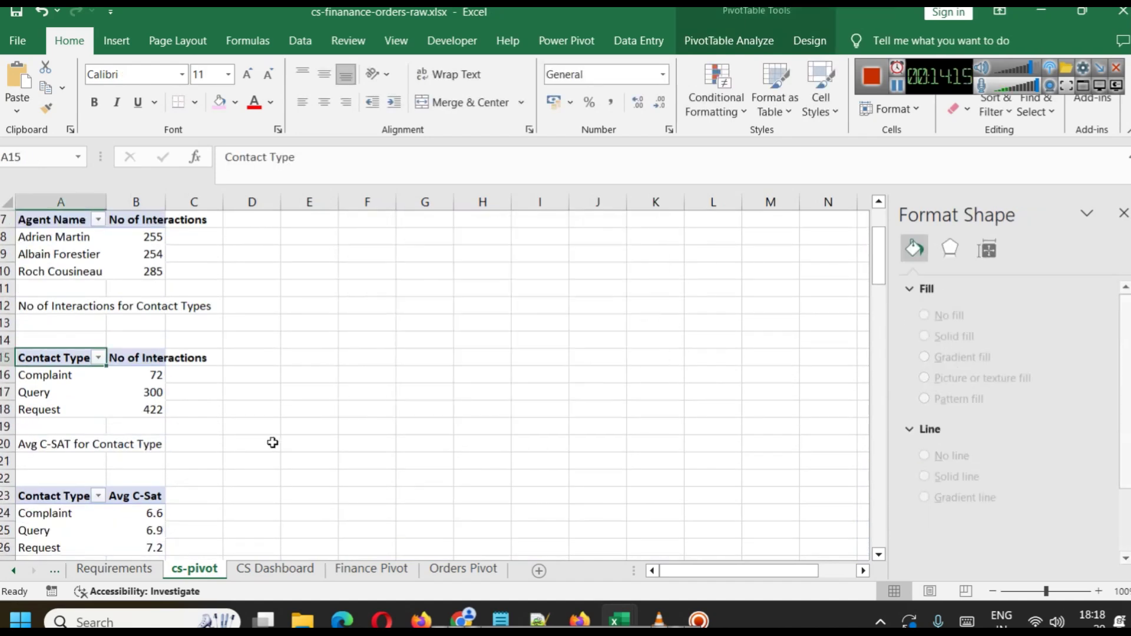
Start inserting a PivotChart from the pivot table showing Avg C-Sat by Contact Type.
{"action": "scroll", "coordinate": [212, 415], "scroll_direction": "down", "scroll_amount": 2}
{"action": "scroll", "coordinate": [216, 415], "scroll_direction": "up", "scroll_amount": 1}
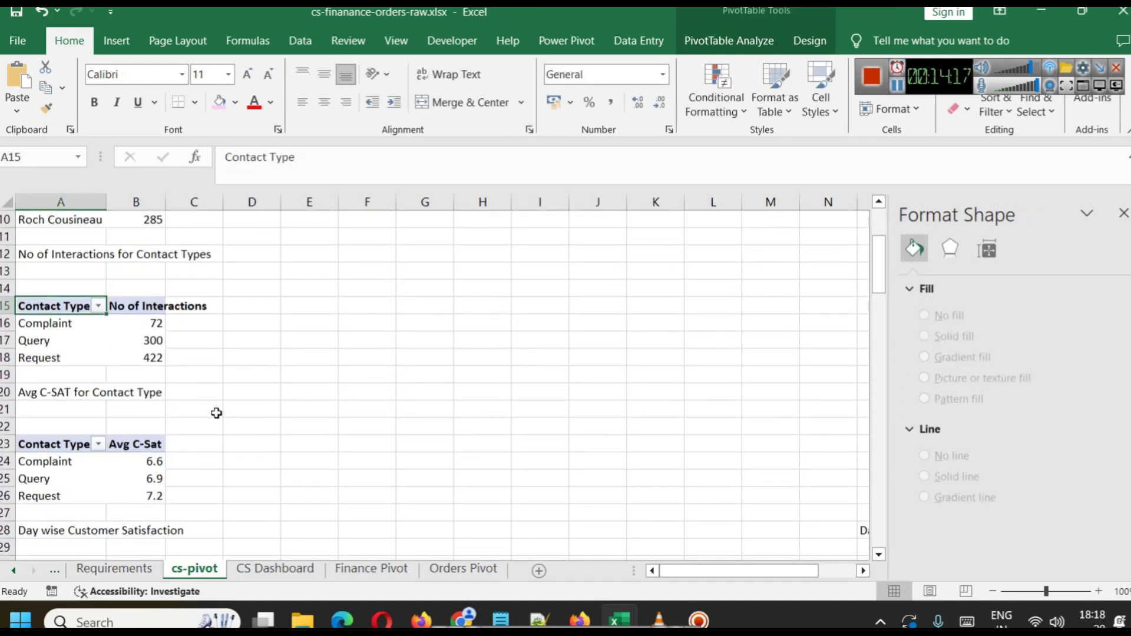
{"action": "left_click", "coordinate": [40, 441]}
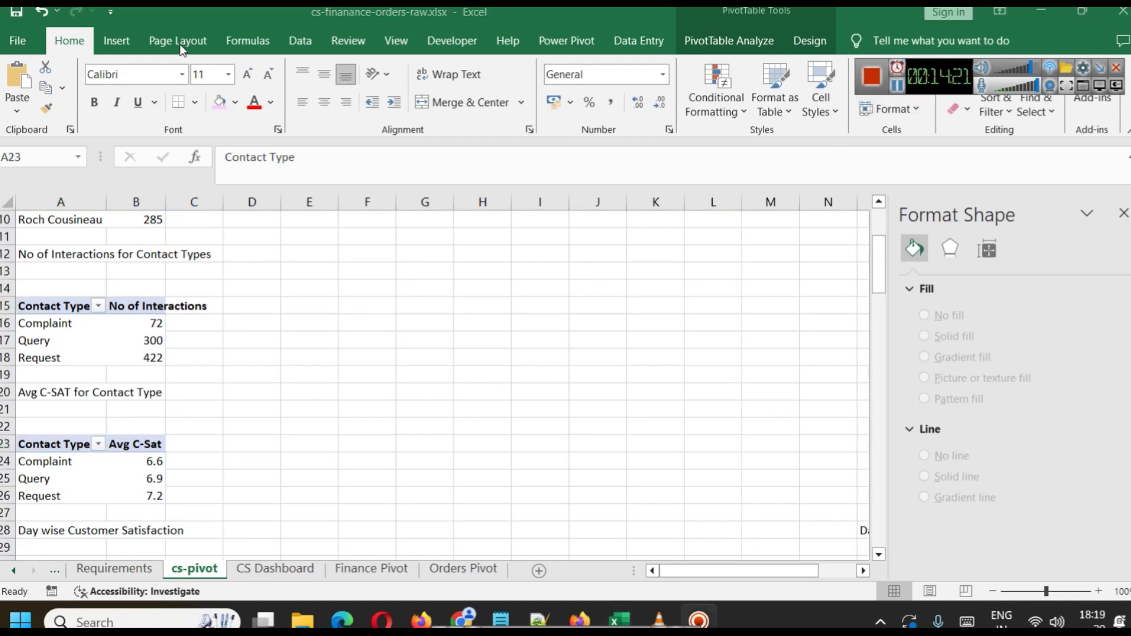
{"action": "left_click", "coordinate": [116, 40]}
{"action": "left_click", "coordinate": [646, 101]}
{"action": "left_click", "coordinate": [664, 127]}
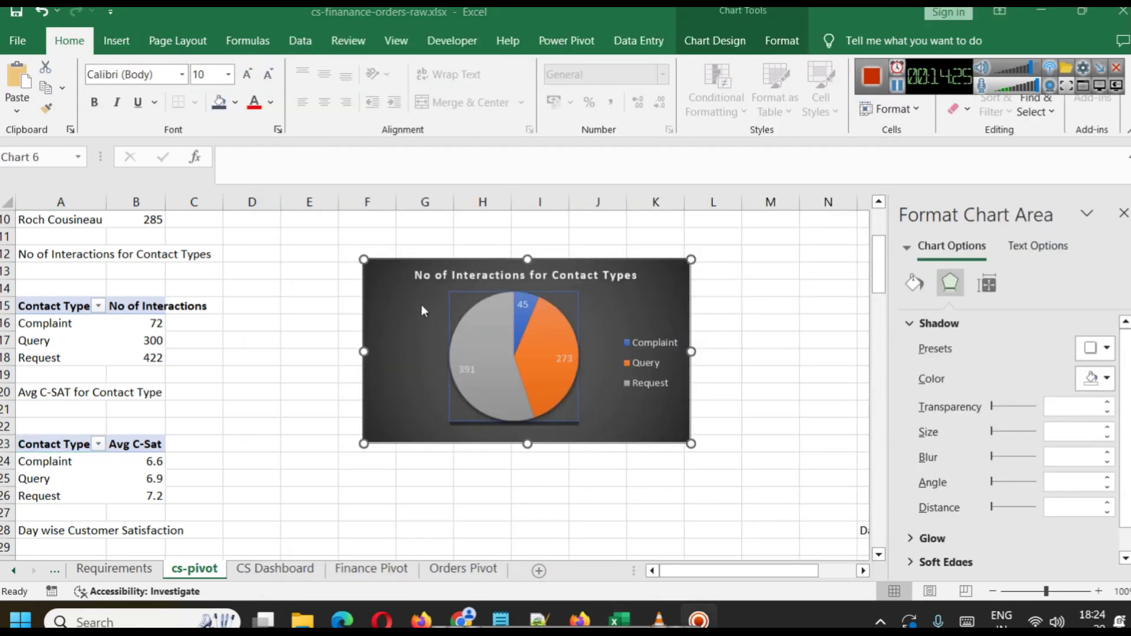
Copy the No of Interactions for Contact Types pie chart from the cs-pivot sheet onto the CS Dashboard sheet.
{"action": "left_click", "coordinate": [422, 306]}
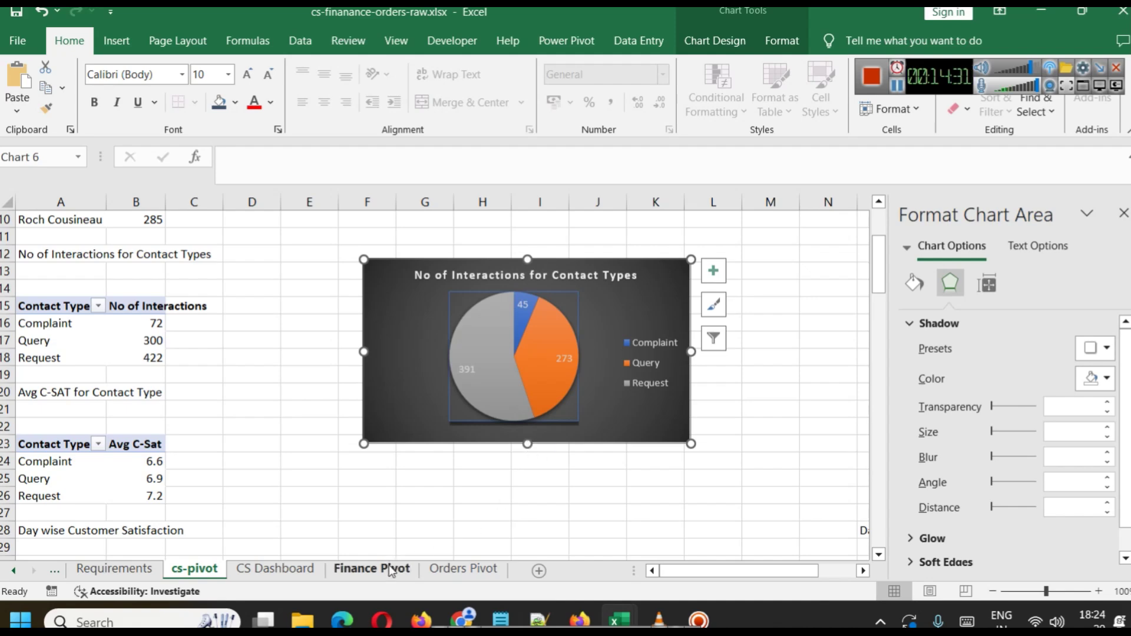
{"action": "left_click", "coordinate": [274, 569]}
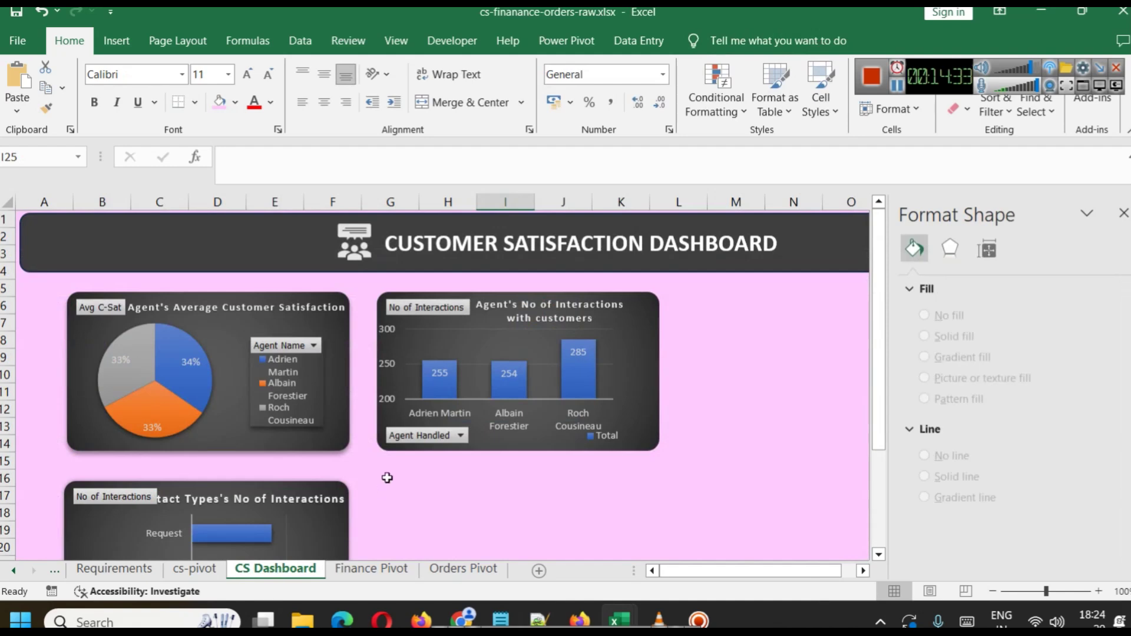
{"action": "scroll", "coordinate": [447, 396], "scroll_direction": "down", "scroll_amount": 3}
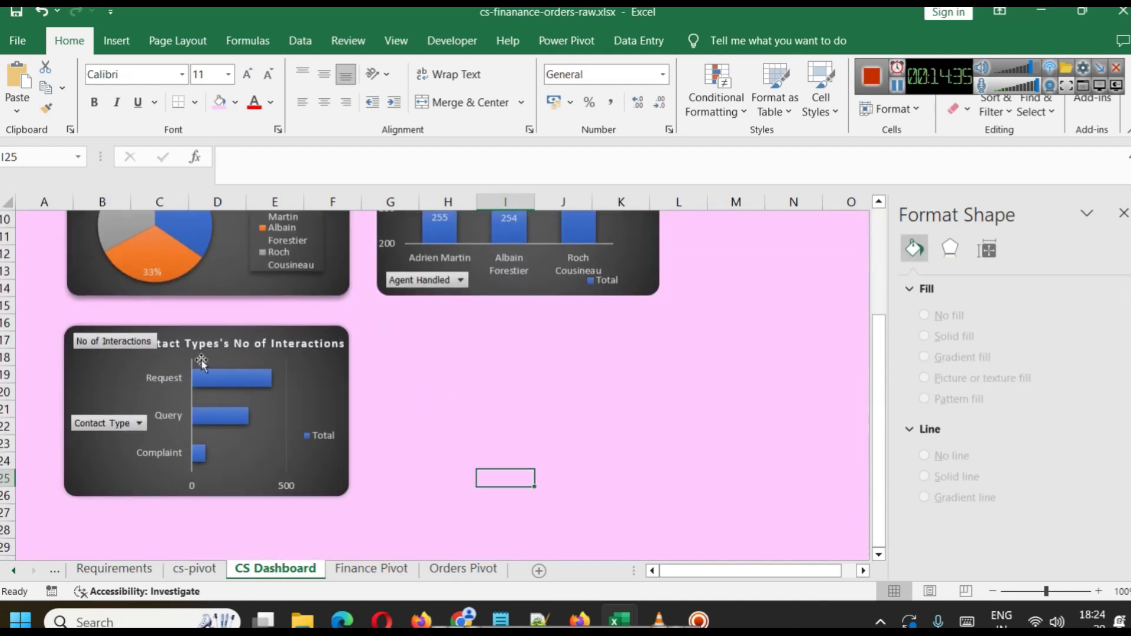
{"action": "left_click", "coordinate": [236, 348]}
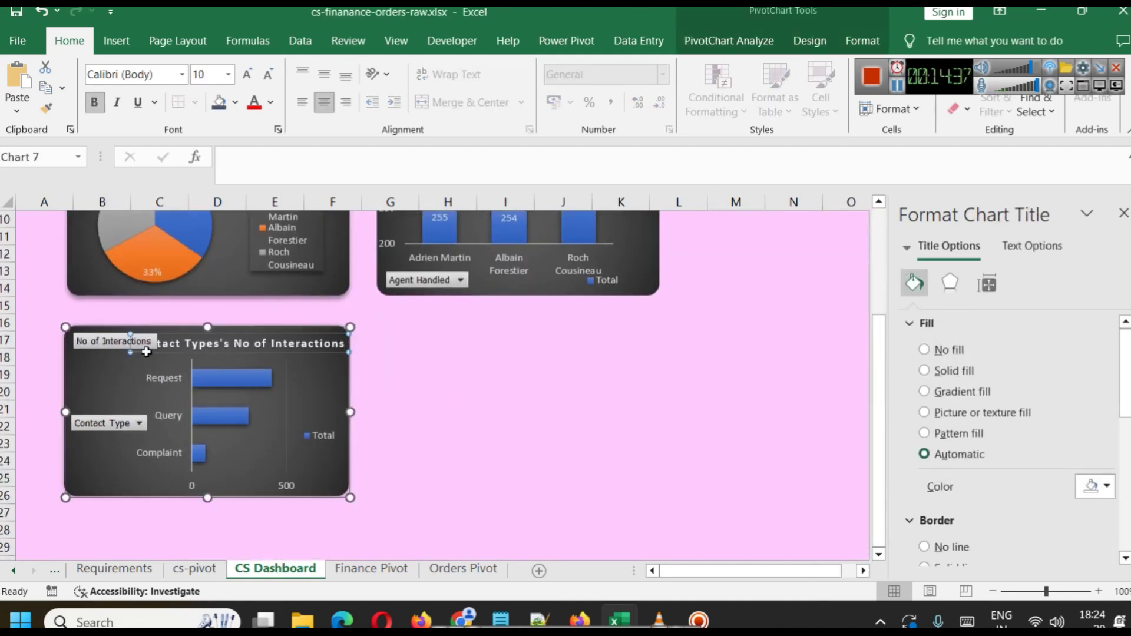
{"action": "left_click", "coordinate": [444, 389]}
{"action": "key", "text": "ctrl+v"}
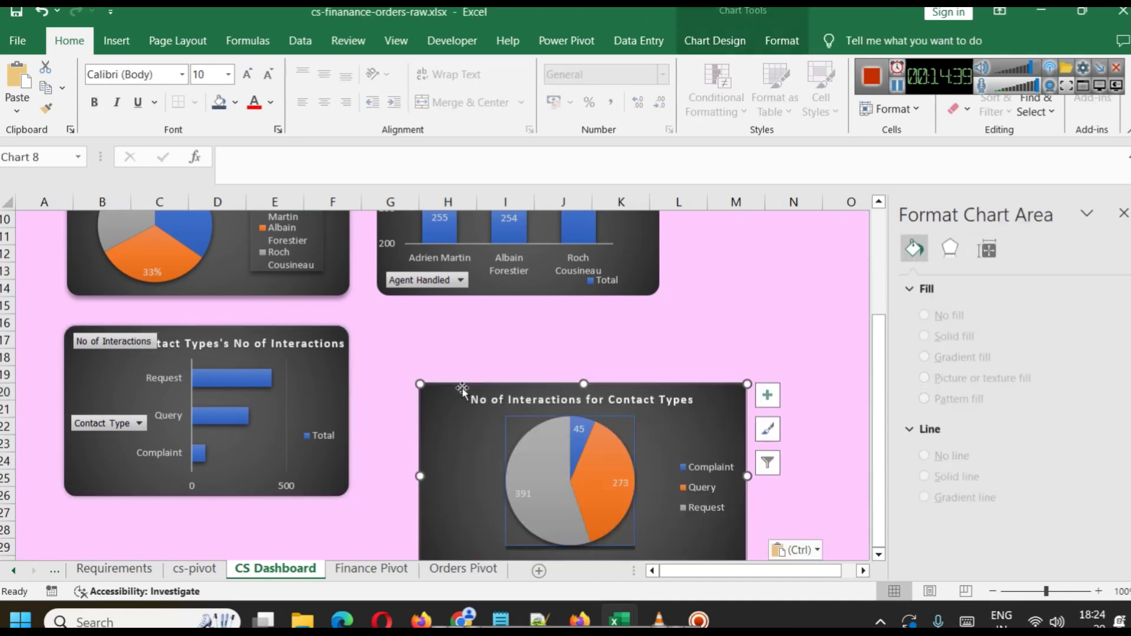
Place the contact types pie chart under the agents' interactions column chart and shrink it to about the same size.
{"action": "left_click_drag", "start_coordinate": [686, 468], "coordinate": [646, 408]}
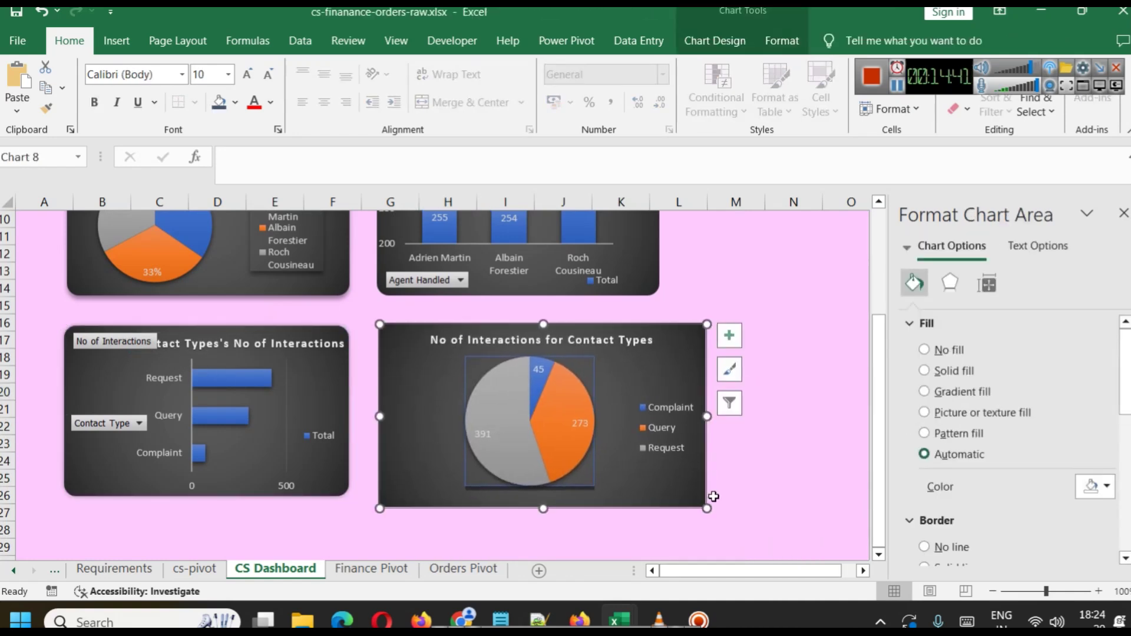
{"action": "left_click_drag", "start_coordinate": [707, 508], "coordinate": [655, 489]}
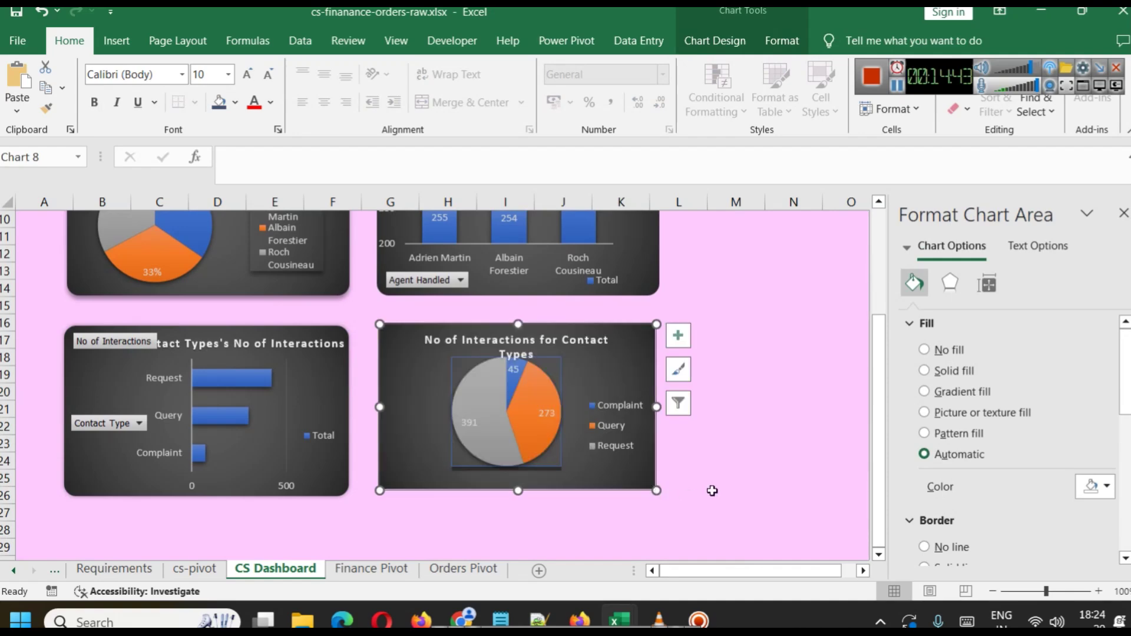
{"action": "left_click", "coordinate": [719, 486]}
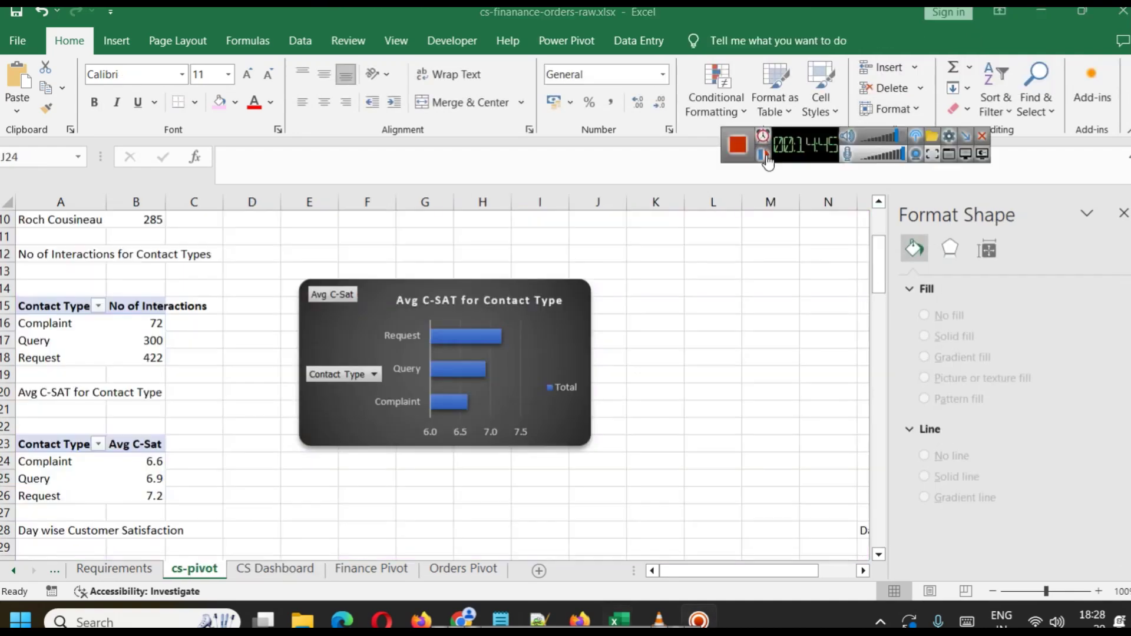
Copy the Avg C-SAT for Contact Type bar chart from the cs-pivot sheet onto the CS Dashboard sheet.
{"action": "left_click", "coordinate": [324, 337]}
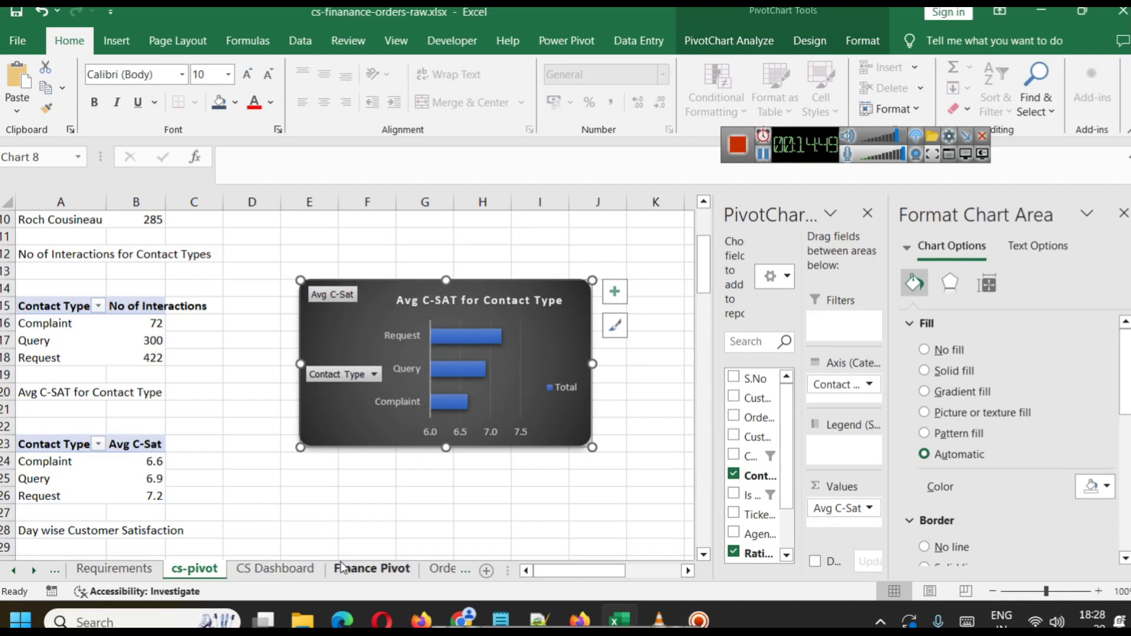
{"action": "left_click", "coordinate": [273, 570]}
{"action": "key", "text": "ctrl+v"}
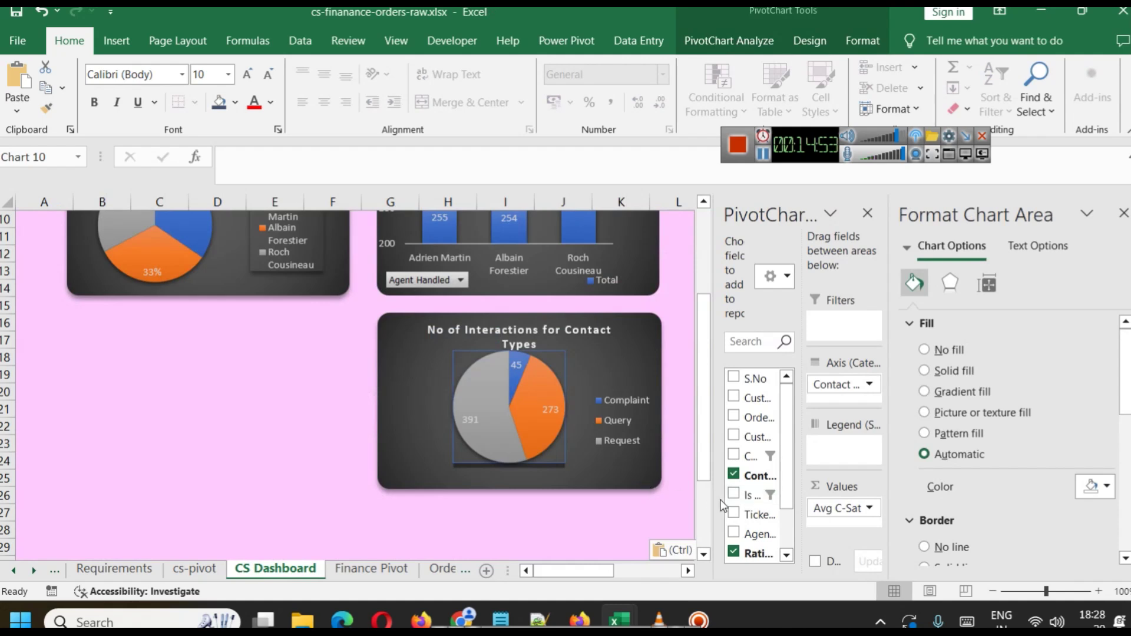
Move the Avg C-SAT for Contact Type chart into the empty space below the agents' average satisfaction pie chart.
{"action": "left_click_drag", "start_coordinate": [592, 570], "coordinate": [624, 572]}
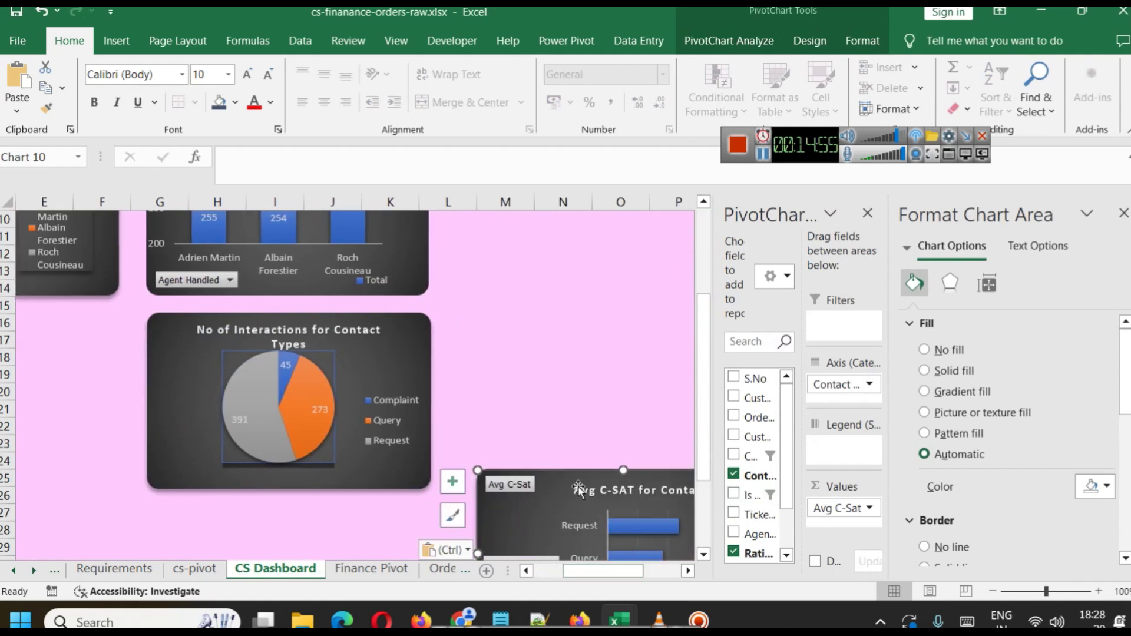
{"action": "left_click_drag", "start_coordinate": [572, 484], "coordinate": [48, 329]}
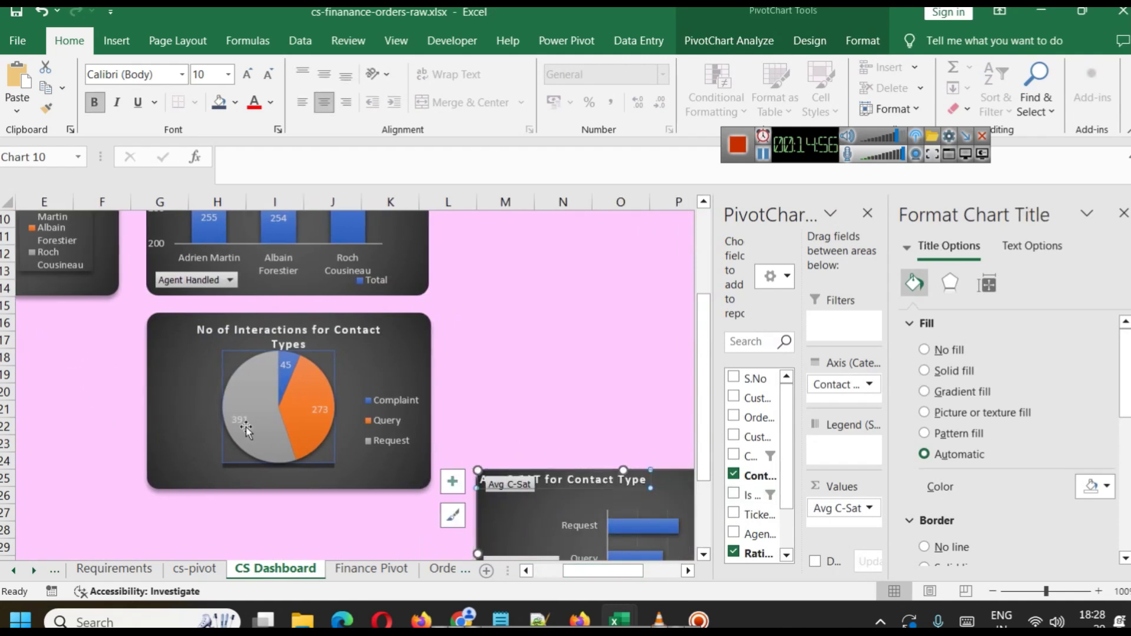
{"action": "left_click", "coordinate": [527, 512]}
{"action": "left_click_drag", "start_coordinate": [525, 505], "coordinate": [178, 407]}
{"action": "left_click", "coordinate": [541, 571]}
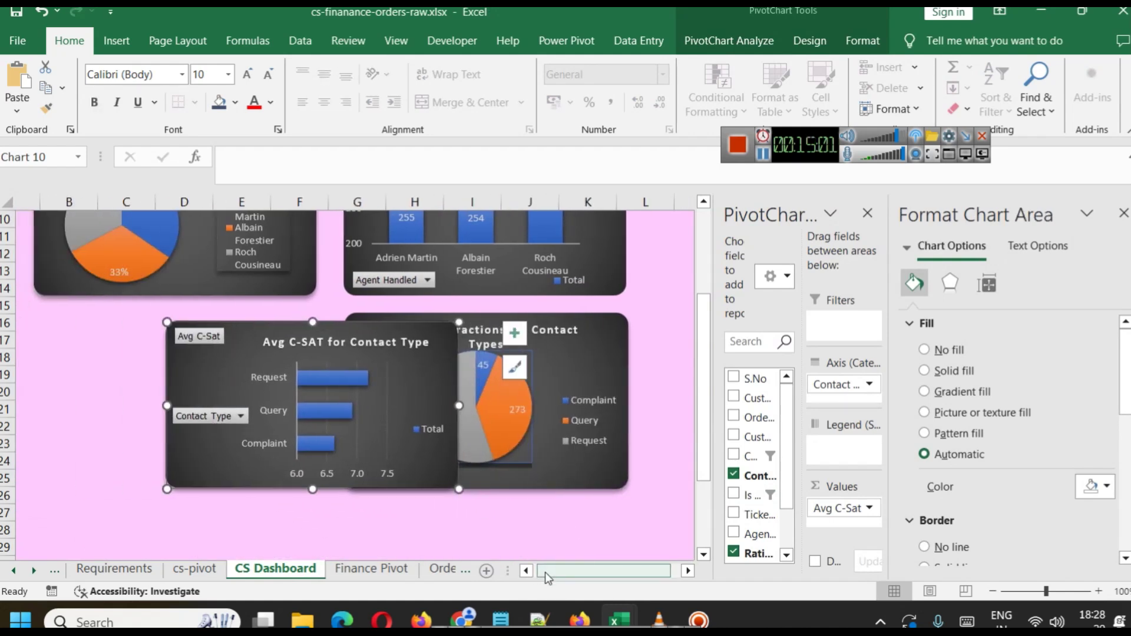
{"action": "left_click_drag", "start_coordinate": [275, 336], "coordinate": [135, 333]}
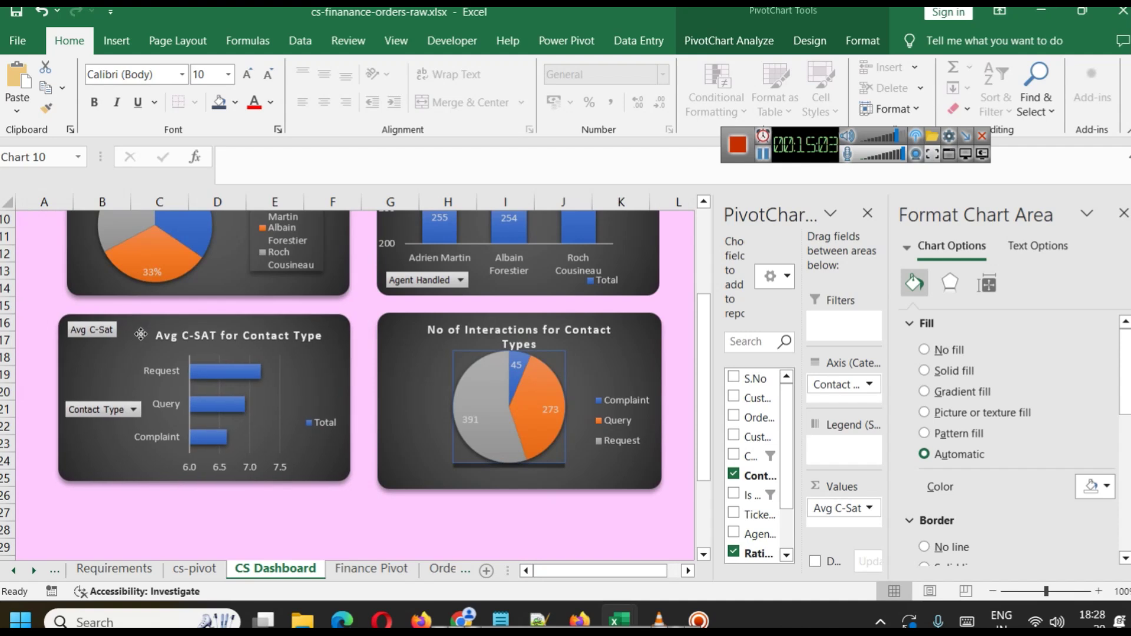
Stretch the Avg C-SAT for Contact Type chart slightly taller and align it with the neighbouring contact types pie chart.
{"action": "left_click_drag", "start_coordinate": [205, 484], "coordinate": [206, 489]}
{"action": "left_click_drag", "start_coordinate": [334, 369], "coordinate": [336, 370]}
{"action": "left_click", "coordinate": [401, 530]}
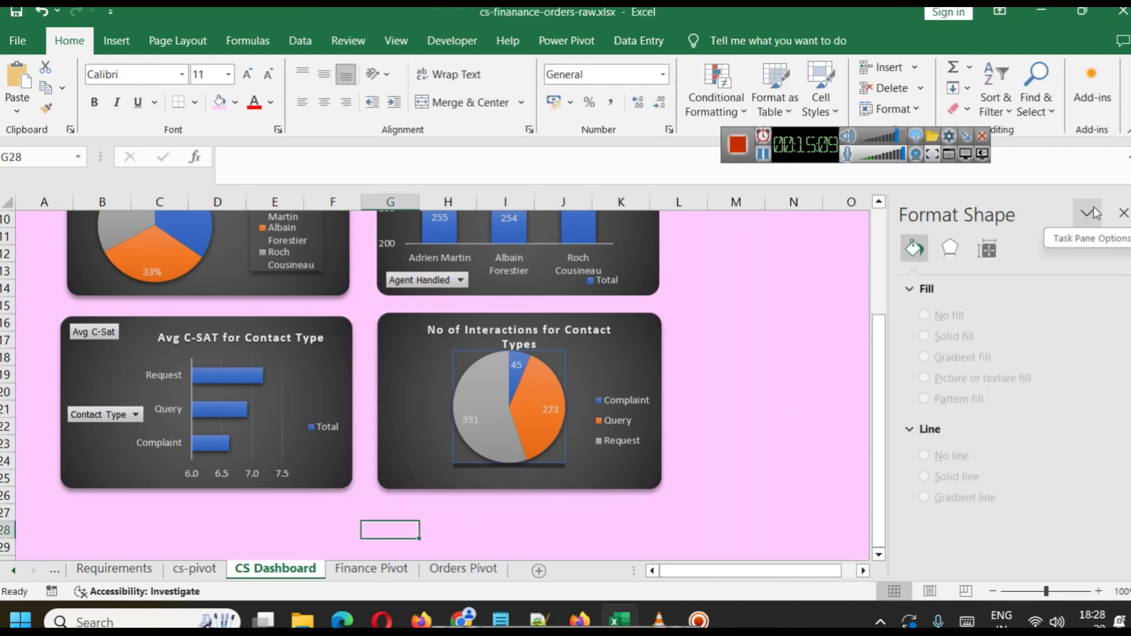
{"action": "scroll", "coordinate": [816, 323], "scroll_direction": "up", "scroll_amount": 3}
{"action": "scroll", "coordinate": [819, 328], "scroll_direction": "down", "scroll_amount": 2}
{"action": "scroll", "coordinate": [819, 328], "scroll_direction": "up", "scroll_amount": 2}
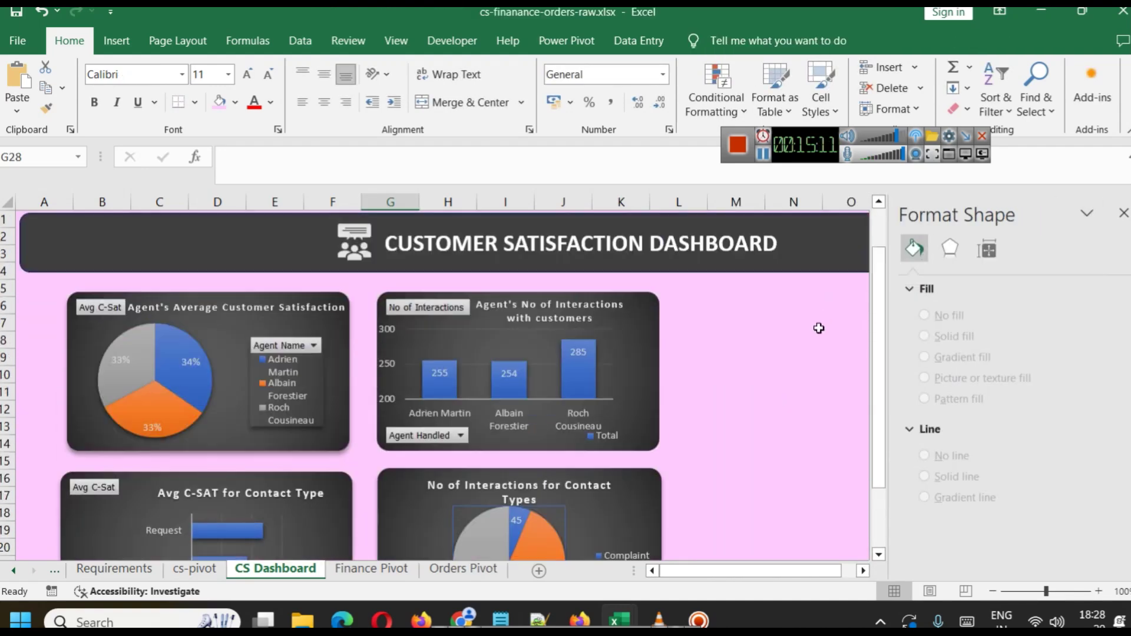
Close the formatting pane and review the four dashboard charts against the customer service items on the Requirements sheet.
{"action": "left_click", "coordinate": [1124, 213]}
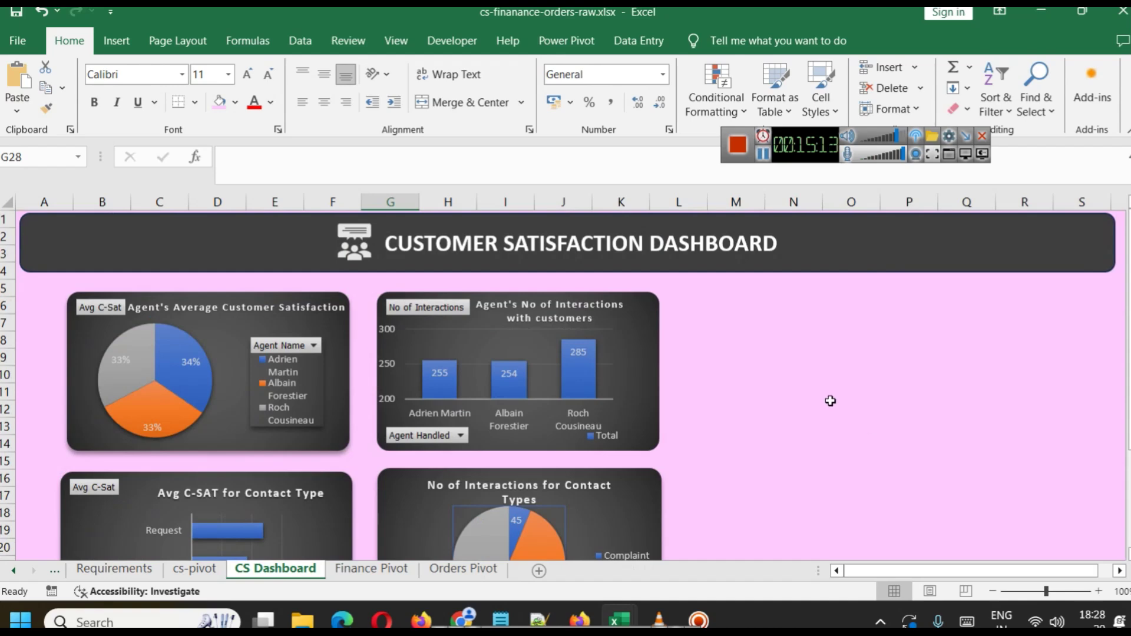
{"action": "scroll", "coordinate": [831, 365], "scroll_direction": "down", "scroll_amount": 3}
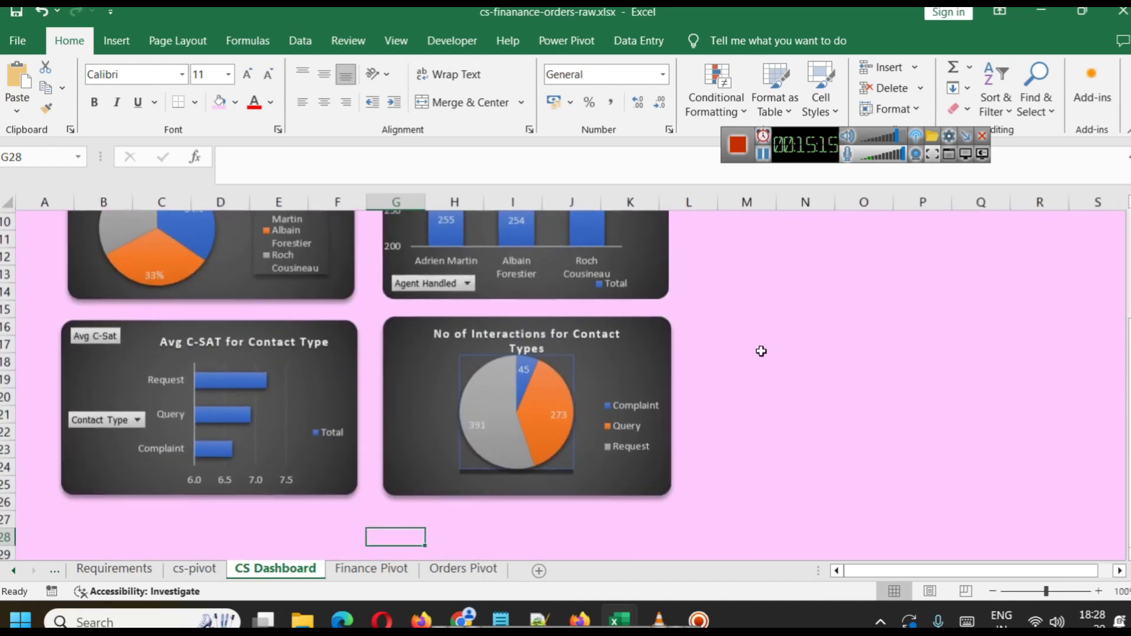
{"action": "scroll", "coordinate": [761, 352], "scroll_direction": "up", "scroll_amount": 3}
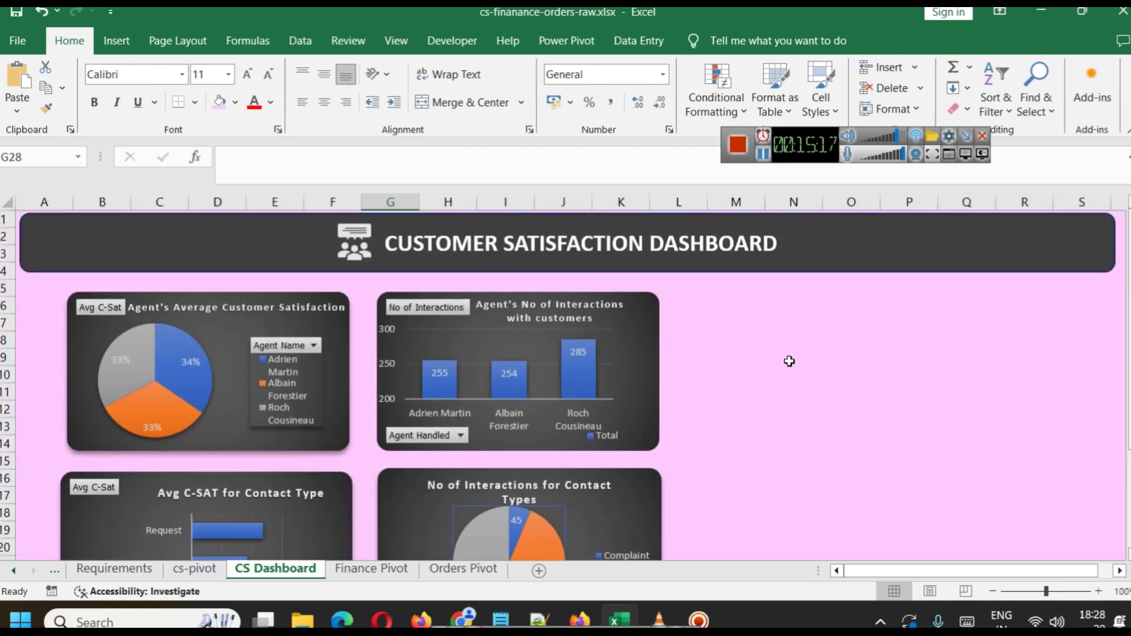
{"action": "scroll", "coordinate": [789, 361], "scroll_direction": "down", "scroll_amount": 3}
{"action": "scroll", "coordinate": [789, 361], "scroll_direction": "up", "scroll_amount": 3}
{"action": "scroll", "coordinate": [774, 344], "scroll_direction": "down", "scroll_amount": 2}
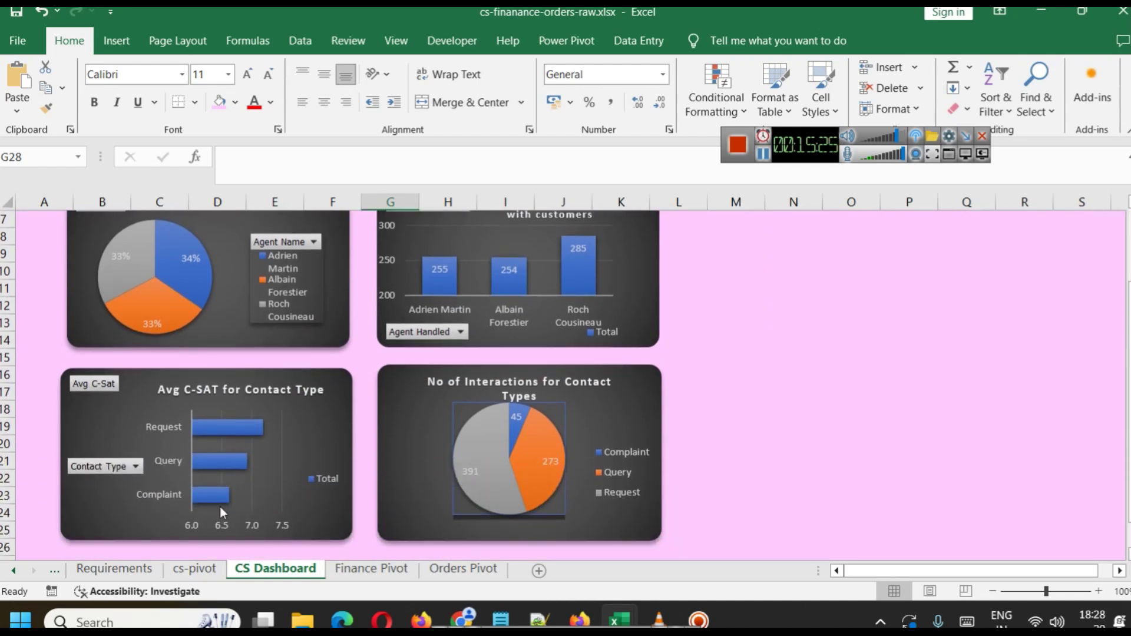
{"action": "scroll", "coordinate": [662, 386], "scroll_direction": "down", "scroll_amount": 5}
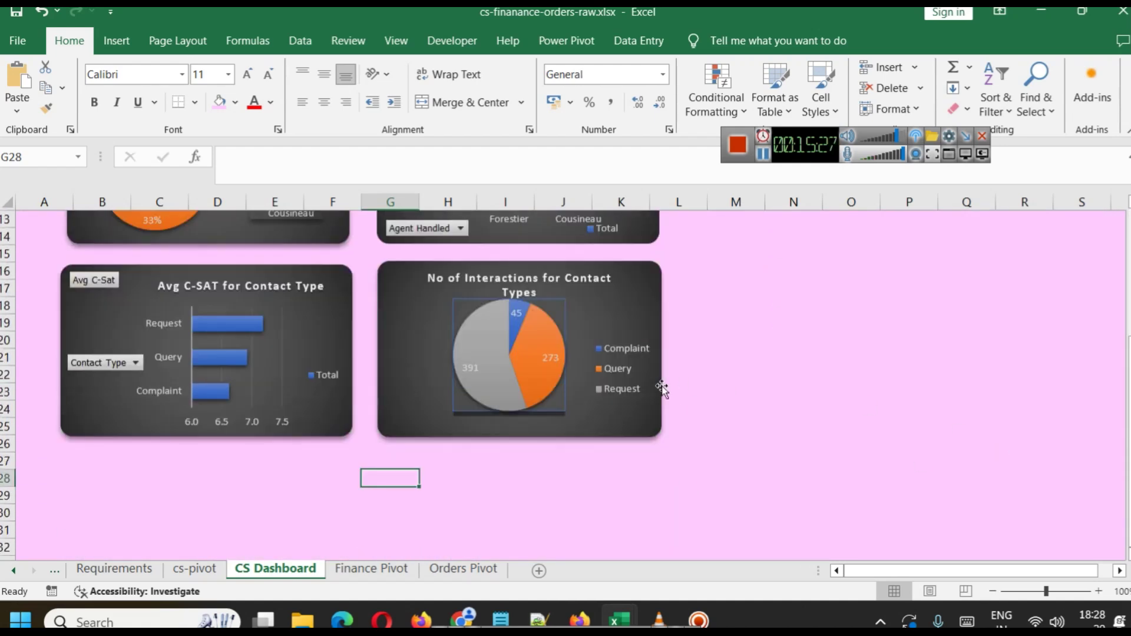
{"action": "left_click", "coordinate": [130, 571]}
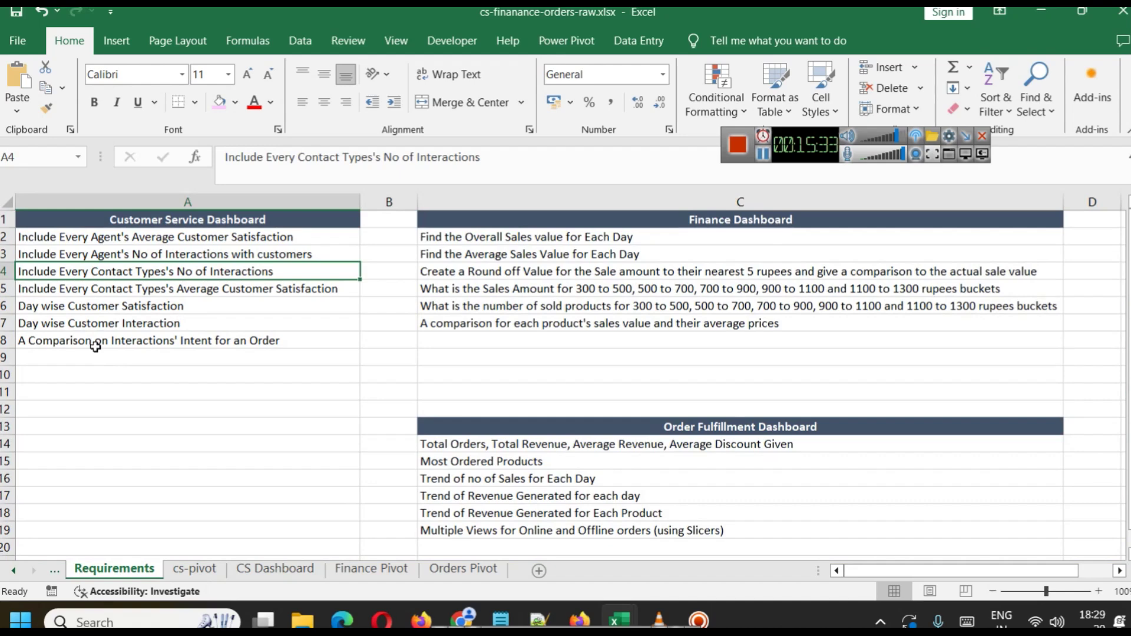
Go to the day-wise customer satisfaction pivot table on the cs-pivot sheet.
{"action": "left_click", "coordinate": [204, 570]}
{"action": "scroll", "coordinate": [151, 406], "scroll_direction": "down", "scroll_amount": 5}
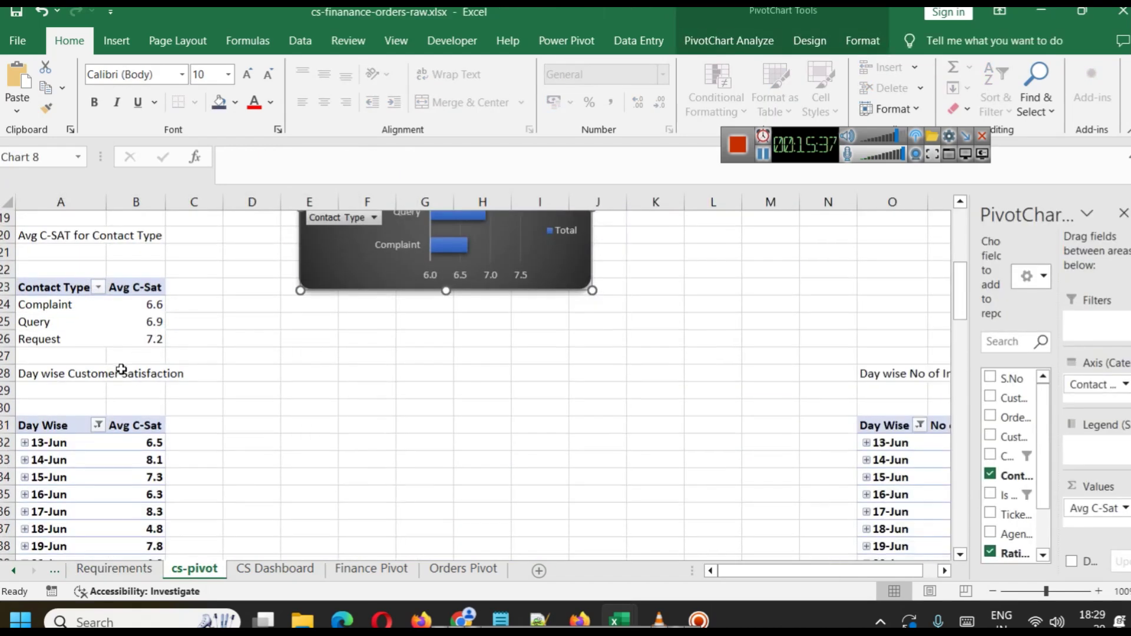
{"action": "left_click", "coordinate": [43, 323]}
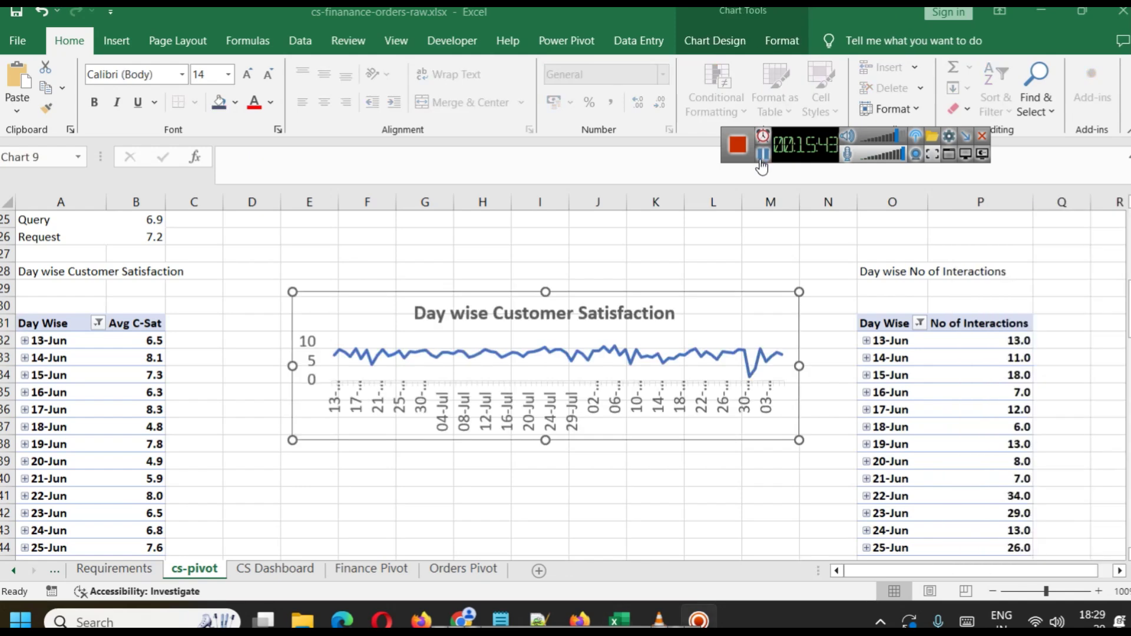
Try to insert a line PivotChart from the Day Wise average C-Sat pivot table.
{"action": "left_click", "coordinate": [39, 322]}
{"action": "left_click", "coordinate": [128, 42]}
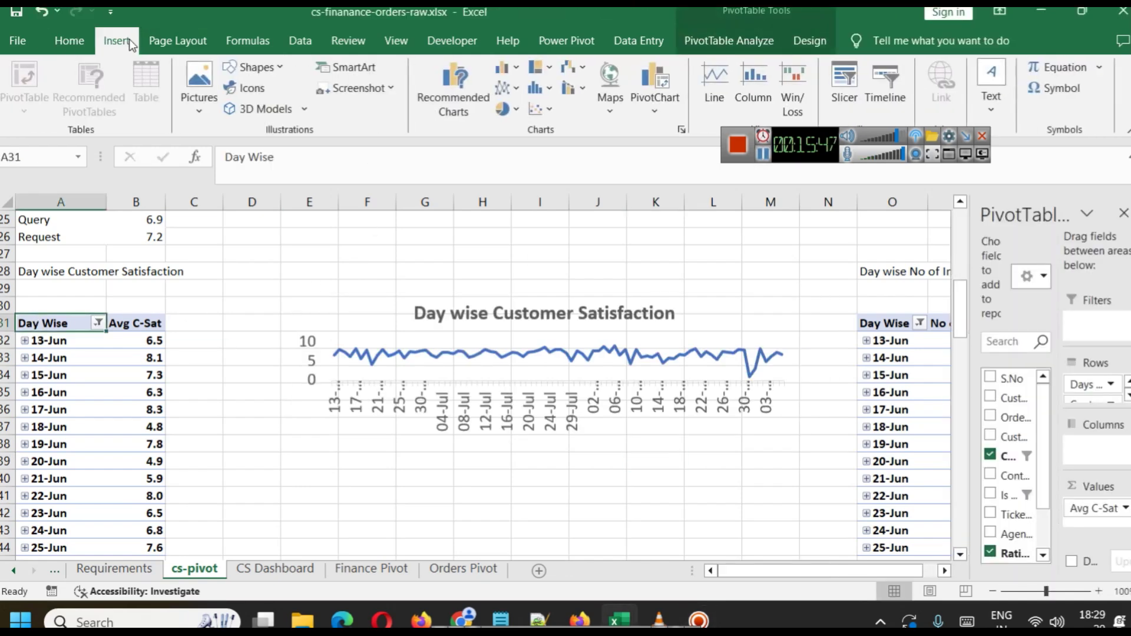
{"action": "left_click", "coordinate": [674, 107]}
{"action": "left_click", "coordinate": [687, 126]}
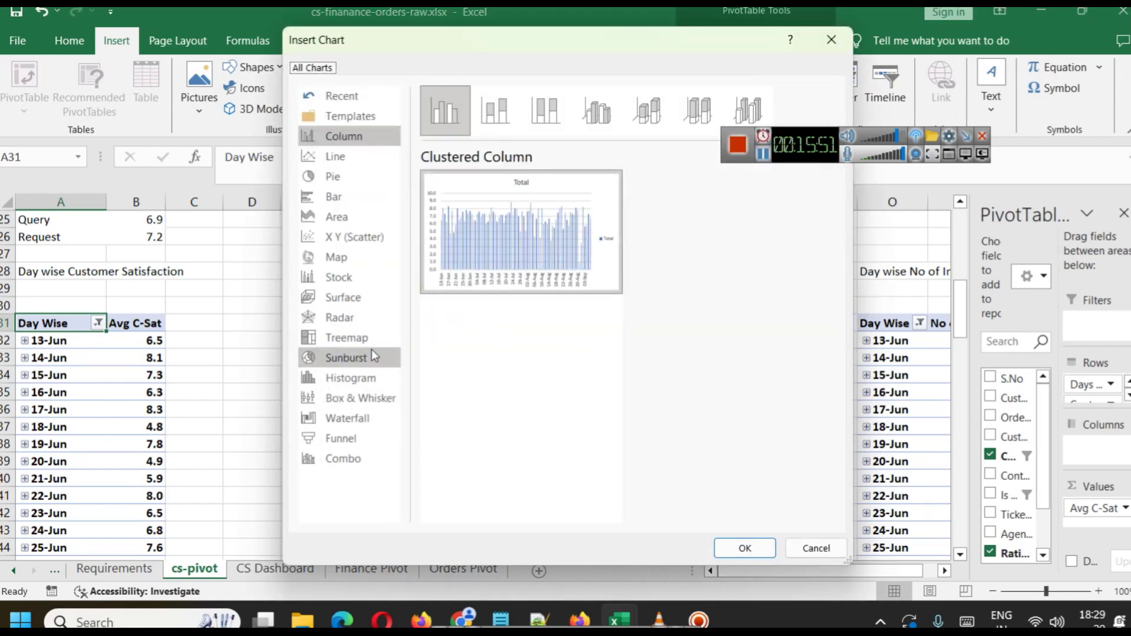
{"action": "left_click", "coordinate": [345, 156]}
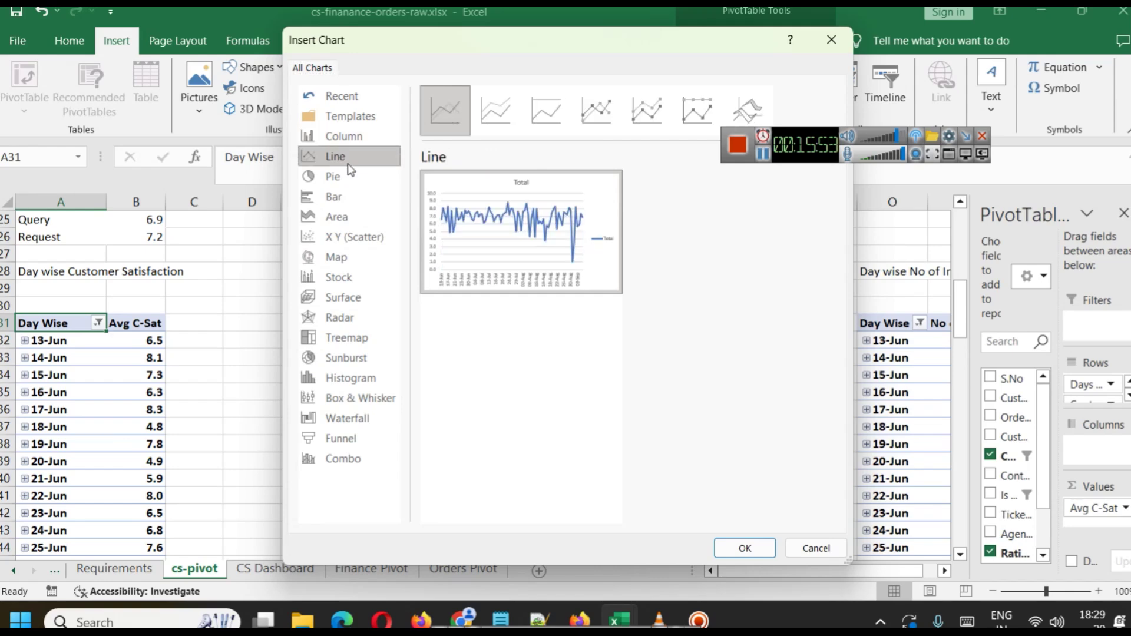
{"action": "key", "text": "Return"}
Make the Day wise Customer Satisfaction line chart taller and narrow it to end around column K.
{"action": "left_click_drag", "start_coordinate": [547, 440], "coordinate": [551, 470]}
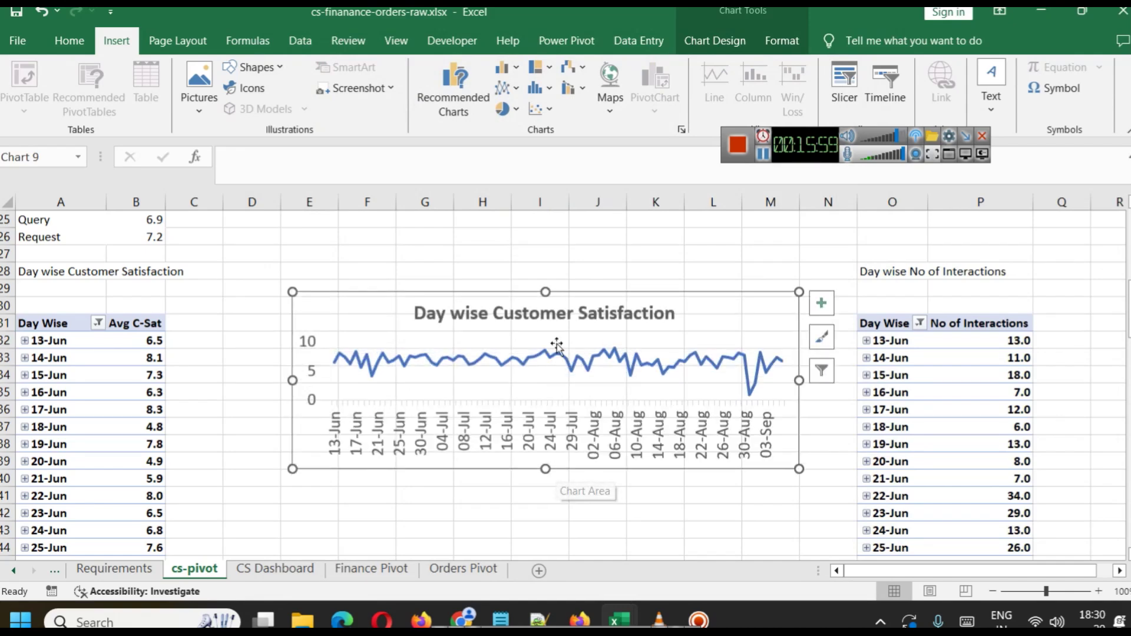
{"action": "left_click_drag", "start_coordinate": [545, 291], "coordinate": [546, 284]}
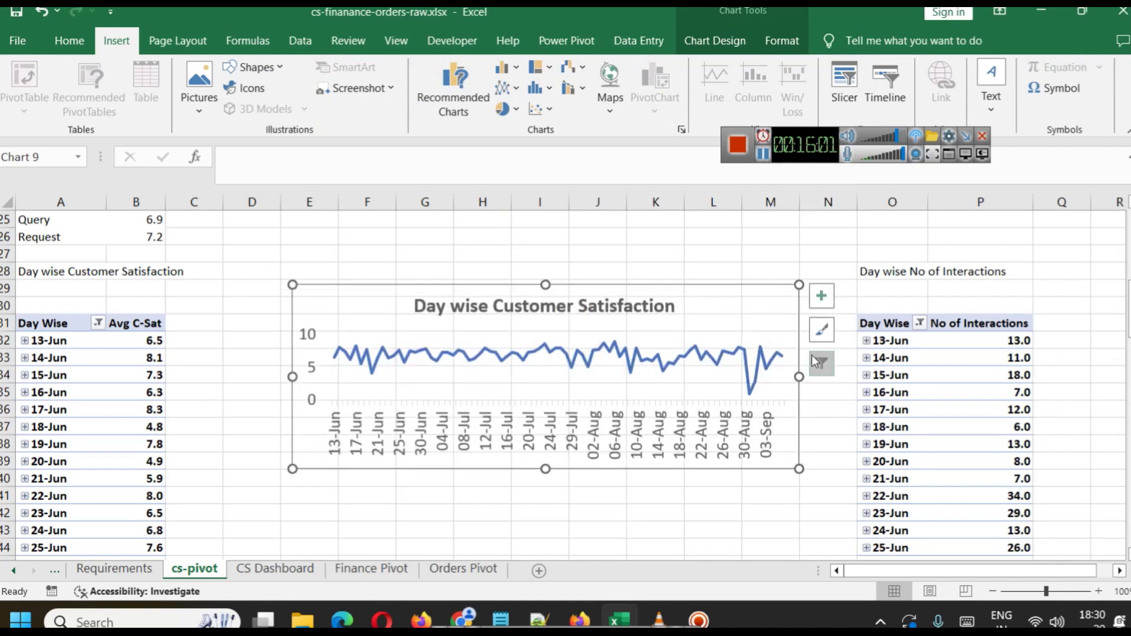
{"action": "left_click_drag", "start_coordinate": [799, 380], "coordinate": [657, 377]}
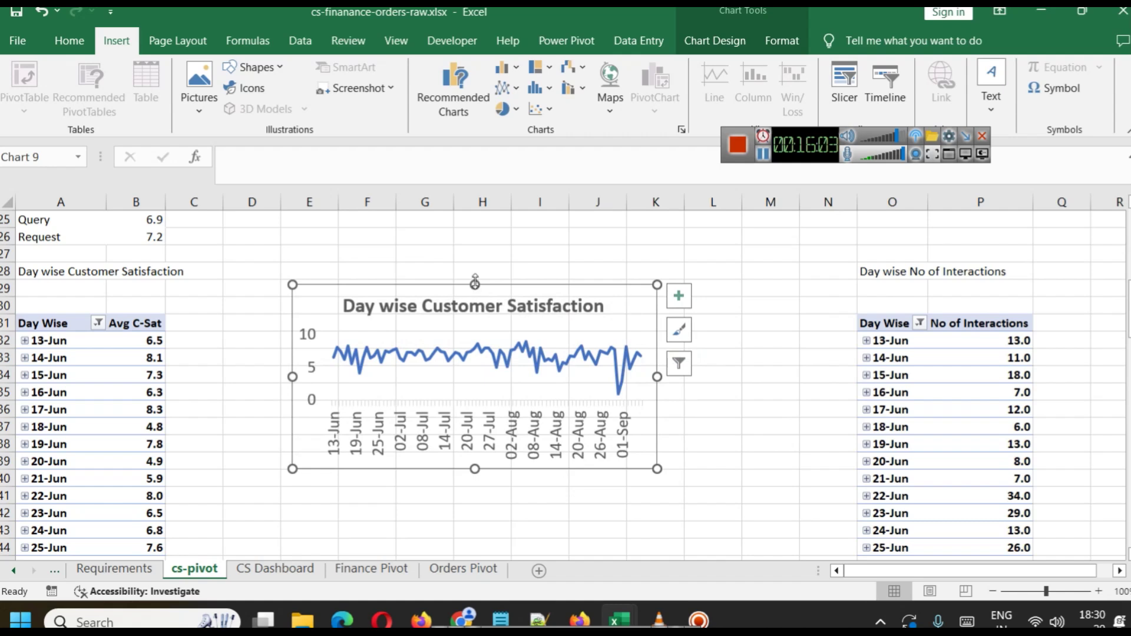
{"action": "left_click_drag", "start_coordinate": [475, 283], "coordinate": [475, 275]}
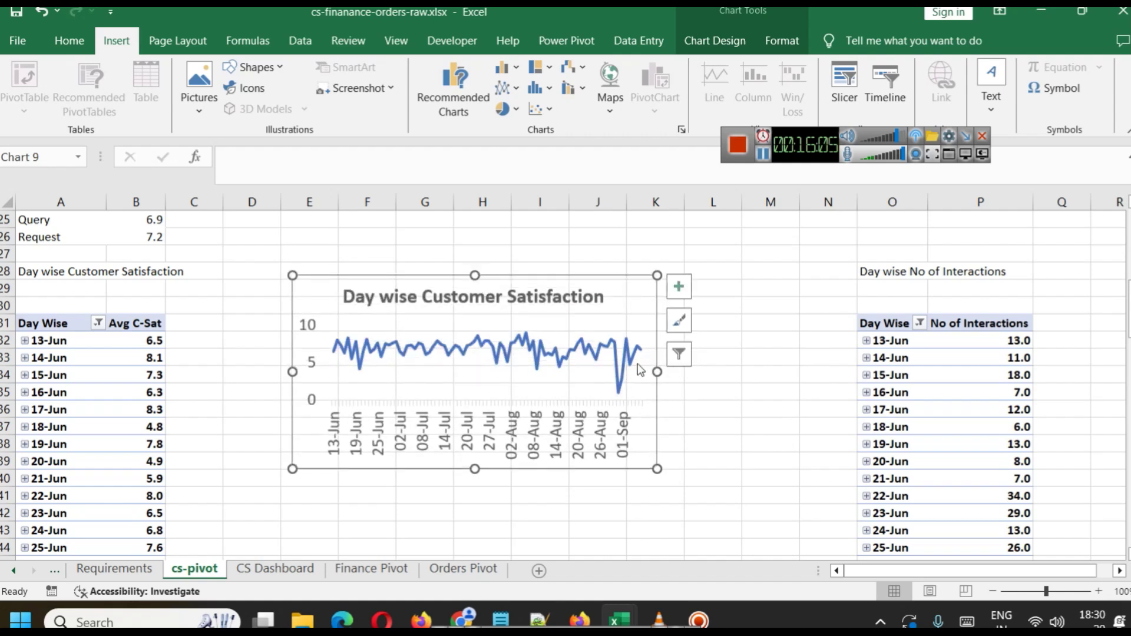
{"action": "left_click", "coordinate": [678, 322]}
{"action": "left_click", "coordinate": [804, 437]}
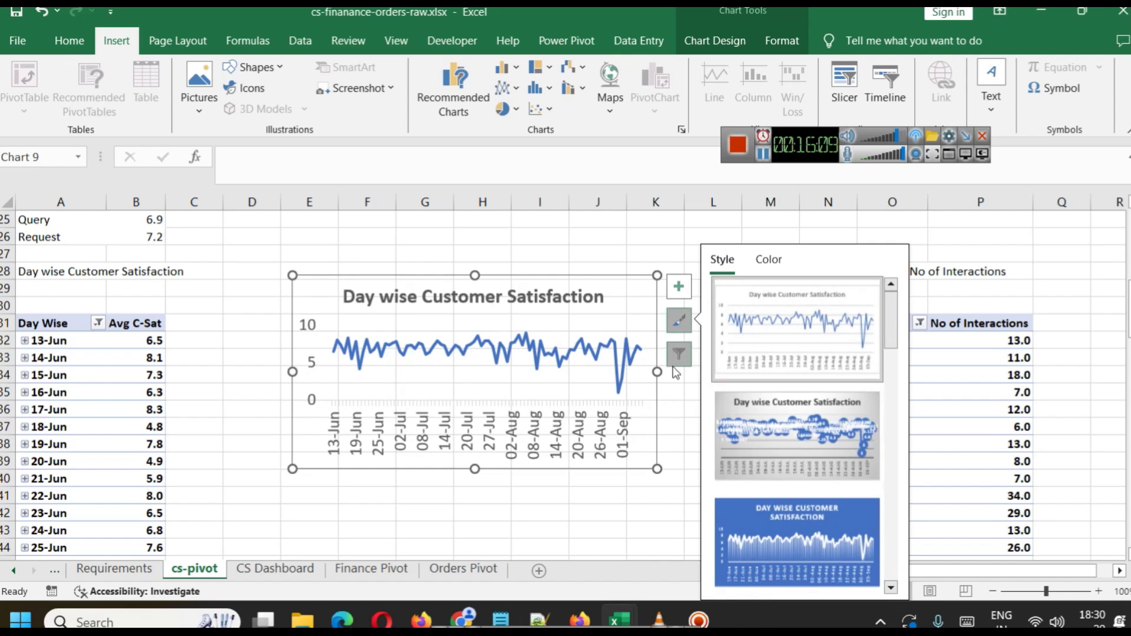
{"action": "left_click", "coordinate": [679, 354]}
{"action": "scroll", "coordinate": [784, 380], "scroll_direction": "down", "scroll_amount": 3}
{"action": "scroll", "coordinate": [786, 377], "scroll_direction": "down", "scroll_amount": 6}
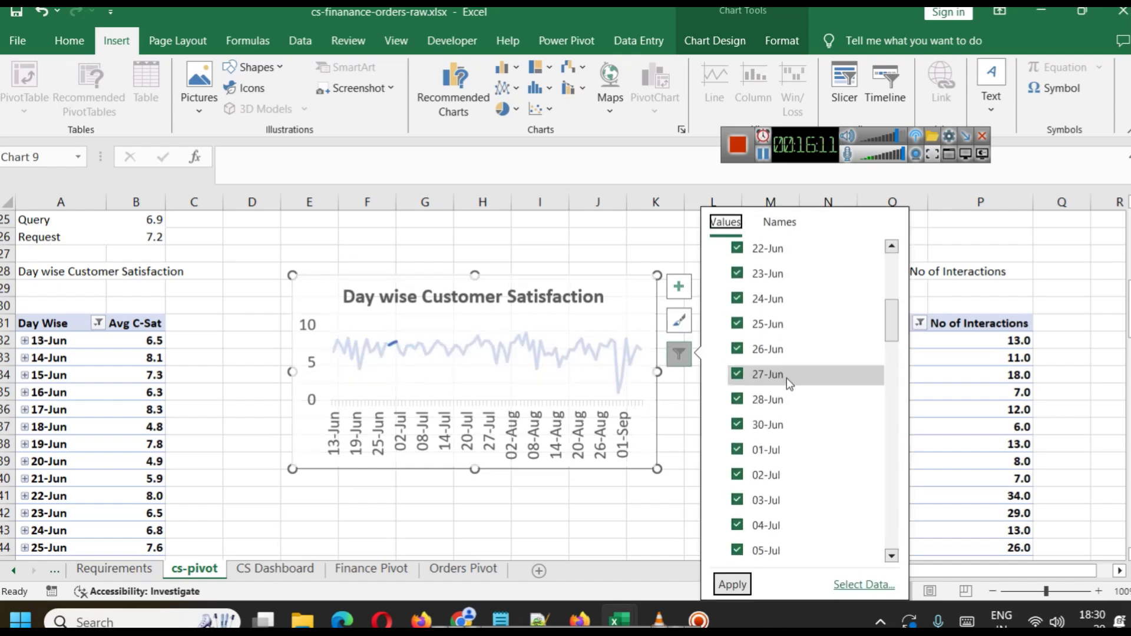
{"action": "scroll", "coordinate": [787, 378], "scroll_direction": "up", "scroll_amount": 9}
{"action": "left_click", "coordinate": [642, 290]}
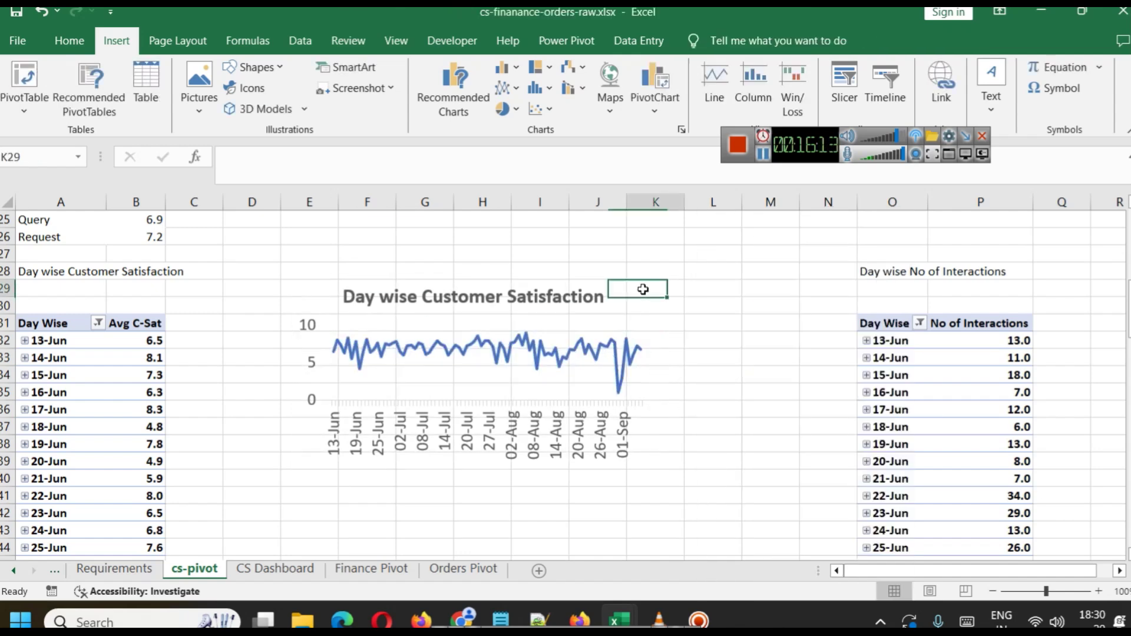
Apply the dark gradient chart style to the Day wise Customer Satisfaction chart and widen it slightly.
{"action": "left_click", "coordinate": [637, 380]}
{"action": "left_click", "coordinate": [680, 330]}
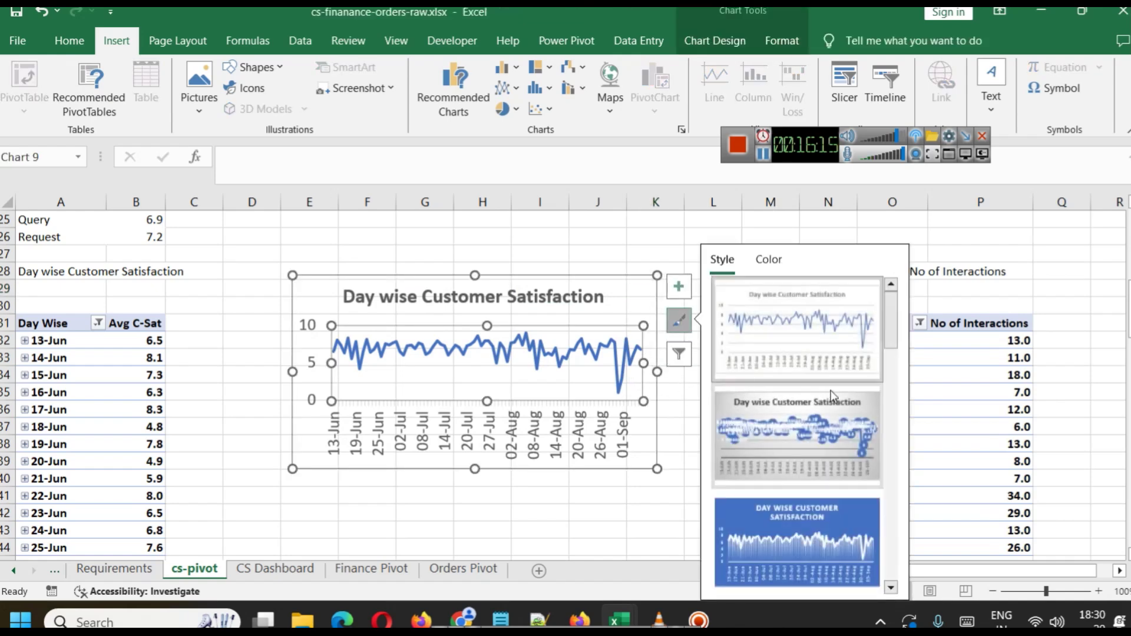
{"action": "scroll", "coordinate": [803, 460], "scroll_direction": "down", "scroll_amount": 3}
{"action": "left_click", "coordinate": [794, 344]}
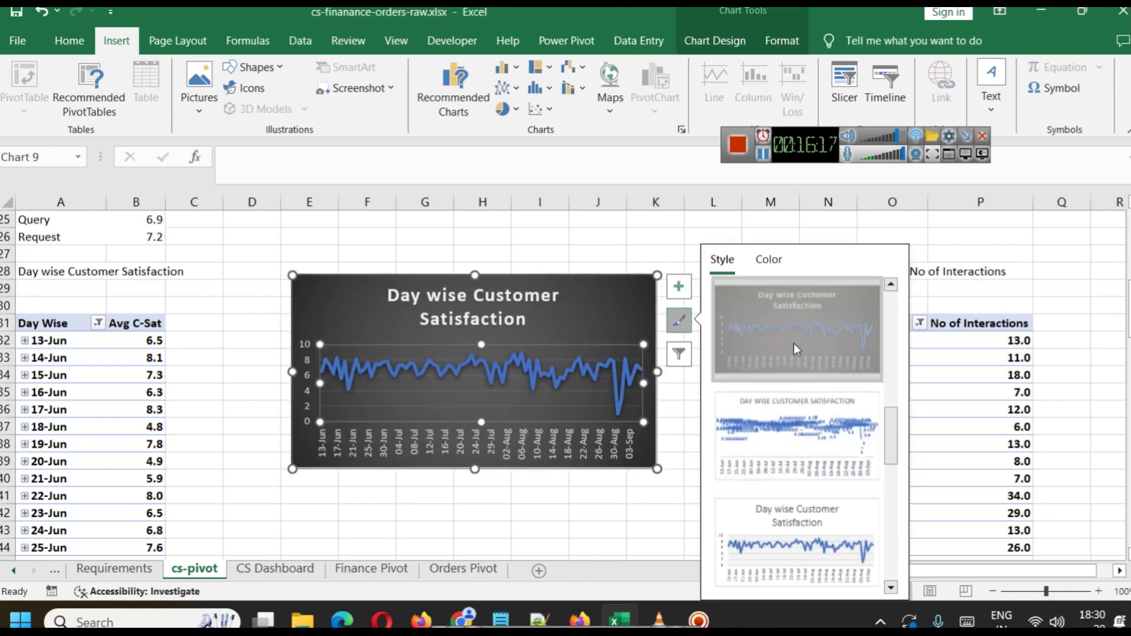
{"action": "left_click_drag", "start_coordinate": [657, 374], "coordinate": [667, 372]}
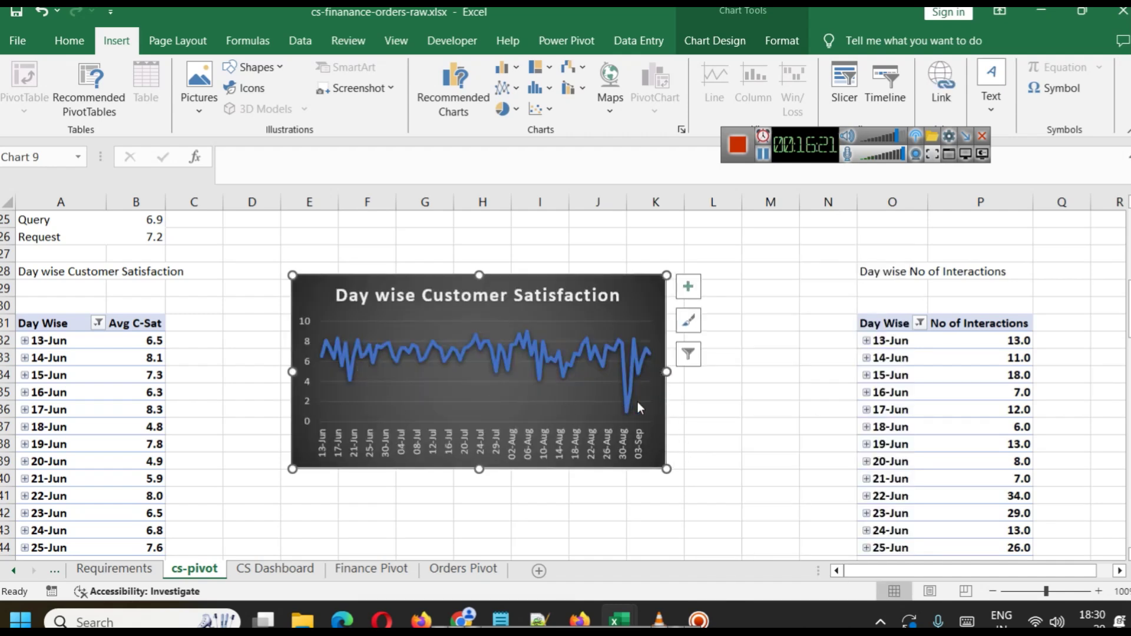
Turn on rounded corners for the Day wise Customer Satisfaction chart's border.
{"action": "right_click", "coordinate": [593, 321]}
{"action": "key", "text": "Escape"}
{"action": "left_click", "coordinate": [325, 286]}
{"action": "right_click", "coordinate": [324, 285]}
{"action": "left_click", "coordinate": [406, 563]}
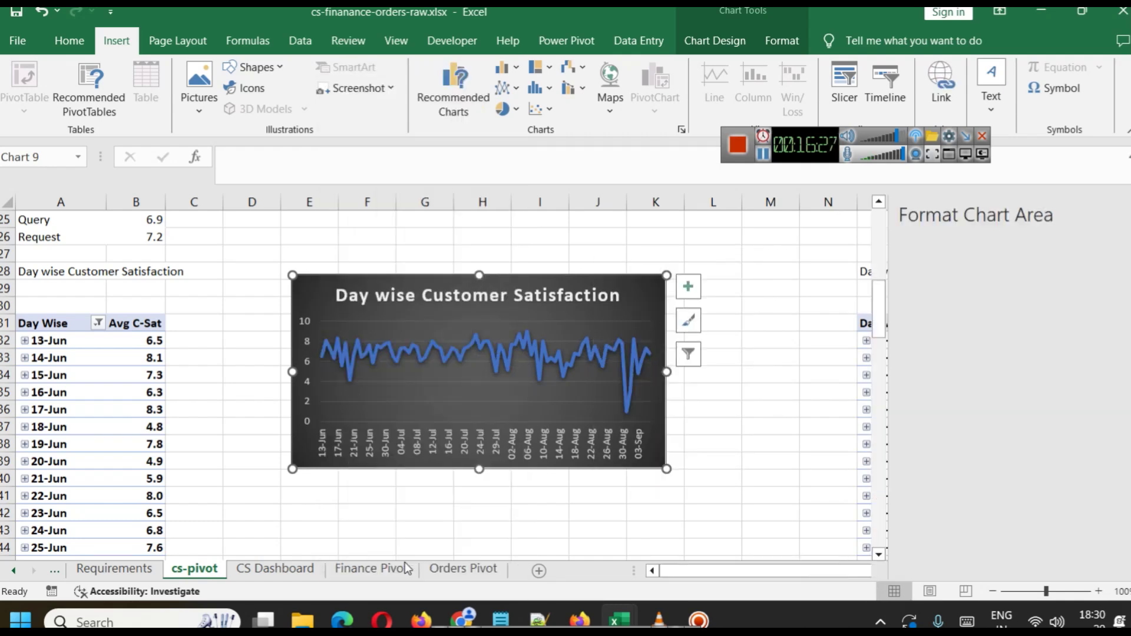
{"action": "scroll", "coordinate": [960, 468], "scroll_direction": "down", "scroll_amount": 3}
{"action": "scroll", "coordinate": [961, 469], "scroll_direction": "down", "scroll_amount": 3}
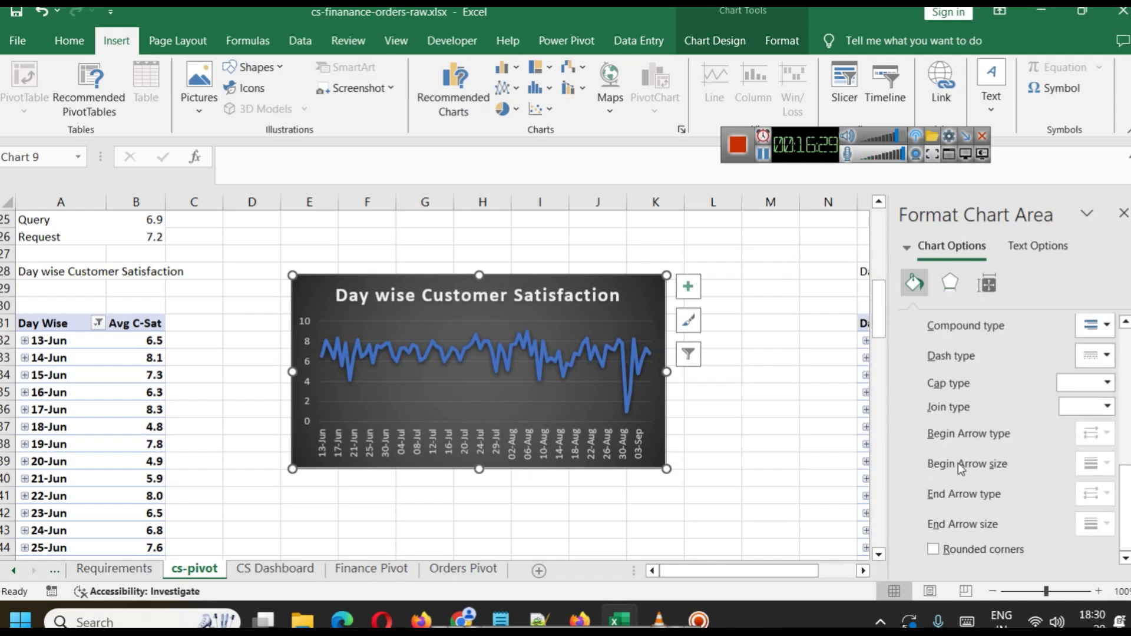
{"action": "scroll", "coordinate": [941, 449], "scroll_direction": "up", "scroll_amount": 5}
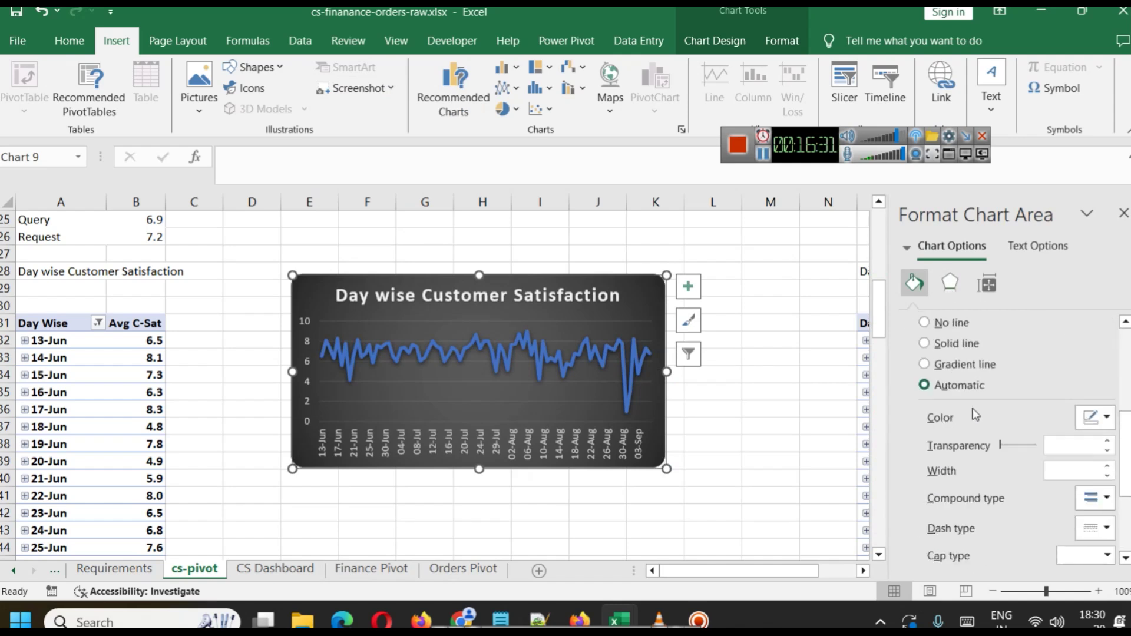
Apply the outer bottom-offset shadow preset to the Day wise Customer Satisfaction chart.
{"action": "left_click", "coordinate": [950, 283]}
{"action": "left_click", "coordinate": [1105, 354]}
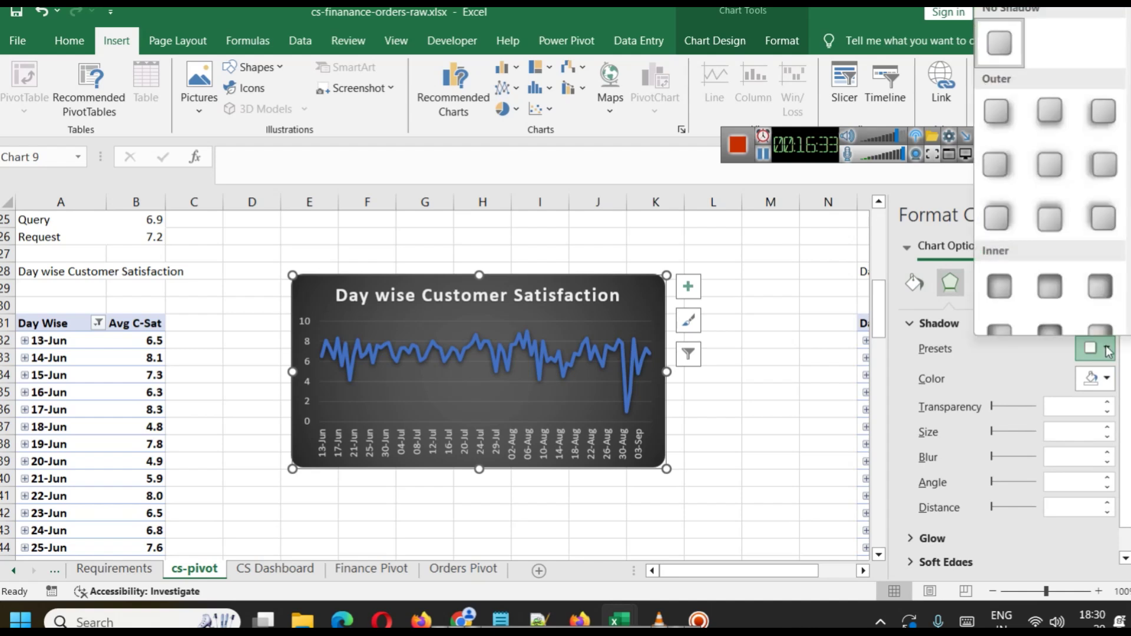
{"action": "left_click", "coordinate": [1048, 118]}
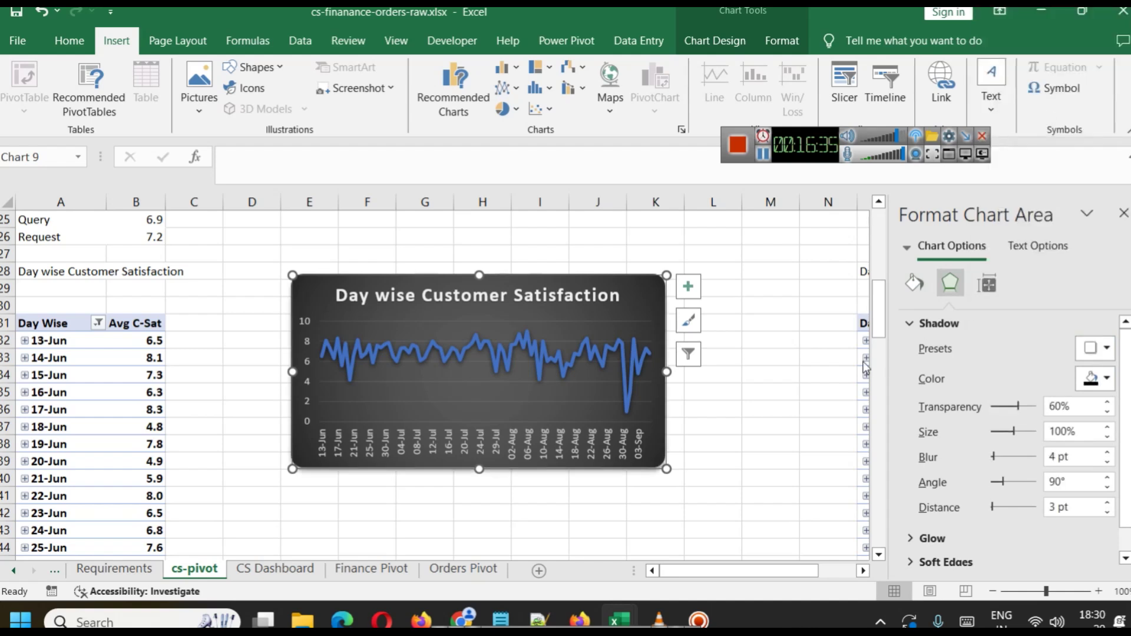
{"action": "left_click", "coordinate": [719, 393]}
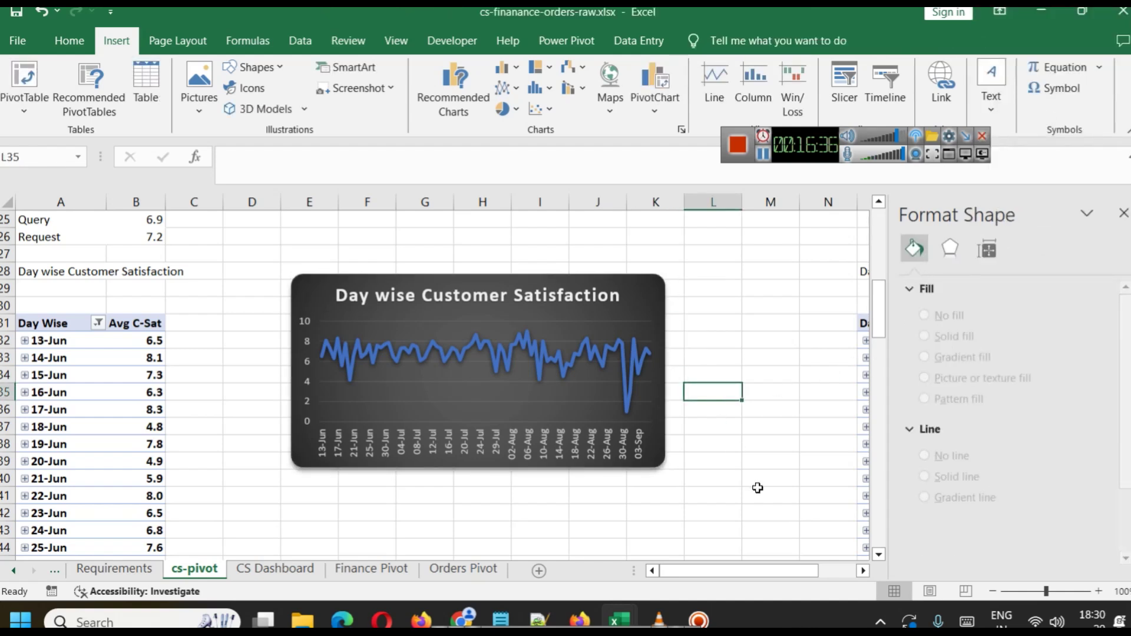
Copy the Day wise Customer Satisfaction chart onto the CS Dashboard sheet, directly below the Avg C-SAT for Contact Type chart.
{"action": "left_click", "coordinate": [327, 292]}
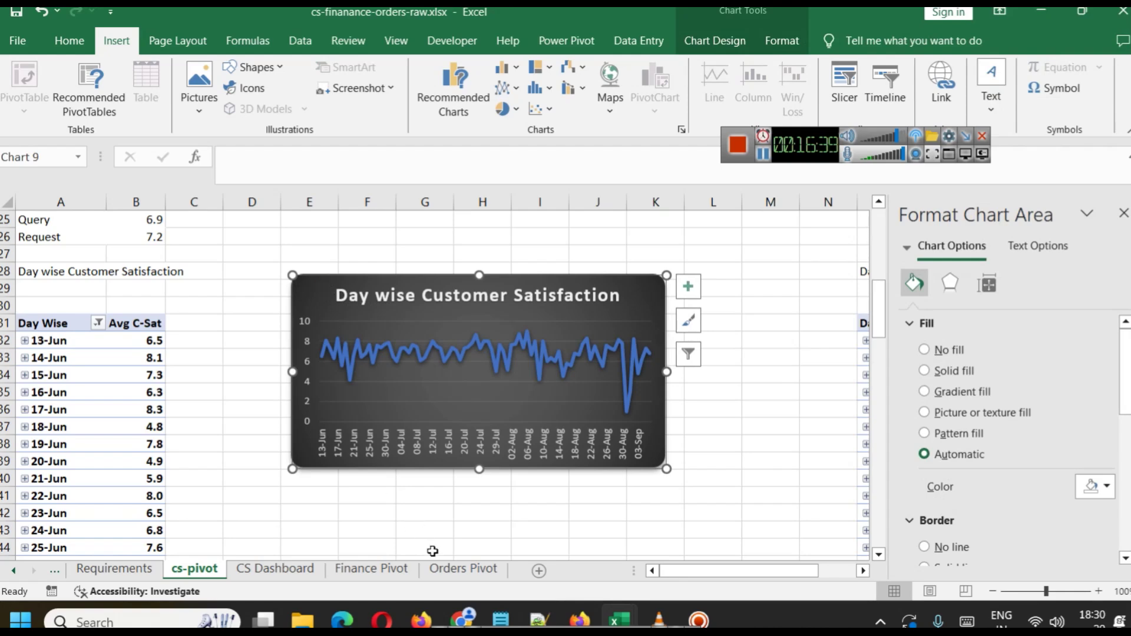
{"action": "left_click", "coordinate": [275, 569]}
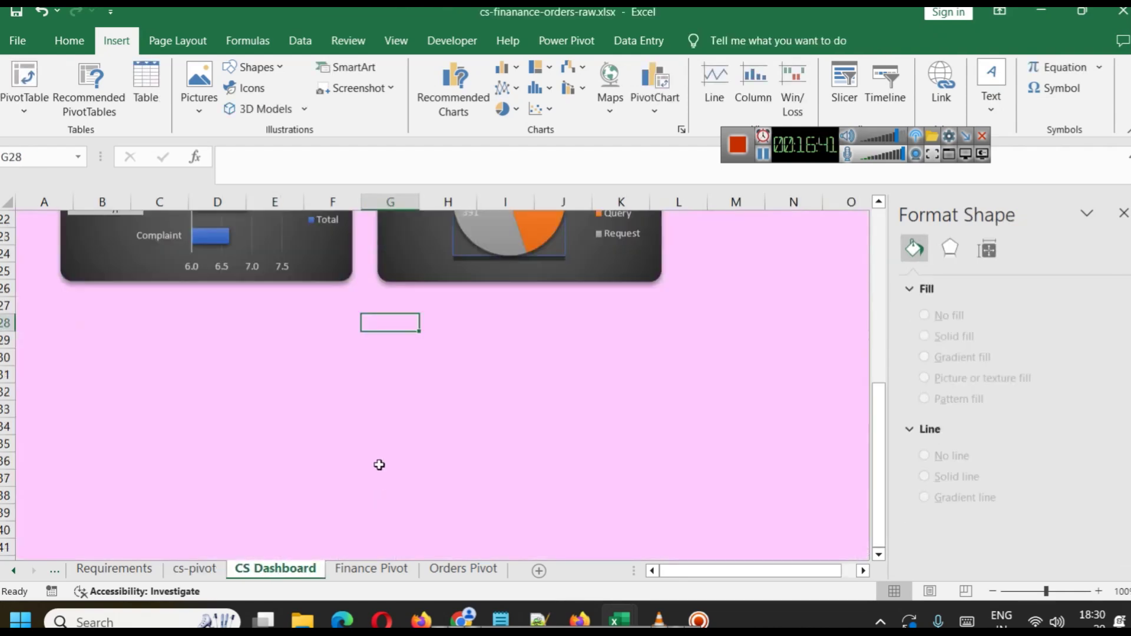
{"action": "key", "text": "ctrl+v"}
{"action": "left_click_drag", "start_coordinate": [518, 358], "coordinate": [219, 342]}
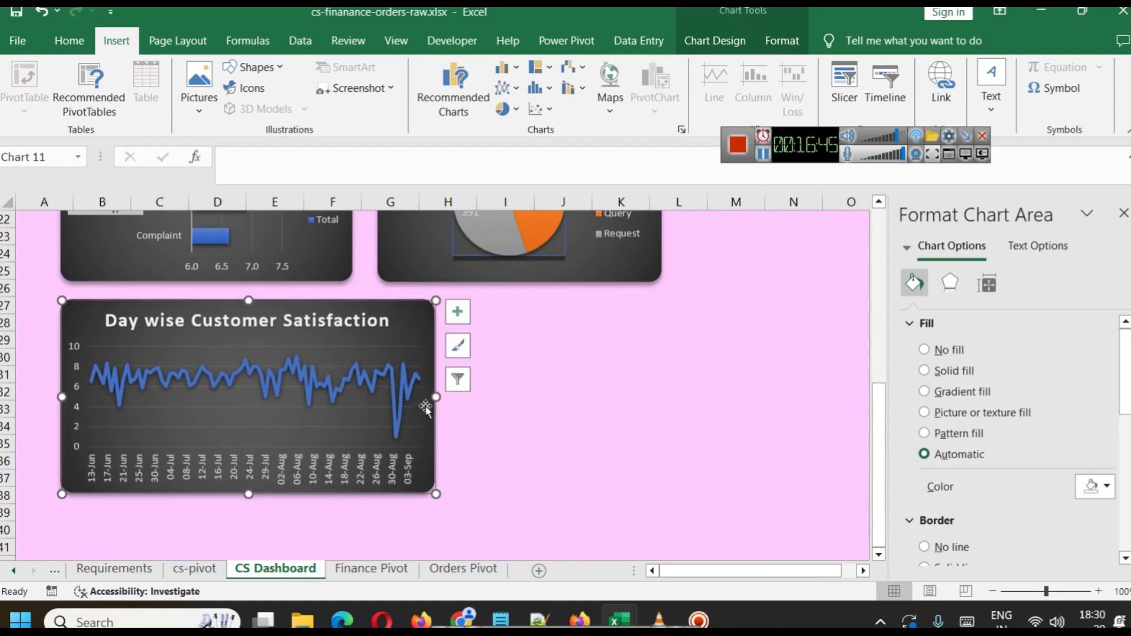
Narrow the pasted Day wise Customer Satisfaction chart to match the width of the bar chart above it.
{"action": "left_click_drag", "start_coordinate": [434, 398], "coordinate": [352, 397]}
{"action": "left_click", "coordinate": [423, 429]}
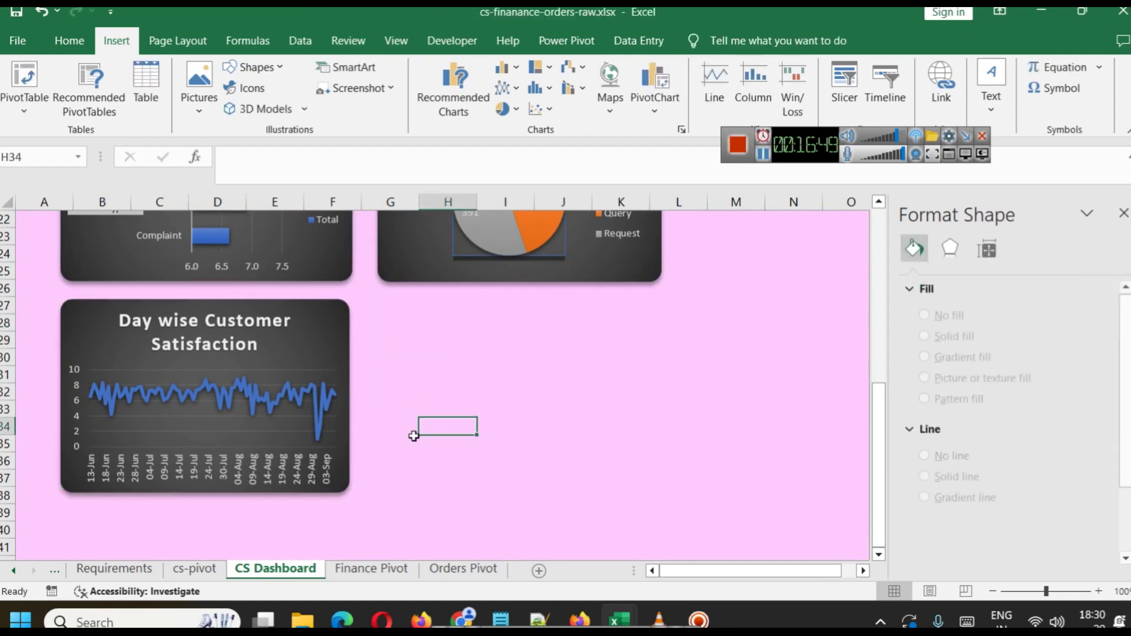
{"action": "left_click", "coordinate": [348, 396]}
{"action": "left_click_drag", "start_coordinate": [352, 396], "coordinate": [358, 397]}
{"action": "left_click", "coordinate": [448, 443]}
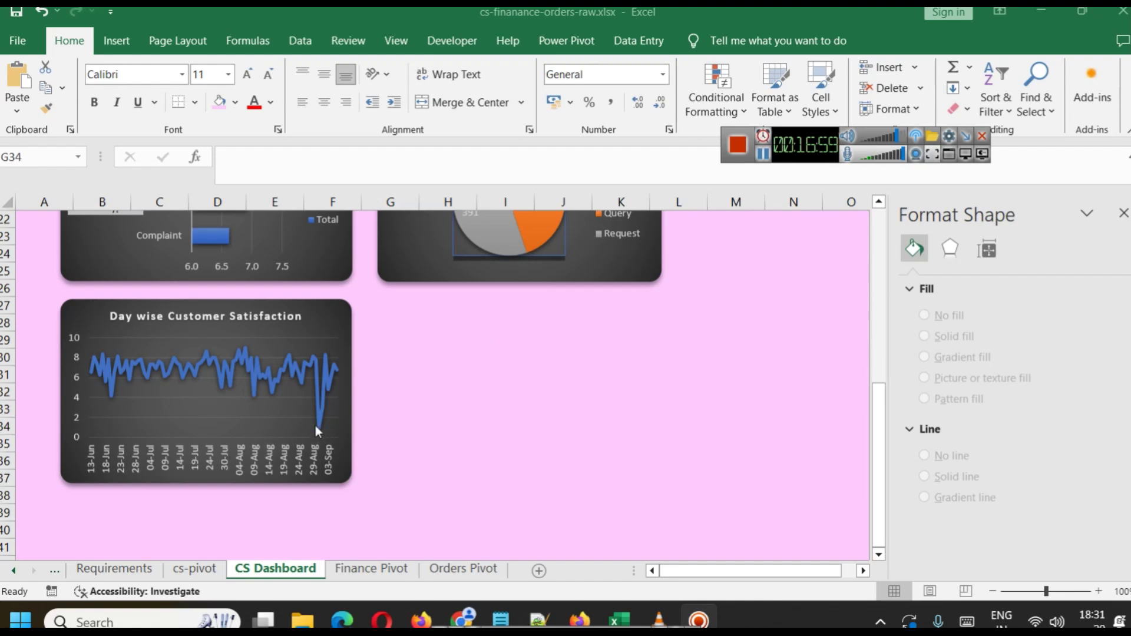
Delete the original Day wise Customer Satisfaction chart from the cs-pivot sheet.
{"action": "mouse_move", "coordinate": [318, 425]}
{"action": "mouse_move", "coordinate": [246, 348]}
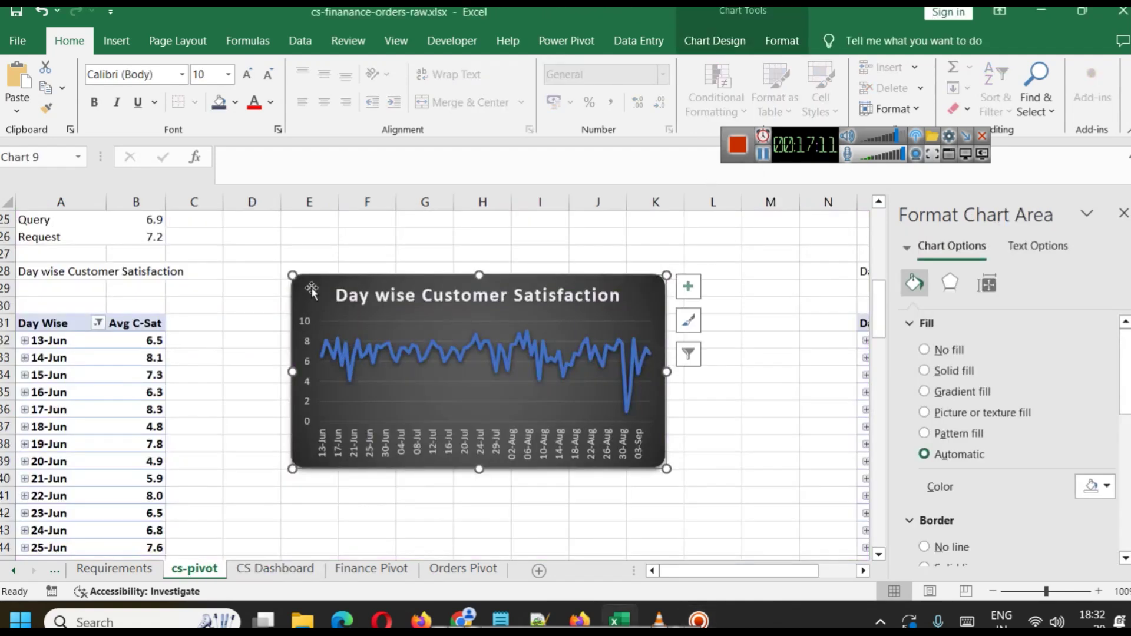
{"action": "key", "text": "Delete"}
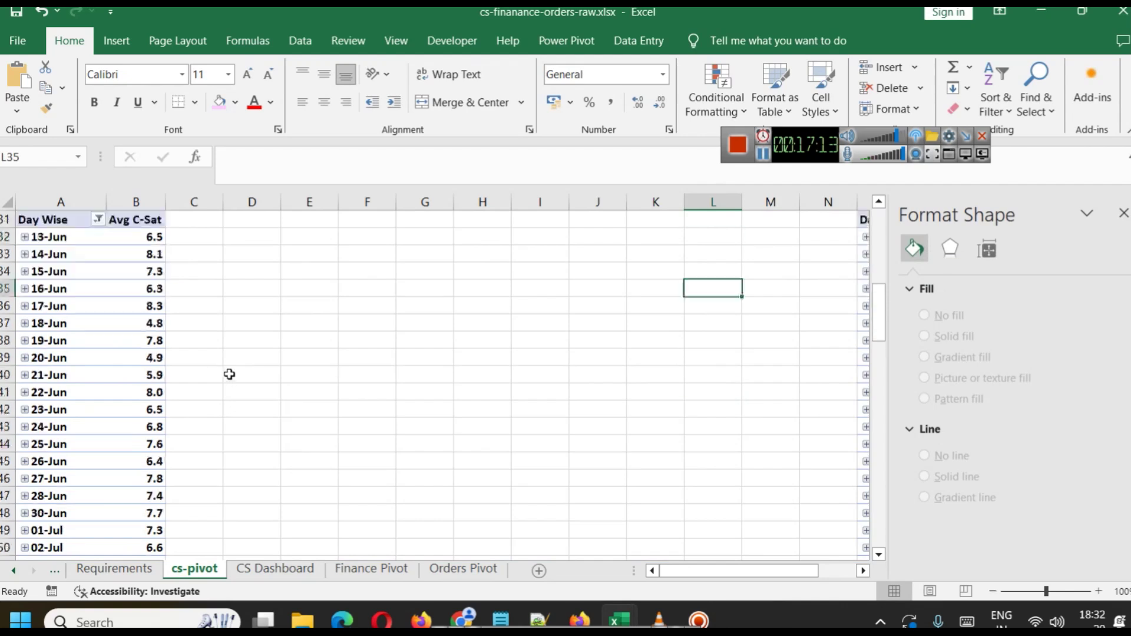
{"action": "scroll", "coordinate": [265, 394], "scroll_direction": "up", "scroll_amount": 1}
{"action": "left_click_drag", "start_coordinate": [686, 570], "coordinate": [739, 569]}
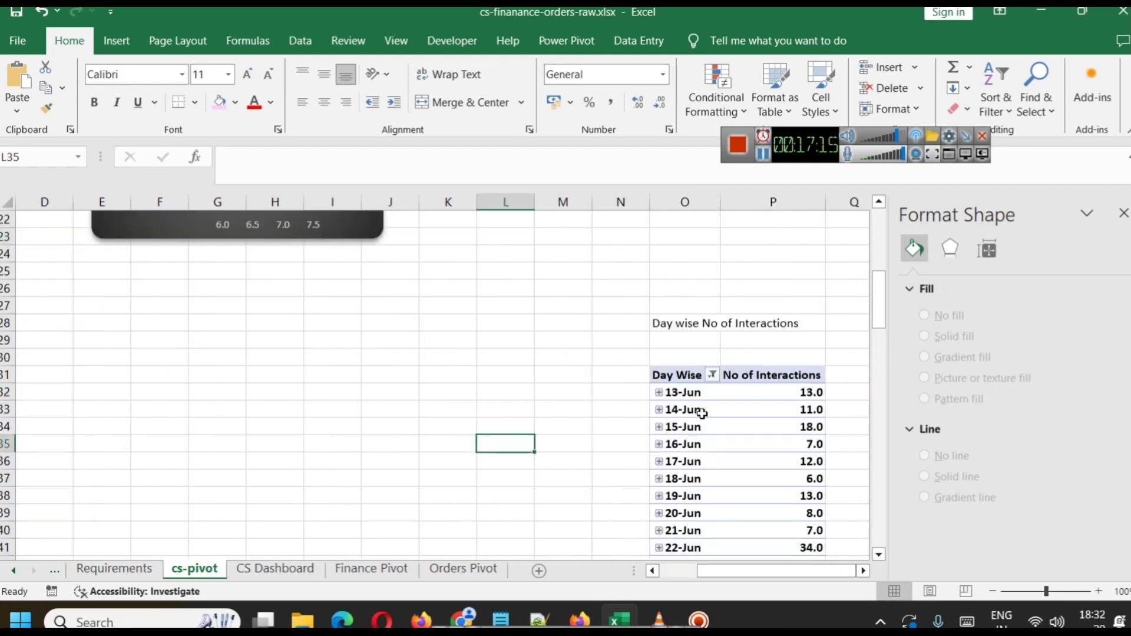
Delete the original Avg C-SAT for Contact Type bar chart from the cs-pivot sheet.
{"action": "left_click", "coordinate": [687, 571]}
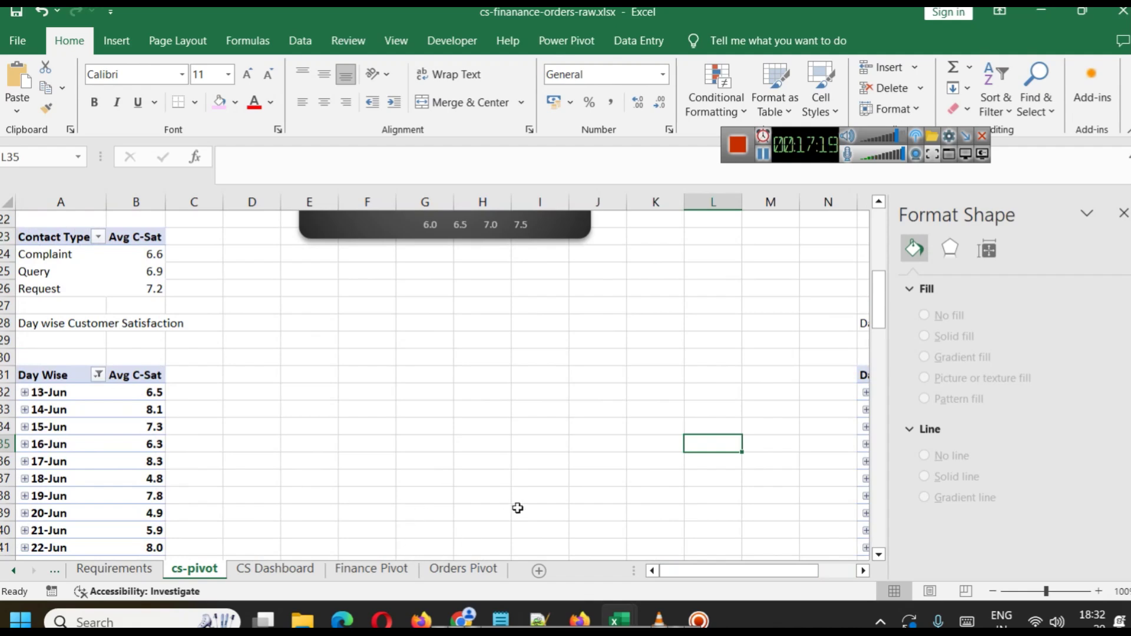
{"action": "left_click", "coordinate": [370, 573]}
{"action": "left_click", "coordinate": [298, 573]}
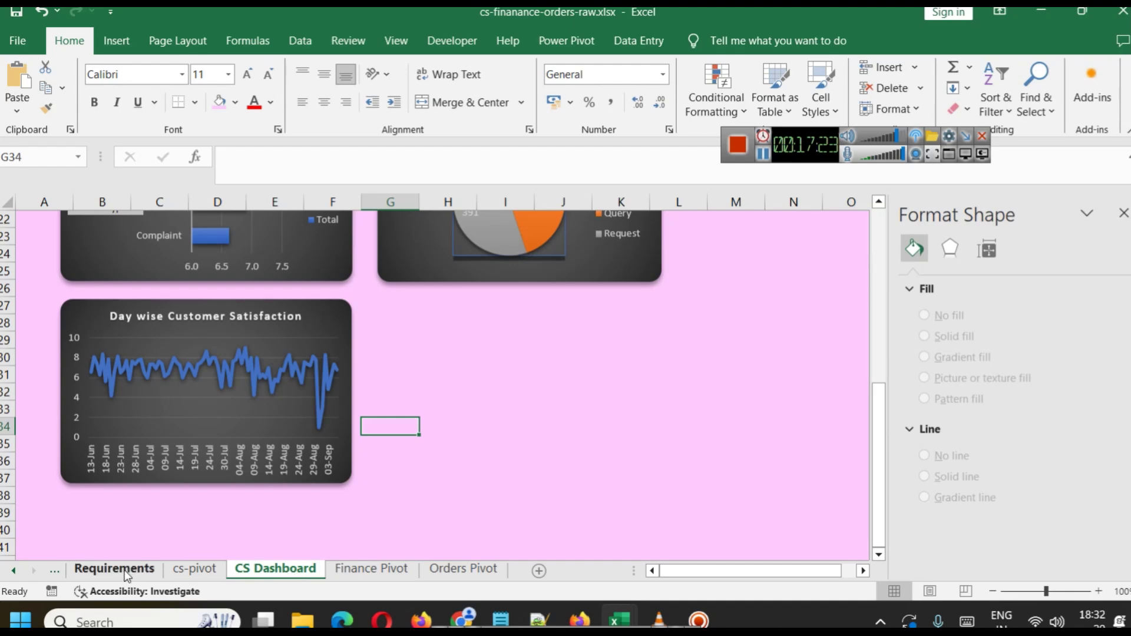
{"action": "left_click", "coordinate": [192, 572]}
{"action": "scroll", "coordinate": [394, 381], "scroll_direction": "up", "scroll_amount": 4}
{"action": "left_click", "coordinate": [337, 326]}
{"action": "key", "text": "Delete"}
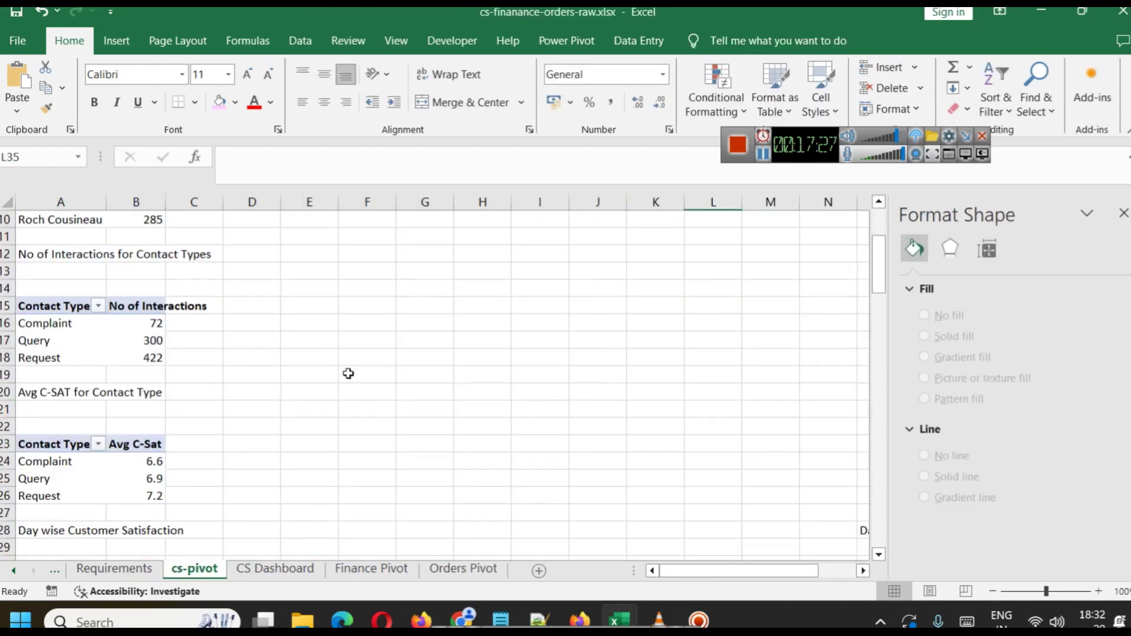
Paste the Day wise No of Interactions area chart onto the cs-pivot sheet near the day-wise tables.
{"action": "scroll", "coordinate": [325, 371], "scroll_direction": "down", "scroll_amount": 7}
{"action": "scroll", "coordinate": [264, 366], "scroll_direction": "up", "scroll_amount": 1}
{"action": "key", "text": "ctrl+v"}
Move the pasted Day wise No of Interactions chart beside the day-wise Avg C-Sat table and shrink it to span roughly columns D to I.
{"action": "left_click_drag", "start_coordinate": [718, 346], "coordinate": [530, 330]}
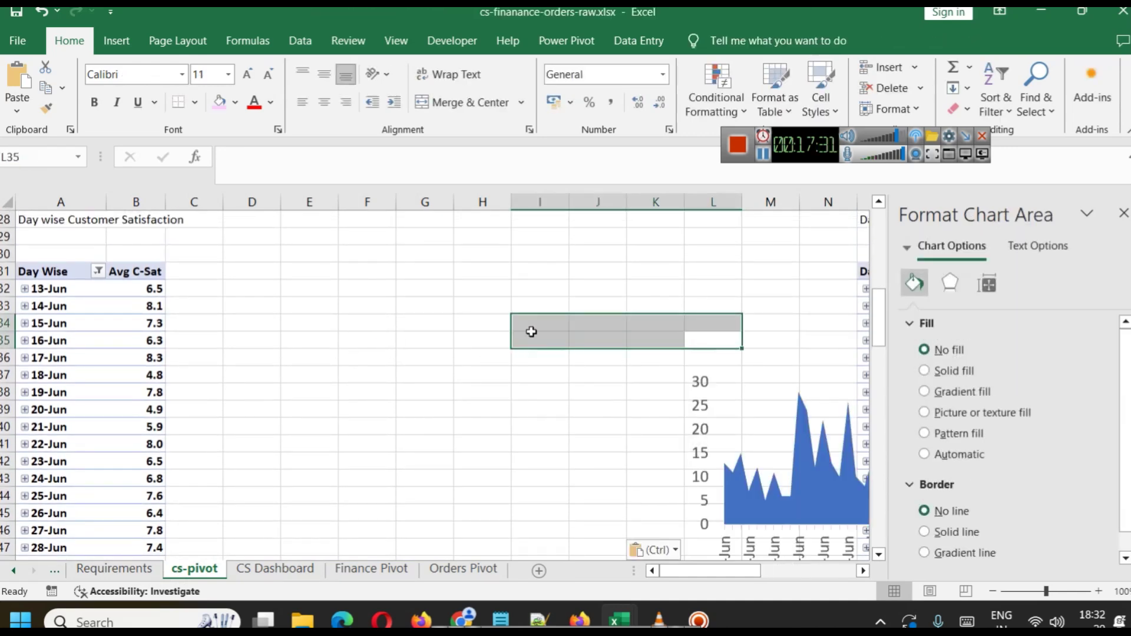
{"action": "left_click", "coordinate": [544, 407]}
{"action": "left_click", "coordinate": [688, 336]}
{"action": "left_click", "coordinate": [716, 437]}
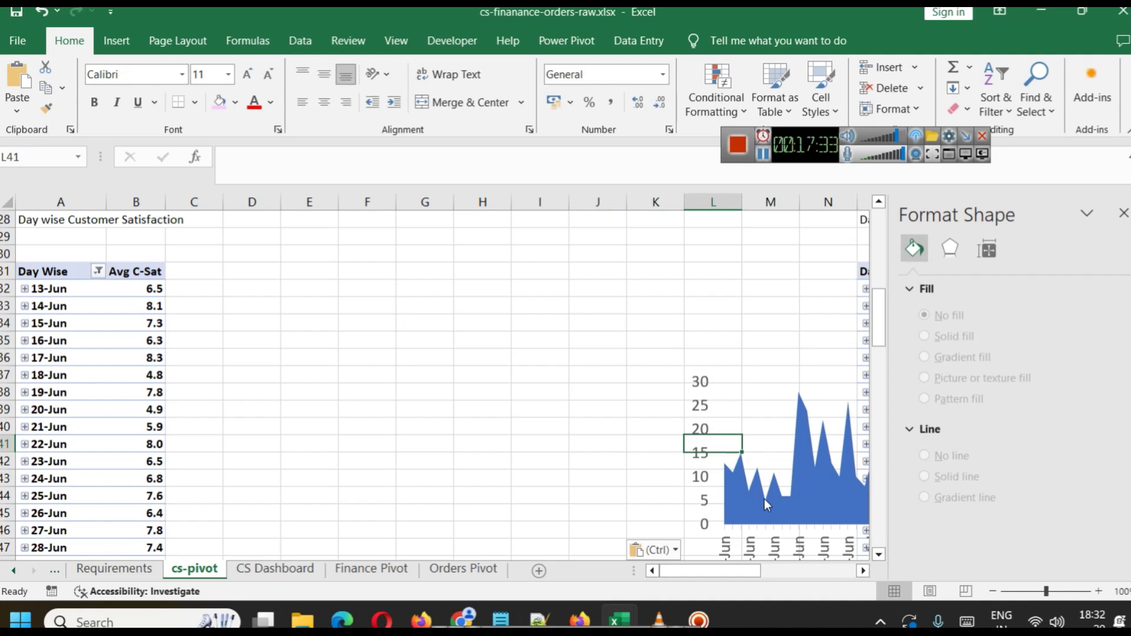
{"action": "left_click", "coordinate": [768, 505]}
{"action": "left_click_drag", "start_coordinate": [737, 336], "coordinate": [237, 285]}
{"action": "left_click_drag", "start_coordinate": [661, 284], "coordinate": [548, 310]}
{"action": "left_click_drag", "start_coordinate": [678, 572], "coordinate": [733, 572]}
{"action": "left_click", "coordinate": [501, 275]}
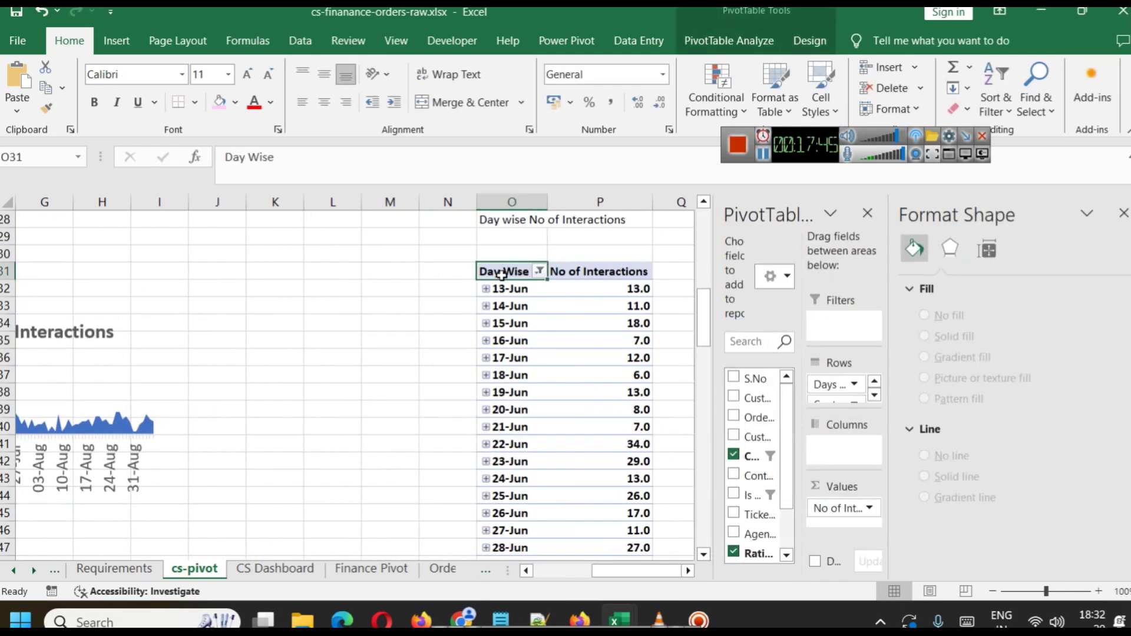
{"action": "left_click", "coordinate": [118, 43]}
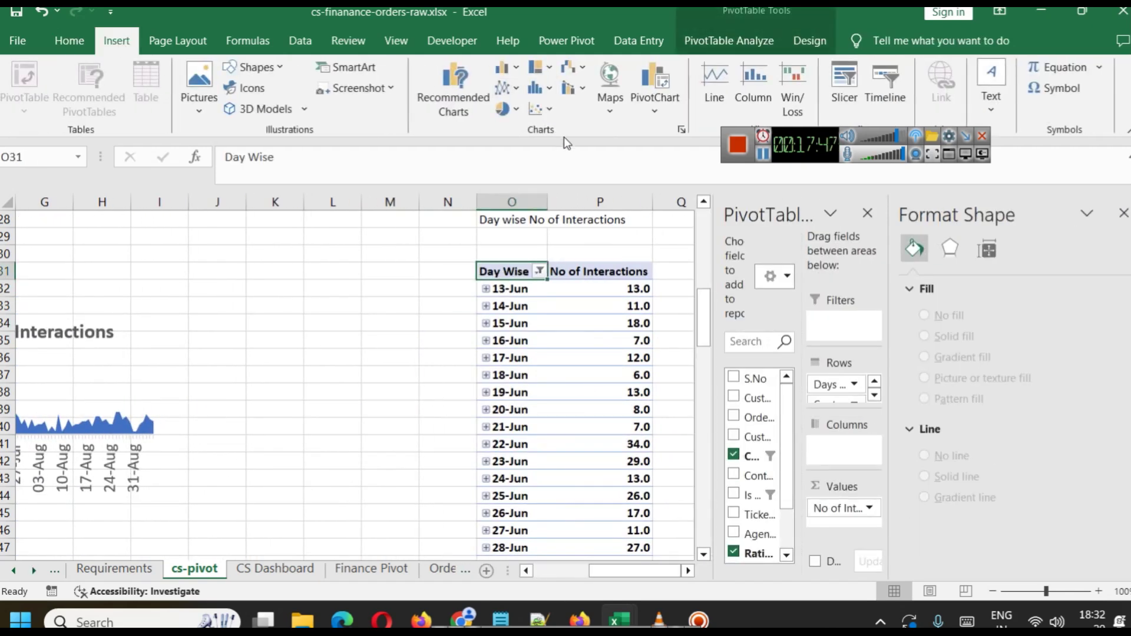
{"action": "left_click", "coordinate": [648, 109]}
{"action": "left_click", "coordinate": [648, 130]}
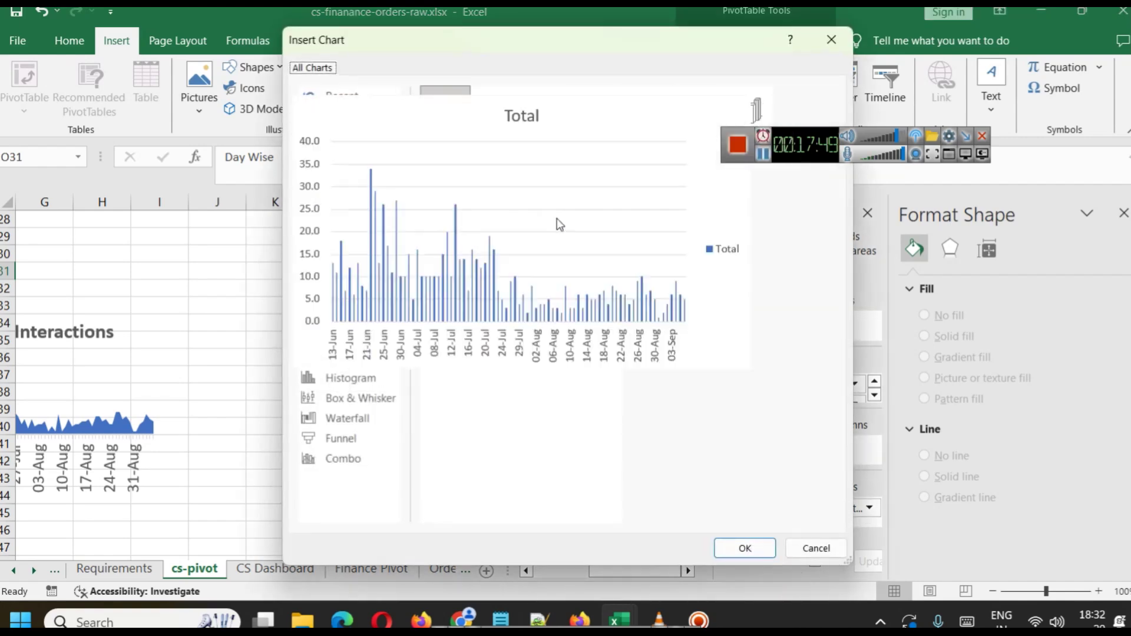
{"action": "left_click", "coordinate": [337, 217]}
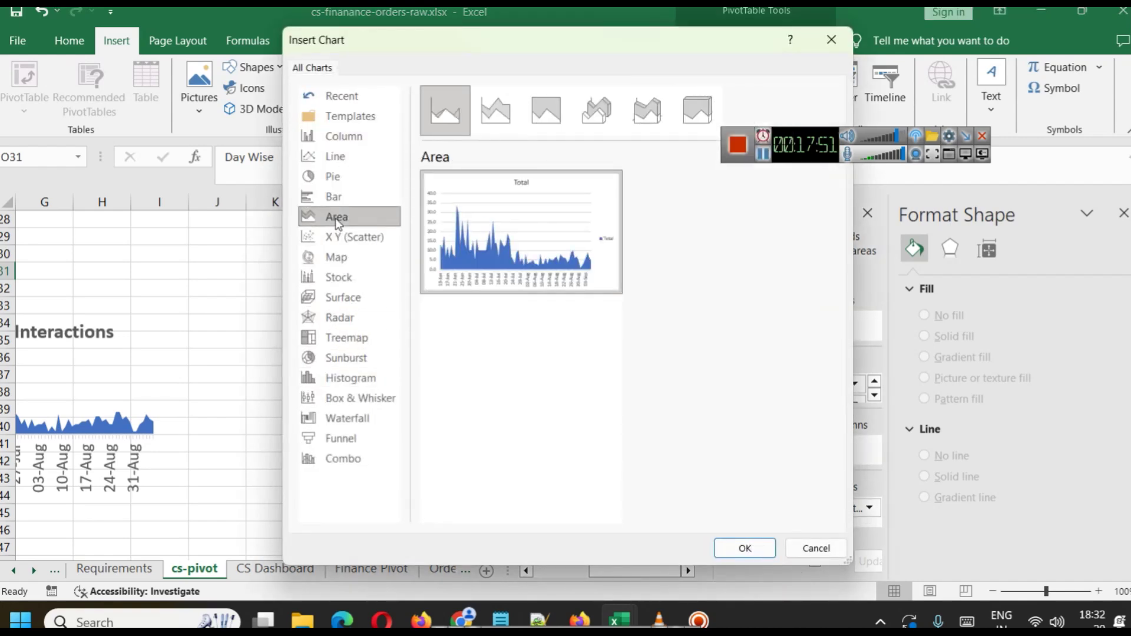
{"action": "left_click", "coordinate": [493, 122]}
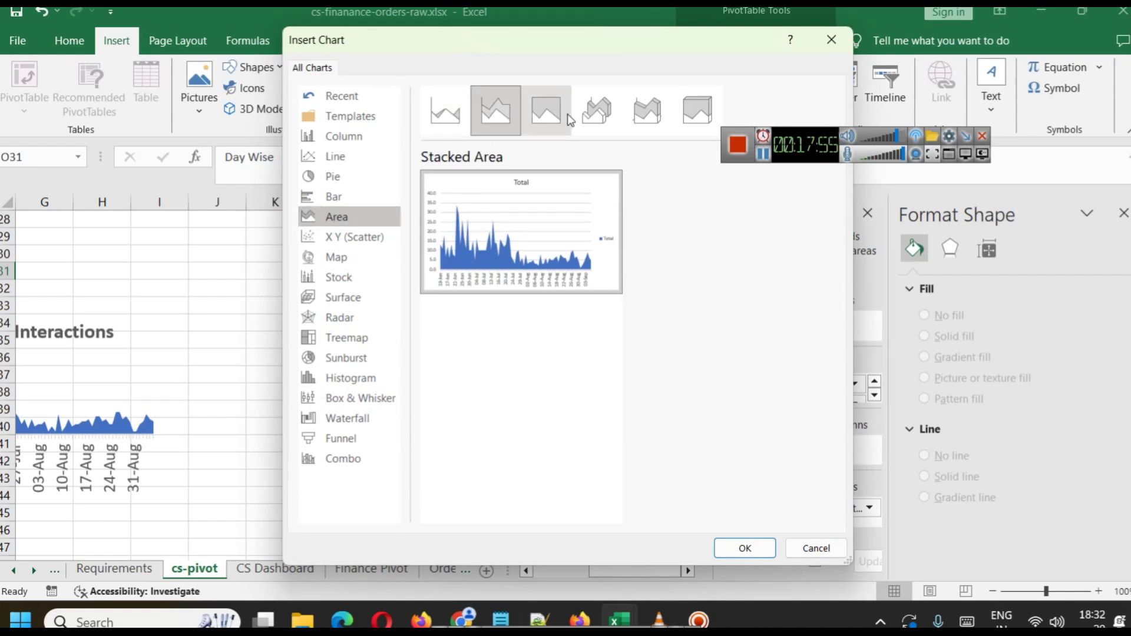
{"action": "left_click", "coordinate": [553, 118]}
{"action": "left_click", "coordinate": [607, 122]}
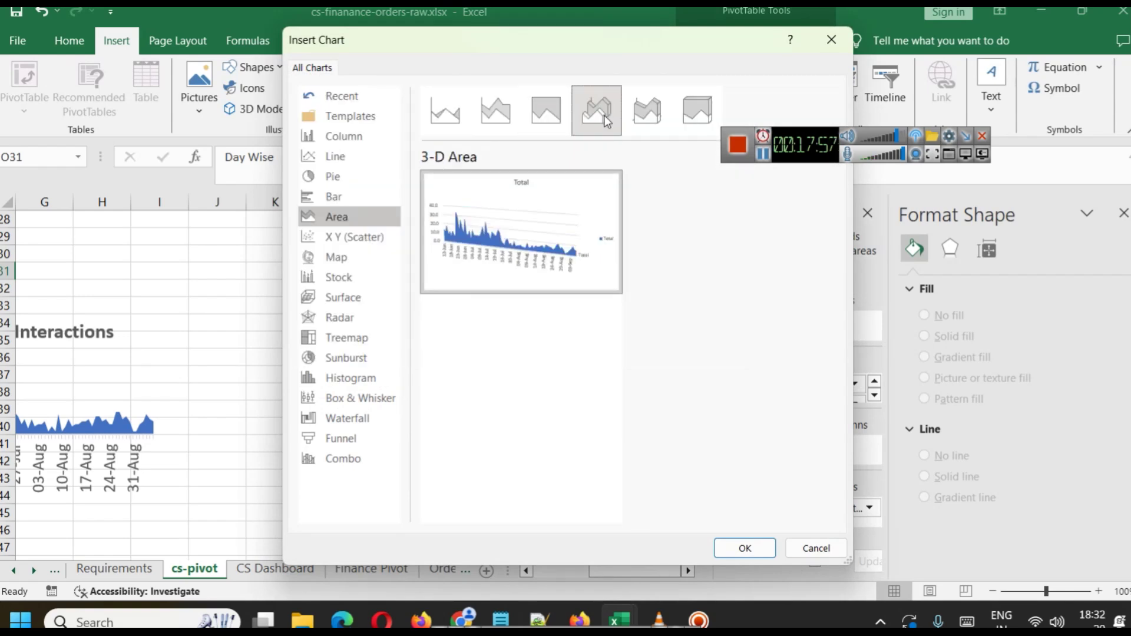
{"action": "left_click", "coordinate": [815, 548]}
Apply the dark grey gradient chart style to the Day wise No of Interactions chart.
{"action": "left_click", "coordinate": [577, 576]}
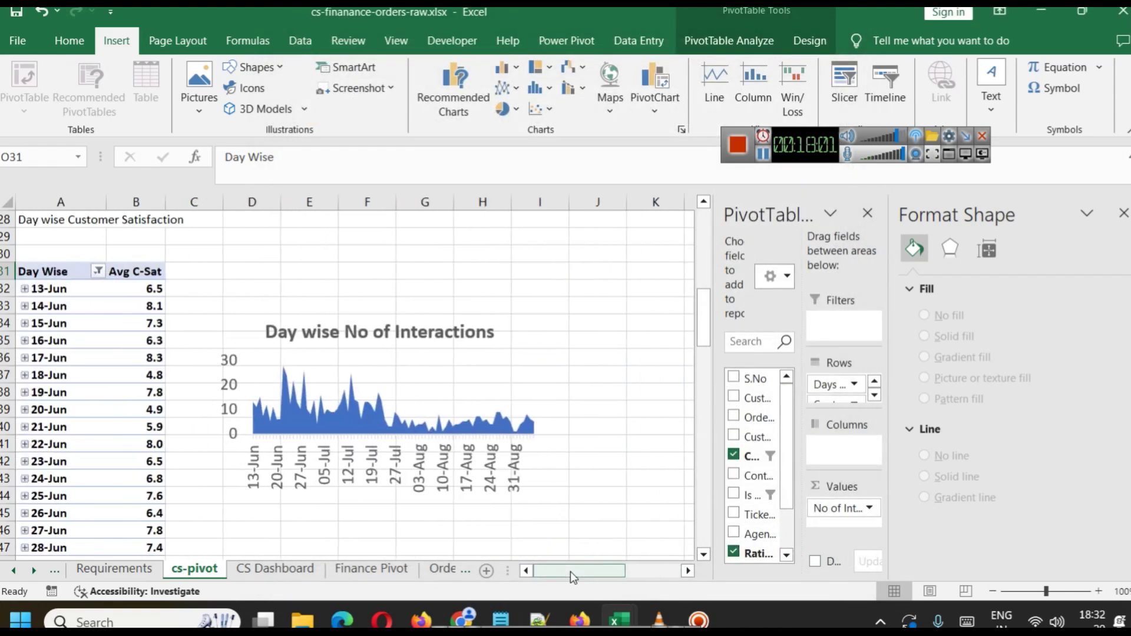
{"action": "left_click", "coordinate": [354, 354]}
{"action": "left_click", "coordinate": [479, 434]}
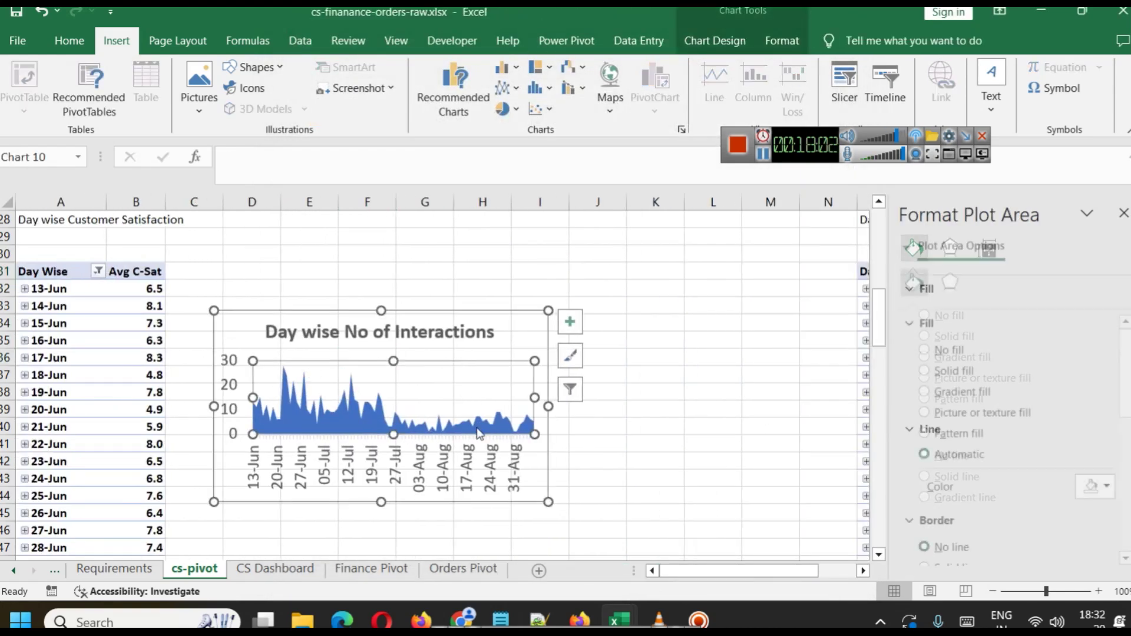
{"action": "left_click", "coordinate": [570, 355]}
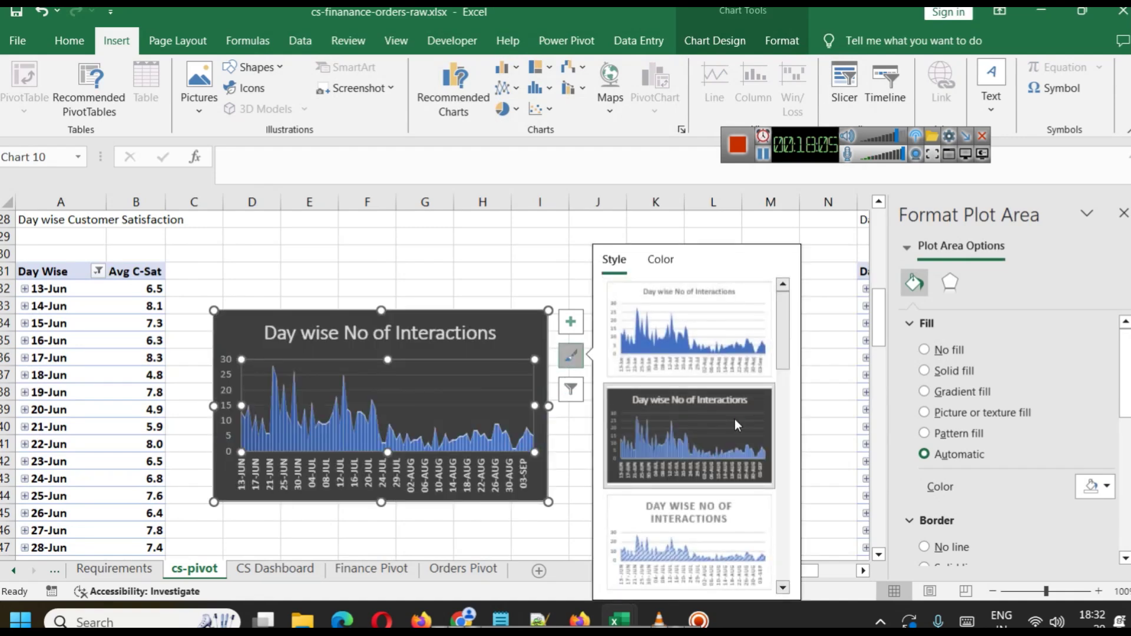
{"action": "scroll", "coordinate": [713, 465], "scroll_direction": "down", "scroll_amount": 3}
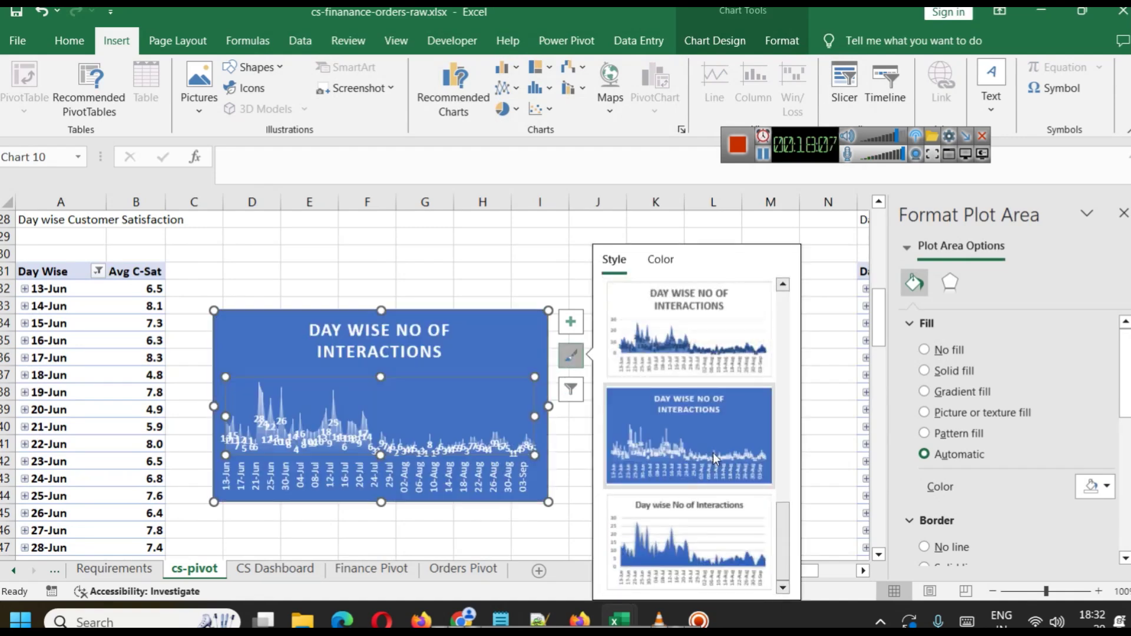
{"action": "left_click", "coordinate": [701, 520]}
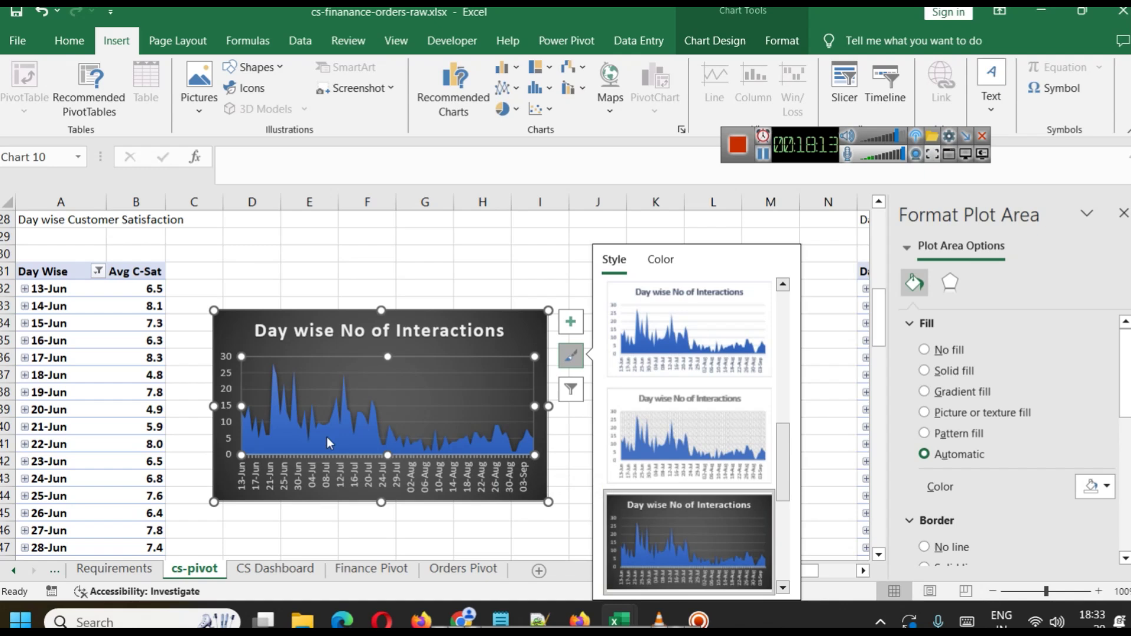
Set the plot area of the Day wise No of Interactions chart to No Fill.
{"action": "right_click", "coordinate": [406, 400]}
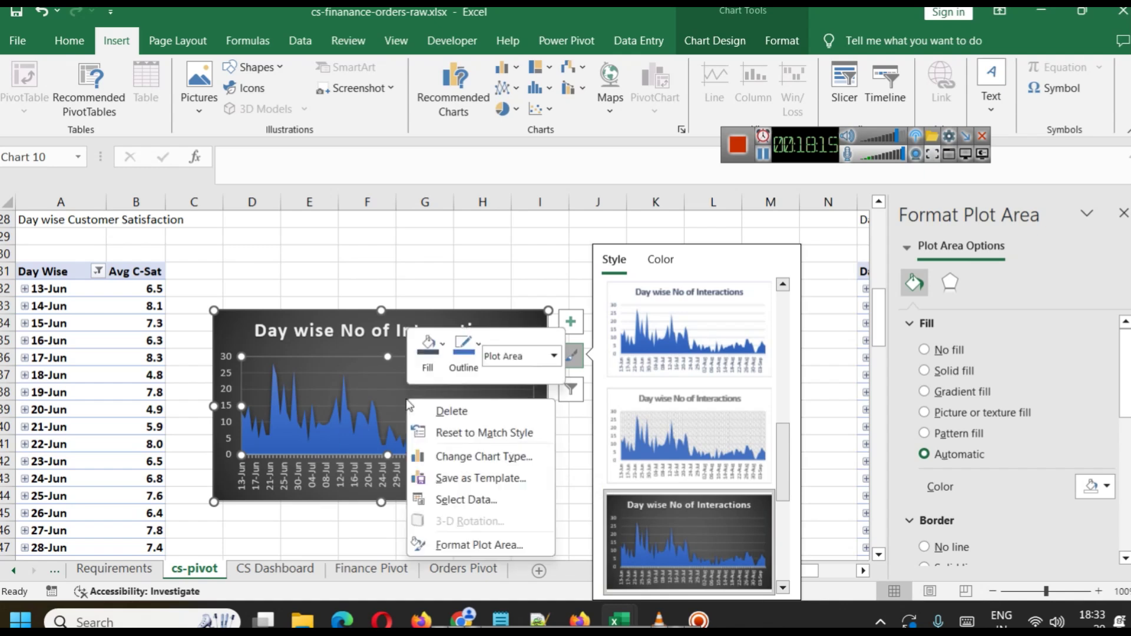
{"action": "left_click", "coordinate": [438, 350]}
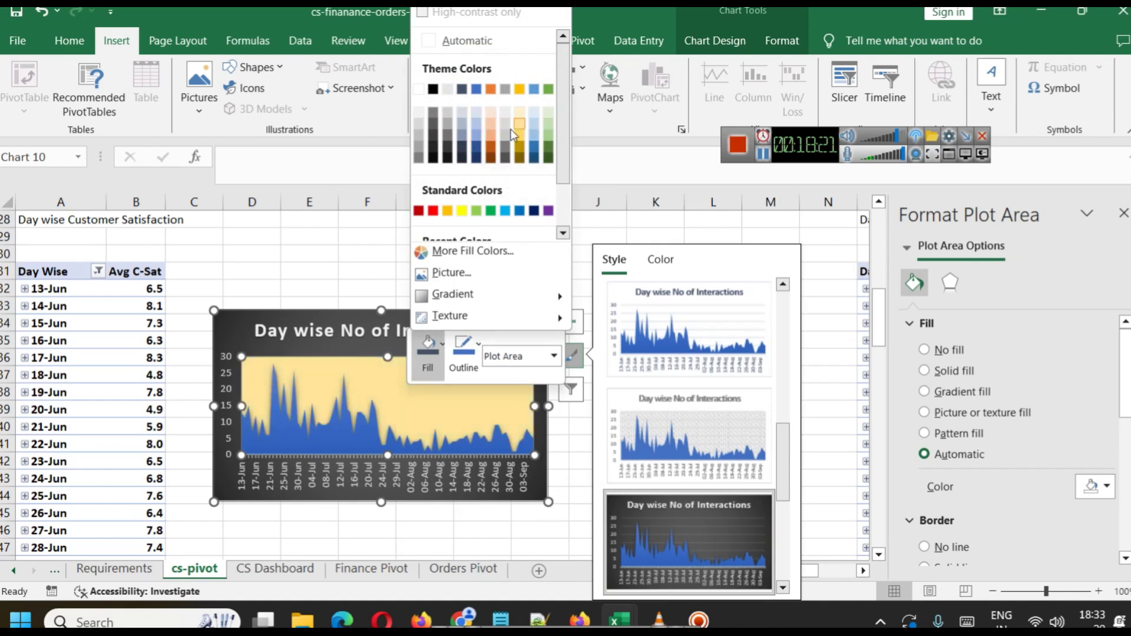
{"action": "scroll", "coordinate": [505, 177], "scroll_direction": "down", "scroll_amount": 1}
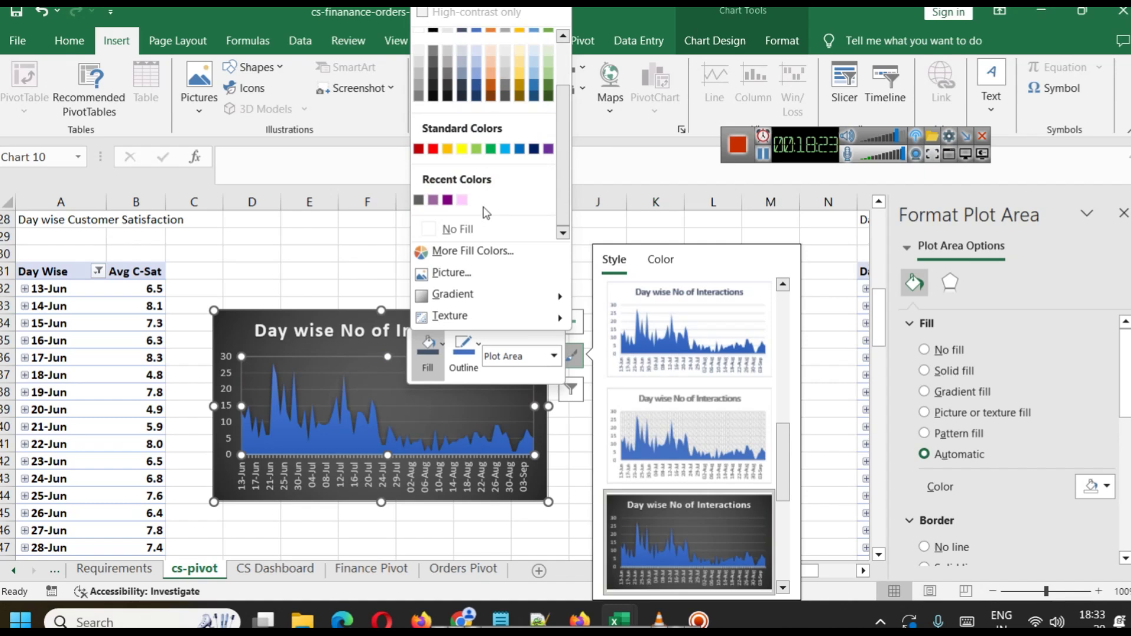
{"action": "left_click", "coordinate": [446, 233]}
Fill the area series of the Day wise No of Interactions chart with the light purple from the recent colors.
{"action": "left_click", "coordinate": [360, 431]}
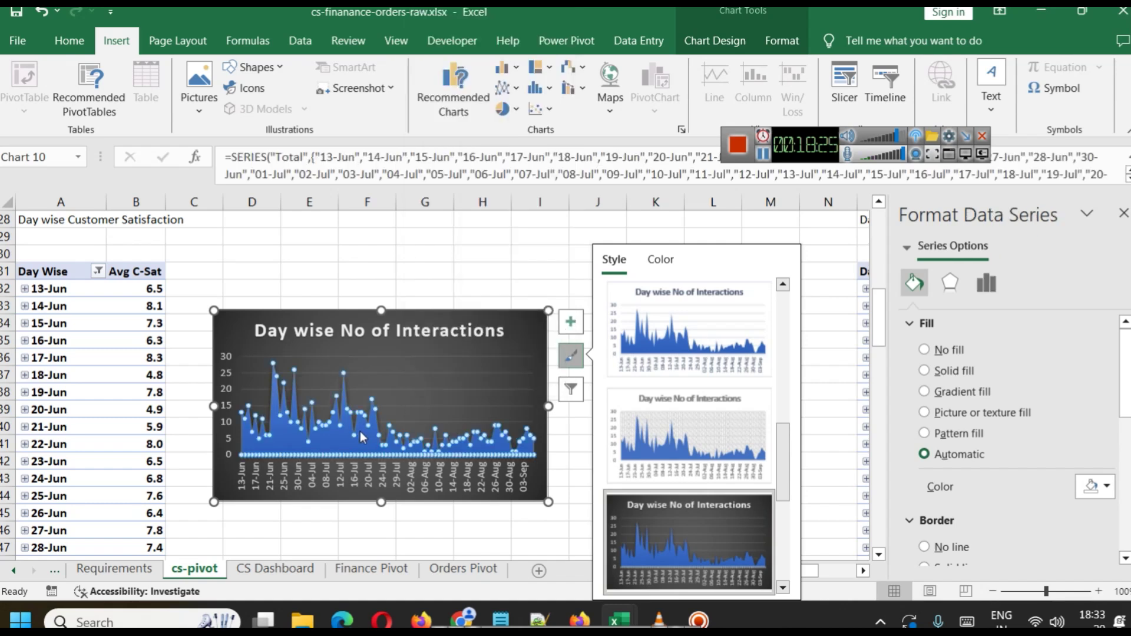
{"action": "right_click", "coordinate": [359, 432]}
{"action": "left_click", "coordinate": [396, 462]}
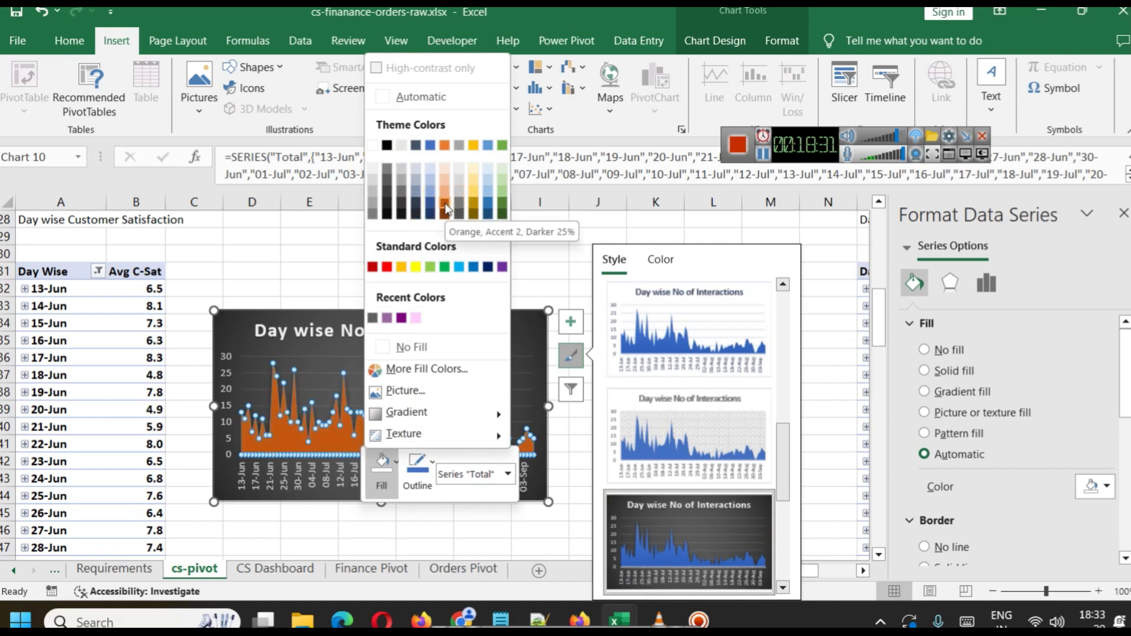
{"action": "left_click", "coordinate": [386, 317]}
{"action": "left_click", "coordinate": [412, 378]}
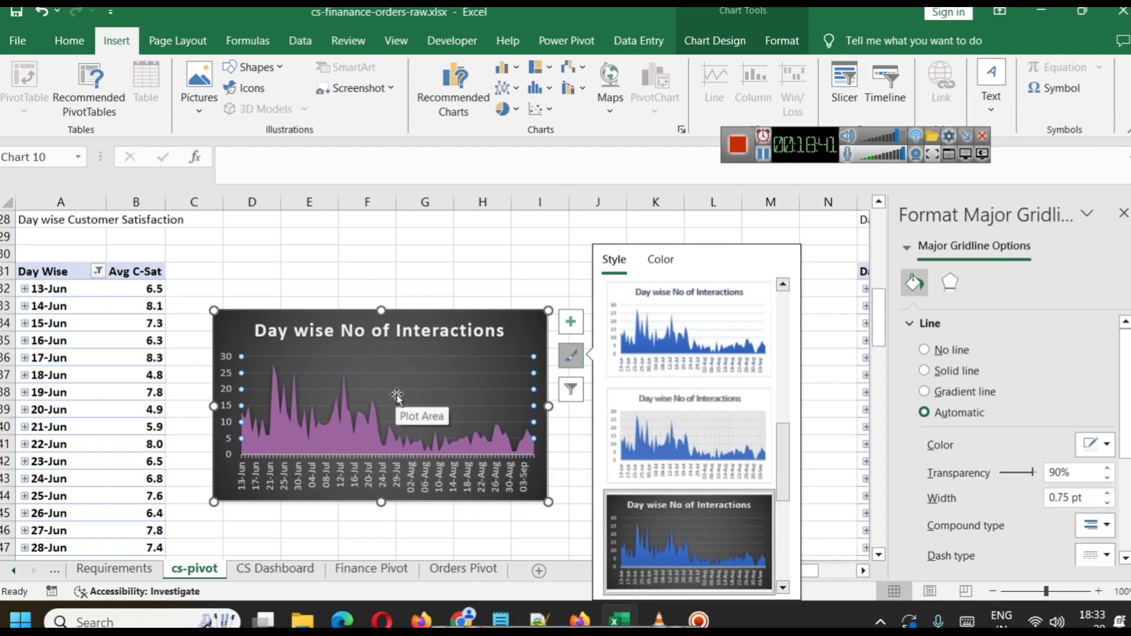
Give the Day wise No of Interactions chart area rounded corners.
{"action": "left_click", "coordinate": [523, 340]}
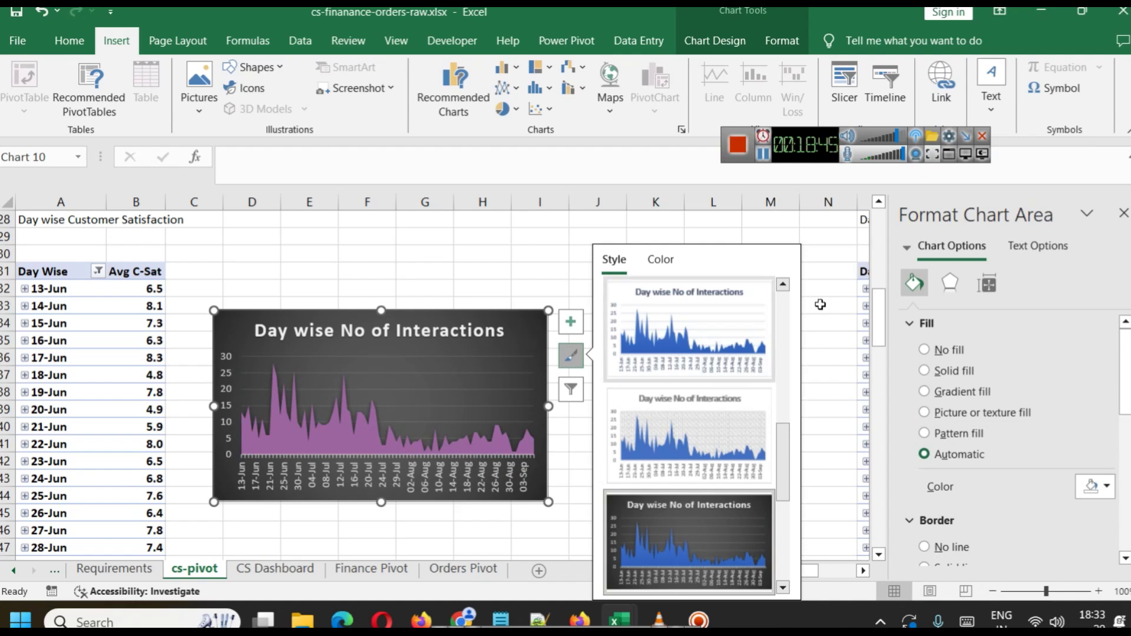
{"action": "scroll", "coordinate": [1051, 466], "scroll_direction": "down", "scroll_amount": 6}
{"action": "left_click", "coordinate": [934, 558]}
{"action": "scroll", "coordinate": [976, 399], "scroll_direction": "up", "scroll_amount": 3}
{"action": "scroll", "coordinate": [975, 399], "scroll_direction": "up", "scroll_amount": 3}
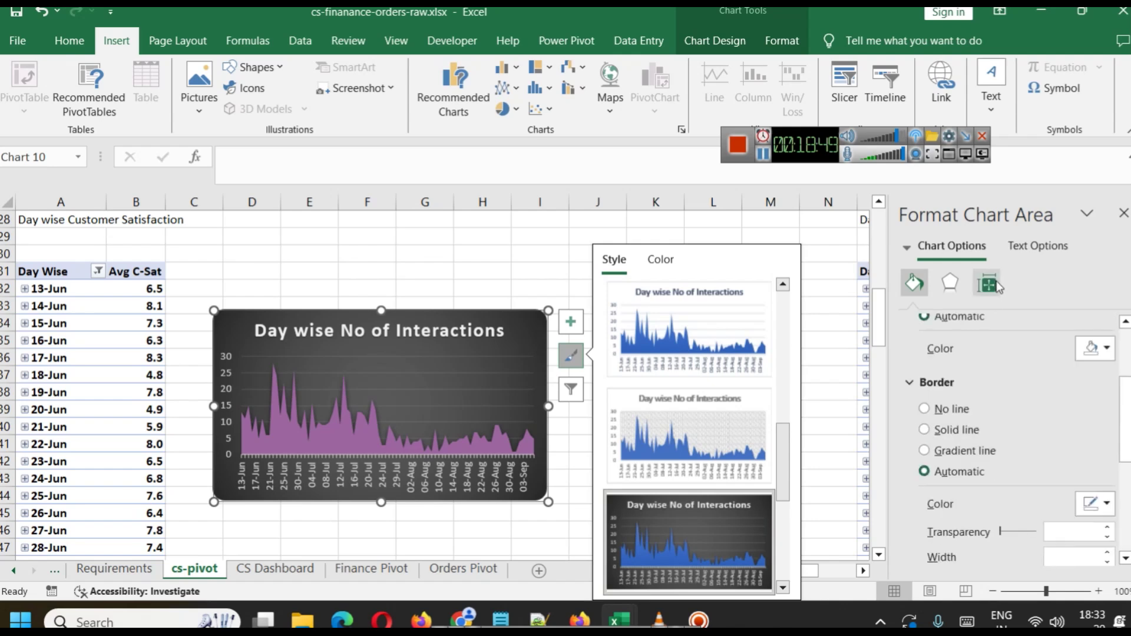
Apply the outer bottom-offset shadow preset to the Day wise No of Interactions chart.
{"action": "left_click", "coordinate": [950, 283]}
{"action": "scroll", "coordinate": [1056, 363], "scroll_direction": "up", "scroll_amount": 1}
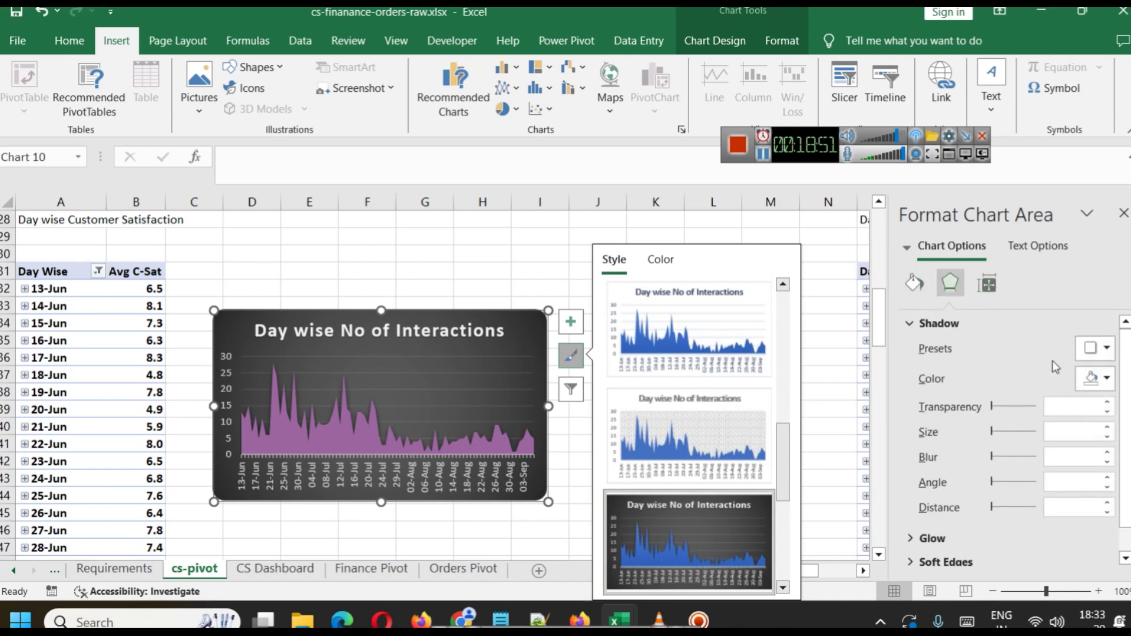
{"action": "left_click", "coordinate": [1107, 349]}
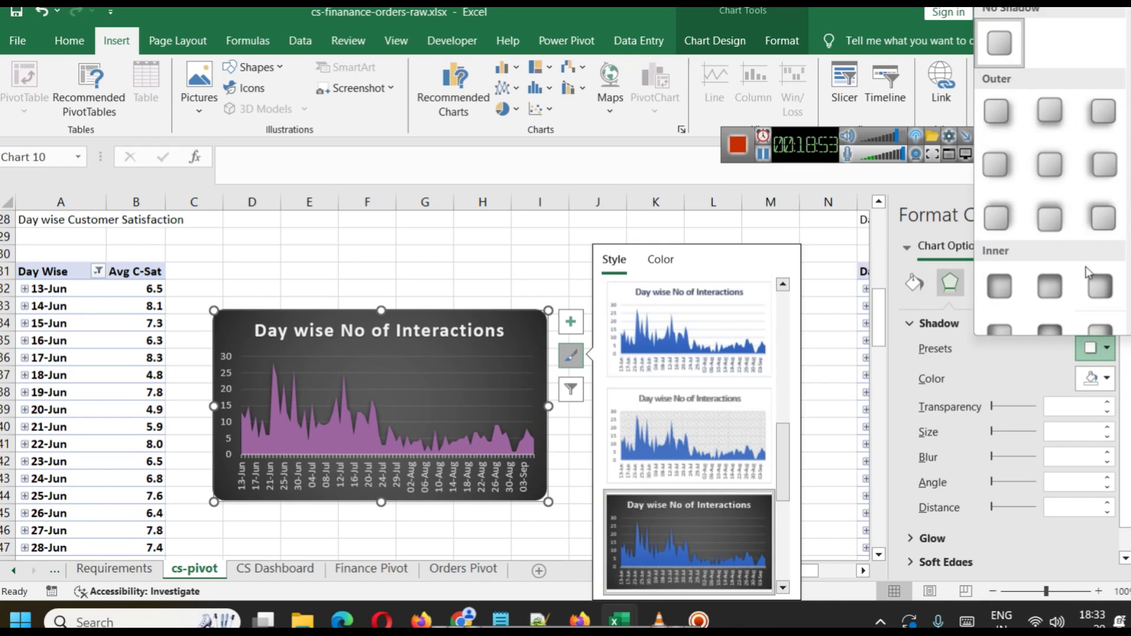
{"action": "left_click", "coordinate": [1050, 111]}
{"action": "left_click", "coordinate": [450, 241]}
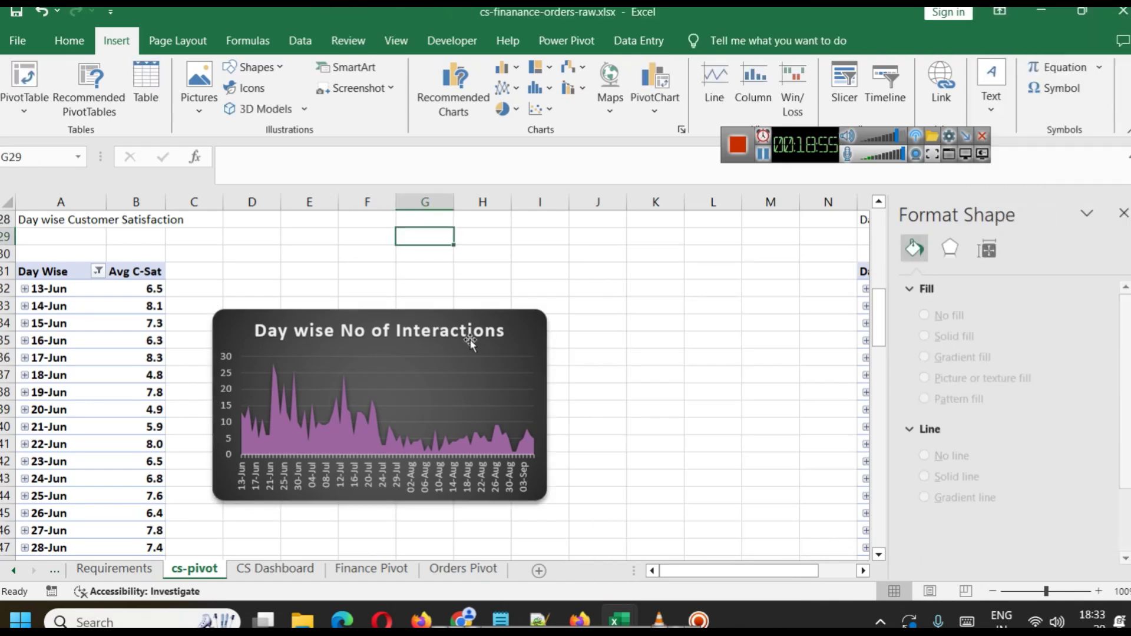
Copy the Day wise No of Interactions chart from cs-pivot onto the CS Dashboard sheet.
{"action": "left_click", "coordinate": [283, 317]}
{"action": "key", "text": "ctrl+c"}
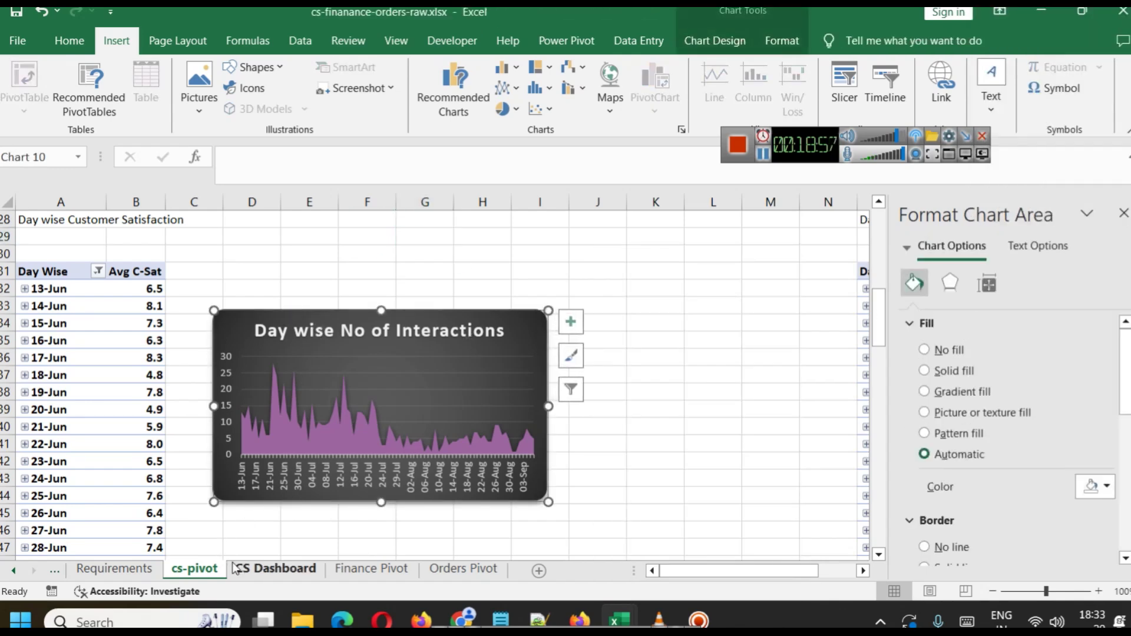
{"action": "left_click", "coordinate": [276, 568]}
{"action": "key", "text": "ctrl+v"}
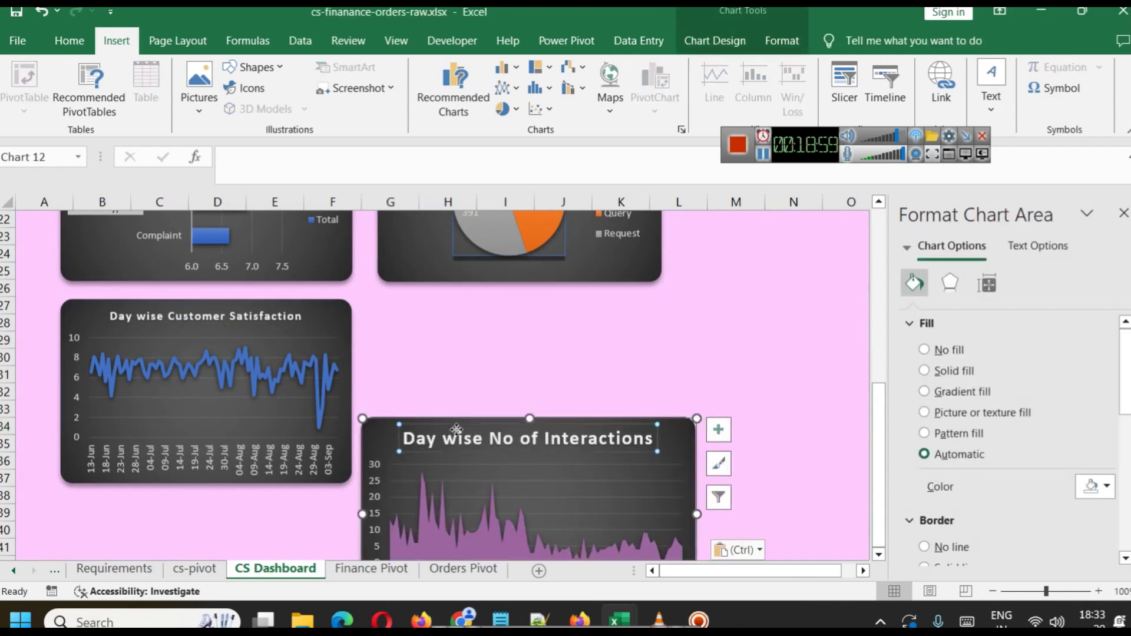
Set the title font size of the pasted Day wise No of Interactions chart to 10.5.
{"action": "left_click", "coordinate": [501, 439]}
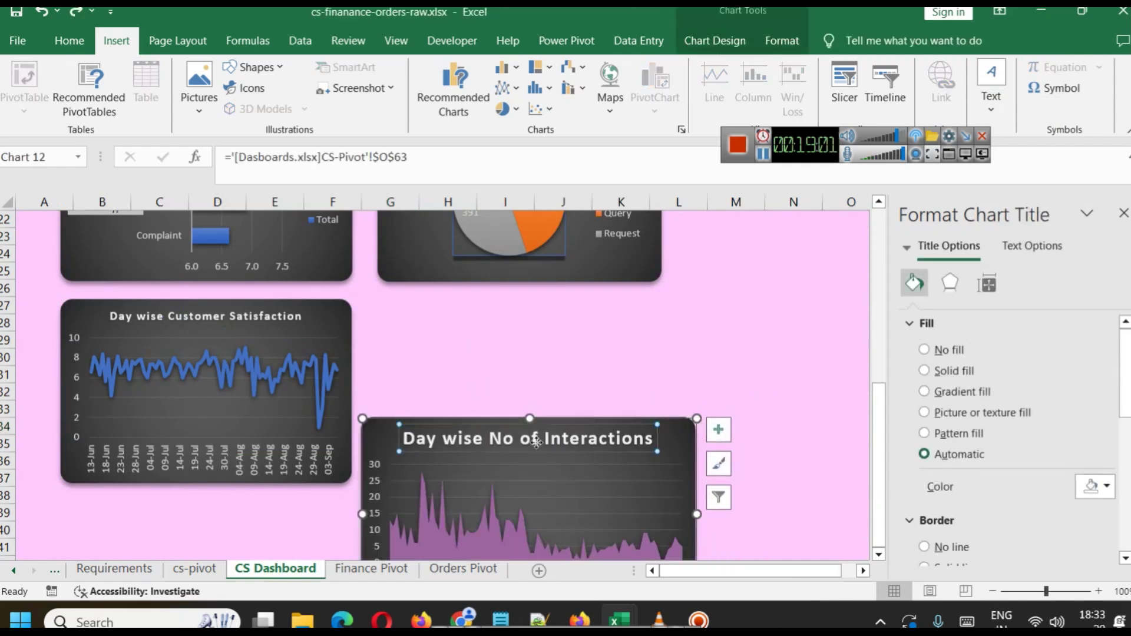
{"action": "left_click", "coordinate": [69, 40]}
{"action": "left_click", "coordinate": [214, 72]}
{"action": "left_click", "coordinate": [227, 77]}
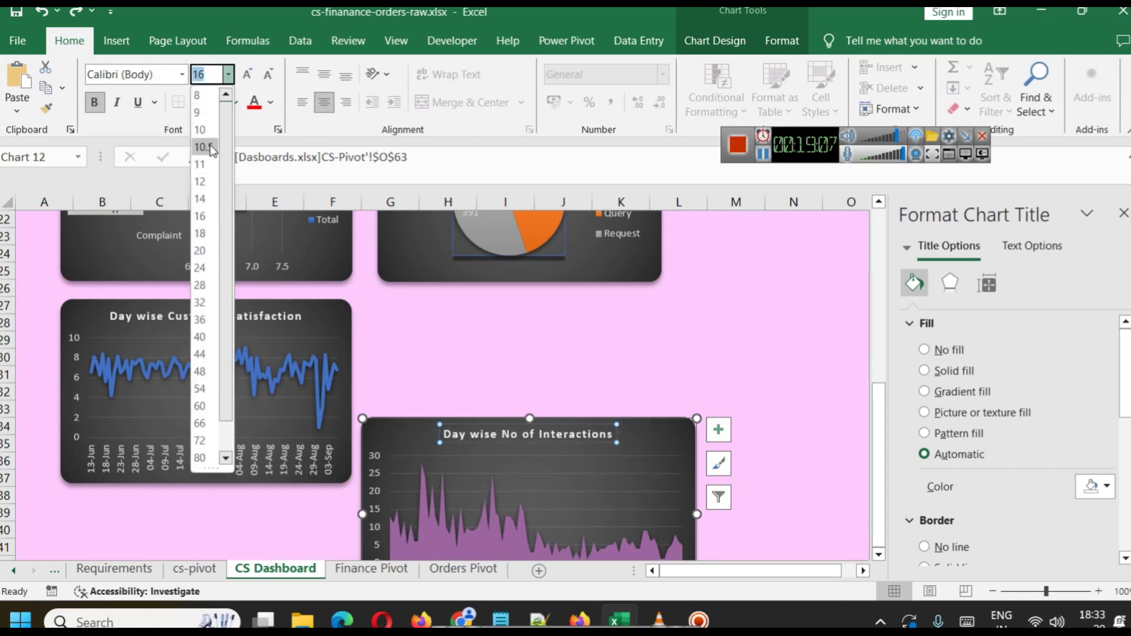
{"action": "left_click", "coordinate": [210, 146]}
{"action": "left_click", "coordinate": [601, 377]}
Place the Day wise No of Interactions chart below the contact types pie chart and resize it to match the neighbouring charts.
{"action": "left_click", "coordinate": [660, 436]}
{"action": "left_click_drag", "start_coordinate": [660, 436], "coordinate": [679, 318]}
{"action": "left_click_drag", "start_coordinate": [715, 492], "coordinate": [660, 487]}
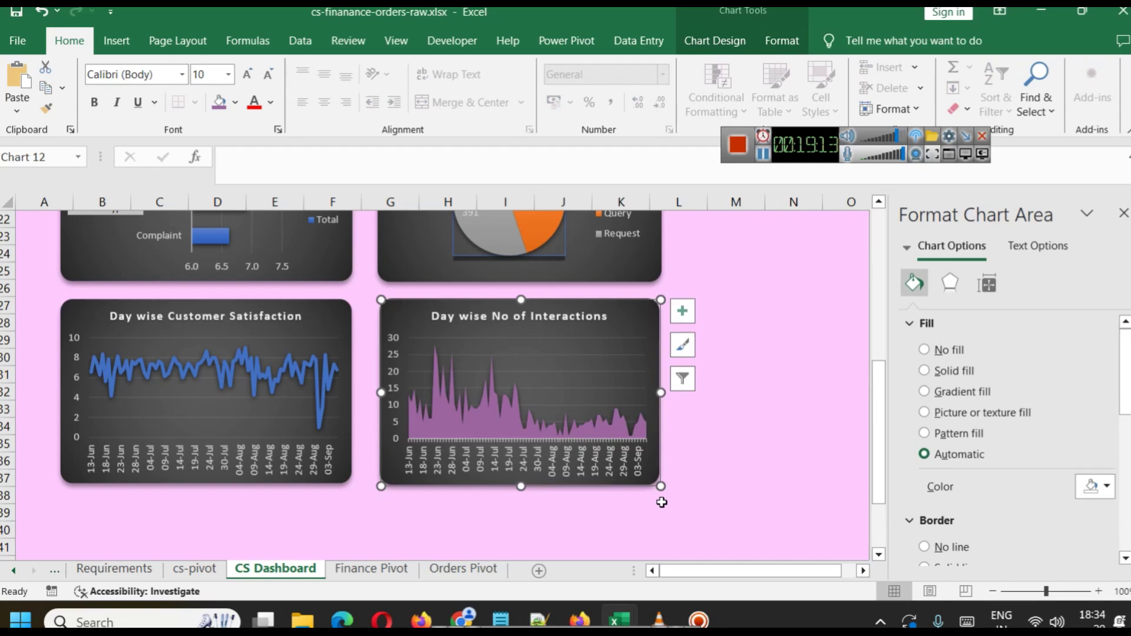
{"action": "left_click_drag", "start_coordinate": [660, 393], "coordinate": [666, 392]}
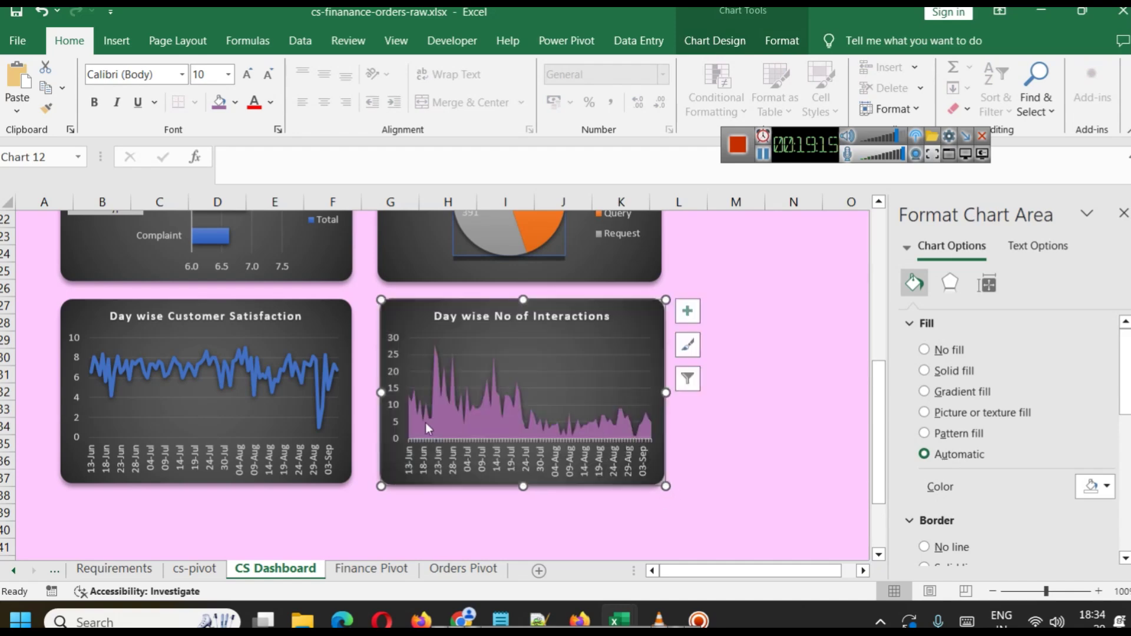
Deselect the chart and close the Format Shape pane to give the dashboard more room.
{"action": "left_click", "coordinate": [780, 495]}
{"action": "scroll", "coordinate": [778, 393], "scroll_direction": "up", "scroll_amount": 4}
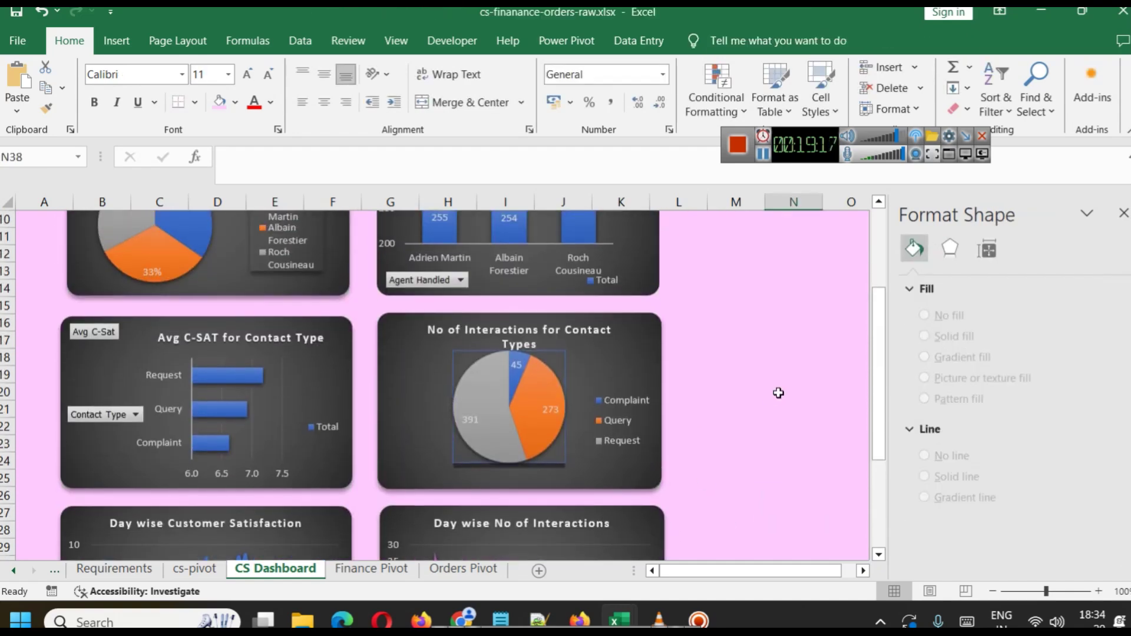
{"action": "left_click", "coordinate": [1124, 214]}
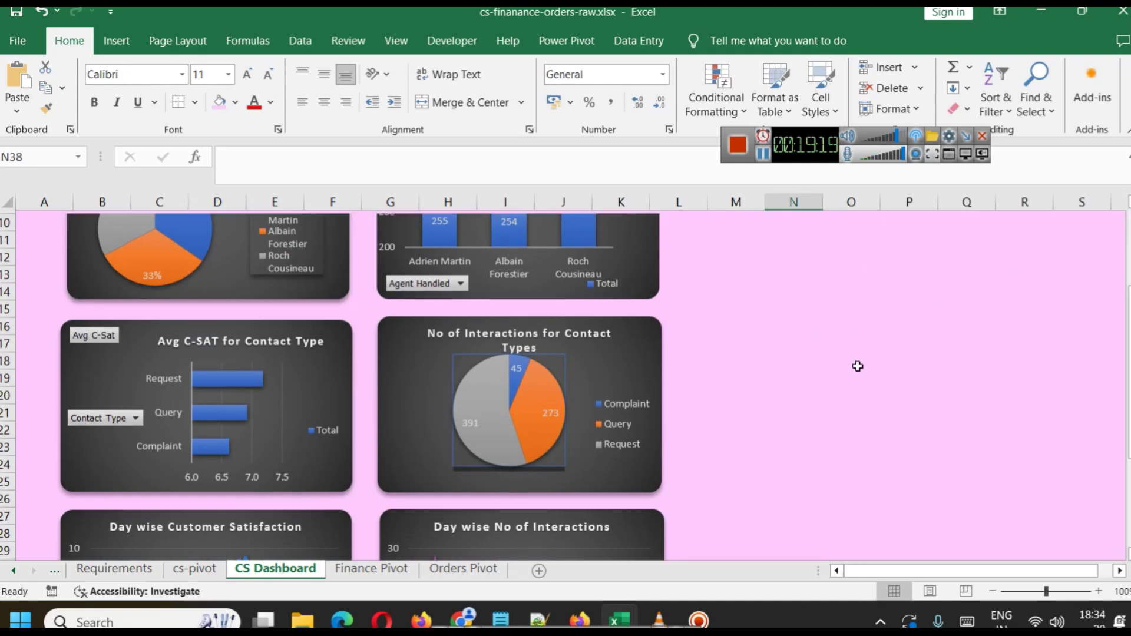
Collapse and auto-hide the ribbon so the CS Dashboard sheet gets more vertical room.
{"action": "scroll", "coordinate": [858, 367], "scroll_direction": "up", "scroll_amount": 3}
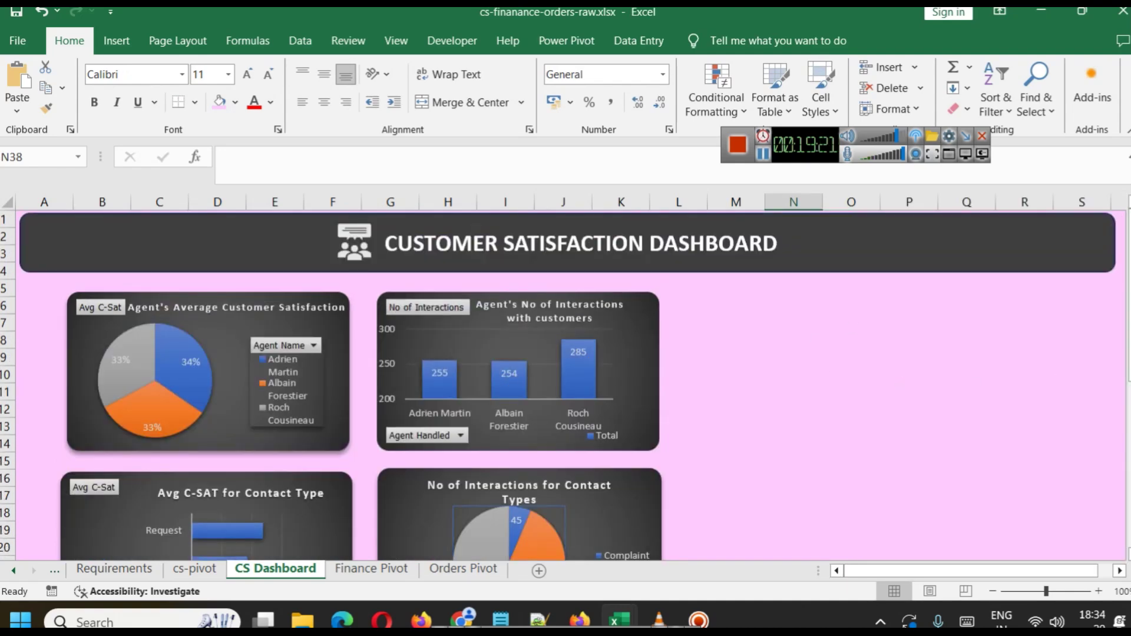
{"action": "left_click", "coordinate": [1127, 130]}
{"action": "left_click", "coordinate": [1002, 12]}
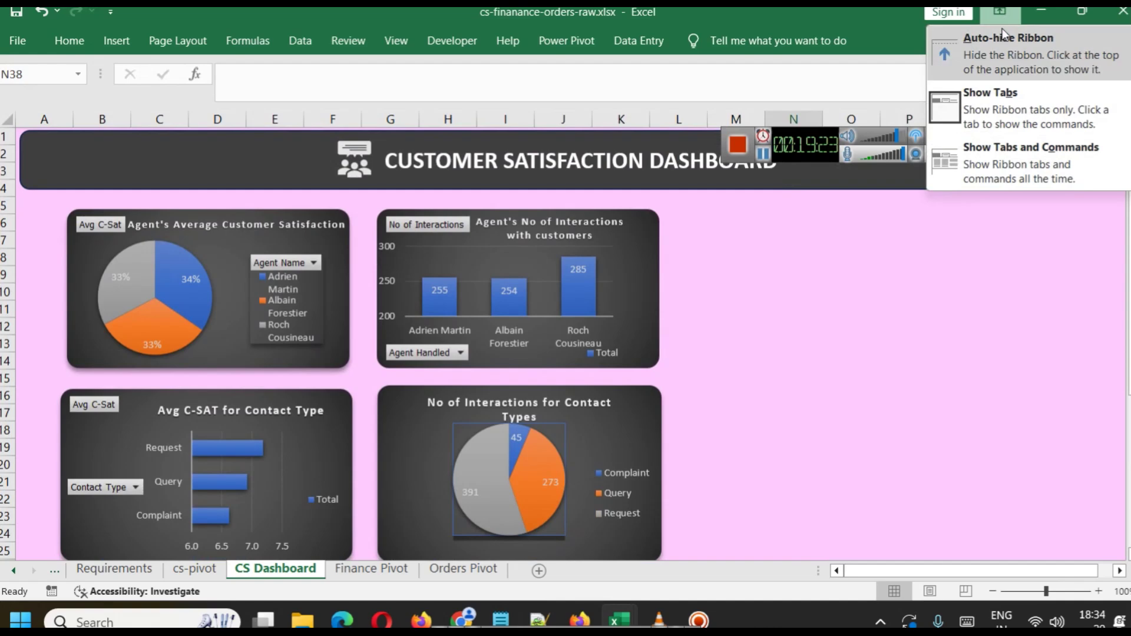
{"action": "left_click", "coordinate": [1005, 39]}
{"action": "left_click_drag", "start_coordinate": [860, 161], "coordinate": [948, 54]}
Zoom out to fit the title banner and all six charts on screen, then check the Requirements sheet and return to CS Dashboard.
{"action": "scroll", "coordinate": [843, 315], "scroll_direction": "down", "scroll_amount": 1}
{"action": "scroll", "coordinate": [840, 314], "scroll_direction": "up", "scroll_amount": 1}
{"action": "scroll", "coordinate": [840, 314], "scroll_direction": "down", "scroll_amount": 1, "text": "ctrl"}
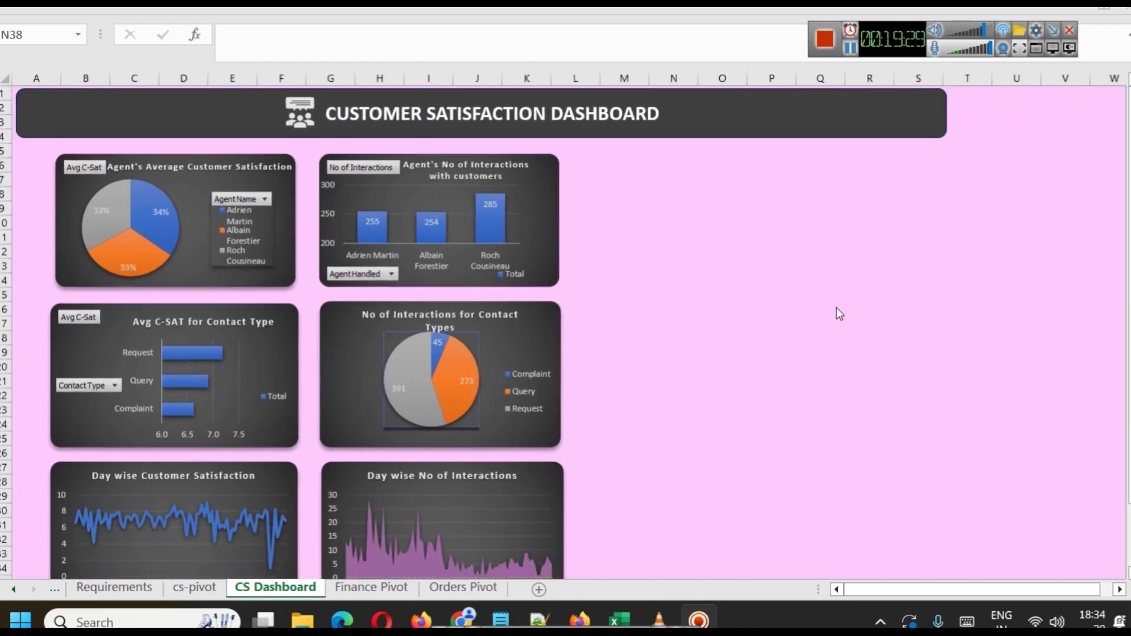
{"action": "scroll", "coordinate": [1050, 247], "scroll_direction": "down", "scroll_amount": 1, "text": "ctrl"}
{"action": "scroll", "coordinate": [1047, 248], "scroll_direction": "down", "scroll_amount": 1}
{"action": "scroll", "coordinate": [1046, 249], "scroll_direction": "up", "scroll_amount": 1, "text": "ctrl"}
{"action": "scroll", "coordinate": [1044, 248], "scroll_direction": "up", "scroll_amount": 1}
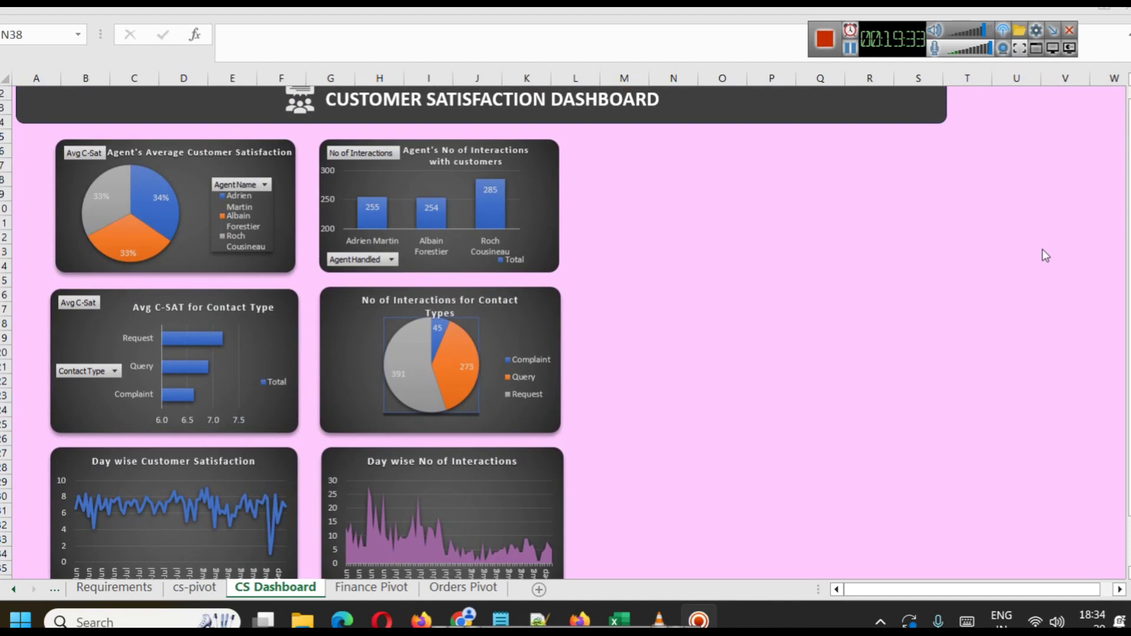
{"action": "scroll", "coordinate": [1042, 250], "scroll_direction": "up", "scroll_amount": 1}
{"action": "scroll", "coordinate": [1041, 248], "scroll_direction": "down", "scroll_amount": 1, "text": "ctrl"}
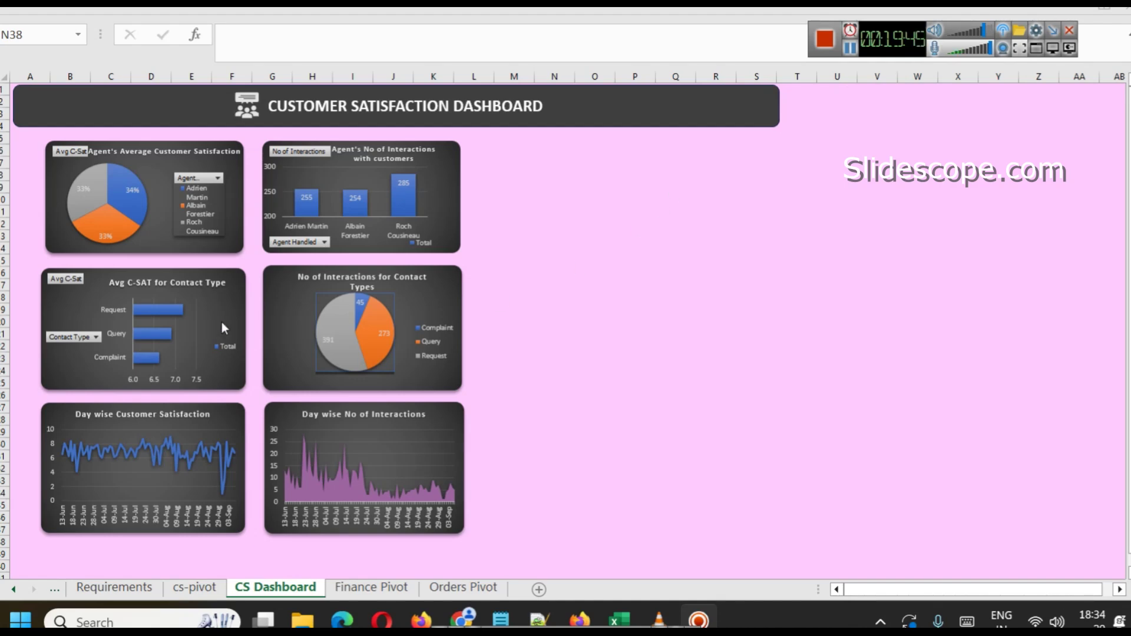
{"action": "left_click", "coordinate": [140, 584]}
{"action": "left_click", "coordinate": [265, 586]}
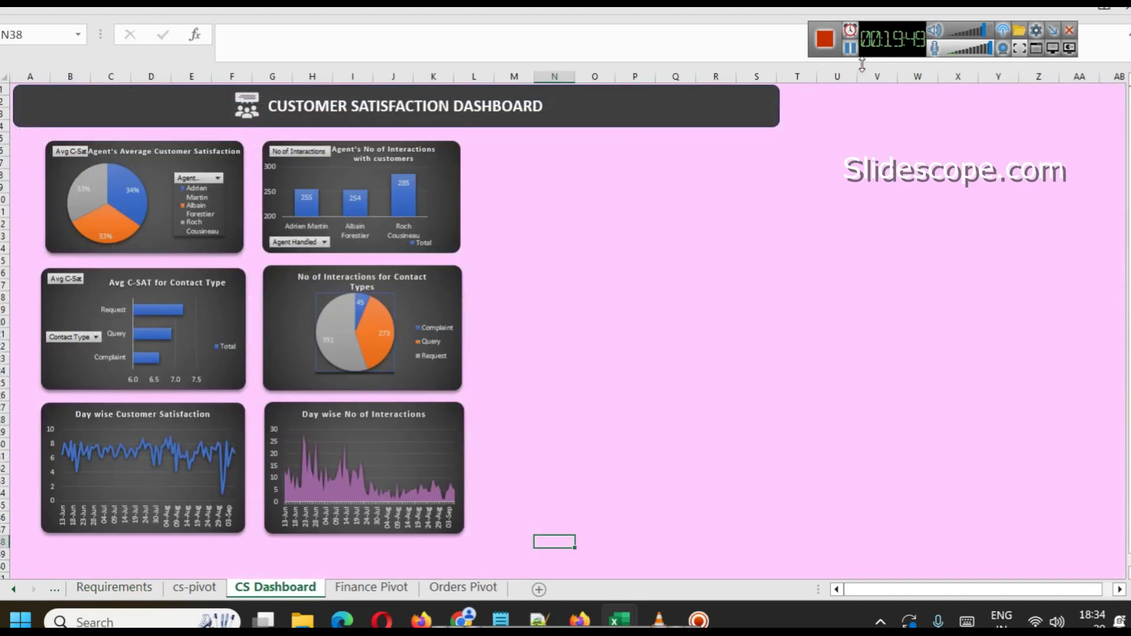